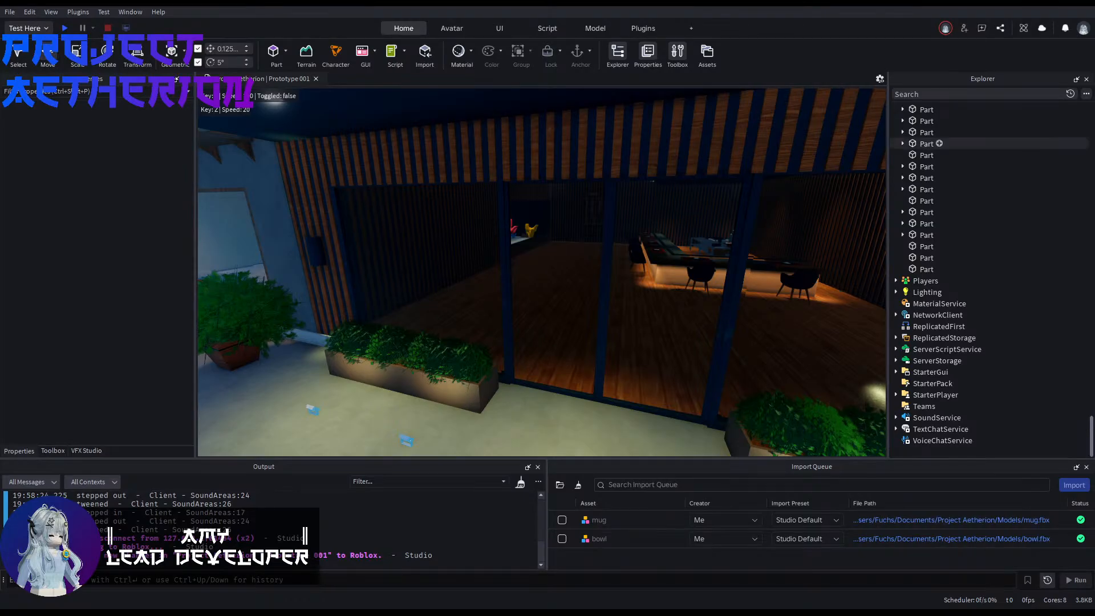
Step: Examine the sushi restaurant's glass entrance, planters and the dining room behind it
right_drag(676, 296, 217, 274)
key(w)
key(s)
right_drag(604, 399, 608, 428)
key(d)
key(w)
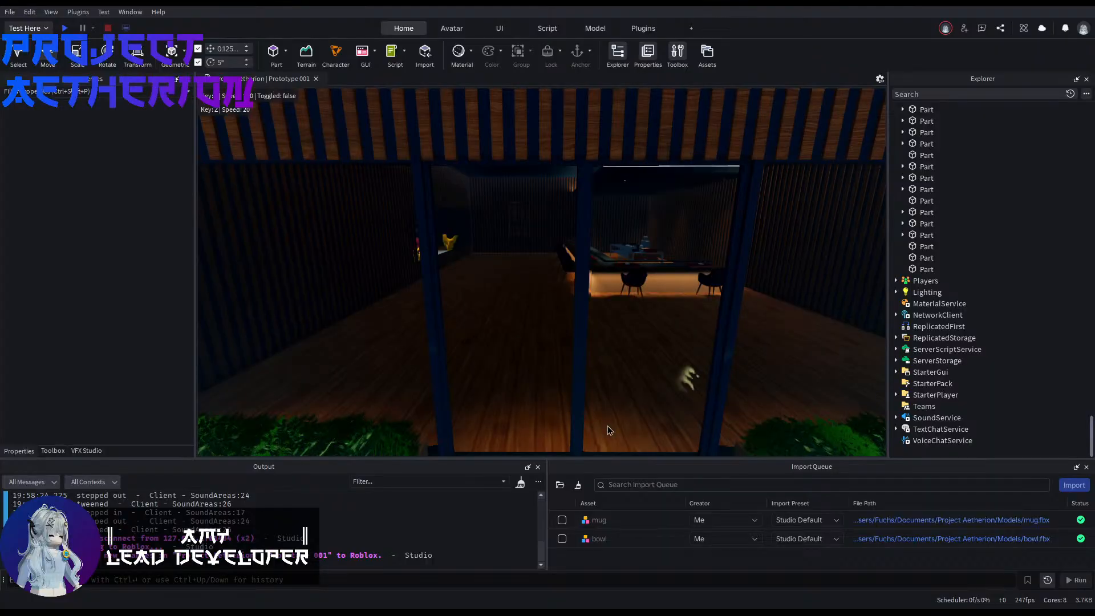
right_drag(598, 361, 627, 299)
key(w)
key(w)
key(w)
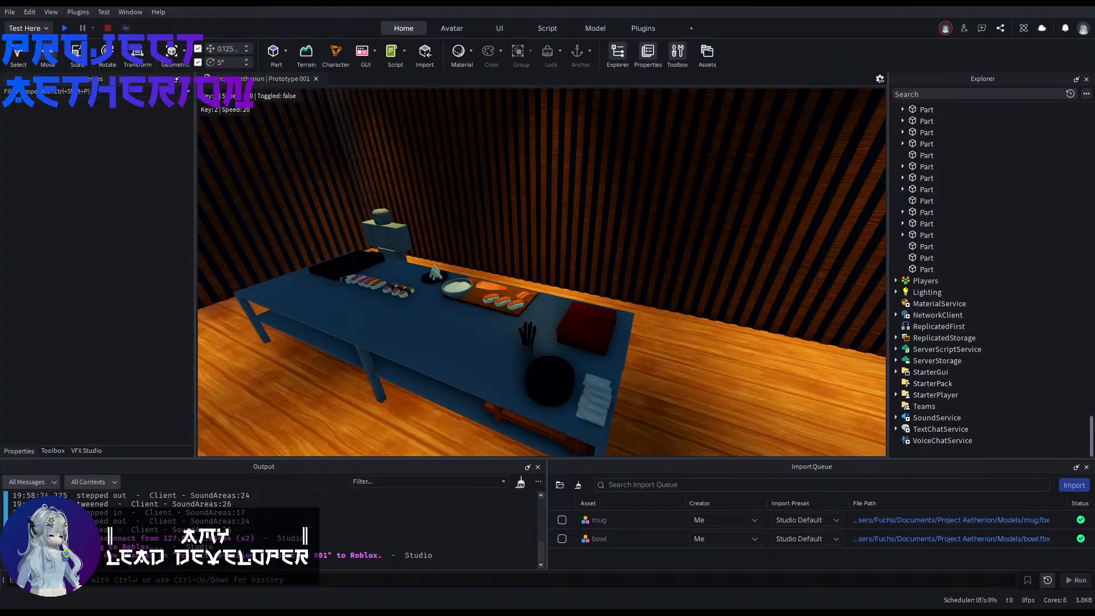
Step: Examine the sushi preparation table and the kitchen area behind the restaurant counter
right_drag(647, 342, 625, 347)
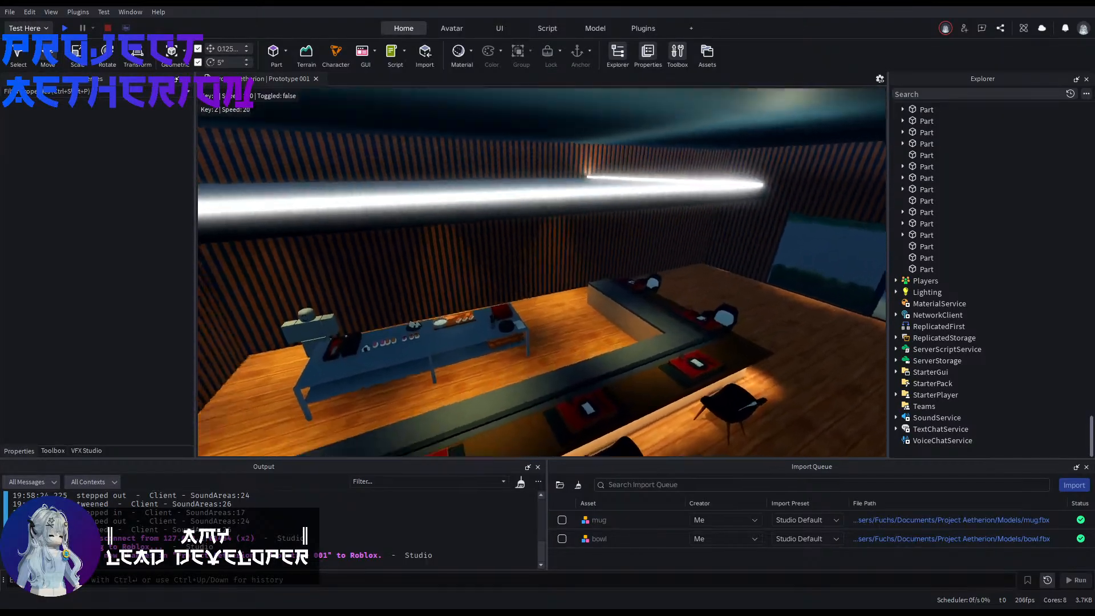
right_drag(625, 348, 627, 376)
right_drag(548, 274, 586, 242)
scroll(580, 266, down, 4)
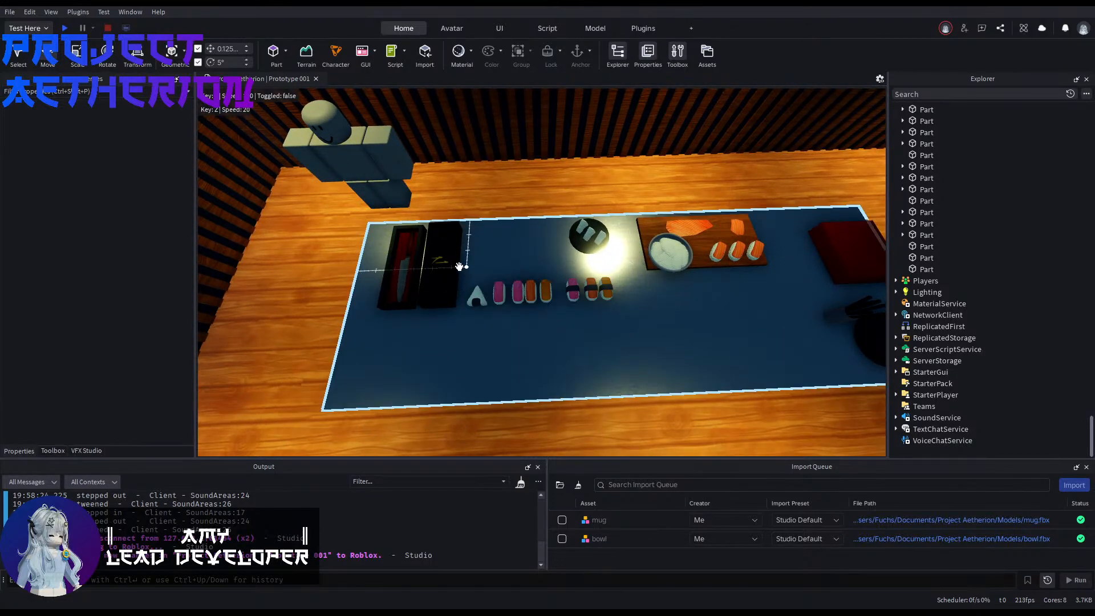
right_drag(591, 241, 604, 293)
key(w)
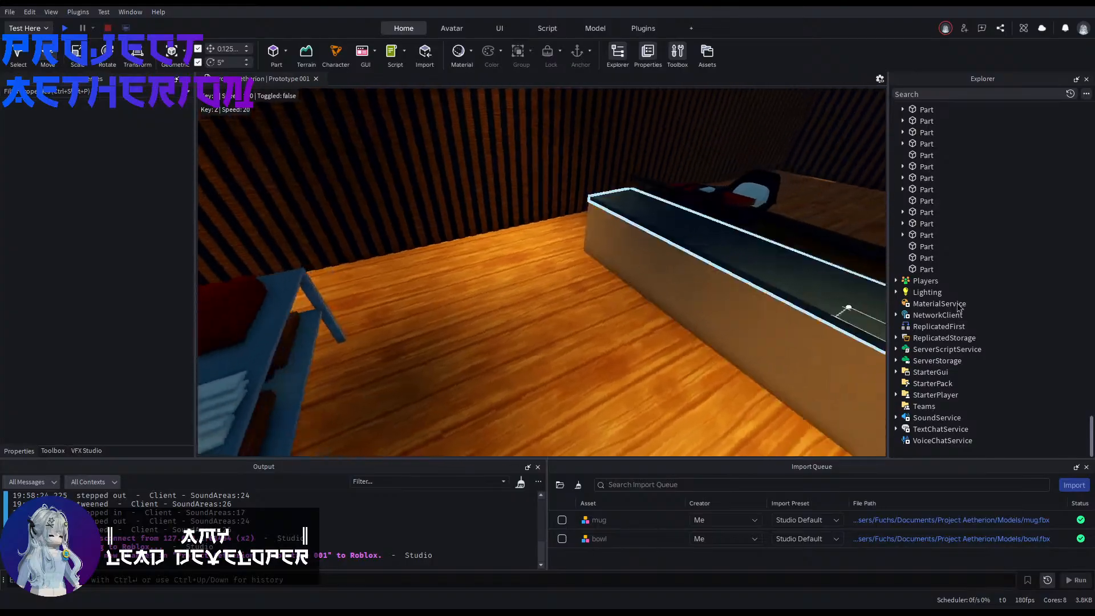
right_drag(848, 309, 860, 311)
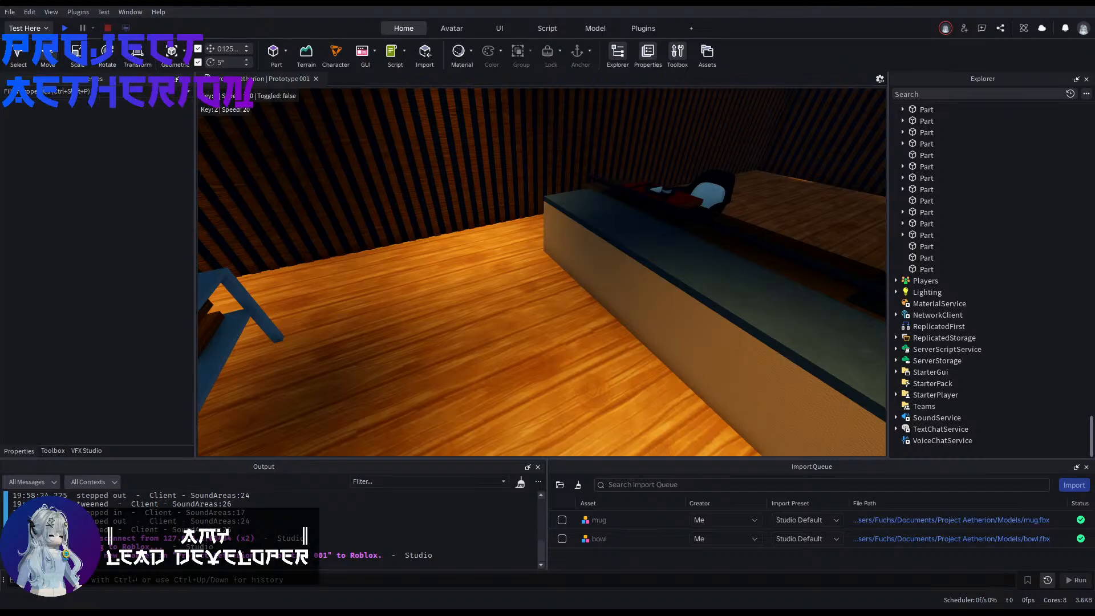
Step: Inspect a place setting on the dining counter, including its placemat, plate, glass and chopsticks
key(w)
right_drag(624, 323, 624, 324)
key(w)
key(w)
right_drag(528, 301, 529, 305)
key(s)
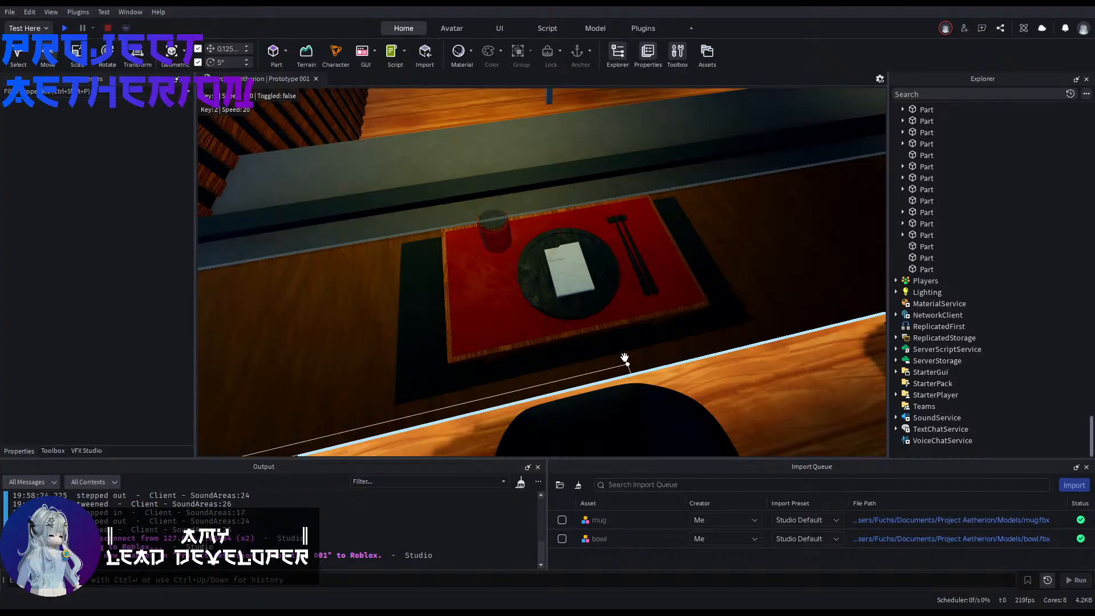
Step: Examine the open dining room floor, and inspect the restaurant's facade and sign from the plaza
right_drag(599, 310, 758, 294)
key(s)
key(w)
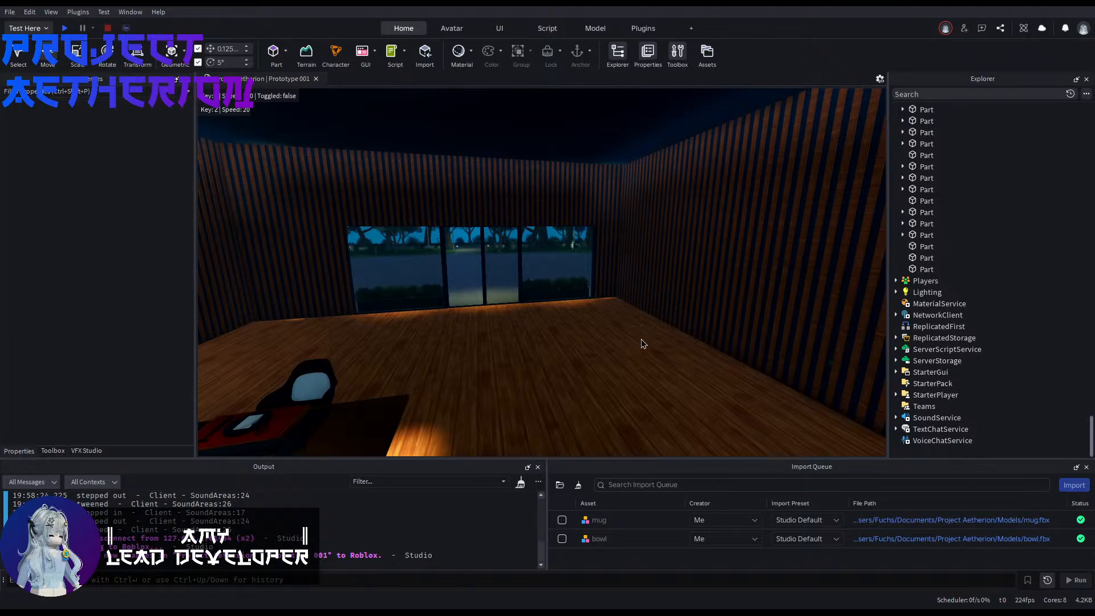
right_drag(641, 339, 821, 294)
key(w)
key(w)
key(s)
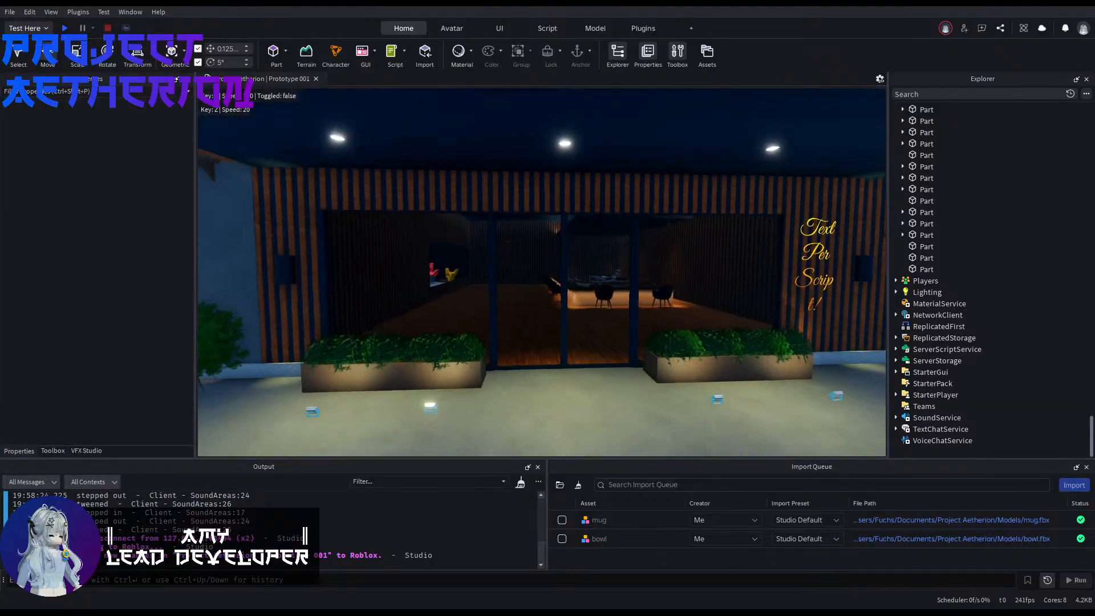
key(s)
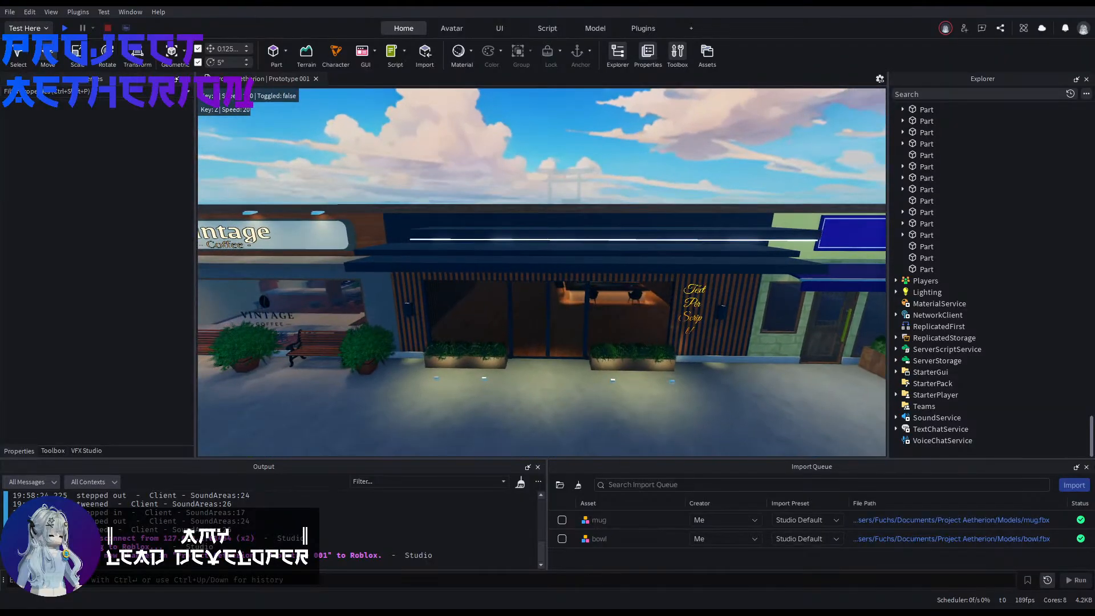
key(q)
right_drag(593, 294, 619, 282)
key(w)
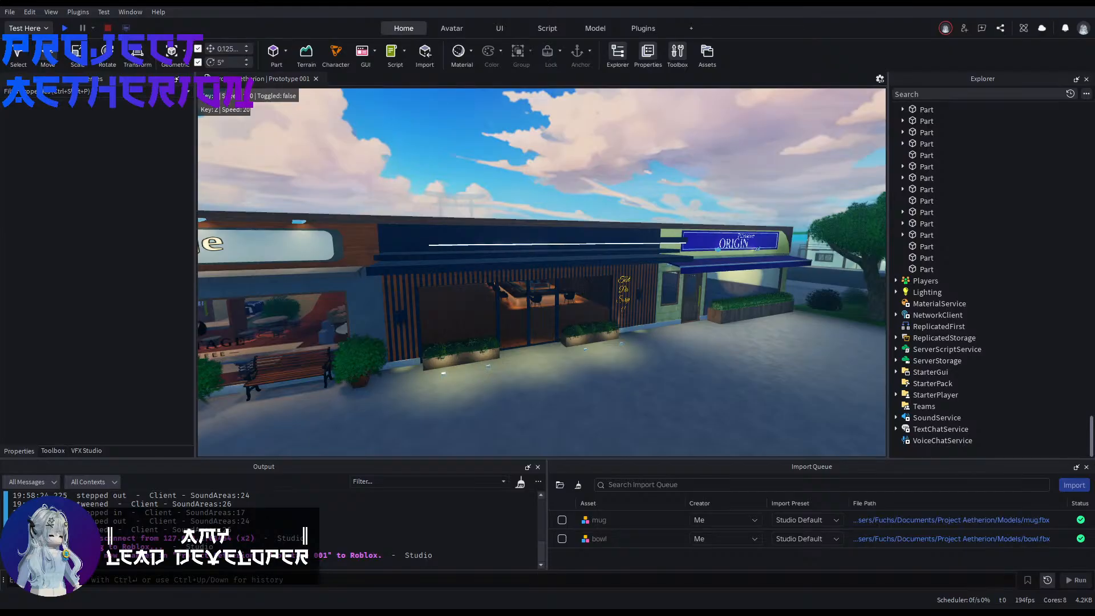
Step: Examine the restaurant alongside the neighbouring patisserie and coffee shop, including the row's roofs
right_drag(618, 282, 702, 330)
key(a)
key(w)
right_drag(640, 342, 645, 337)
key(s)
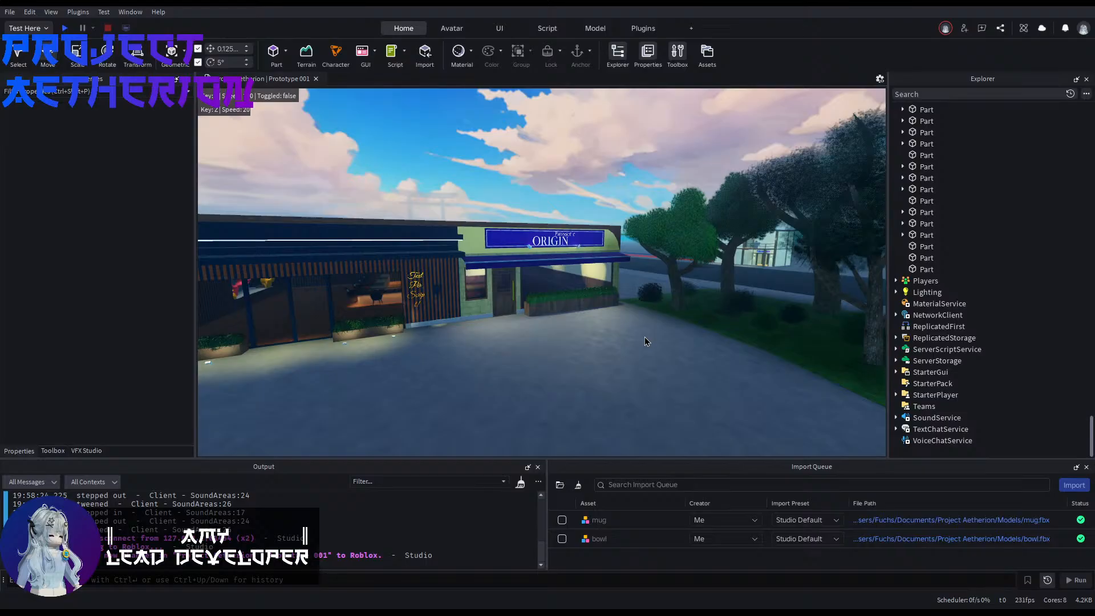
key(a)
right_drag(645, 337, 610, 306)
key(e)
key(e)
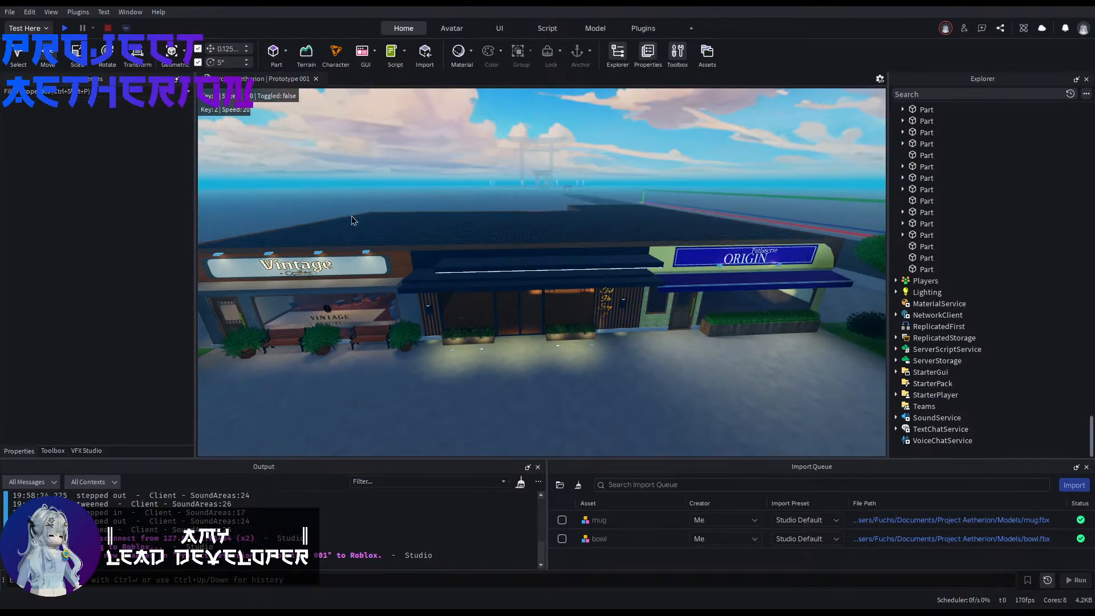
Step: Inspect the restaurant's lit storefront from the plaza at ground level and from several angles
right_drag(467, 365, 502, 365)
key(w)
key(a)
key(q)
key(a)
key(d)
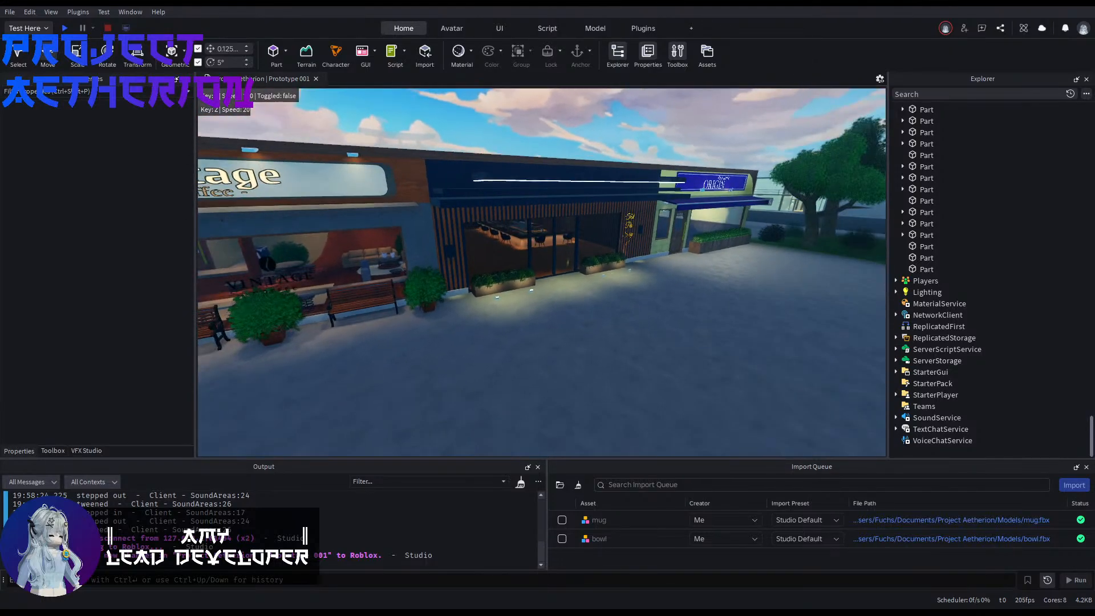
key(w)
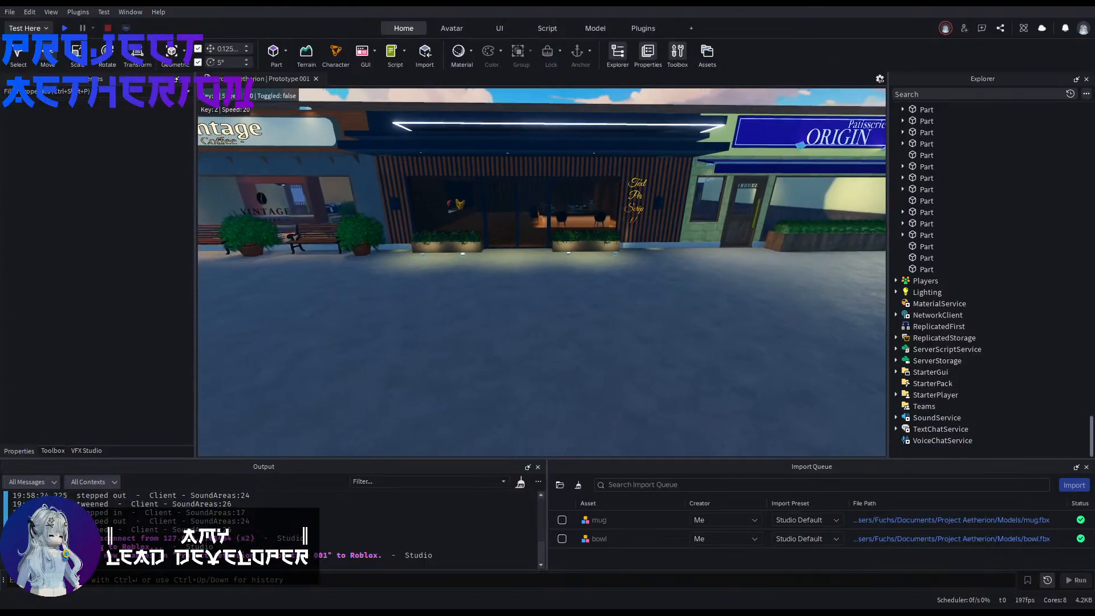
key(s)
key(d)
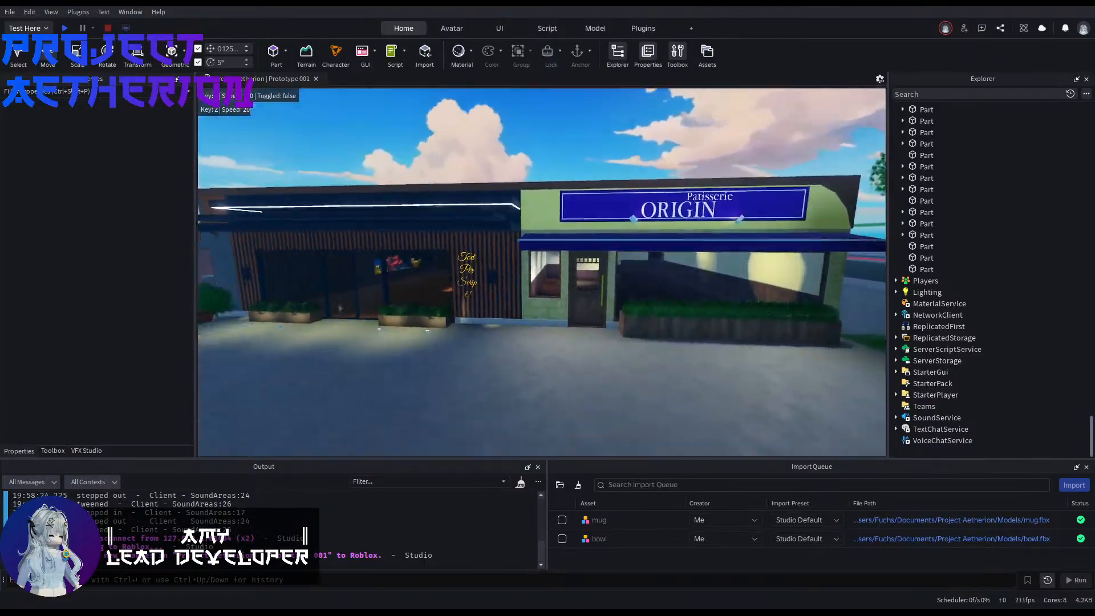
key(s)
Step: Examine the wooded grass area around the plaza, including the ground beneath the trees
right_drag(542, 273, 798, 271)
key(e)
key(a)
key(w)
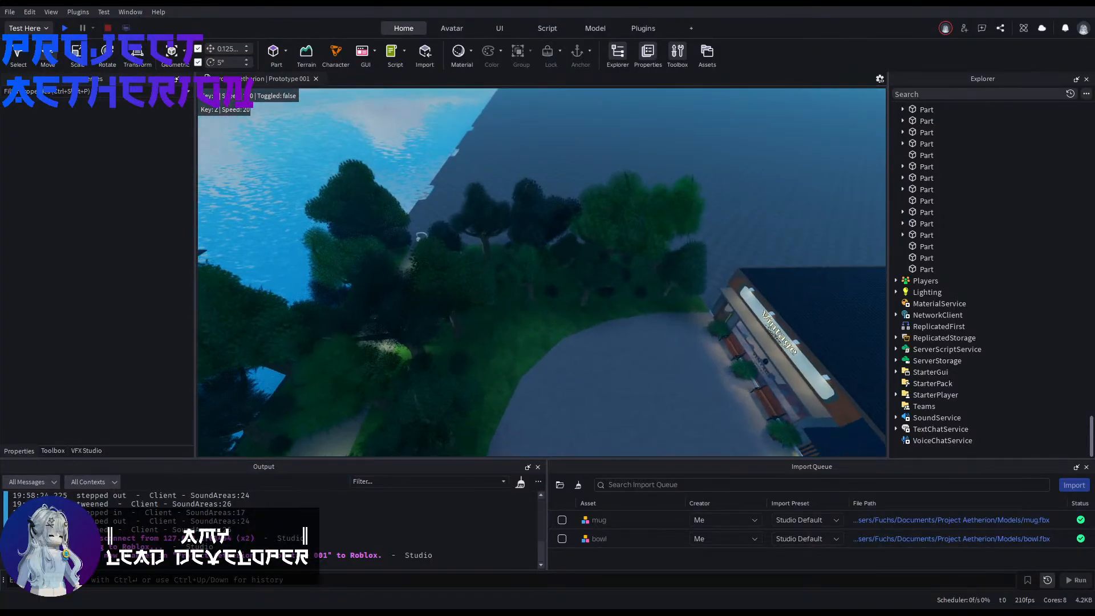
key(w)
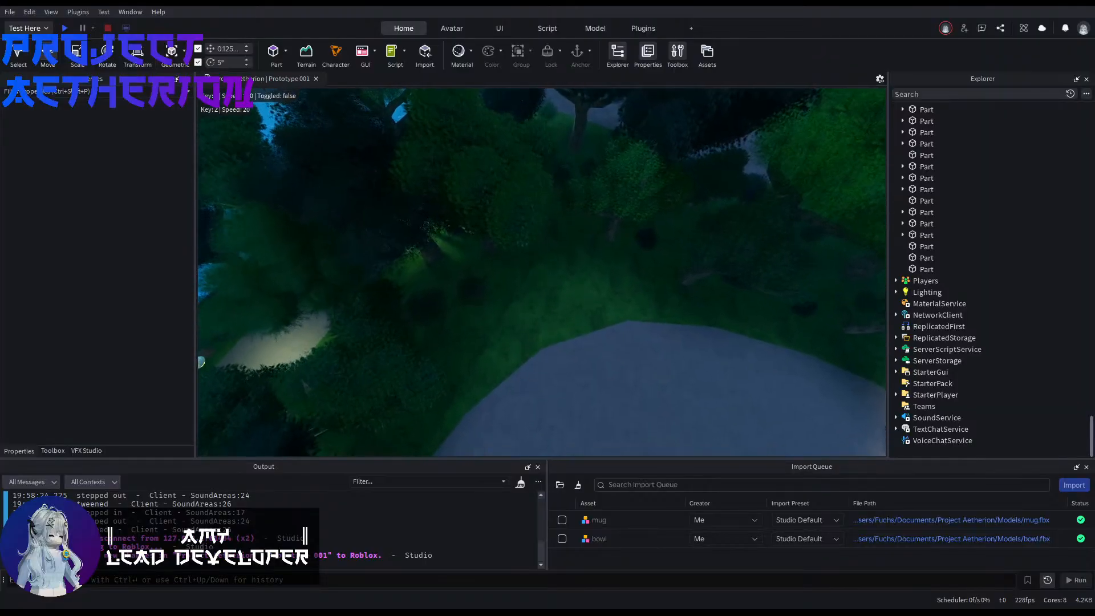
key(w)
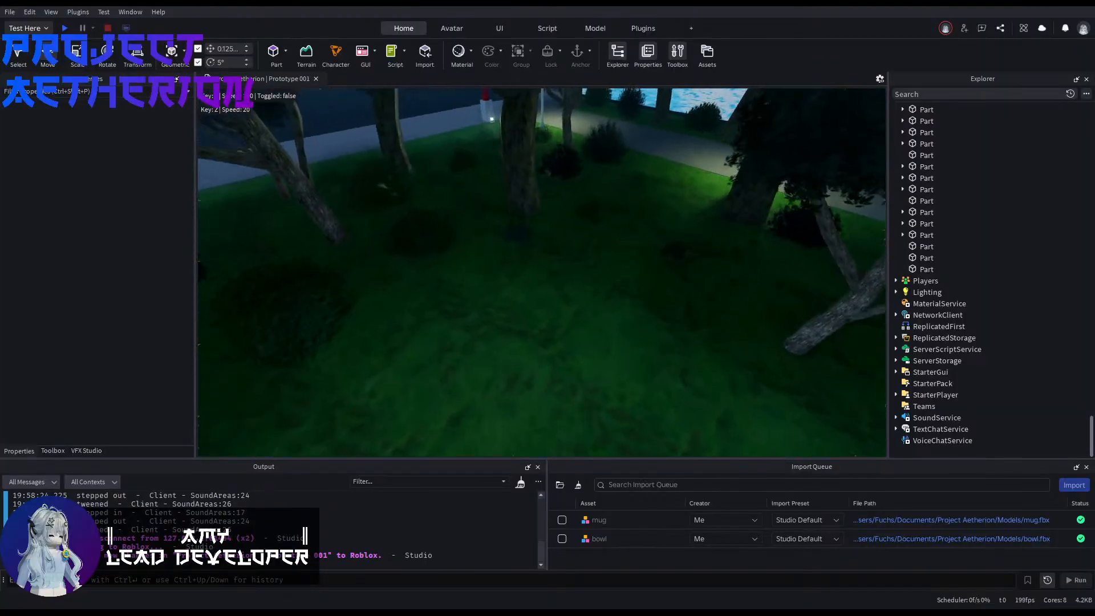
key(w)
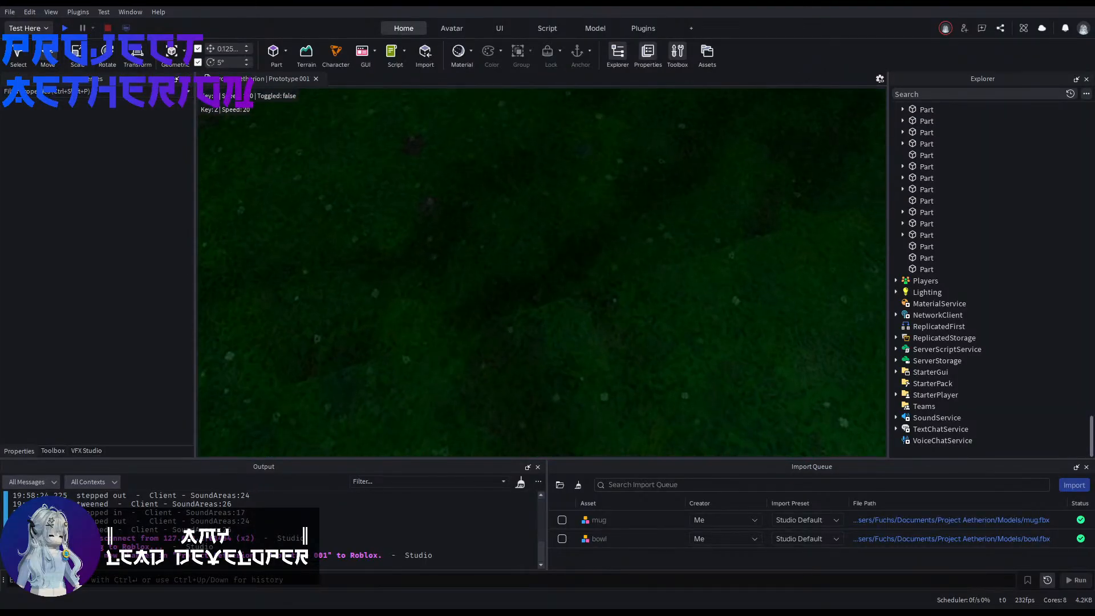
key(w)
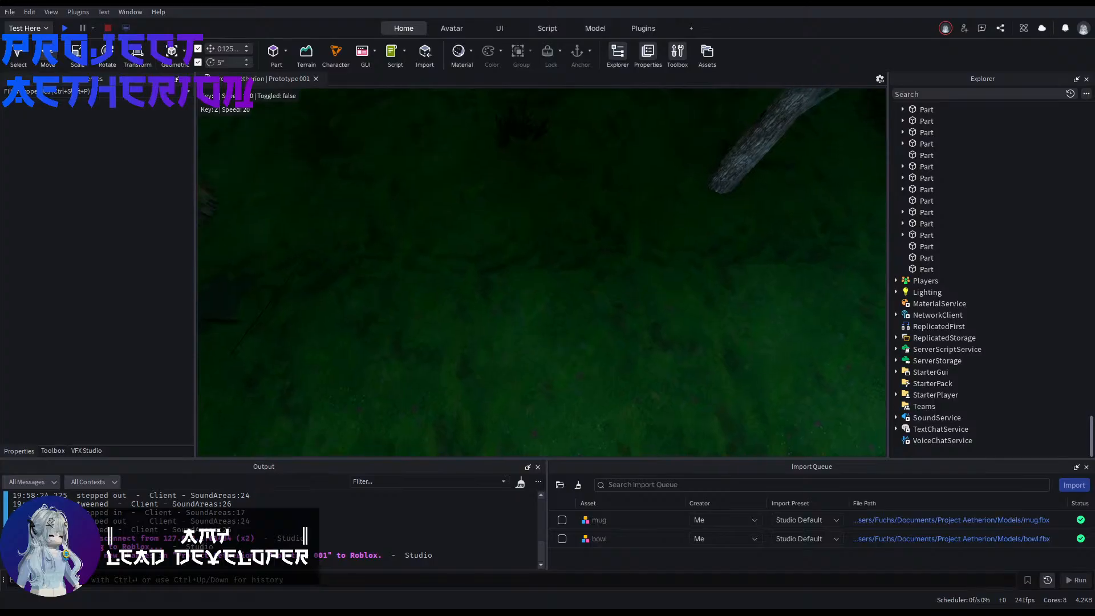
key(w)
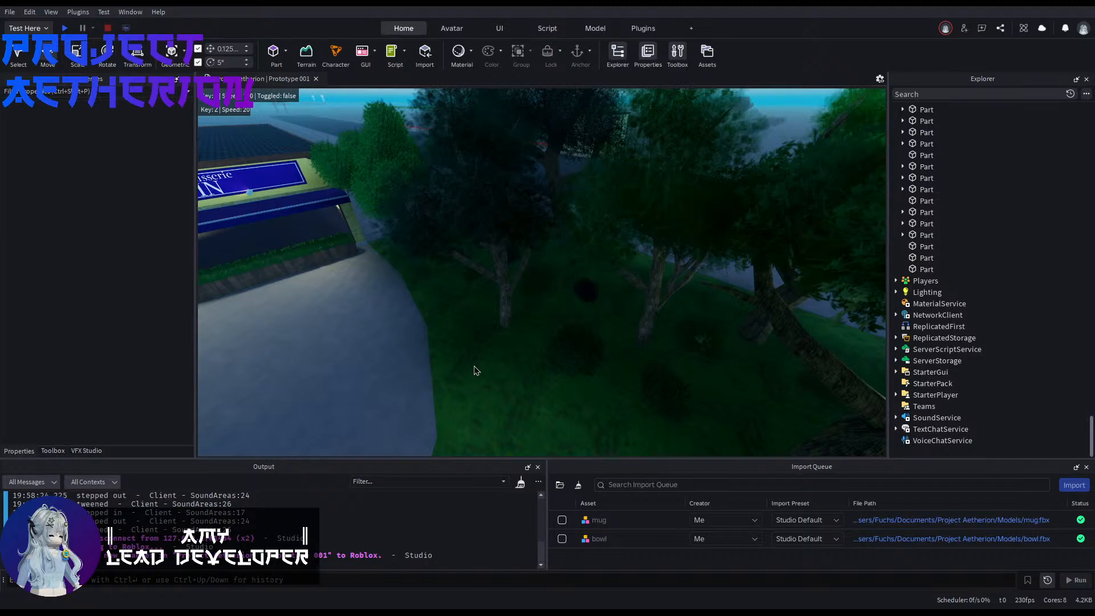
Step: Examine the shop row, the trees and the adjacent street from above
key(s)
mouse_move(474, 365)
right_down()
mouse_move(402, 361)
mouse_move(400, 310)
mouse_move(526, 312)
mouse_move(576, 342)
mouse_move(643, 319)
mouse_move(693, 320)
mouse_move(553, 319)
mouse_move(562, 299)
mouse_move(331, 311)
mouse_move(474, 365)
right_up()
key(w)
key(w)
key(w)
key(w)
key(w)
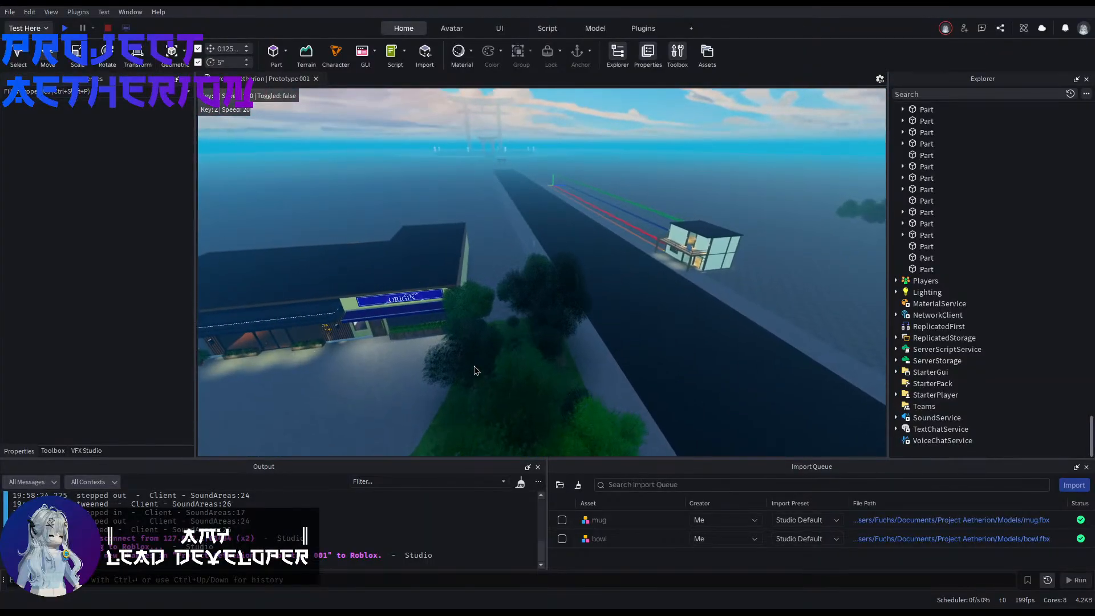
key(a)
key(a)
key(q)
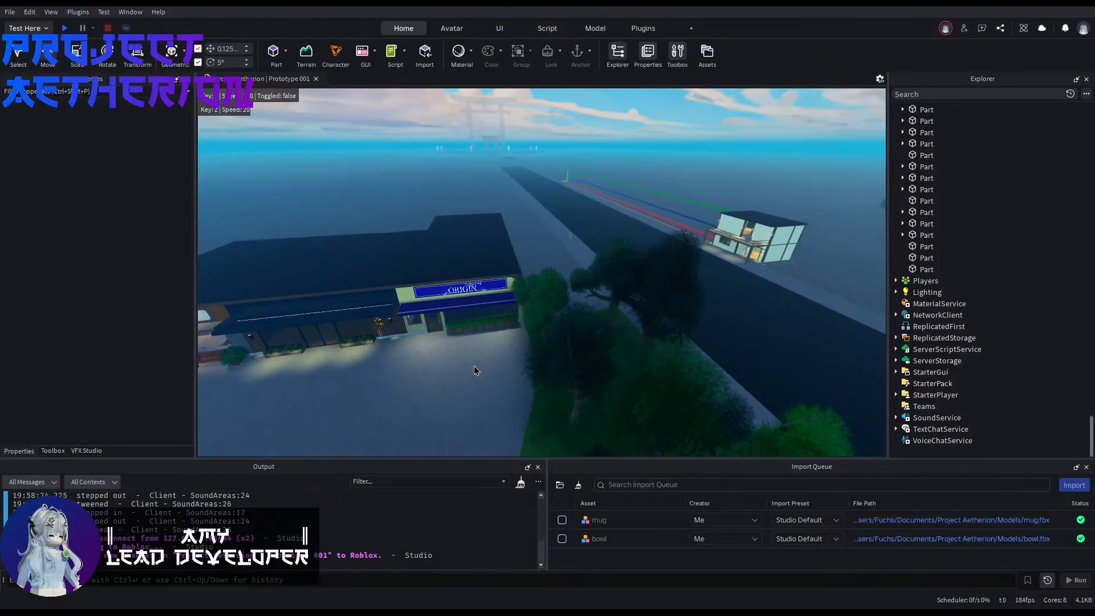
Step: Search the object hierarchy for the ground pieces that border the rounded edge of the plaza
key(w)
mouse_move(497, 365)
right_down()
mouse_move(451, 345)
mouse_move(430, 382)
mouse_move(382, 387)
mouse_move(450, 373)
mouse_move(451, 351)
mouse_move(348, 345)
mouse_move(622, 357)
mouse_move(506, 375)
right_up()
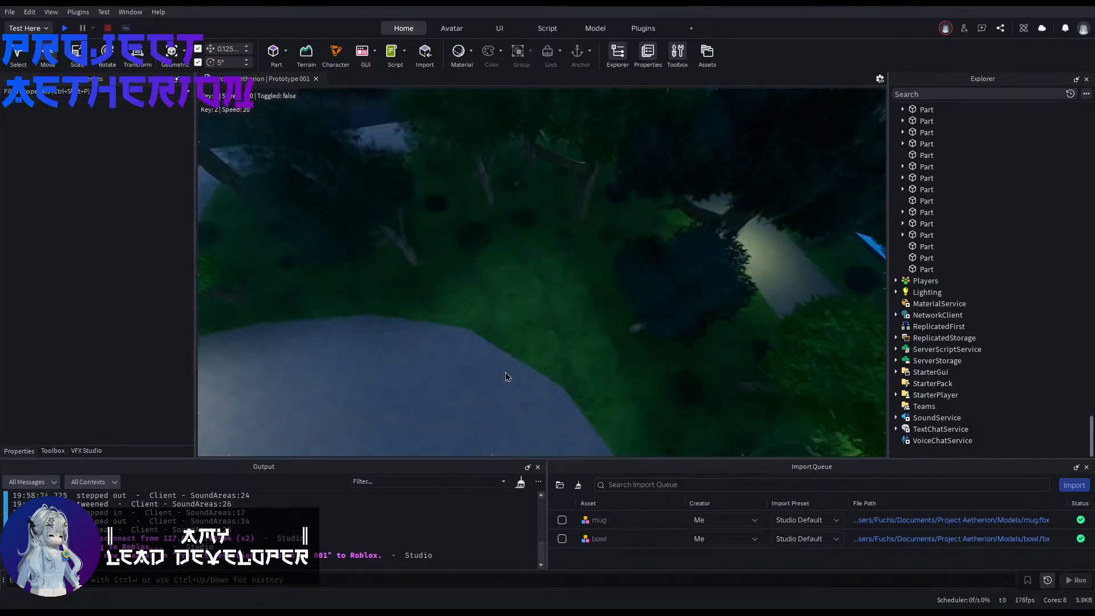
key(w)
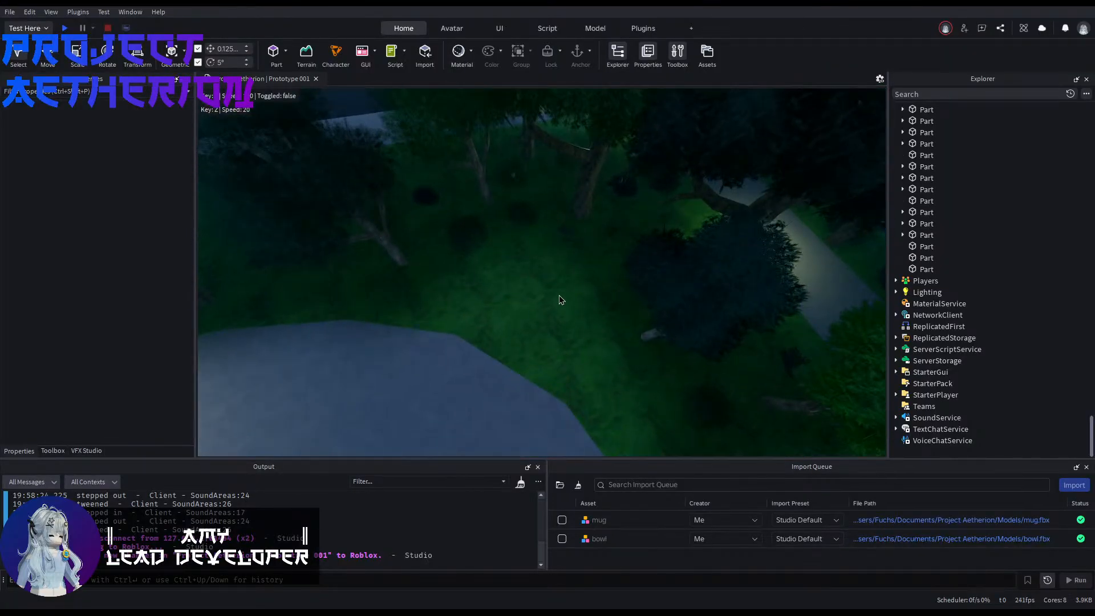
scroll(983, 242, up, 10)
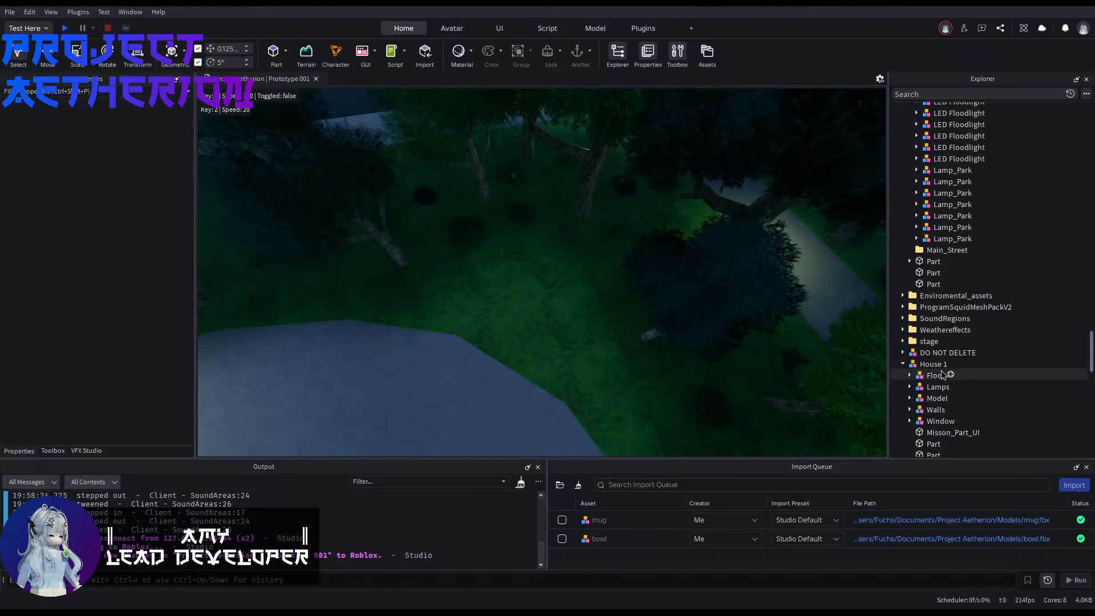
scroll(929, 273, down, 4)
click(930, 322)
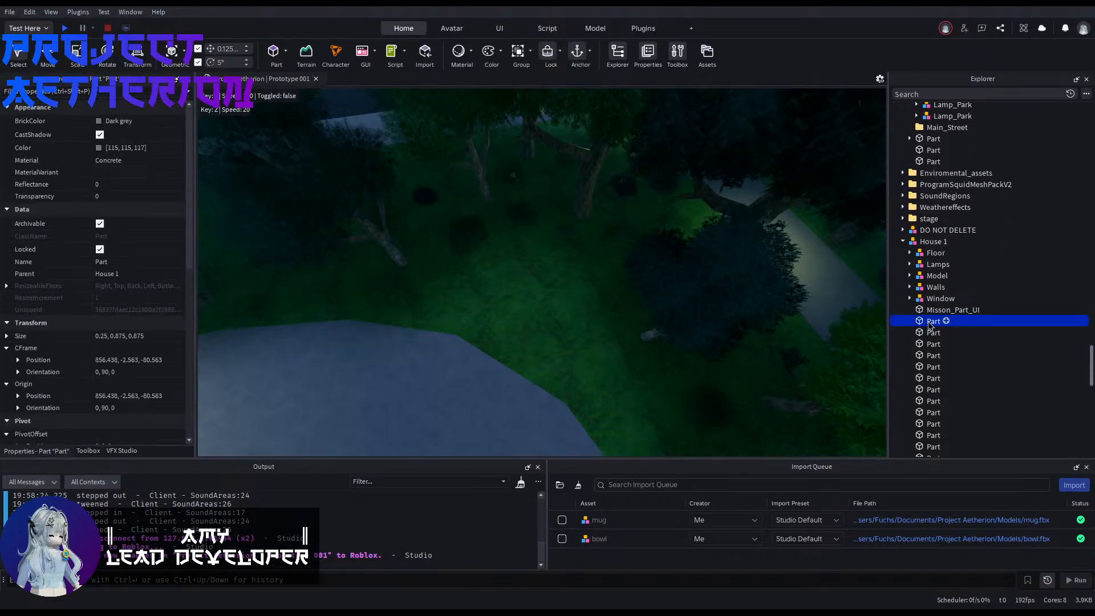
scroll(929, 323, up, 8)
scroll(929, 322, up, 10)
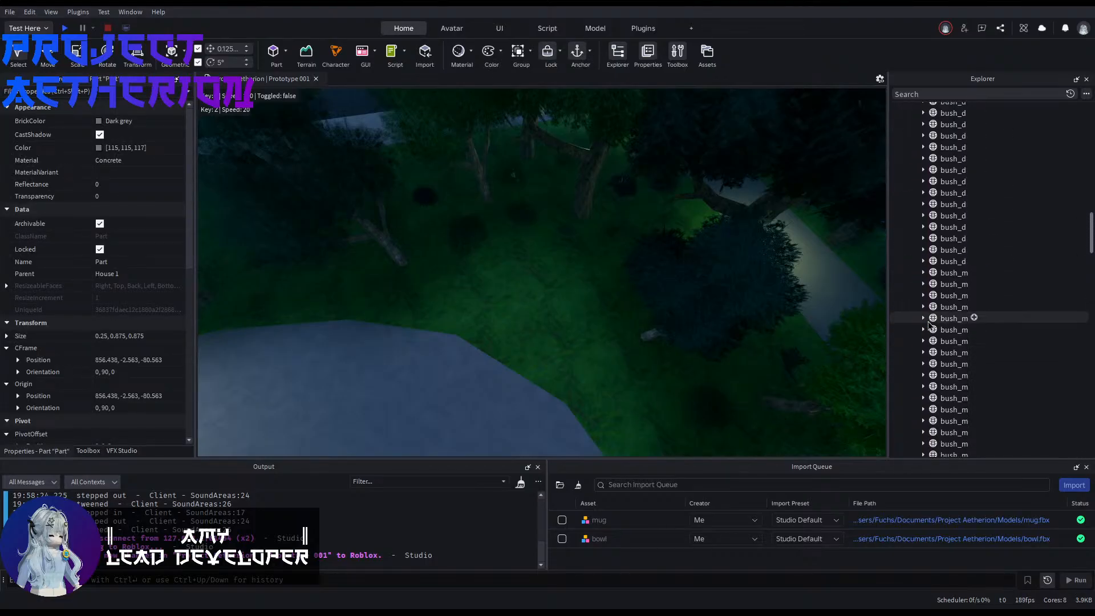
scroll(929, 325, up, 4)
Step: Identify which ground pieces the Union and the second MeshPart in the enviroment group represent
click(946, 346)
right_drag(707, 296, 832, 297)
key(w)
click(949, 370)
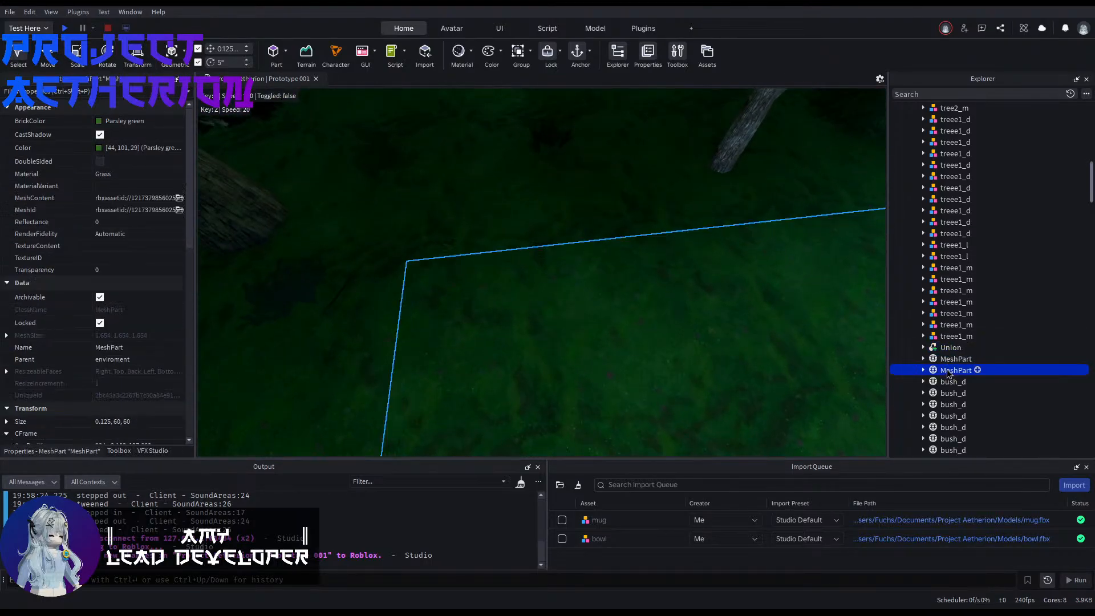
key(f)
Step: Select both grass MeshParts together and focus on them at the plaza's curved edge
ctrl+click(943, 359)
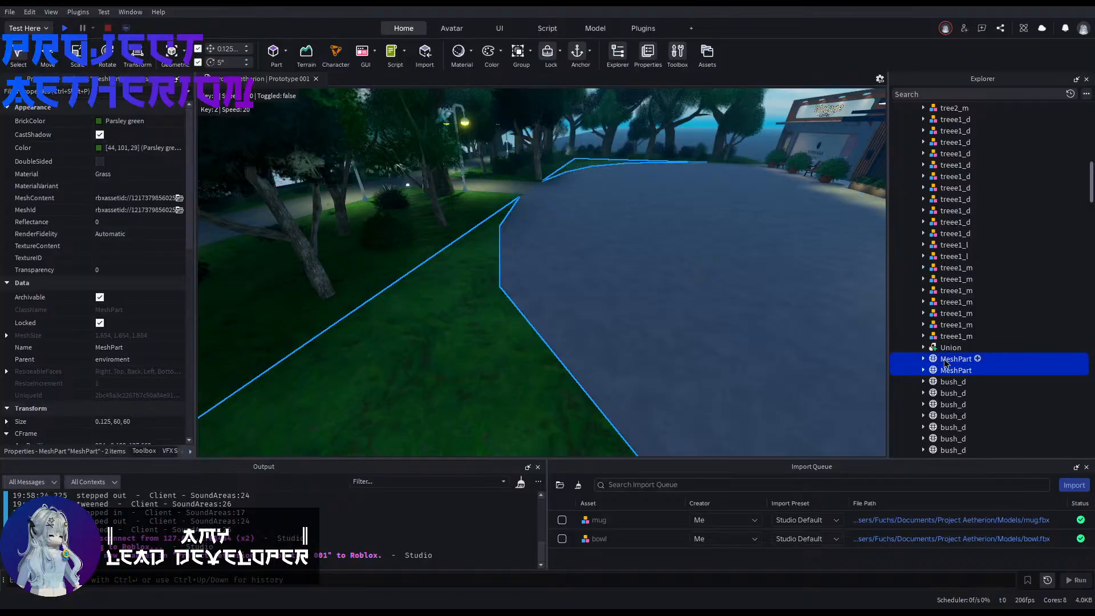
ctrl+click(943, 350)
click(952, 362)
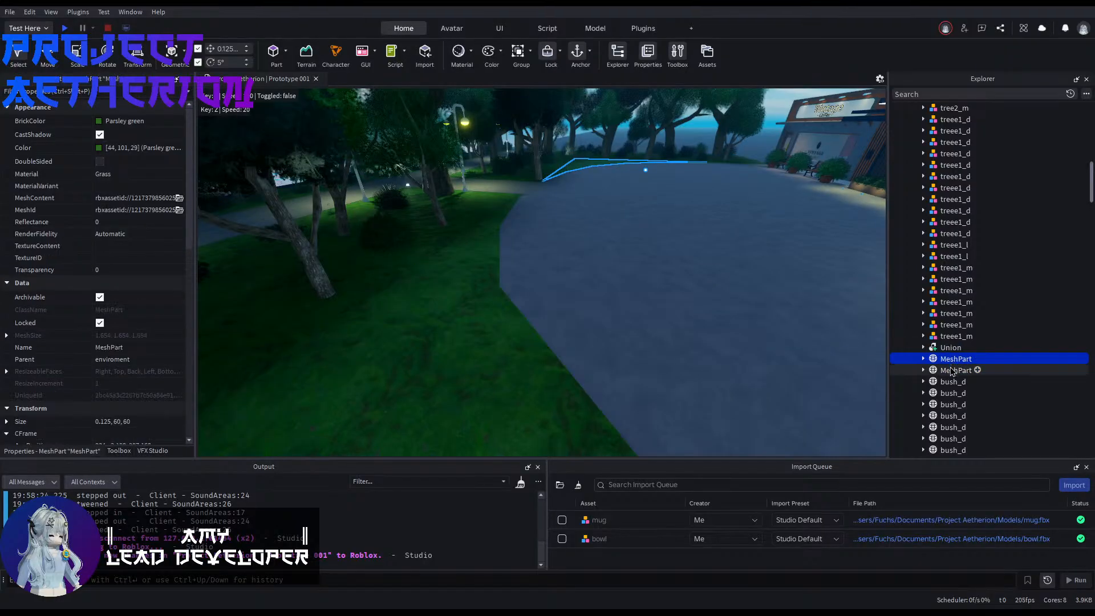
ctrl+click(951, 370)
key(f)
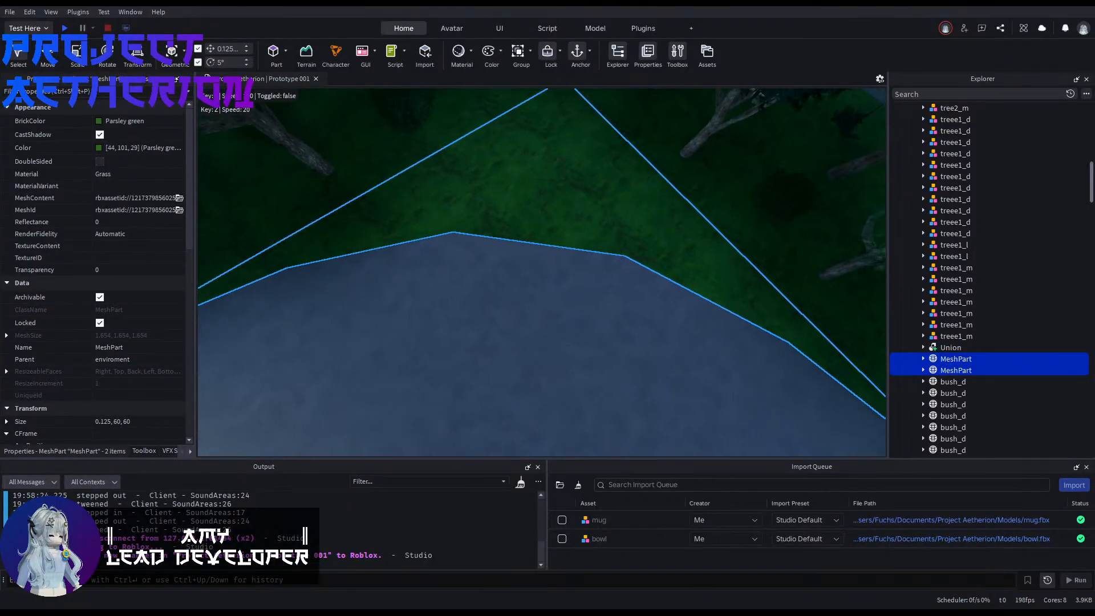
Step: Examine the curved grass border from above, comparing the Union and the first MeshPart in the enviroment group
right_drag(484, 306, 488, 306)
key(s)
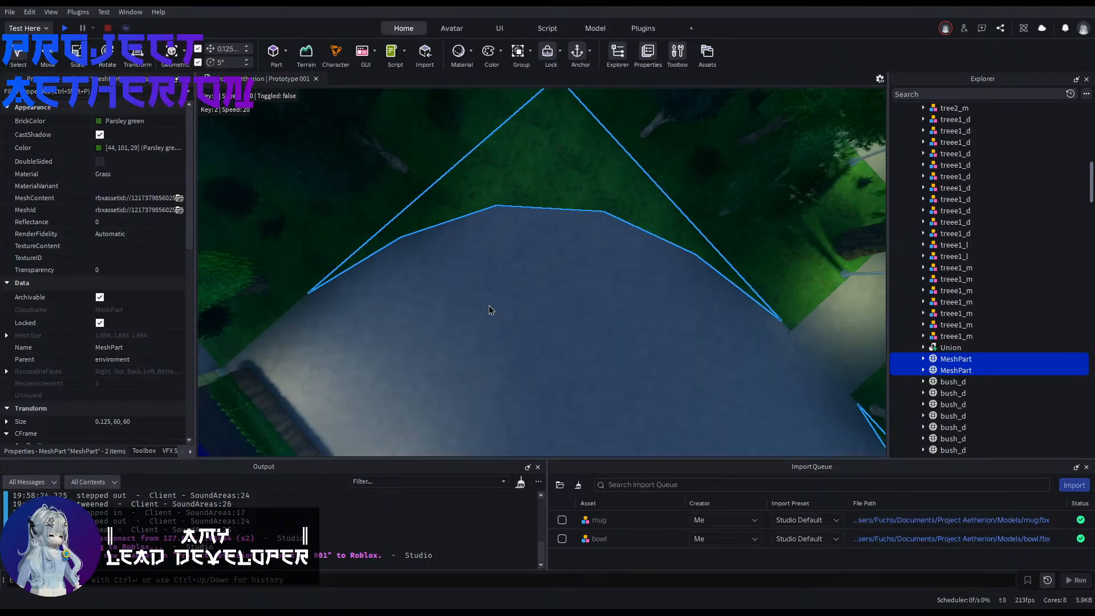
key(d)
shift+click(943, 347)
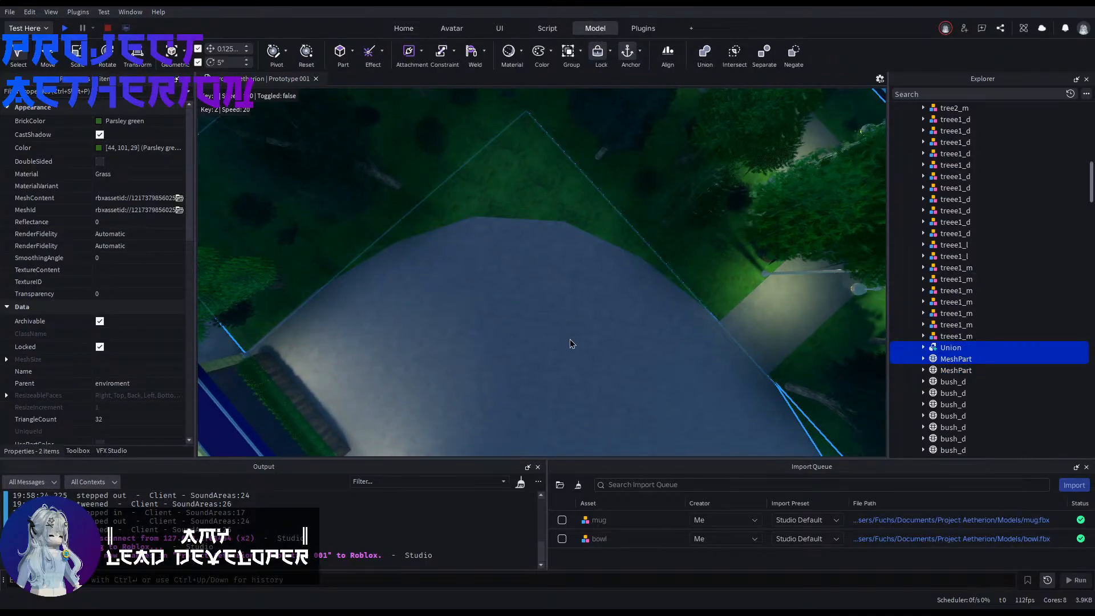
click(612, 318)
right_drag(613, 318, 624, 311)
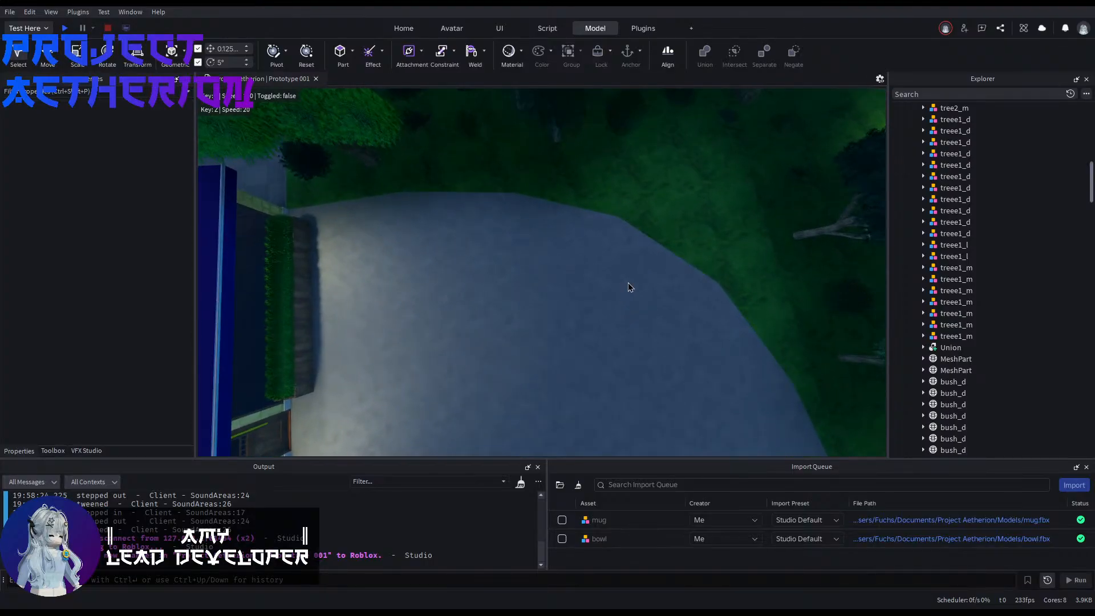
right_drag(629, 282, 698, 197)
key(d)
Step: Select the second grass MeshPart in the enviroment group and inspect its outline along the plaza's rounded corner
click(944, 369)
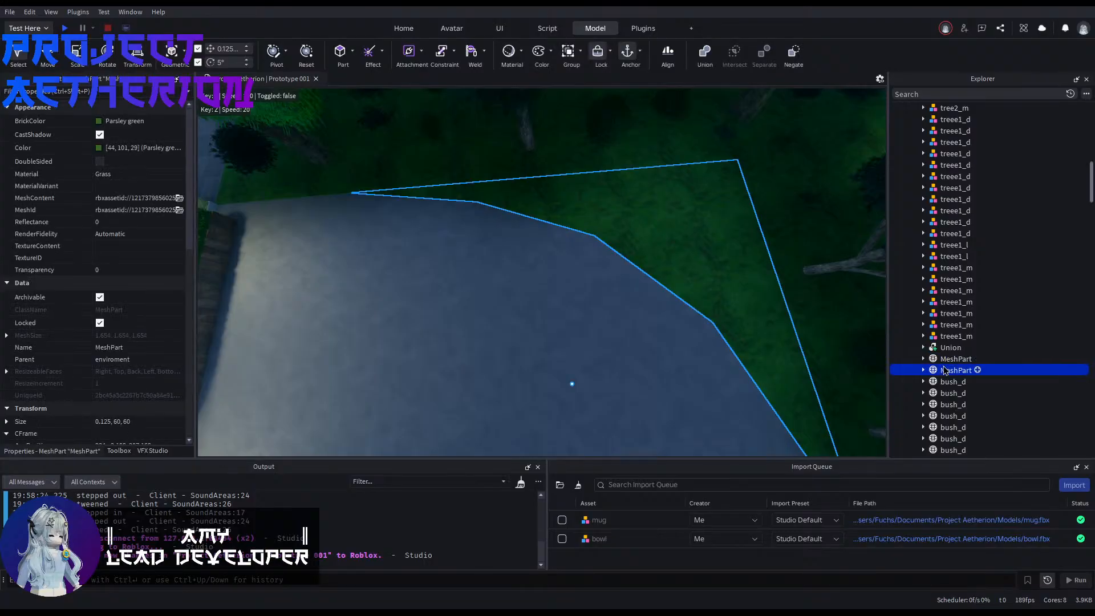
right_drag(614, 294, 684, 294)
key(d)
key(s)
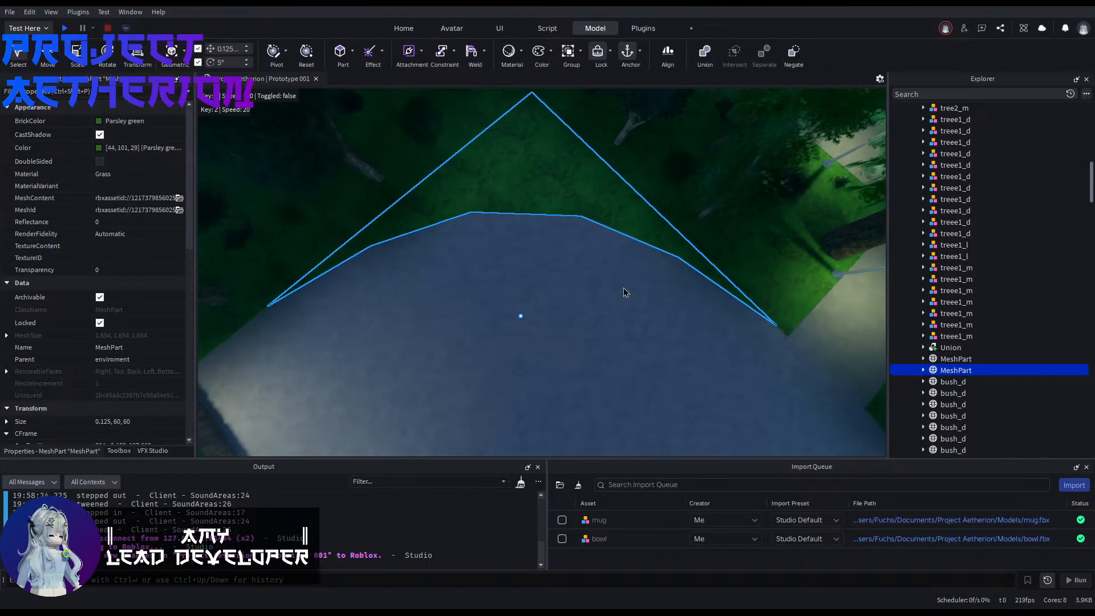
mouse_move(528, 277)
right_down()
mouse_move(503, 279)
mouse_move(528, 277)
right_up()
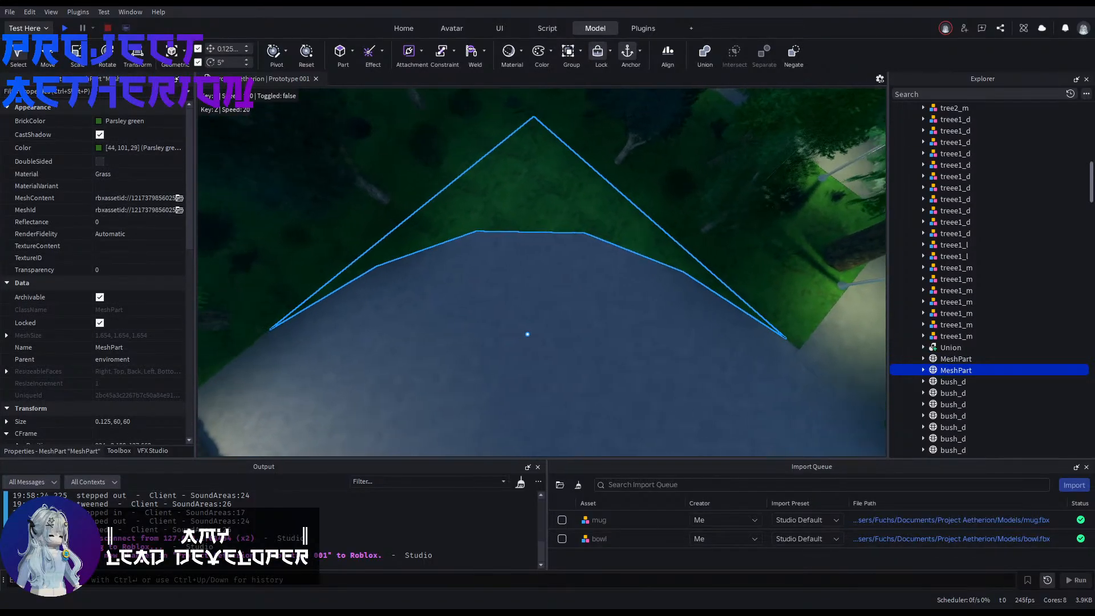
key(a)
key(s)
key(s)
Step: Insert a block part on the grass outside the plaza's rounded corner and set its orientation to 0, 0, 0
click(338, 56)
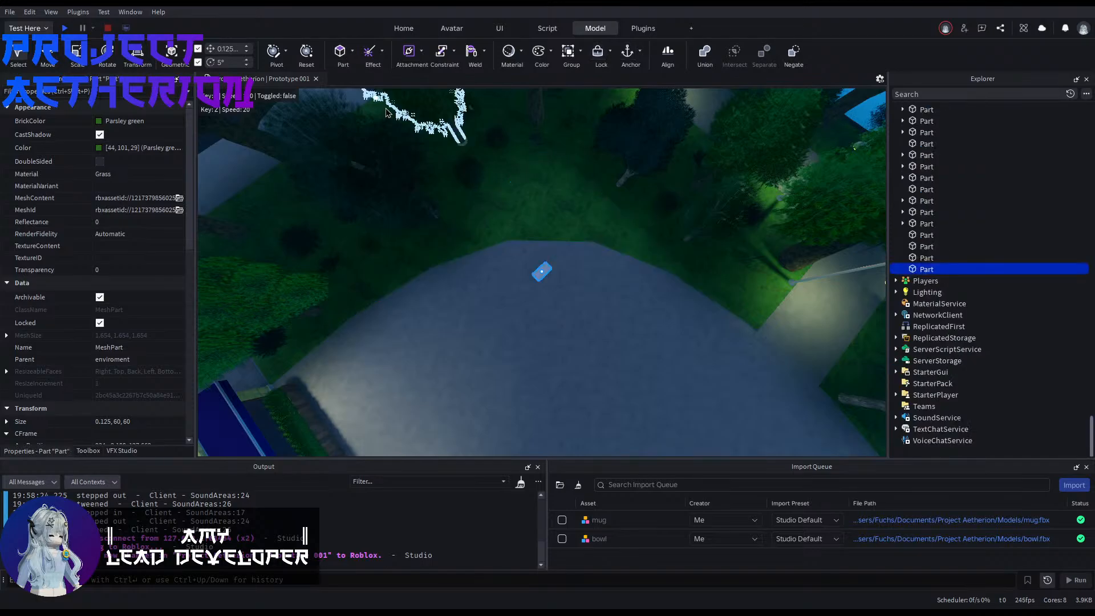
drag(538, 275, 535, 199)
key(w)
right_drag(637, 219, 583, 259)
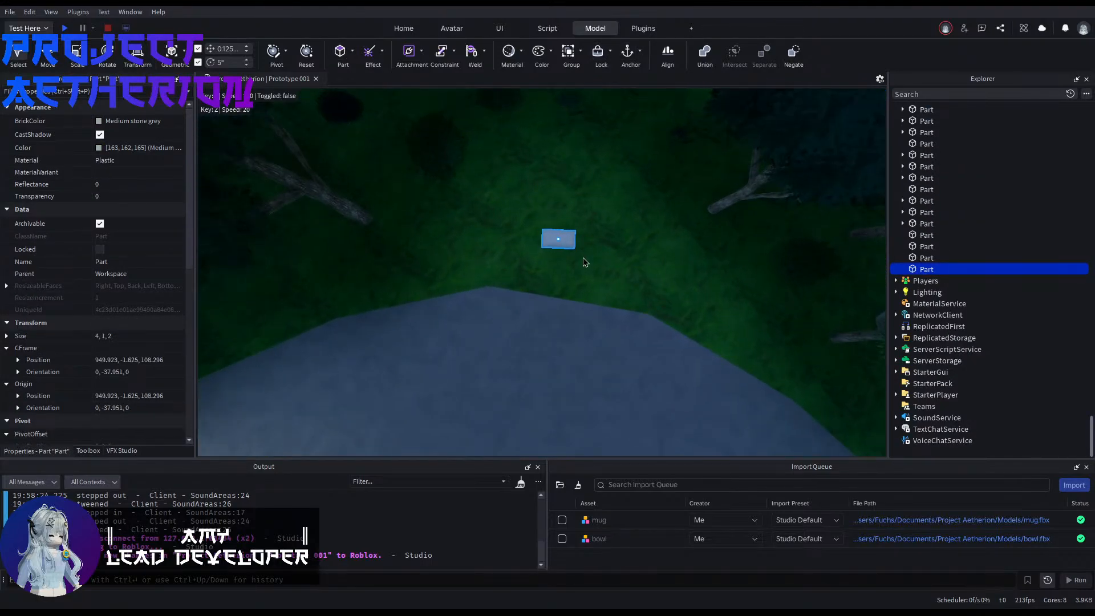
key(w)
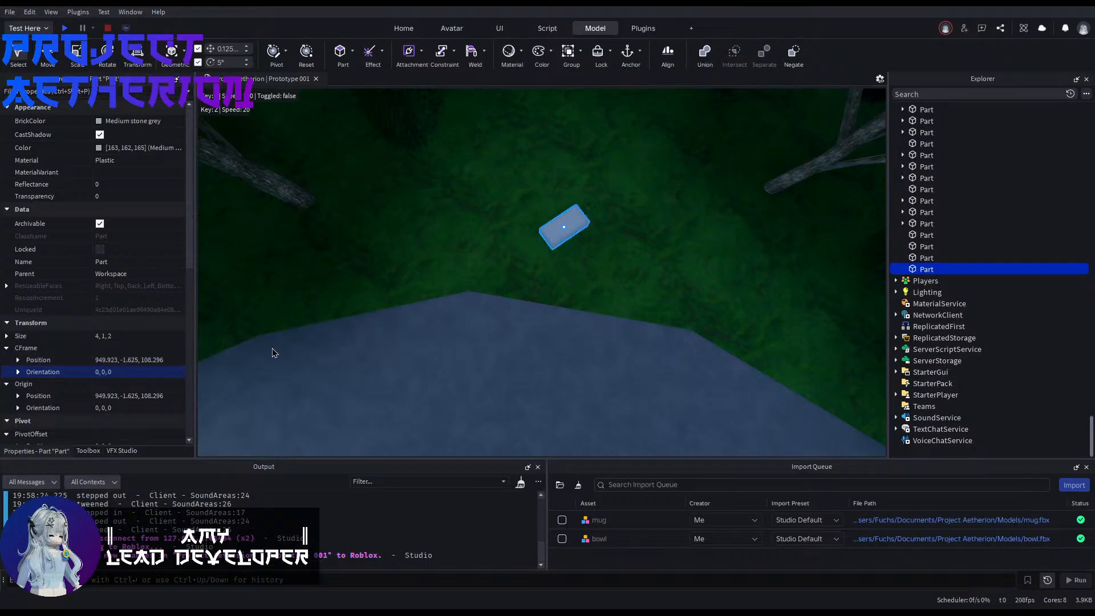
right_drag(485, 306, 450, 309)
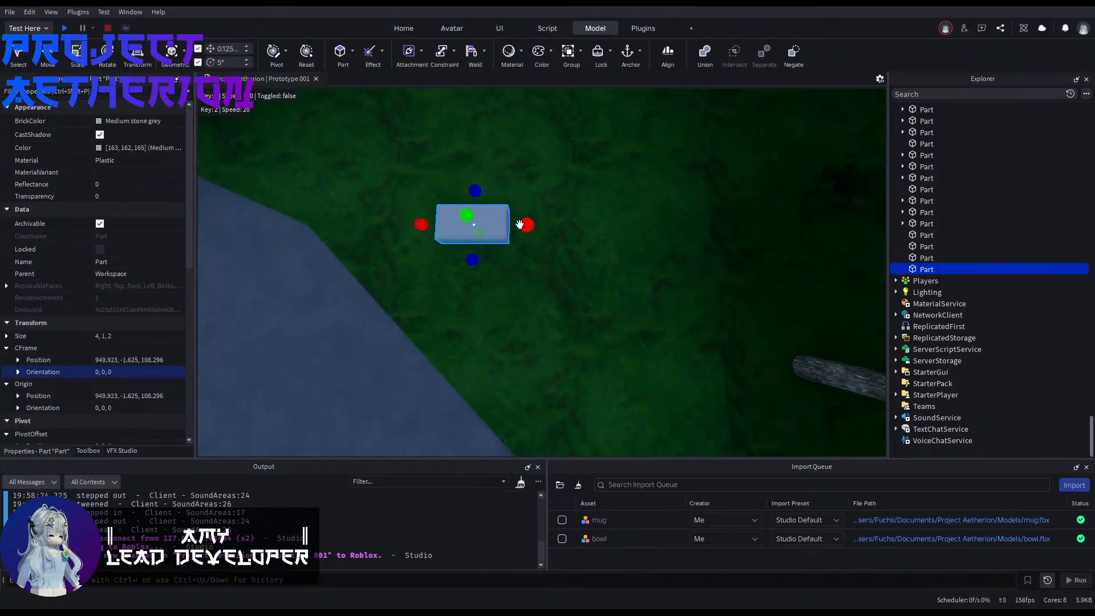
Step: Stretch the new block along its X axis to a length of 16.125 studs, towards the grass corner
key(w)
drag(520, 224, 529, 226)
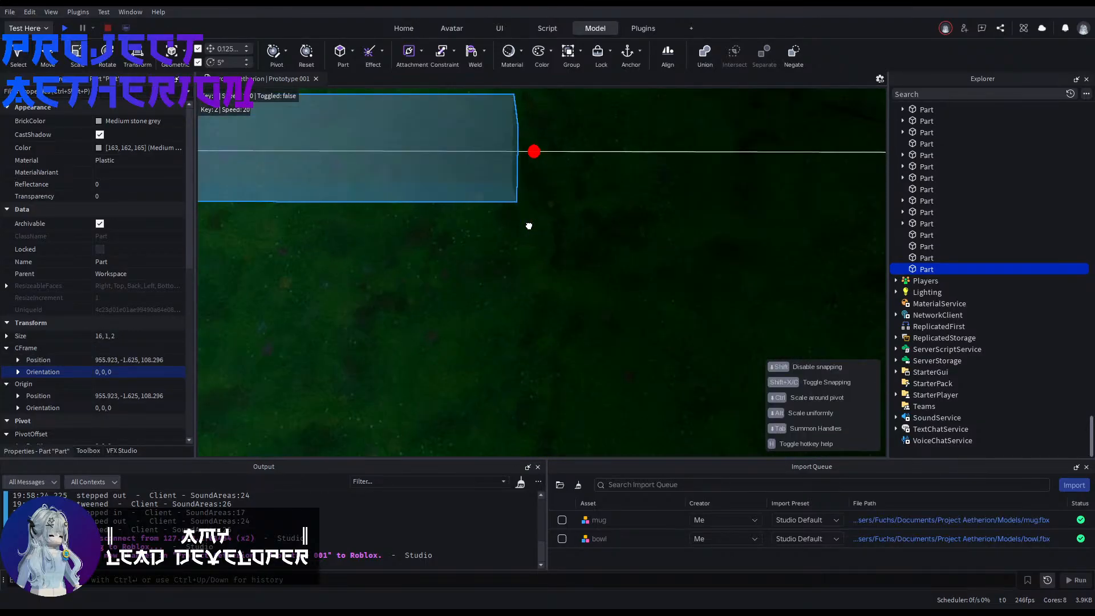
mouse_move(529, 226)
right_down()
mouse_move(515, 247)
mouse_move(538, 245)
mouse_move(539, 227)
right_up()
drag(563, 216, 574, 220)
right_drag(575, 220, 530, 221)
key(s)
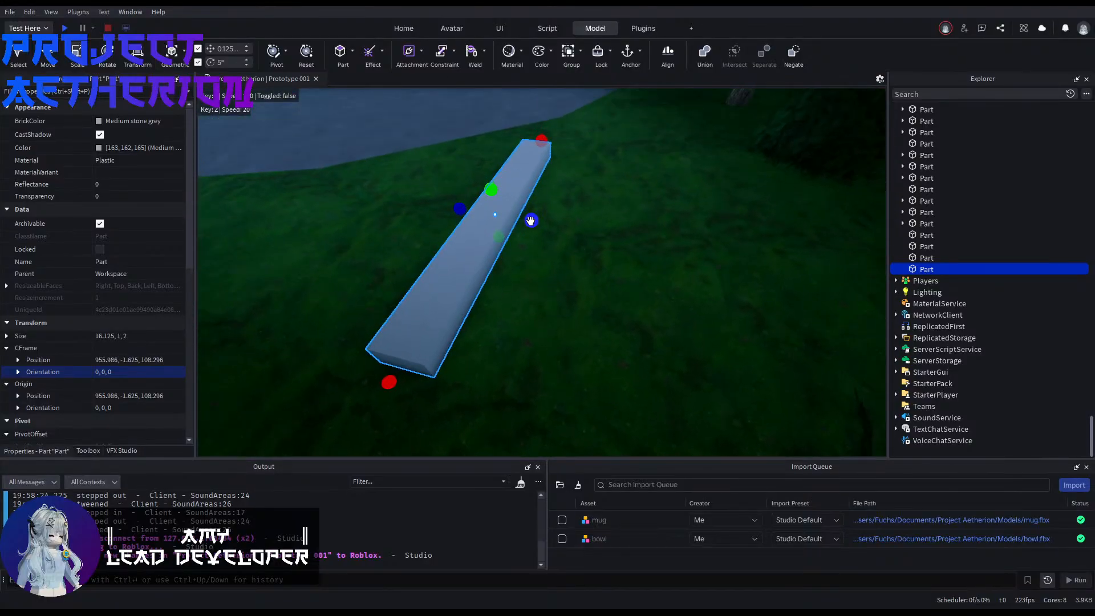
Step: Widen the block along its Z axis to 11.625 studs
drag(530, 220, 613, 264)
right_drag(613, 265, 593, 311)
key(w)
drag(589, 315, 650, 382)
right_drag(650, 383, 645, 330)
key(s)
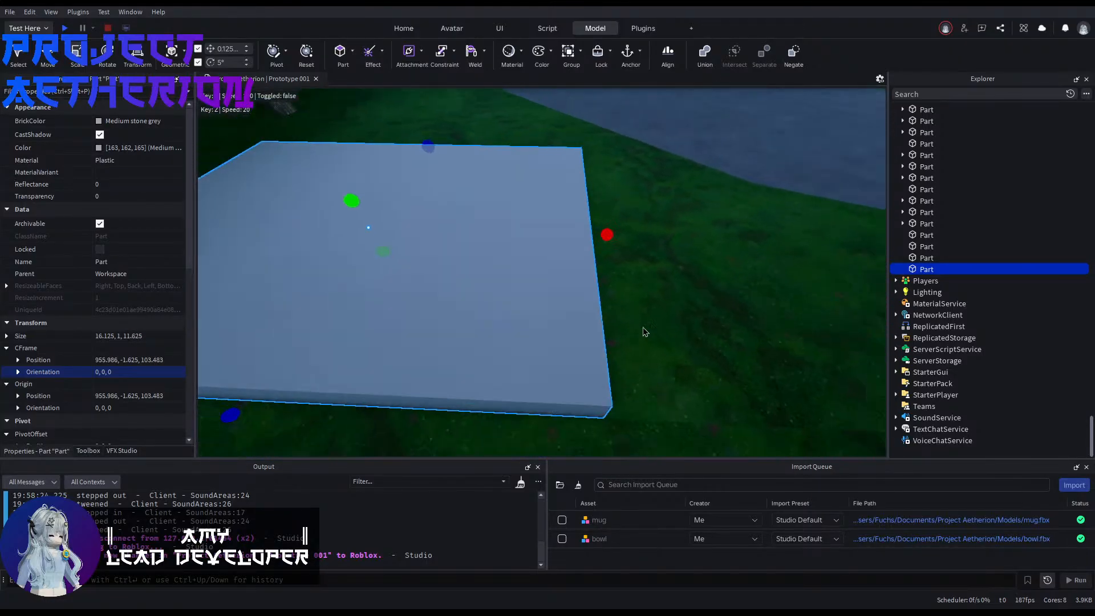
Step: Extend the block across the plaza's rounded end until it measures 59.875 by 62.125 studs
drag(603, 240, 614, 249)
key(s)
right_drag(613, 249, 606, 255)
key(w)
drag(577, 254, 602, 254)
key(w)
right_drag(602, 254, 608, 256)
key(w)
key(s)
key(w)
key(w)
key(s)
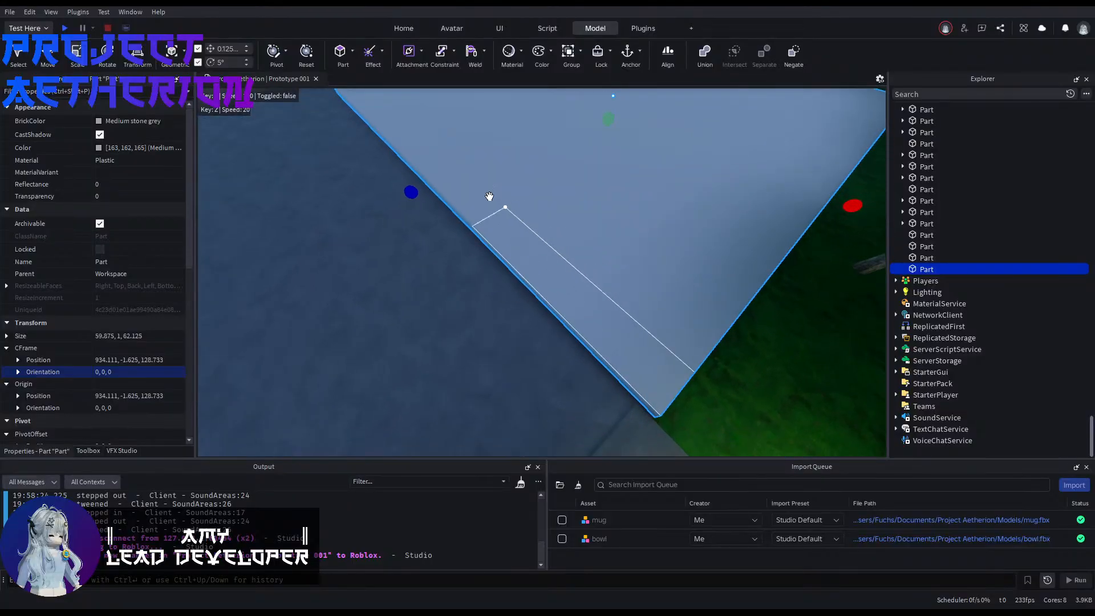
Step: Fine-tune the block's Z size to 62.375 studs so its edge meets the corner of the paving
drag(404, 192, 408, 192)
key(s)
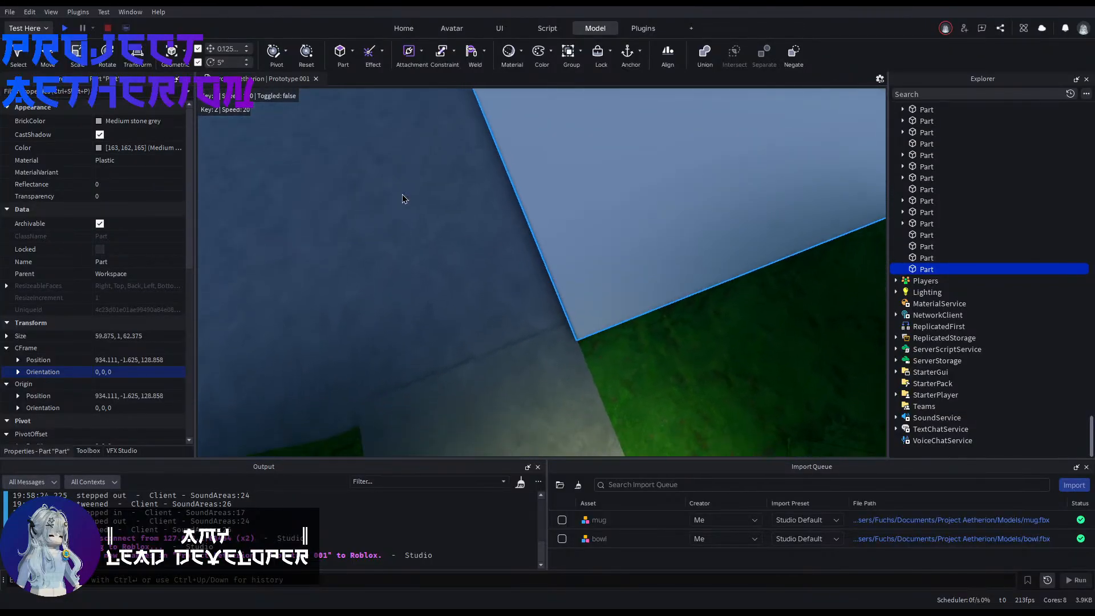
right_drag(402, 194, 402, 194)
key(s)
key(s)
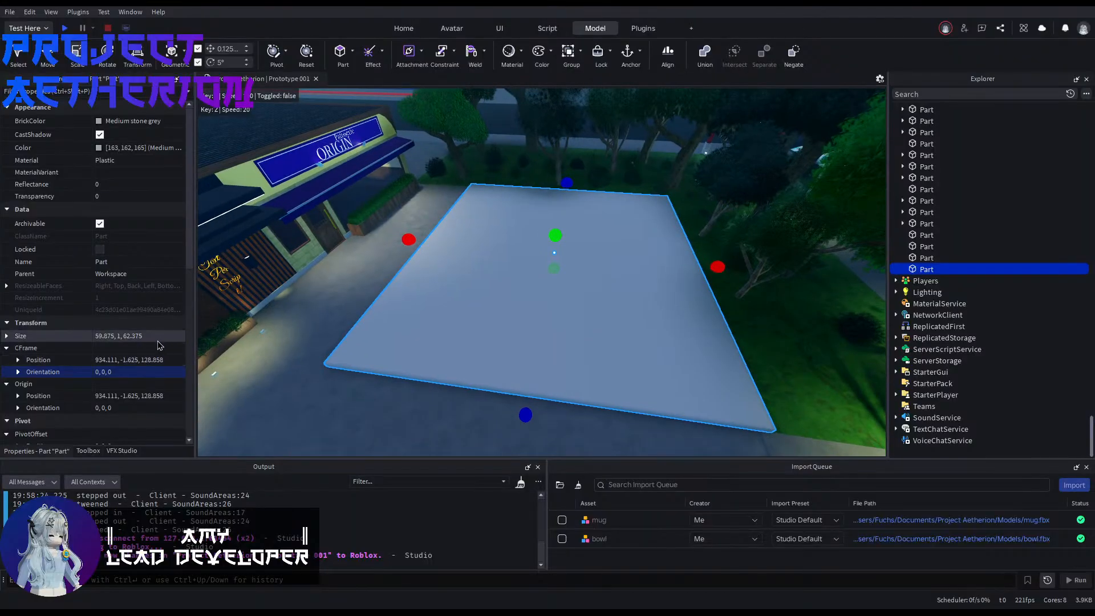
Step: Insert a cylinder and set its size to 1, 62.375, 59.875 to match the block's footprint
click(170, 335)
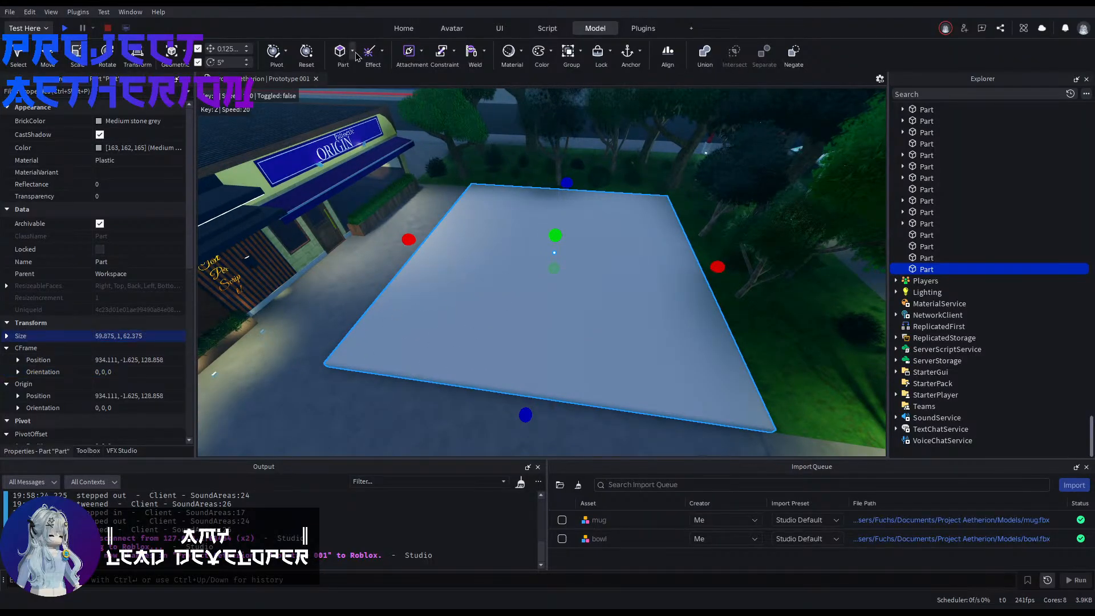
click(366, 153)
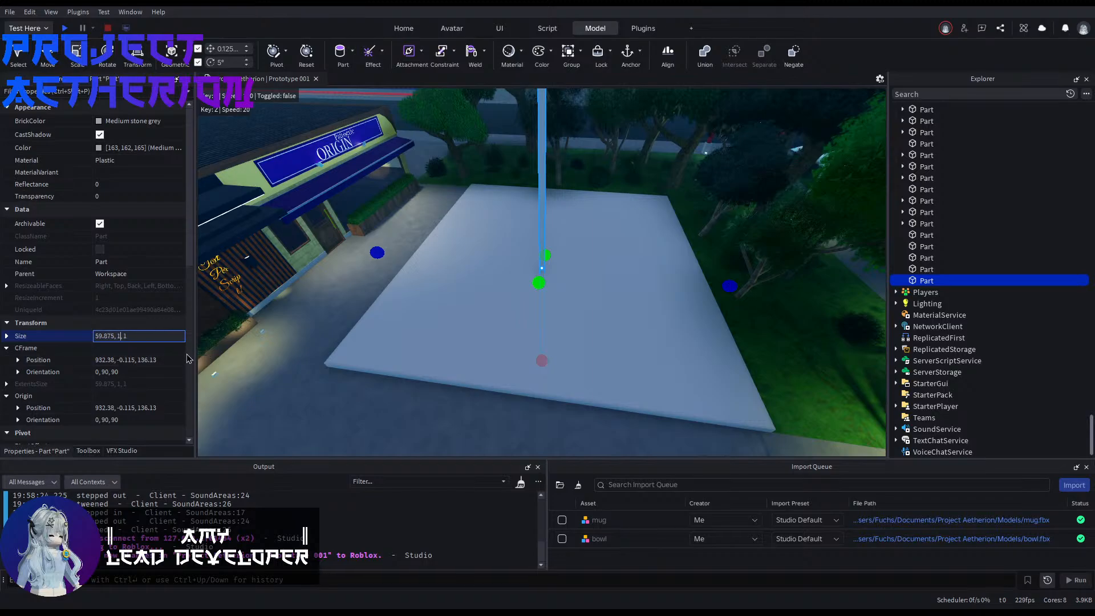
right_drag(473, 327, 474, 326)
key(q)
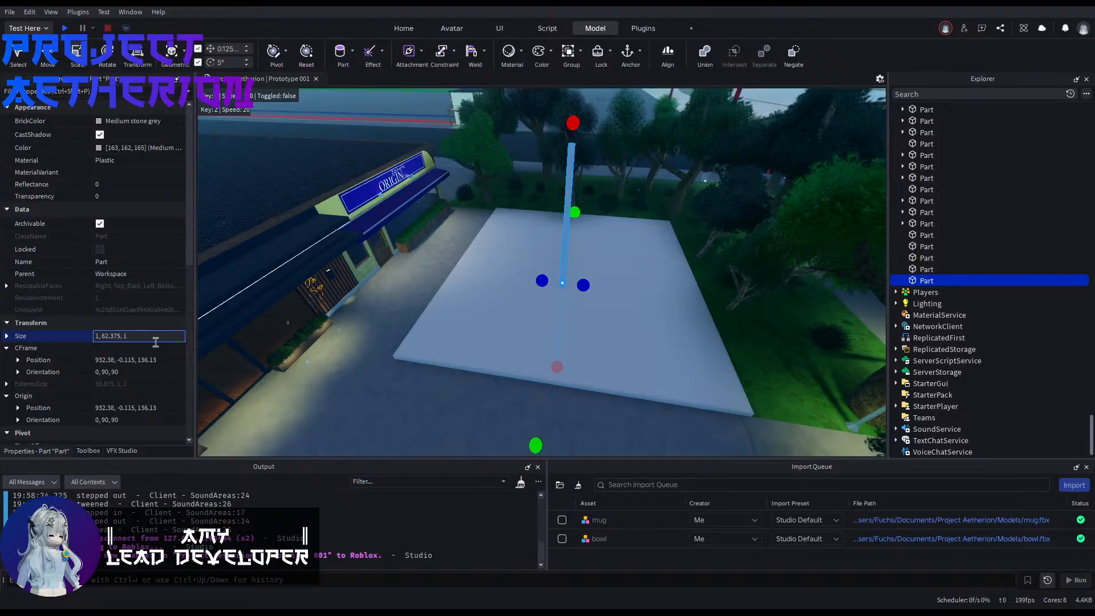
key(Return)
right_drag(335, 354, 335, 353)
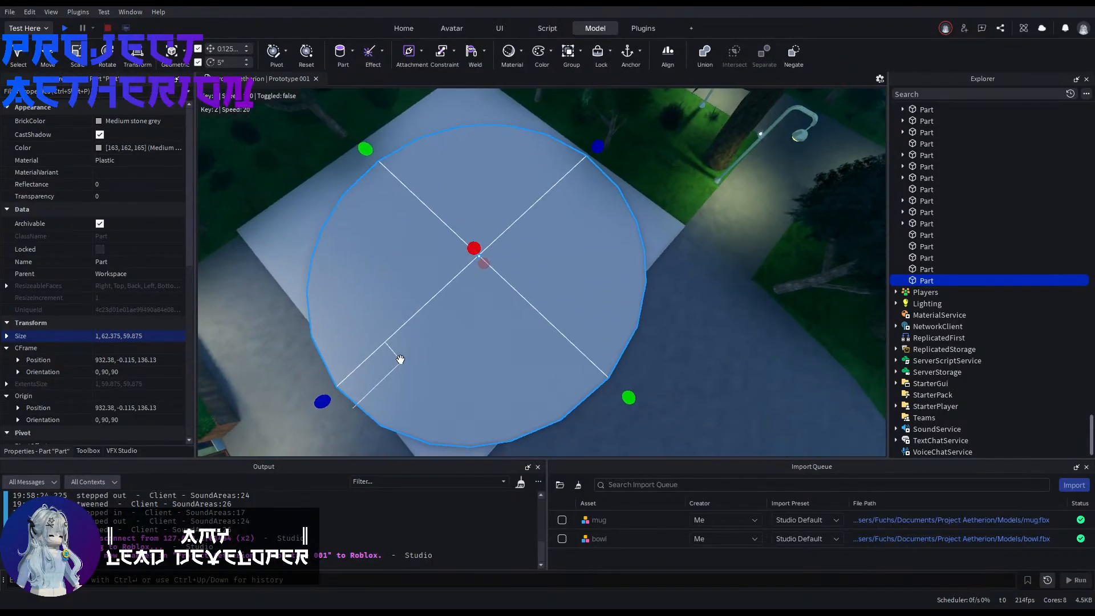
Step: Center the cylinder on the block by copying the block's position, 934.111, -1.625, 128.858
click(327, 249)
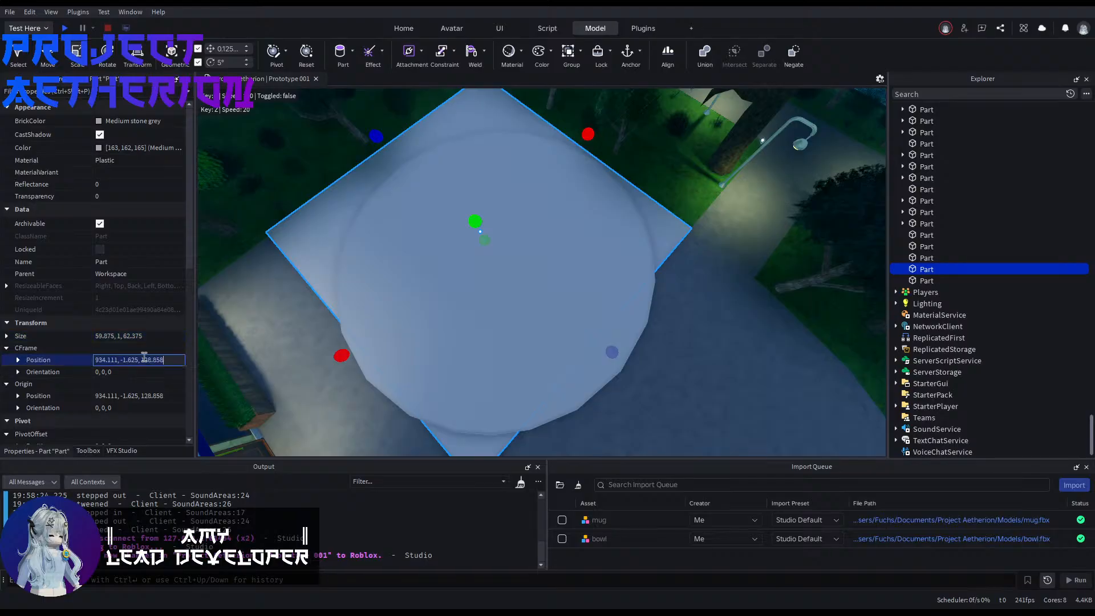
click(429, 338)
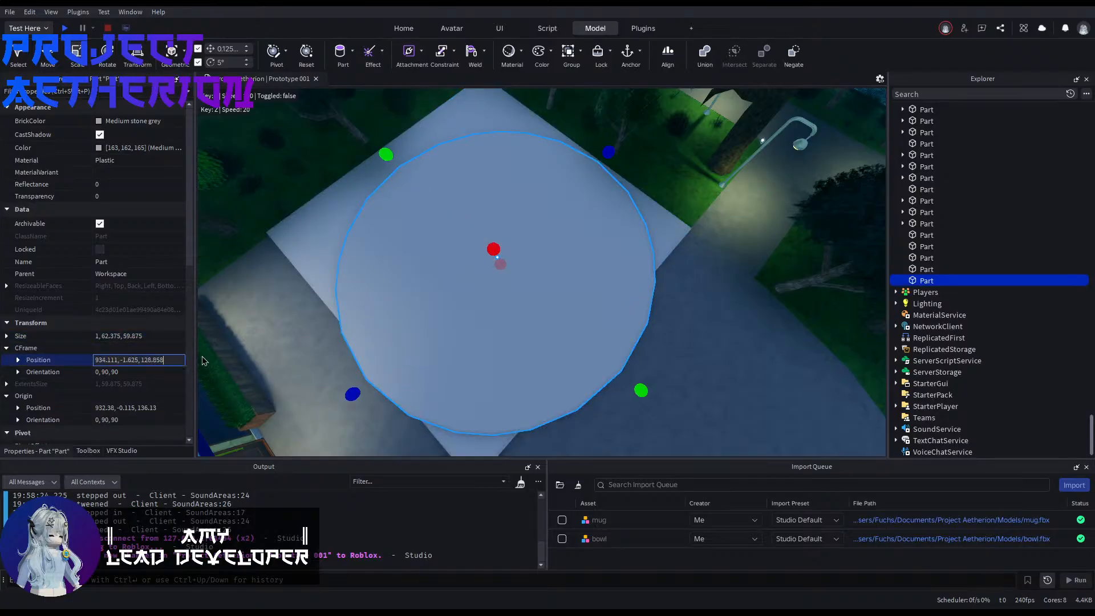
key(Return)
right_drag(576, 296, 576, 295)
click(322, 259)
key(f)
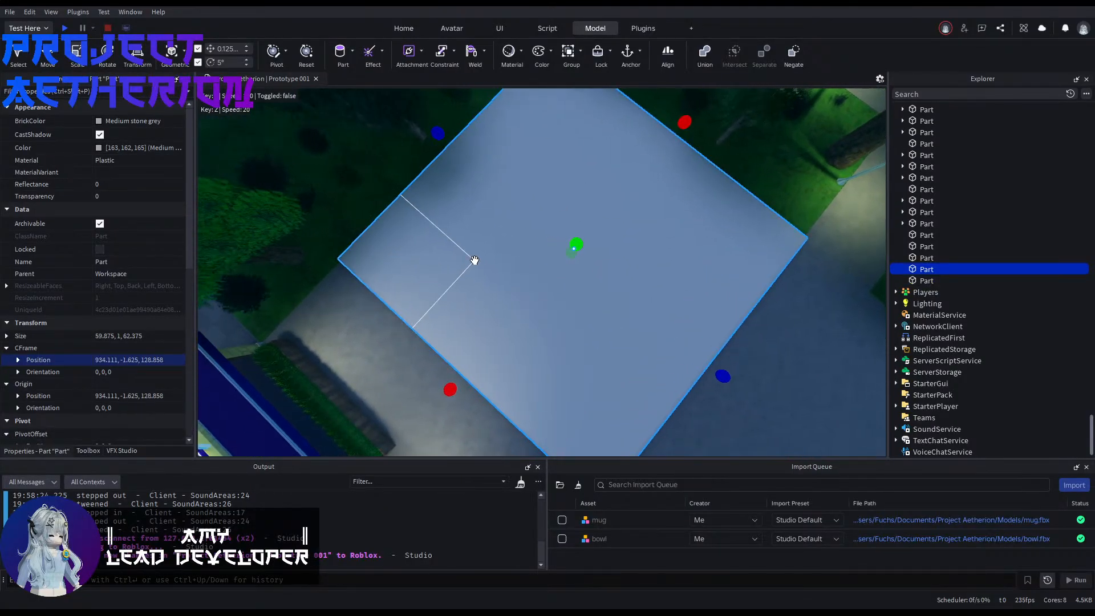
Step: Enlarge the cylinder to match the plaza's curve, giving it a size of 1, 64.75, 64.75
click(954, 282)
right_drag(440, 212, 440, 213)
key(a)
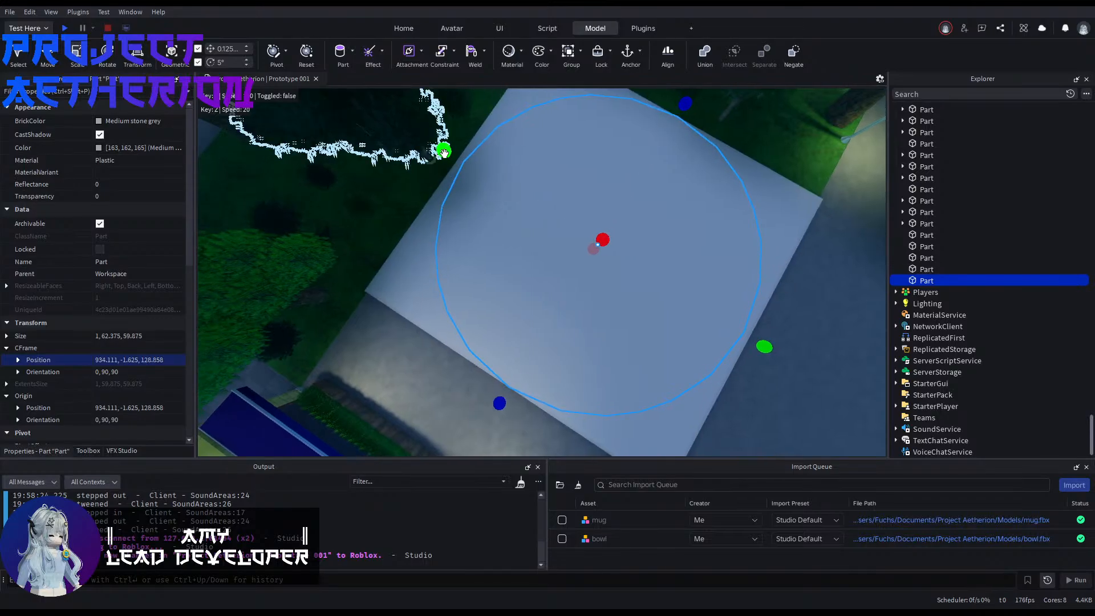
drag(444, 152, 433, 149)
right_drag(437, 157, 437, 157)
key(w)
key(s)
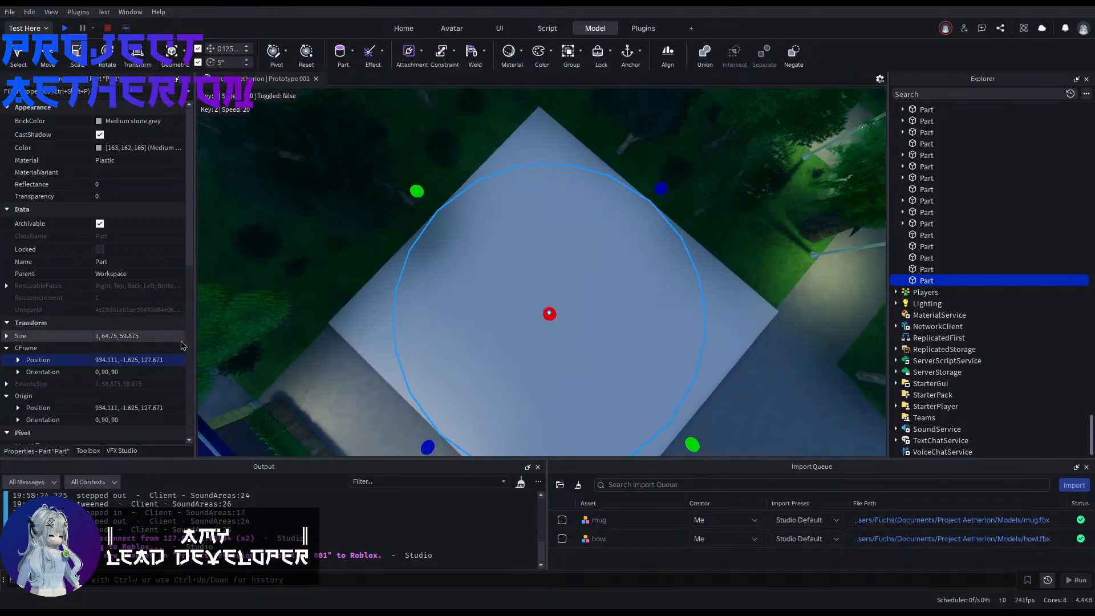
click(157, 332)
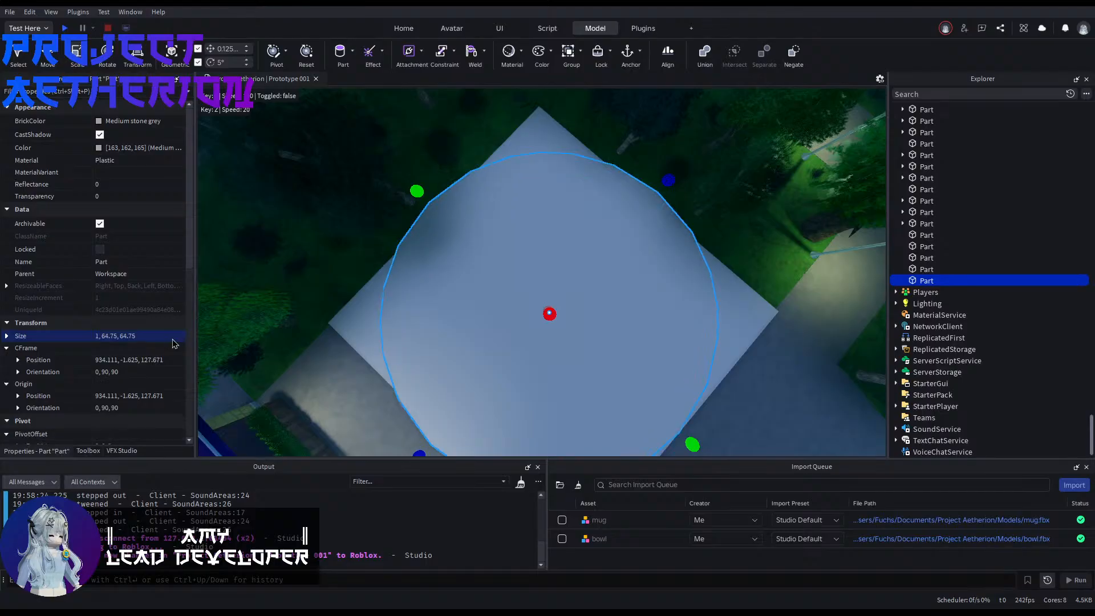
Step: Re-center the enlarged cylinder on the block at position 934.111, -1.625, 128.858
right_drag(373, 235, 362, 243)
key(a)
click(379, 276)
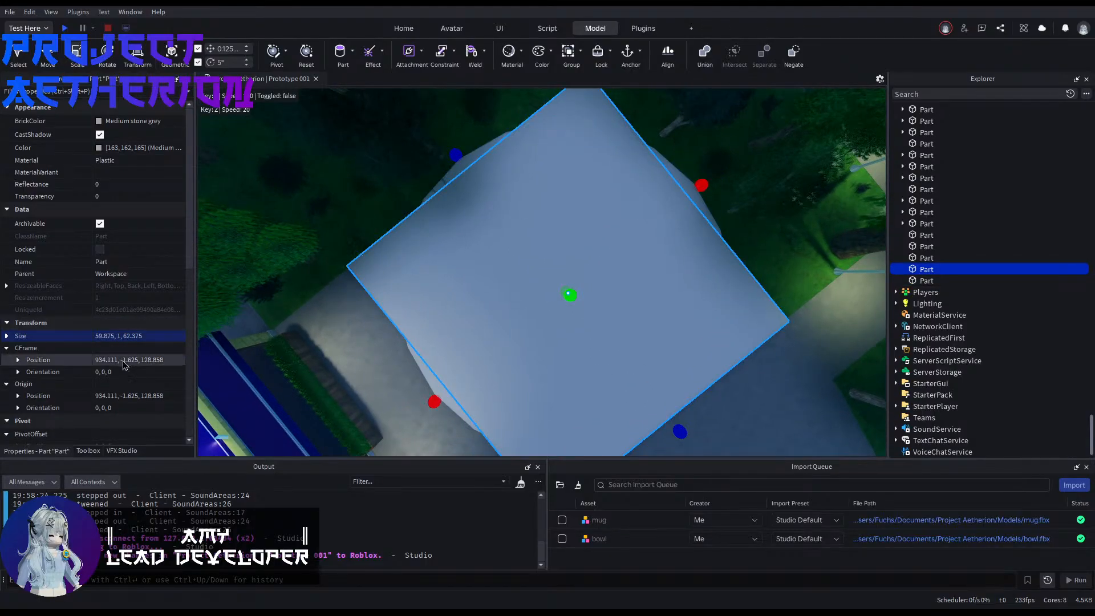
click(407, 372)
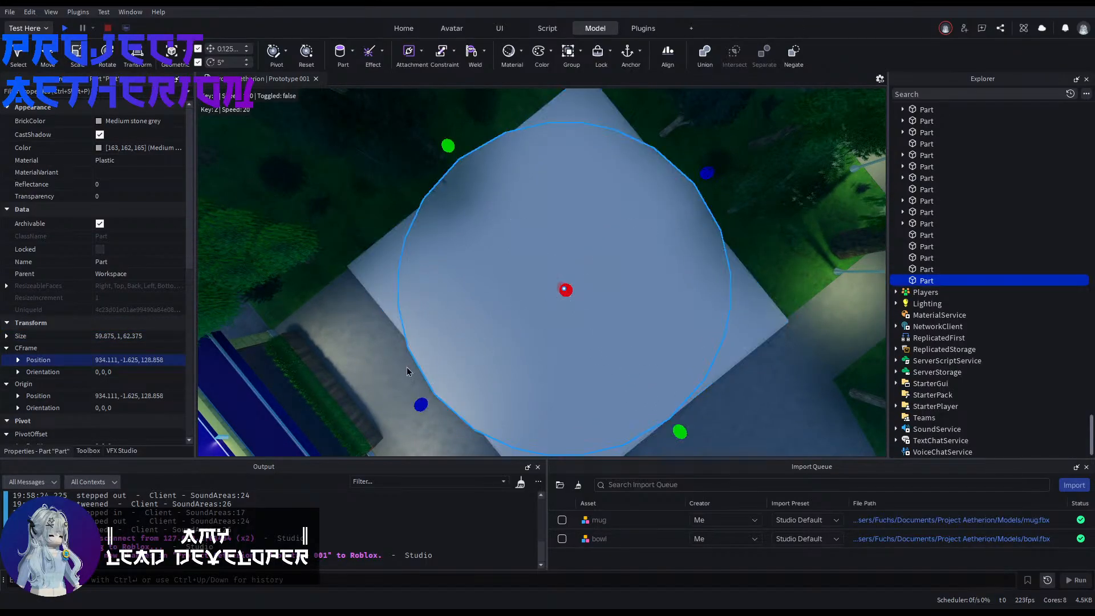
right_drag(534, 277, 574, 275)
key(ctrl+2)
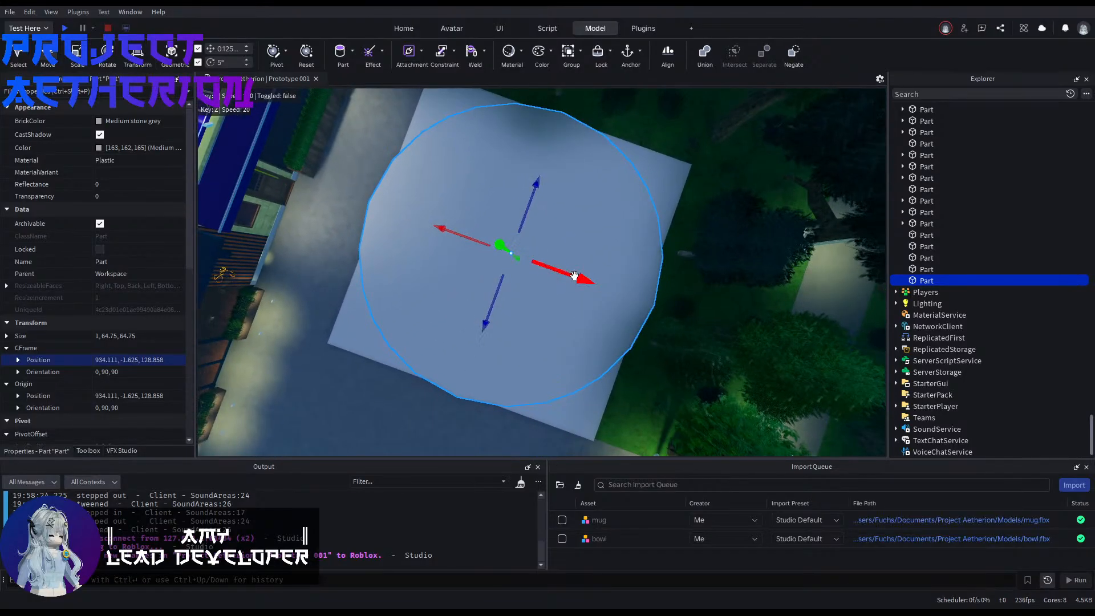
drag(575, 275, 550, 273)
drag(513, 169, 502, 185)
right_drag(502, 184, 558, 210)
key(ctrl+z)
key(ctrl+z)
Step: Negate the cylinder and select it together with the block
key(w)
key(s)
key(q)
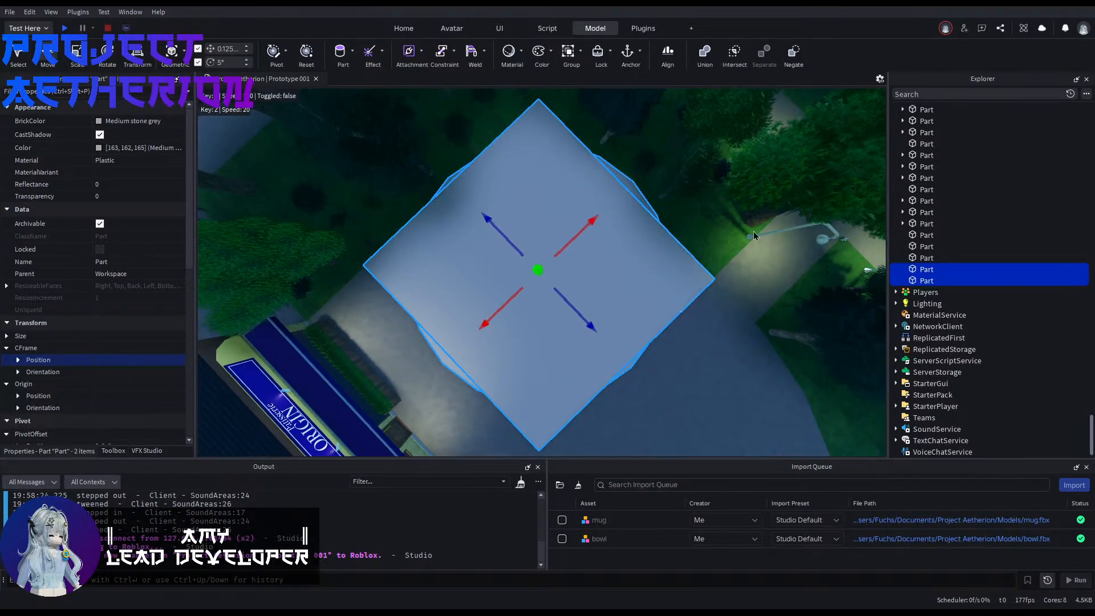
click(793, 53)
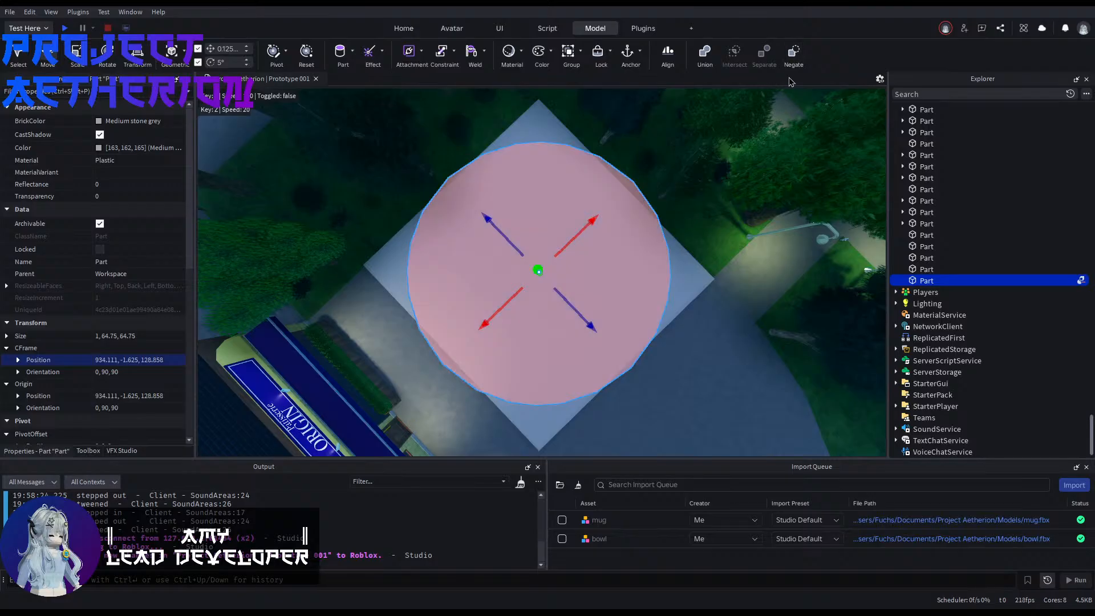
Step: Try to cut the negated cylinder out of the equally thick block with a Union
click(701, 65)
key(d)
right_drag(655, 281, 455, 337)
key(ctrl+z)
Step: Thicken the negated cylinder vertically so that it protrudes beyond the faces of the block
key(ctrl+4)
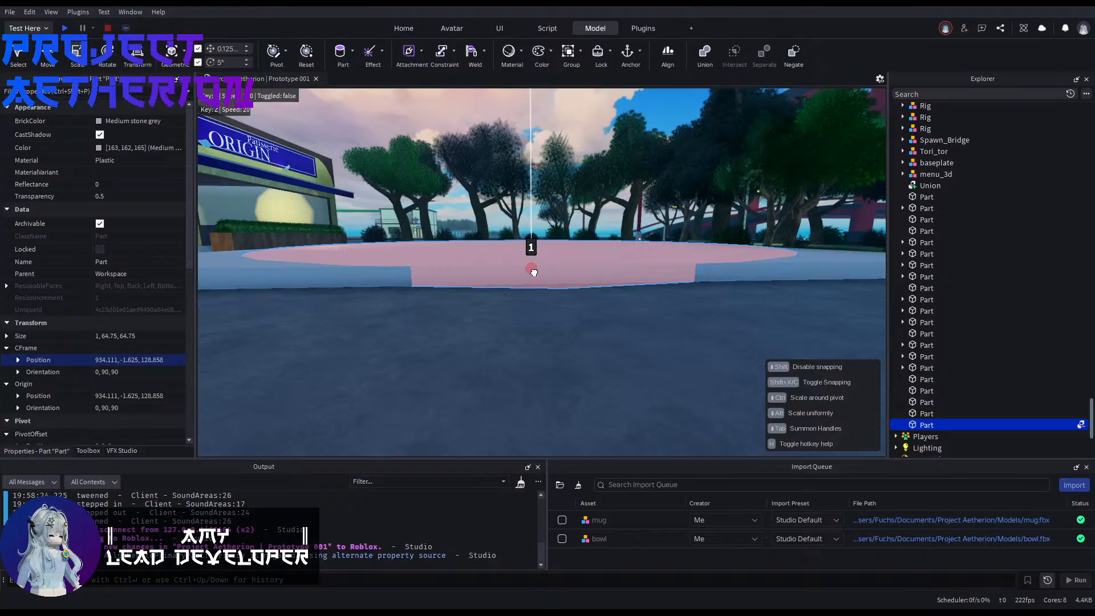
key(e)
drag(533, 277, 530, 252)
right_drag(530, 252, 530, 252)
key(e)
Step: Union the block with the thickened negated cylinder, leaving only four curved corner pieces around the plaza
key(a)
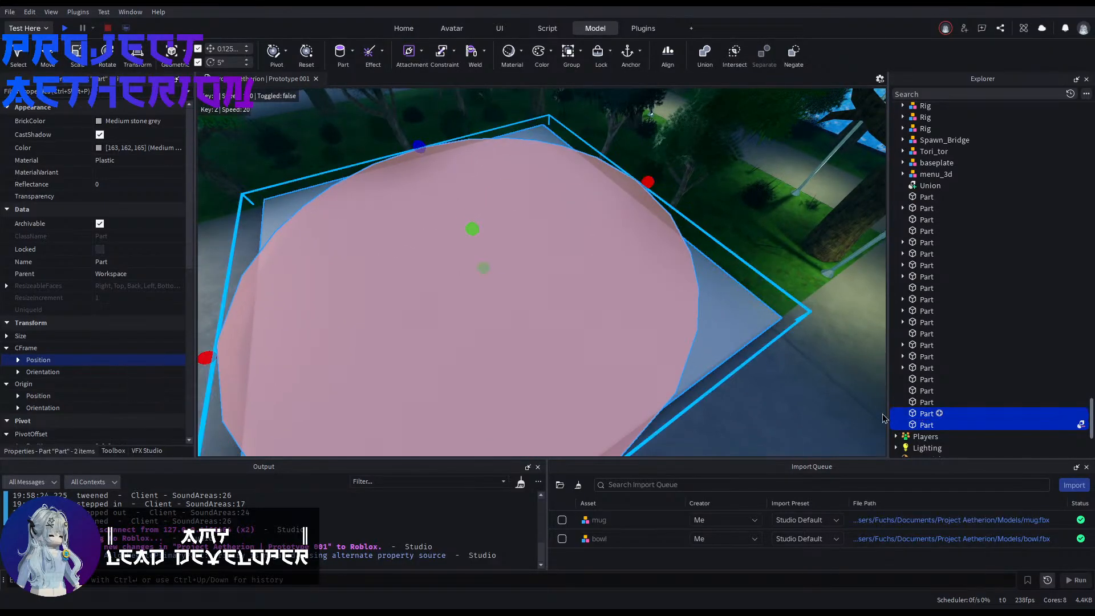
click(704, 57)
key(w)
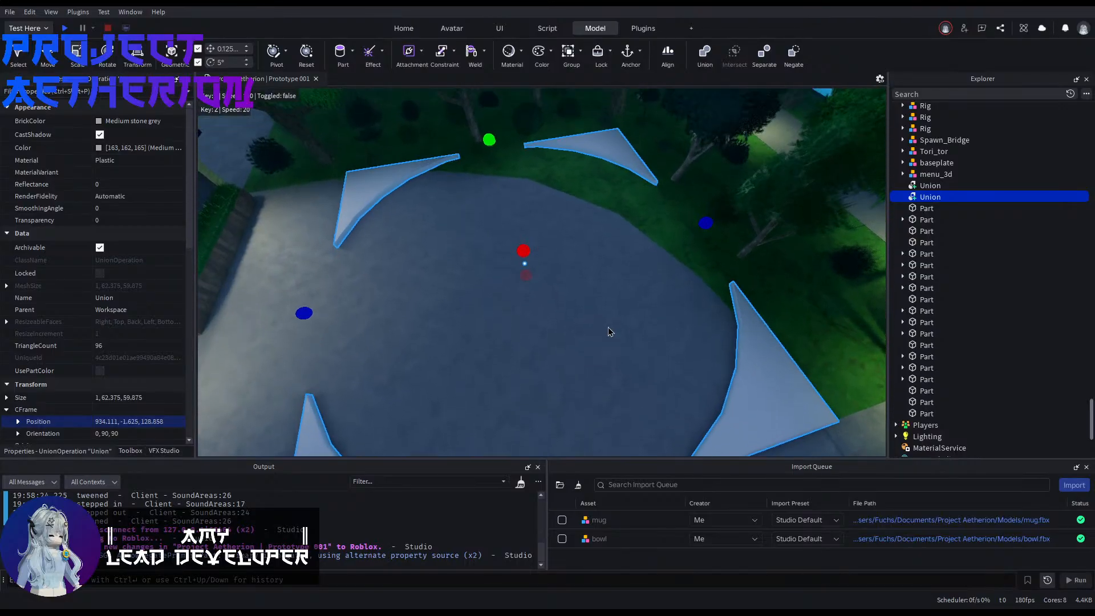
click(609, 330)
right_drag(608, 331, 619, 268)
click(619, 260)
key(s)
key(e)
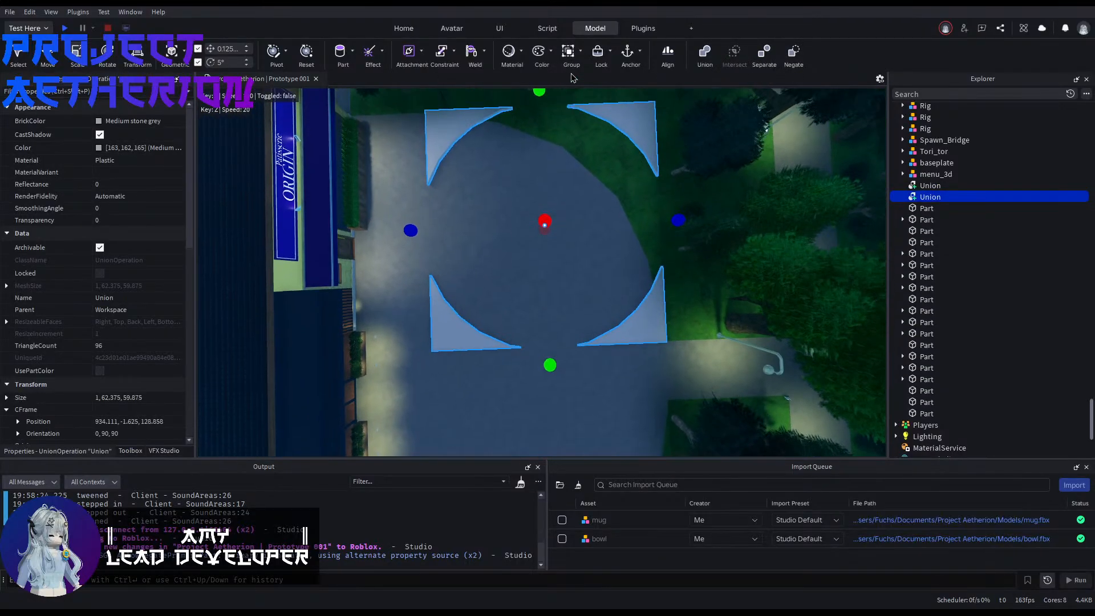
Step: Insert a block part beside the front pair of curved corner pieces and stretch it lengthwise towards one of them
right_drag(505, 244, 539, 271)
click(504, 244)
key(q)
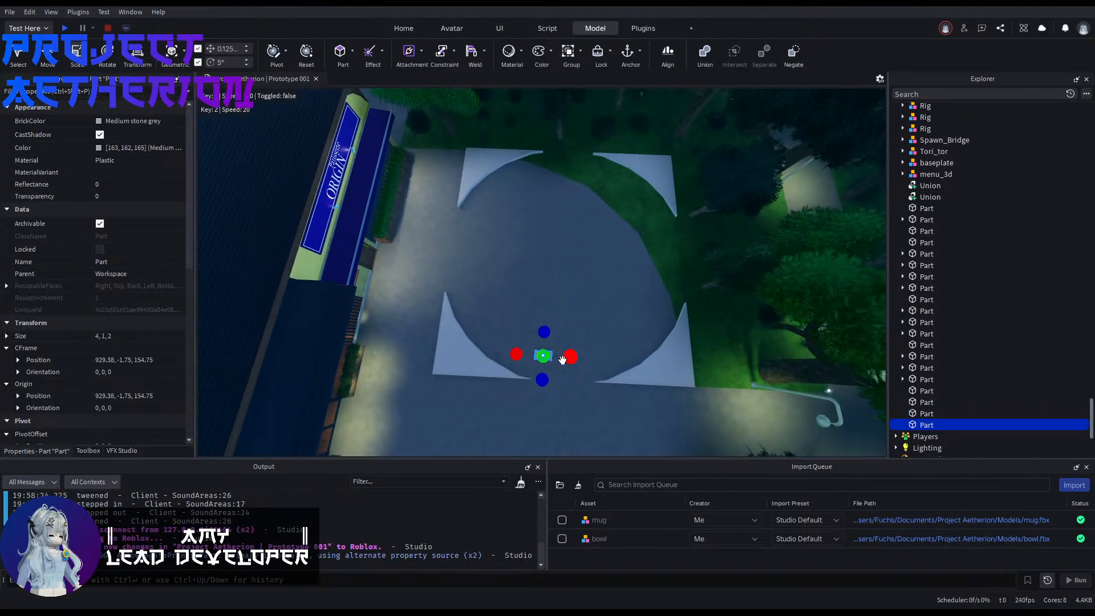
drag(562, 359, 668, 405)
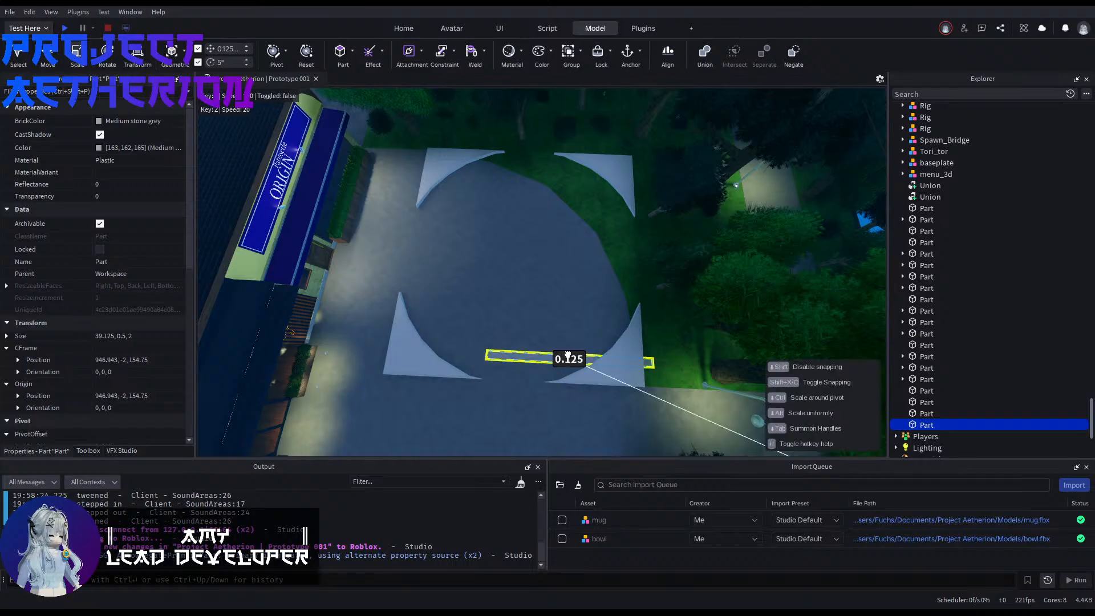
right_drag(575, 361, 574, 361)
key(w)
key(s)
Step: Enlarge the block to about 67.5 × 3.25 × 8.25 studs so it spans the full distance between the front corner pieces
key(s)
right_drag(696, 419, 695, 419)
drag(633, 332, 625, 290)
right_drag(625, 289, 631, 306)
key(s)
drag(605, 311, 623, 331)
right_drag(622, 330, 623, 330)
drag(577, 315, 314, 278)
right_drag(314, 278, 313, 278)
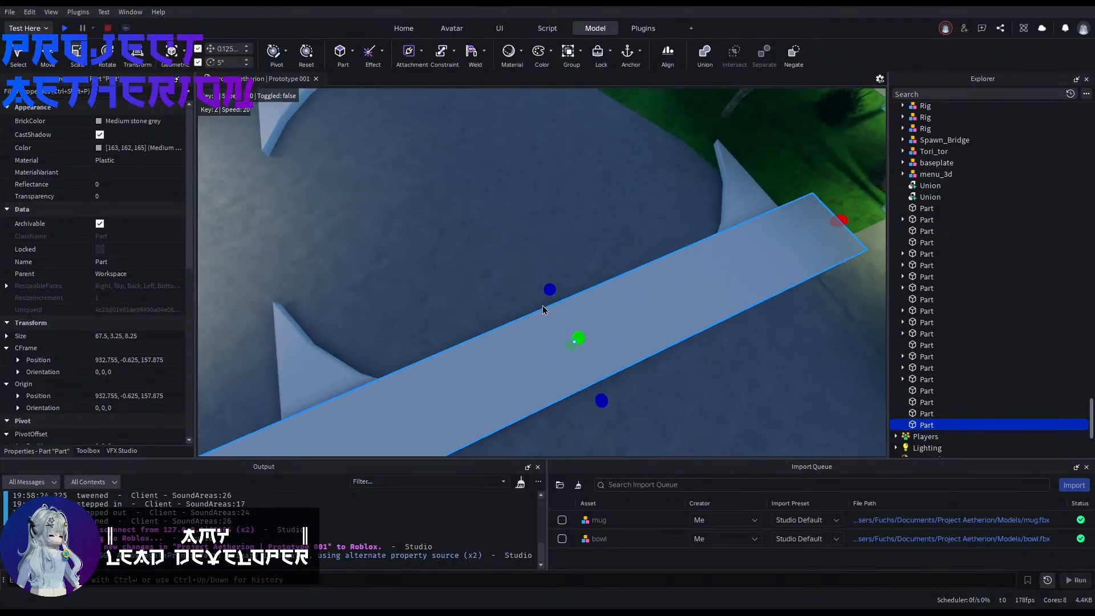
Step: Widen the block until it covers the front pair of corner pieces, and negate it
drag(549, 290, 439, 227)
right_drag(440, 228, 440, 228)
key(s)
shift+click(457, 244)
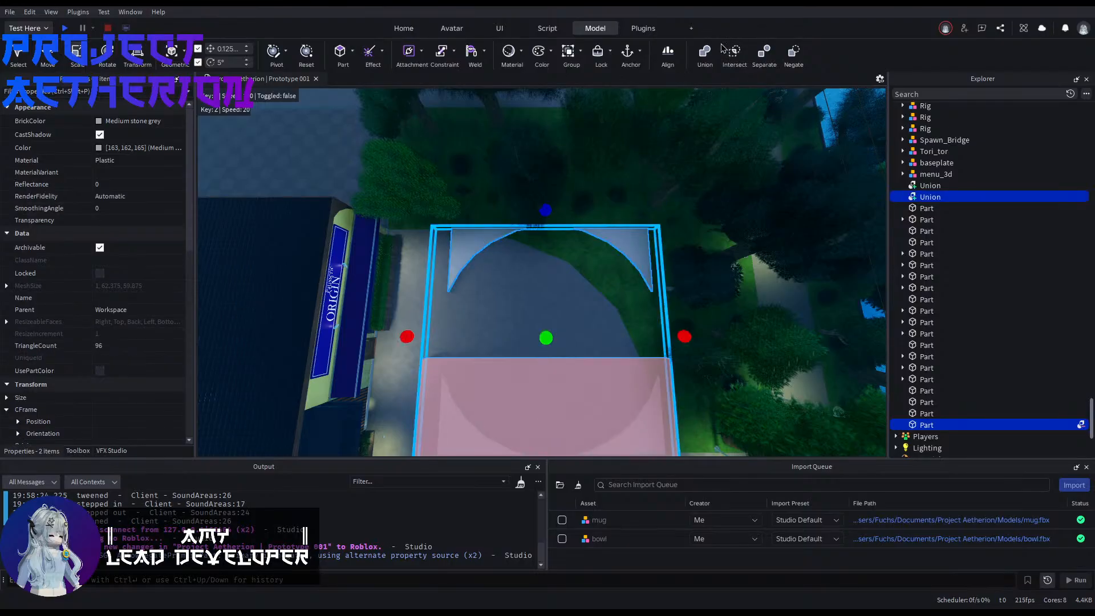
Step: Union the negated block with the corner pieces to cut away the front pair
click(706, 55)
right_drag(538, 289, 538, 288)
click(538, 289)
key(w)
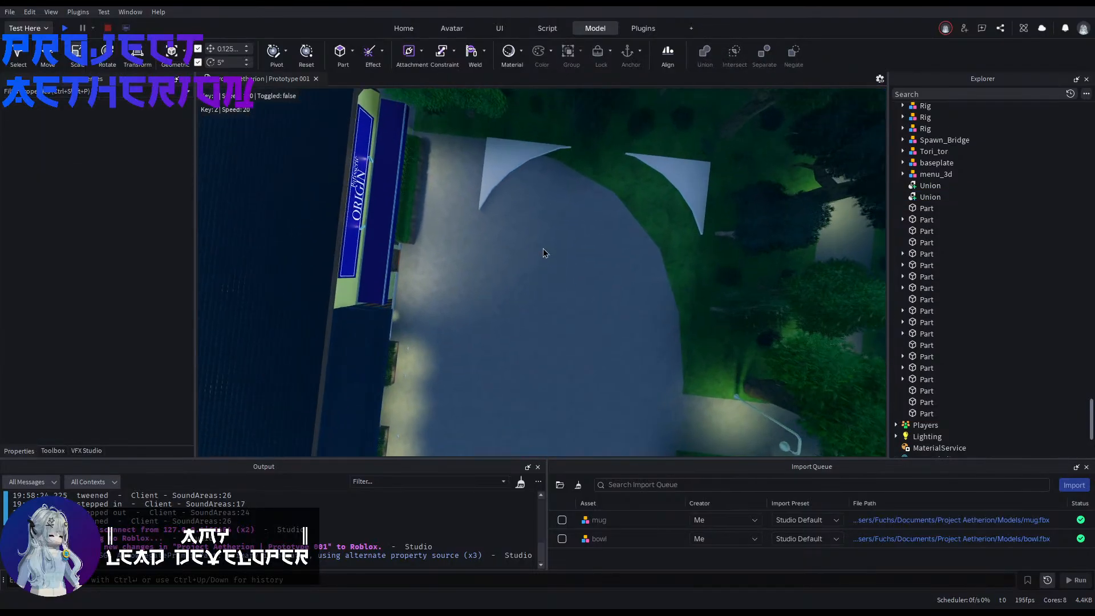
Step: Insert another block part and stretch it to about 37.5 × 1 × 27.4 studs over the corner piece near the patisserie
right_drag(545, 251, 546, 252)
click(341, 53)
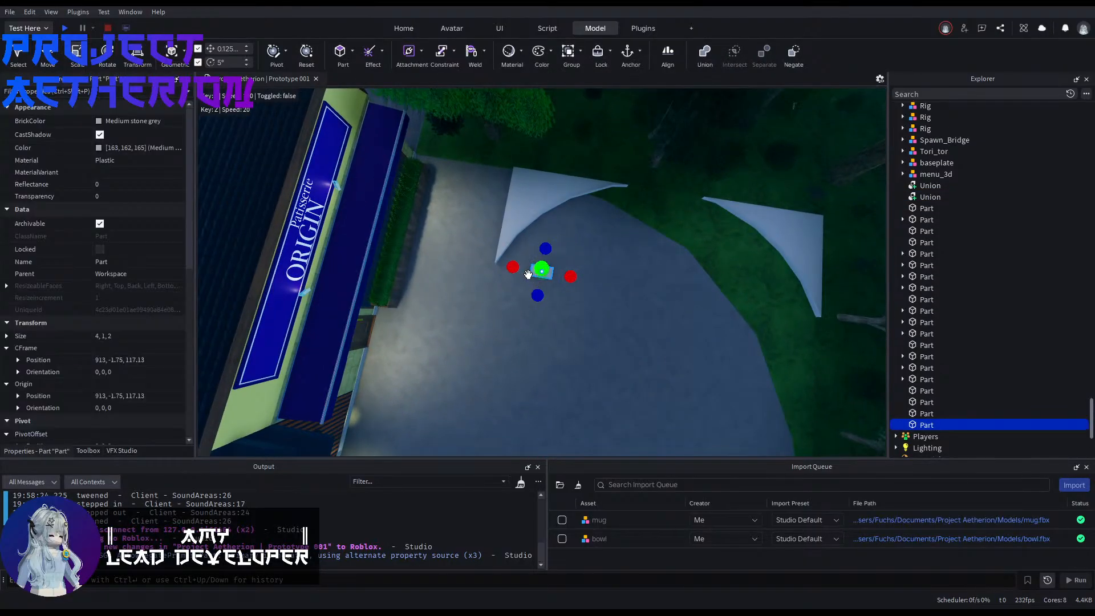
drag(570, 276, 648, 288)
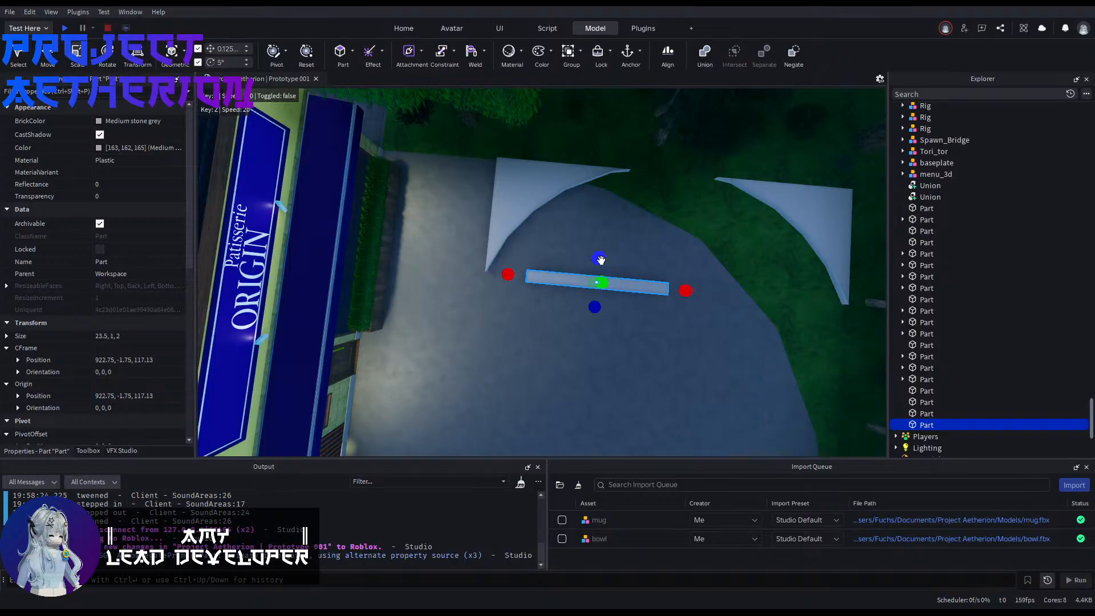
drag(610, 112, 606, 109)
drag(513, 215, 432, 190)
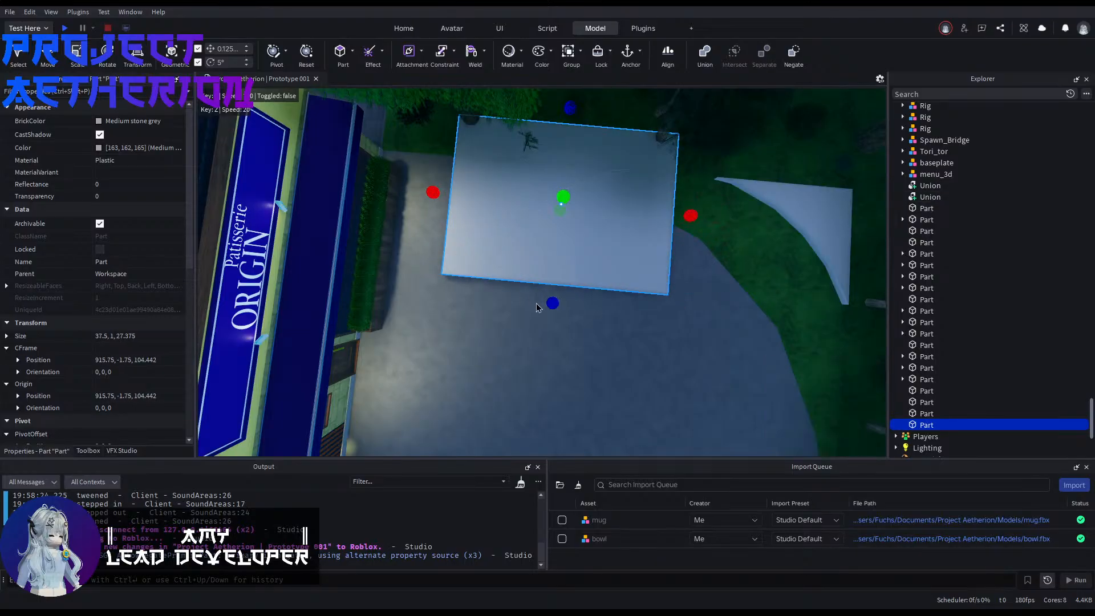
Step: Enlarge the block to about 37.5 × 2.125 × 29.125 studs so it fully encloses the corner piece near the patisserie
right_drag(551, 229, 551, 230)
key(q)
key(e)
key(e)
drag(585, 247, 583, 233)
Step: Negate the block and union it with the corner pieces to cut away the one near the patisserie
key(s)
right_drag(670, 158, 670, 159)
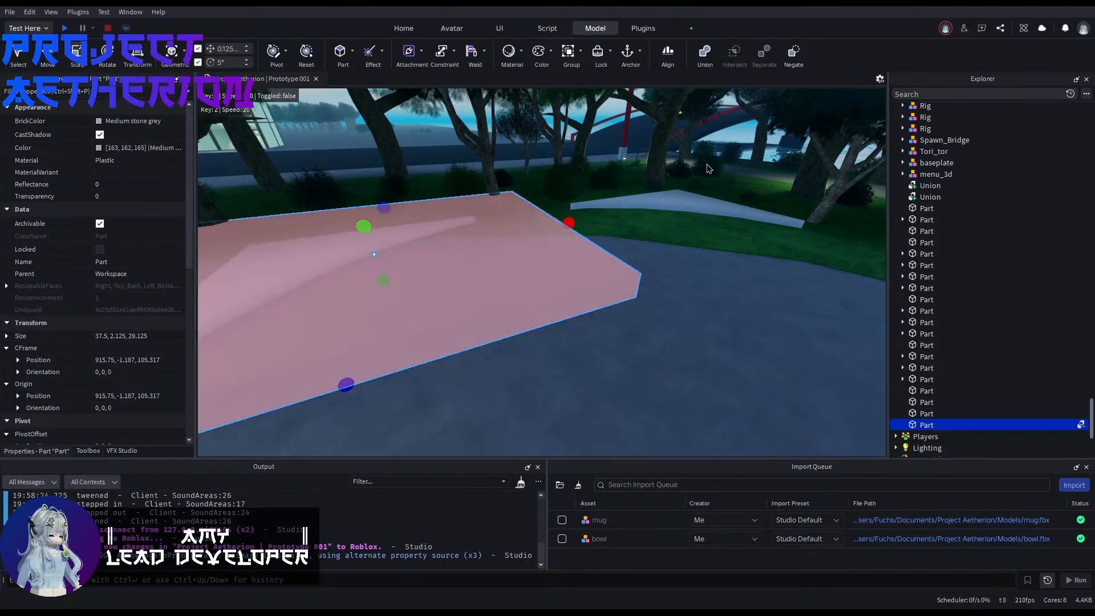
click(705, 52)
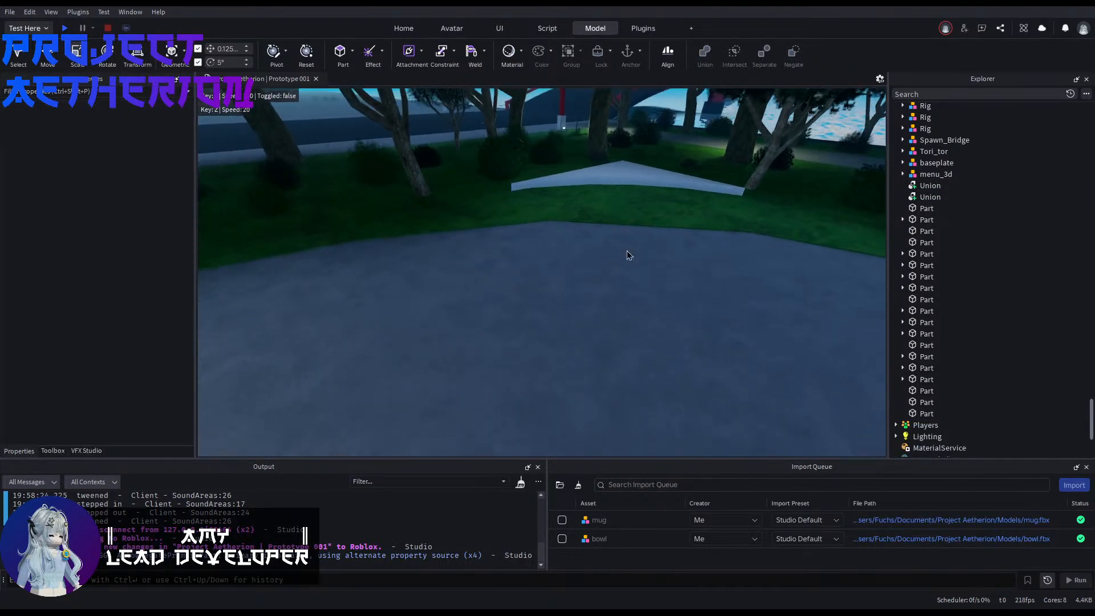
Step: Select the remaining corner Union and bring it into close view
click(922, 196)
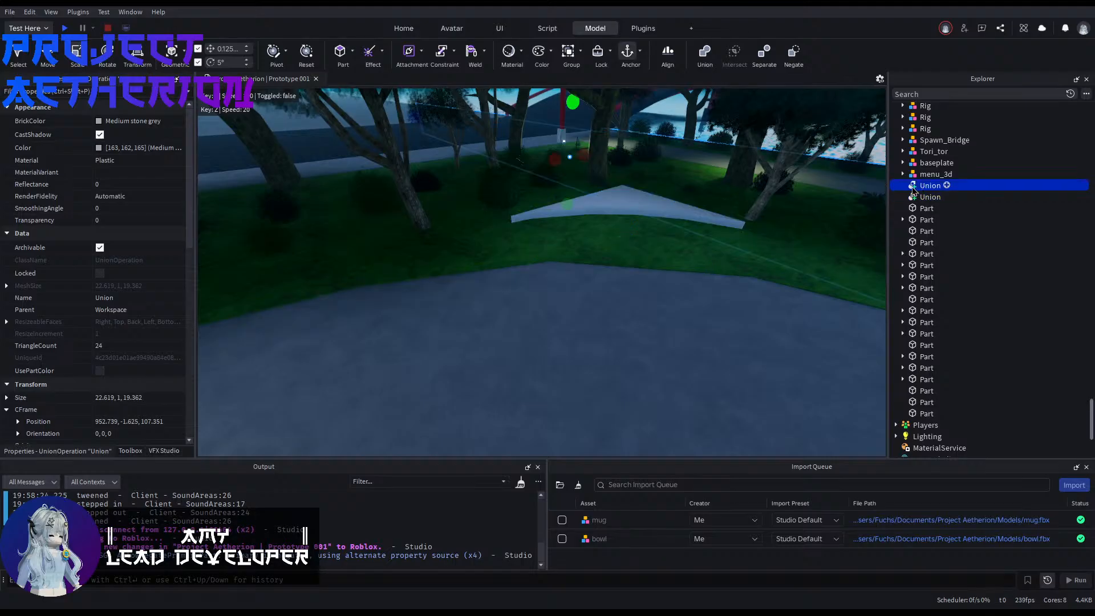
key(w)
right_drag(700, 249, 700, 249)
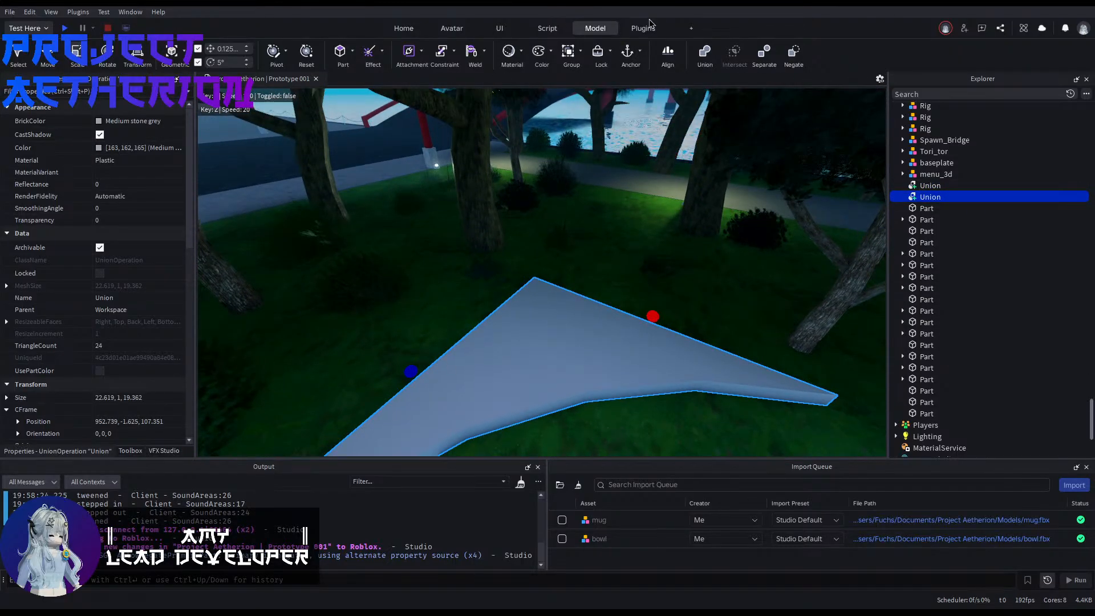
right_drag(602, 225, 602, 225)
Step: Find the old grass corner MeshPart in the enviroment group, unlock it and select it in the scene
scroll(1007, 202, up, 10)
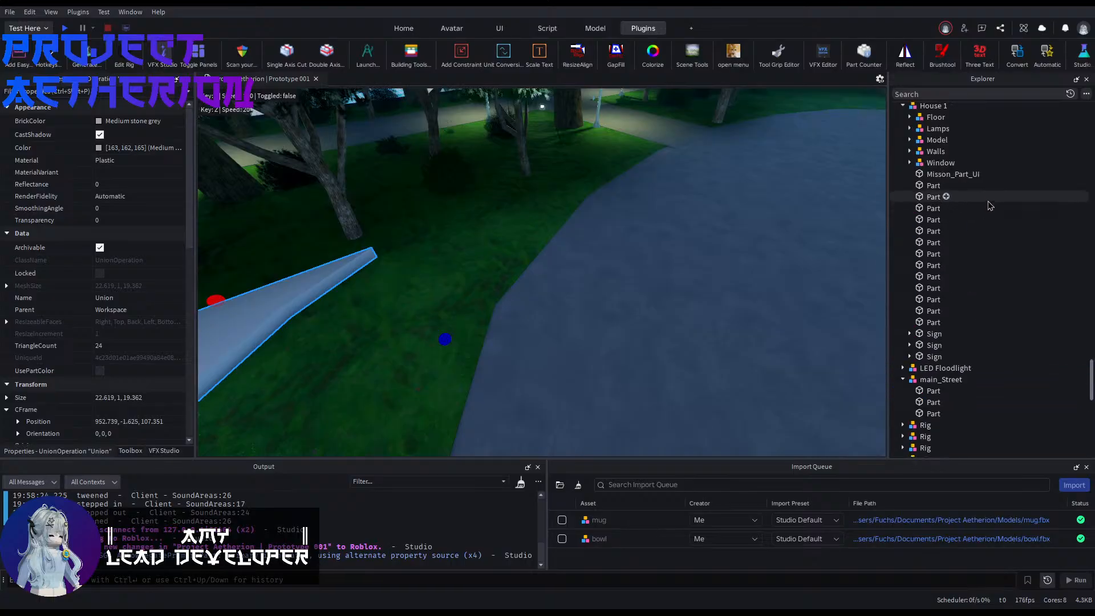
right_drag(704, 251, 704, 251)
key(s)
click(772, 328)
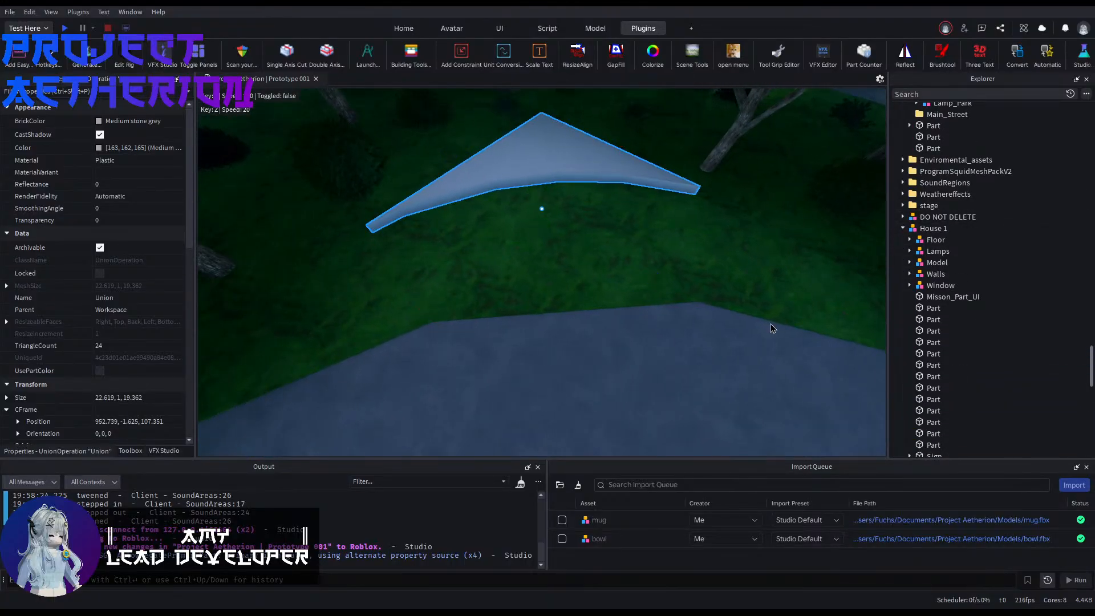
scroll(950, 289, up, 5)
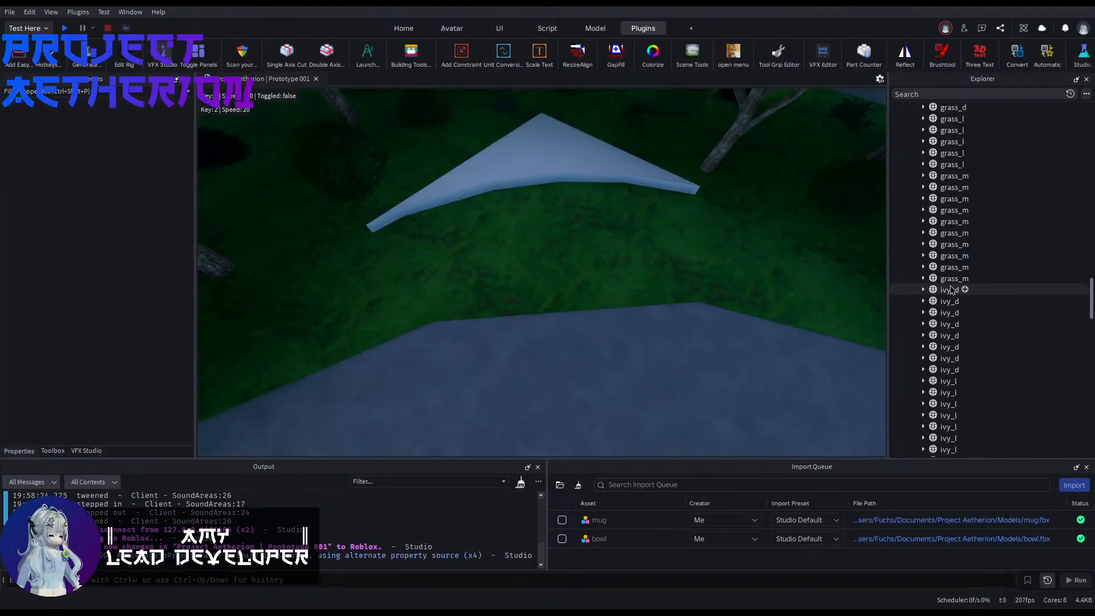
scroll(951, 289, up, 10)
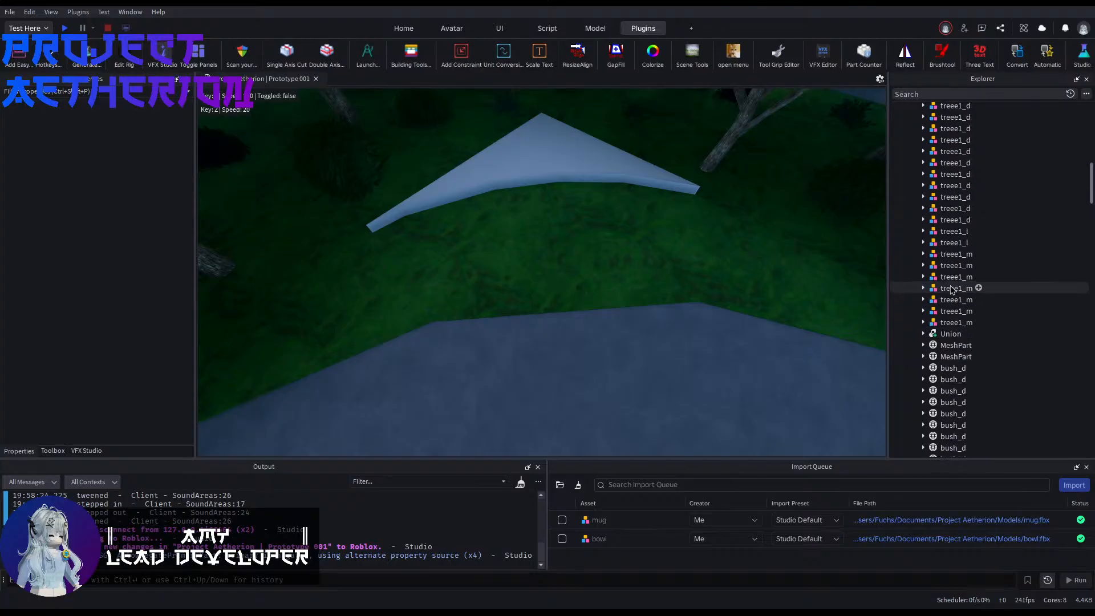
click(956, 357)
key(f)
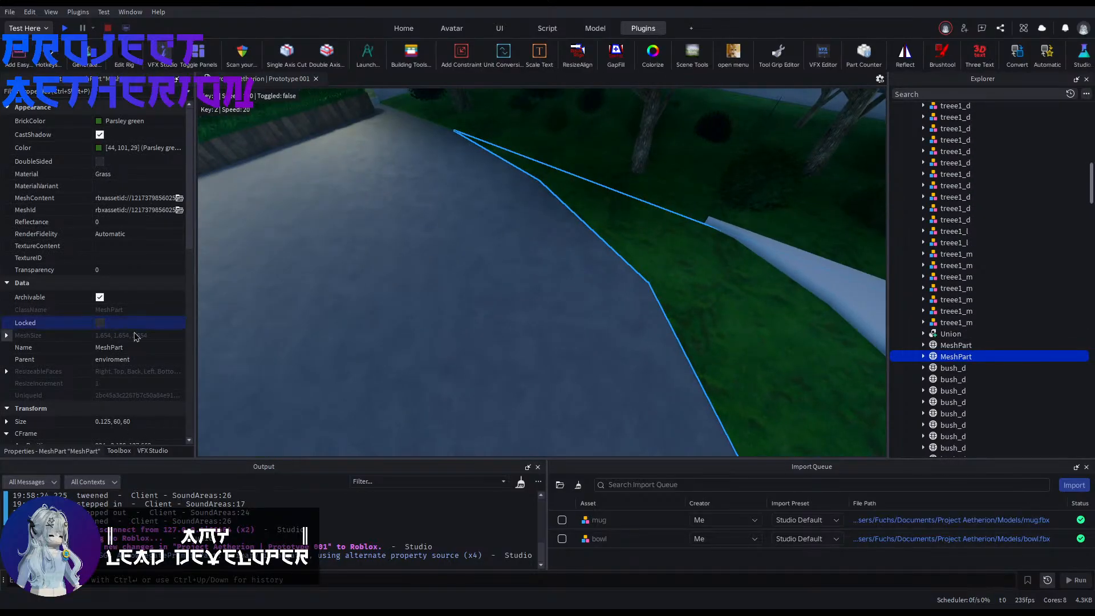
click(397, 344)
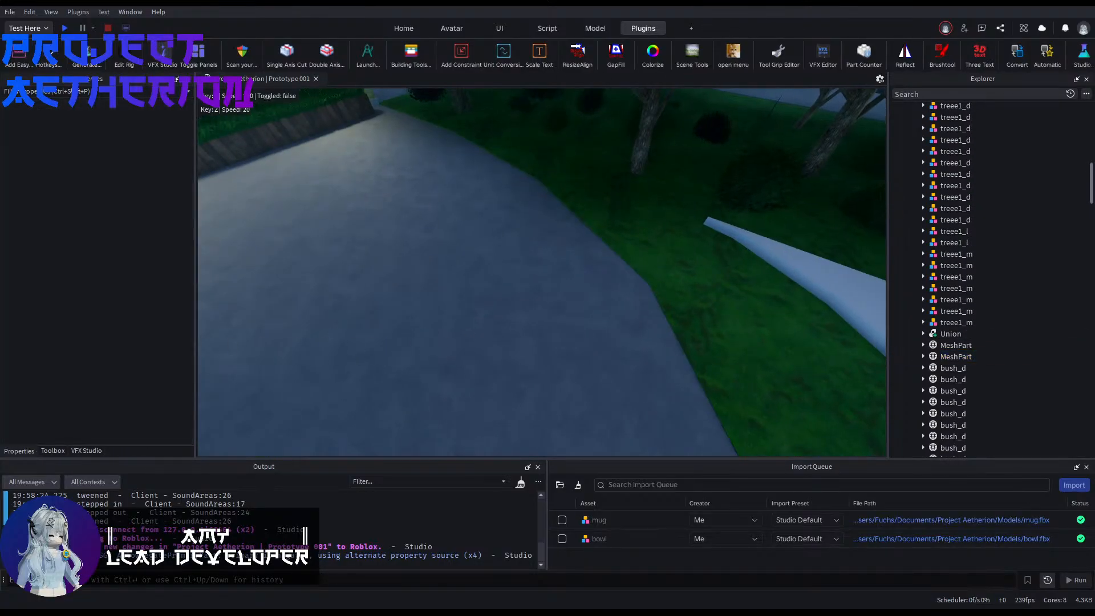
click(534, 306)
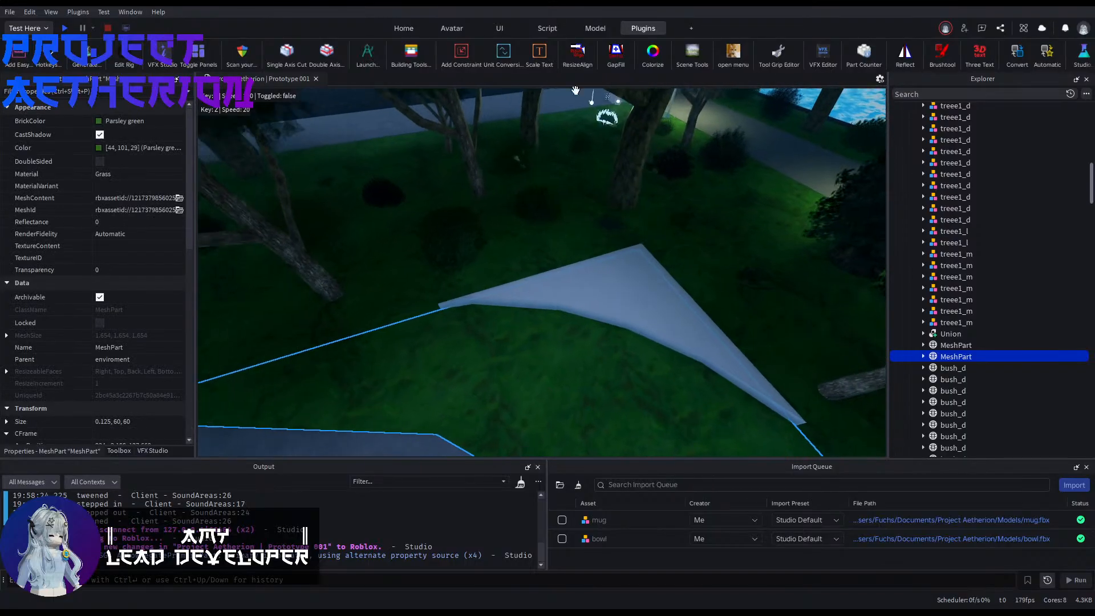
Step: Try to align the new corner piece with the old grass MeshPart using ResizeAlign's Outer Touch method
click(577, 55)
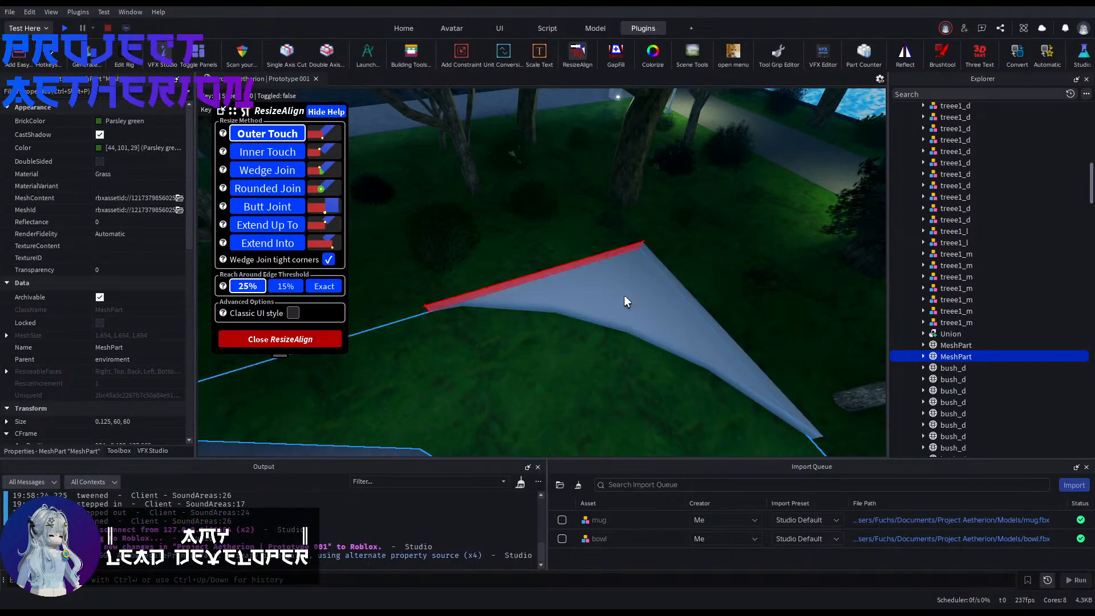
right_drag(651, 292, 437, 336)
click(581, 303)
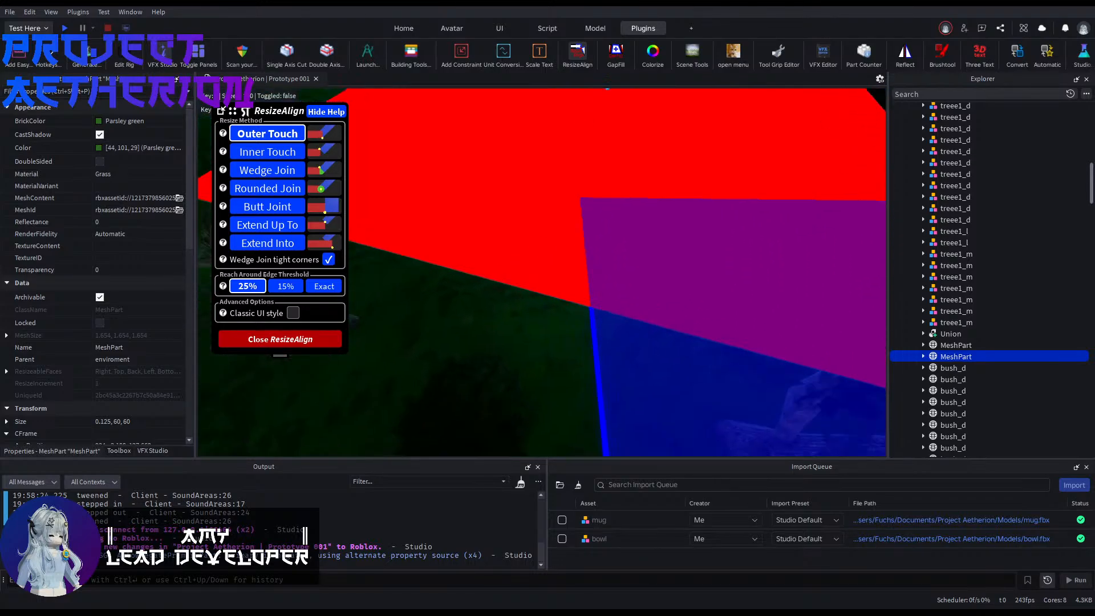
right_drag(607, 90, 525, 317)
right_drag(629, 325, 627, 319)
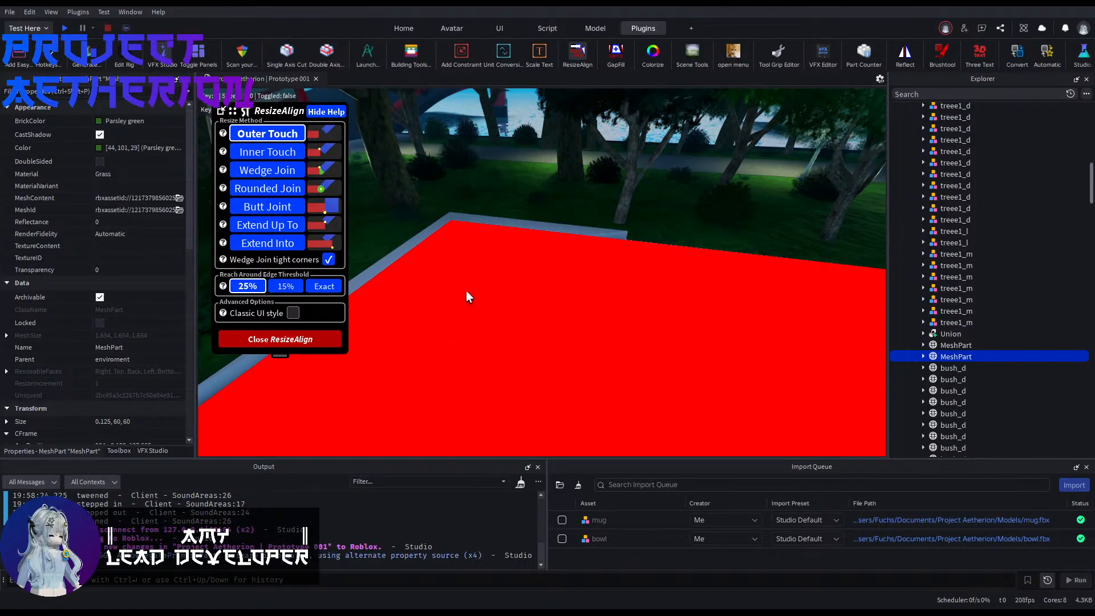
right_drag(466, 292, 582, 276)
key(a)
right_drag(639, 359, 704, 347)
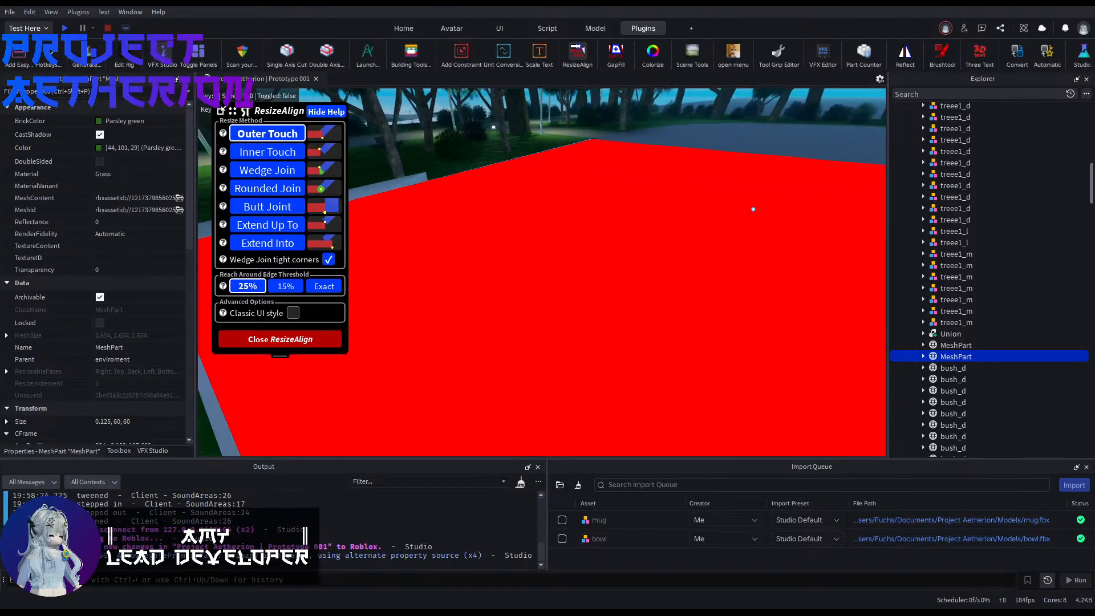
right_drag(638, 359, 647, 385)
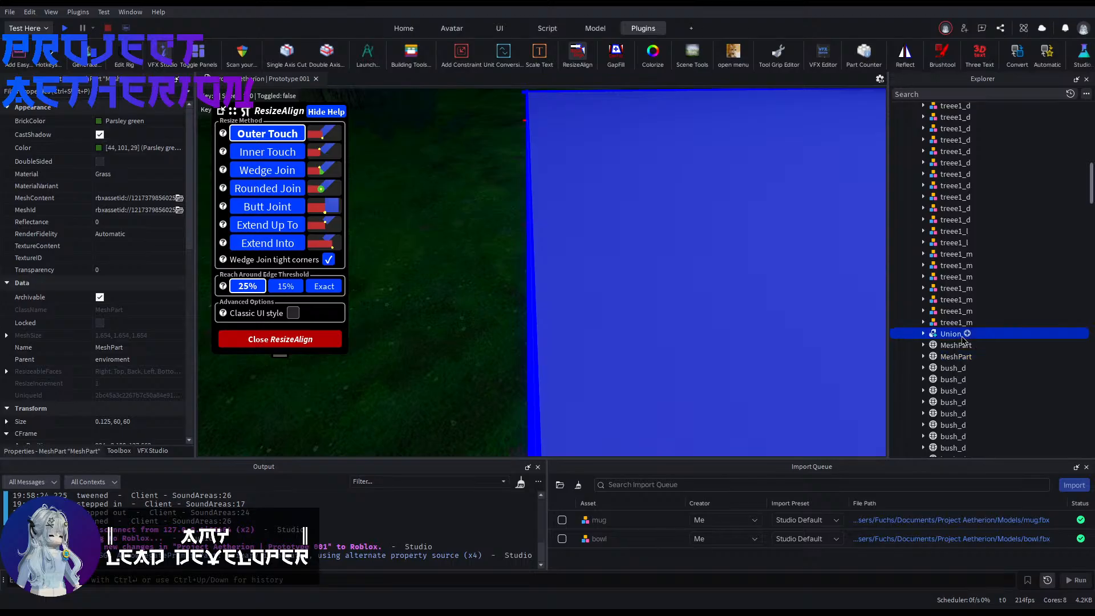
Step: Unlock the lawn Union in the enviroment group and try to align the corner piece with it using ResizeAlign
click(951, 334)
right_drag(492, 200, 513, 191)
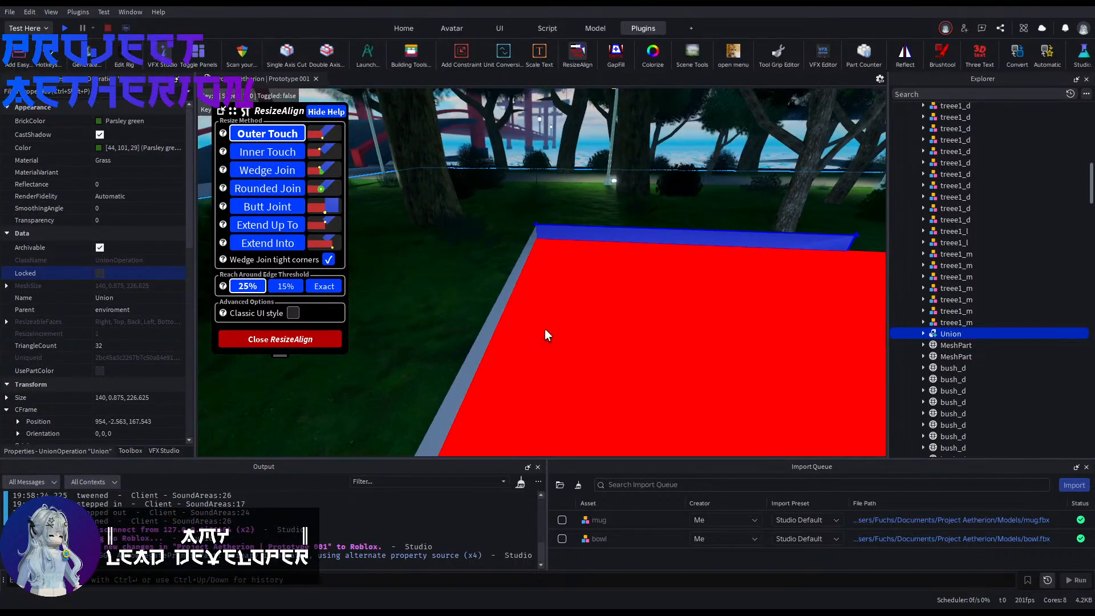
key(a)
right_drag(508, 329, 539, 321)
click(414, 333)
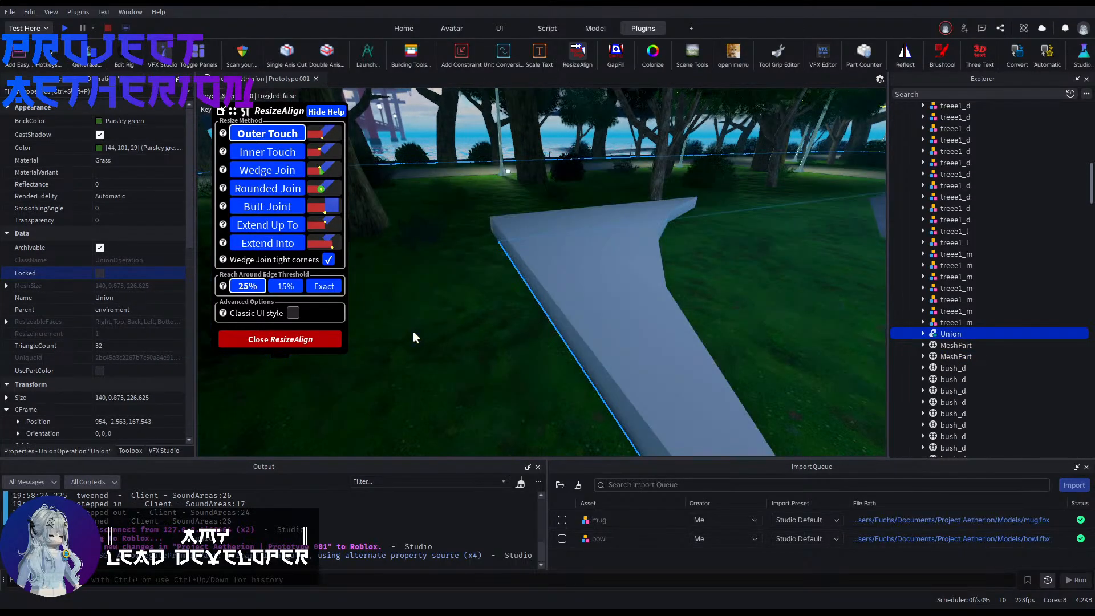
right_drag(687, 332, 718, 307)
key(w)
click(580, 53)
Step: Select the new corner piece and lower it by 1 stud into the lawn
right_drag(582, 222, 531, 248)
key(a)
click(585, 230)
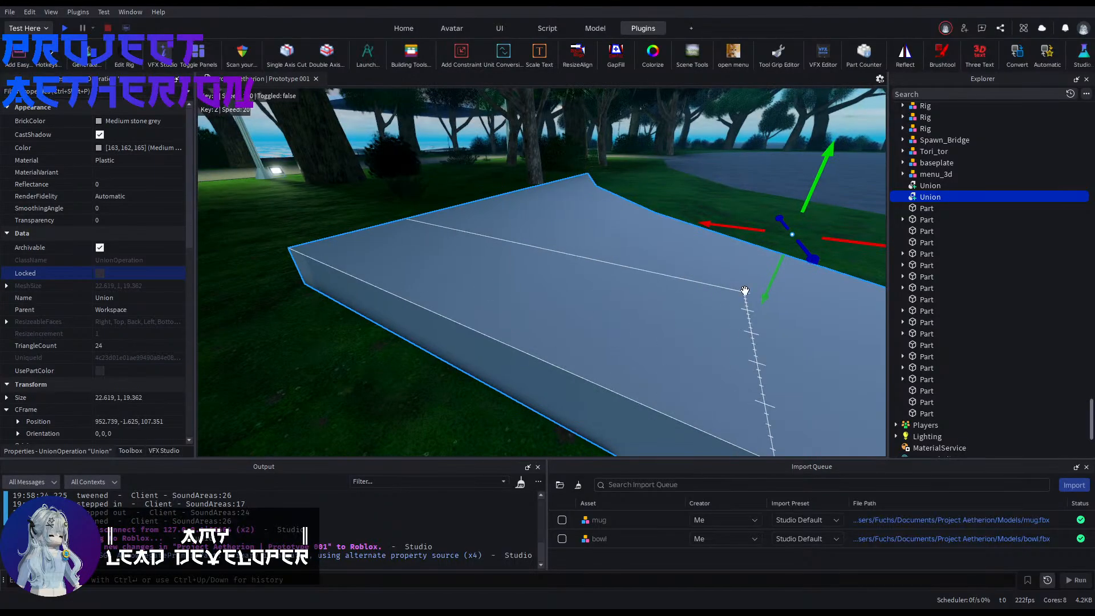
drag(765, 287, 756, 315)
right_drag(755, 314, 732, 309)
key(f)
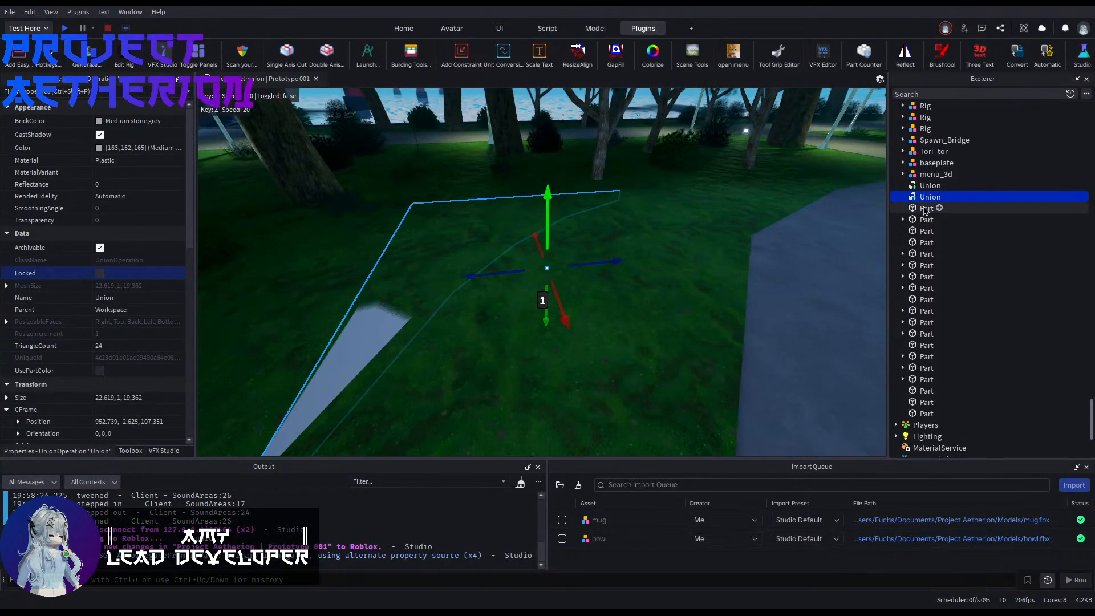
Step: Delete the old grass corner MeshPart from the enviroment group
scroll(908, 265, up, 2)
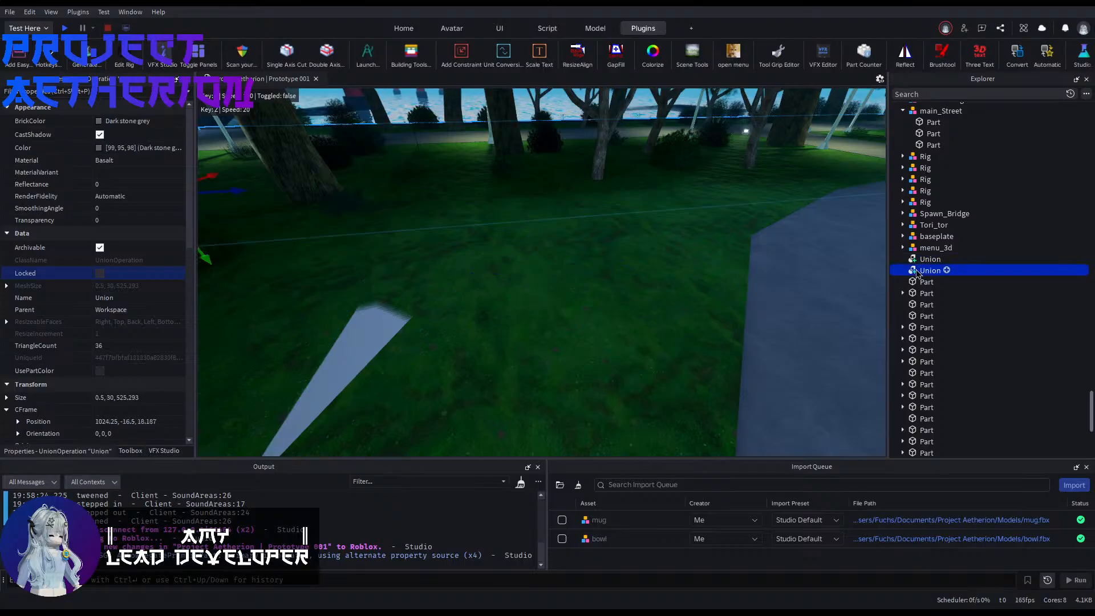
click(917, 271)
scroll(924, 297, down, 10)
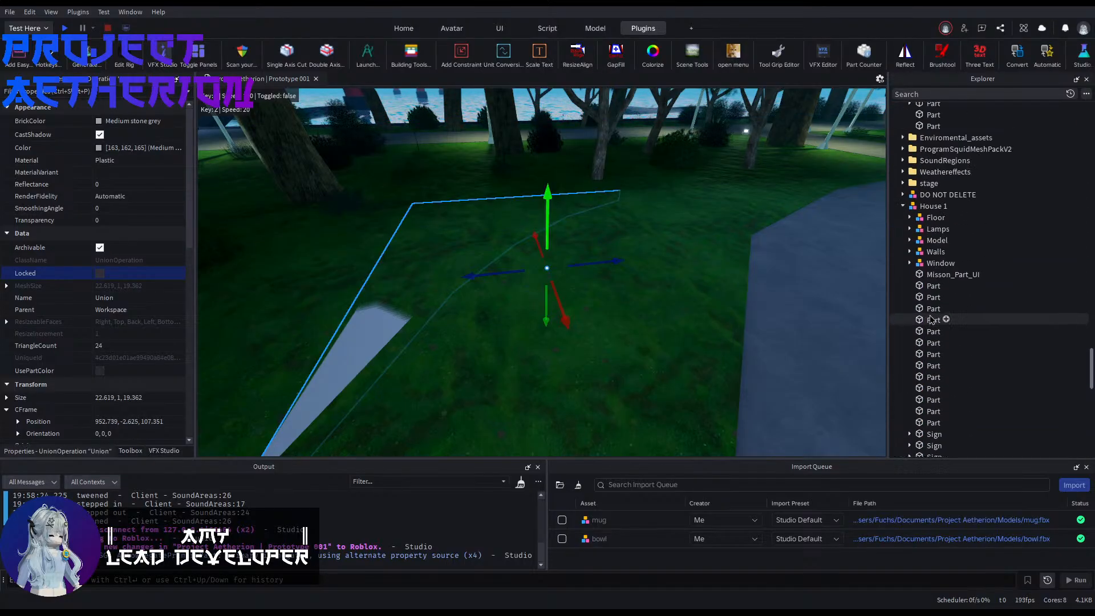
scroll(931, 319, up, 5)
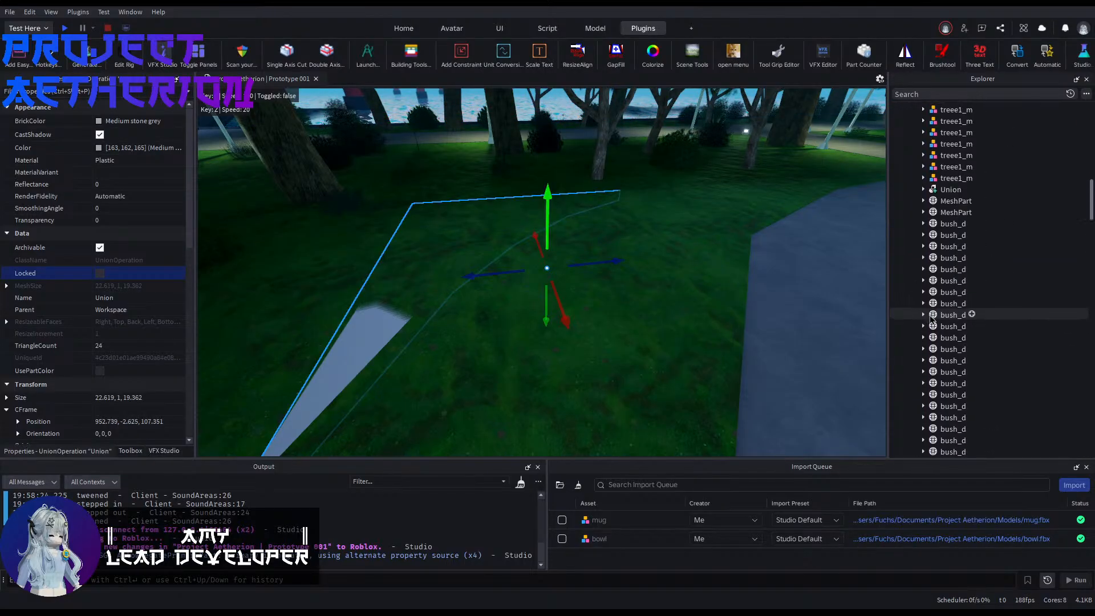
scroll(931, 319, up, 6)
click(951, 423)
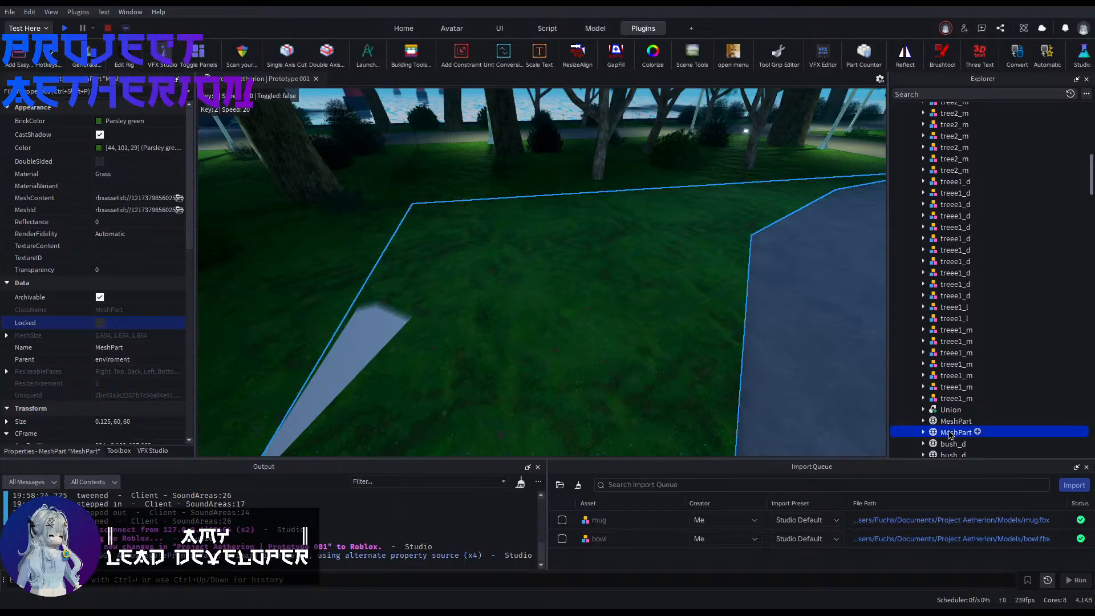
key(Delete)
Step: Locate the new corner Union in the Workspace, collapse the House 1 and main_Street models, and focus the view on the piece
right_drag(653, 300, 495, 235)
click(493, 280)
scroll(499, 389, down, 3)
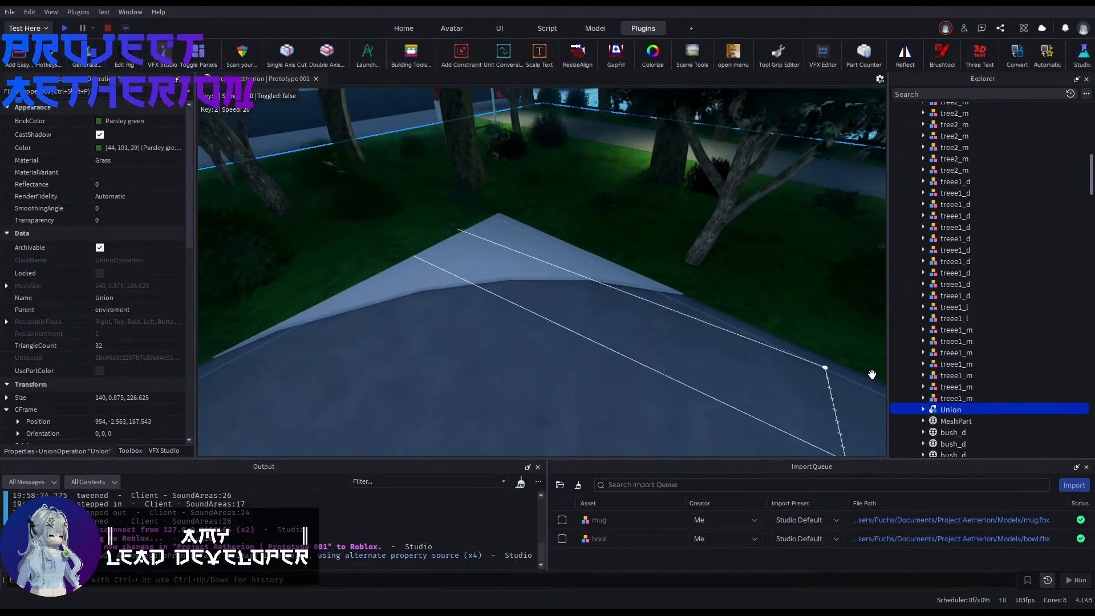
scroll(971, 413, down, 5)
scroll(962, 406, down, 6)
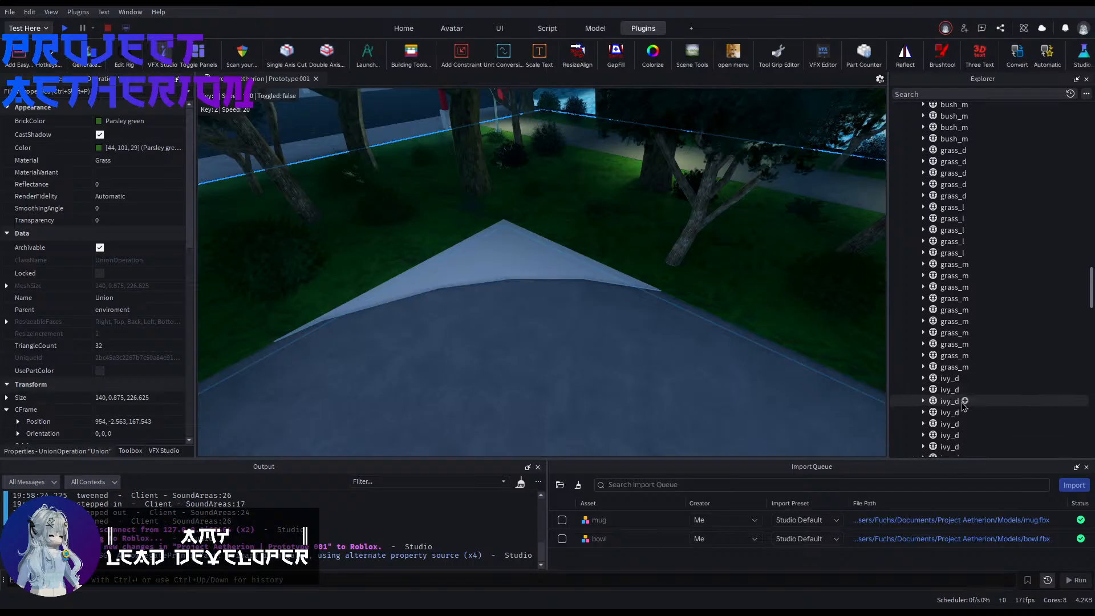
scroll(963, 406, up, 2)
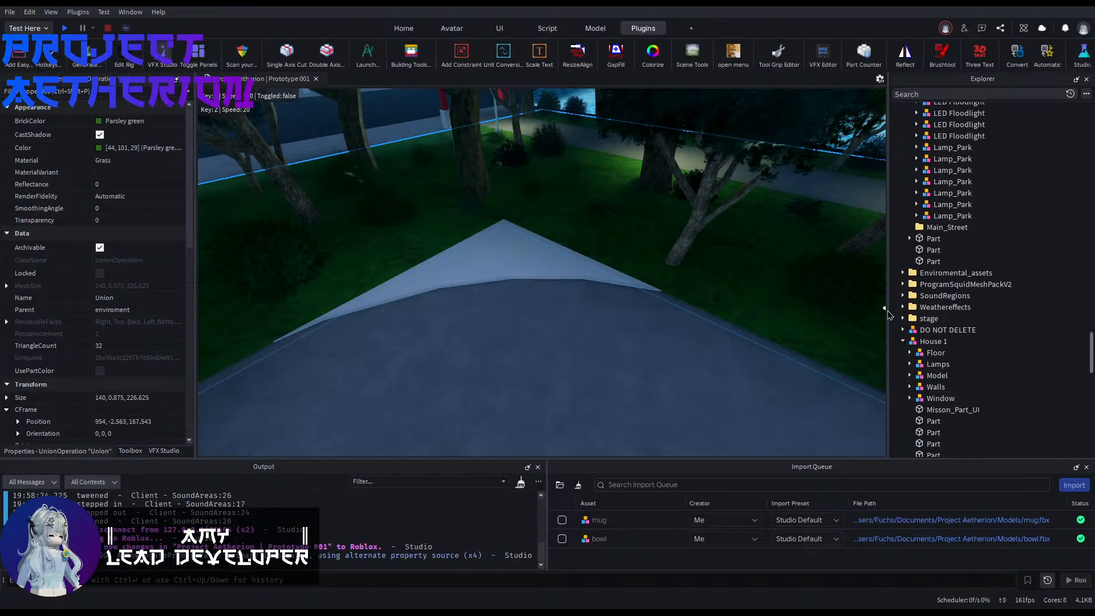
click(902, 340)
scroll(907, 319, down, 5)
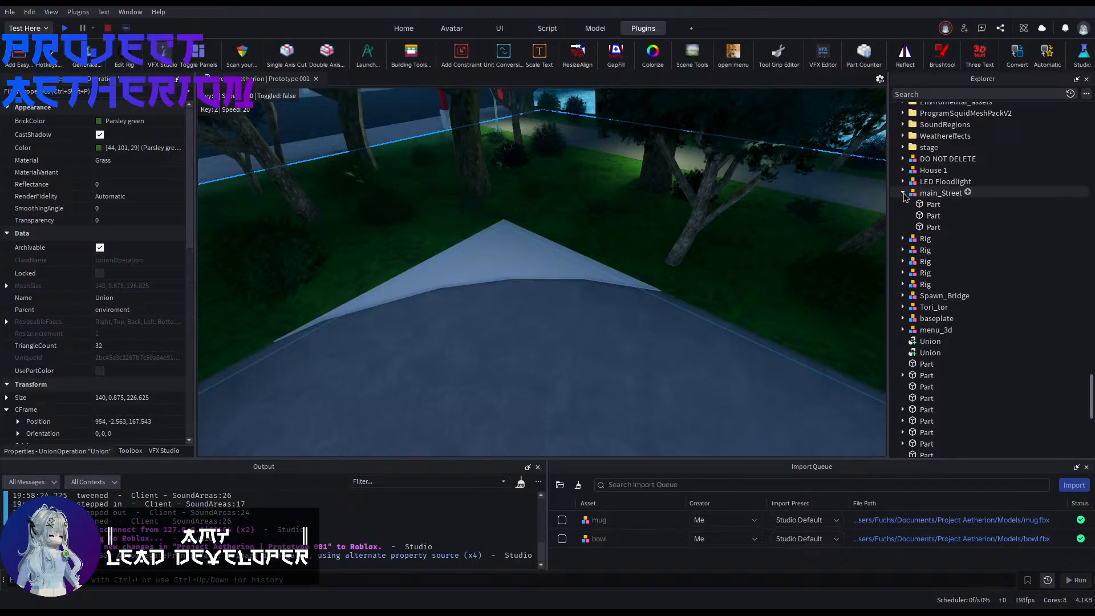
click(926, 329)
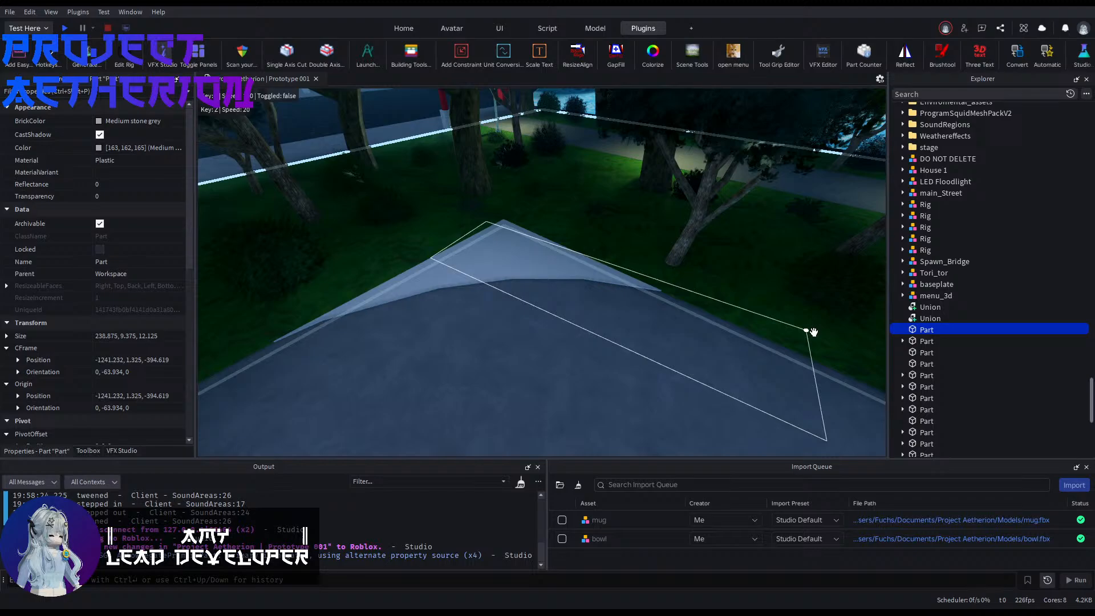
click(927, 318)
key(f)
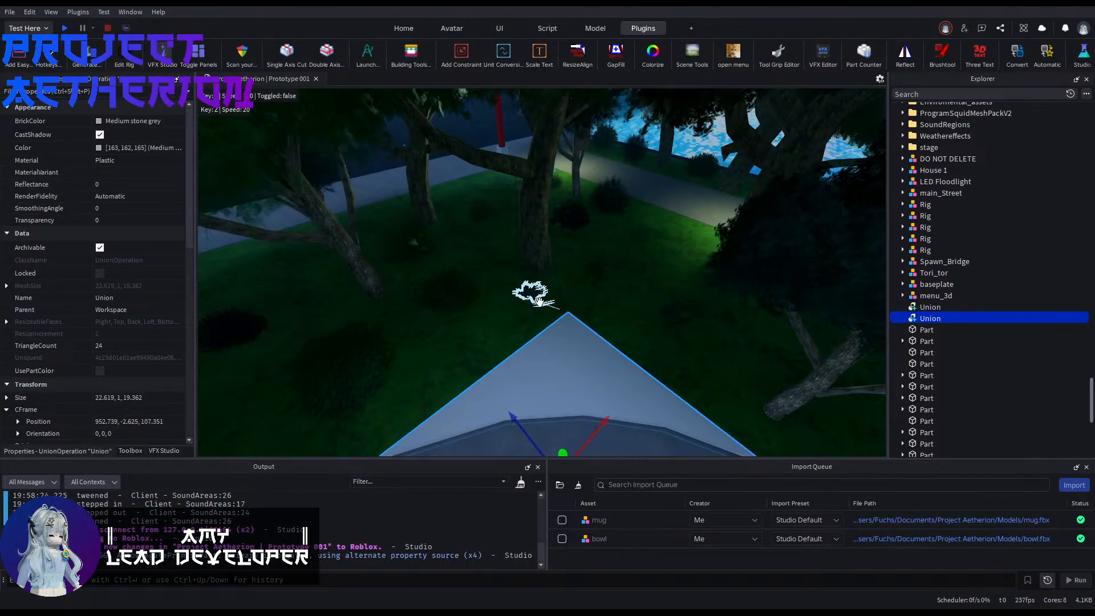
Step: Copy the Texture object from the lawn Union in the enviroment group into the new corner Union
scroll(539, 301, up, 3)
ctrl+click(438, 313)
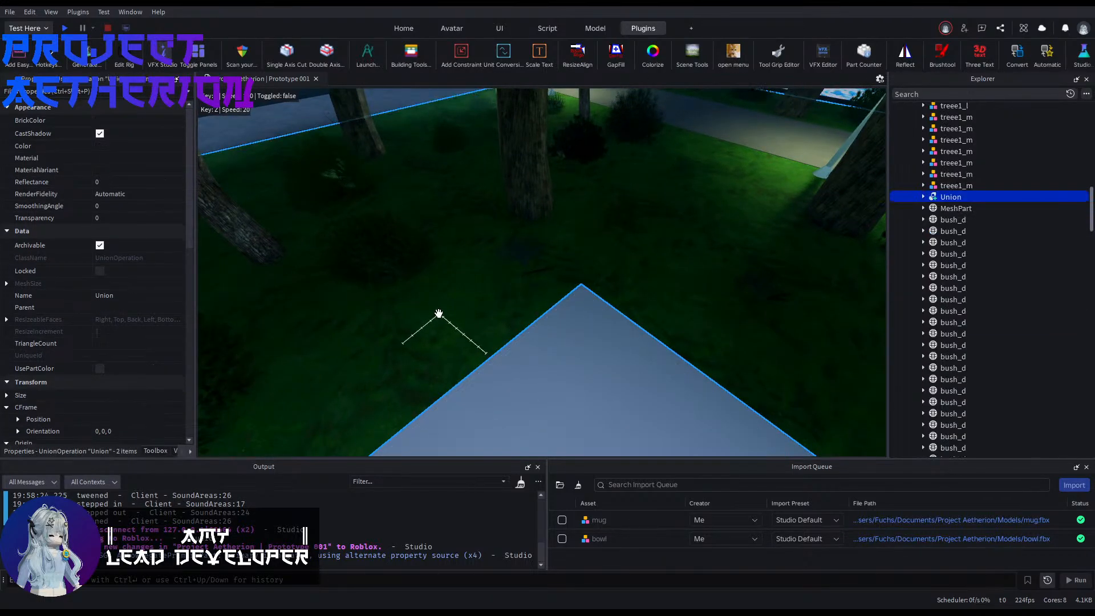
click(958, 208)
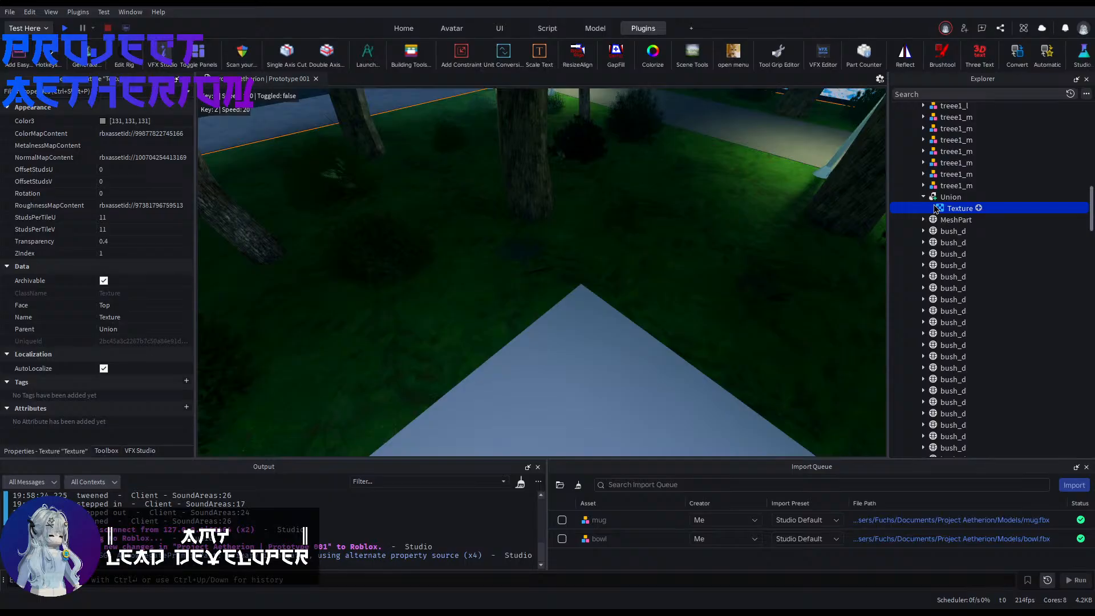
scroll(966, 276, down, 5)
scroll(966, 287, down, 3)
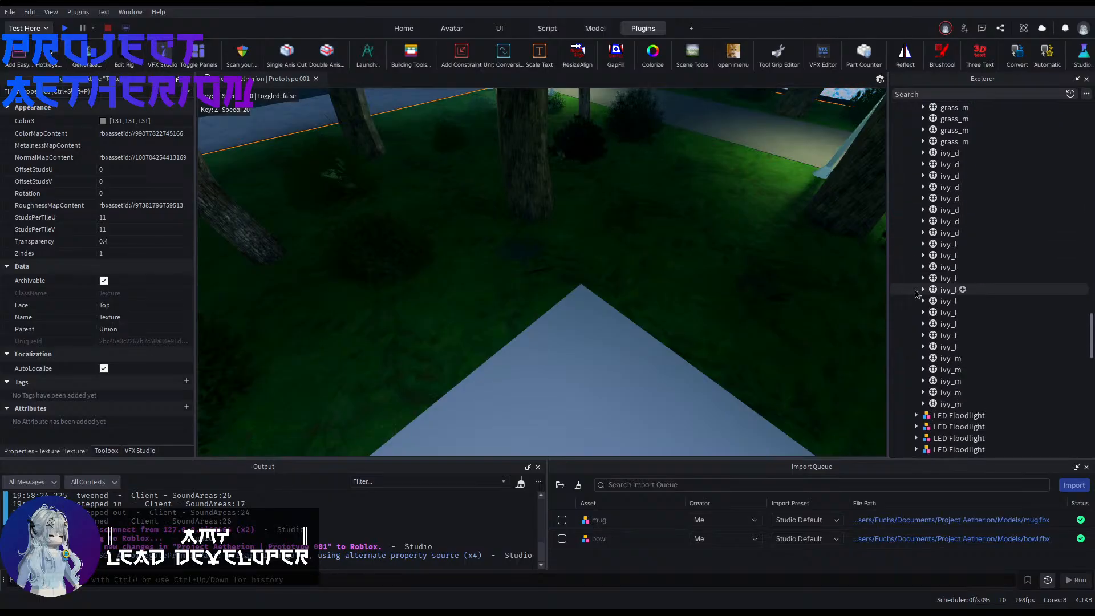
click(928, 384)
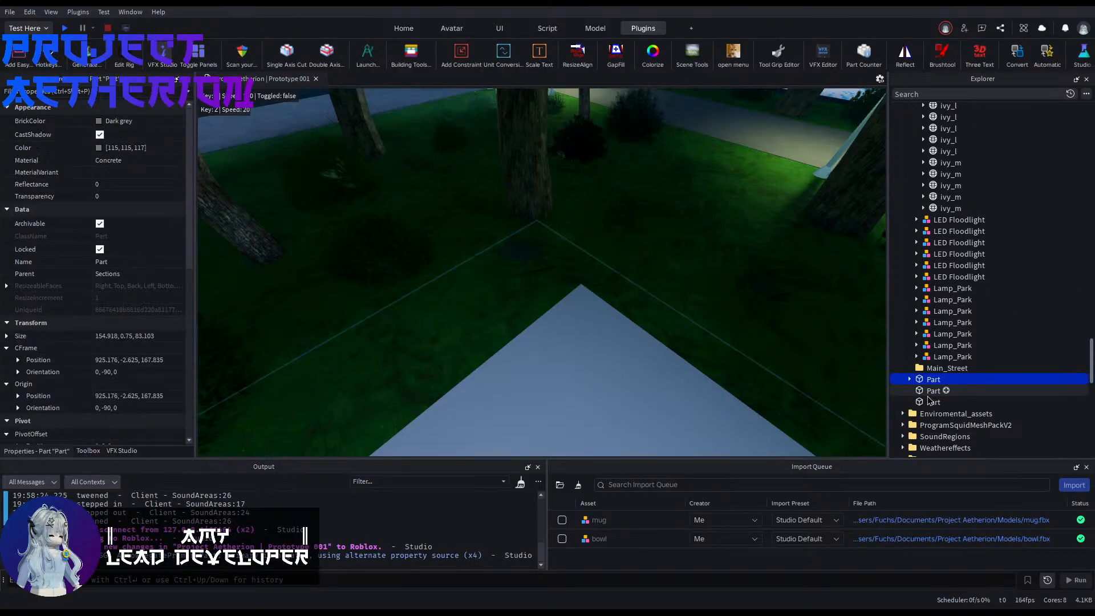
scroll(929, 342, down, 6)
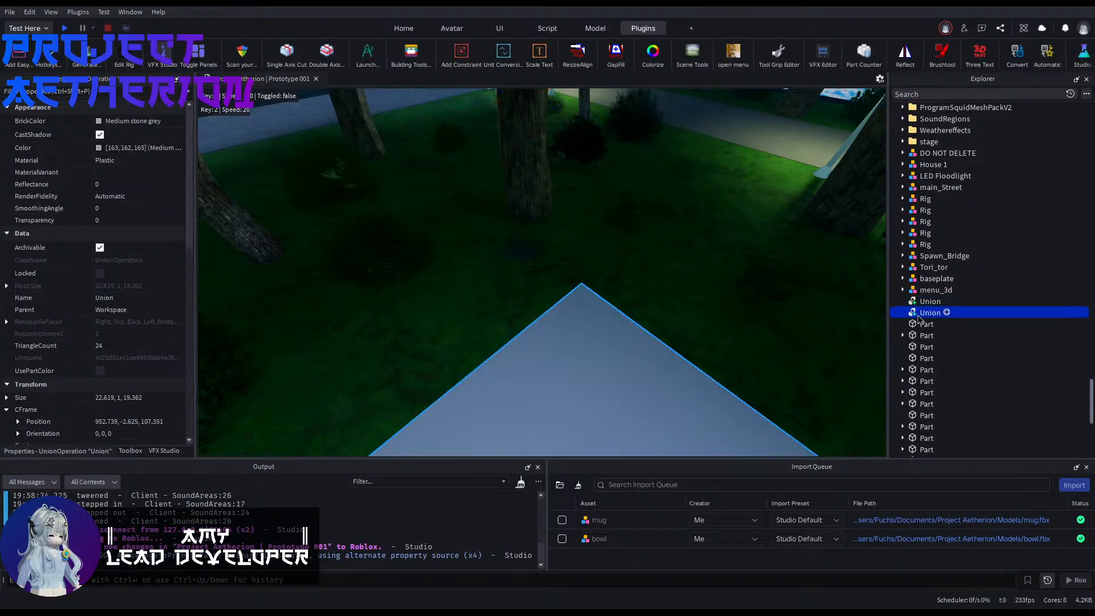
key(ctrl+shift+v)
Step: Set the corner piece's BrickColor to Earth green and enable its UsePartColor option
key(w)
right_drag(784, 335, 785, 335)
click(776, 372)
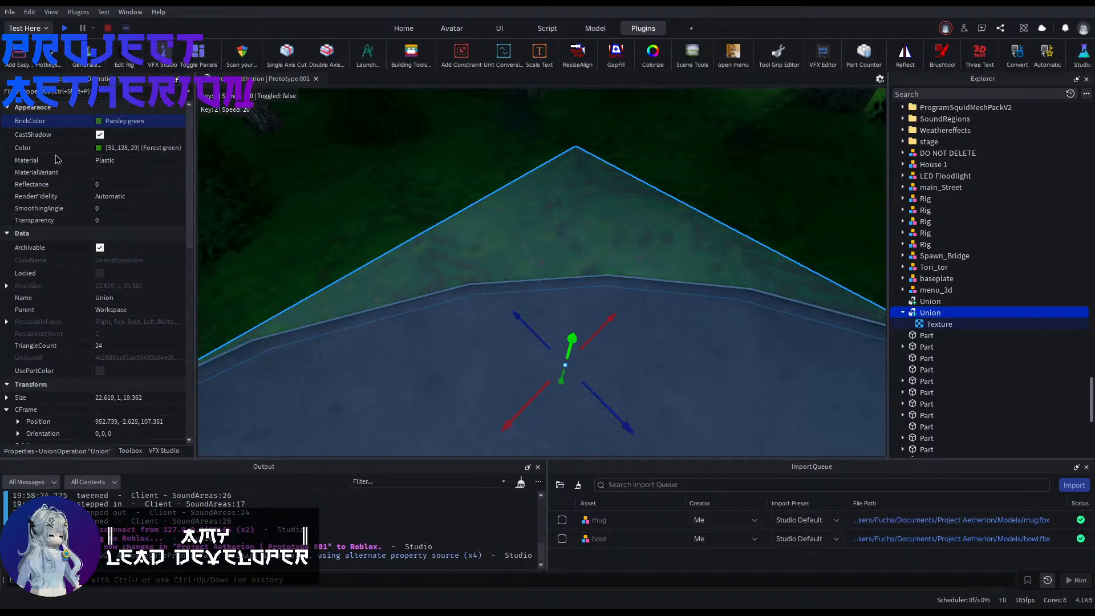
click(101, 371)
key(w)
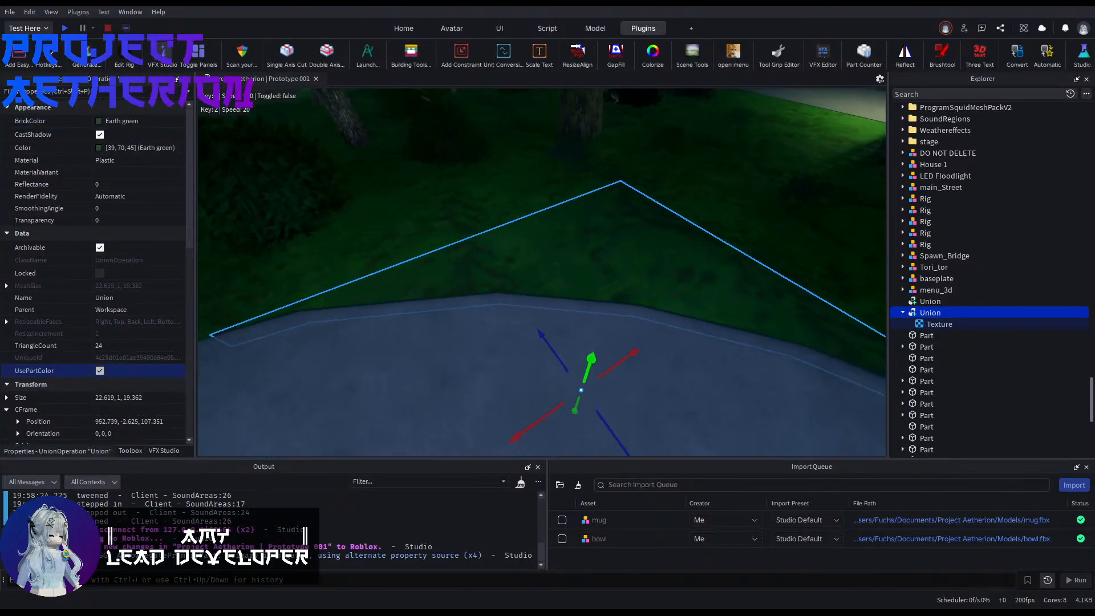
Step: Check the lawn Union's colour and set the corner piece's BrickColor to the matching Parsley green
right_drag(466, 332, 466, 331)
key(w)
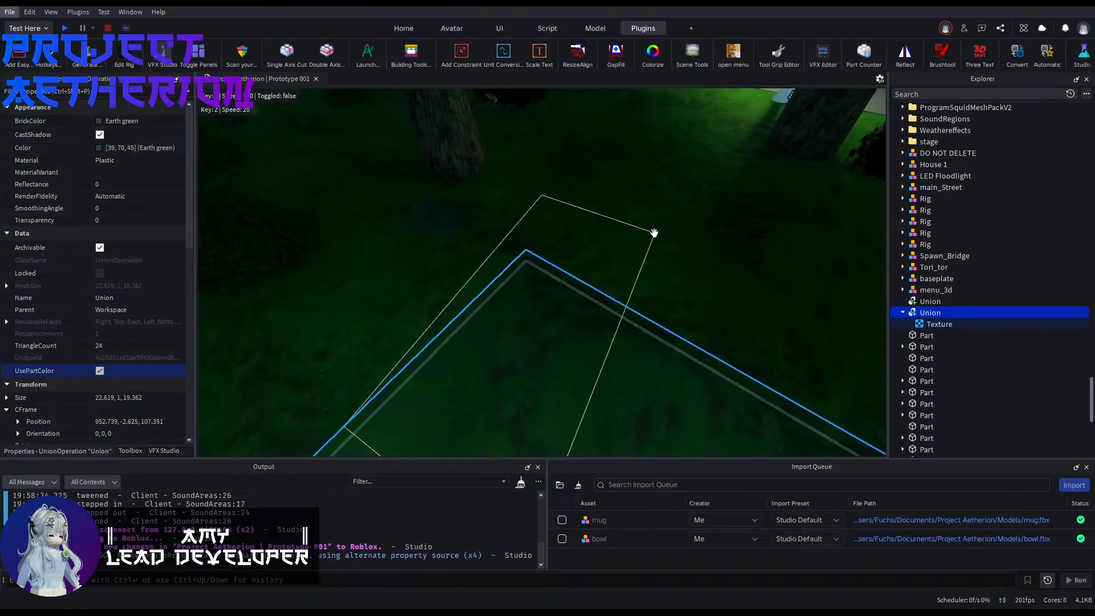
click(654, 233)
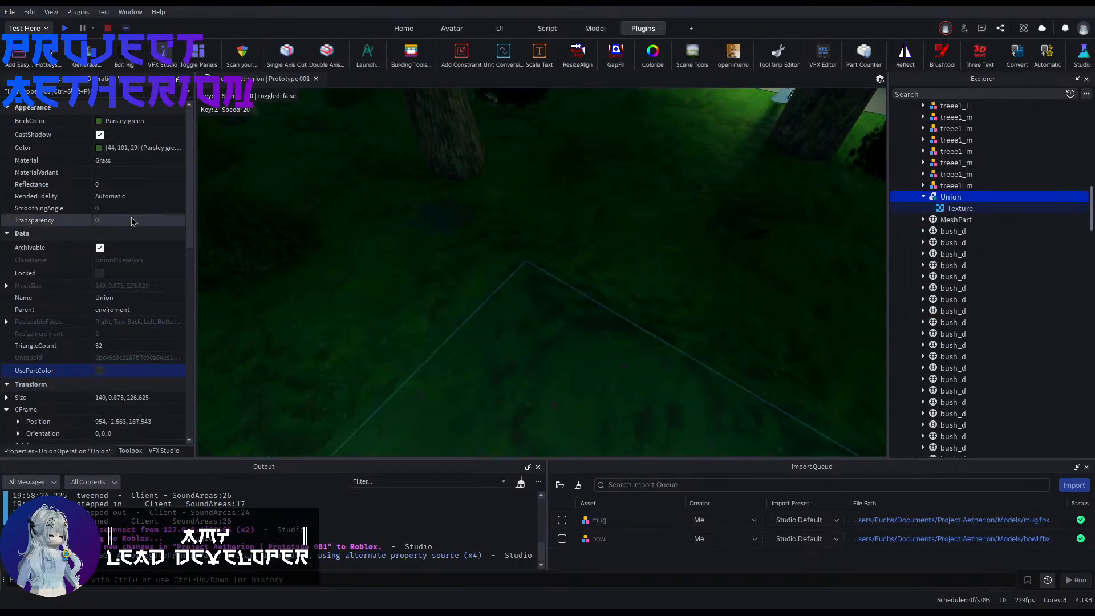
click(524, 369)
right_drag(550, 382, 510, 243)
key(w)
middle_drag(511, 238, 515, 181)
middle_drag(721, 371, 605, 331)
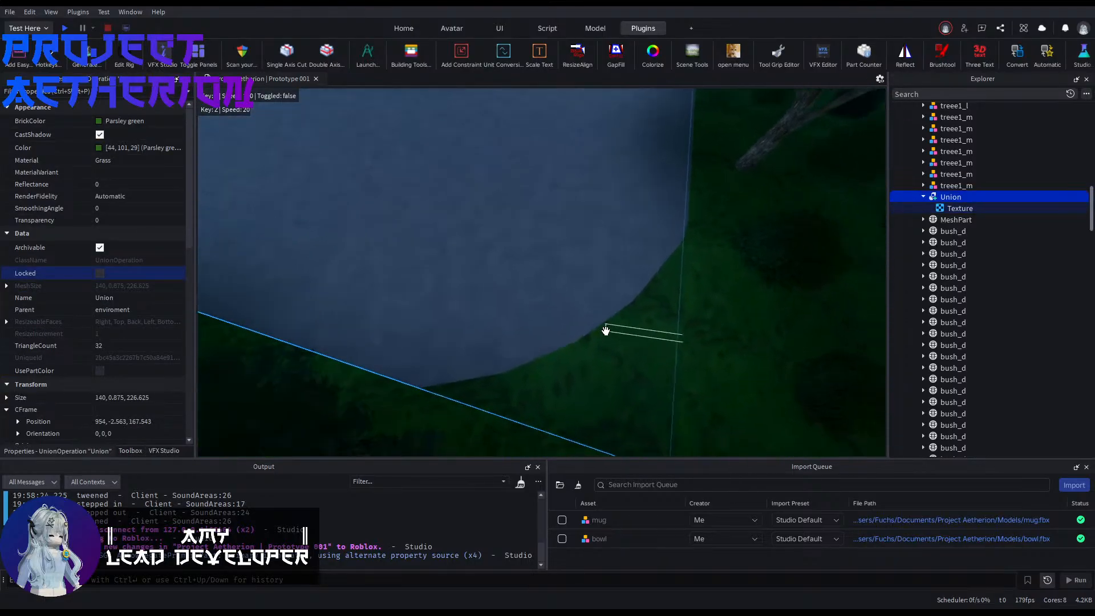
click(624, 321)
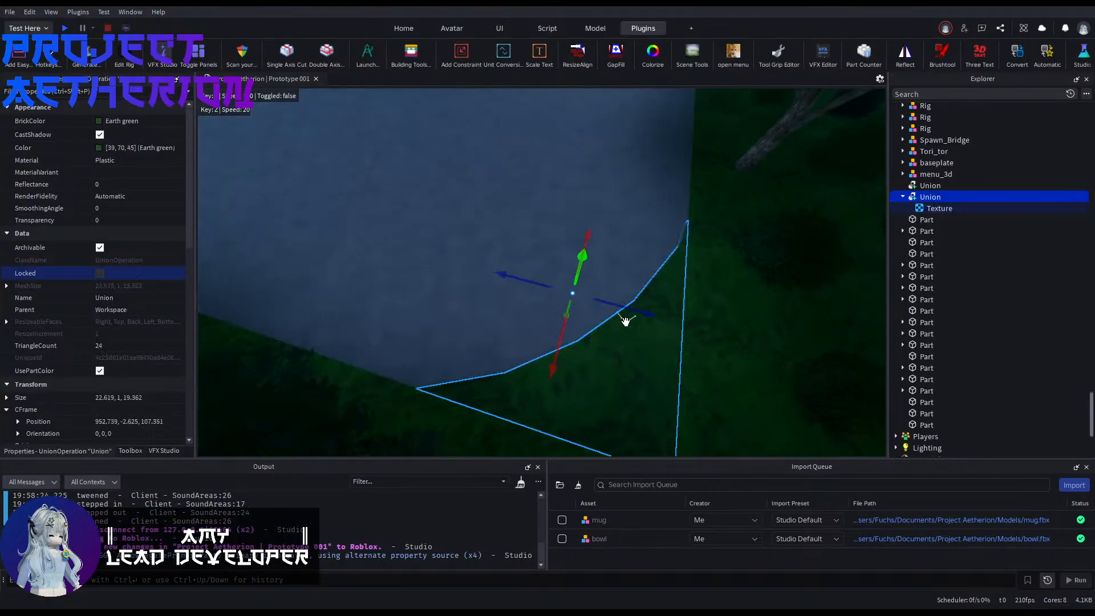
click(96, 122)
Step: Compare the recoloured corner piece with the surrounding grass and examine the lawn Union's appearance properties
click(426, 227)
right_drag(427, 226, 558, 230)
click(558, 231)
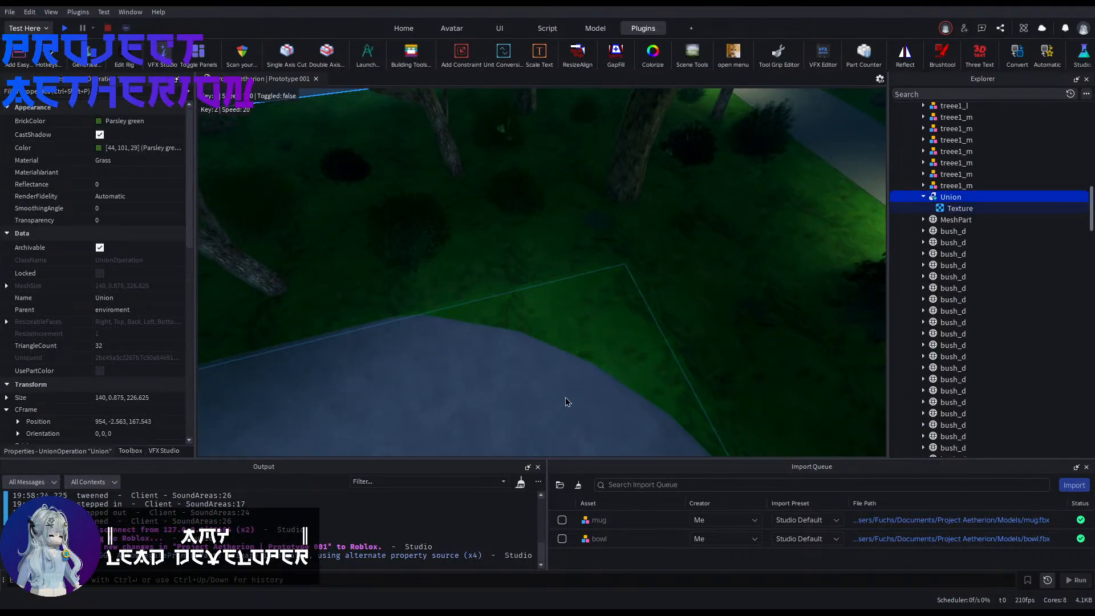
scroll(971, 247, down, 15)
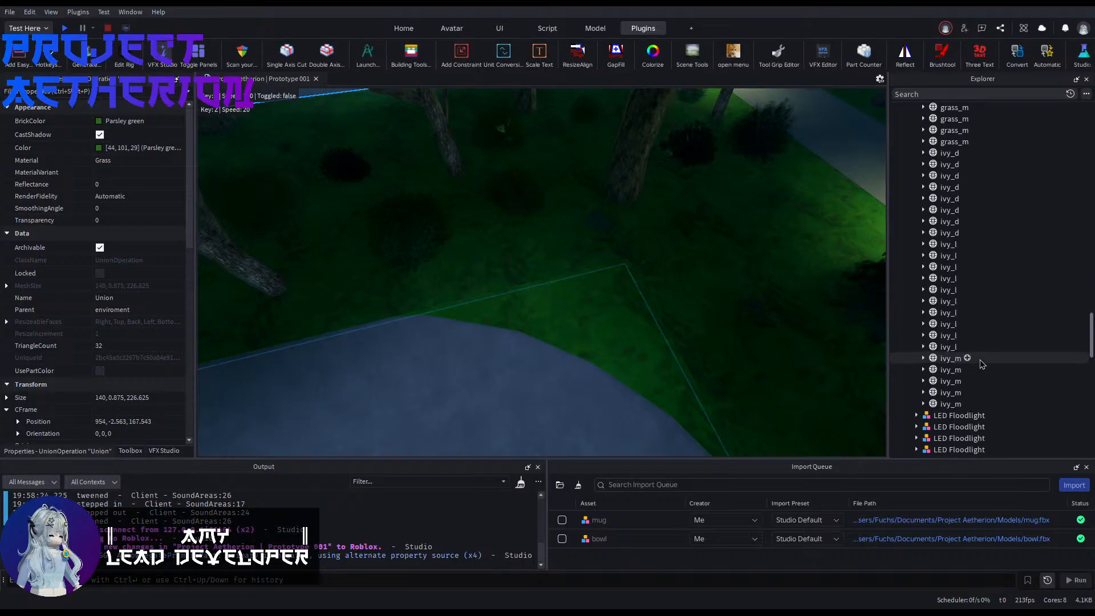
scroll(969, 363, down, 6)
right_drag(546, 420, 639, 417)
click(459, 290)
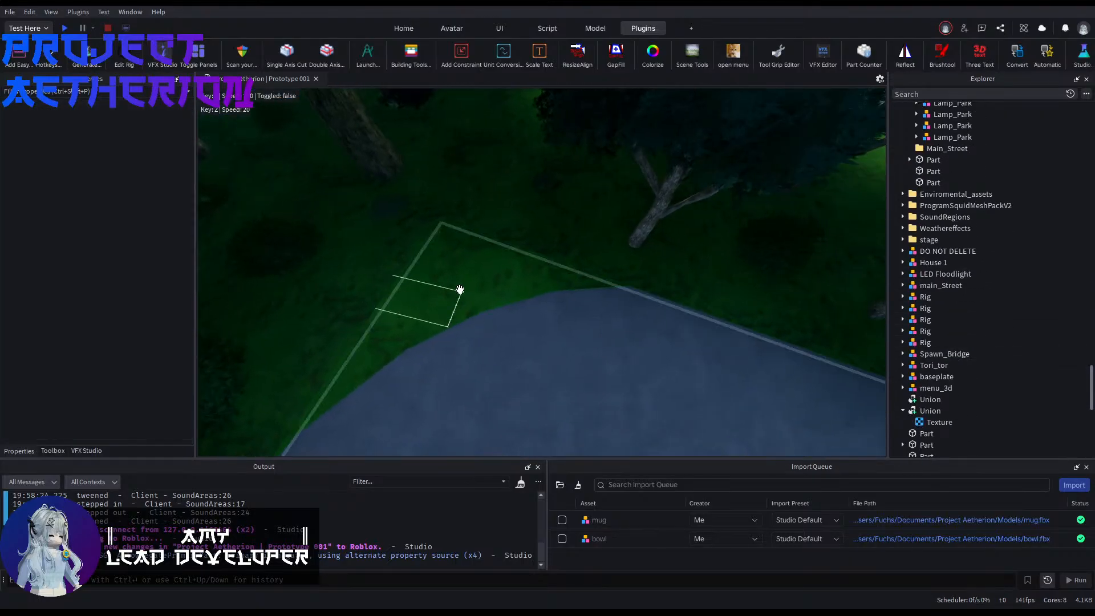
click(461, 291)
scroll(942, 256, down, 5)
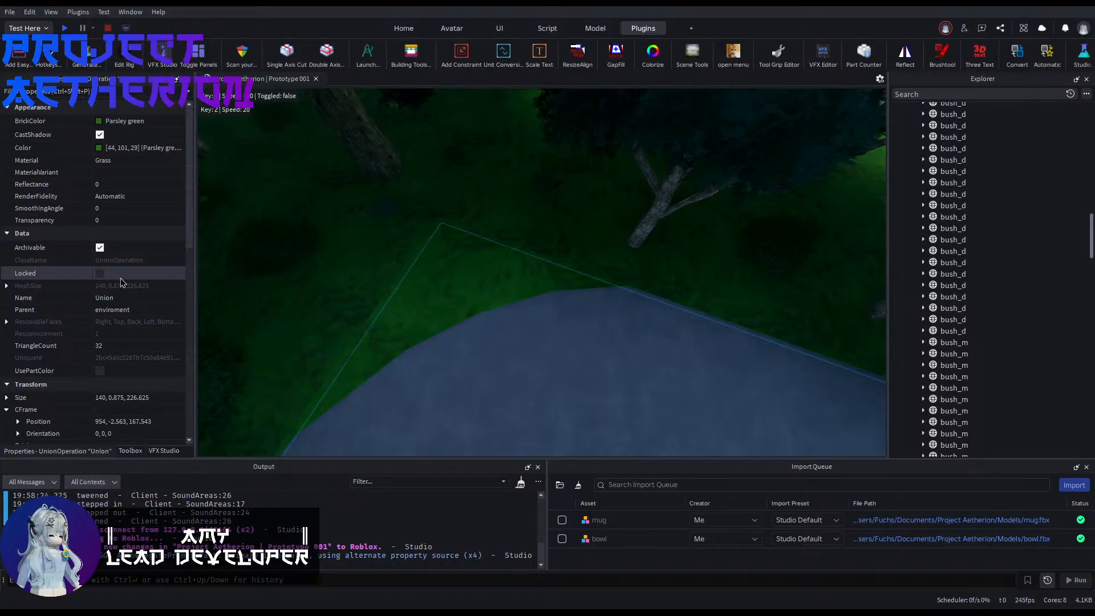
scroll(846, 296, down, 3)
scroll(977, 349, down, 5)
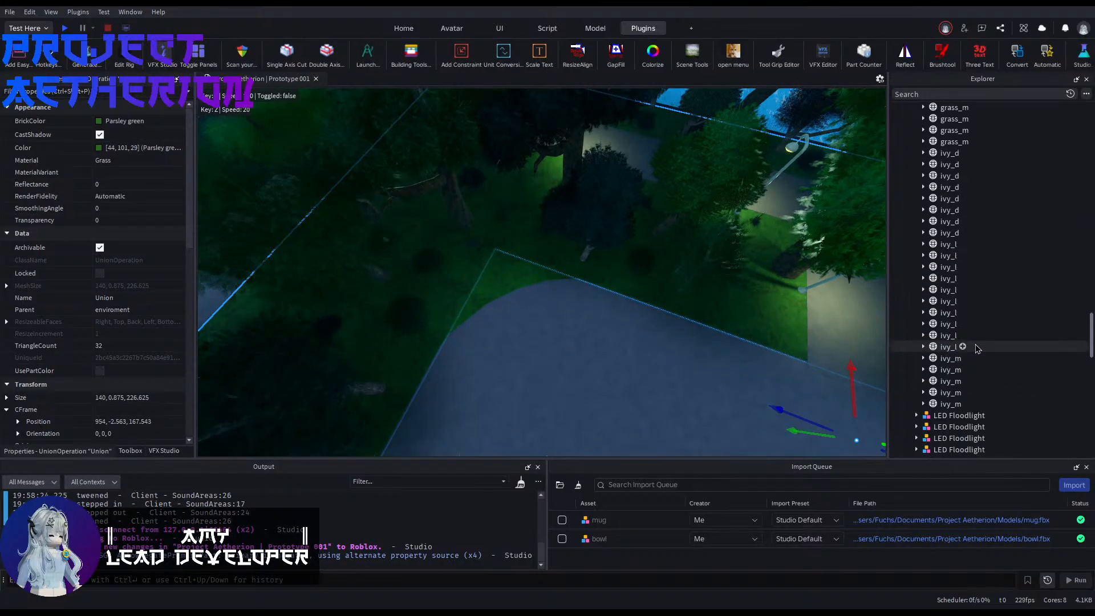
Step: Duplicate the corner piece with the copy turned to -90 degrees about Y, and move it 119.25 studs to the plaza's other rounded corner
scroll(977, 349, down, 8)
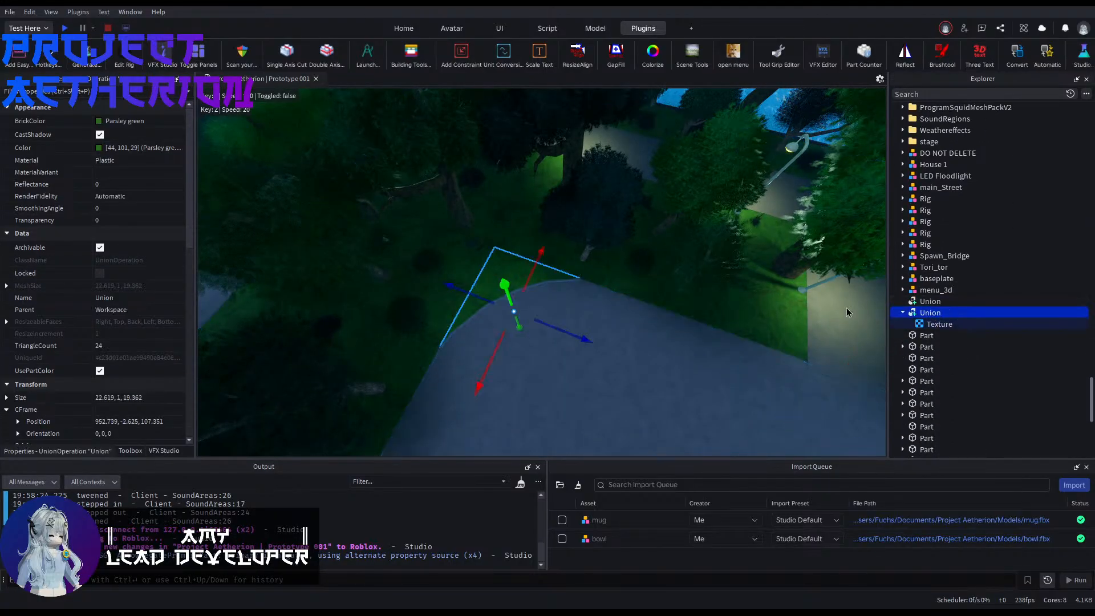
mouse_move(652, 335)
right_down()
mouse_move(707, 342)
mouse_move(653, 335)
right_up()
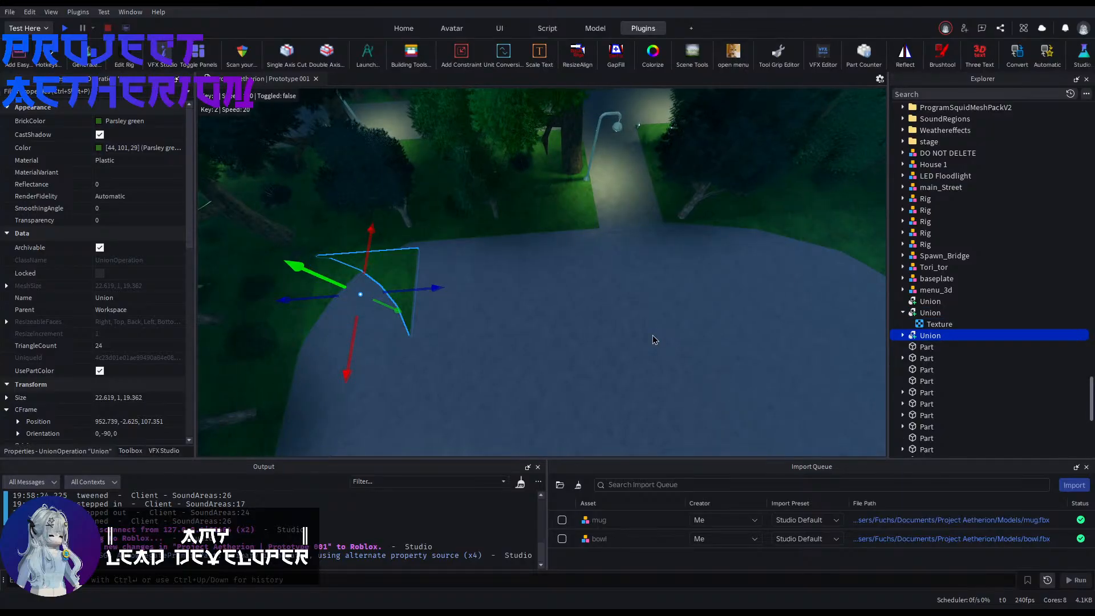
drag(422, 290, 684, 269)
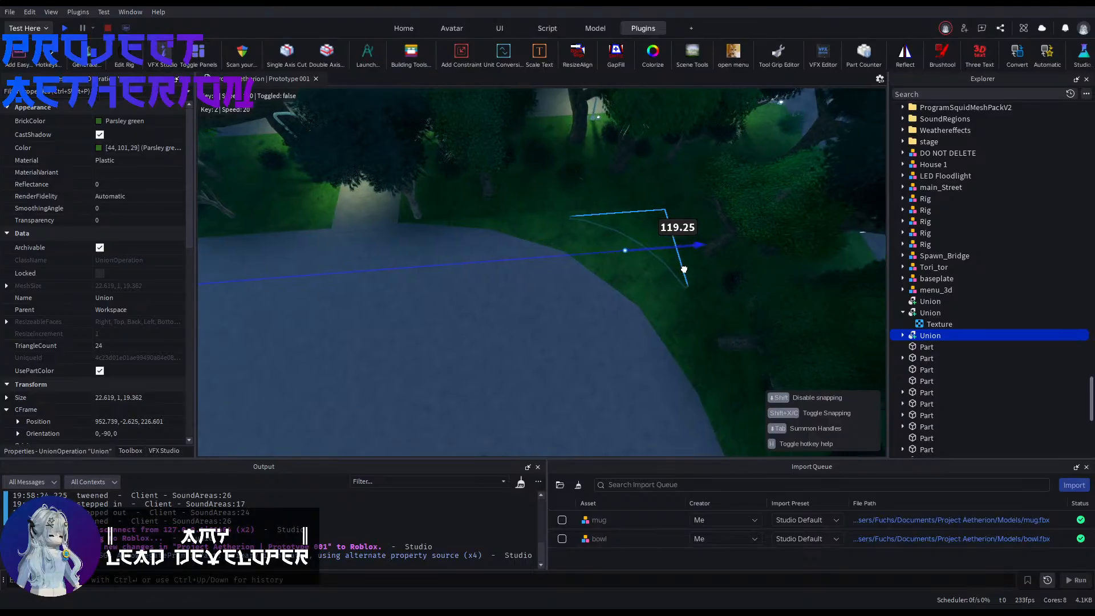
right_drag(684, 269, 733, 302)
Step: Delete the remaining grass corner MeshPart from the enviroment group
scroll(673, 277, up, 1)
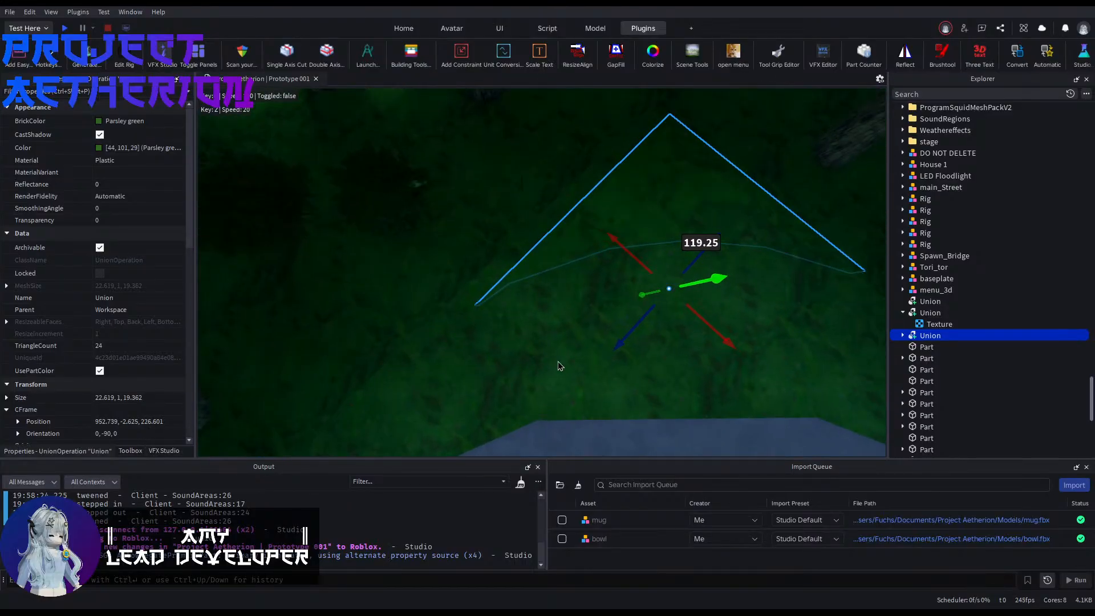
scroll(1002, 323, down, 8)
scroll(1010, 321, up, 4)
scroll(992, 354, up, 15)
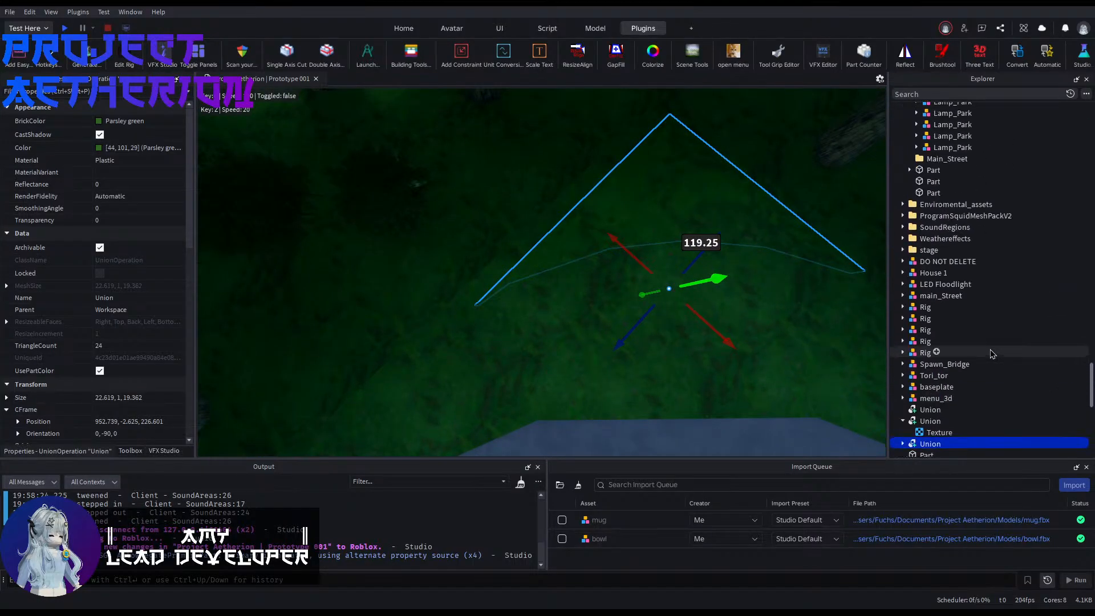
scroll(991, 354, up, 5)
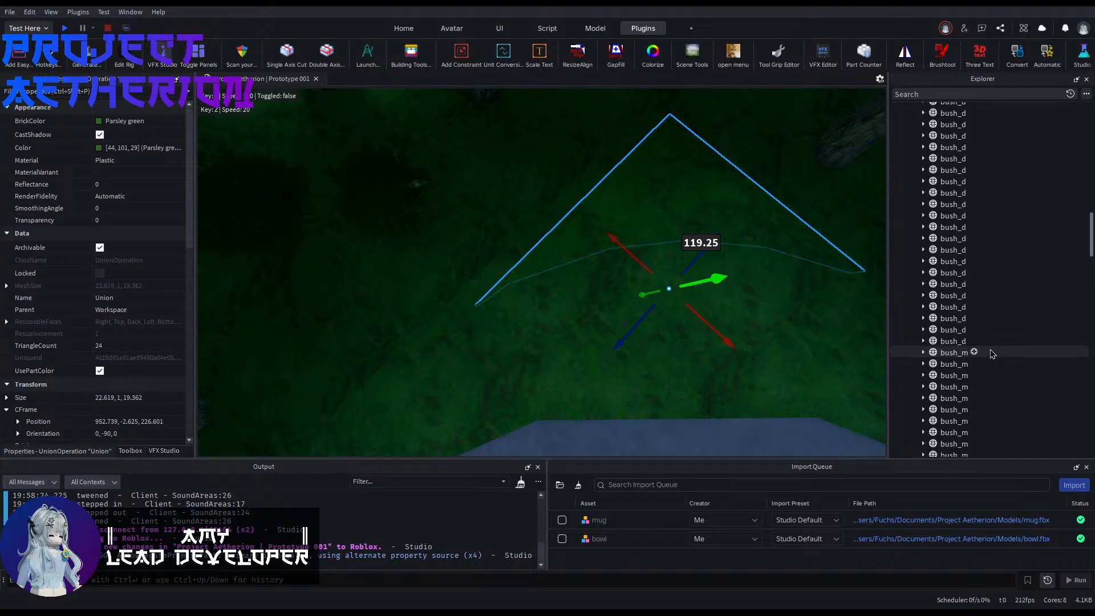
double_click(959, 351)
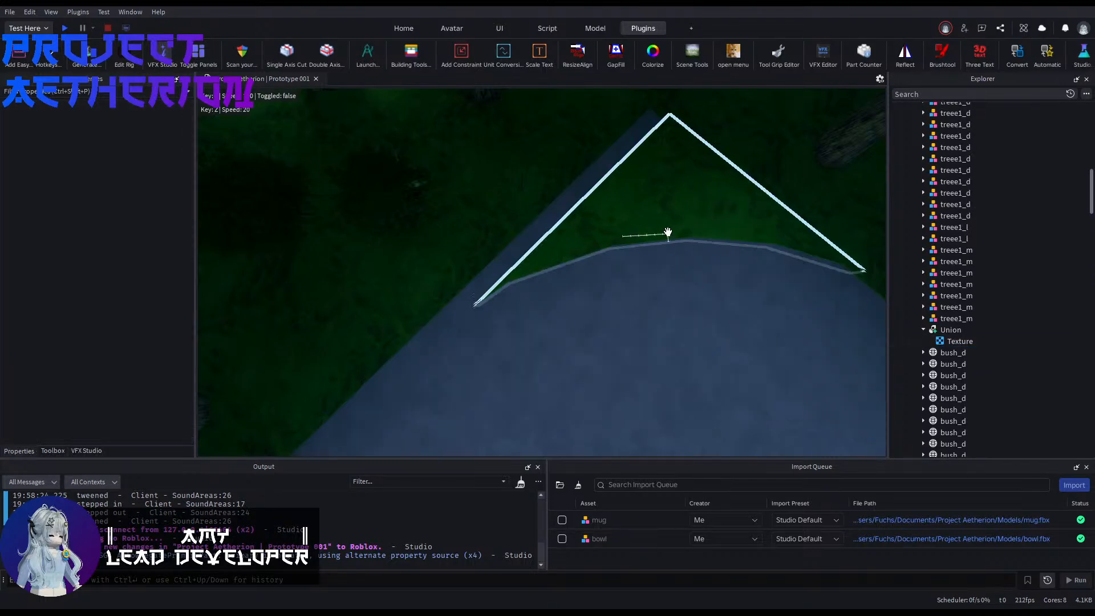
Step: Shift the copied corner piece to position 954.364, -2.625, 225.851 to fit it against the lawn's edges
click(667, 231)
right_drag(674, 232, 674, 232)
right_drag(623, 182, 622, 182)
drag(607, 162, 629, 169)
right_drag(537, 197, 537, 197)
drag(644, 175, 660, 178)
right_drag(696, 193, 696, 193)
drag(696, 202, 700, 204)
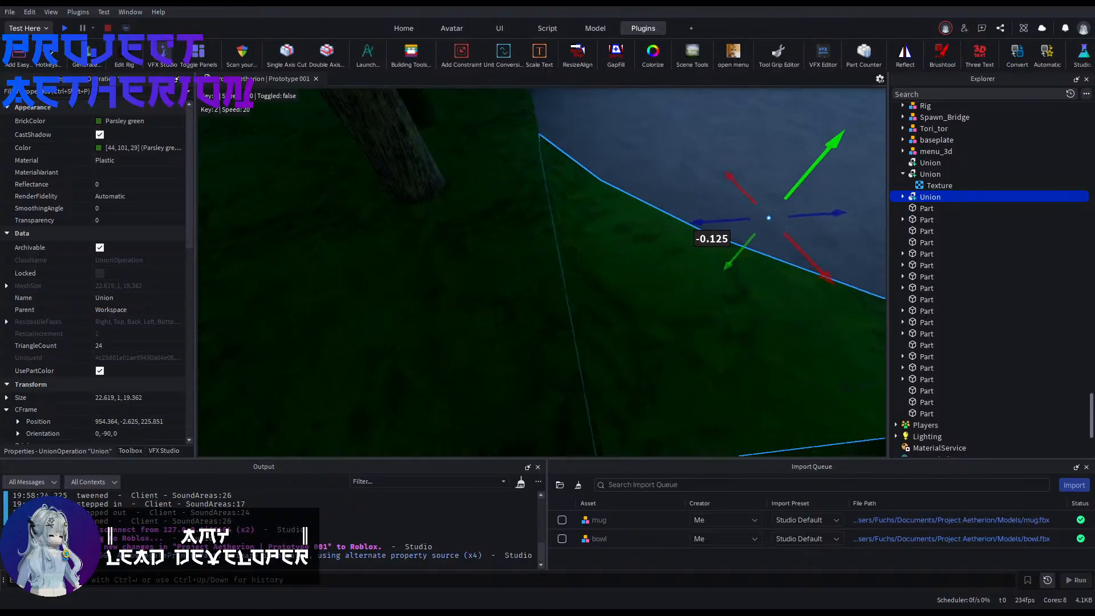
Step: Inspect the seam up close and nudge the copied corner piece to a Z position of 225.976
click(601, 179)
right_drag(601, 179, 601, 178)
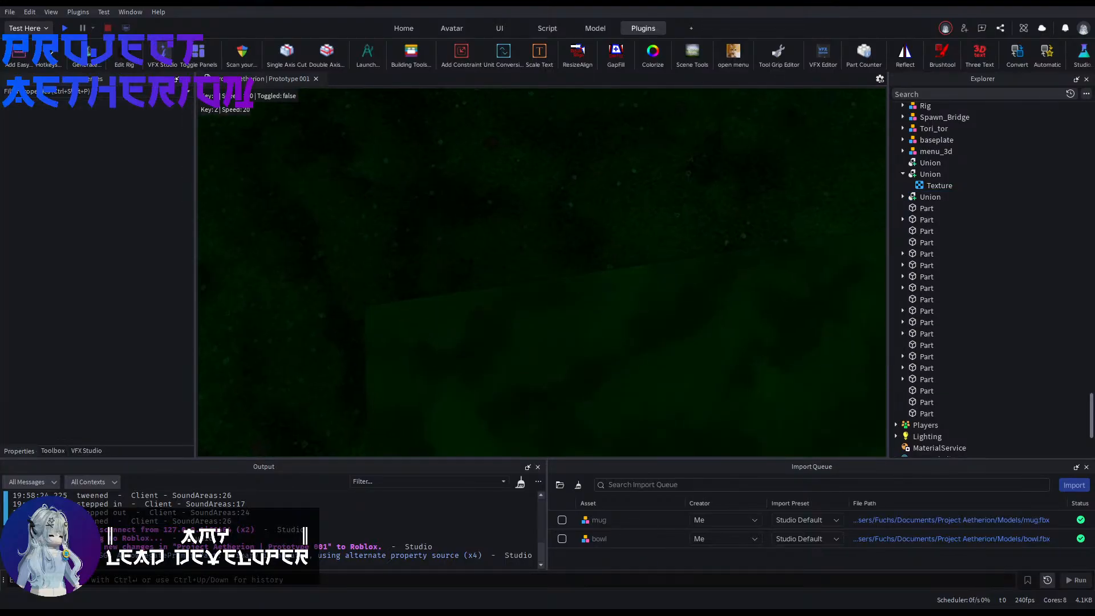
right_drag(561, 219, 562, 219)
click(562, 219)
right_drag(484, 282, 484, 282)
drag(490, 260, 491, 260)
click(371, 207)
right_drag(372, 207, 371, 208)
right_drag(518, 215, 517, 216)
click(568, 254)
click(568, 254)
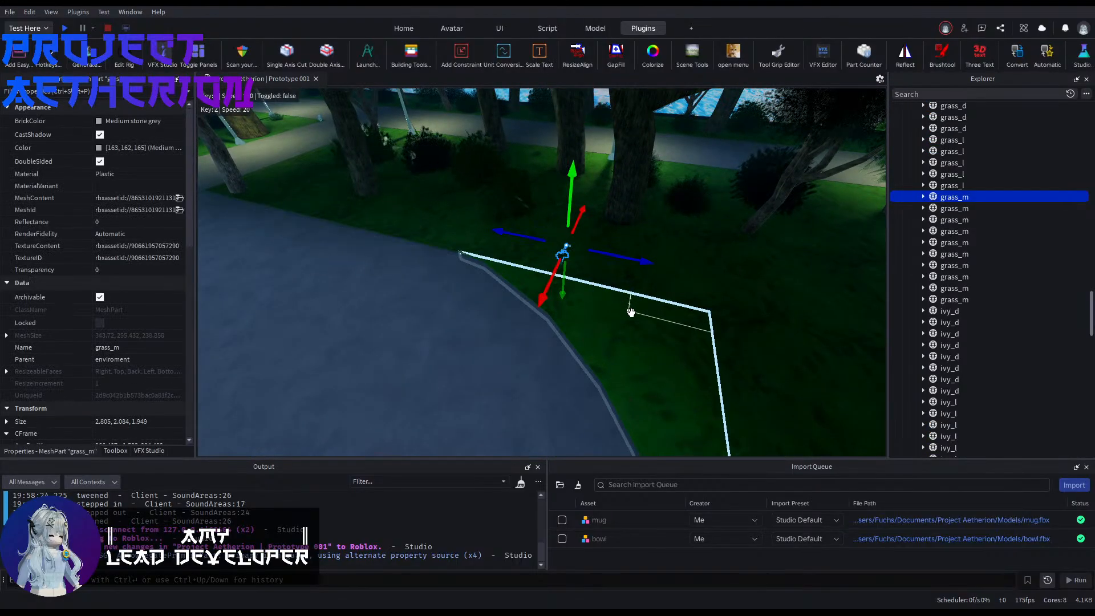
Step: Union both curved corner pieces with the large lawn part to form one continuous lawn around the plaza
ctrl+click(669, 341)
right_drag(668, 341, 668, 341)
right_drag(590, 334, 577, 329)
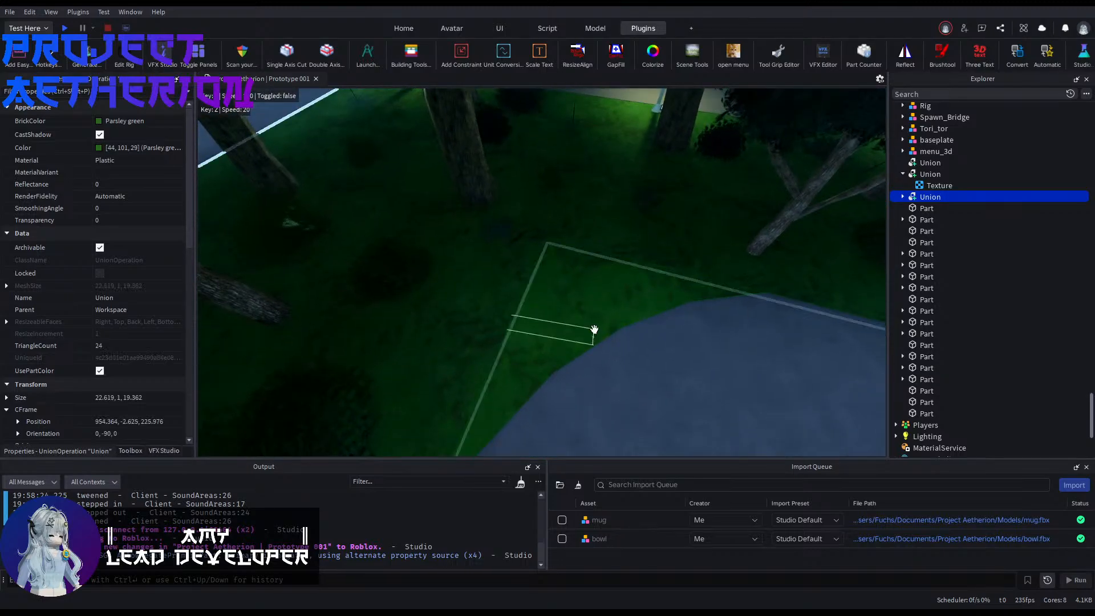
ctrl+click(447, 275)
scroll(1004, 277, down, 14)
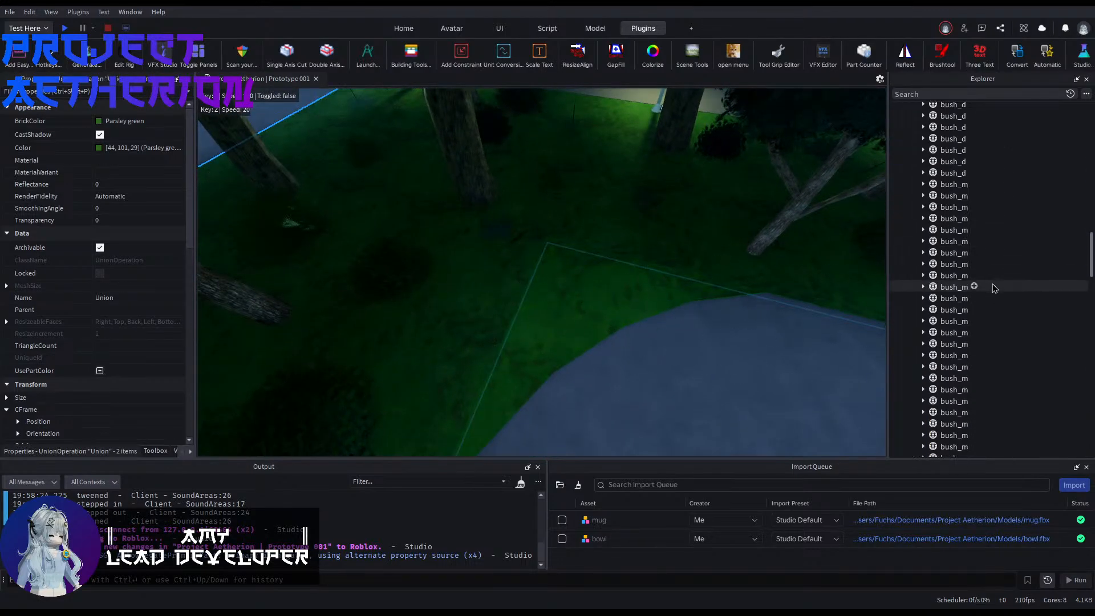
scroll(995, 290, down, 15)
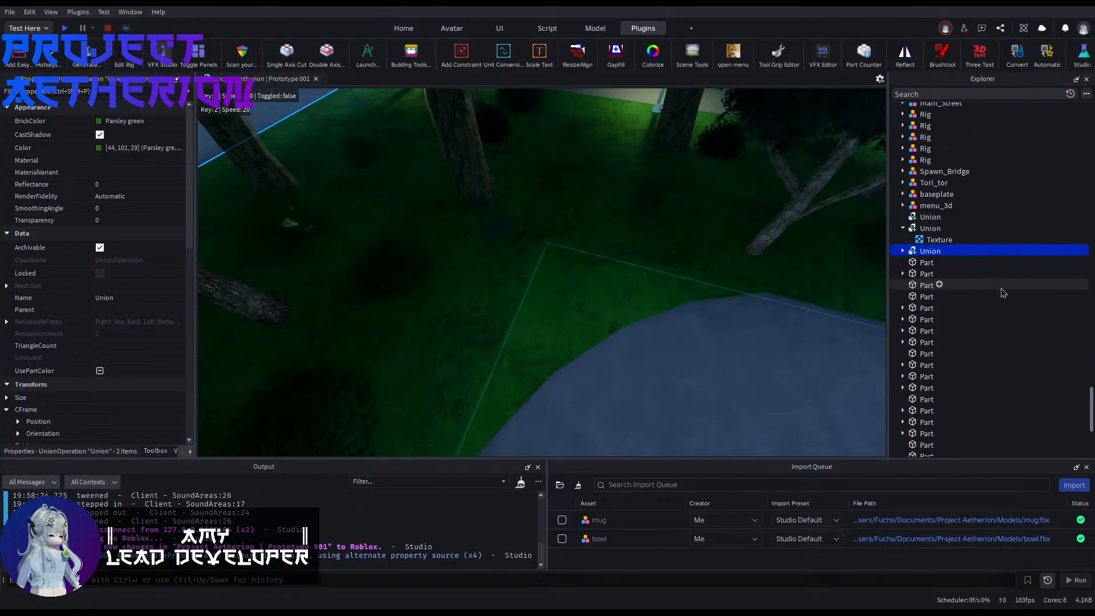
ctrl+click(922, 233)
right_drag(709, 269, 709, 268)
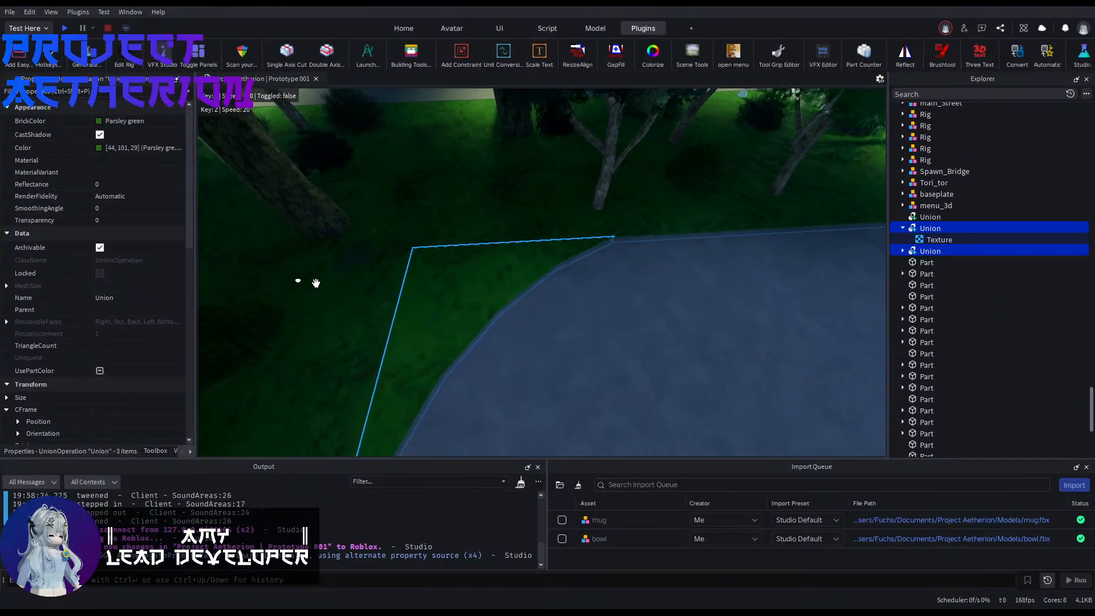
click(595, 28)
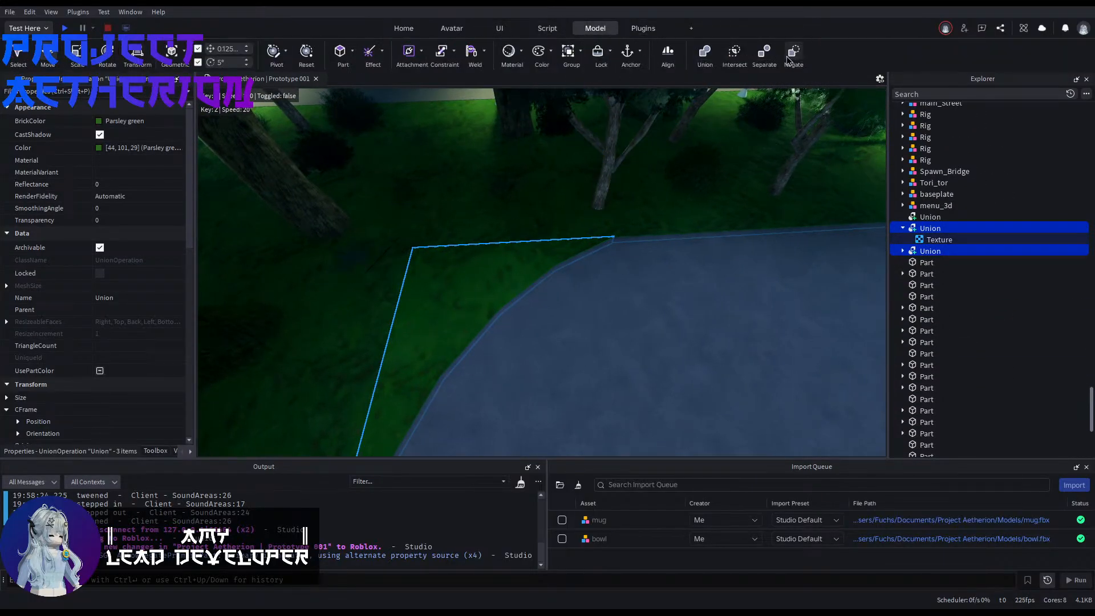
click(704, 55)
right_drag(660, 325, 660, 325)
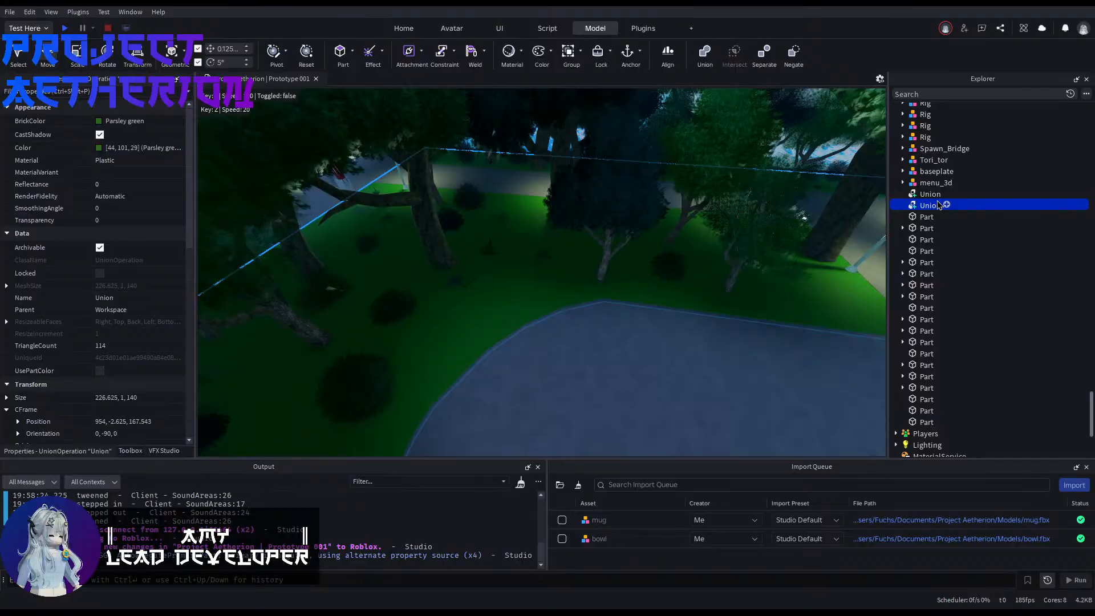
Step: Paste the grass Texture into the merged lawn union
key(ctrl+shift+v)
right_drag(815, 149, 816, 150)
key(w)
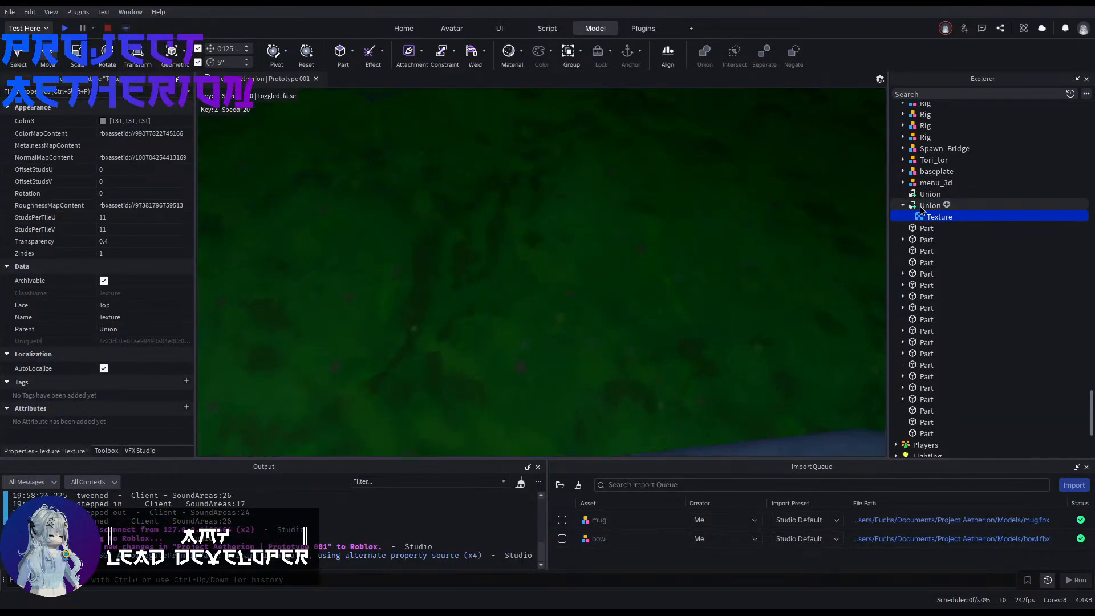
Step: Set the merged lawn union's material to Grass and lock the union against selection in the viewport
click(930, 205)
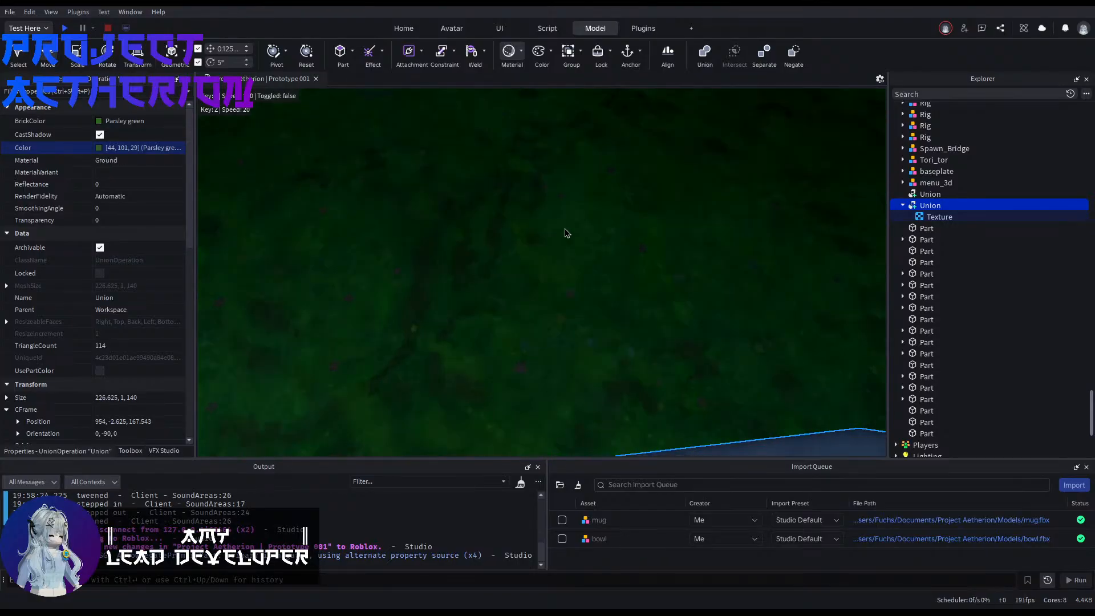
right_drag(515, 223, 515, 223)
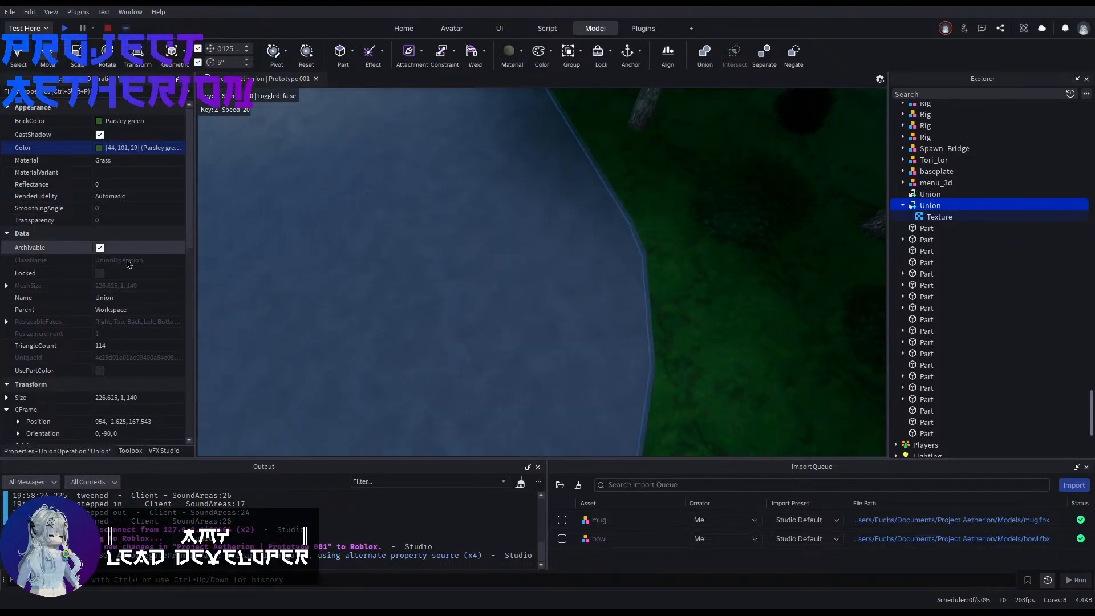
click(121, 274)
click(456, 245)
right_drag(456, 245, 419, 262)
right_drag(421, 336, 421, 336)
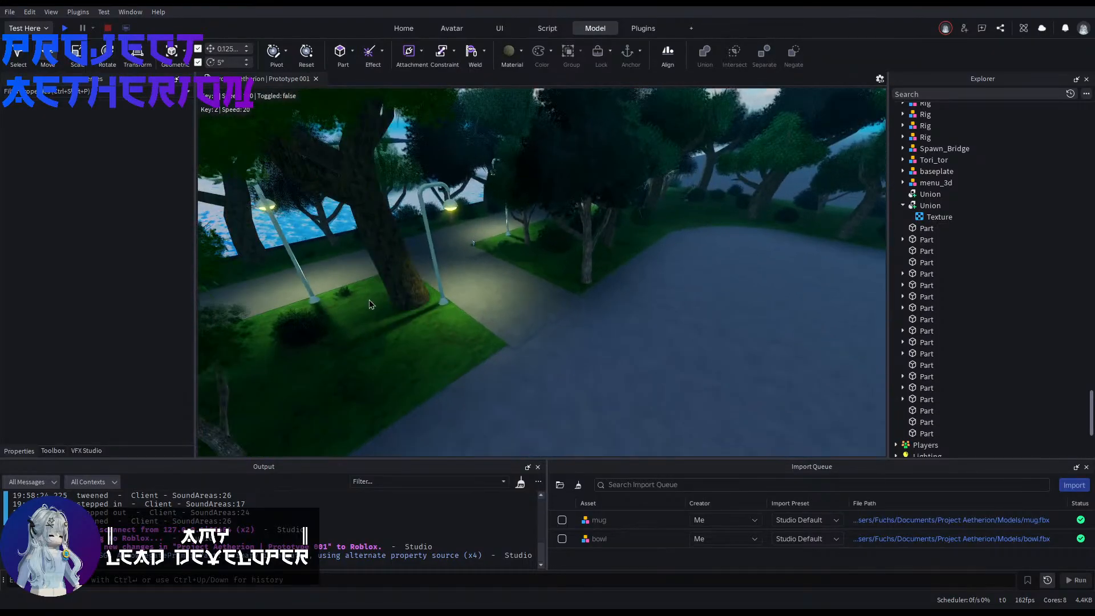
Step: Rename the merged lawn union to grass_plate
click(420, 336)
click(477, 357)
scroll(1004, 307, down, 12)
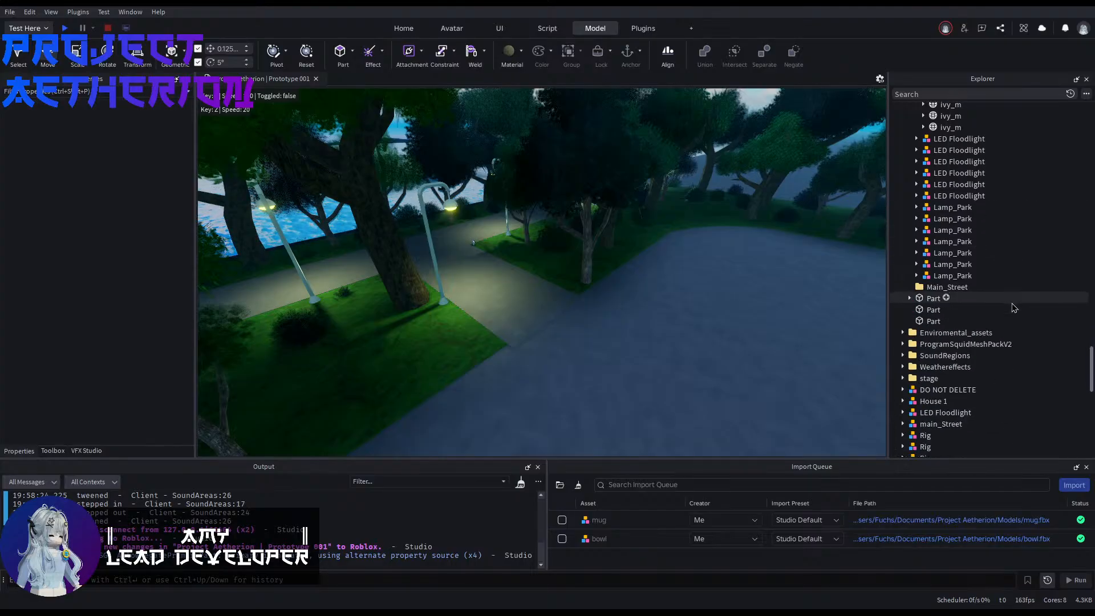
click(965, 355)
right_drag(756, 355, 756, 356)
key(s)
key(d)
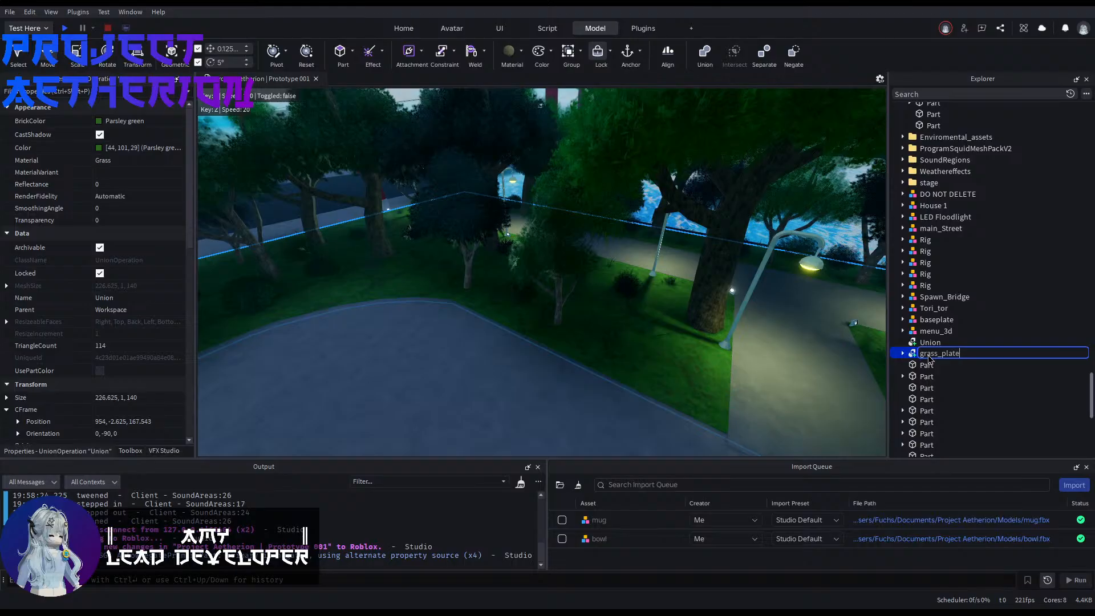
Step: Move grass_plate into the enviroment folder under Chill_Plaza and collapse the enviroment, Sections and Banner folders
scroll(991, 200, up, 20)
drag(990, 238, 946, 314)
scroll(991, 199, up, 15)
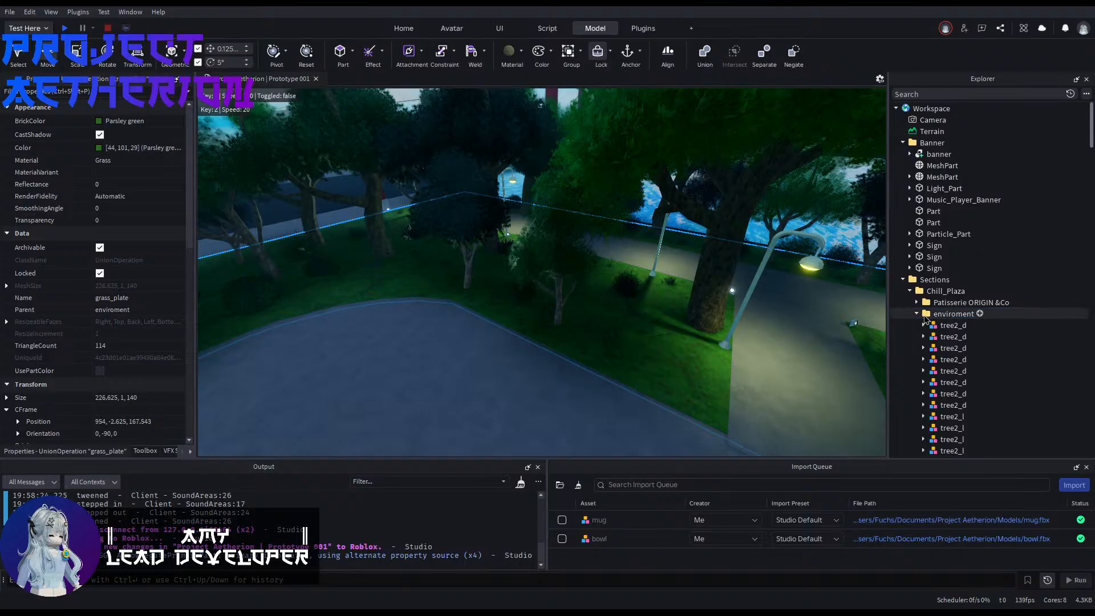
click(917, 313)
click(903, 280)
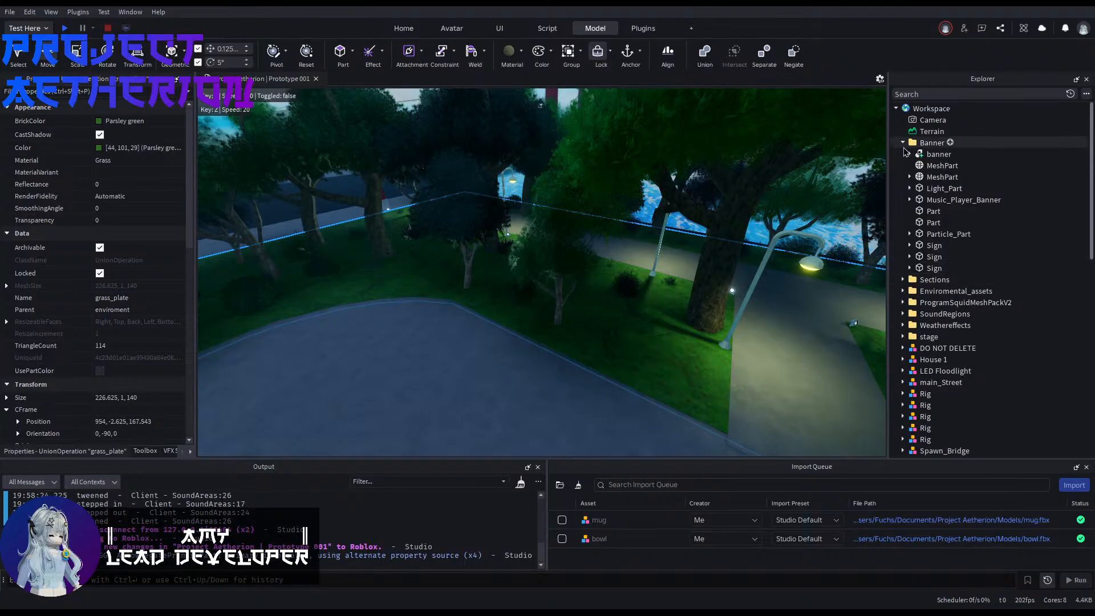
click(904, 143)
Step: Inspect the merged lawn around the plaza, the lamp-lit park path and the banner poles near the bridge
right_drag(758, 238, 758, 237)
click(758, 238)
right_drag(687, 288, 686, 289)
right_drag(616, 301, 602, 290)
right_drag(489, 201, 489, 200)
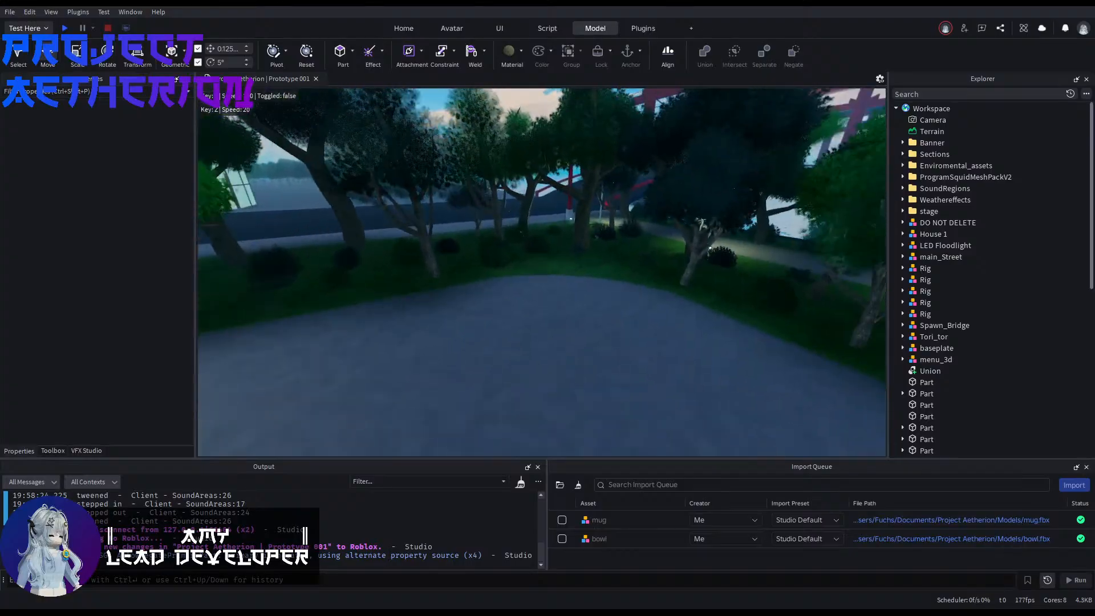
right_drag(542, 272, 541, 272)
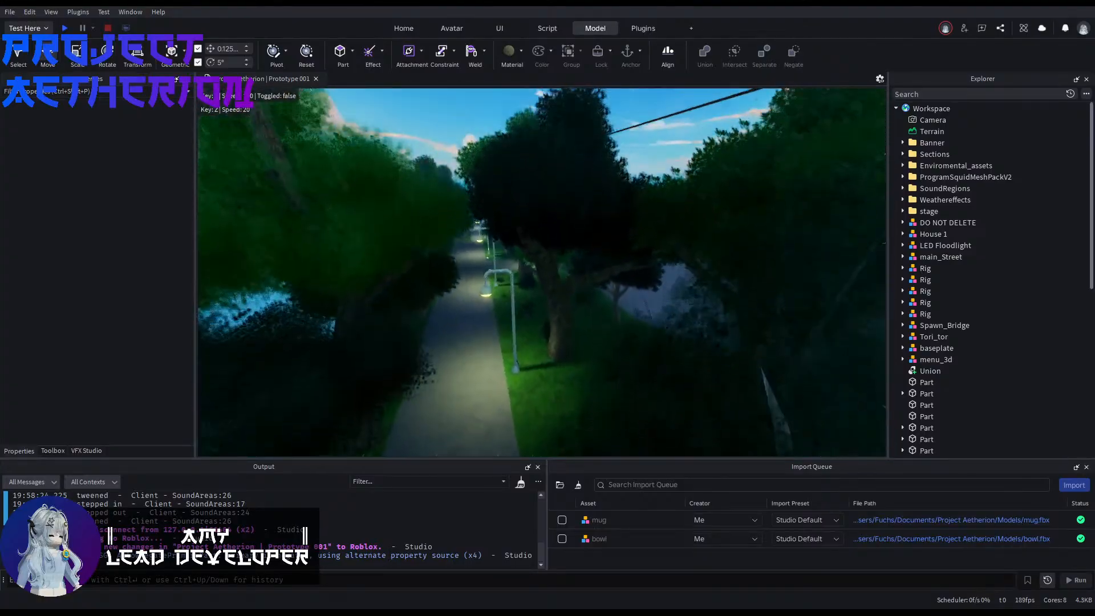
right_drag(556, 193, 556, 194)
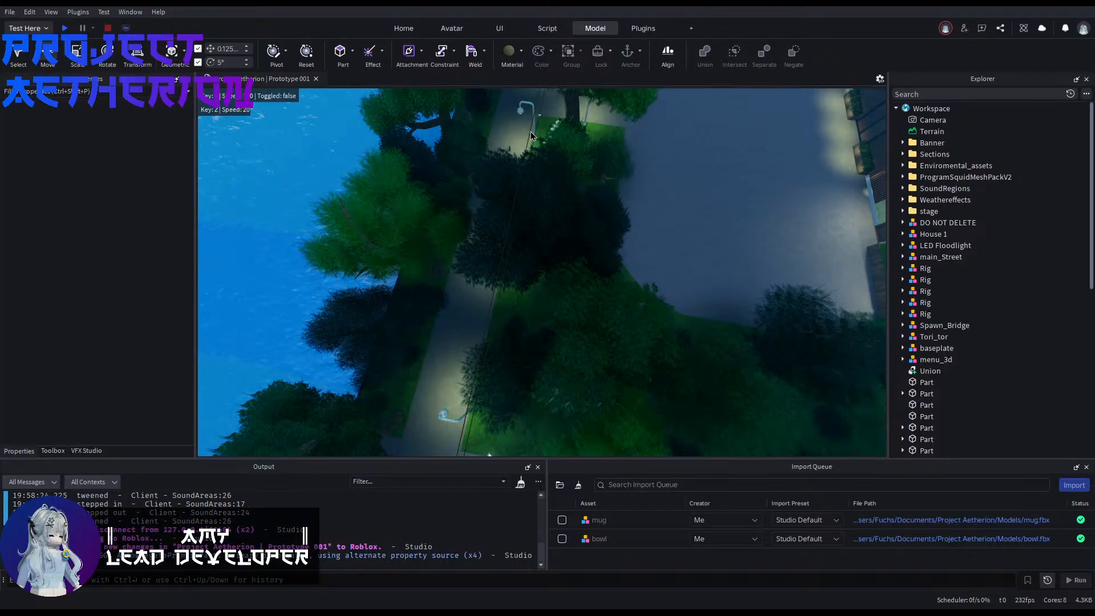
right_drag(530, 136, 530, 136)
right_drag(562, 197, 562, 196)
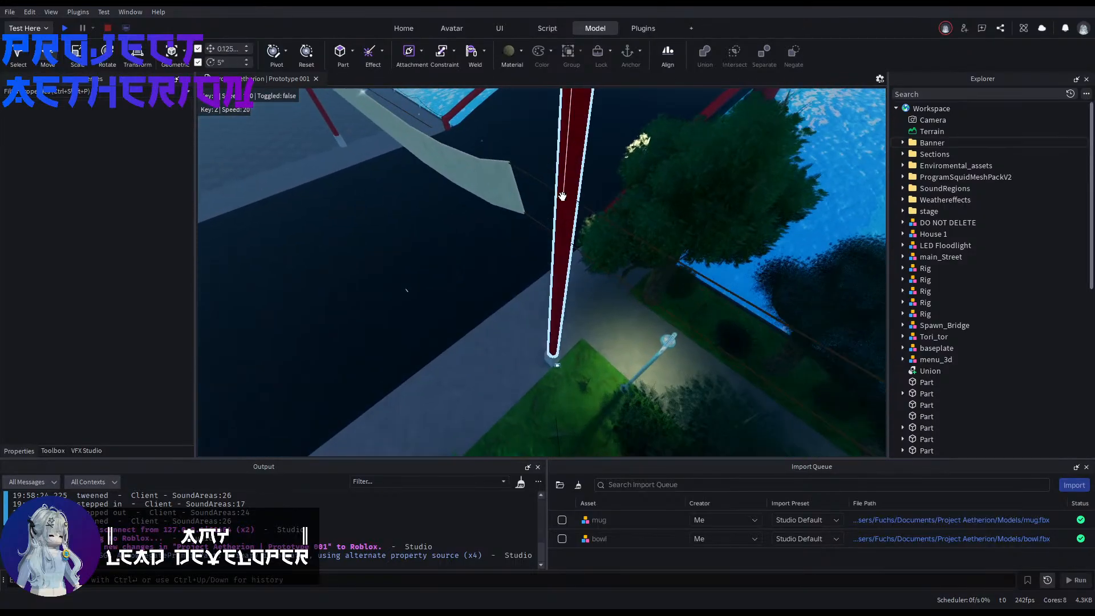
key(w)
click(543, 158)
right_drag(543, 159, 543, 159)
Step: Find the stray transparent 0.125 x 5 x 0.125 part in Workspace and move it 83.5 studs along Z to the park-side banner pole
click(935, 155)
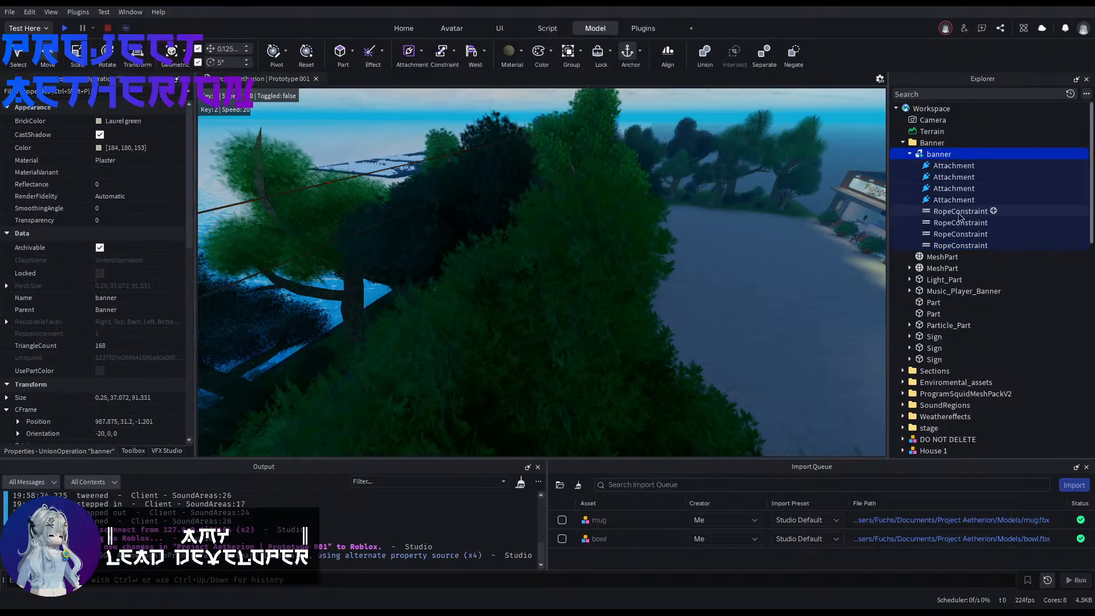
click(932, 314)
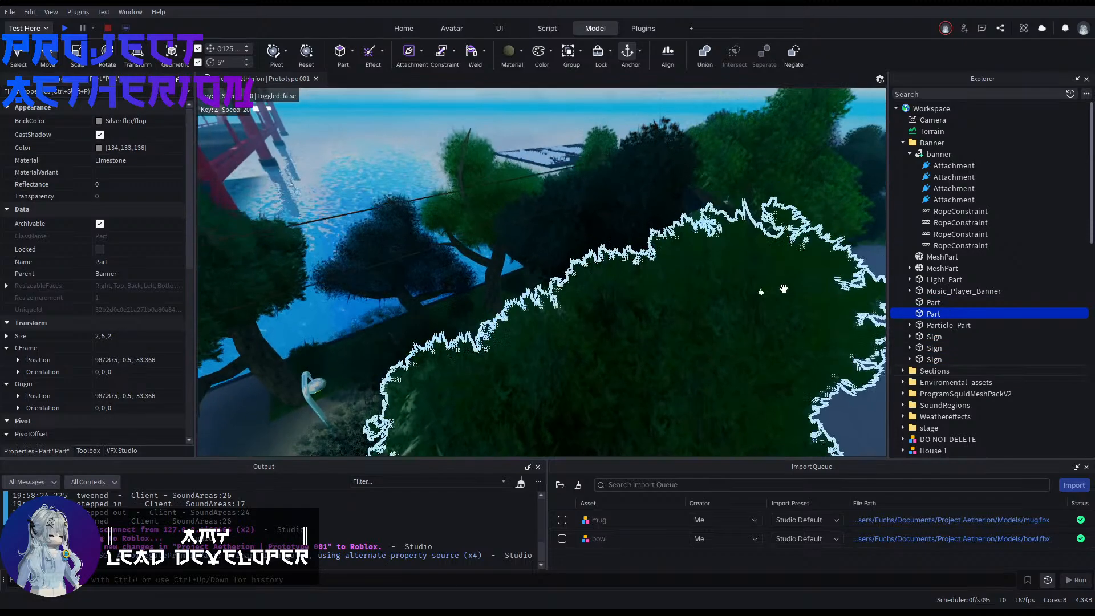
click(935, 282)
scroll(932, 314, down, 10)
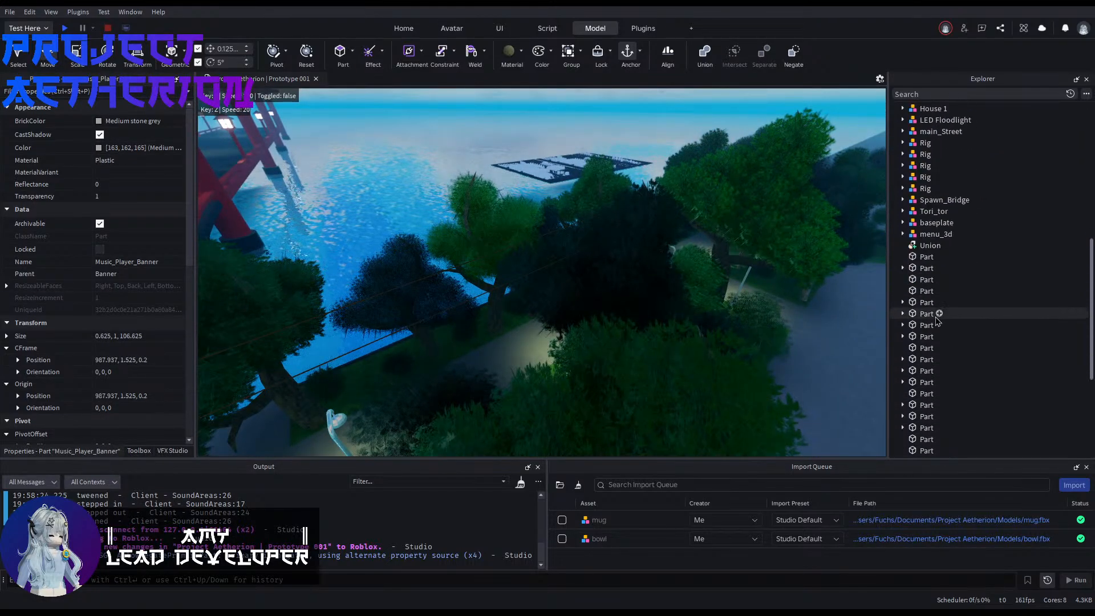
click(915, 306)
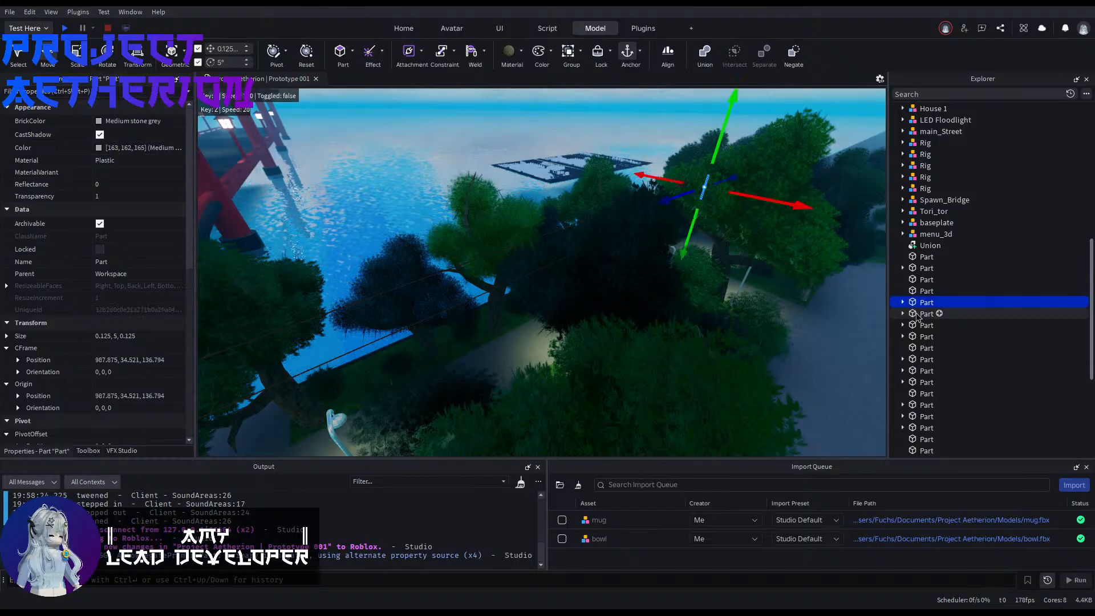
right_drag(740, 267, 760, 189)
drag(839, 167, 387, 272)
right_drag(386, 271, 524, 307)
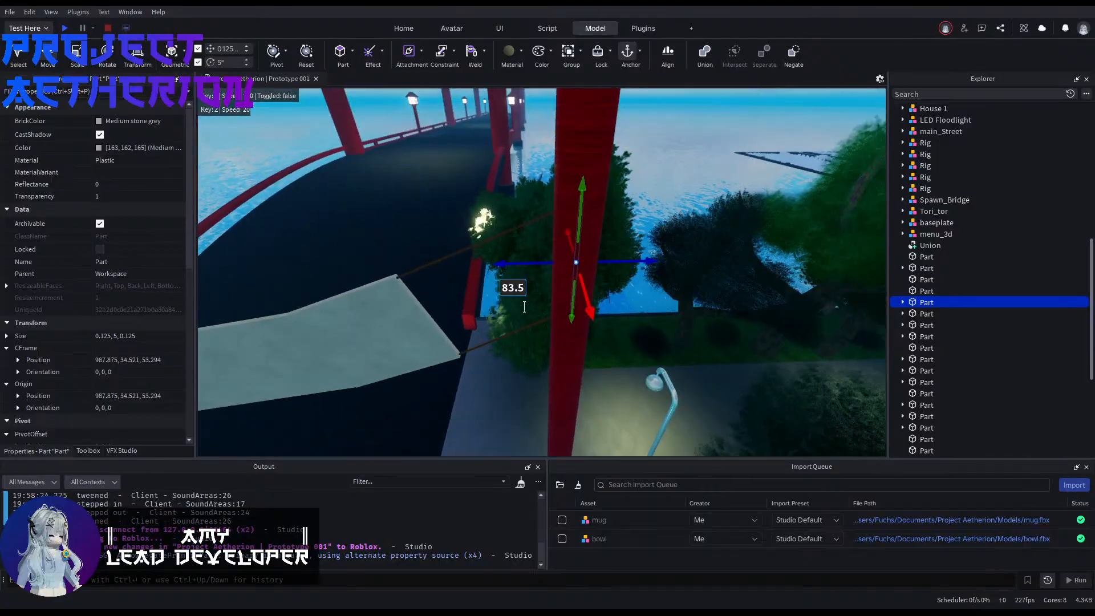
Step: Match the transparent part's Z position to the park-side banner pole by setting it to 53.24
click(562, 350)
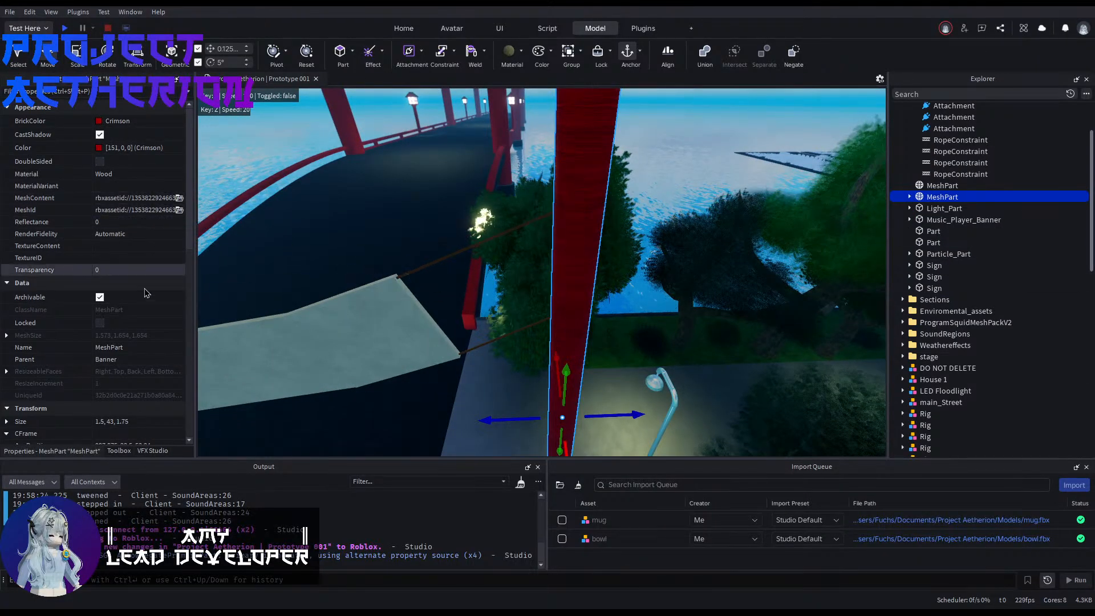
scroll(147, 293, down, 4)
right_drag(491, 328, 498, 365)
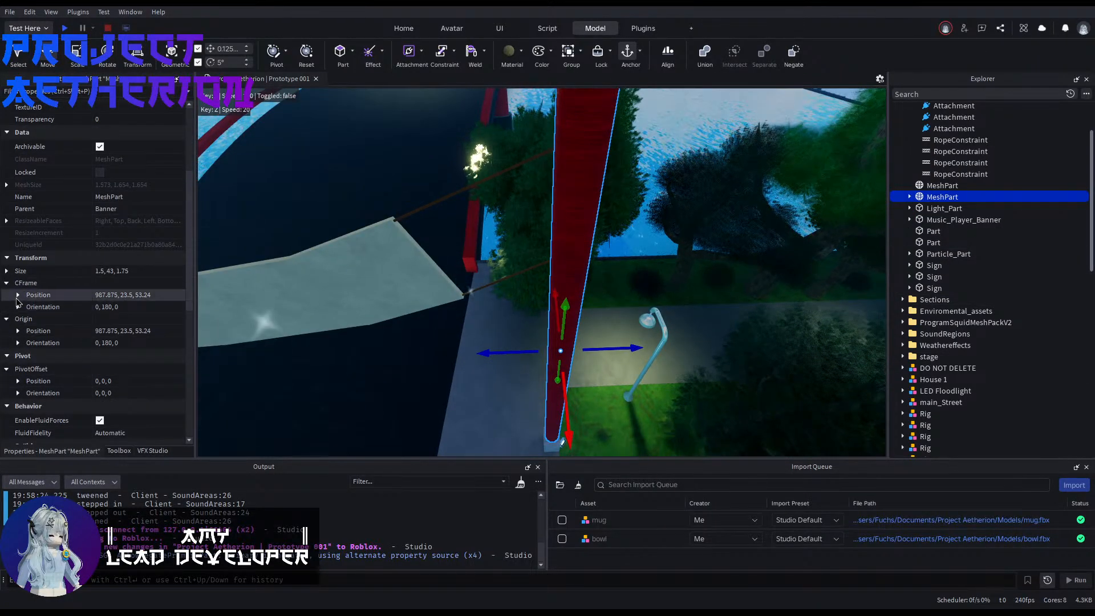
click(18, 296)
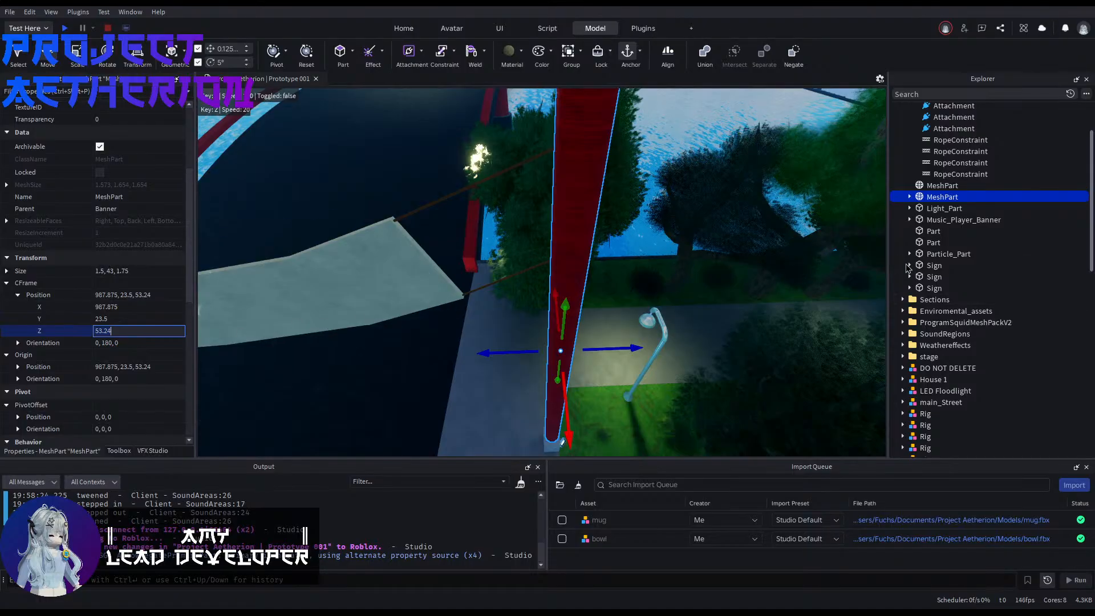
scroll(912, 273, down, 7)
click(926, 295)
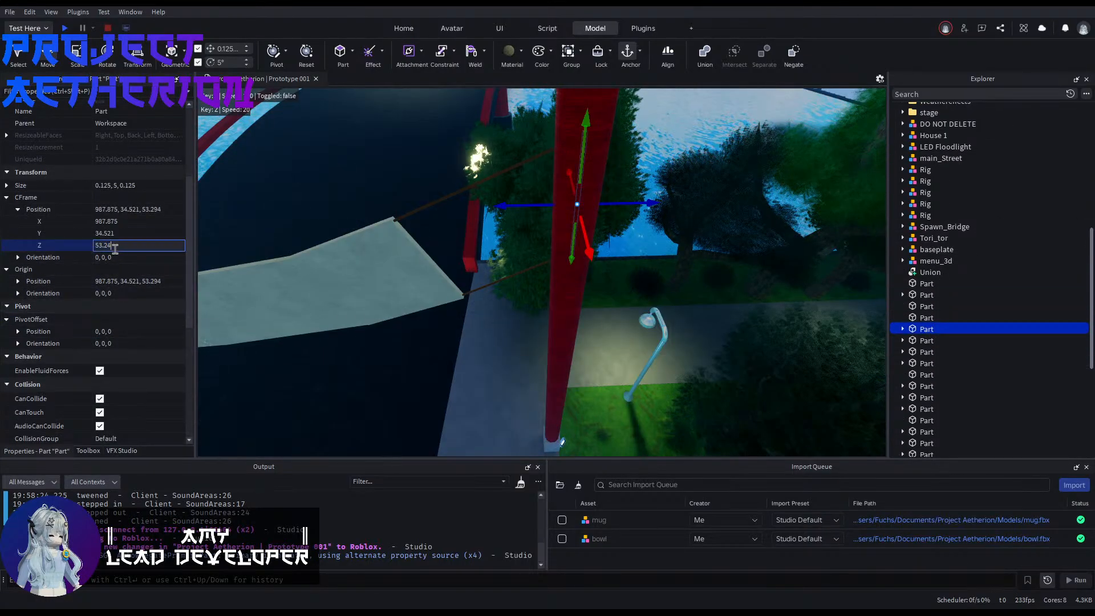
key(Return)
Step: Move the second stray transparent part 85.25 studs along Z to the banner pole on the opposite side of the bridge
right_drag(358, 280, 628, 293)
click(935, 340)
right_drag(861, 337, 810, 344)
key(a)
drag(512, 245, 367, 266)
right_drag(367, 265, 330, 268)
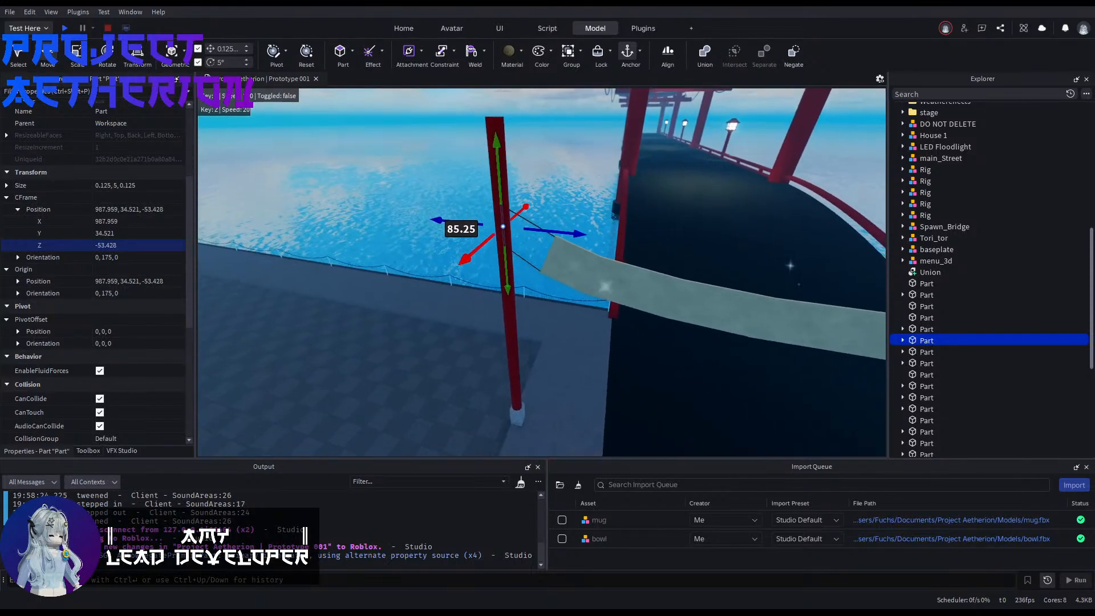
Step: Copy the opposite banner pole's Z position, -53.385, to the second transparent part
key(w)
key(e)
click(590, 162)
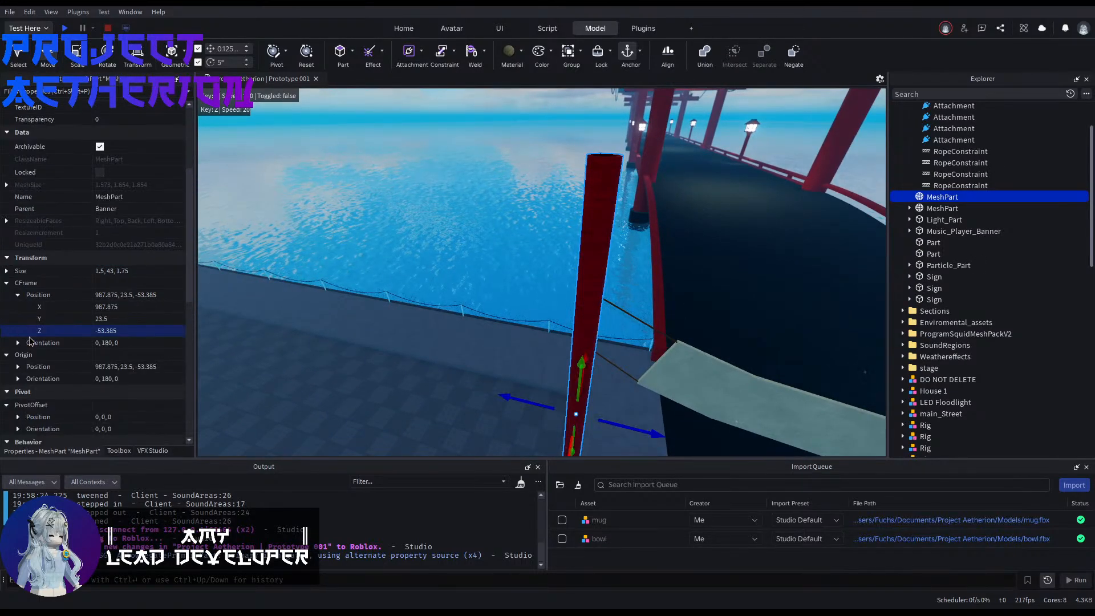
scroll(907, 296, down, 5)
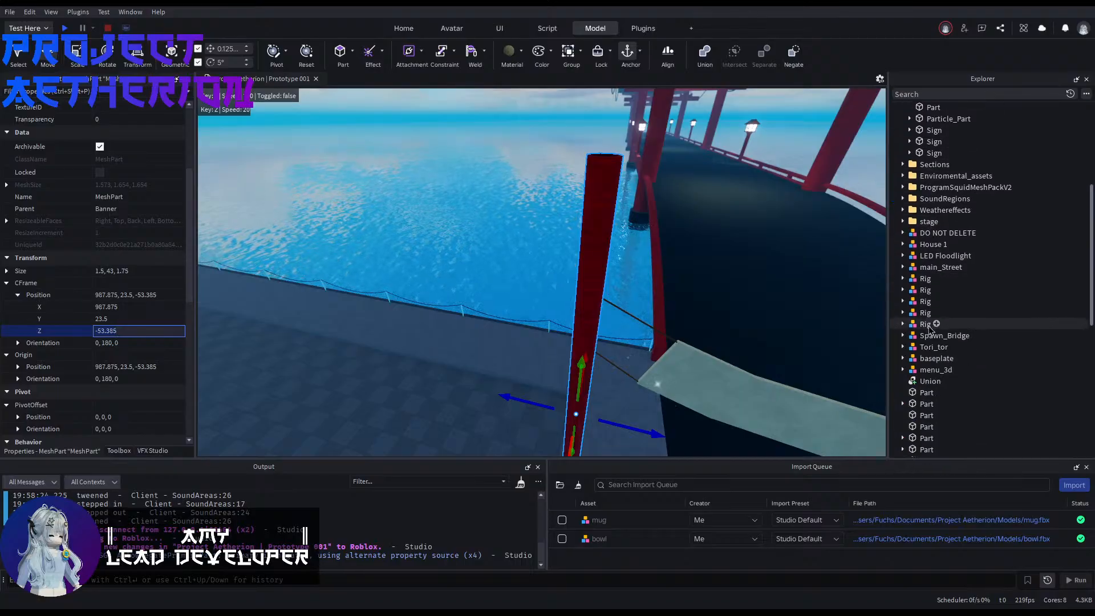
click(925, 355)
click(925, 402)
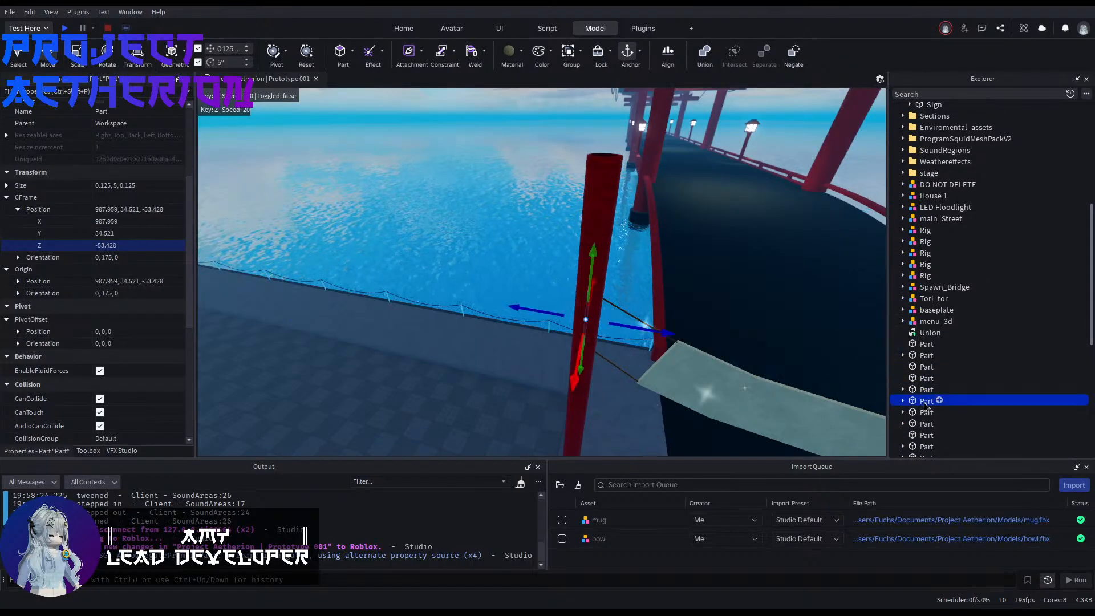
click(356, 236)
Step: Move the stray LED Floodlight from the dark road onto the tiled pavement, at position 976.518, -2.6, -64.188
right_drag(357, 236, 613, 288)
key(s)
key(w)
key(w)
key(w)
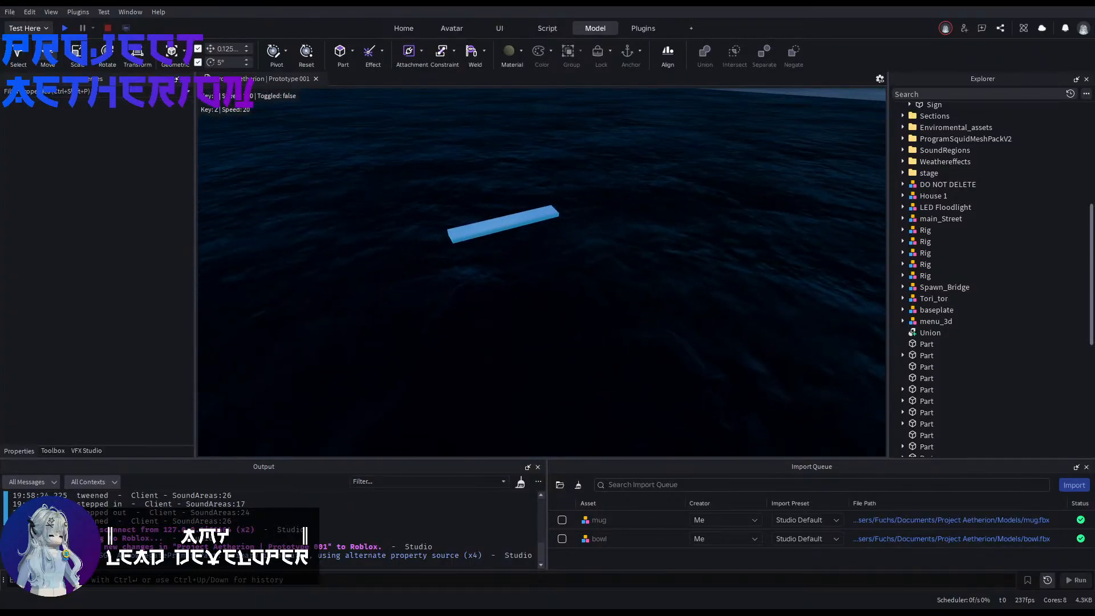
click(483, 229)
right_drag(483, 228, 479, 235)
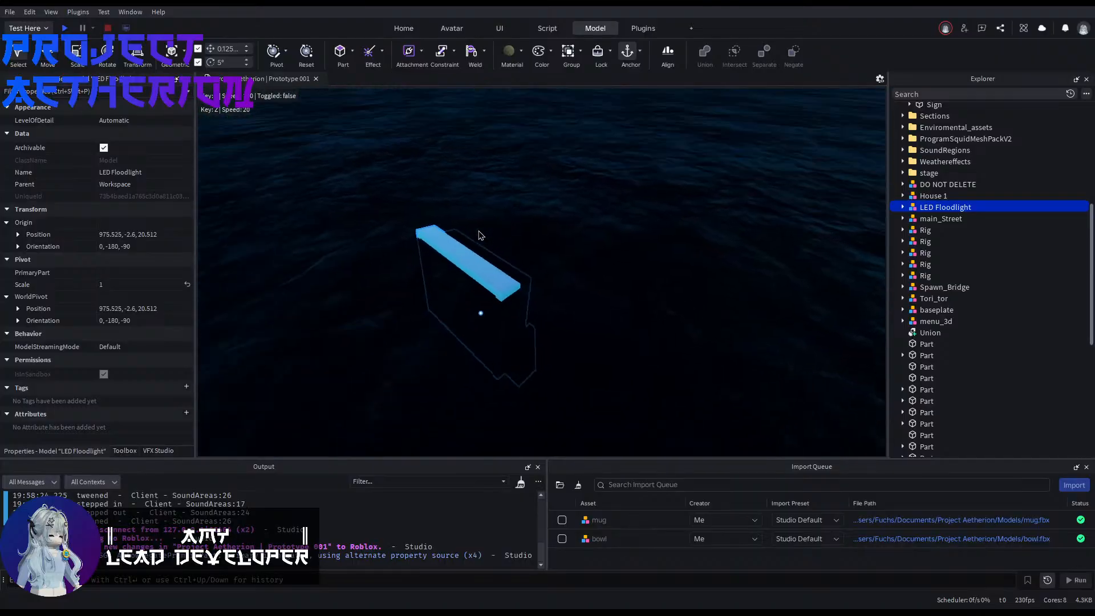
drag(515, 251, 519, 256)
right_drag(519, 254, 519, 245)
drag(519, 256, 519, 254)
right_drag(519, 245, 519, 237)
drag(518, 254, 525, 249)
key(w)
right_drag(520, 253, 525, 250)
drag(525, 249, 525, 249)
right_drag(525, 249, 525, 262)
drag(525, 249, 528, 247)
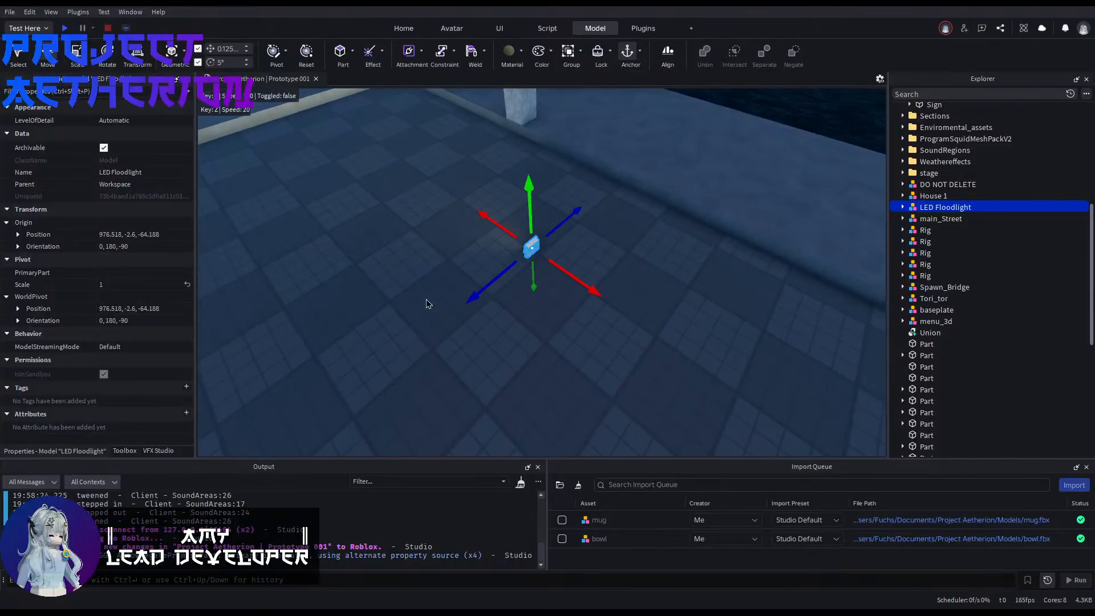
Step: Find the banner strip across the bridge entrance and select its parent Banner folder to check which parts it contains
click(428, 303)
key(w)
right_drag(427, 303, 451, 278)
key(s)
click(465, 279)
key(s)
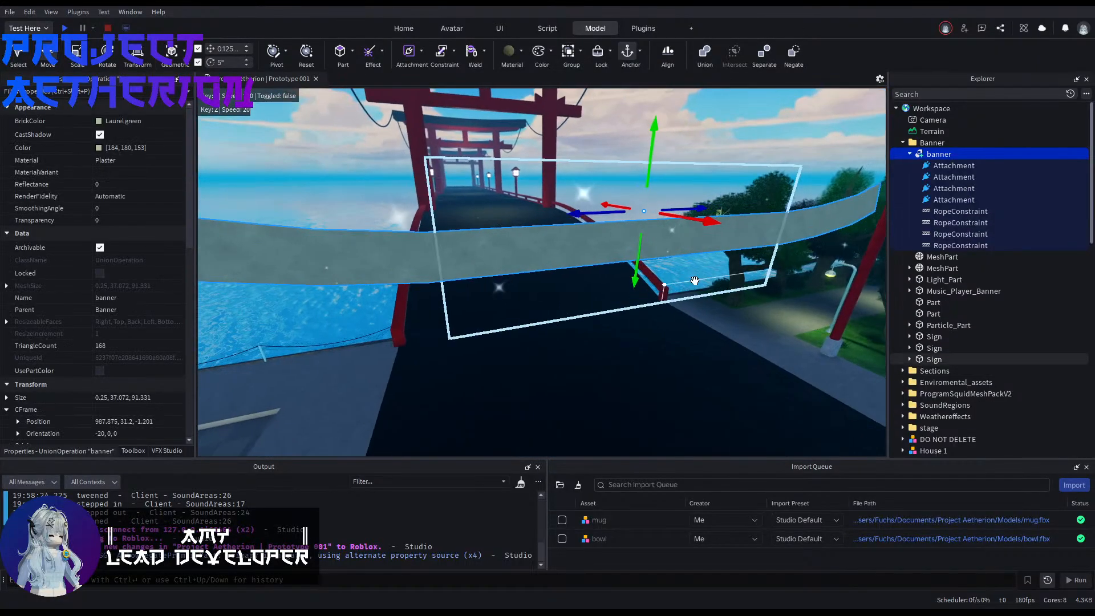
click(903, 142)
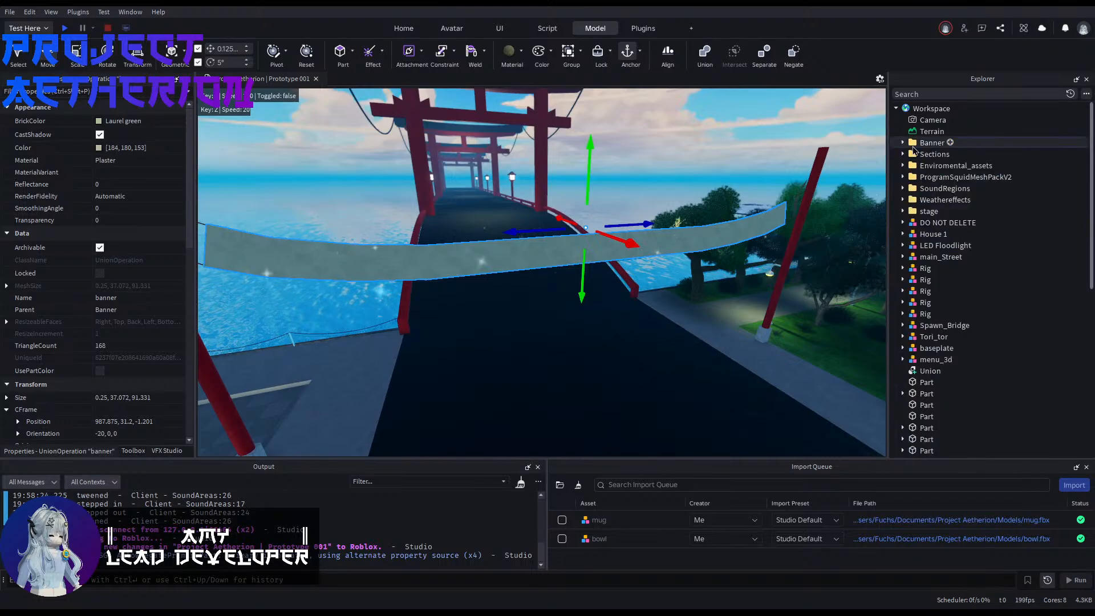
click(931, 143)
key(s)
right_drag(748, 221, 744, 227)
Step: Move the two transparent 0.125, 5, 0.125 pole parts from the Workspace root into the Banner folder
scroll(923, 358, down, 3)
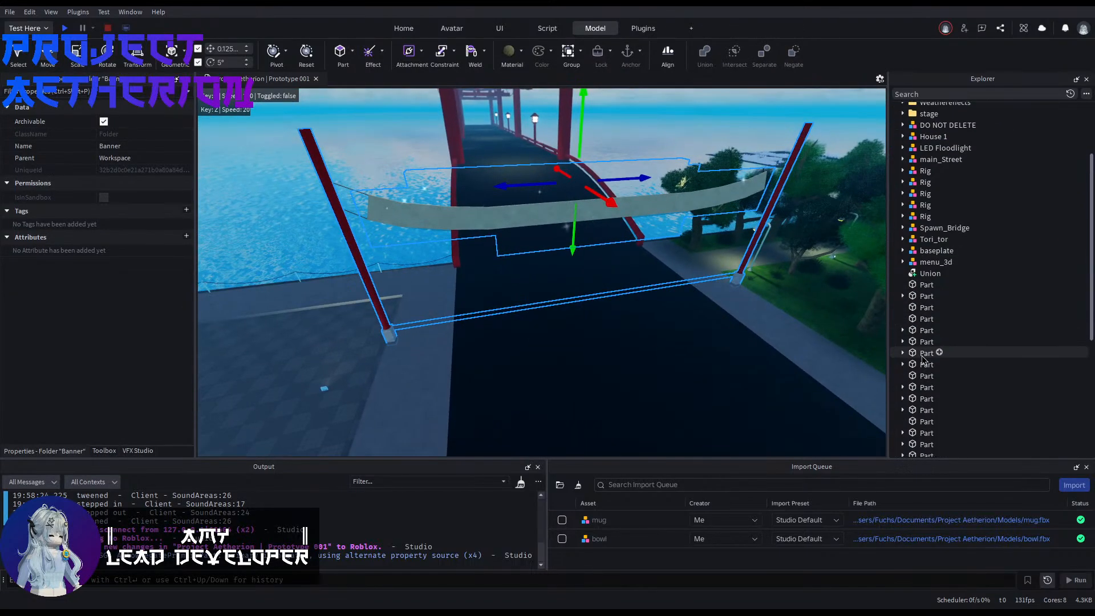
click(919, 333)
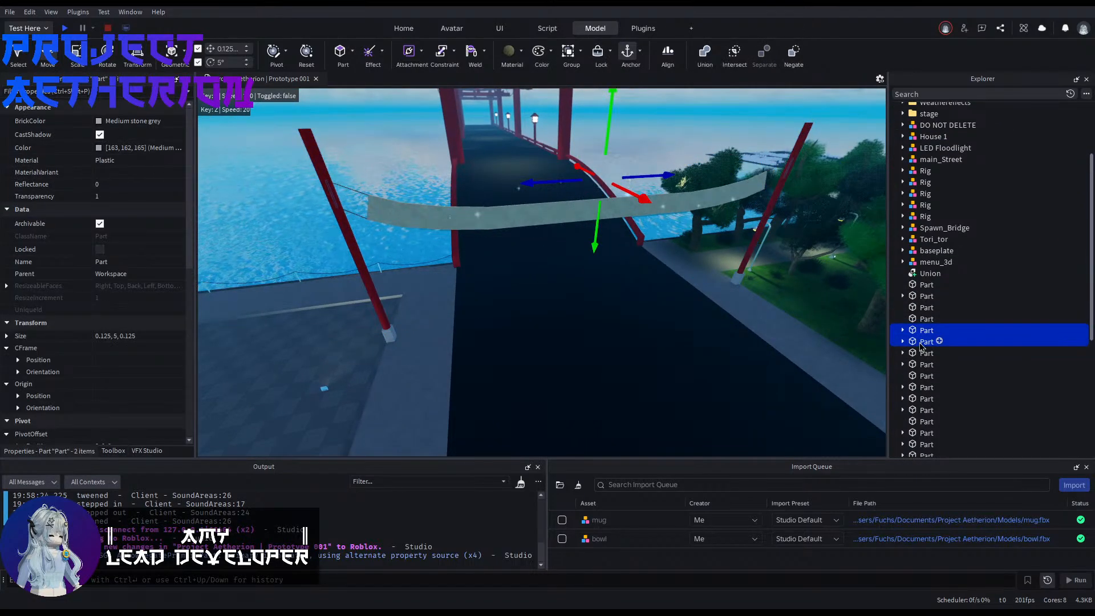
drag(924, 343, 935, 219)
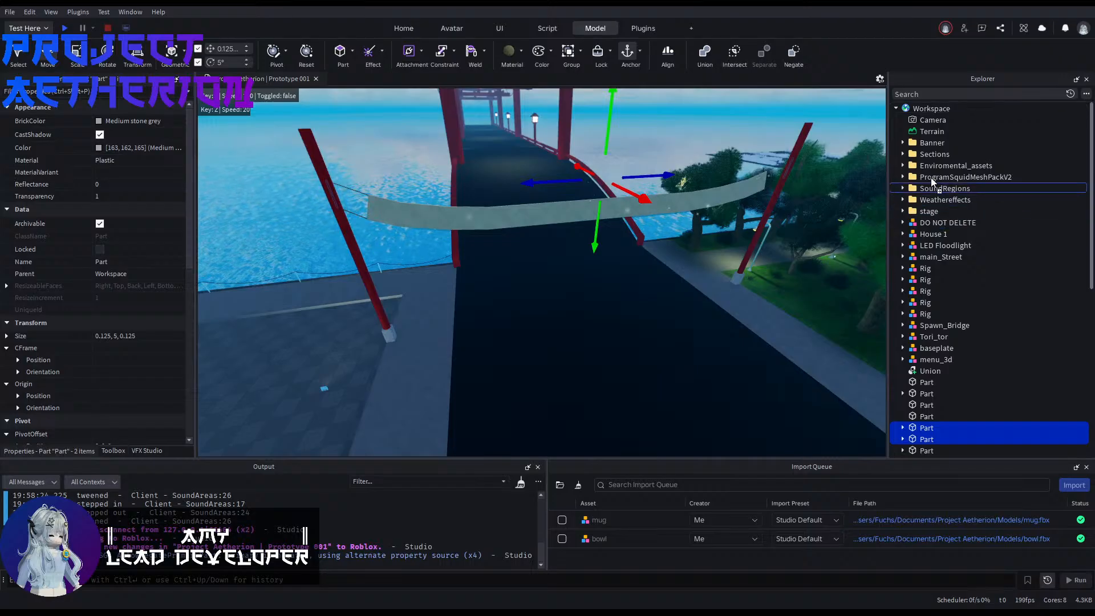
drag(926, 147, 926, 144)
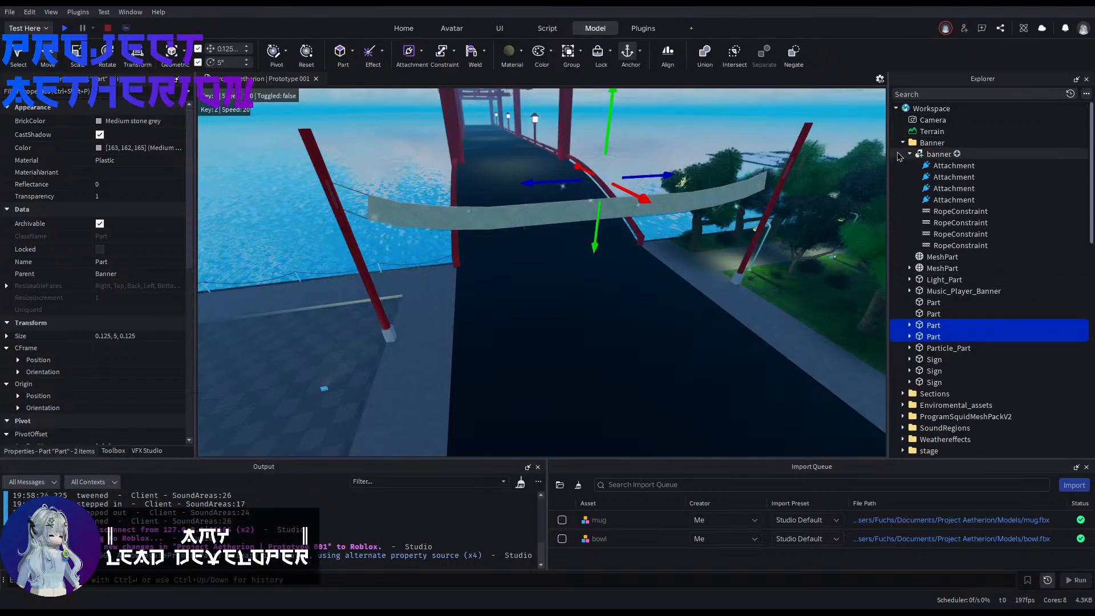
Step: Try to move the whole Banner folder 36.5 studs vertically
click(903, 143)
scroll(795, 238, down, 3)
click(929, 144)
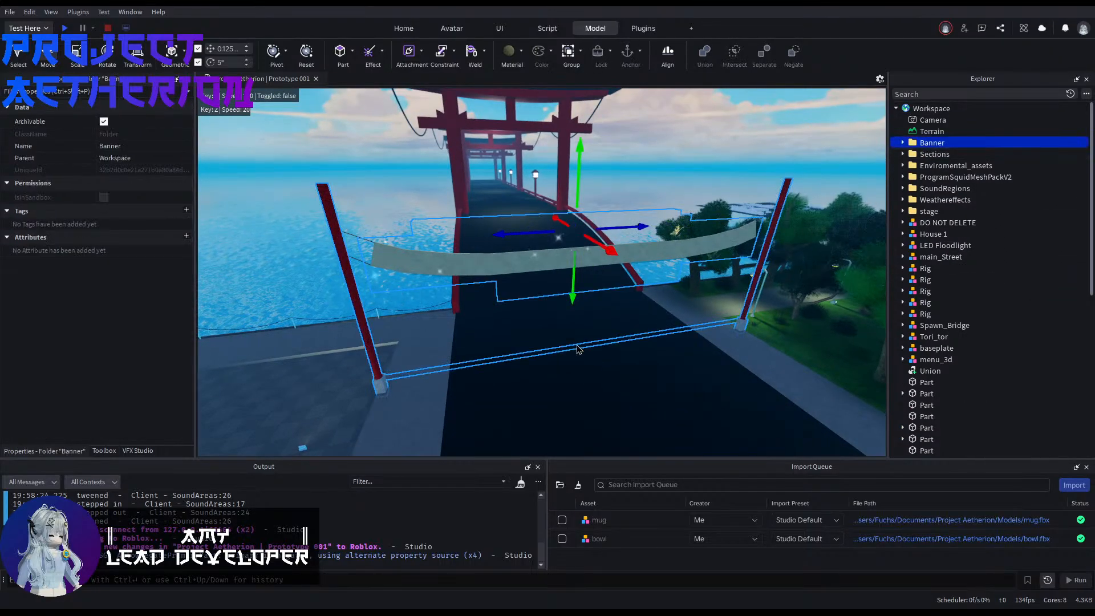
drag(566, 301, 615, 275)
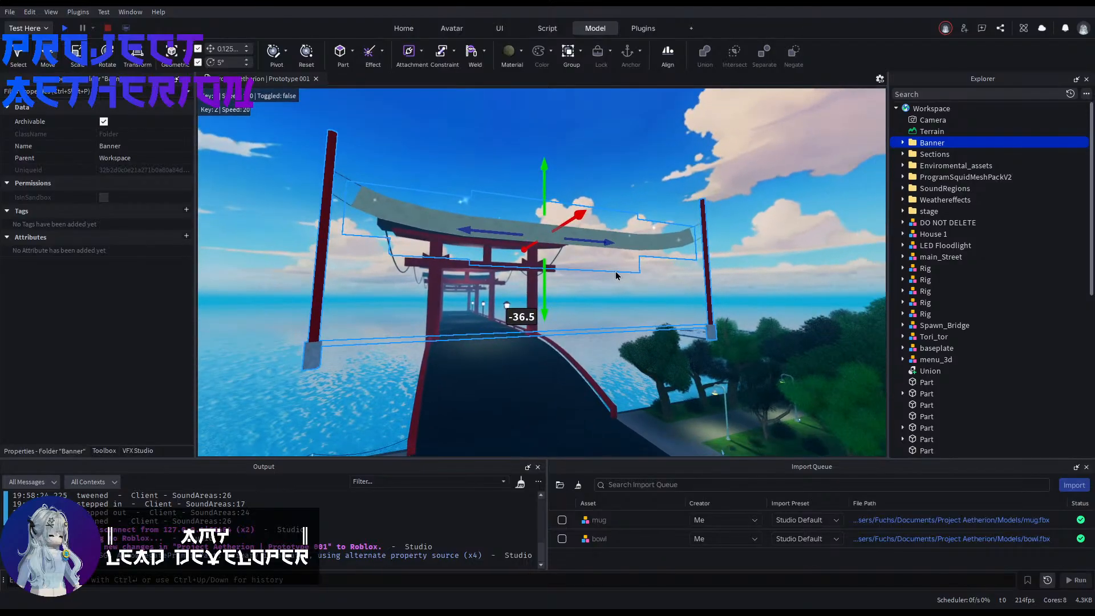
right_drag(616, 275, 572, 290)
key(ctrl+4)
key(e)
key(ctrl+1)
right_drag(398, 253, 391, 272)
key(w)
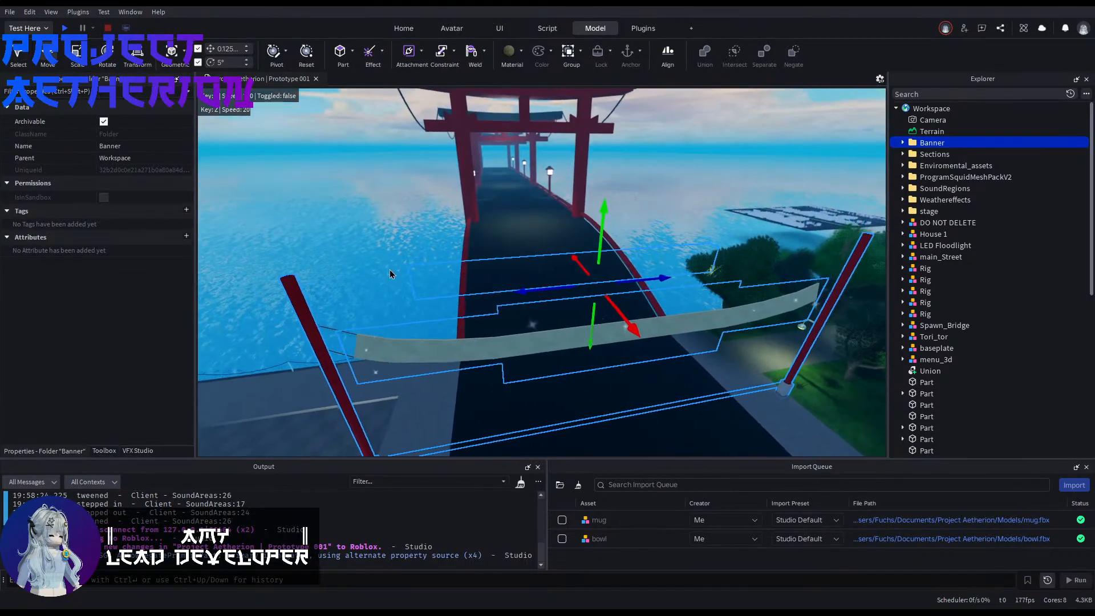
Step: Select Light_Part behind the banner and review its transform and collision properties
click(422, 281)
click(436, 288)
click(464, 285)
key(a)
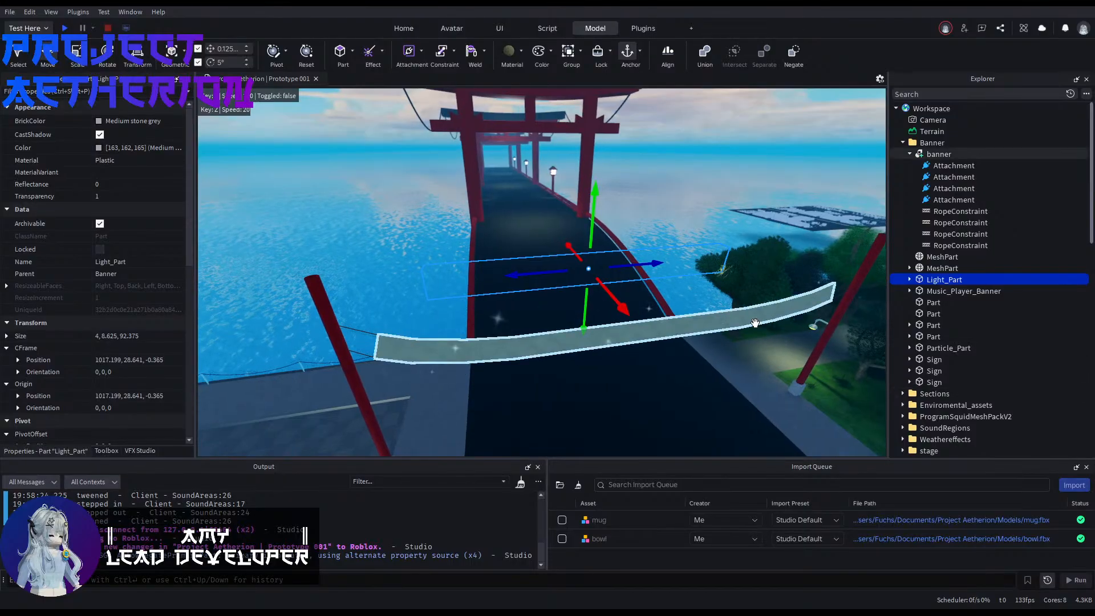
scroll(105, 187, down, 5)
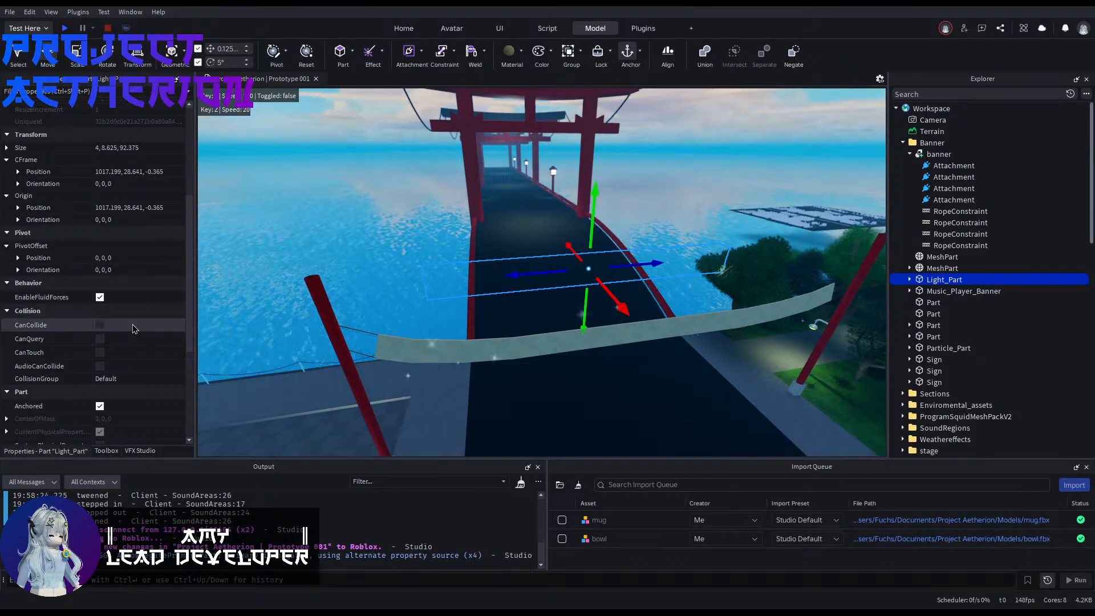
click(398, 286)
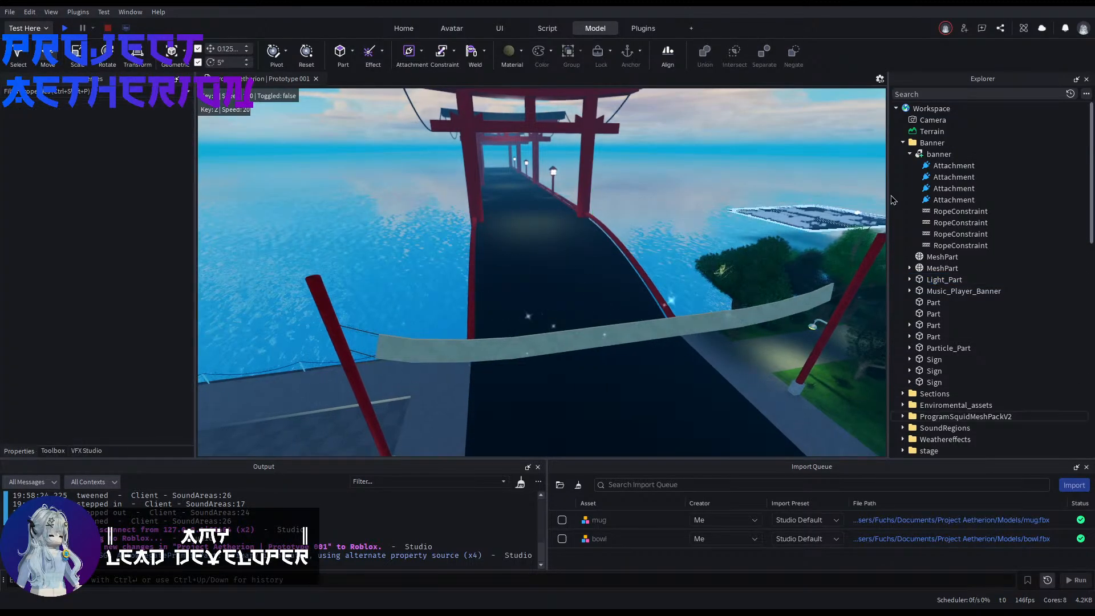
Step: Lock all items inside the Banner folder and test the lock with a box selection across the banner
click(938, 154)
shift+click(934, 291)
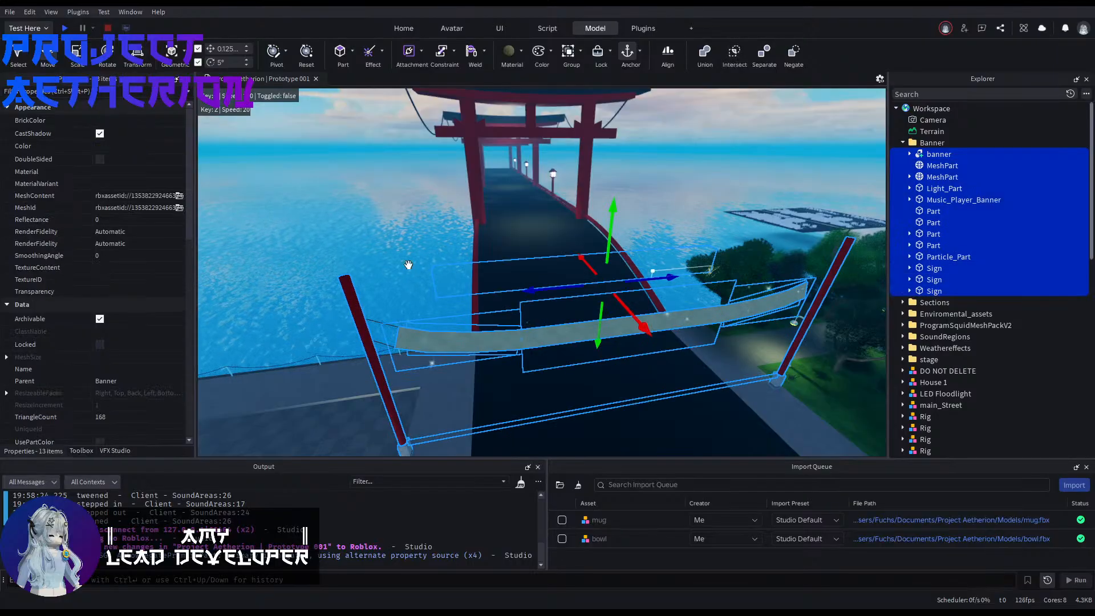
click(258, 254)
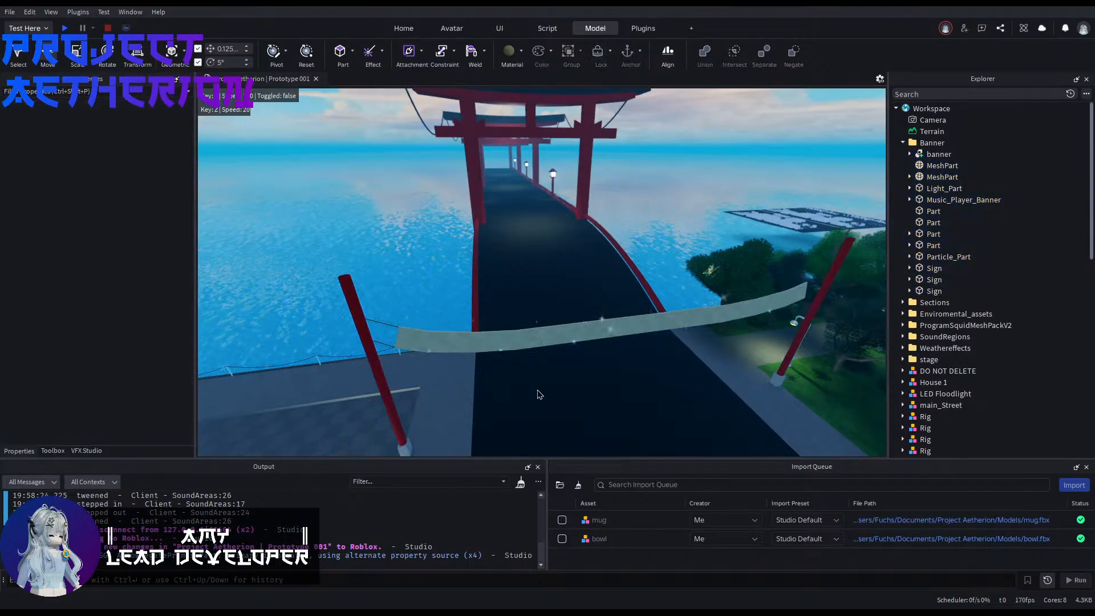
drag(315, 408, 684, 279)
click(314, 196)
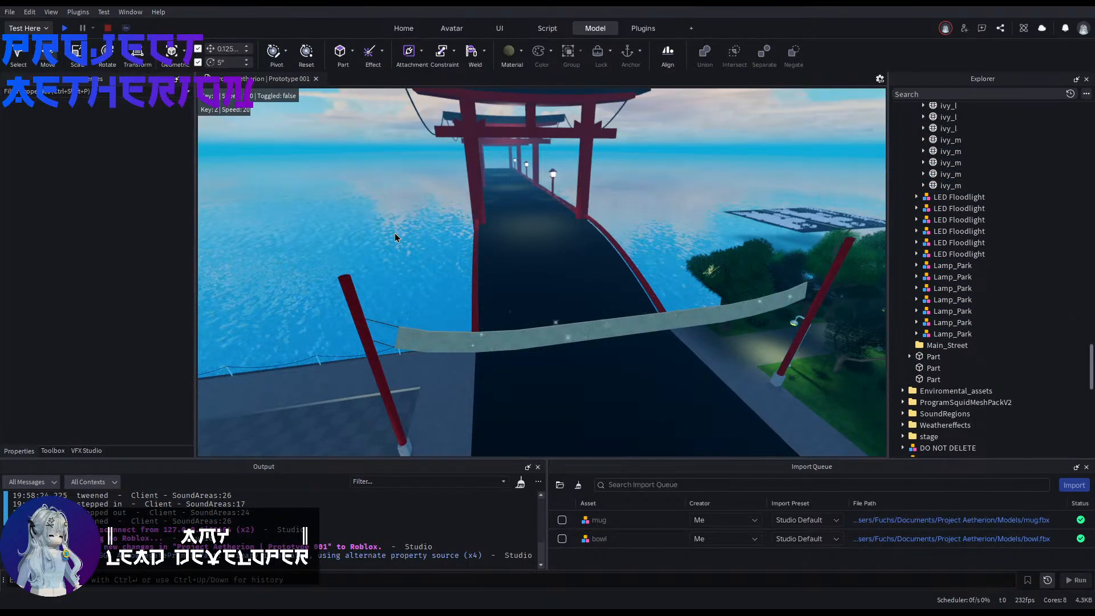
Step: Select one of the park's dark trees to locate its parent enviroment folder in Chill_Plaza, and select that folder
right_drag(395, 235, 514, 249)
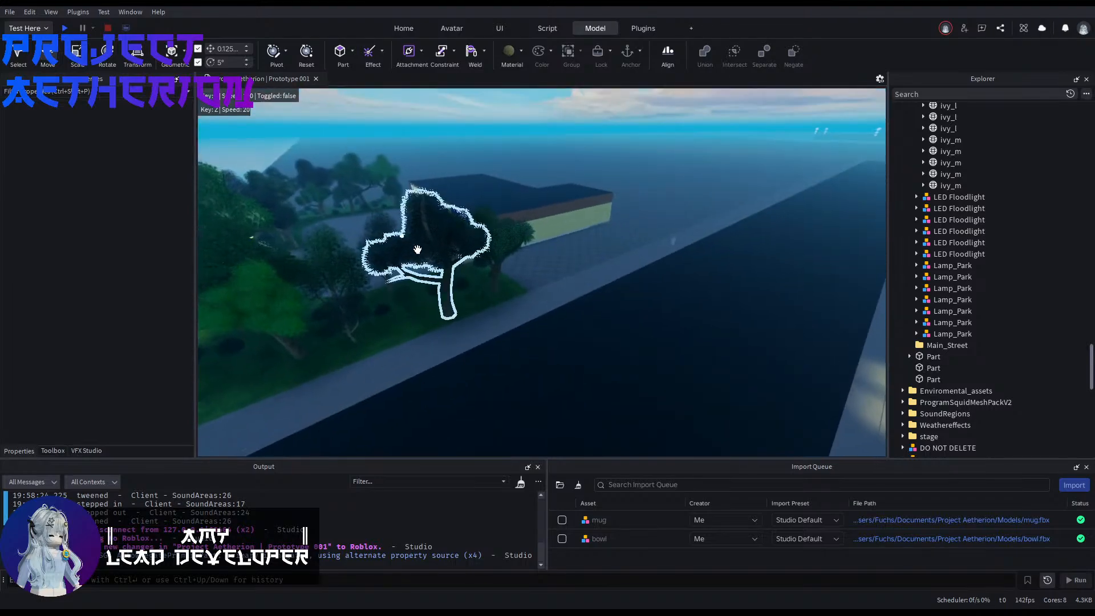
click(416, 249)
right_drag(415, 250, 342, 231)
scroll(962, 277, up, 5)
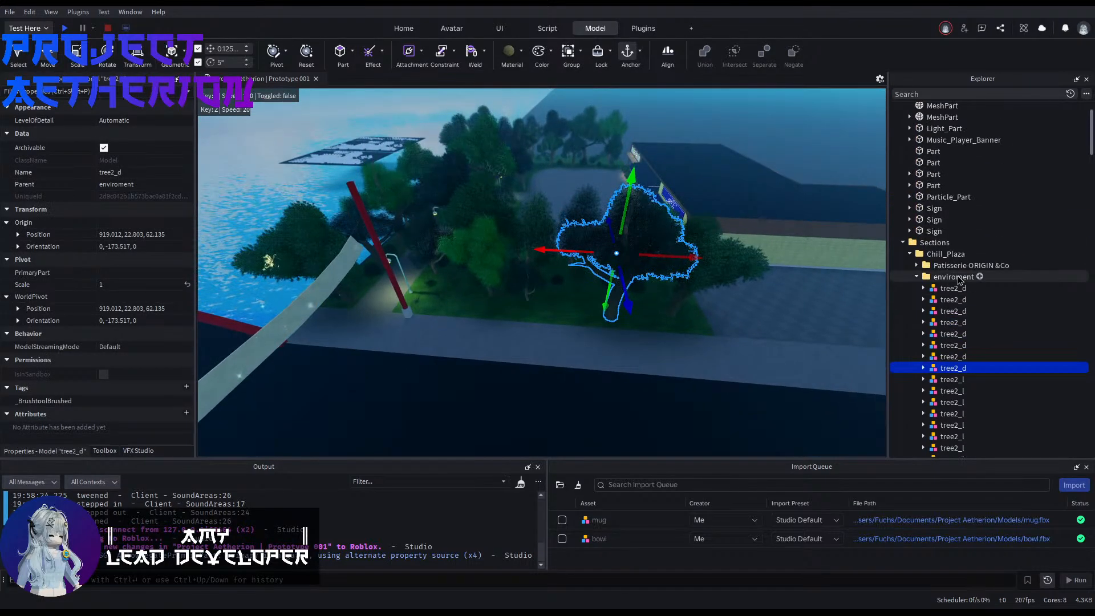
click(938, 280)
key(f)
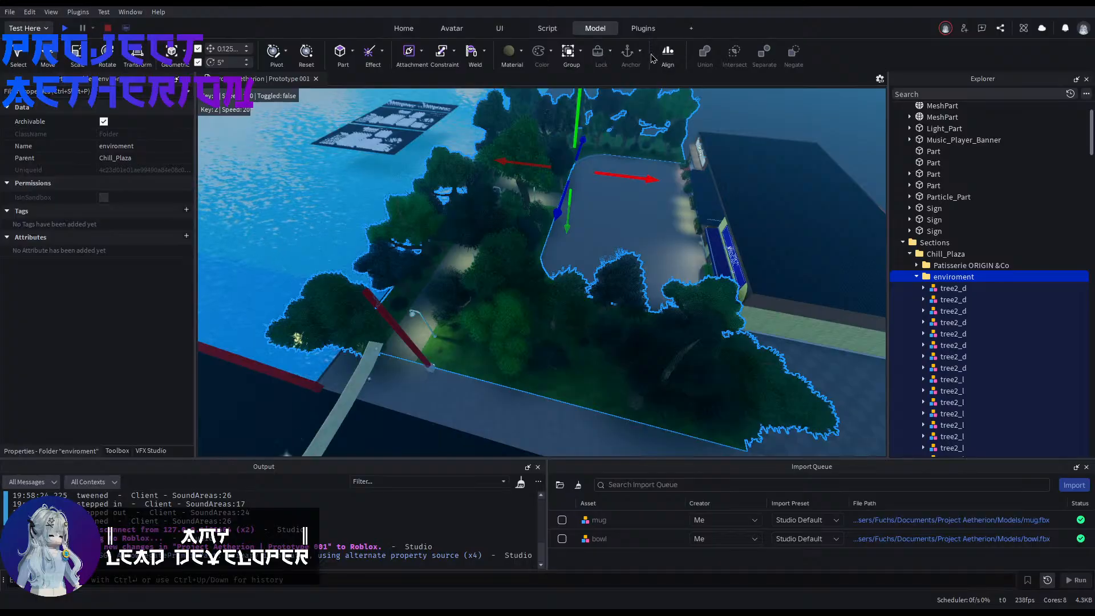
Step: Lock all trees, bushes, grass and other items inside the enviroment folder, and clear the selection
click(932, 290)
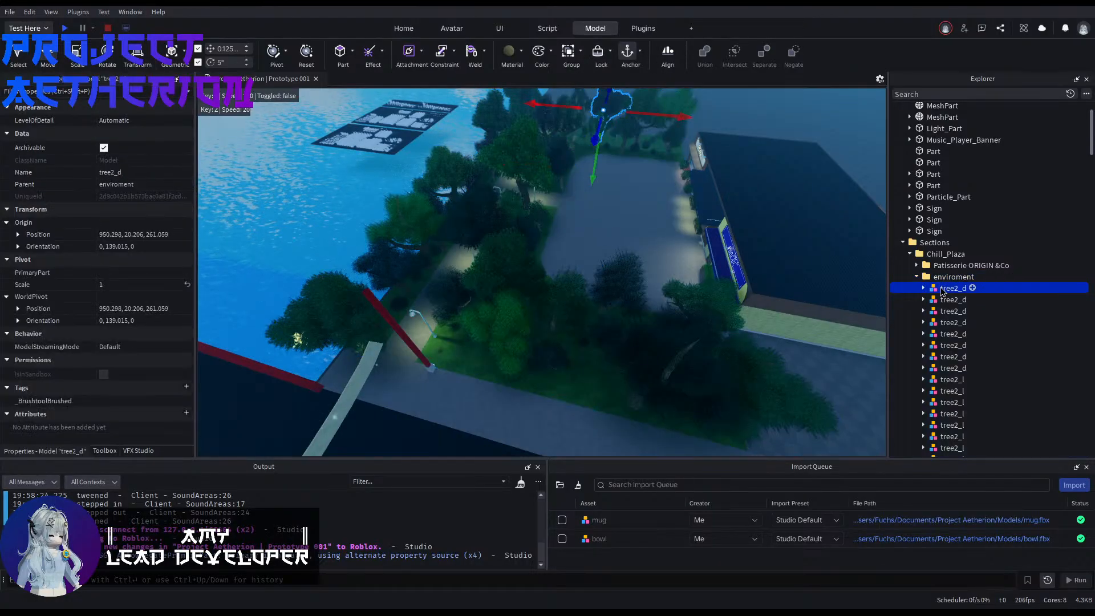
scroll(938, 296, down, 15)
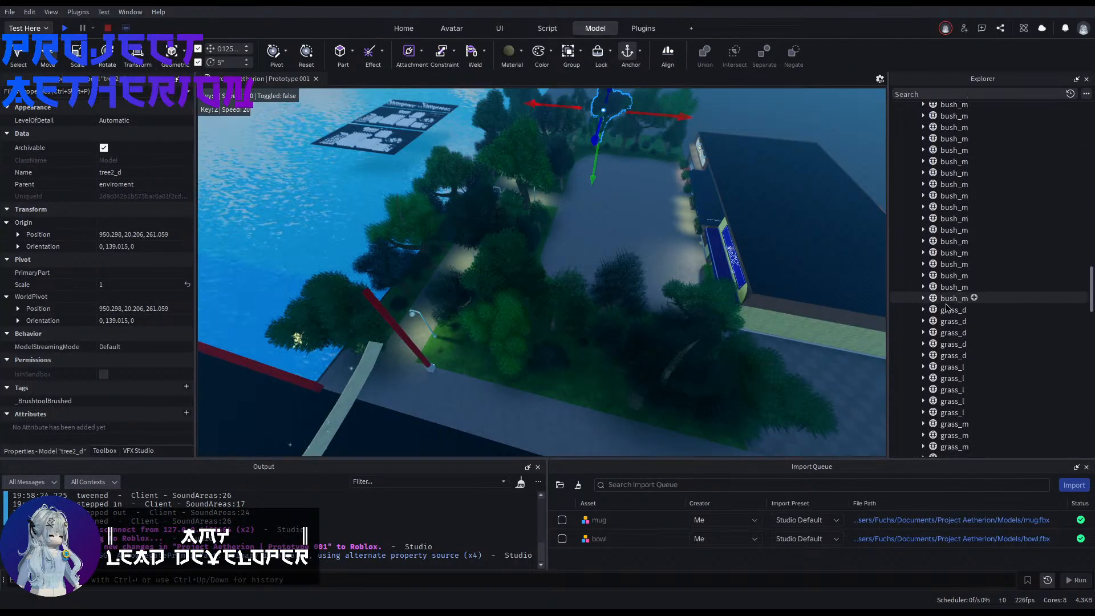
scroll(947, 308, down, 10)
shift+click(945, 349)
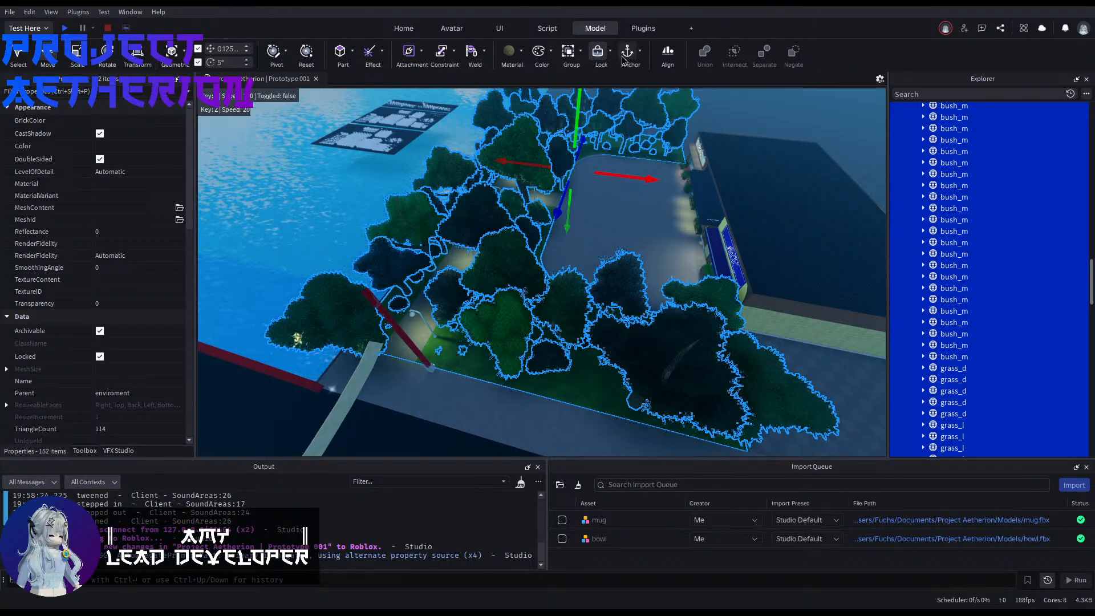
right_drag(658, 184, 658, 183)
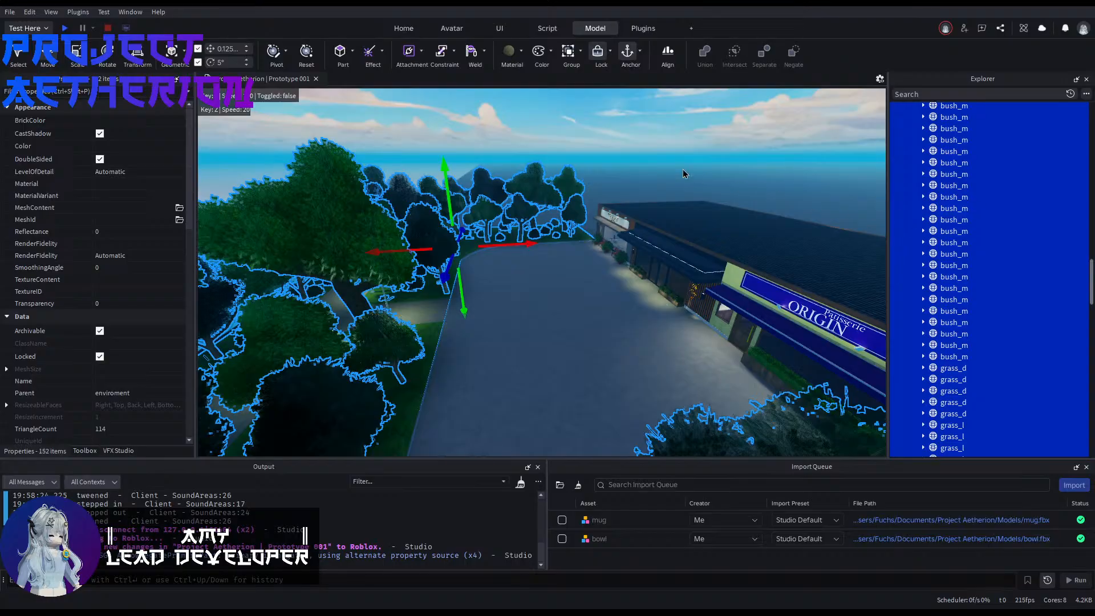
click(623, 121)
scroll(961, 211, up, 10)
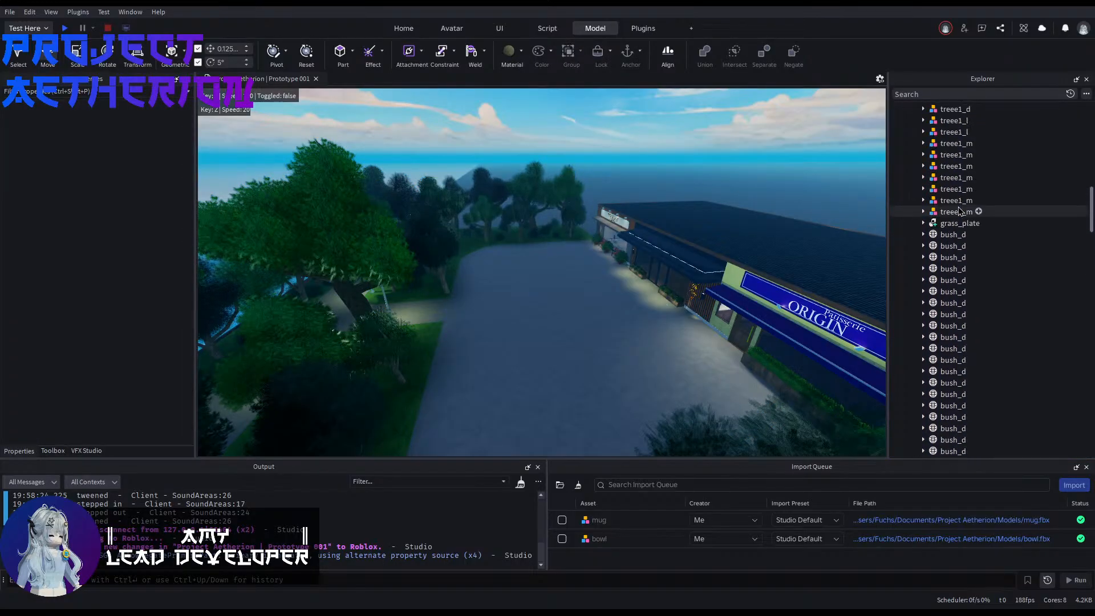
click(668, 169)
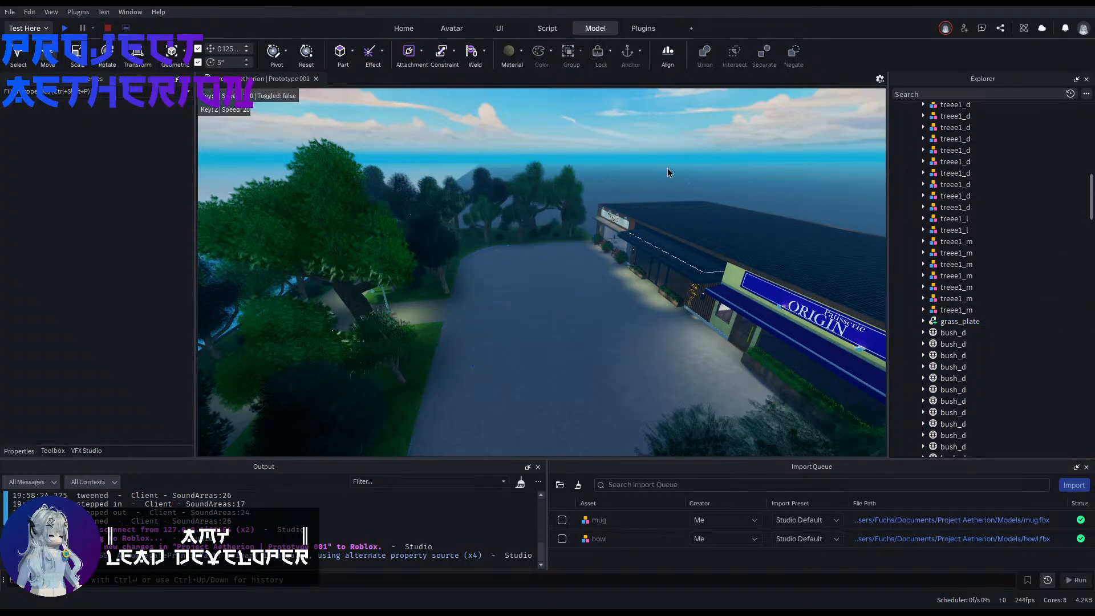
Step: Box-select across the park beside the bridge to check which objects are still unlocked
right_drag(626, 185, 626, 186)
drag(537, 252, 531, 209)
right_drag(531, 208, 531, 208)
key(w)
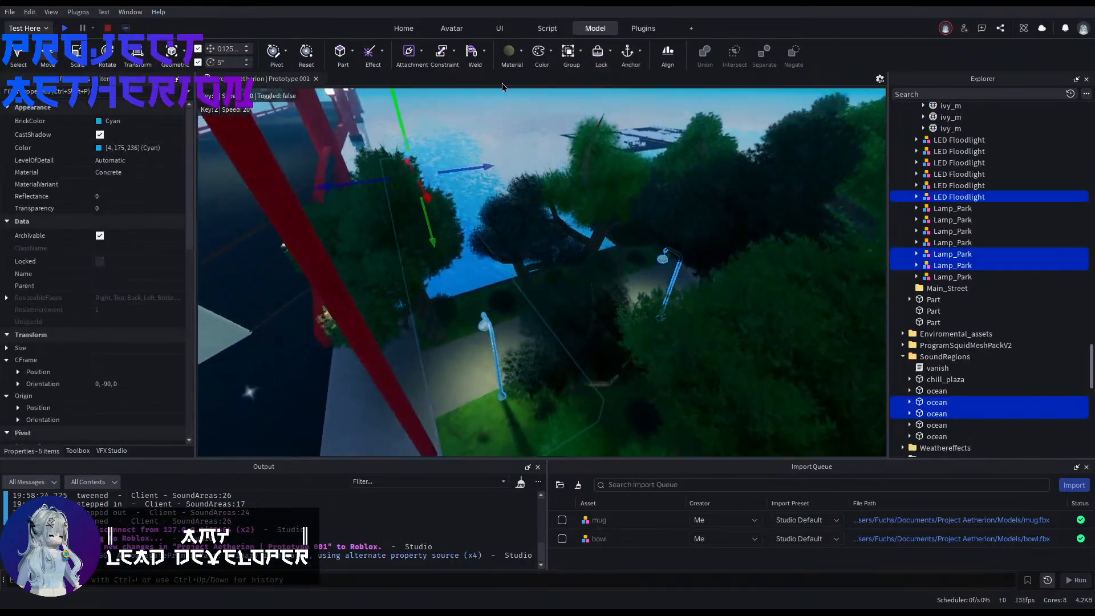
Step: Lock the chill_plaza part and all the ocean parts in the SoundRegions folder
click(539, 176)
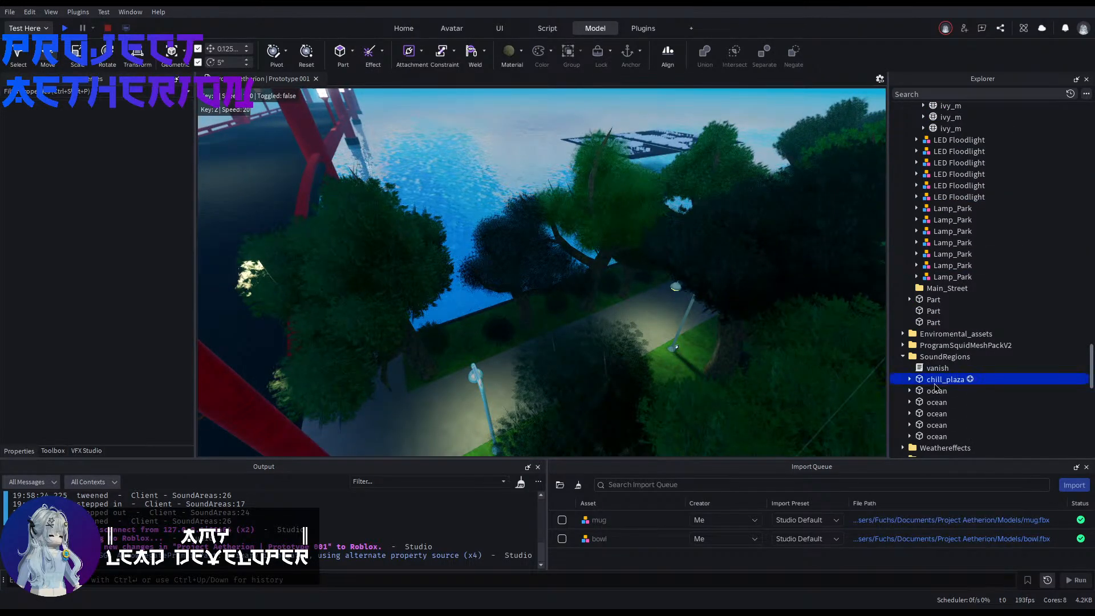
shift+click(937, 436)
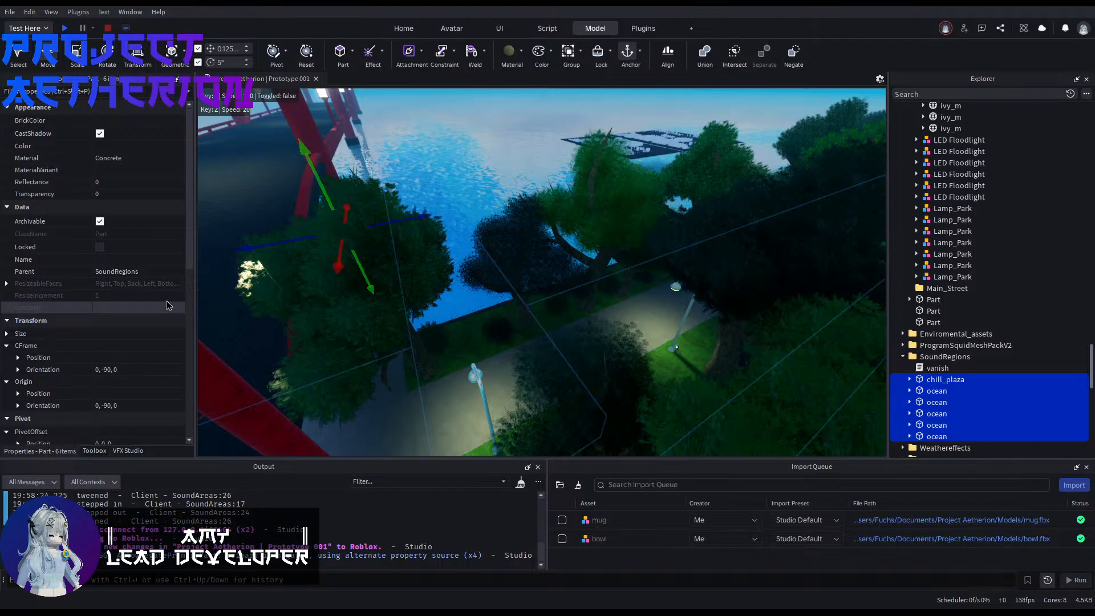
click(456, 167)
Step: Look over the park's trees, lamps and path from above
key(w)
right_drag(516, 167, 416, 183)
right_drag(406, 320, 588, 283)
key(e)
key(w)
key(e)
key(w)
scroll(518, 218, up, 3)
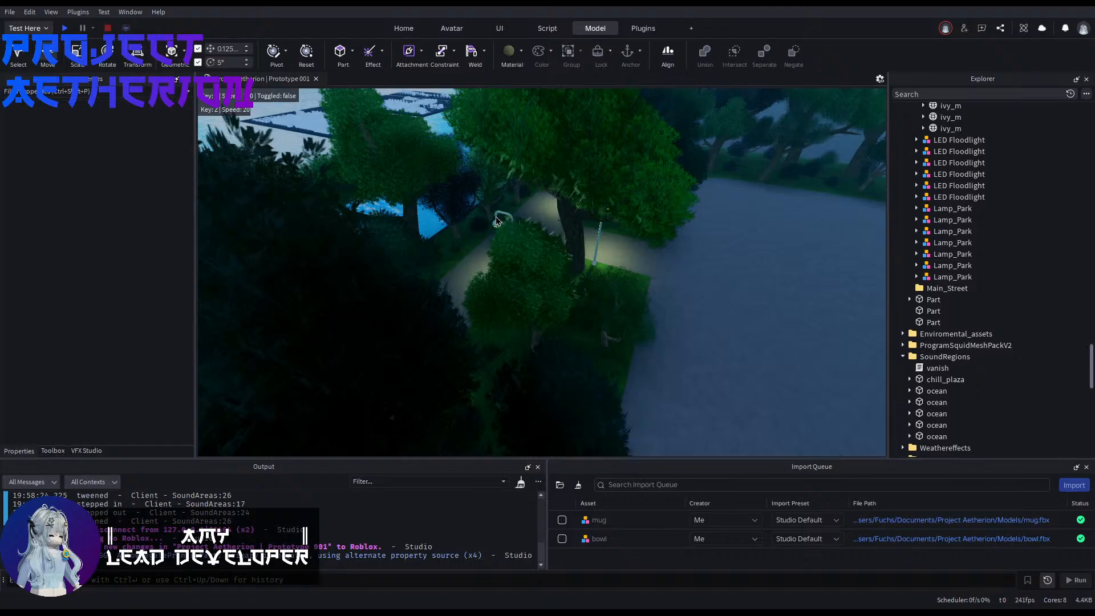
Step: Inspect the rod constraint on the park lamp beside the path, and collapse the enviroment folder
click(495, 216)
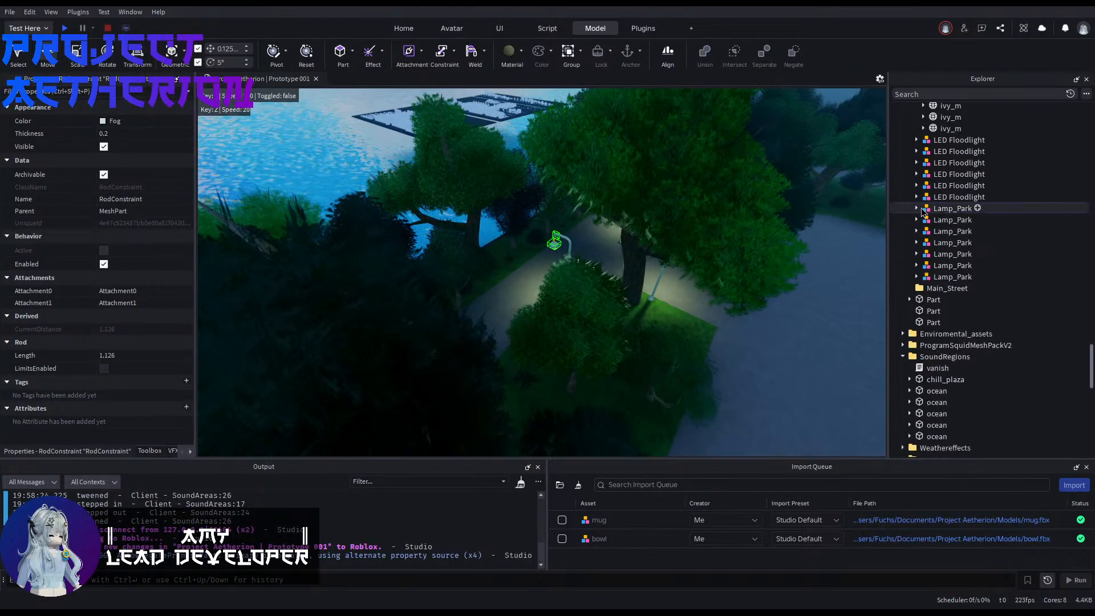
click(924, 208)
click(751, 361)
drag(463, 189, 727, 348)
click(770, 359)
key(d)
right_drag(769, 360, 804, 335)
scroll(978, 188, up, 16)
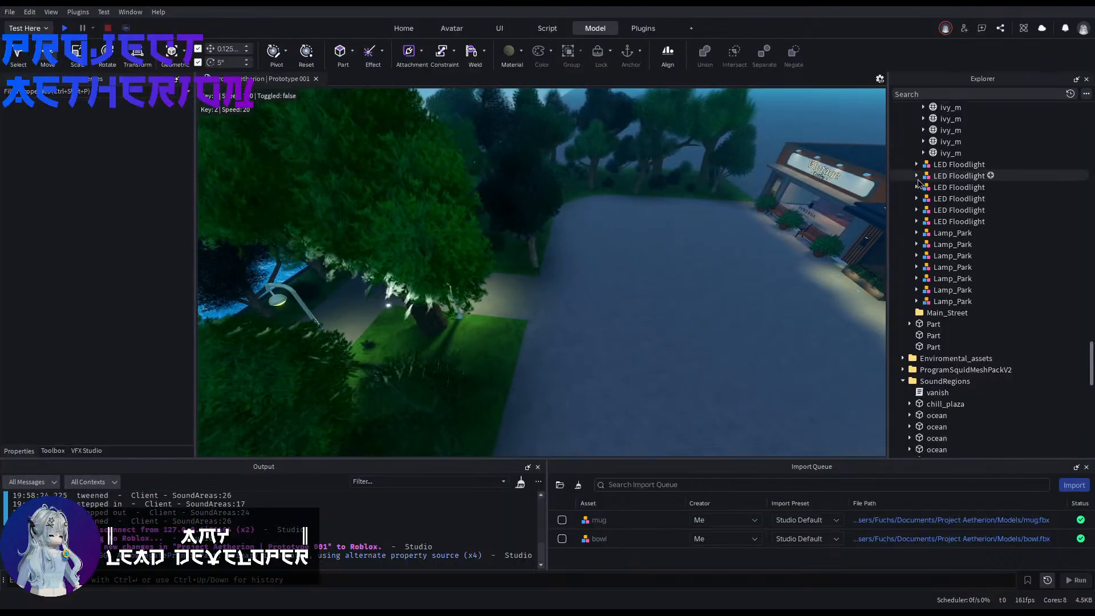
scroll(966, 267, up, 15)
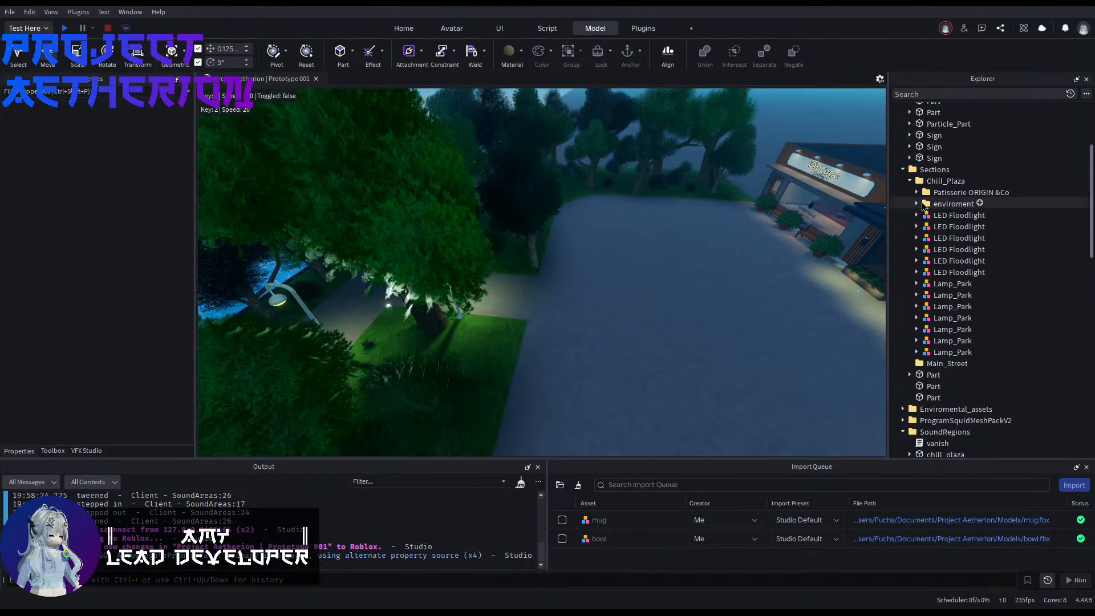
Step: Examine the park path at ground level and the plaza in front of the shops
right_drag(711, 231, 798, 236)
key(w)
key(w)
key(w)
key(w)
key(w)
key(w)
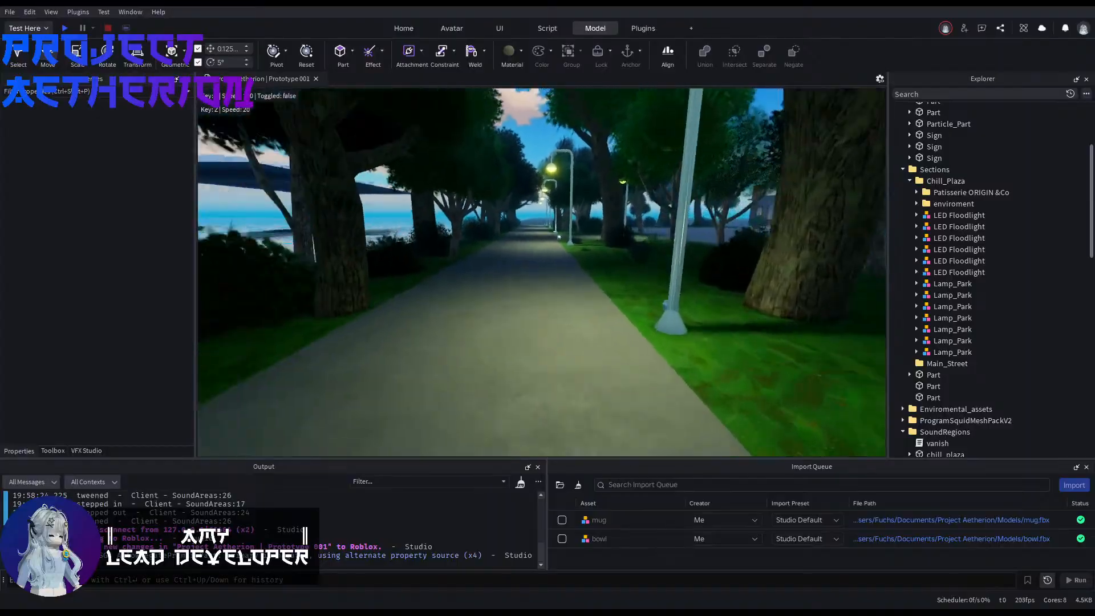
key(w)
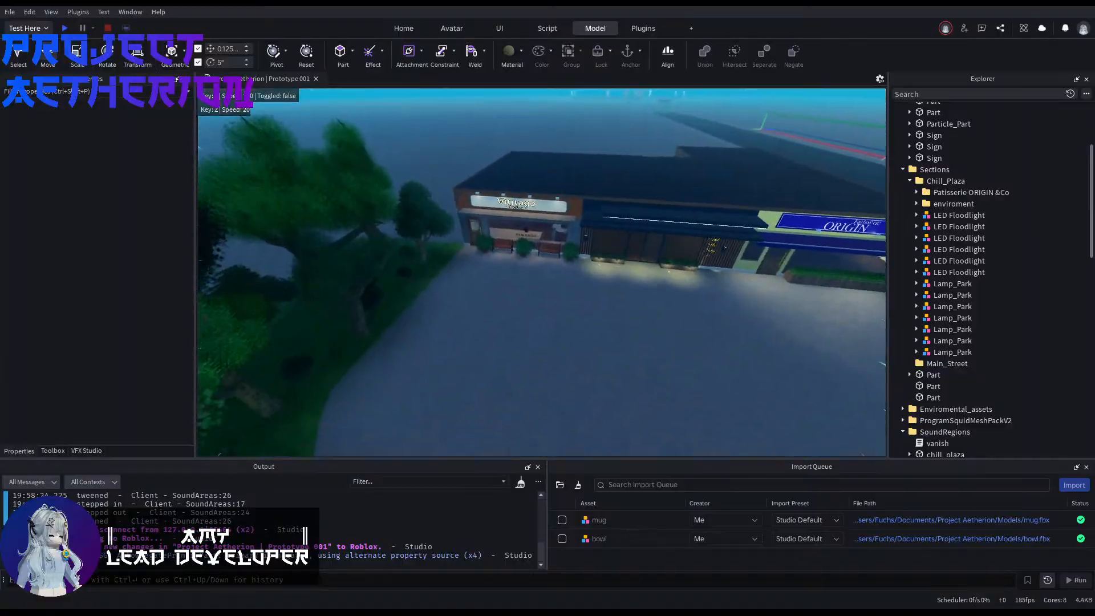
Step: Duplicate the pair of benches outside Vintage Coffee and place the copy along the park path's edge, at X position 994.247
click(555, 256)
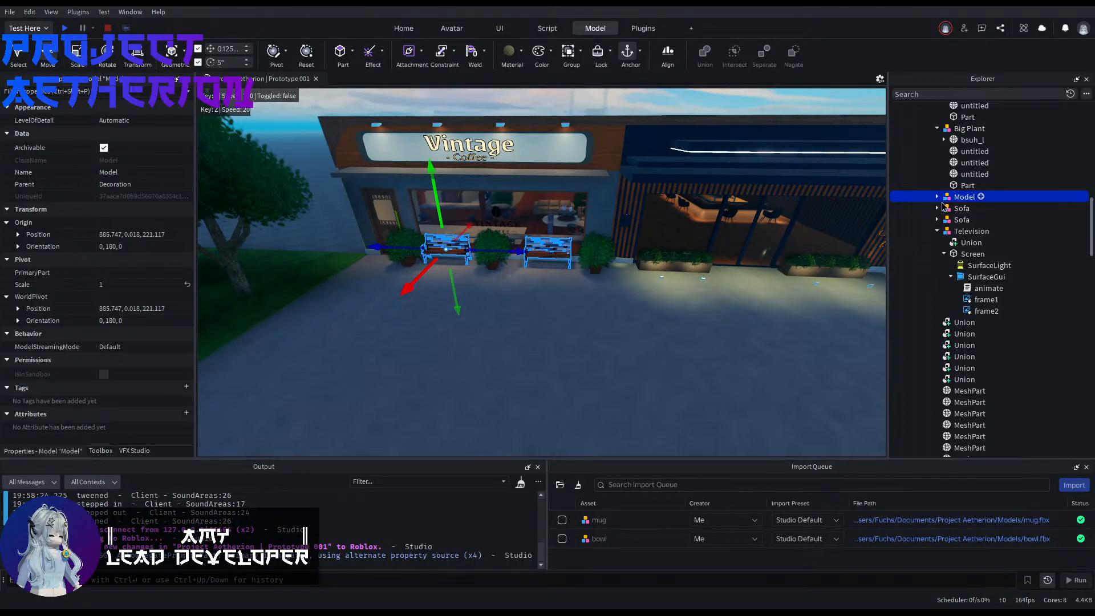
key(ctrl+d)
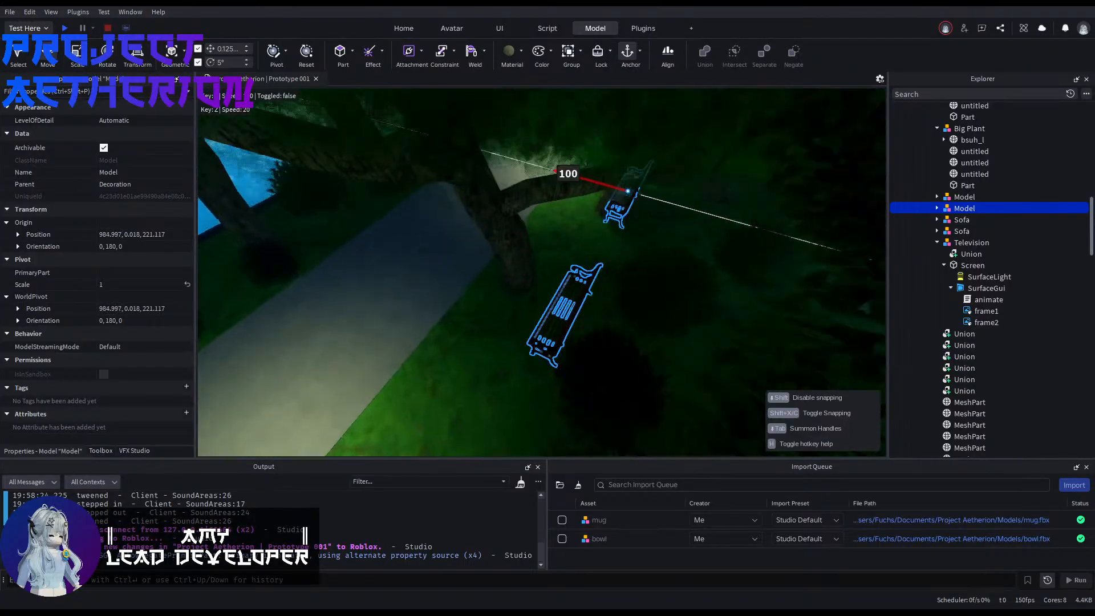
drag(533, 149, 421, 104)
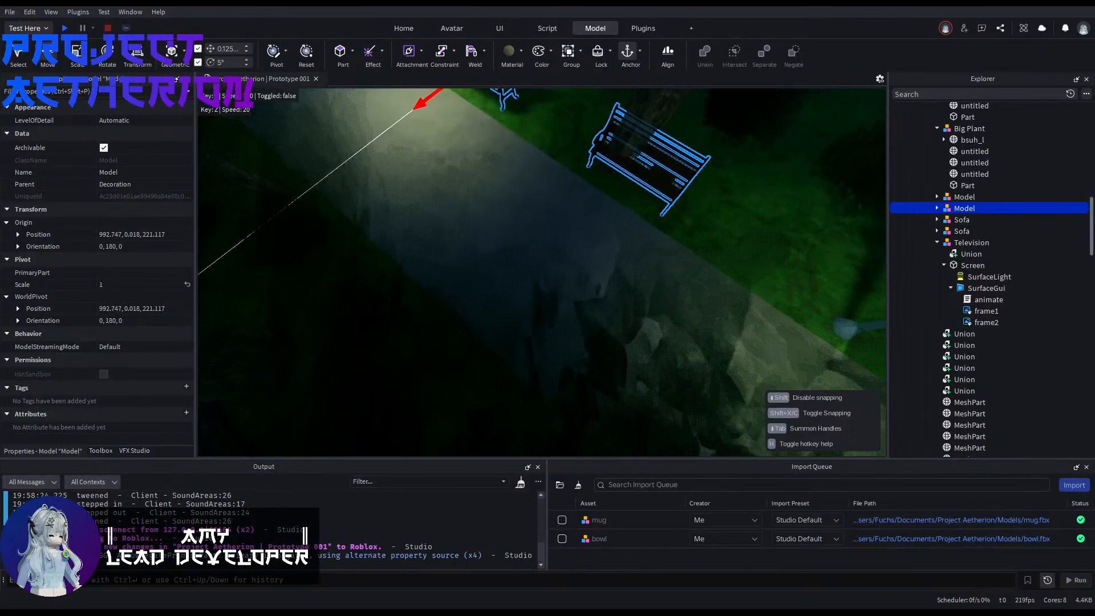
mouse_move(540, 268)
right_down()
mouse_move(588, 234)
mouse_move(501, 234)
mouse_move(558, 268)
right_up()
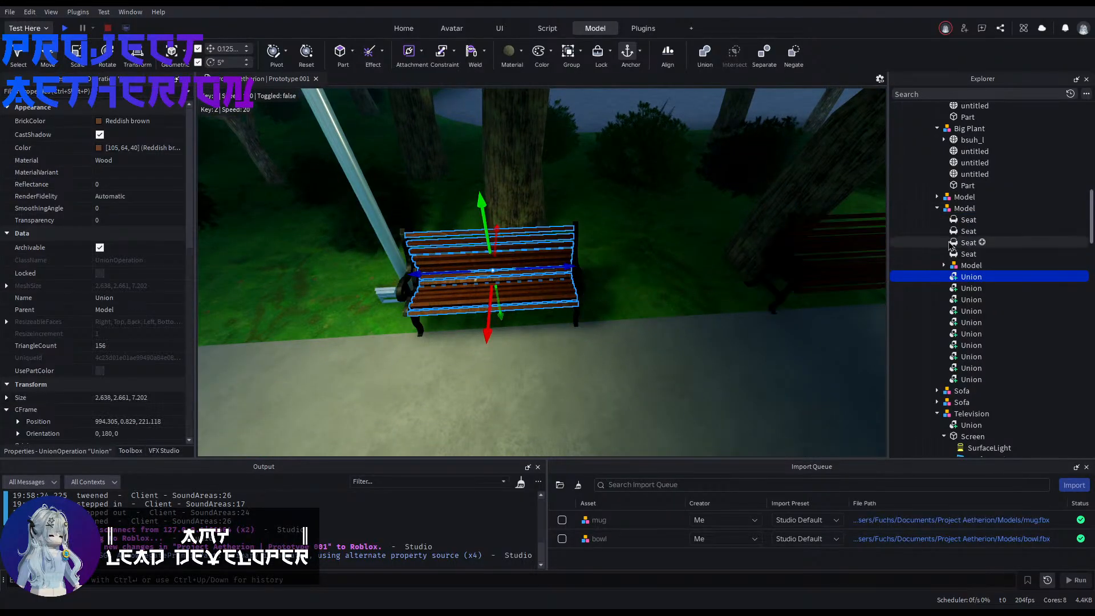
Step: Try moving the nested bench model about 8.875 studs along the path by itself, and undo the move
key(f)
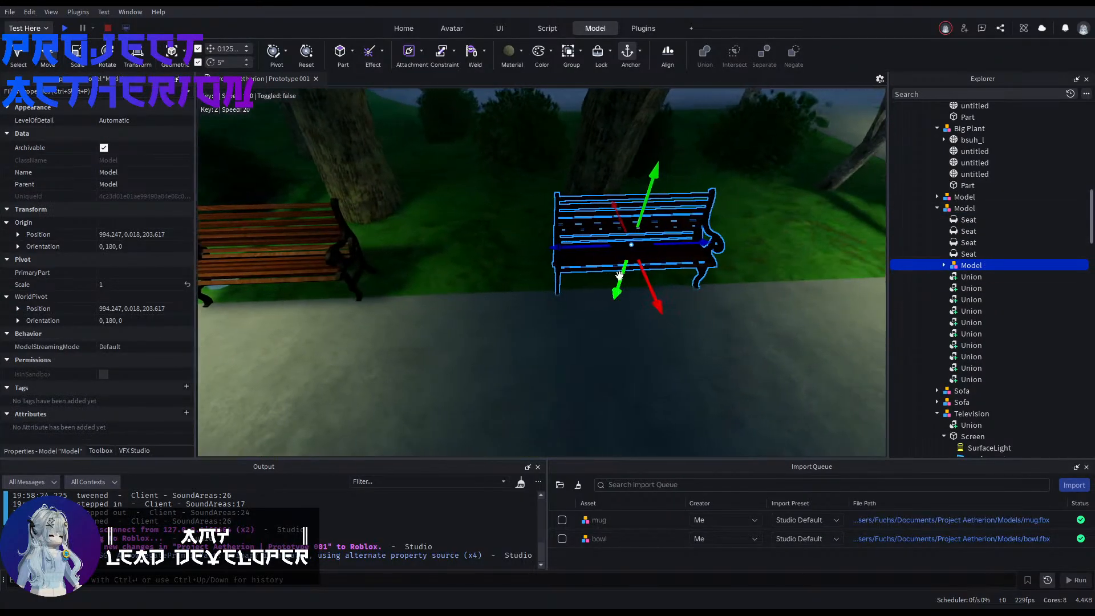
drag(544, 255, 528, 249)
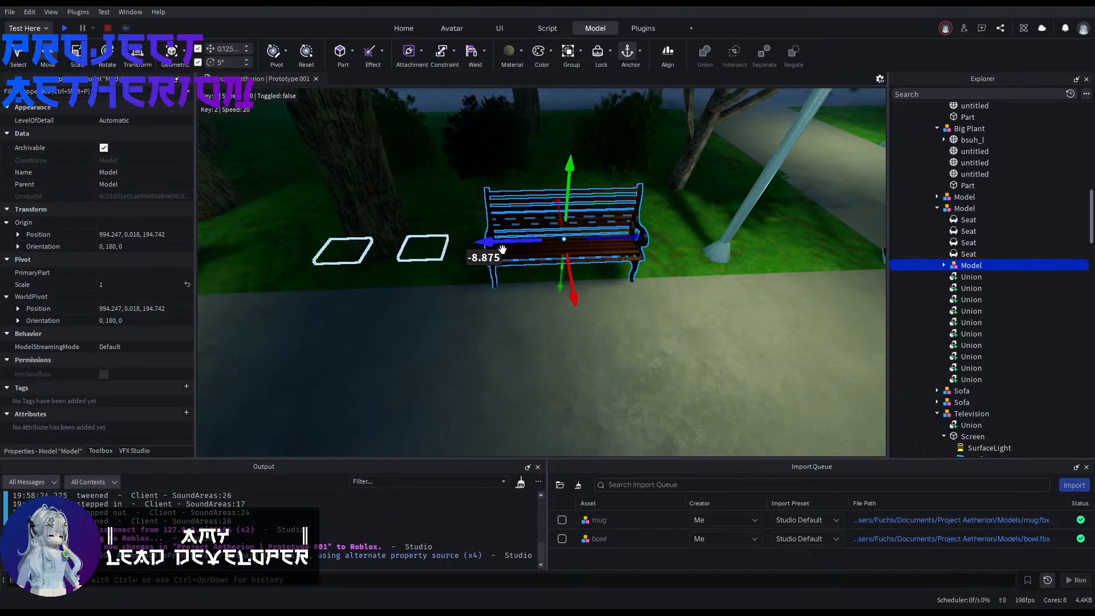
click(964, 208)
key(f)
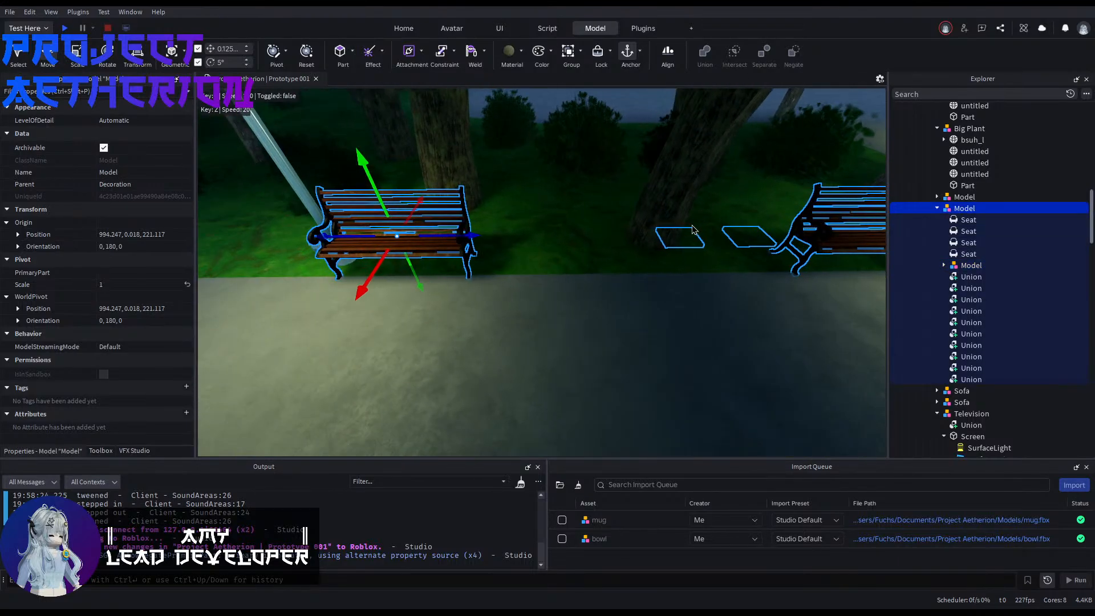
key(ctrl+z)
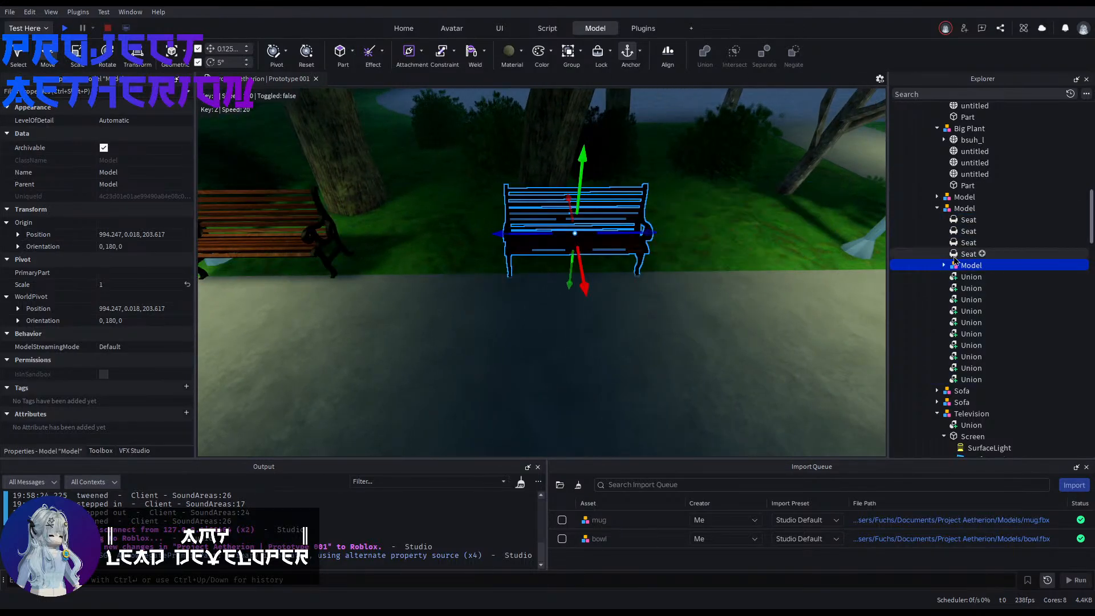
Step: Move the nested bench model together with its two seats about 10 studs along the path towards the lamp
shift+click(966, 222)
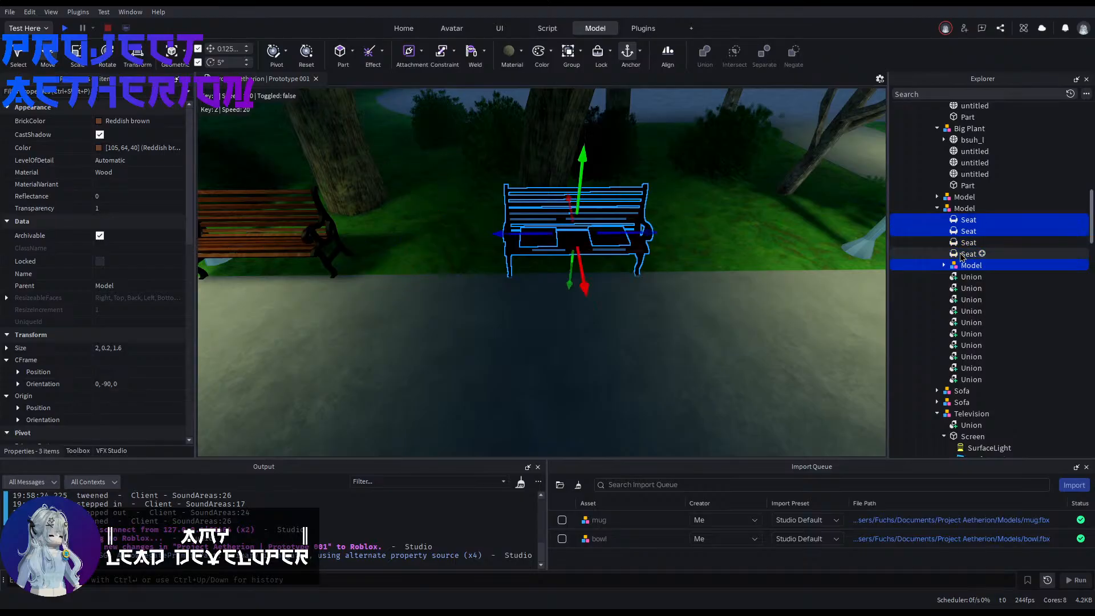
drag(492, 234, 493, 234)
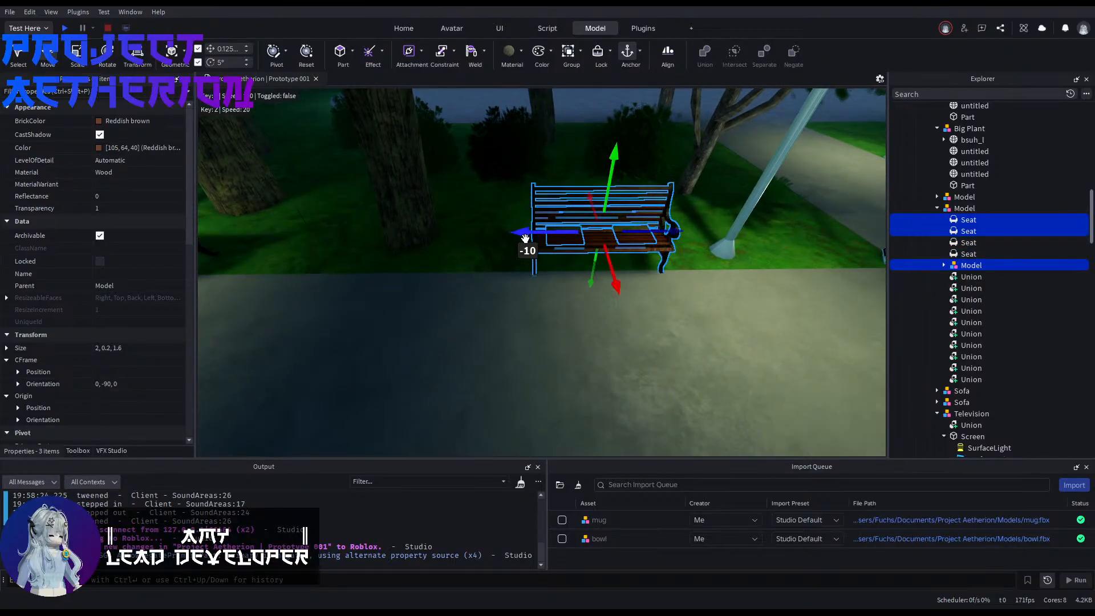
key(a)
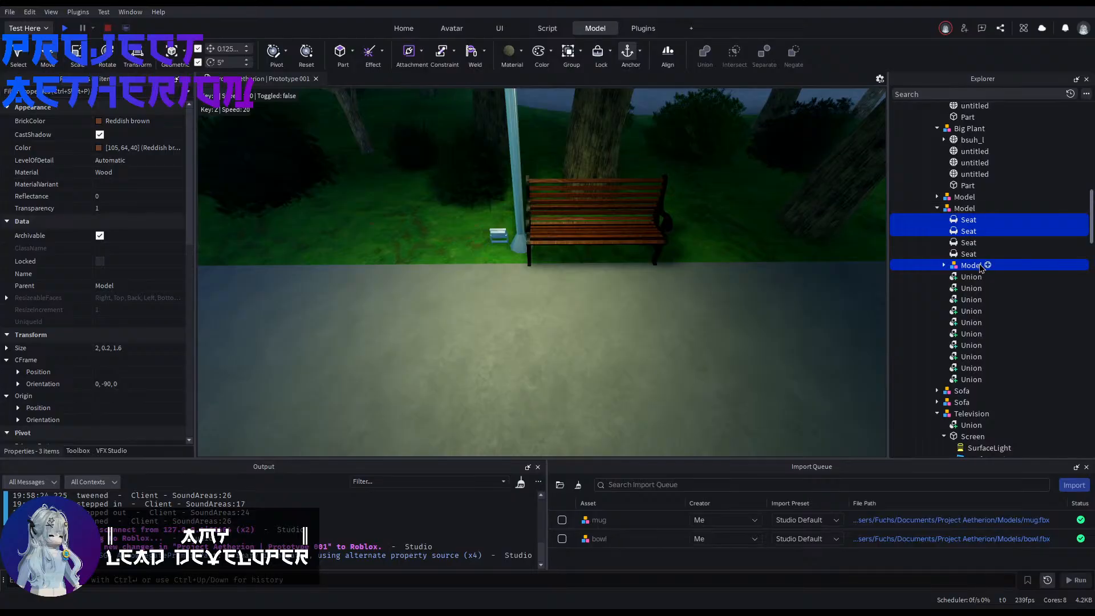
Step: Select the other bench's ten unions with its two matching seats and shift them along the path towards the neighbouring lamp
shift+click(963, 379)
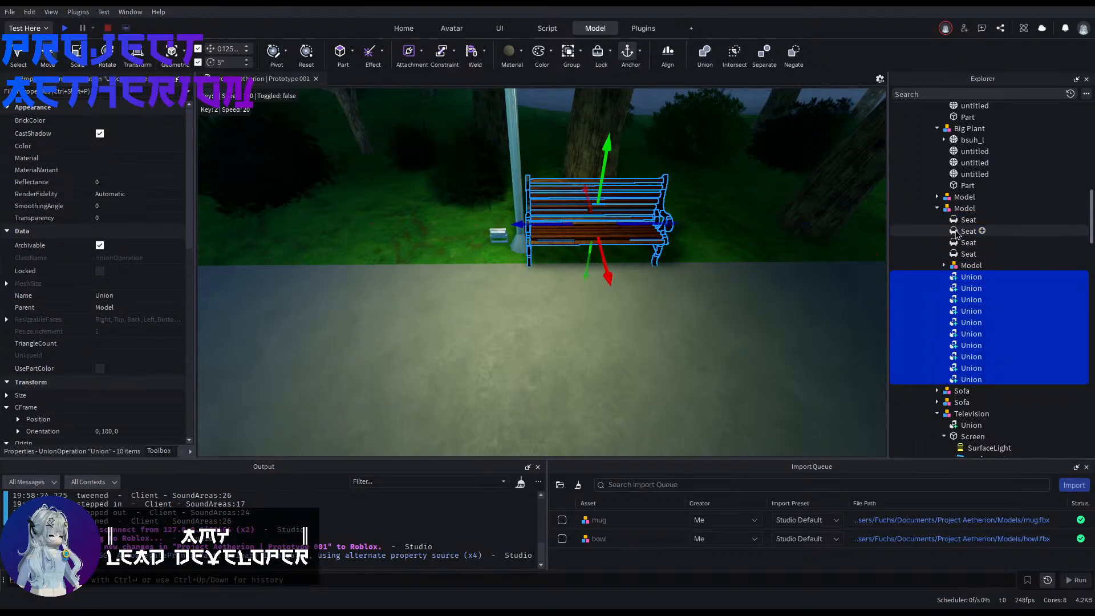
right_drag(875, 246, 925, 228)
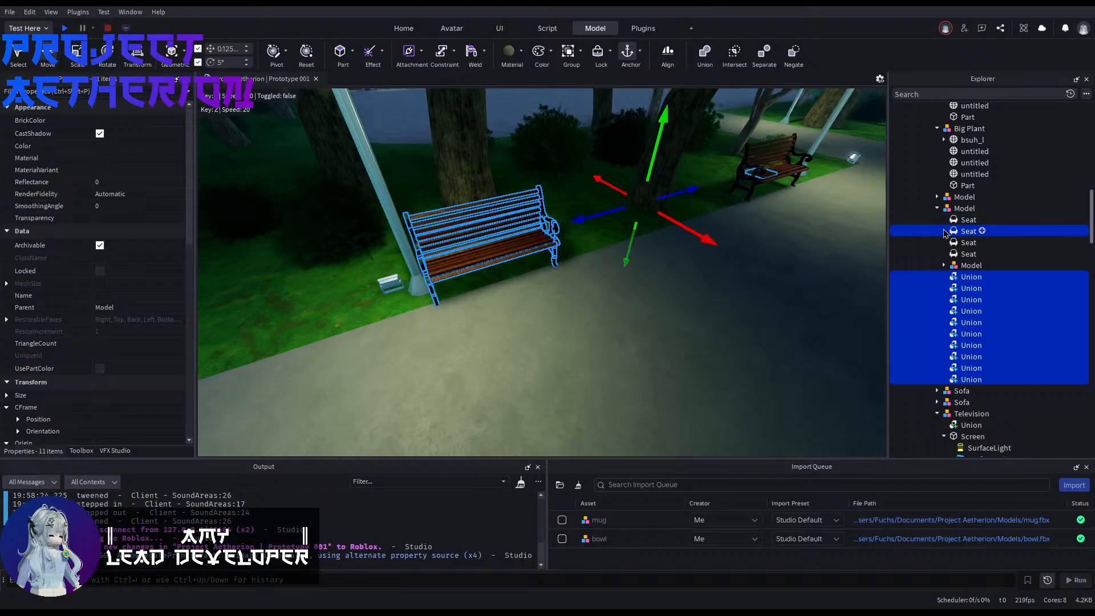
ctrl+click(942, 256)
right_drag(625, 231, 590, 228)
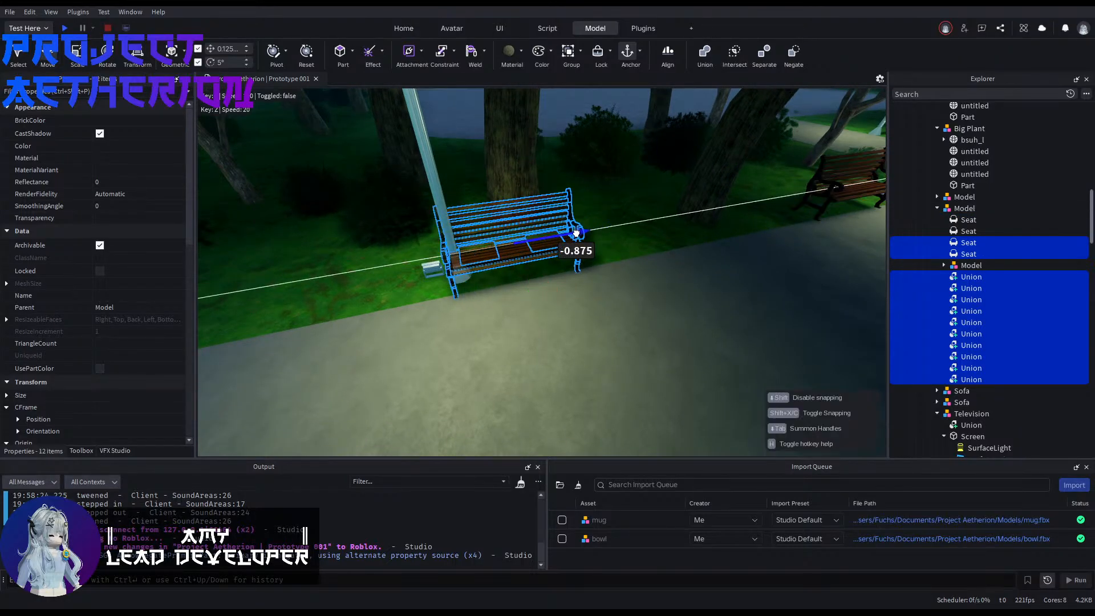
drag(576, 232, 552, 231)
click(562, 290)
Step: Duplicate the spaced bench pair and move the copy about 105 studs farther along the park path, between the lamps
key(w)
right_drag(562, 291, 613, 289)
click(498, 379)
key(f)
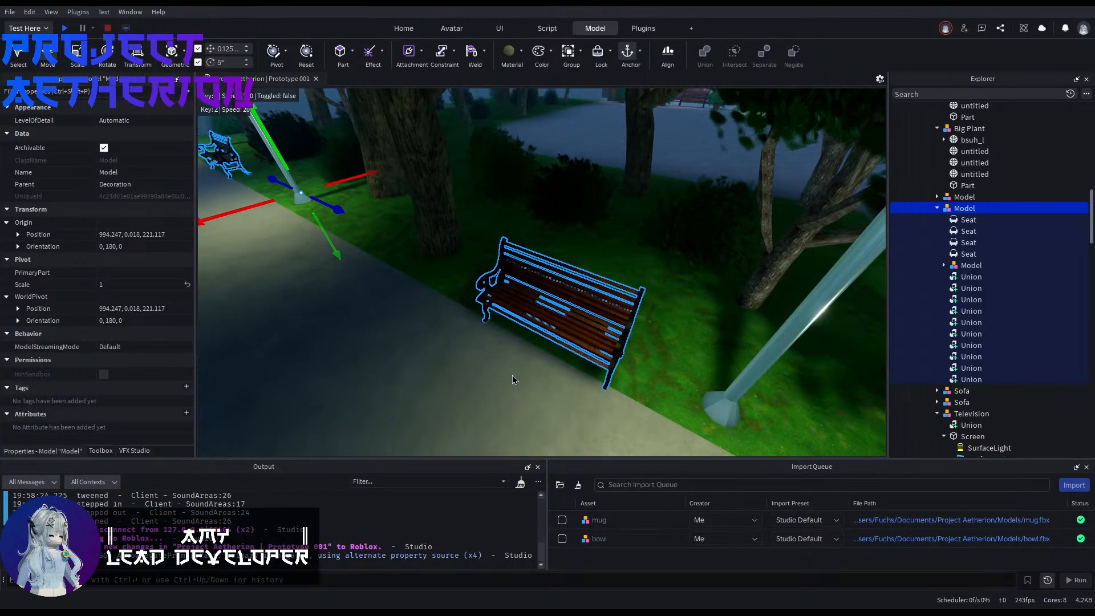
key(ctrl+d)
drag(338, 210, 352, 252)
mouse_move(351, 252)
right_down()
mouse_move(274, 228)
mouse_move(342, 251)
right_up()
key(Tab)
right_drag(627, 310, 667, 327)
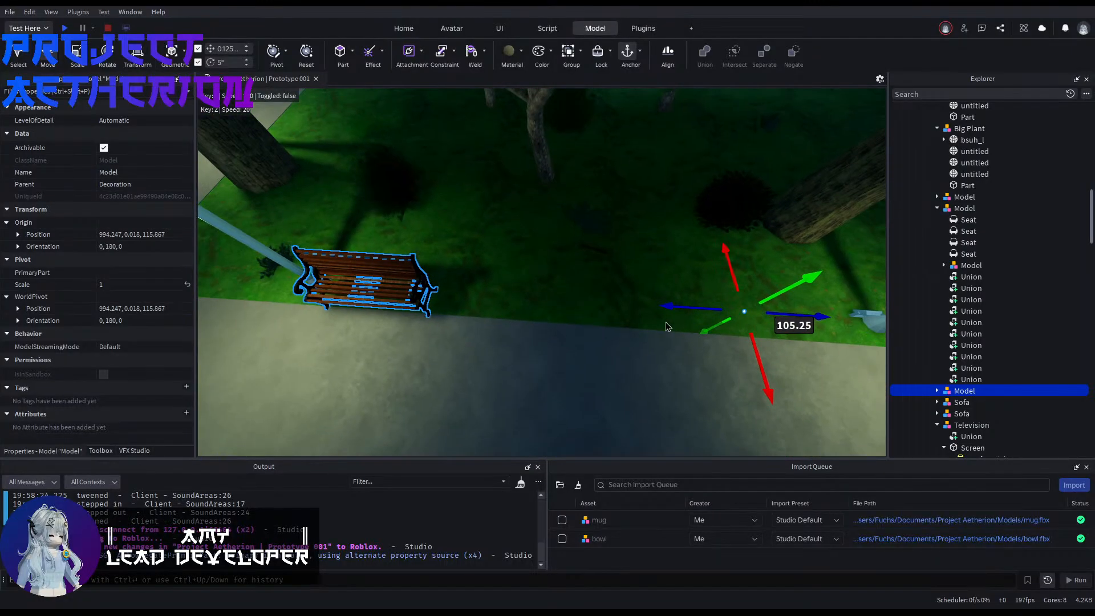
drag(732, 314, 730, 314)
right_drag(730, 314, 649, 365)
click(573, 385)
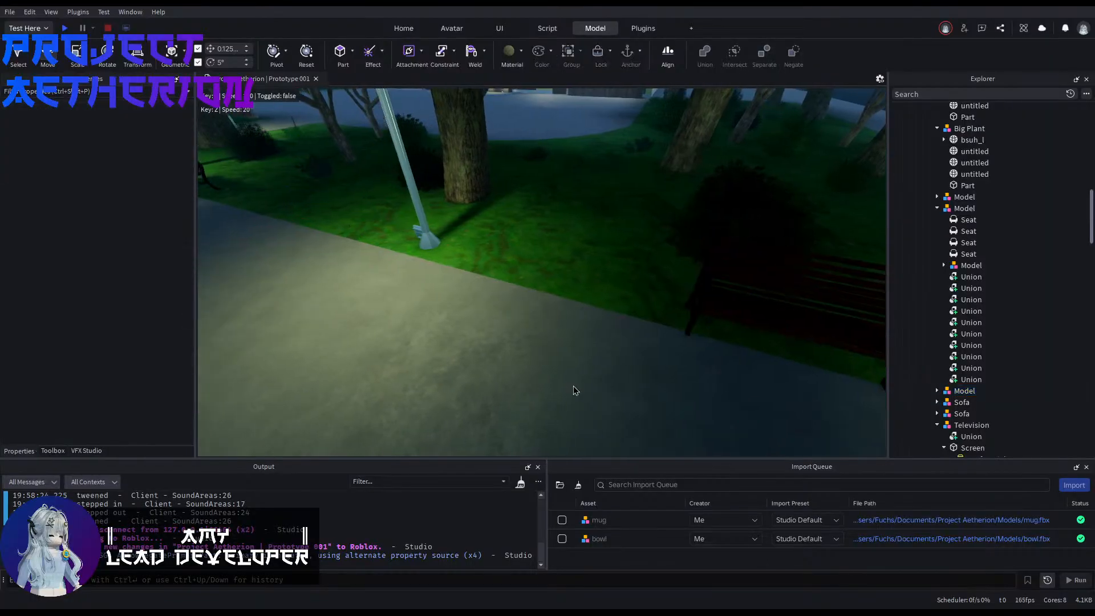
Step: Examine the furnished park path and where it opens onto the plaza
right_drag(573, 386, 566, 352)
key(w)
key(w)
key(a)
scroll(565, 352, down, 3)
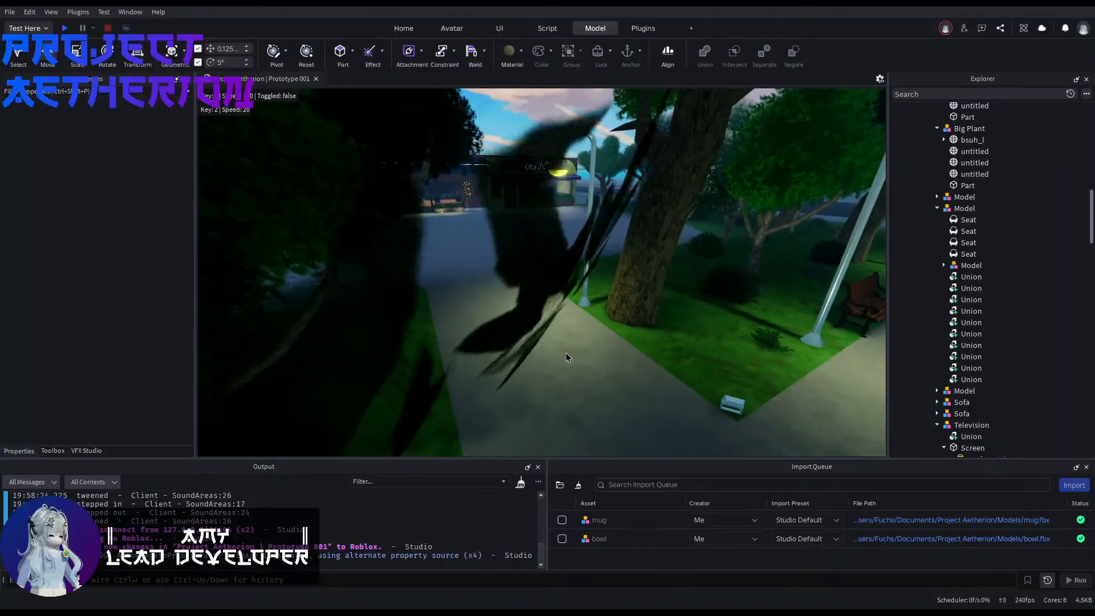
scroll(565, 353, up, 2)
key(w)
key(d)
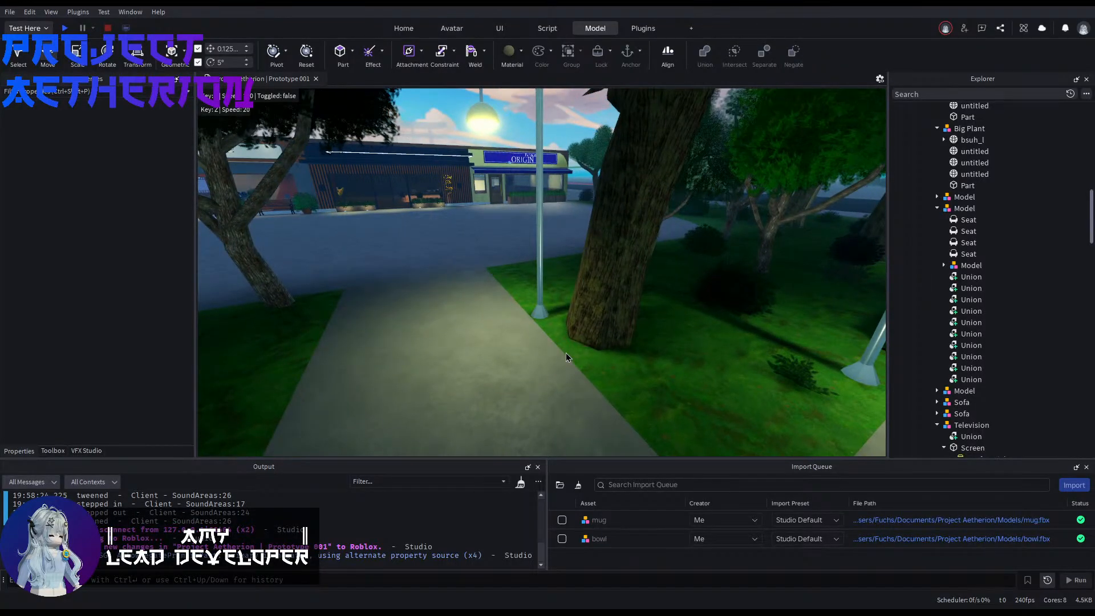
Step: Look over the plaza, the surrounding trees and the row of shops from above
right_drag(399, 353, 604, 391)
key(w)
key(w)
key(e)
key(w)
key(w)
key(w)
right_drag(443, 348, 733, 373)
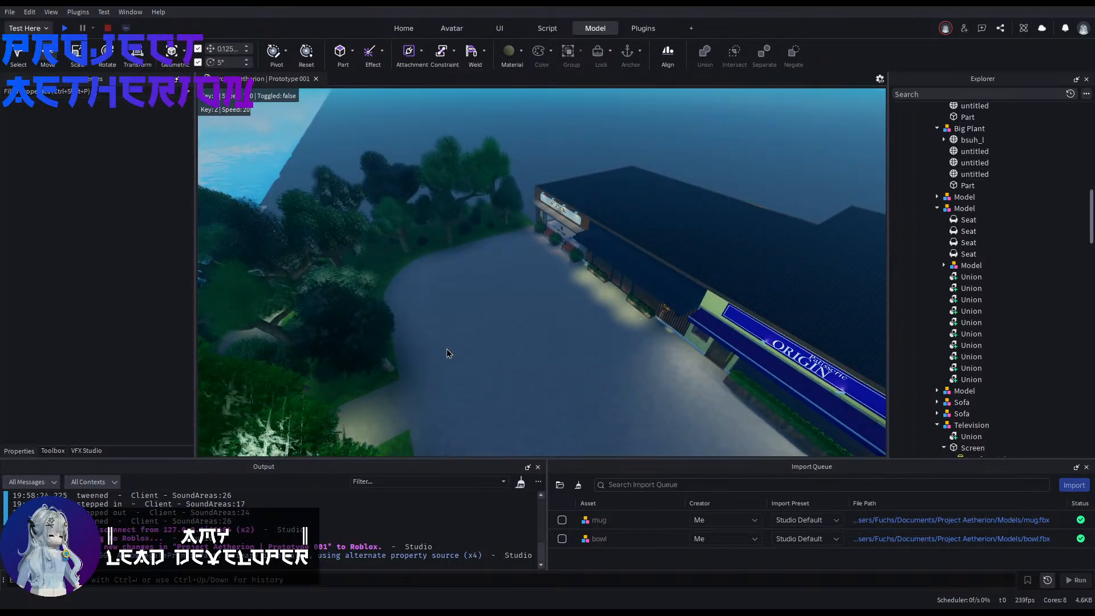
right_drag(446, 349, 482, 425)
Step: Close the import queue and view the restaurant entrance between the coffee shop and the patisserie
key(w)
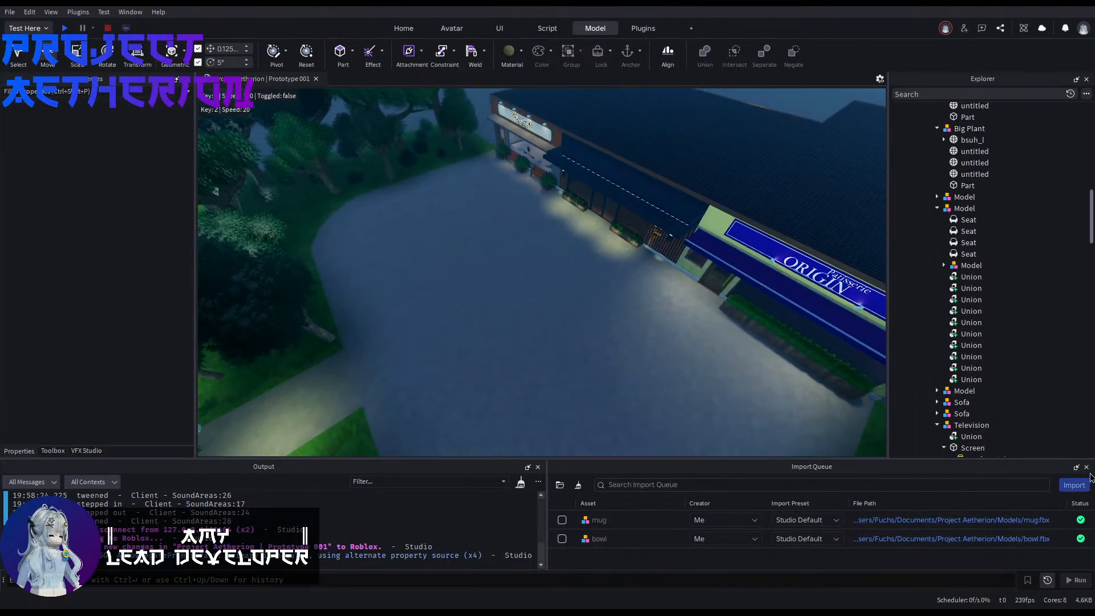
right_drag(488, 330, 488, 330)
key(w)
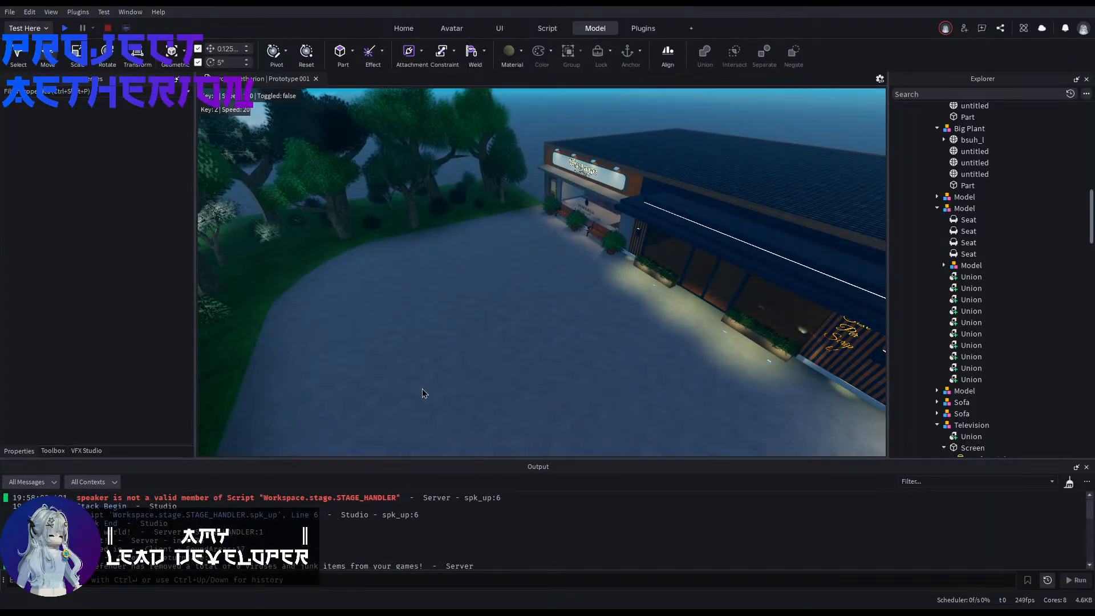
right_drag(484, 313, 485, 312)
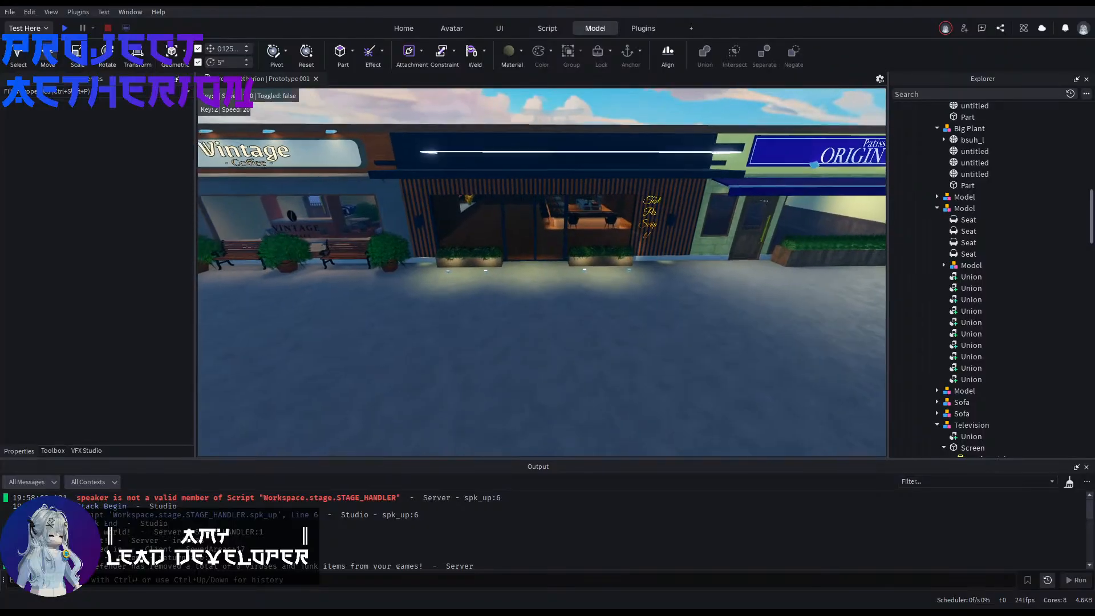
key(w)
Step: Collapse the expanded decoration models and the restaurant's Sign in the hierarchy, and select the front part of the entrance flower box
scroll(989, 269, up, 1)
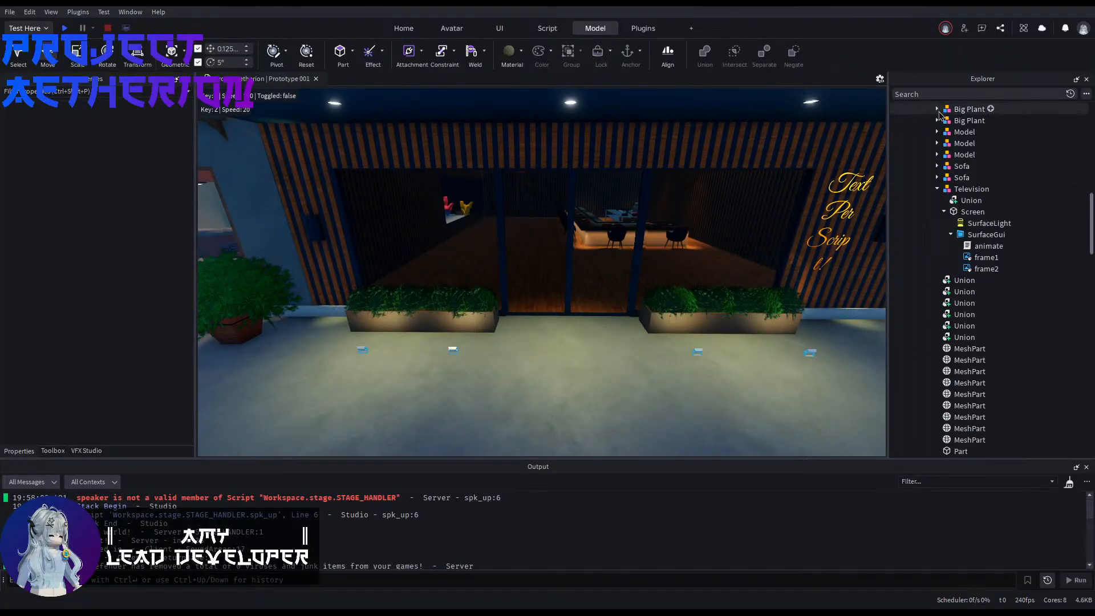
scroll(938, 114, up, 10)
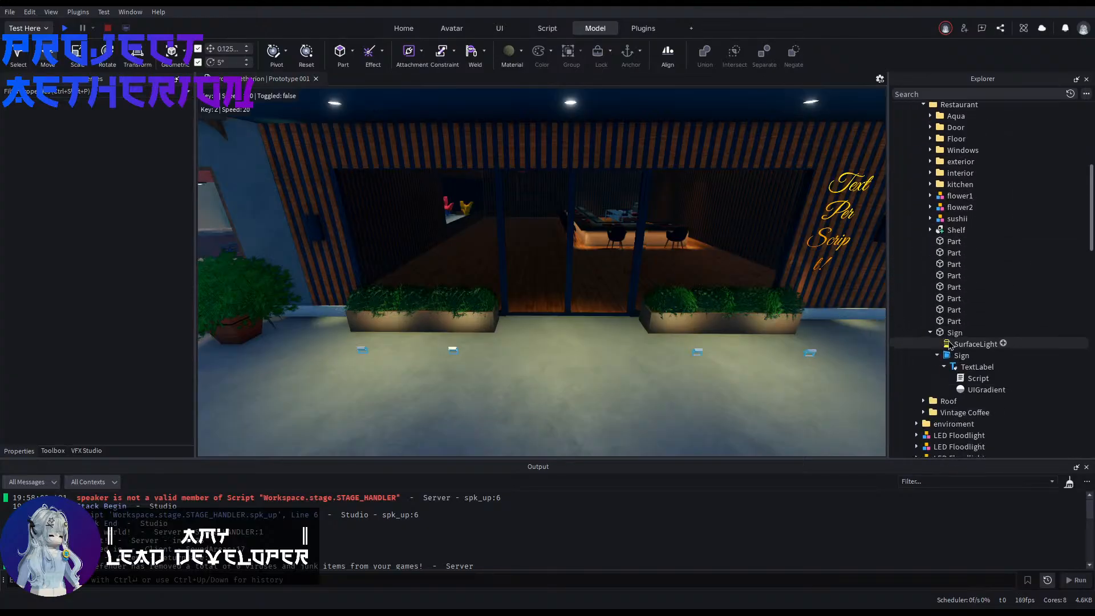
scroll(937, 282, down, 9)
key(w)
right_drag(567, 359, 618, 335)
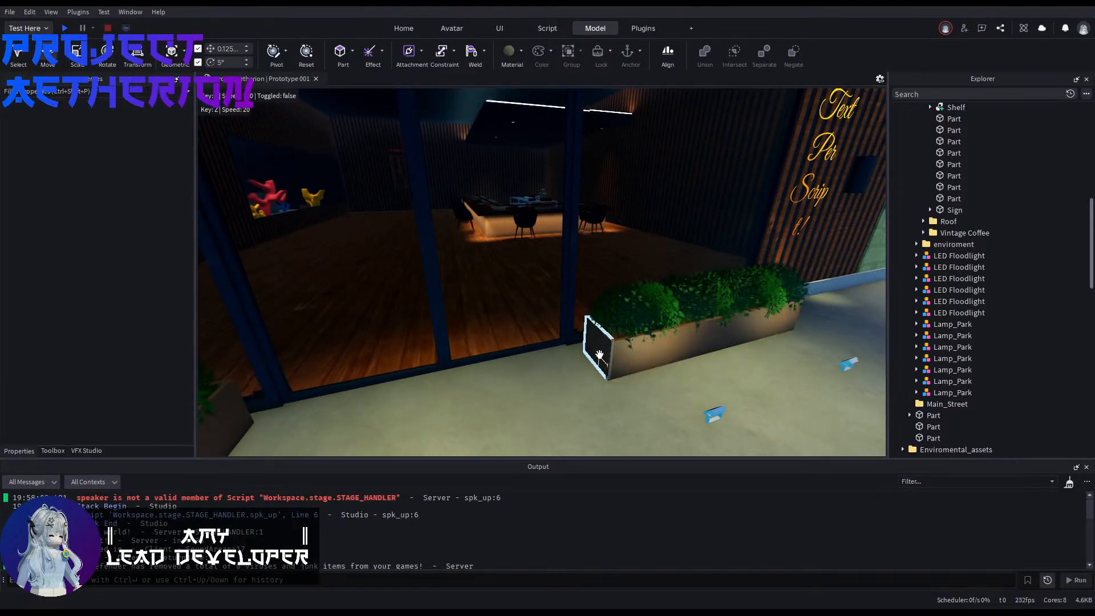
click(602, 353)
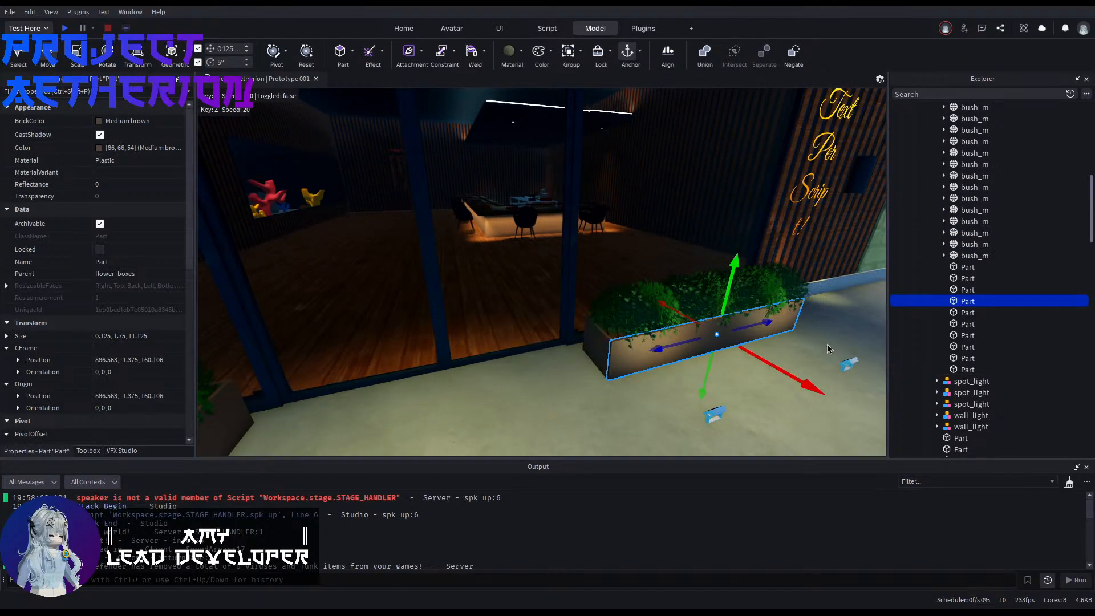
Step: Collapse the flower_boxes folder and examine the restaurant interior, from the sushi counter and its chairs to the empty floor by the aquarium
right_drag(832, 319, 810, 349)
key(d)
scroll(993, 287, up, 4)
key(s)
key(w)
key(w)
key(a)
key(s)
right_drag(798, 337, 798, 302)
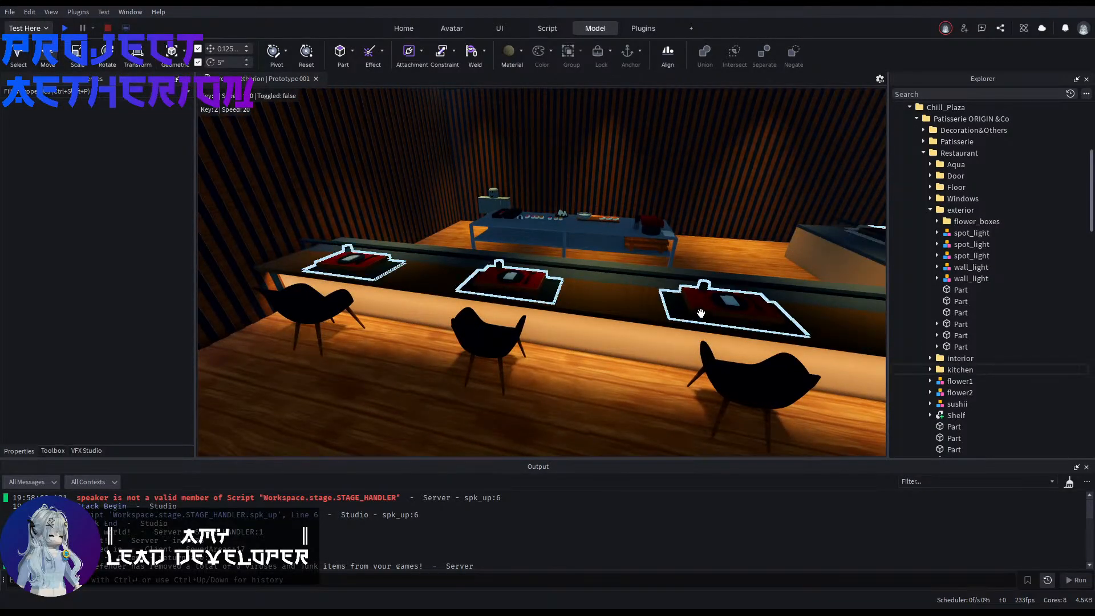
key(a)
right_drag(701, 313, 582, 306)
key(s)
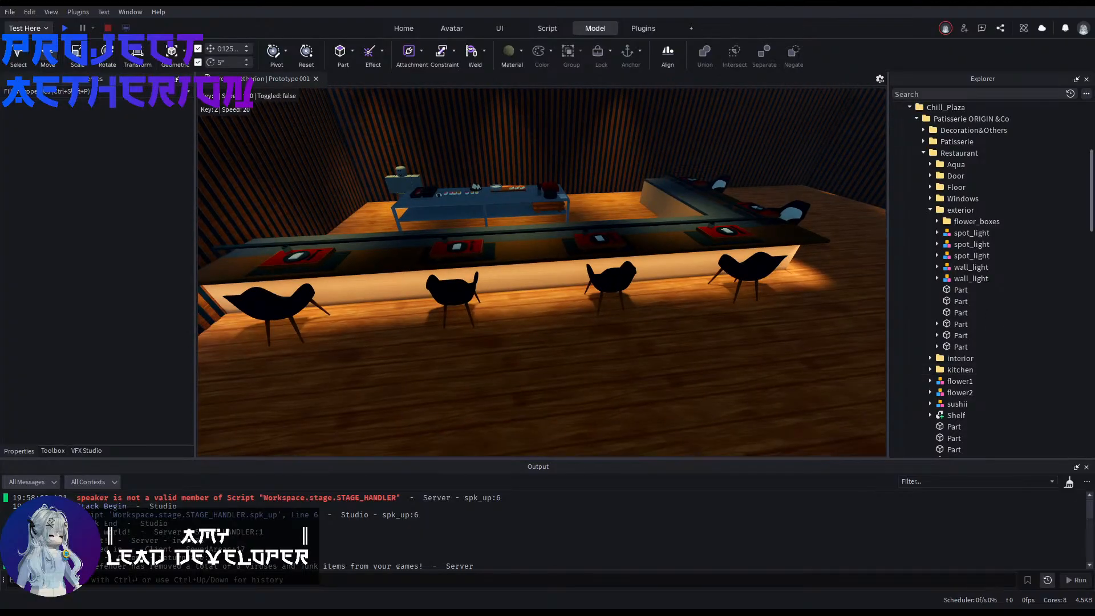
key(s)
right_drag(582, 305, 422, 328)
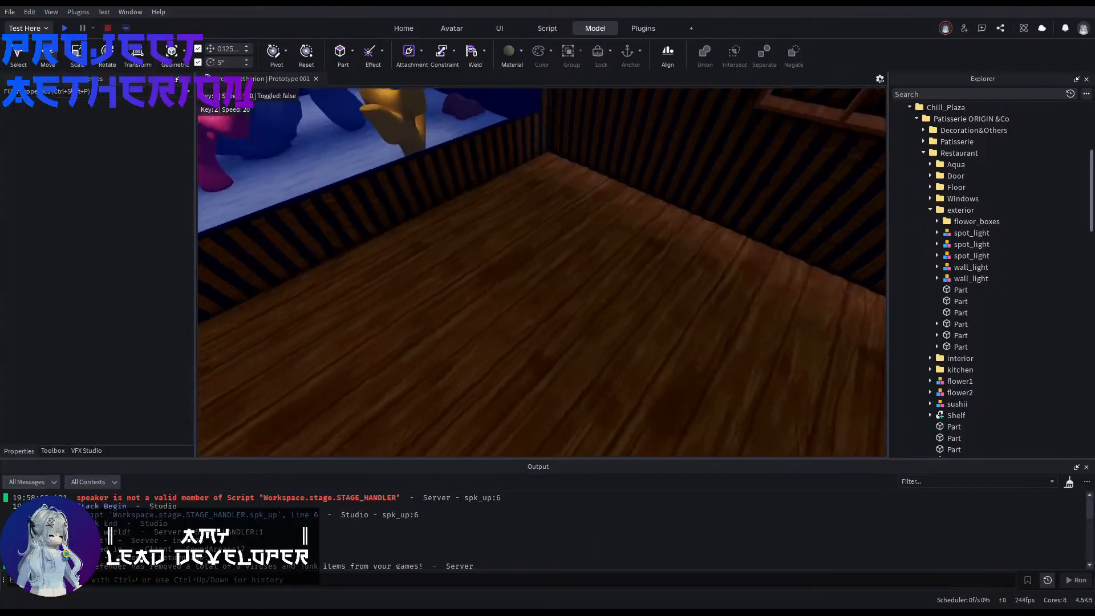
Step: Insert a block part in the restaurant and move it down onto the open wooden floor between the counter and the aquarium
click(341, 53)
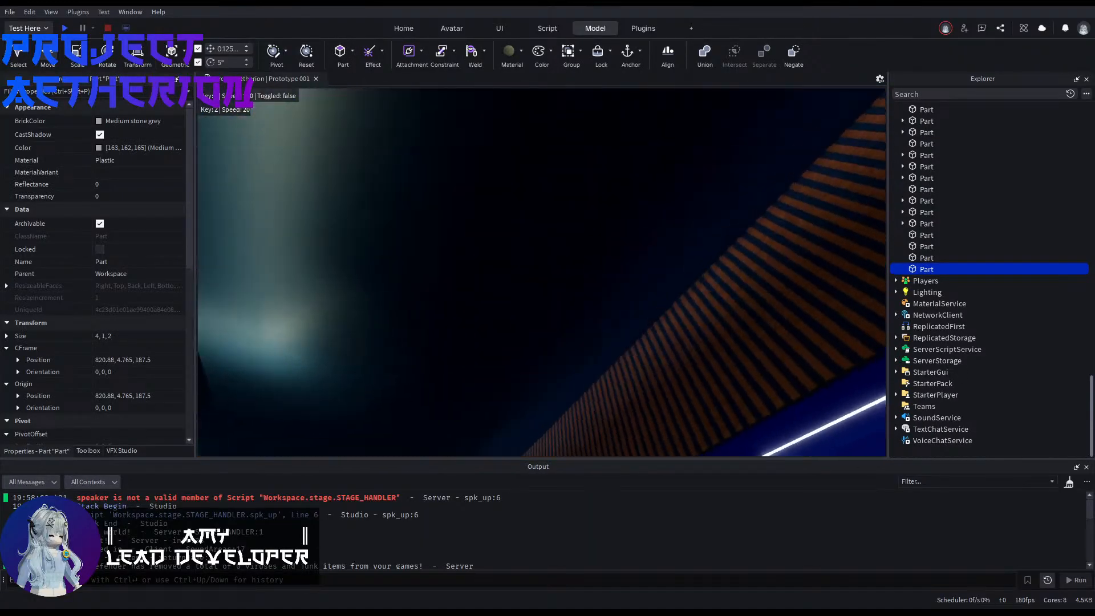
right_drag(536, 237, 559, 171)
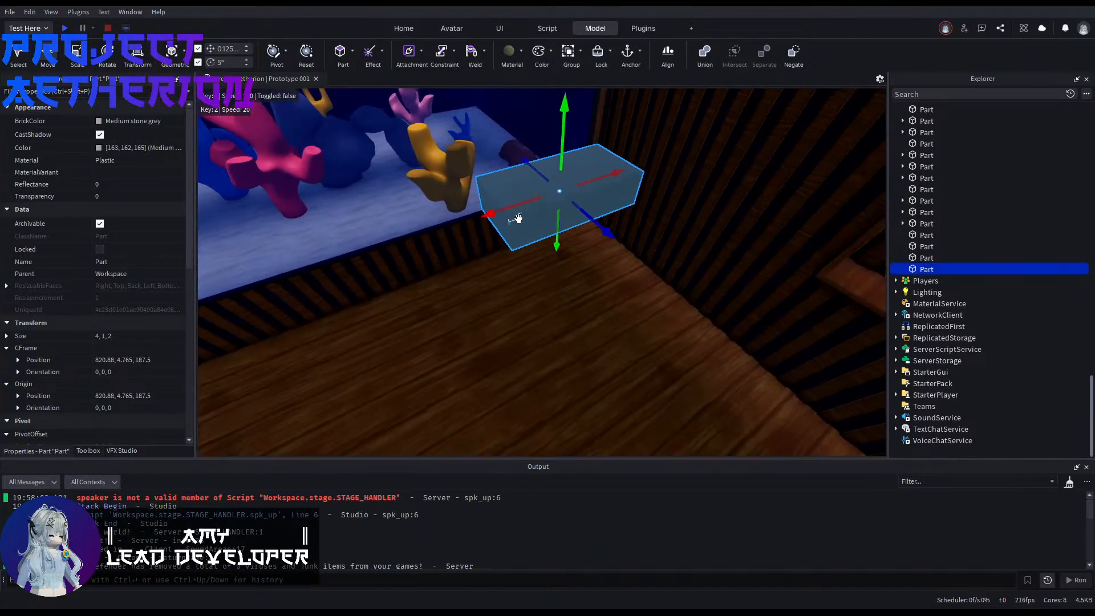
drag(515, 218, 502, 328)
right_drag(500, 328, 365, 329)
drag(503, 329, 551, 345)
right_drag(503, 329, 462, 337)
right_drag(551, 344, 645, 291)
Step: Resize the new floor part to a thin square slab of 4 by 0.125 by 4 studs
drag(530, 305, 532, 336)
right_drag(586, 350, 562, 322)
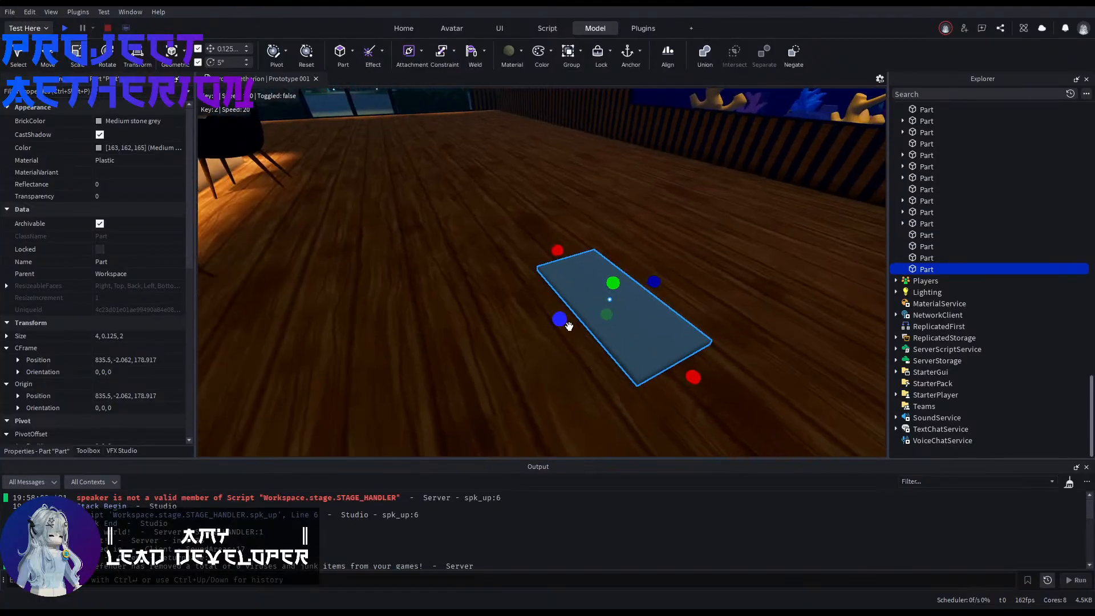
ctrl+drag(562, 320, 520, 336)
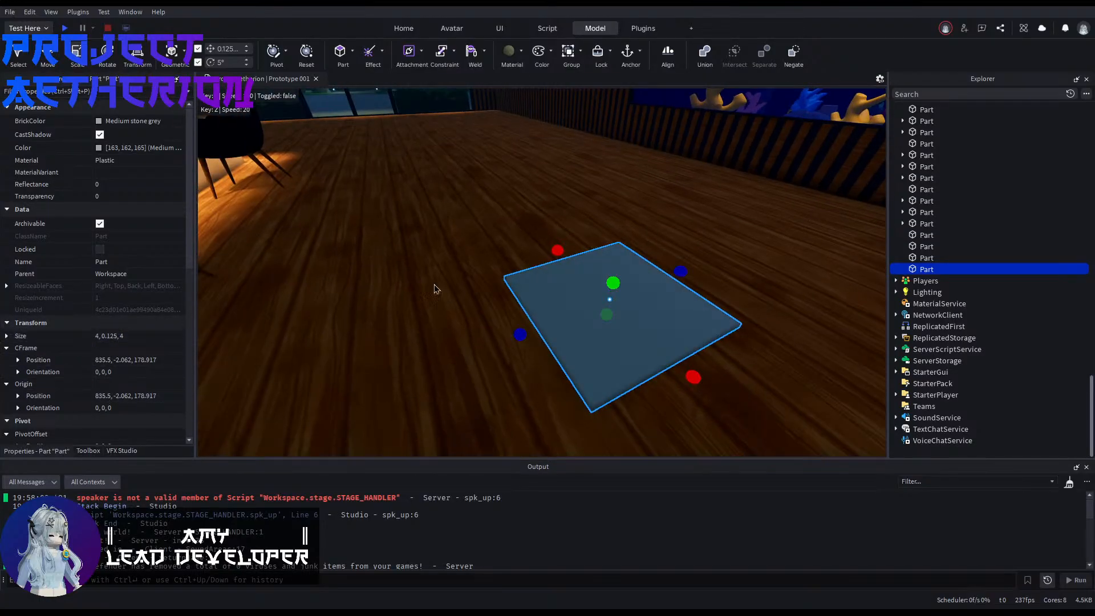
right_drag(433, 284, 471, 80)
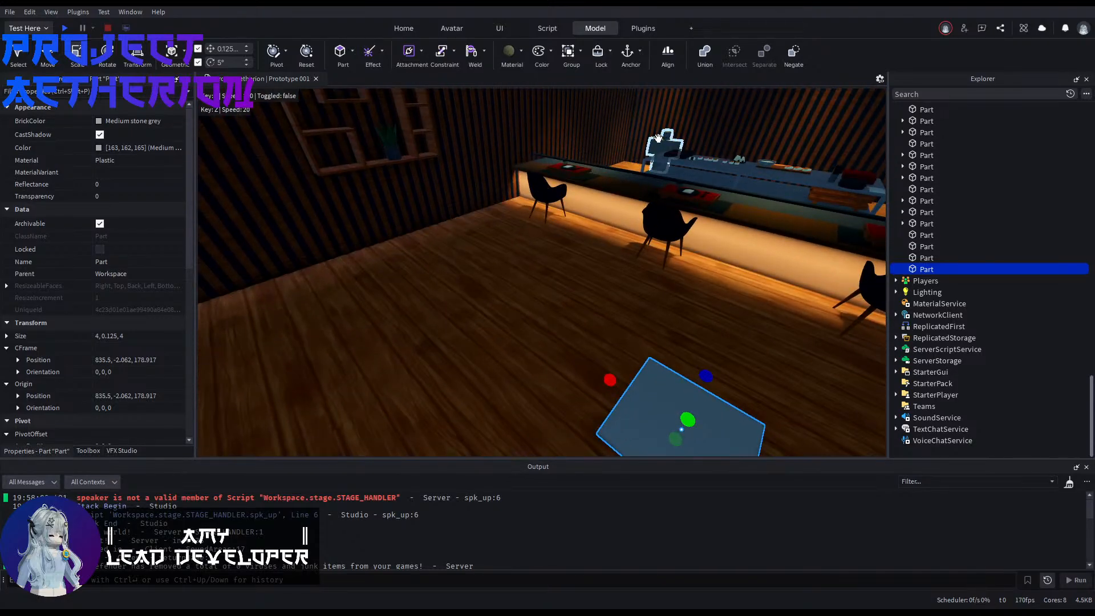
Step: Move a character rig from the counter onto the floor beside the slab as a size reference, and duplicate the slab
drag(658, 138, 590, 273)
right_drag(590, 274, 585, 359)
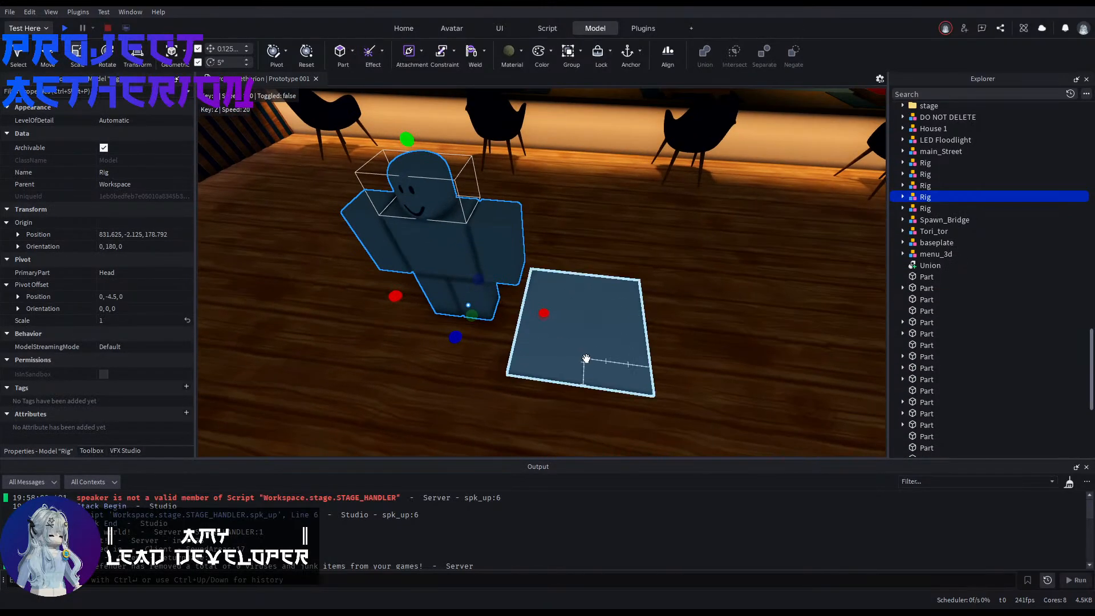
key(q)
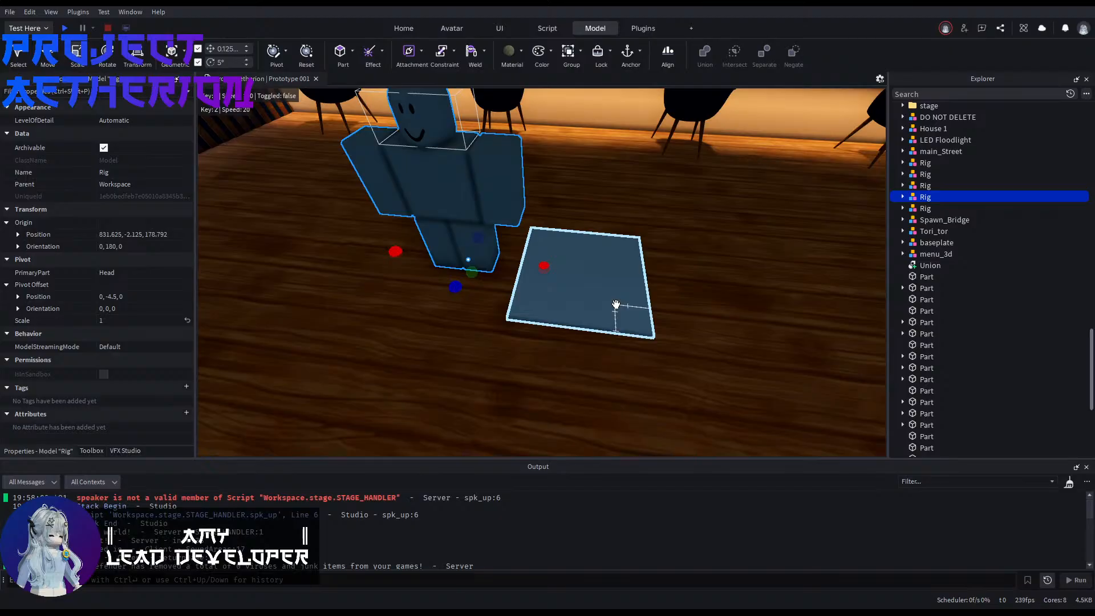
click(616, 304)
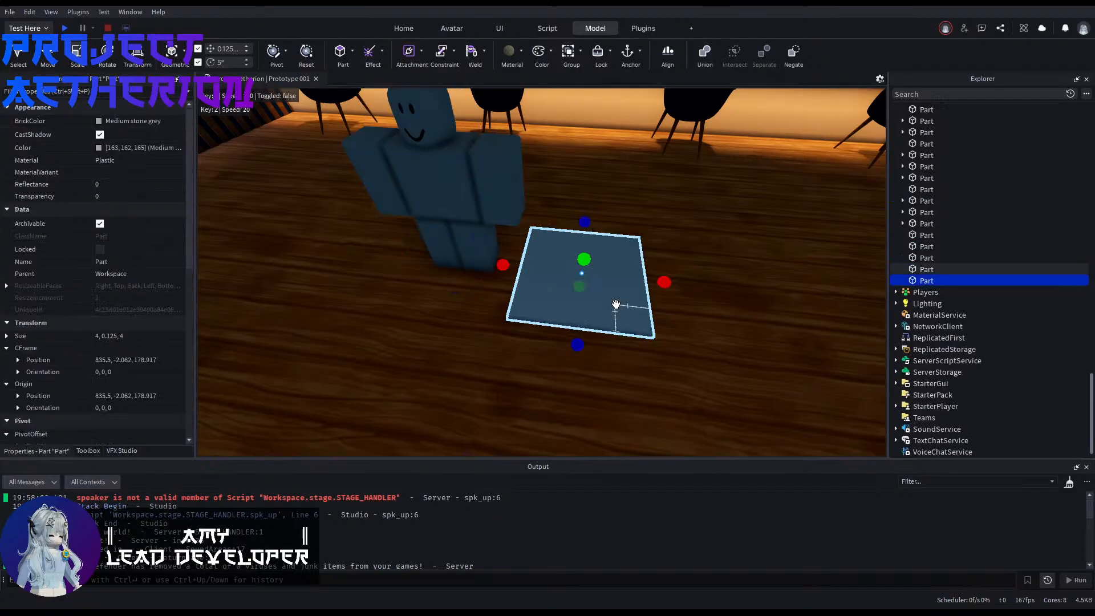
Step: Try to shrink the duplicated slab toward its center
shift+drag(502, 265, 576, 274)
key(w)
mouse_move(641, 326)
right_down()
mouse_move(672, 331)
mouse_move(653, 337)
right_up()
key(s)
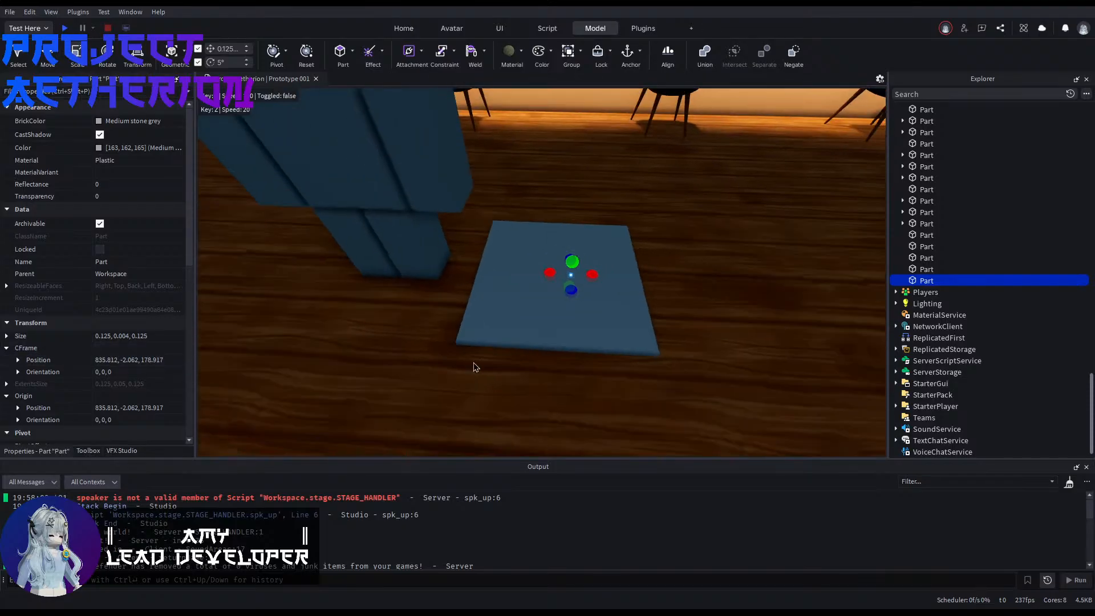
click(474, 367)
key(ctrl+z)
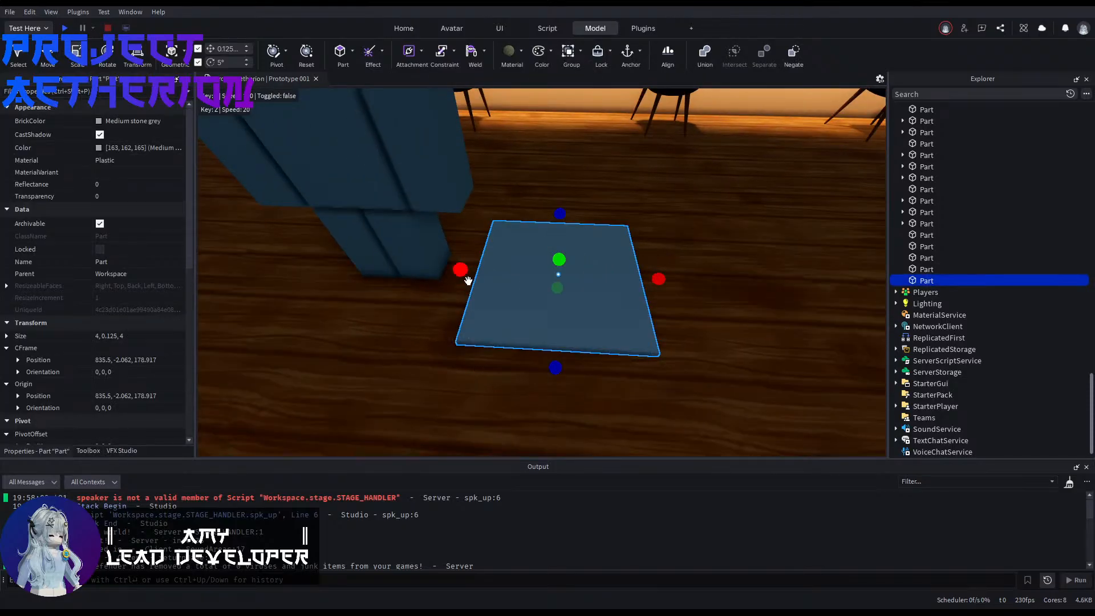
Step: Resize the duplicated slab into a central post 0.625 studs square and 1.625 studs tall
ctrl+drag(464, 276, 570, 288)
ctrl+drag(553, 372, 576, 221)
key(d)
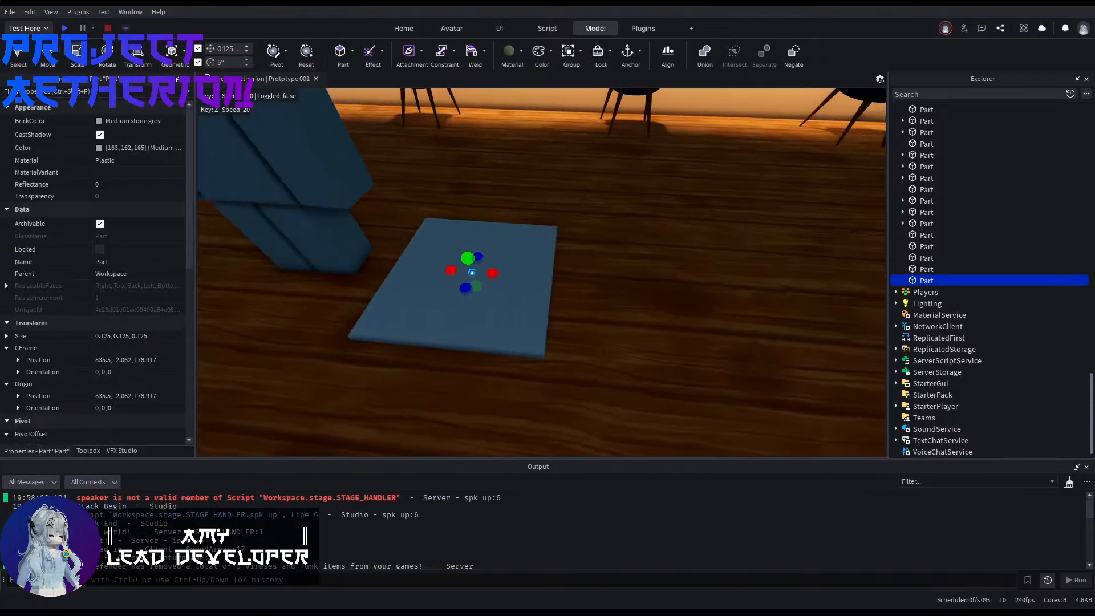
right_drag(576, 224, 610, 229)
key(a)
drag(520, 253, 520, 199)
key(d)
right_drag(621, 295, 598, 295)
key(d)
key(w)
key(s)
key(a)
ctrl+drag(542, 267, 517, 292)
Step: Thicken the table's base slab to 0.25 studs
click(689, 305)
key(w)
right_drag(690, 306, 700, 268)
key(s)
click(700, 268)
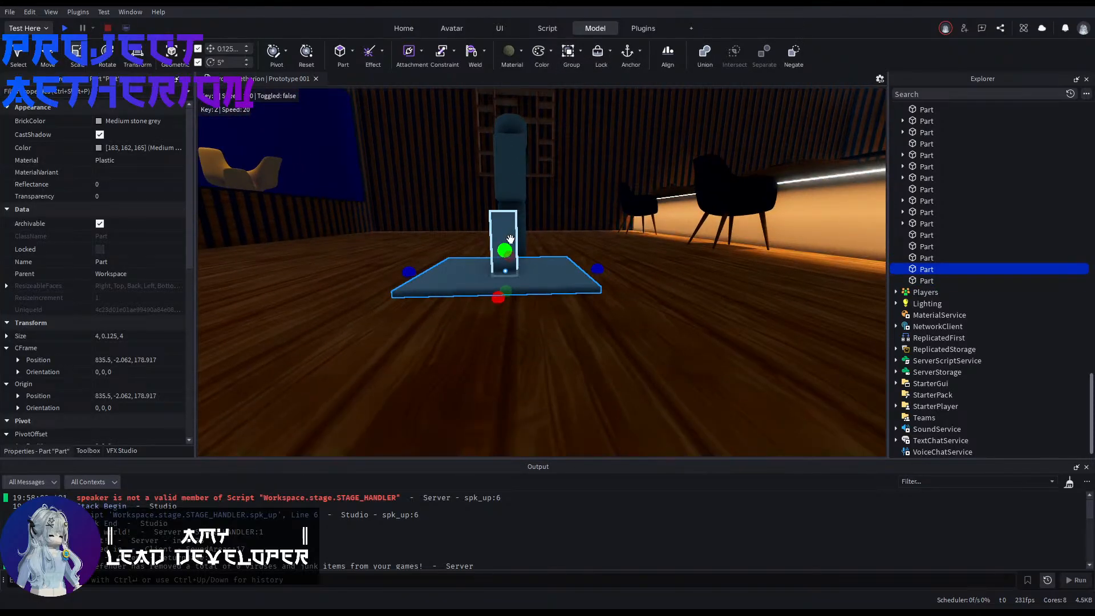
drag(509, 239, 506, 240)
click(643, 325)
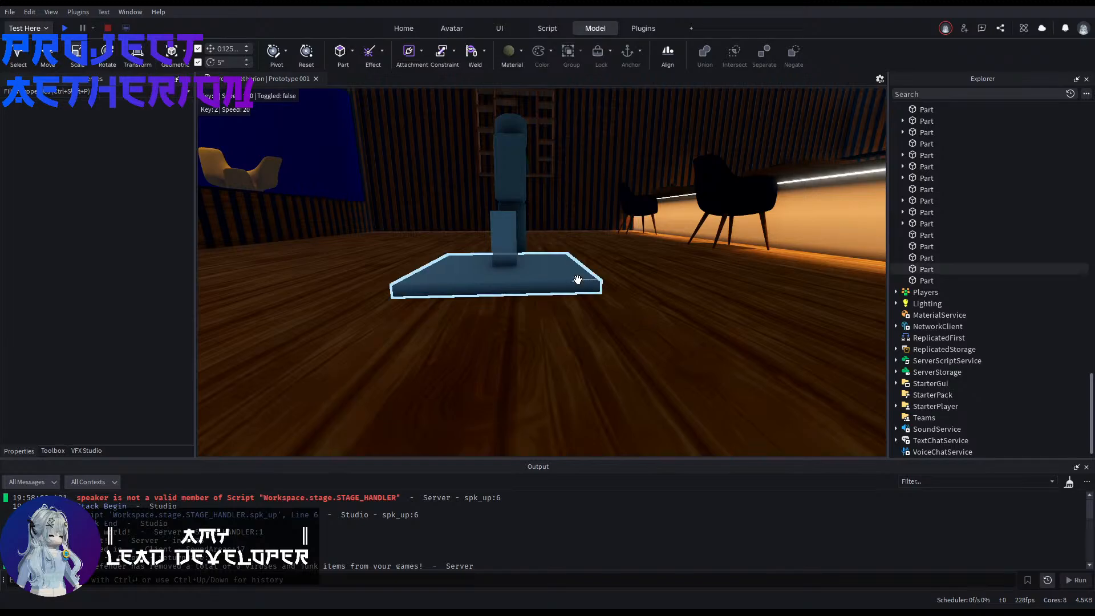
click(596, 280)
click(716, 317)
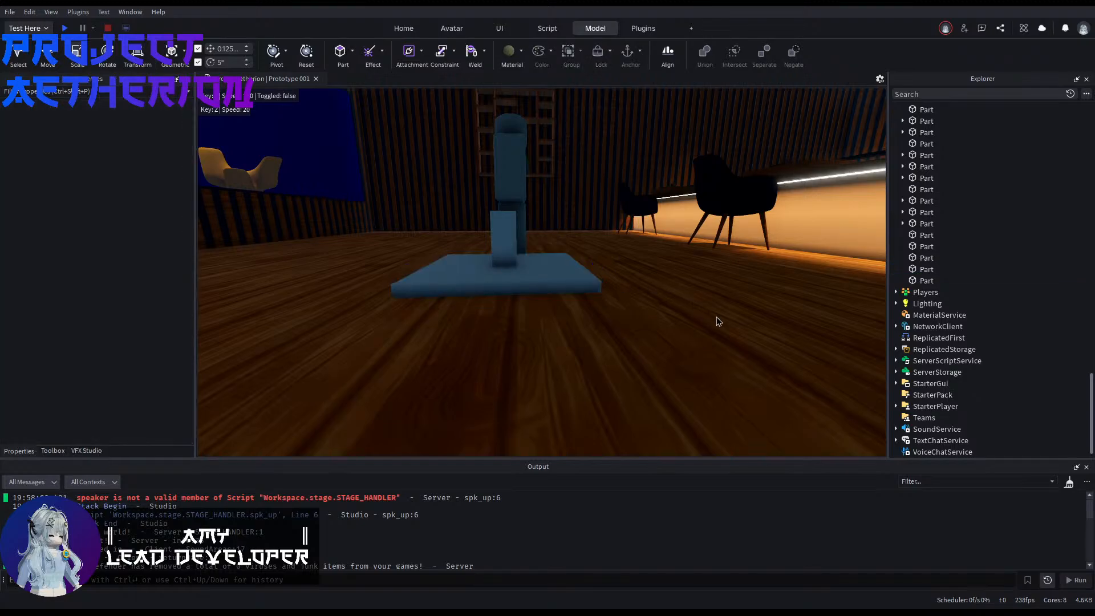
right_drag(717, 317, 717, 316)
Step: Extend the post upward to a height of 2.625 studs
key(w)
click(648, 284)
right_drag(647, 286, 646, 302)
key(a)
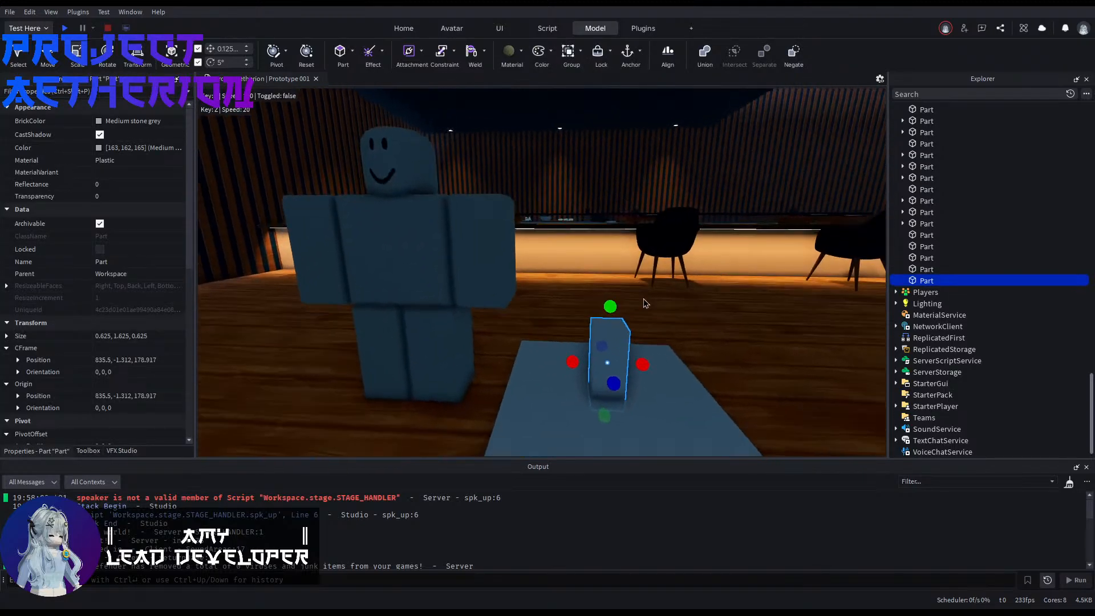
drag(610, 305, 610, 302)
drag(603, 265, 603, 271)
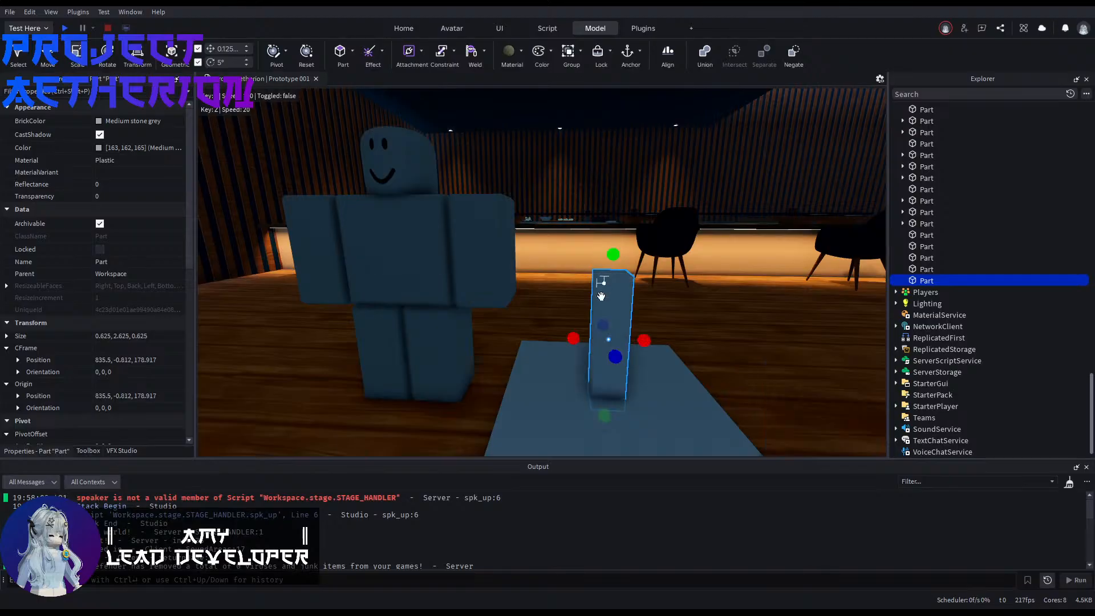
right_drag(603, 290, 603, 290)
Step: Duplicate the base slab and raise the copy to rest on top of the post as a tabletop
key(s)
click(603, 369)
key(ctrl+d)
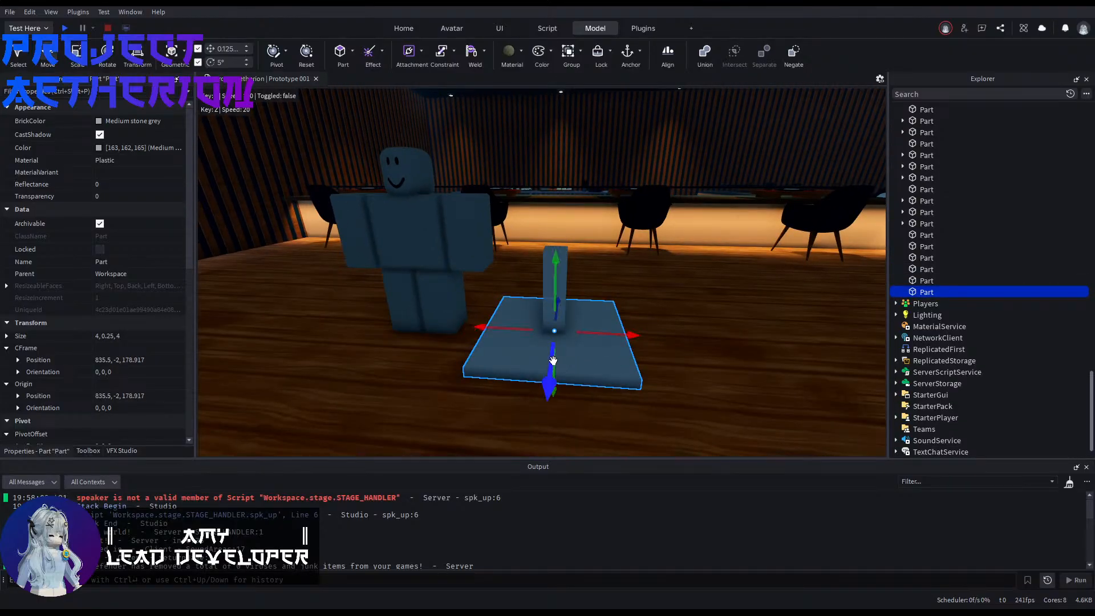
drag(555, 279, 557, 205)
right_drag(557, 206, 555, 197)
drag(531, 263, 531, 272)
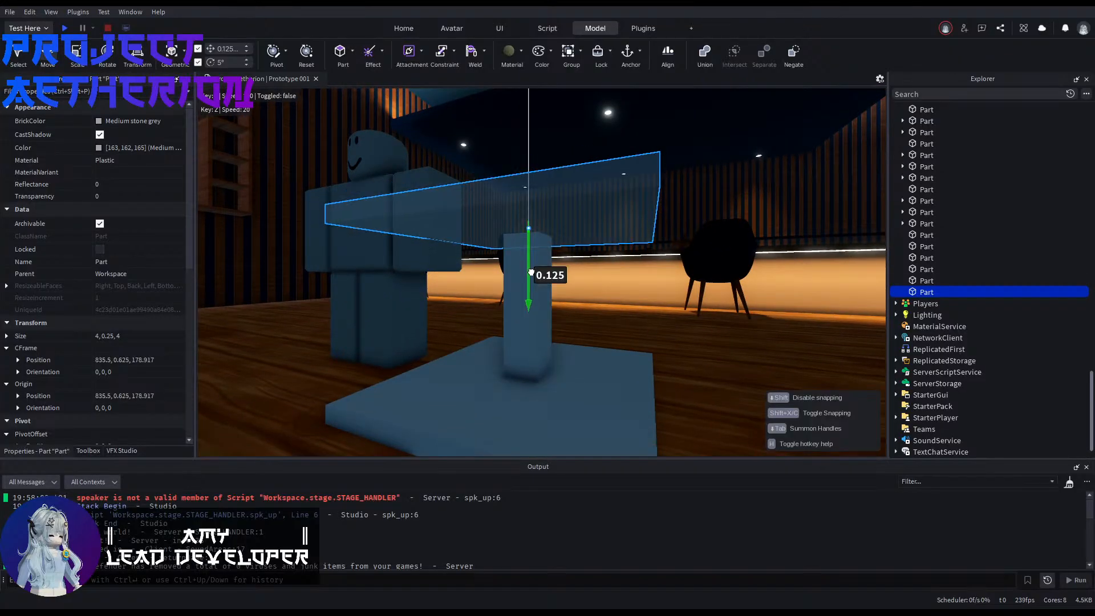
key(e)
right_drag(531, 272, 617, 264)
Step: Enlarge the tabletop to 5.5 by 0.25 by 5.5 studs, keeping it centered on the post
key(w)
key(s)
key(e)
key(s)
drag(646, 230, 664, 236)
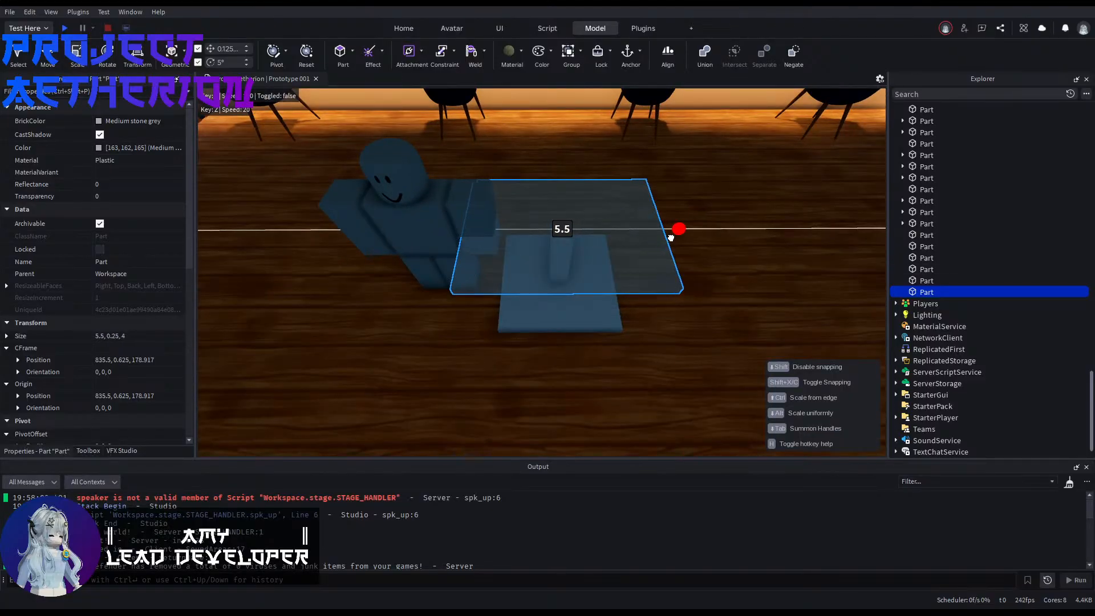
drag(670, 237, 672, 237)
drag(564, 308, 565, 338)
key(d)
right_drag(565, 338, 559, 292)
Step: Set the BrickColor of the table's base and post to Black and change their material
key(q)
click(587, 307)
click(531, 295)
key(w)
key(q)
ctrl+click(558, 292)
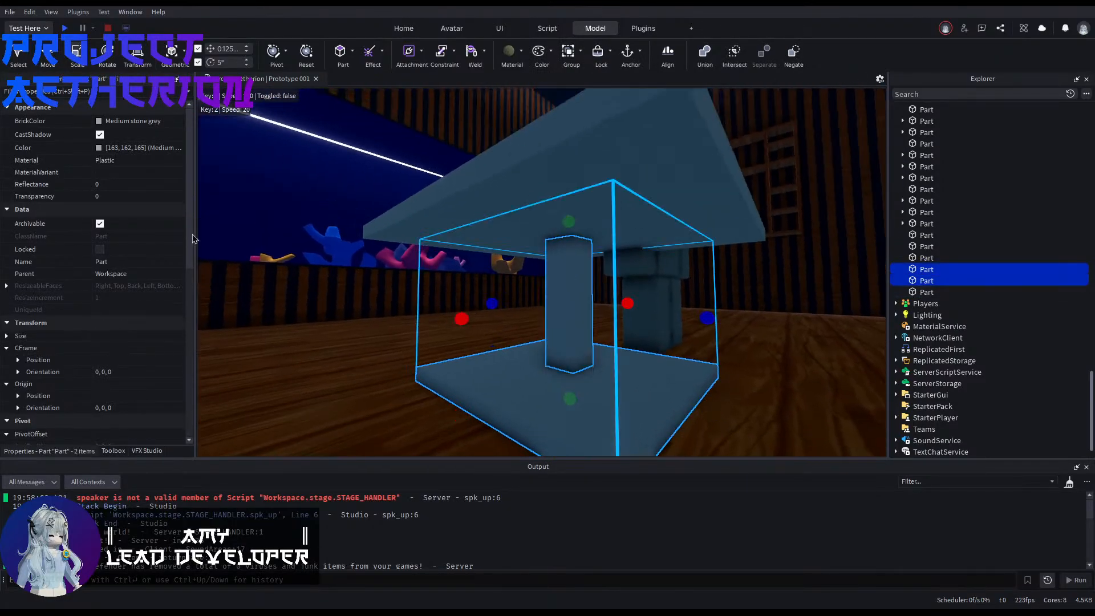
click(100, 125)
click(123, 321)
click(113, 162)
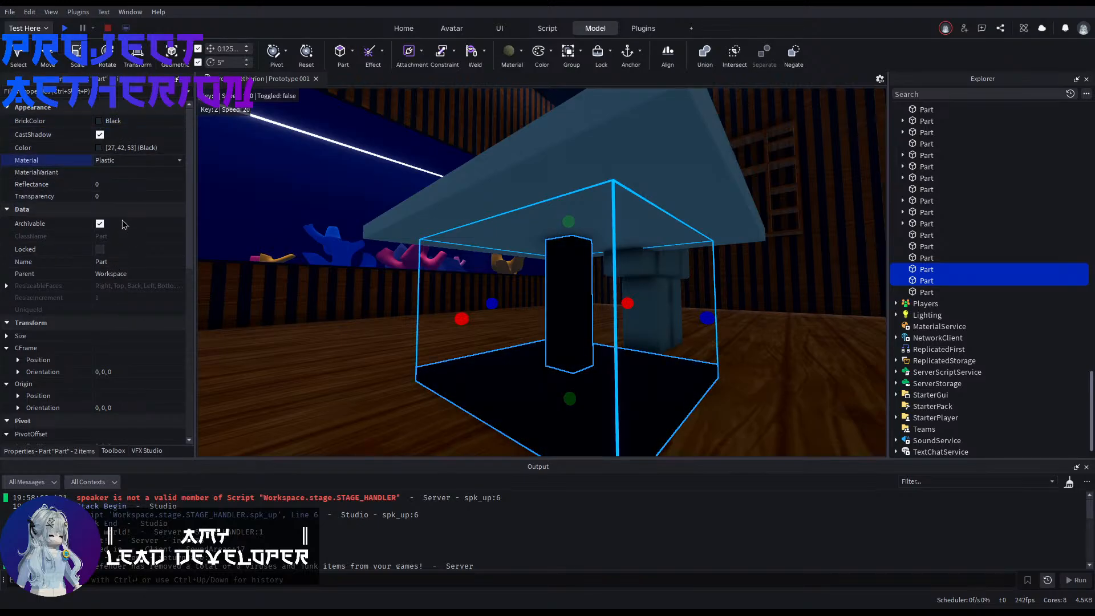
click(115, 201)
Step: Select the table's base, post and tabletop together and anchor them
click(358, 391)
key(e)
right_drag(358, 393, 359, 388)
key(s)
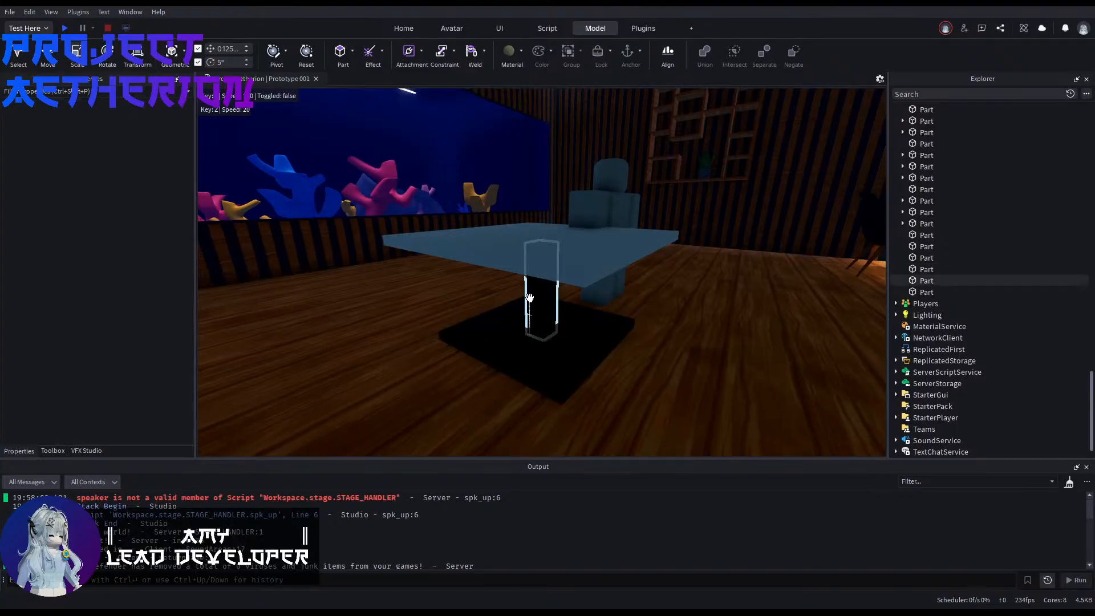
click(529, 298)
ctrl+click(511, 349)
ctrl+click(562, 242)
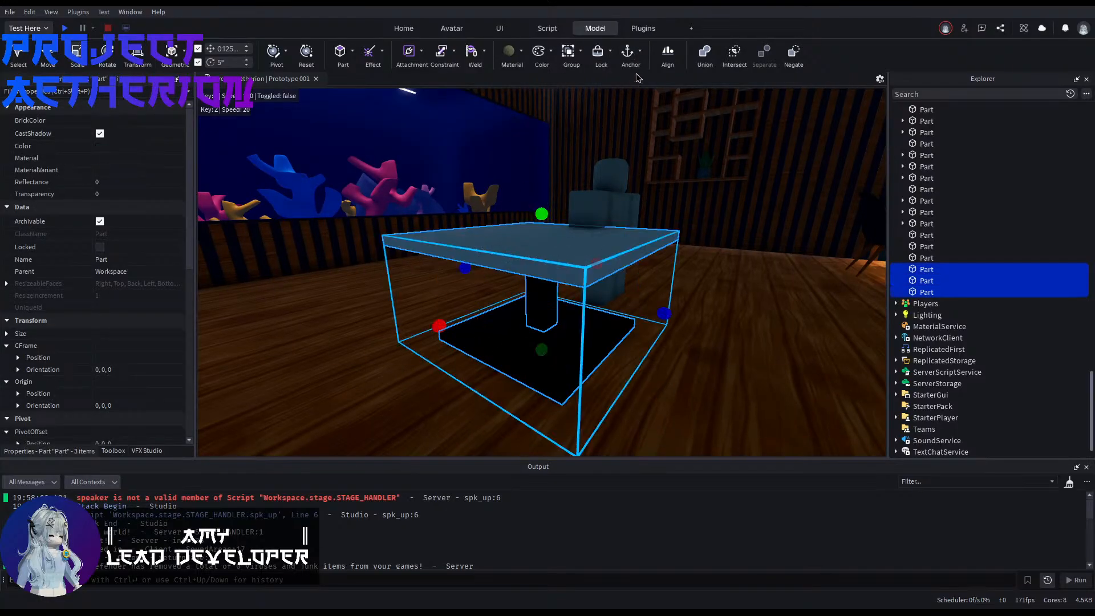
Step: Set the tabletop's BrickColor to CGA brown and its material to Wood
click(542, 251)
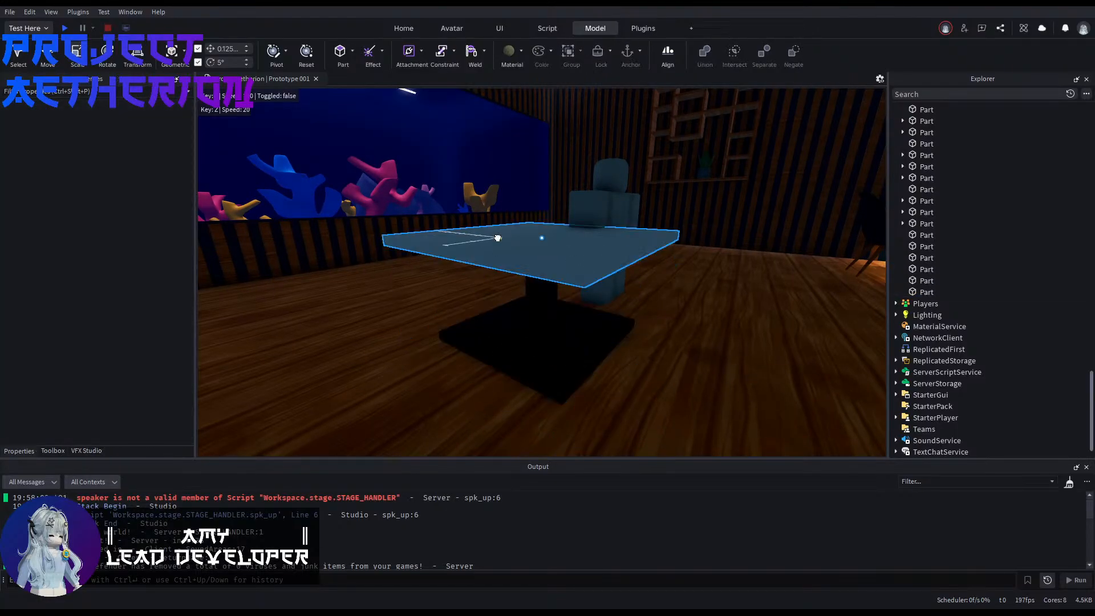
click(110, 122)
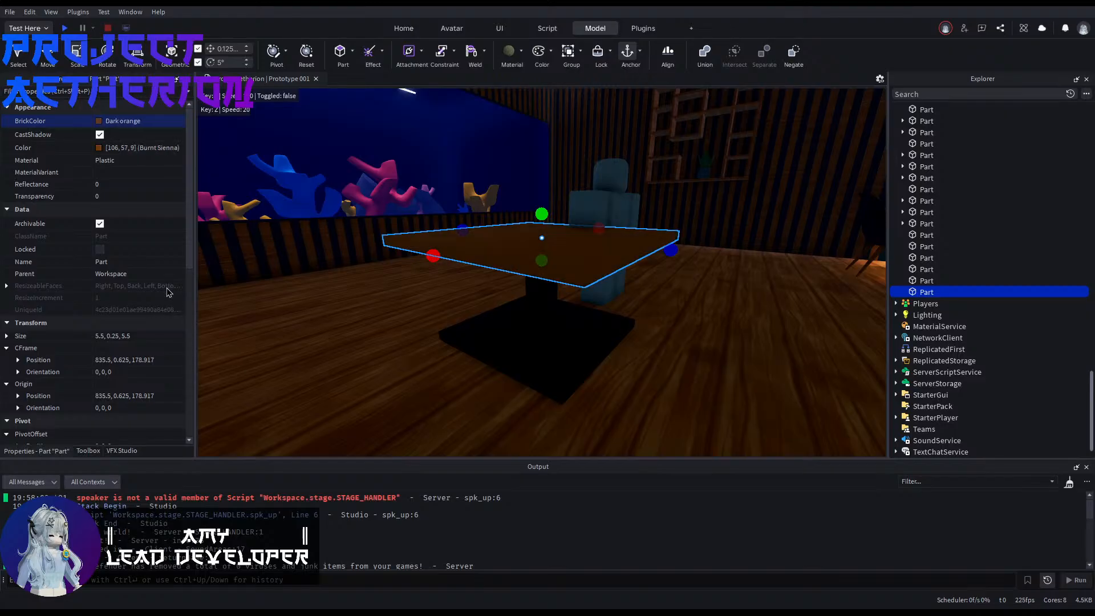
click(45, 264)
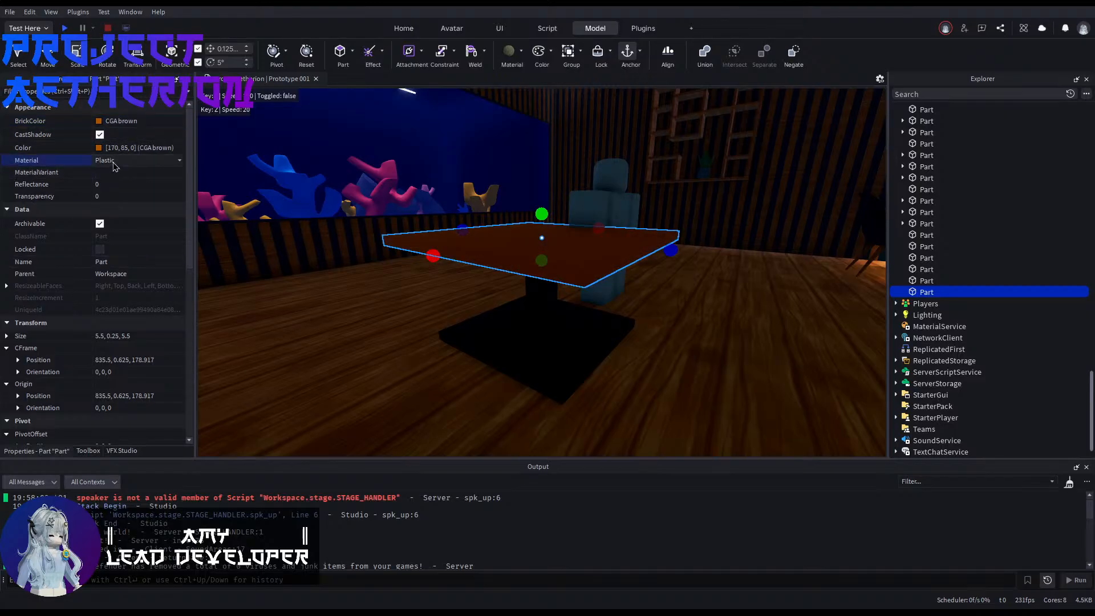
click(127, 243)
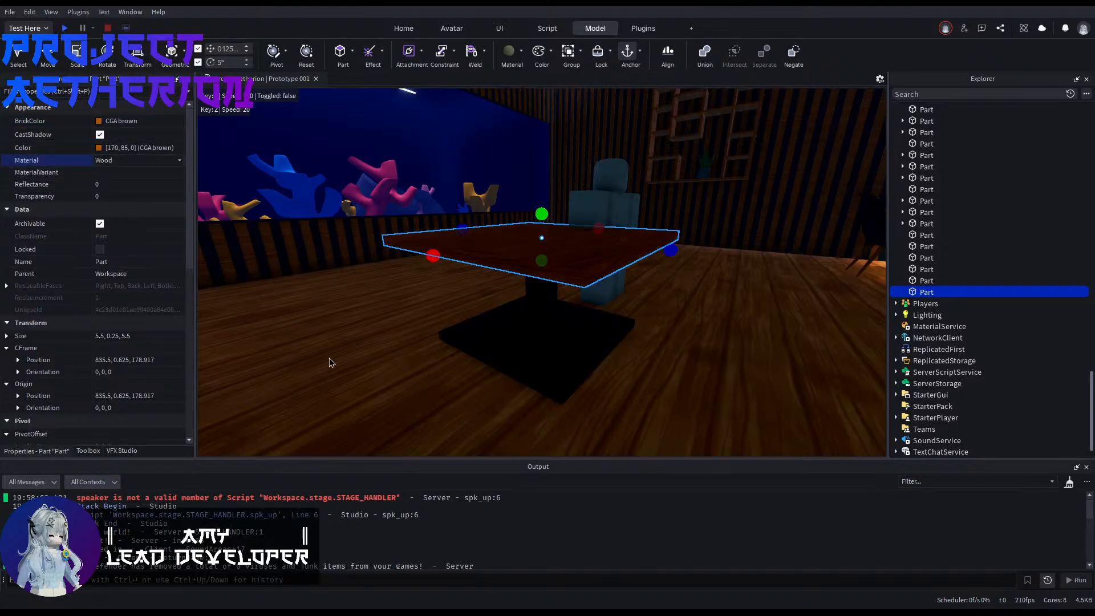
Step: Copy the top-face Texture from the sushi counter's long top part in the bar_type folder
click(328, 359)
right_drag(329, 360, 411, 422)
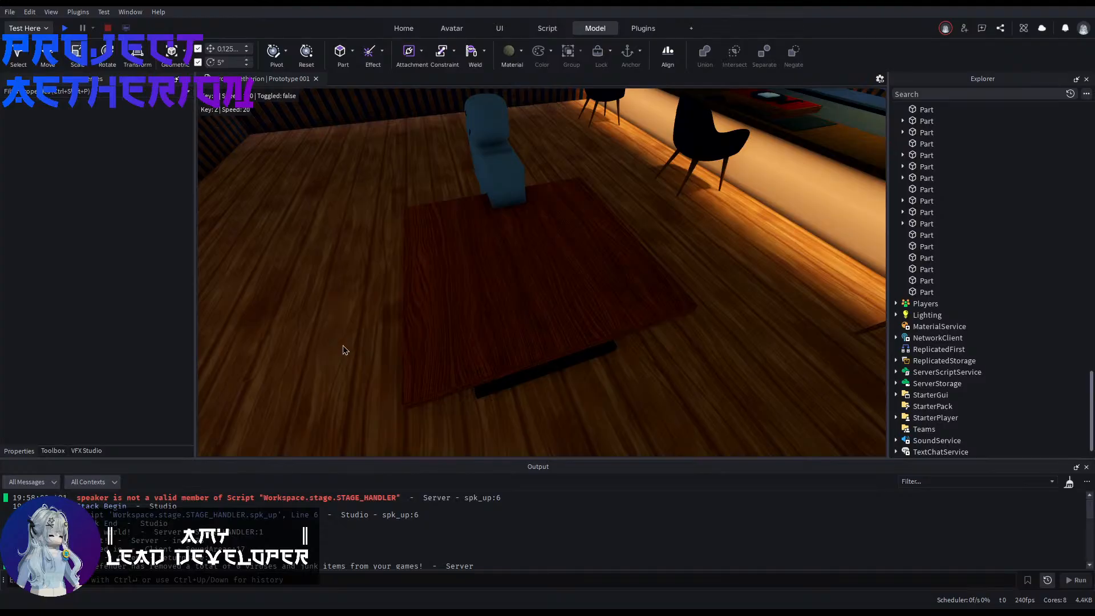
right_drag(343, 345, 453, 327)
key(w)
click(454, 326)
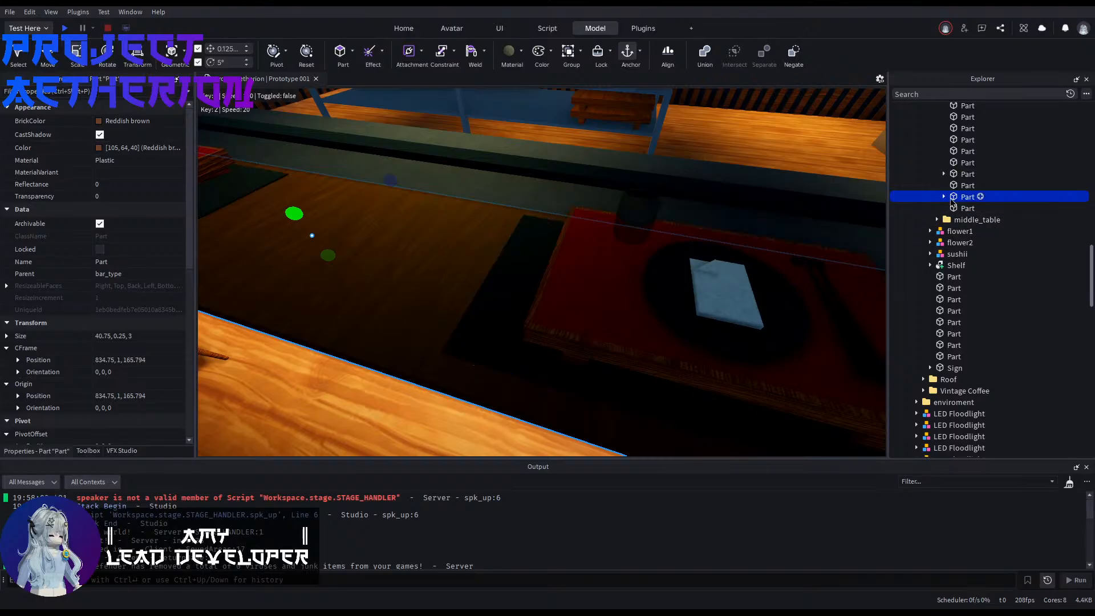
click(944, 196)
click(973, 208)
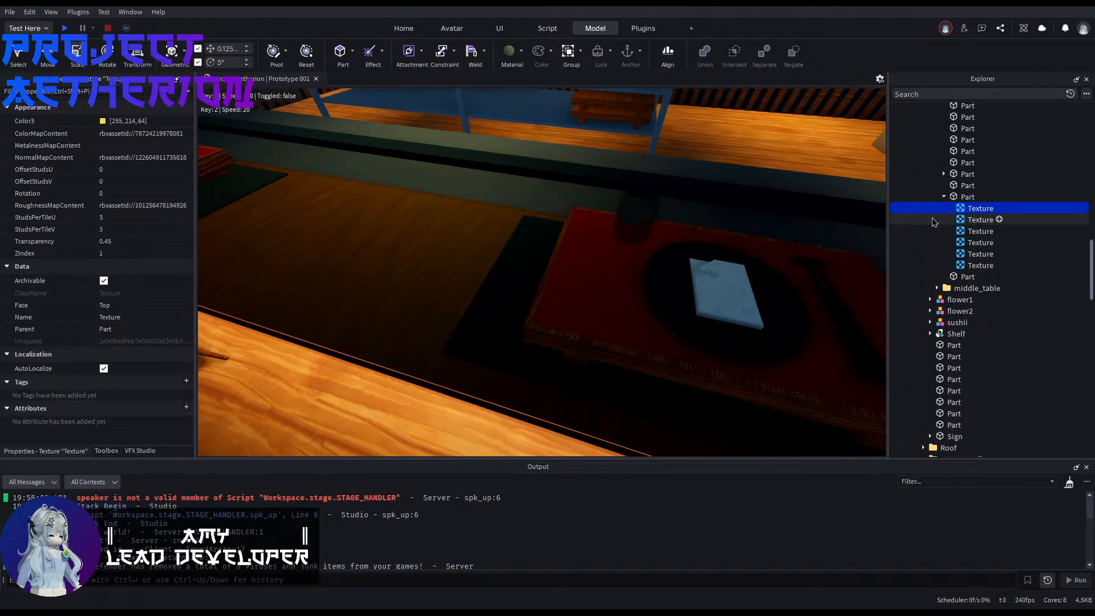
key(w)
Step: Paste the copied counter texture into the new tabletop part
mouse_move(673, 251)
right_down()
mouse_move(654, 256)
mouse_move(681, 268)
right_up()
click(654, 255)
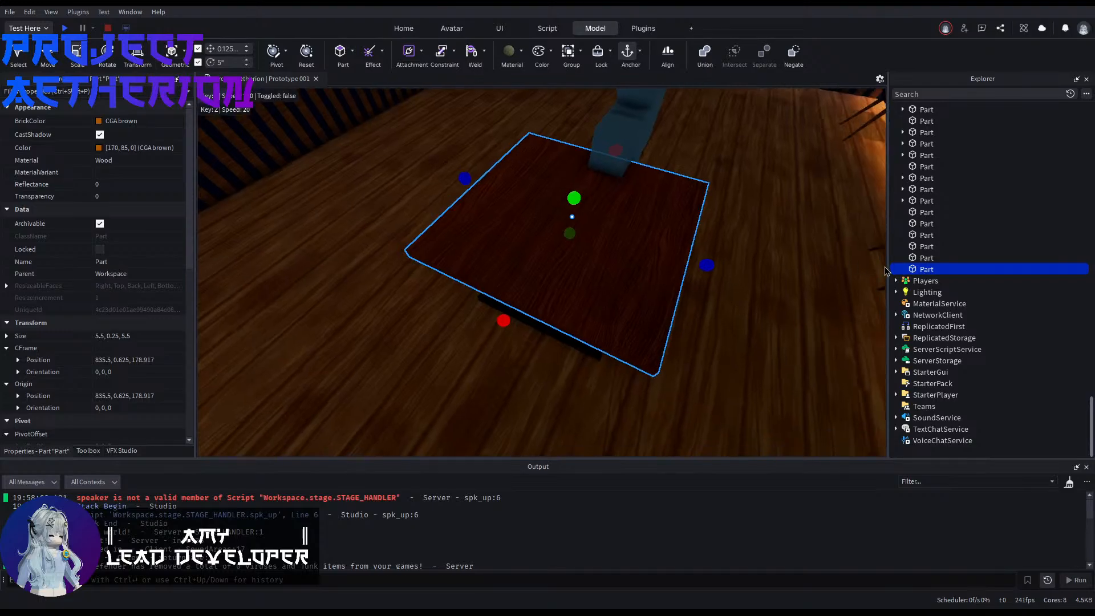
key(ctrl+shift+v)
click(844, 267)
key(w)
right_drag(821, 267, 834, 329)
key(s)
key(w)
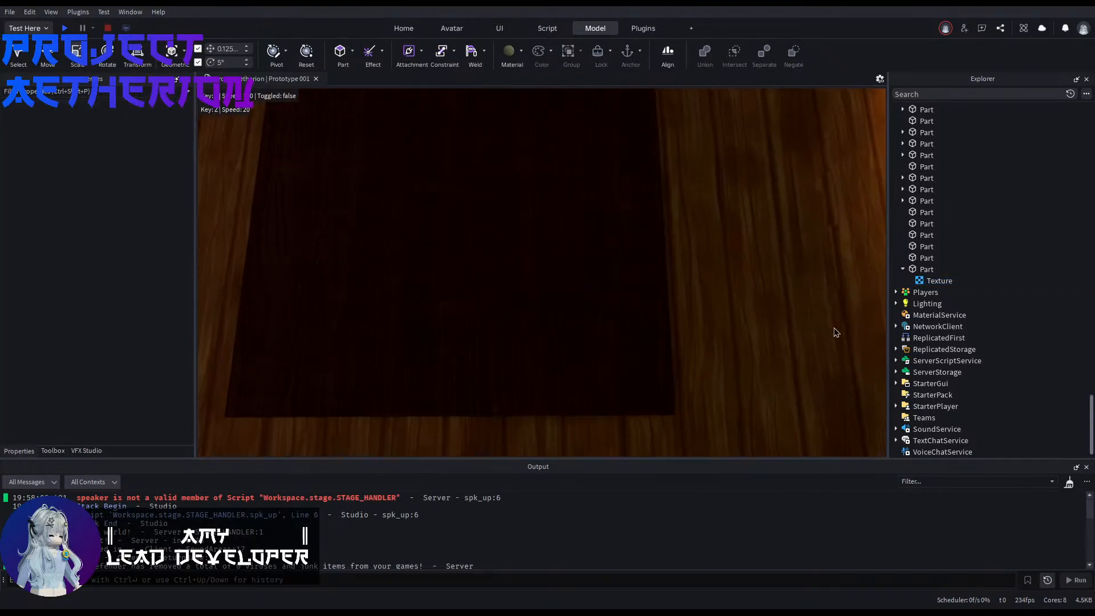
Step: Try transparency values of 1 and 0 on the tabletop's texture
click(938, 281)
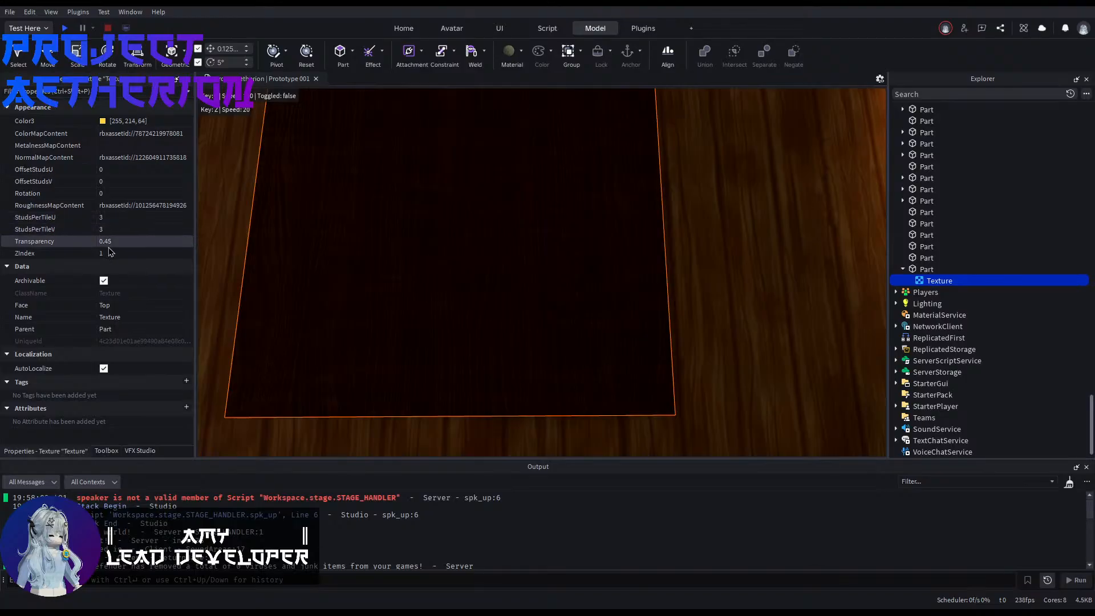
text(1)
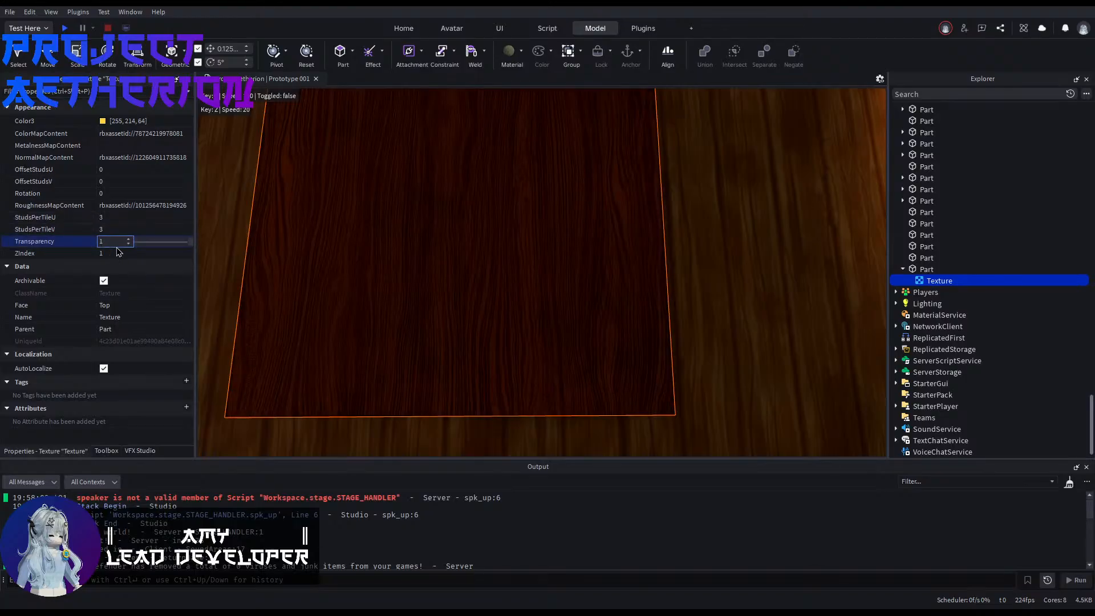
key(BackSpace)
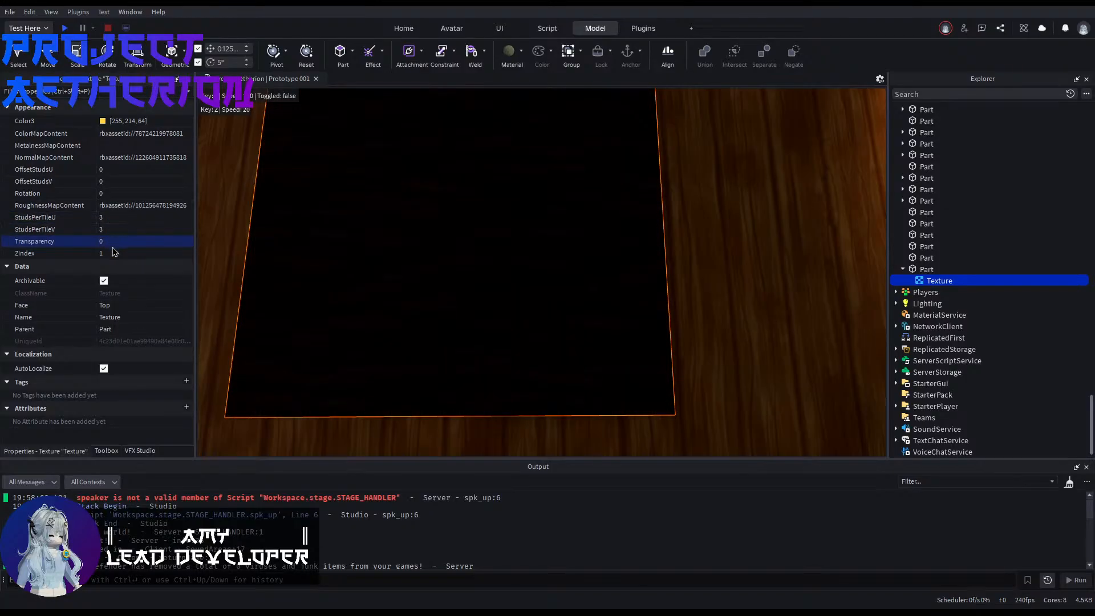
Step: Set the tabletop texture's rotation to 90 and its transparency to 0.45
click(111, 194)
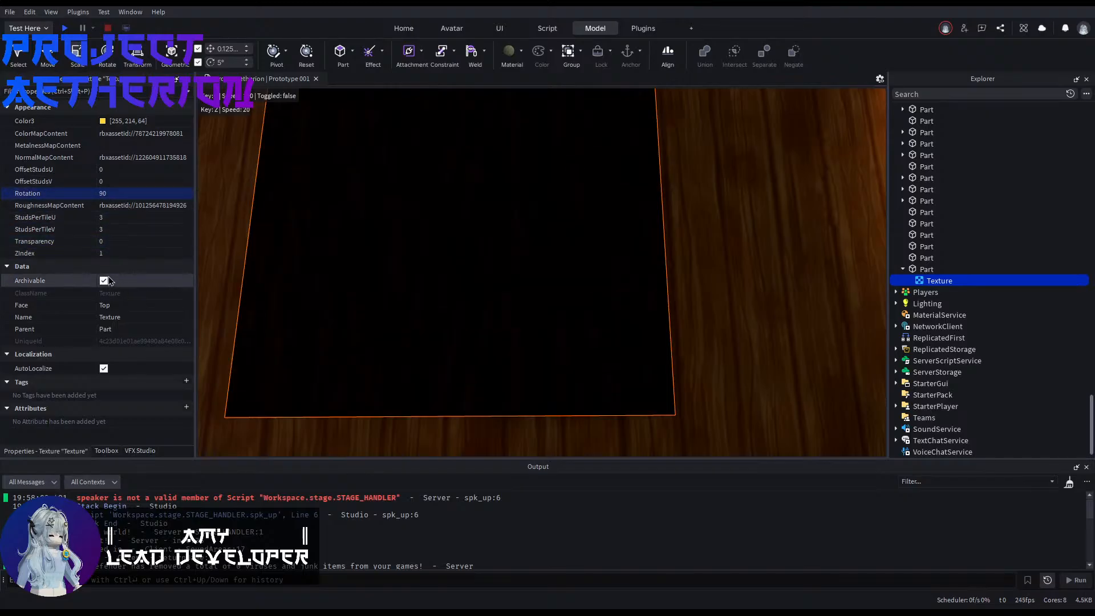
click(108, 242)
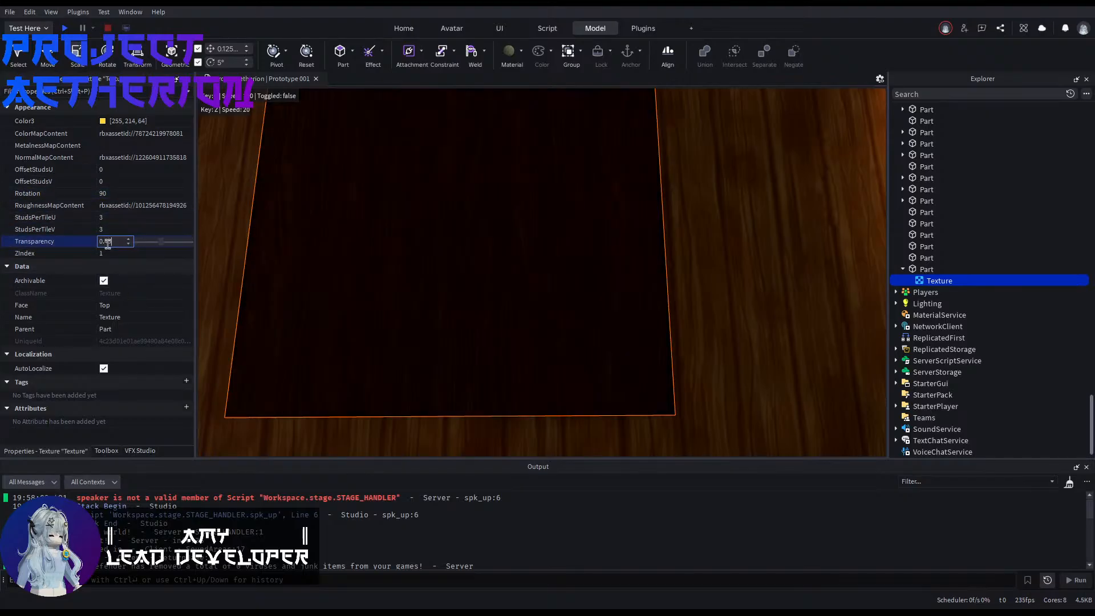
key(Return)
right_drag(637, 335, 637, 335)
scroll(320, 213, down, 1)
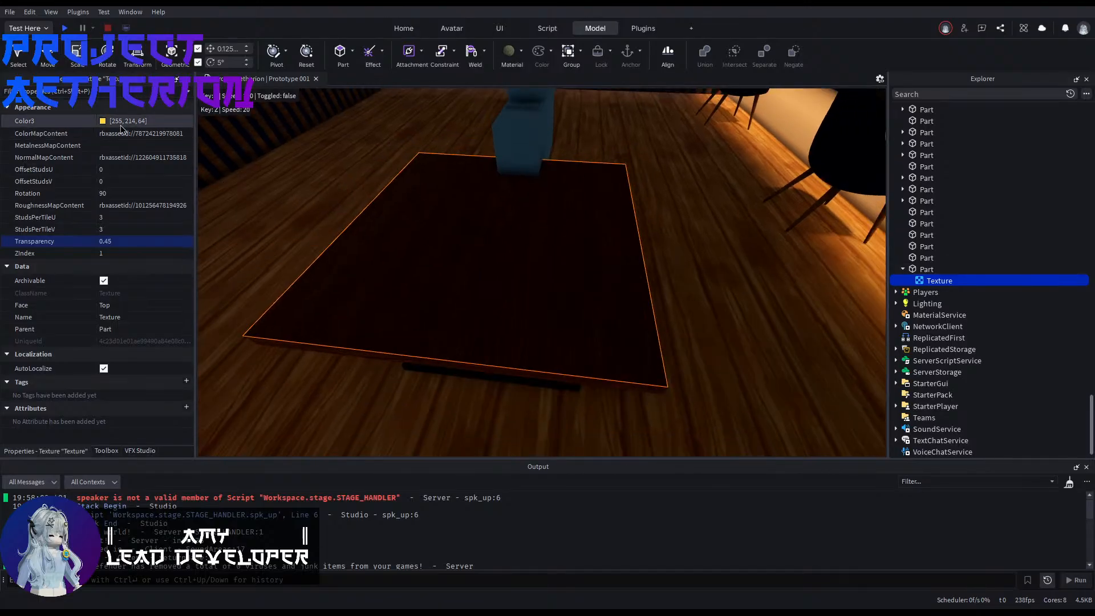
Step: Set the tabletop texture's Color3 to white (255, 255, 255) and check the surface up close
click(103, 122)
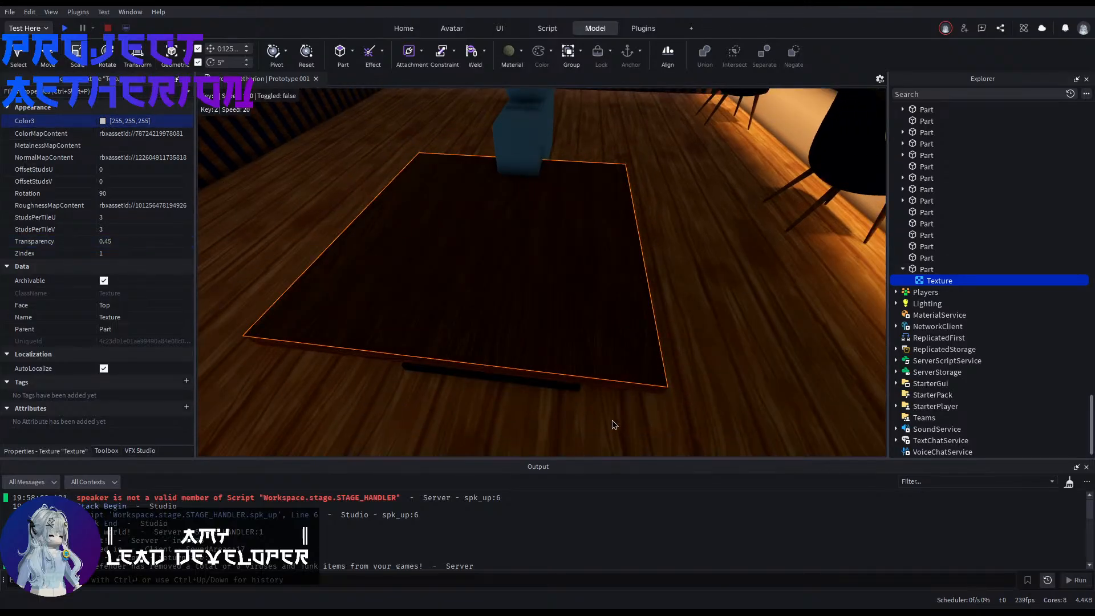
click(751, 336)
key(w)
right_drag(751, 337, 750, 337)
key(s)
key(w)
key(s)
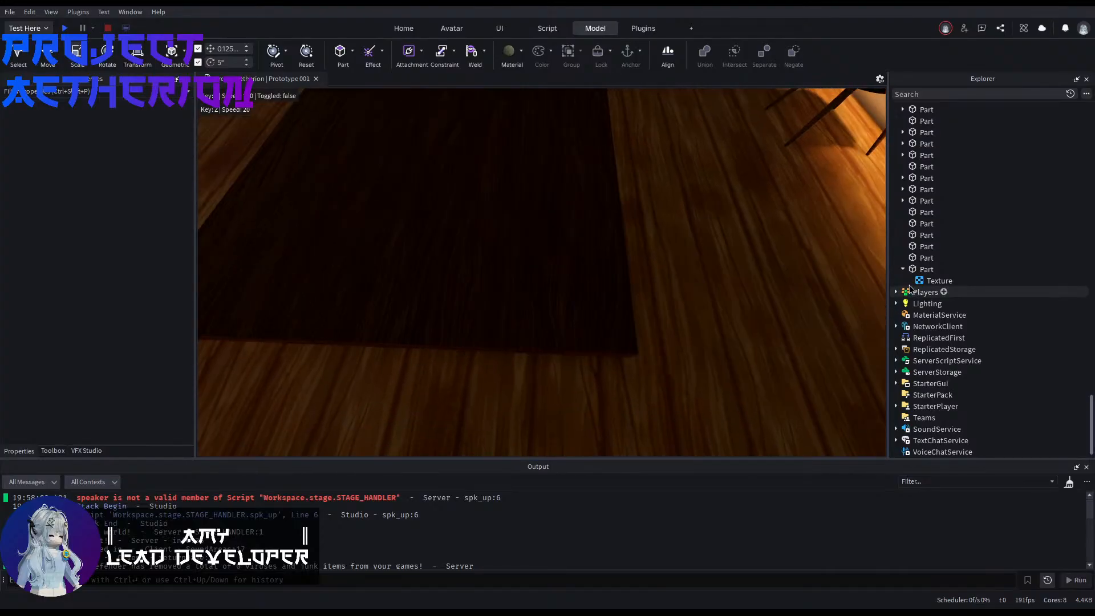
Step: Set the tabletop texture's transparency to 0.5, and select the tabletop part that contains it
click(915, 280)
click(119, 242)
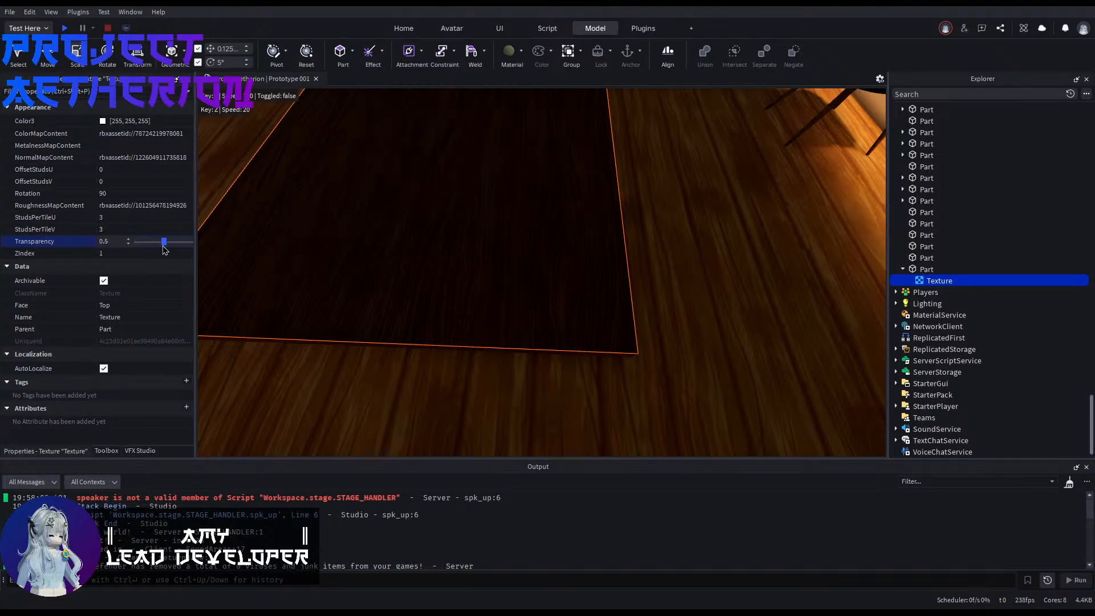
click(908, 270)
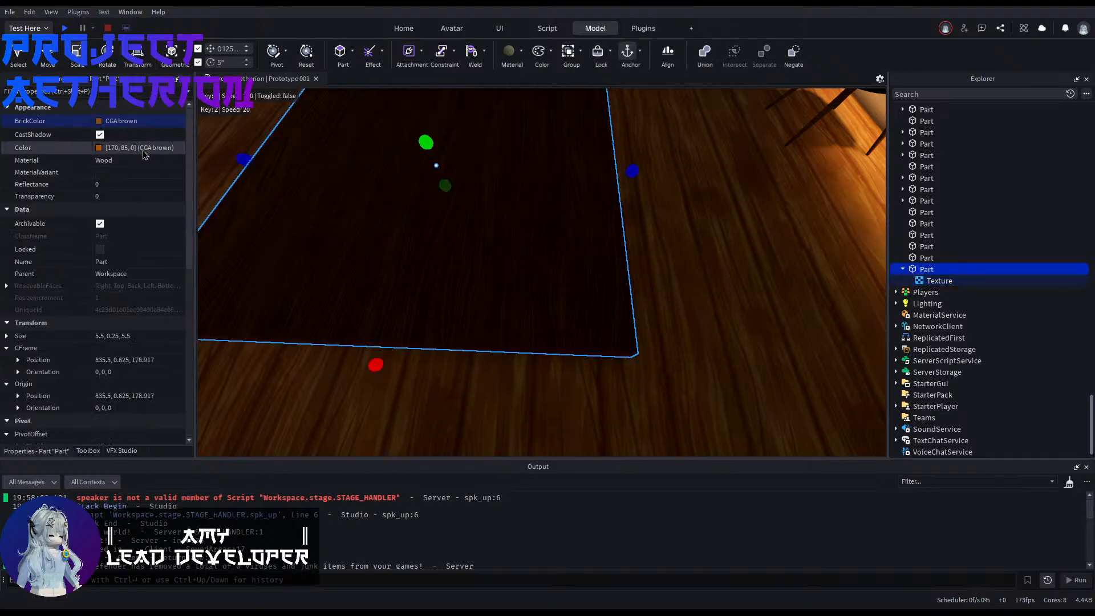
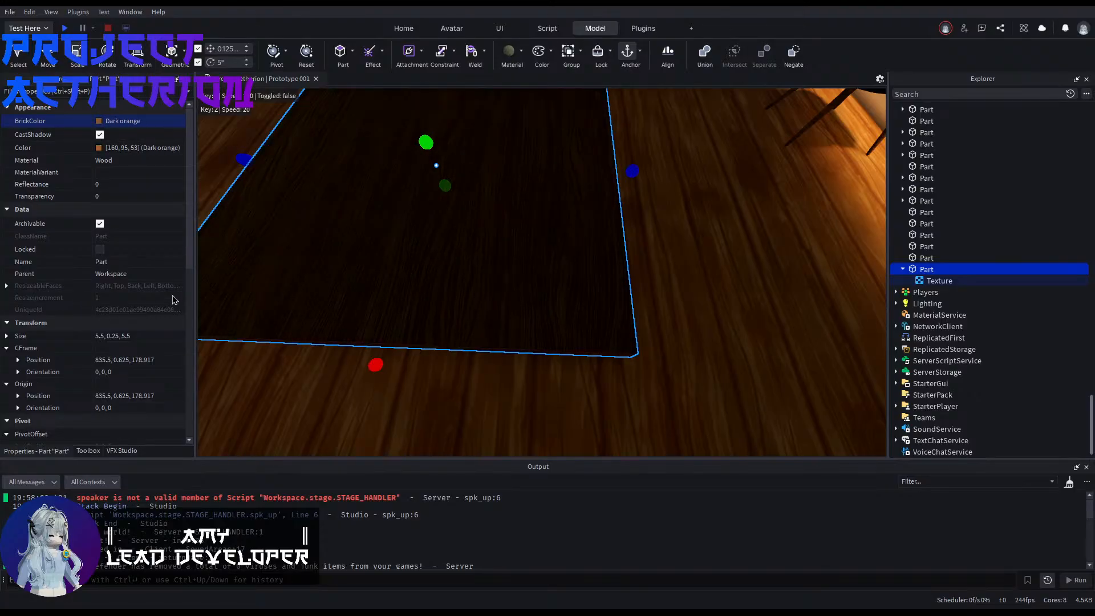
Step: Try transparency values of 0.8 and 1 on the tabletop's texture and look at the surface
click(935, 281)
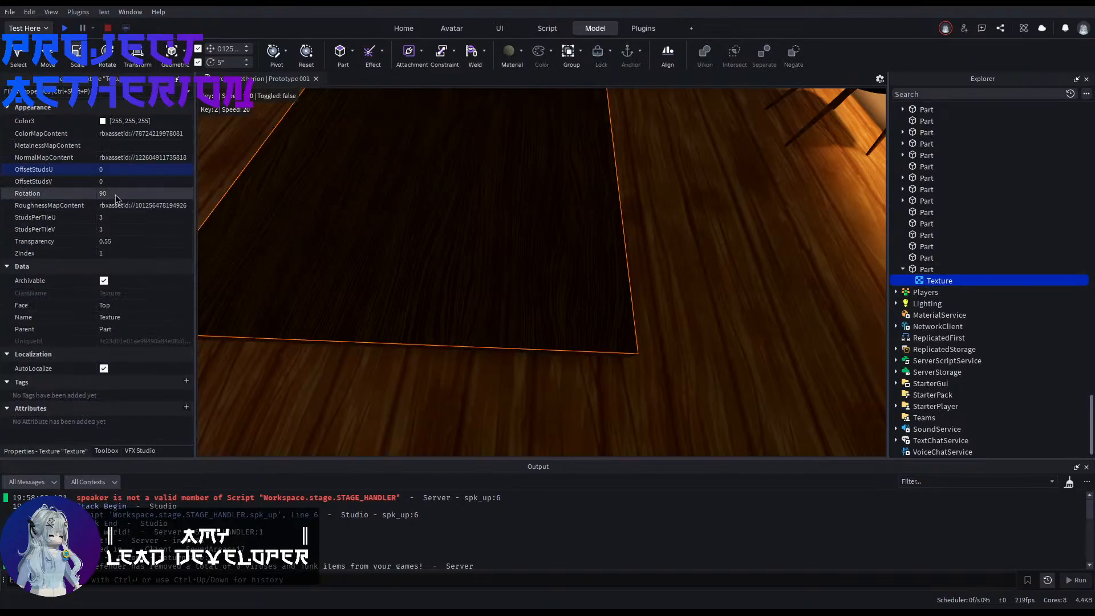
click(116, 241)
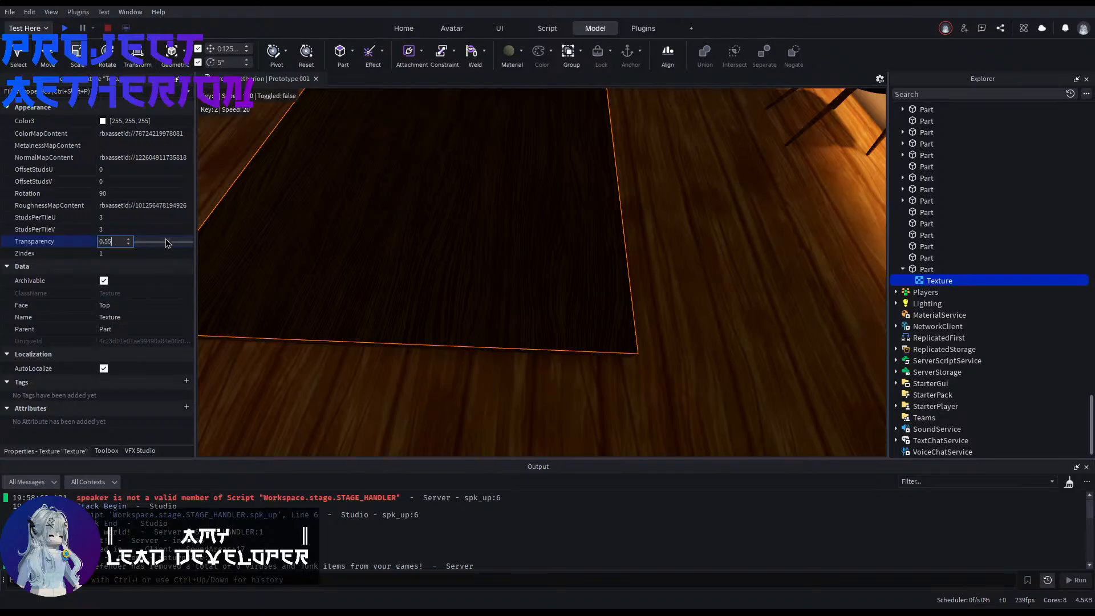
click(758, 251)
mouse_move(758, 252)
right_down()
mouse_move(752, 246)
mouse_move(792, 225)
mouse_move(736, 254)
mouse_move(764, 246)
mouse_move(767, 271)
mouse_move(758, 242)
right_up()
click(939, 281)
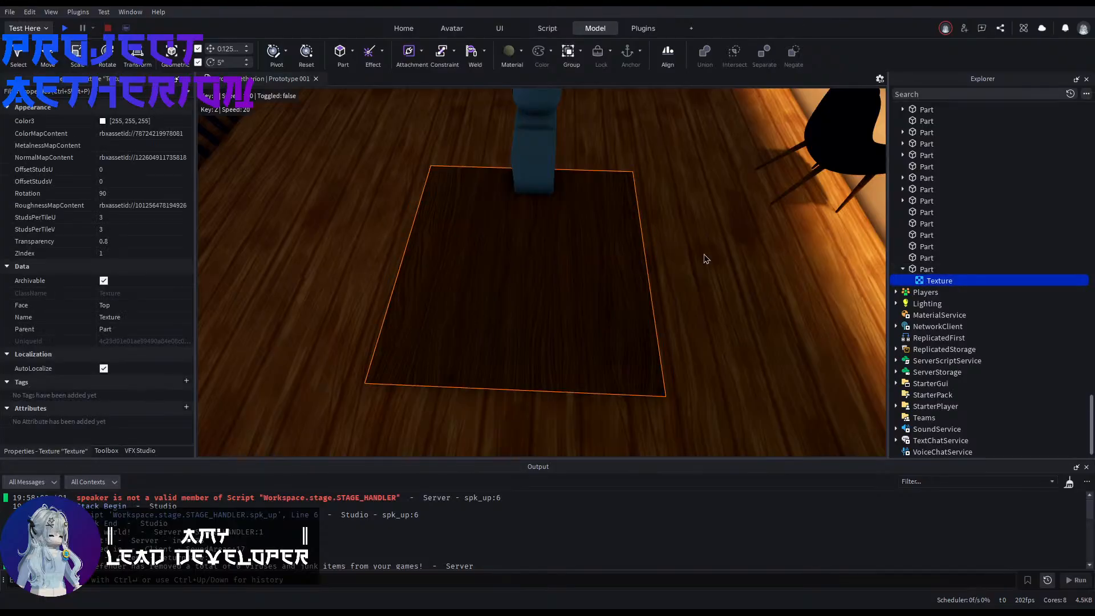
click(168, 243)
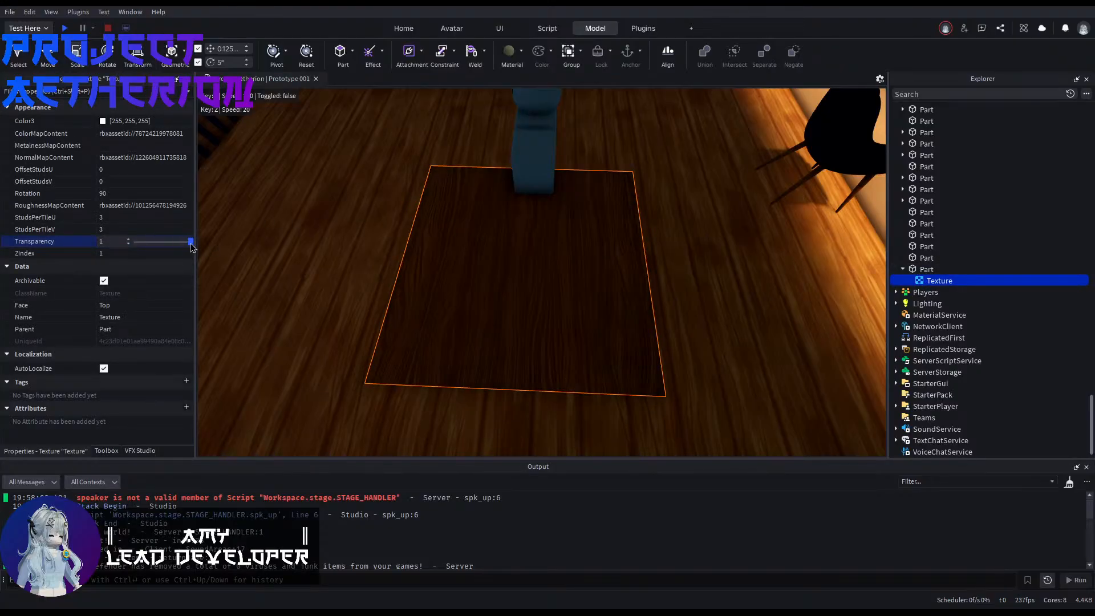
mouse_move(193, 246)
mouse_down()
mouse_move(143, 245)
mouse_move(197, 249)
mouse_up()
click(342, 266)
key(a)
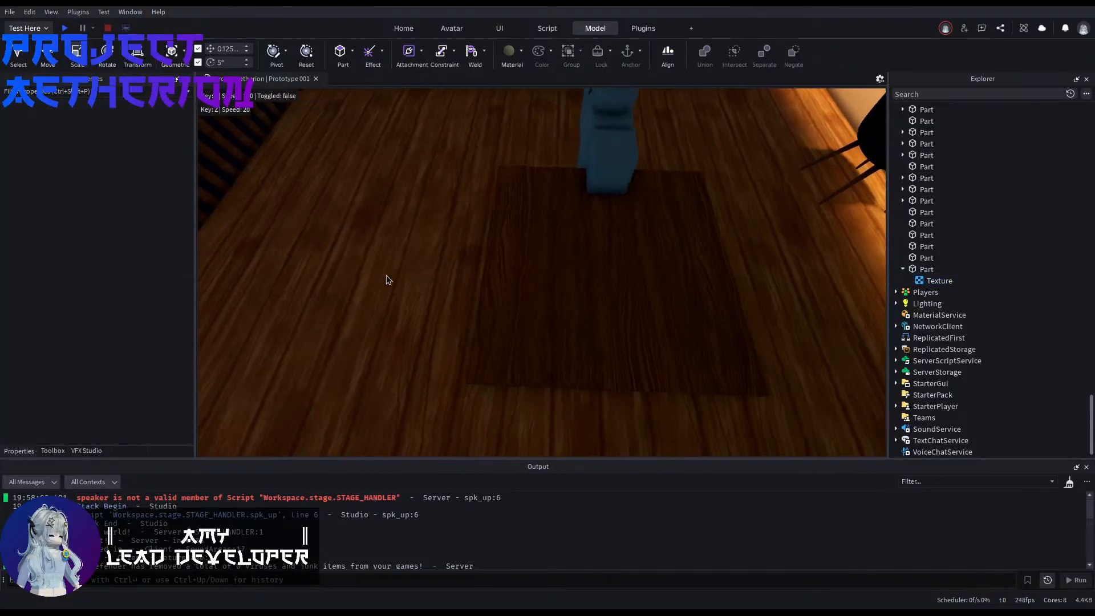
Step: Delete the texture from the tabletop part
right_drag(386, 275, 421, 165)
click(540, 272)
key(d)
click(931, 281)
key(Delete)
Step: Group the table's base plate, leg and top into one model
click(537, 233)
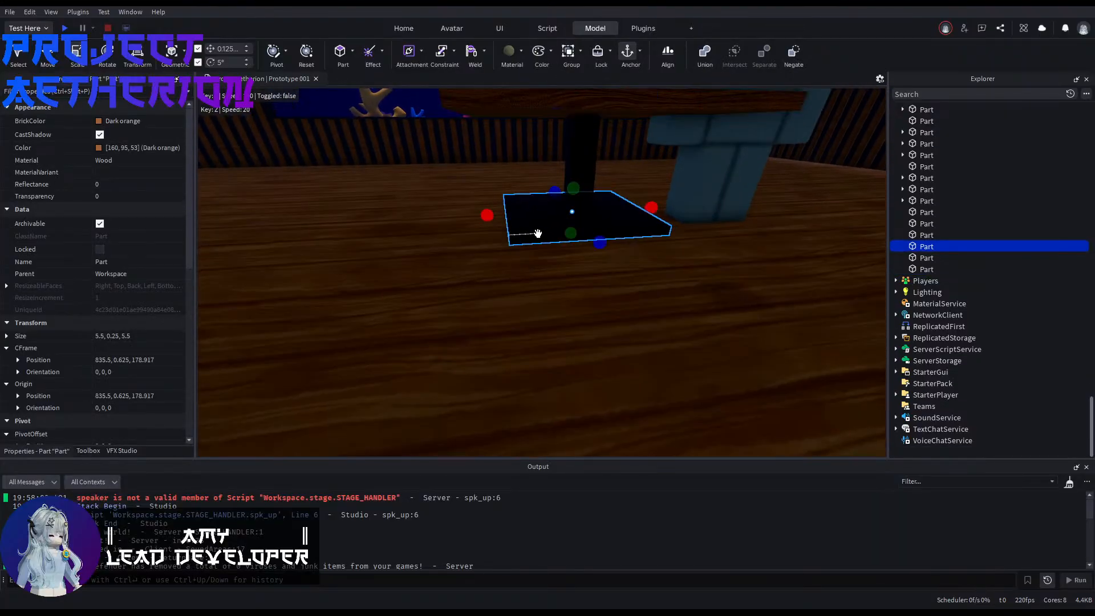
shift+click(572, 157)
shift+click(517, 103)
right_drag(518, 103, 542, 189)
key(ctrl+g)
Step: Rename the grouped model as table
key(e)
key(s)
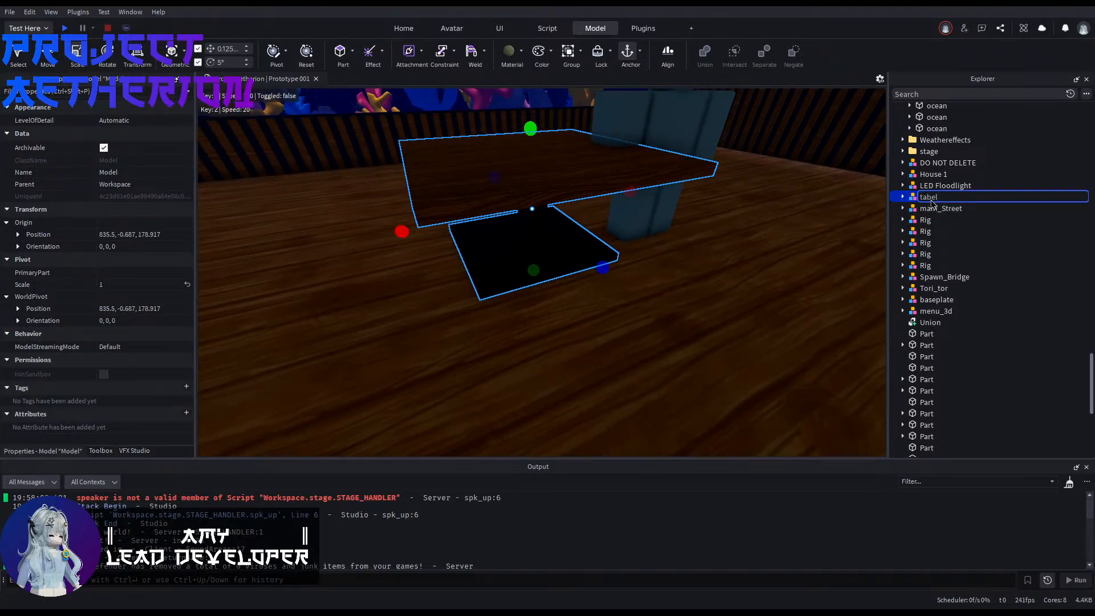
click(932, 206)
click(931, 198)
key(Return)
Step: Move the table model into the Restaurant's interior folder
click(728, 327)
right_drag(701, 290, 803, 285)
key(s)
click(925, 198)
scroll(962, 197, up, 15)
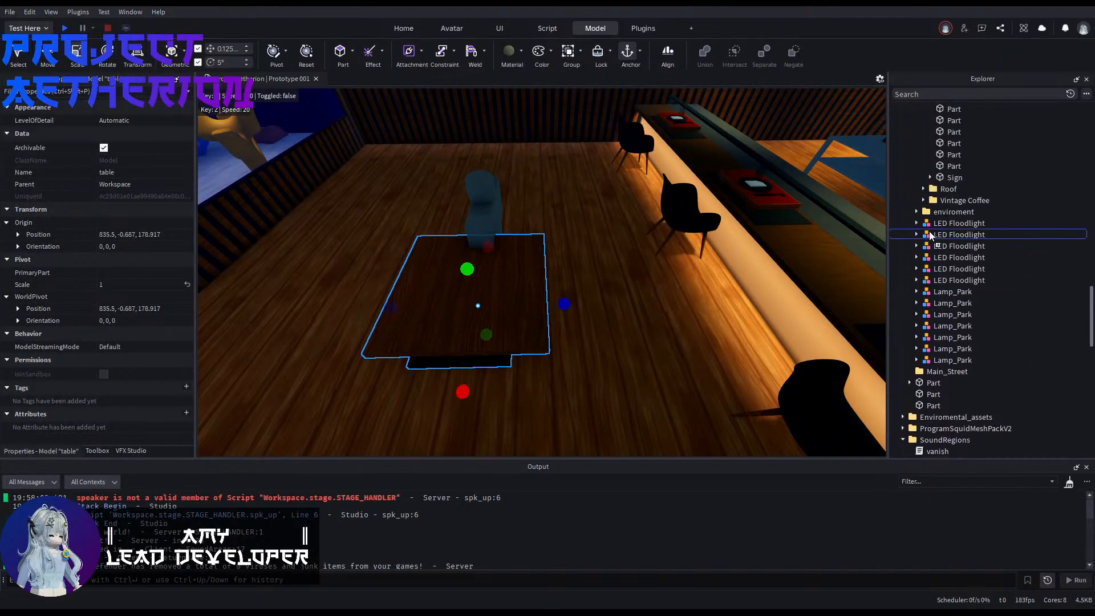
scroll(929, 230, up, 15)
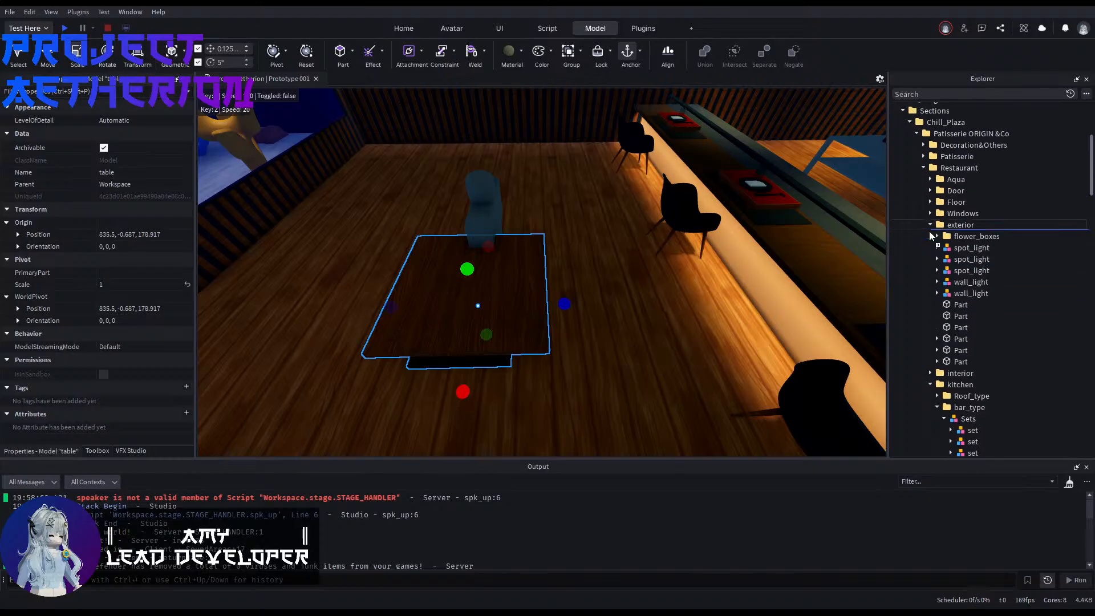
drag(967, 391, 953, 255)
scroll(957, 382, up, 1)
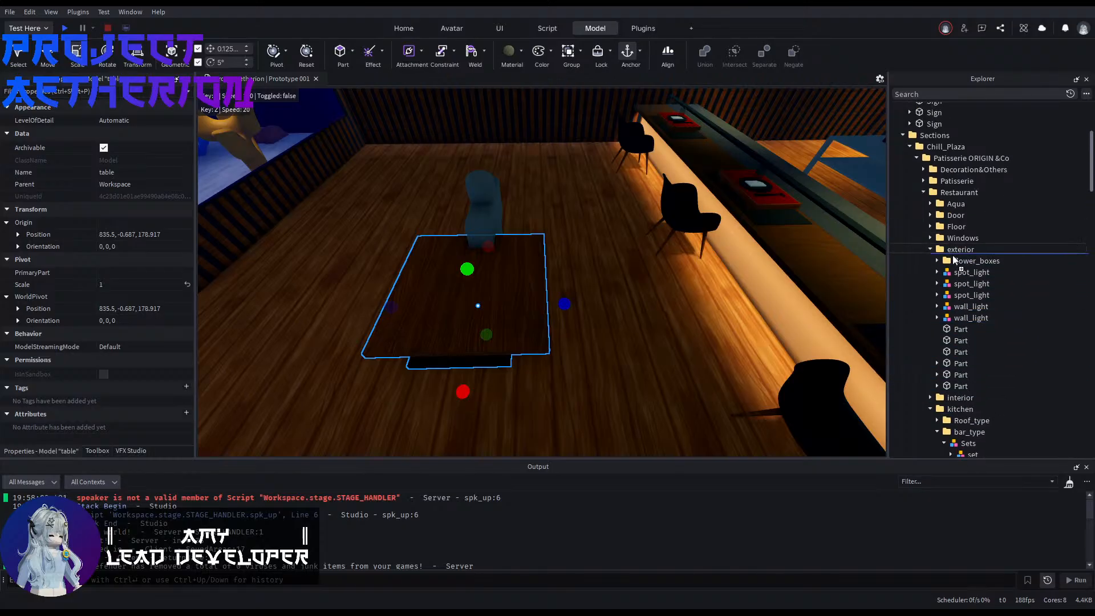
scroll(931, 418, down, 2)
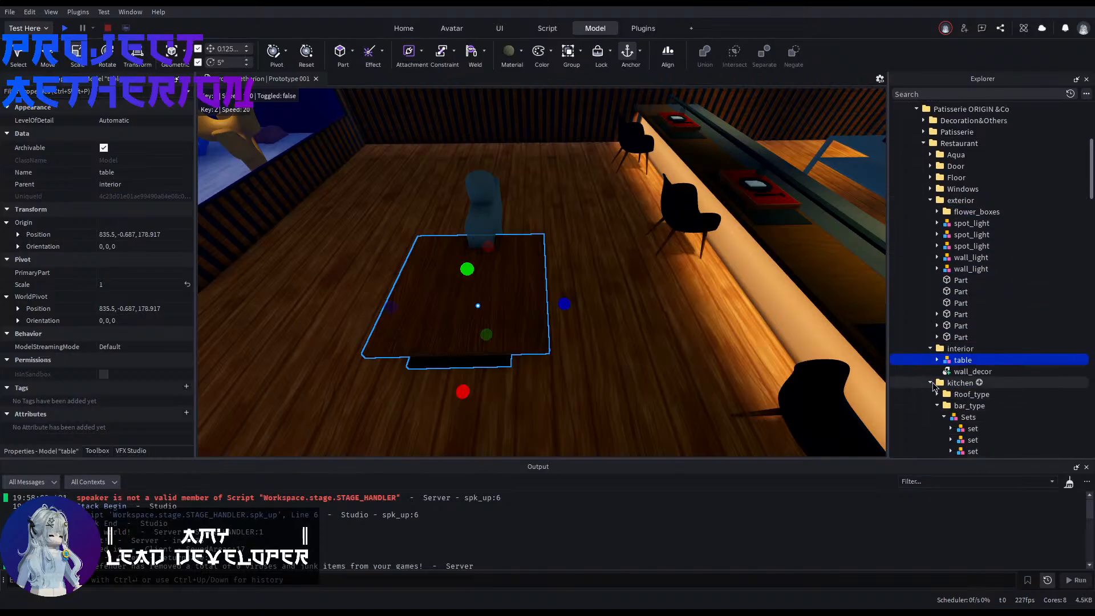
Step: Collapse the kitchen folder and move it into the Restaurant's interior folder
click(930, 384)
click(930, 385)
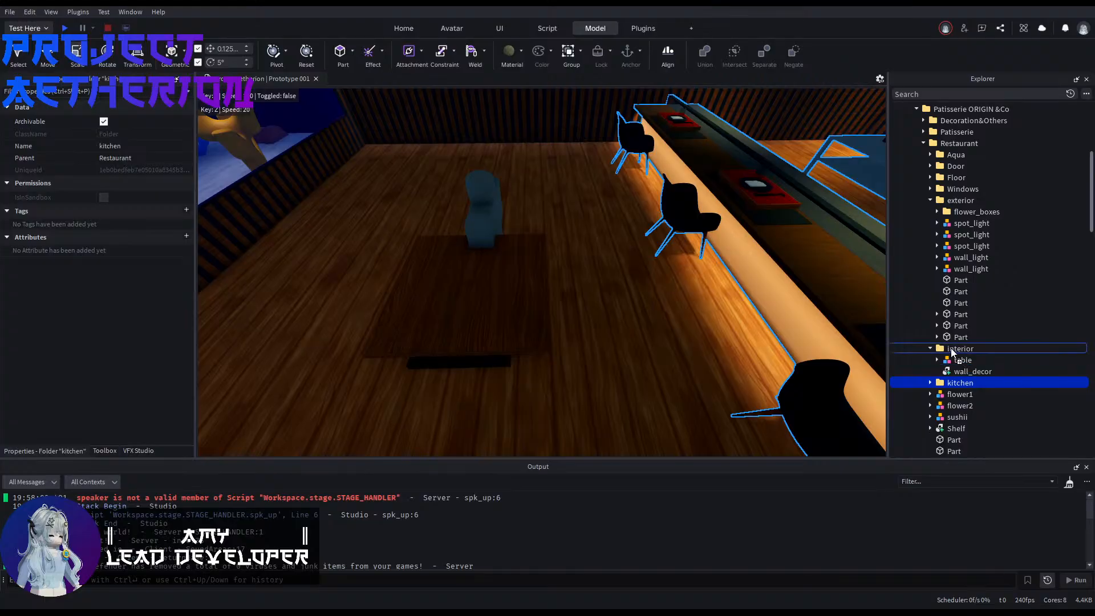
drag(950, 352, 951, 352)
Step: Move flower1, flower2, sushii and Shelf into the Restaurant's interior folder
scroll(950, 365, down, 1)
click(951, 371)
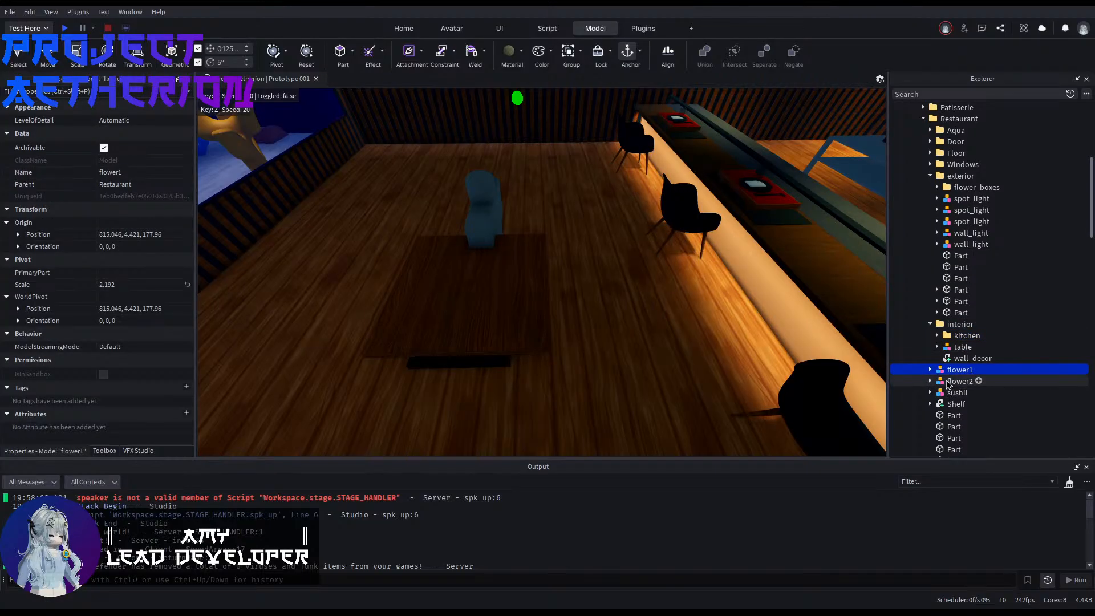
scroll(948, 385, down, 1)
shift+click(949, 386)
scroll(960, 370, down, 2)
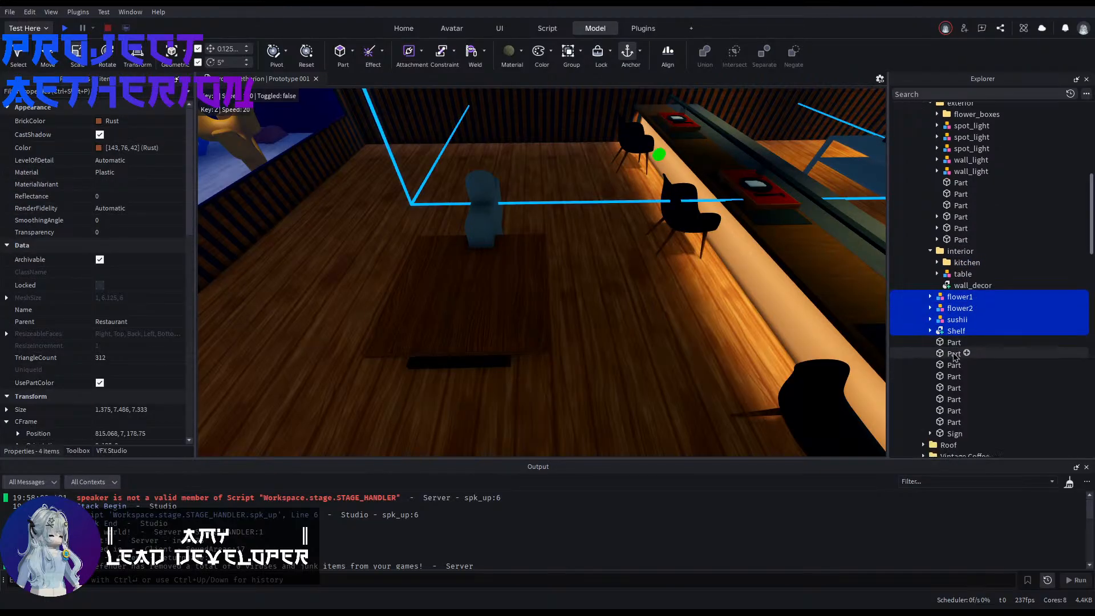
click(930, 252)
click(930, 252)
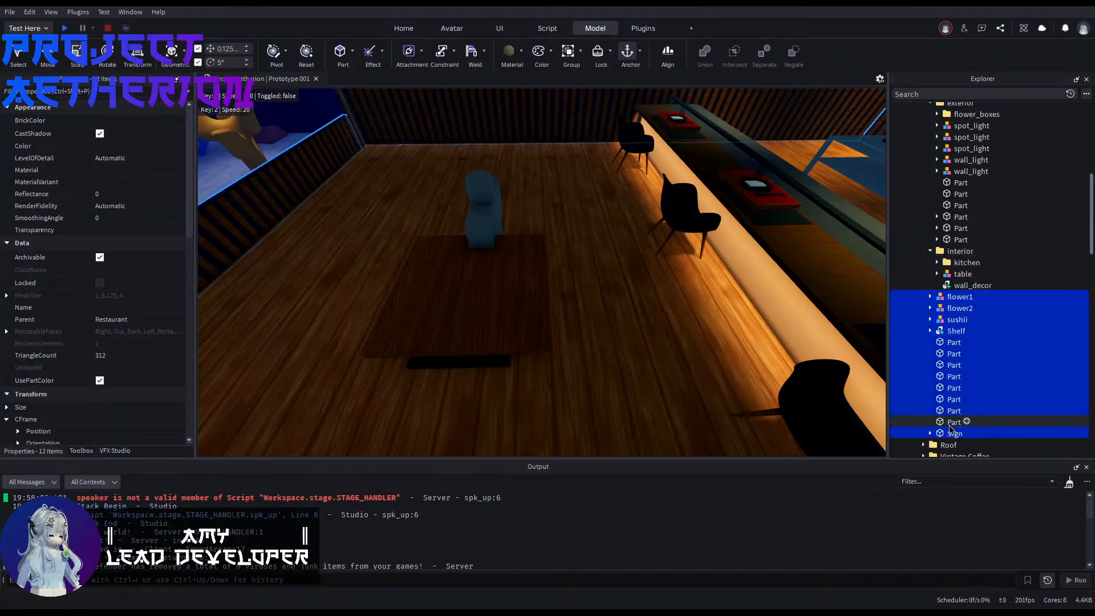
key(f)
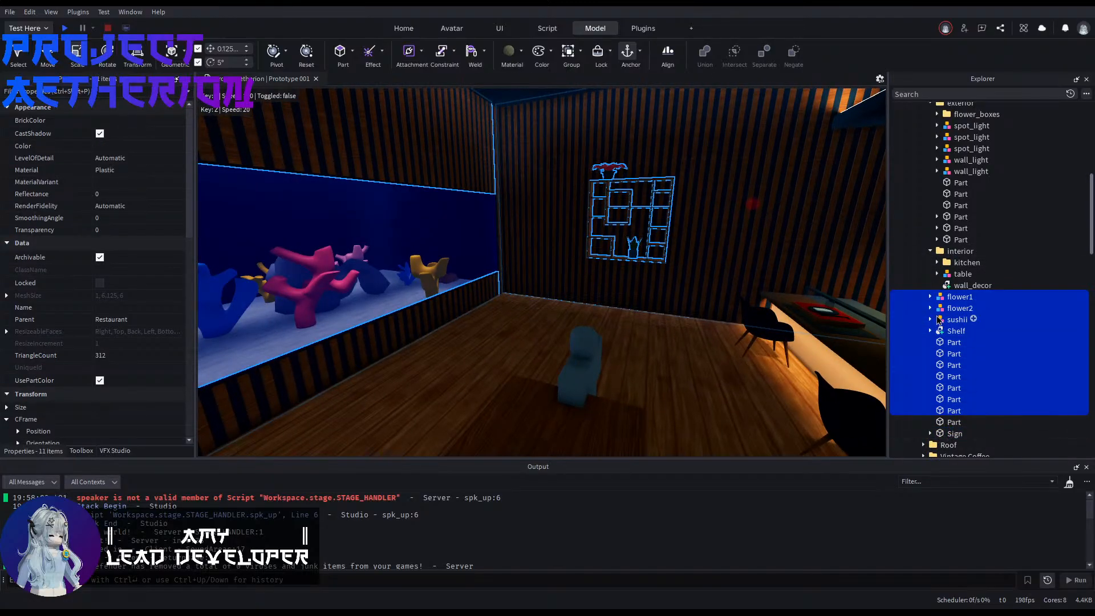
click(949, 299)
shift+click(952, 329)
drag(966, 327, 974, 250)
right_drag(593, 336, 631, 364)
click(631, 364)
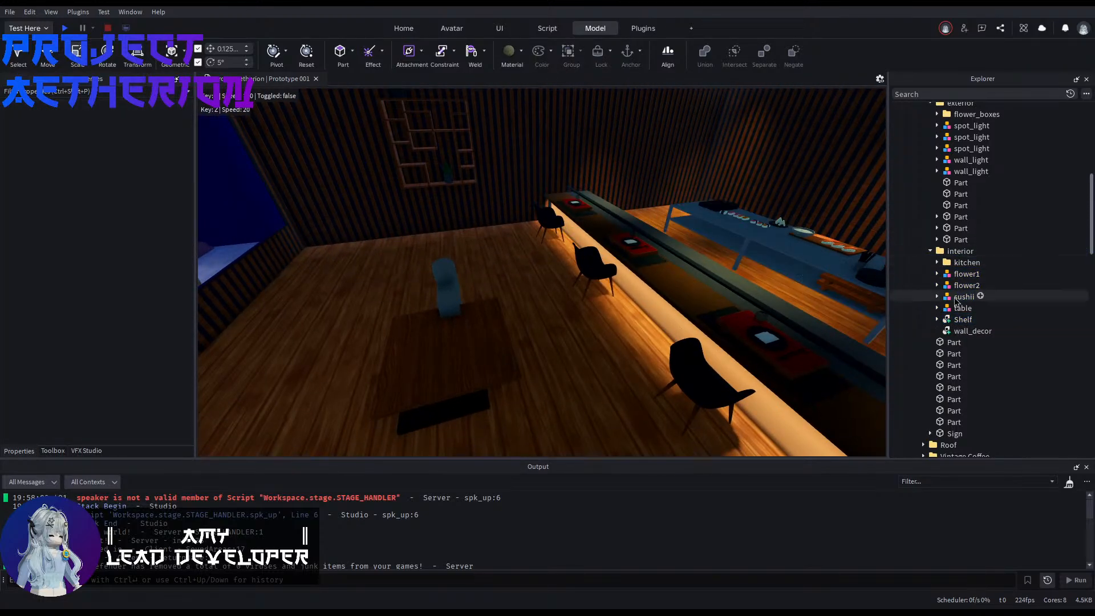
Step: Focus on the first loose part below the interior folder to see where it is in the restaurant
click(953, 342)
key(f)
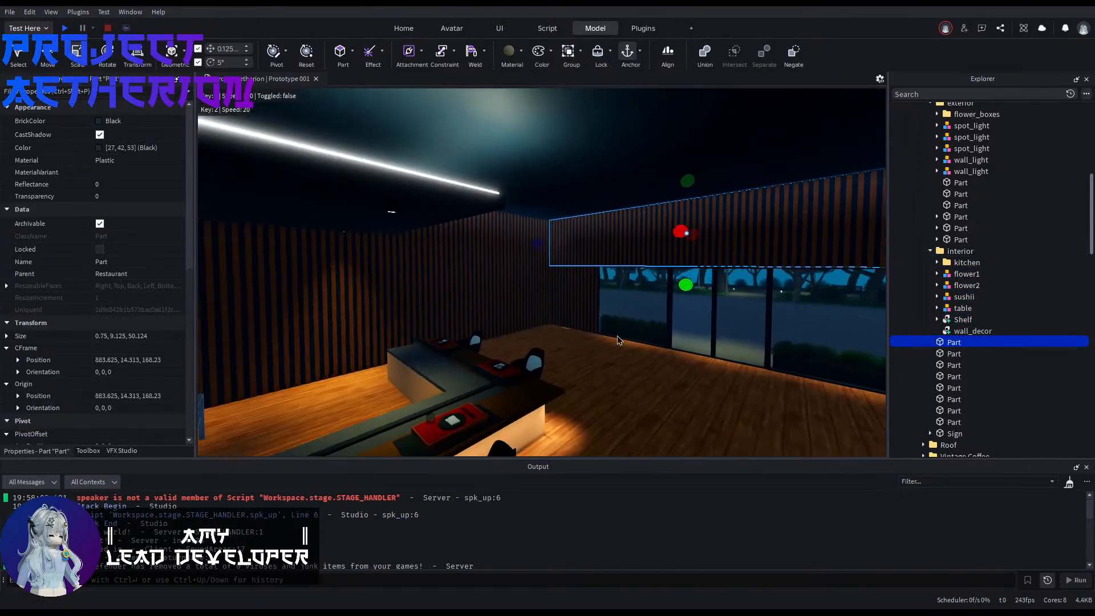
click(662, 361)
right_drag(661, 361, 627, 363)
Step: Slide the table's base plate about 0.625 studs sideways to bring it under the leg
key(w)
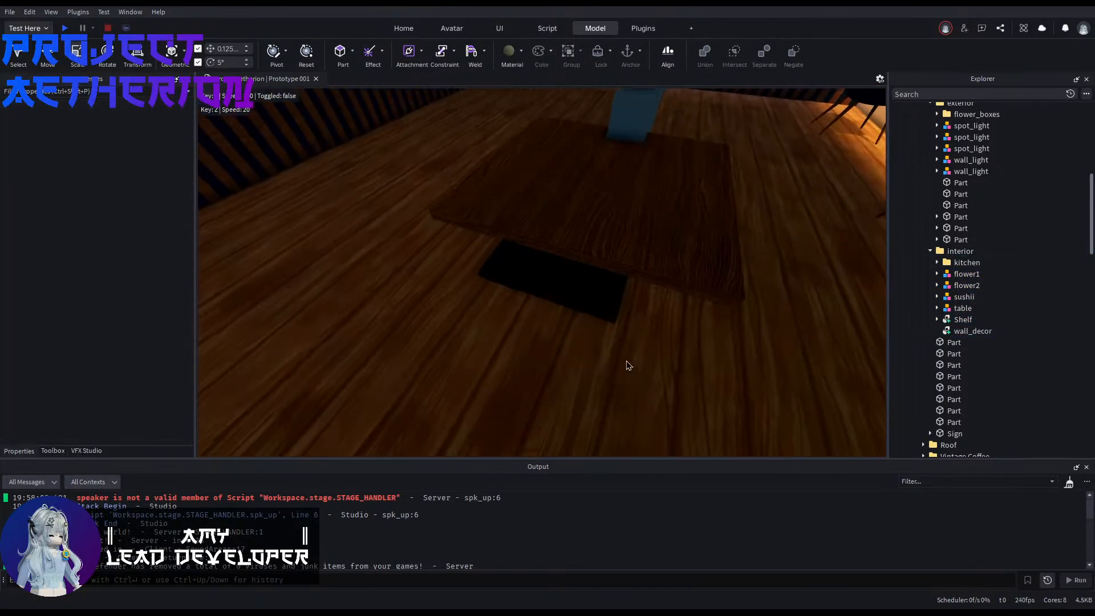
key(q)
right_drag(576, 308, 564, 335)
key(w)
alt+click(566, 304)
key(d)
alt+click(537, 209)
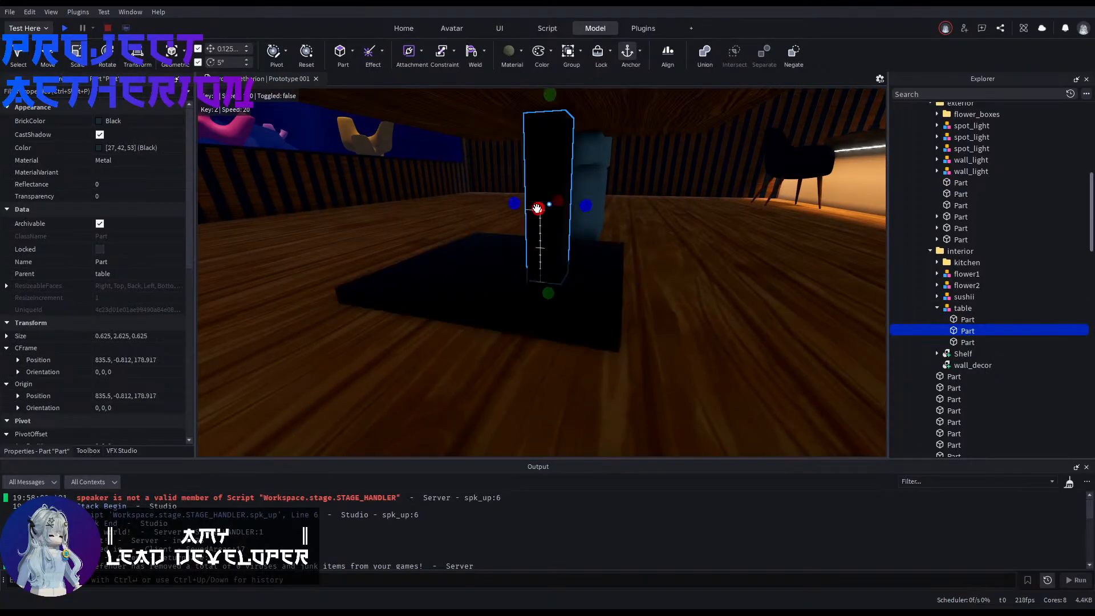
alt+click(474, 295)
drag(460, 263, 495, 268)
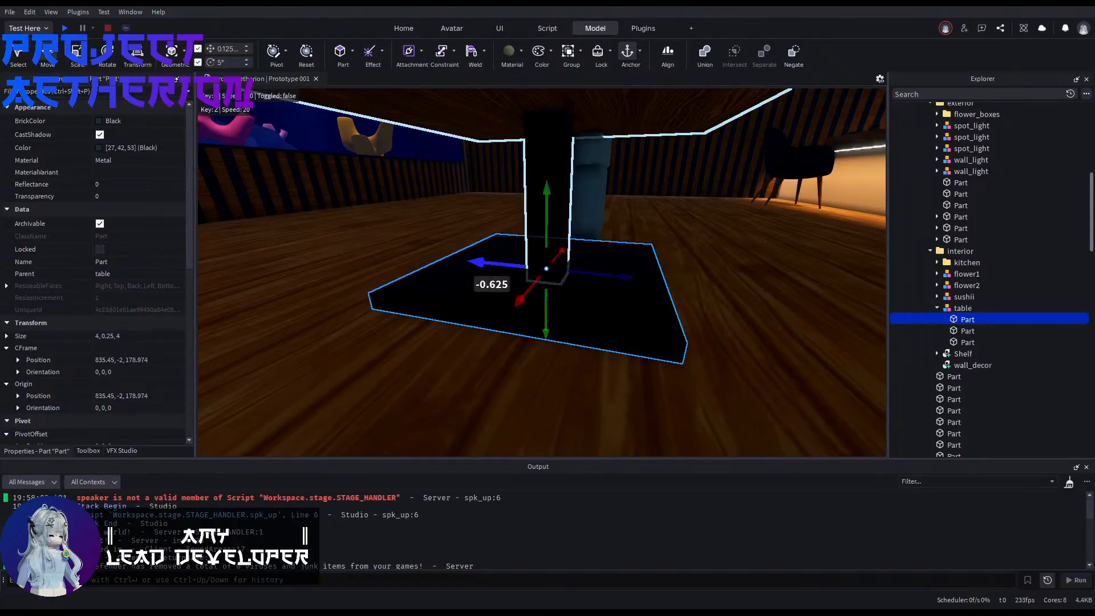
key(d)
right_drag(489, 274, 504, 254)
Step: Align the base plate with the leg by setting its position to 835.5, -2, 178.917
click(353, 235)
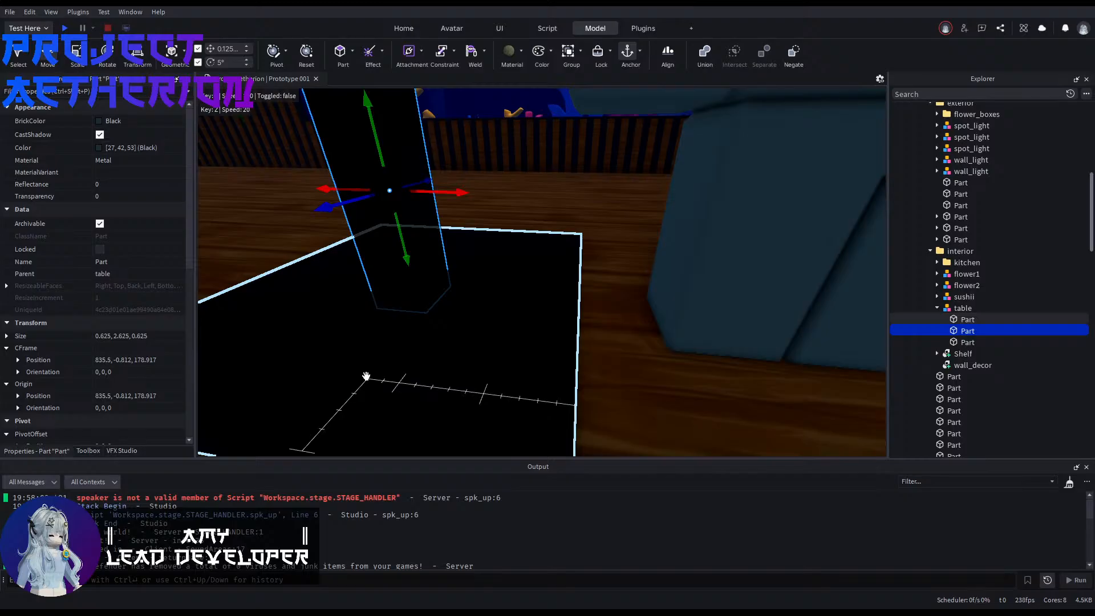
click(366, 376)
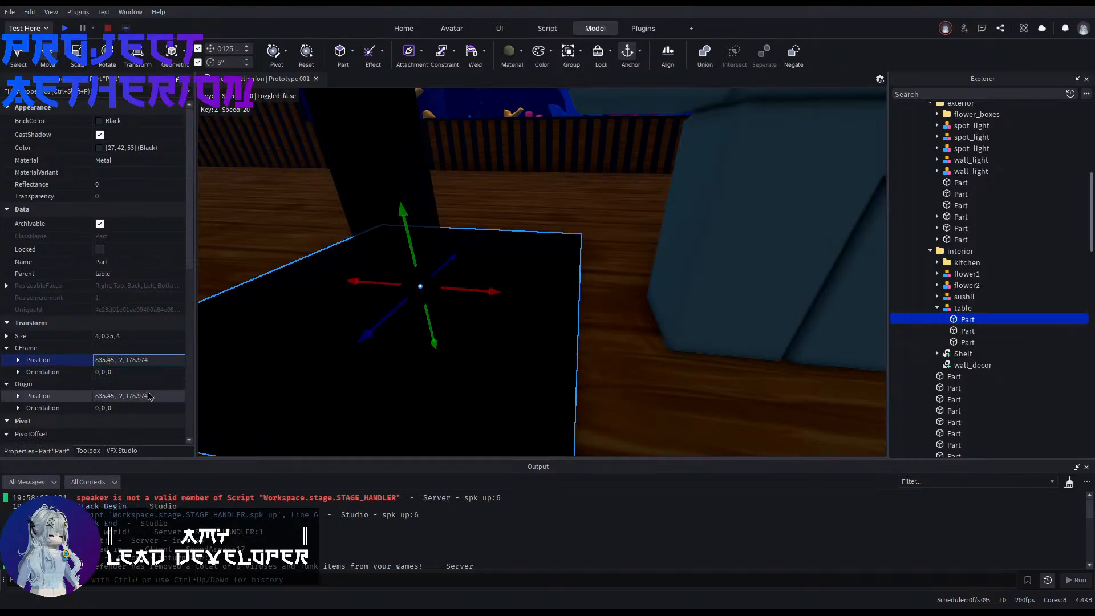
key(BackSpace)
key(Return)
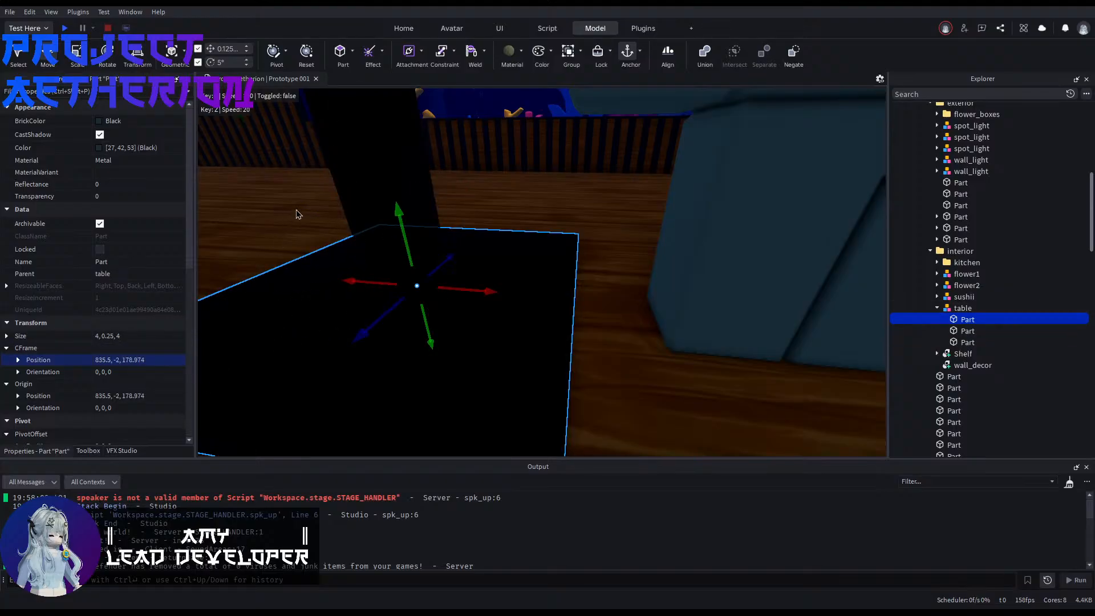
click(344, 172)
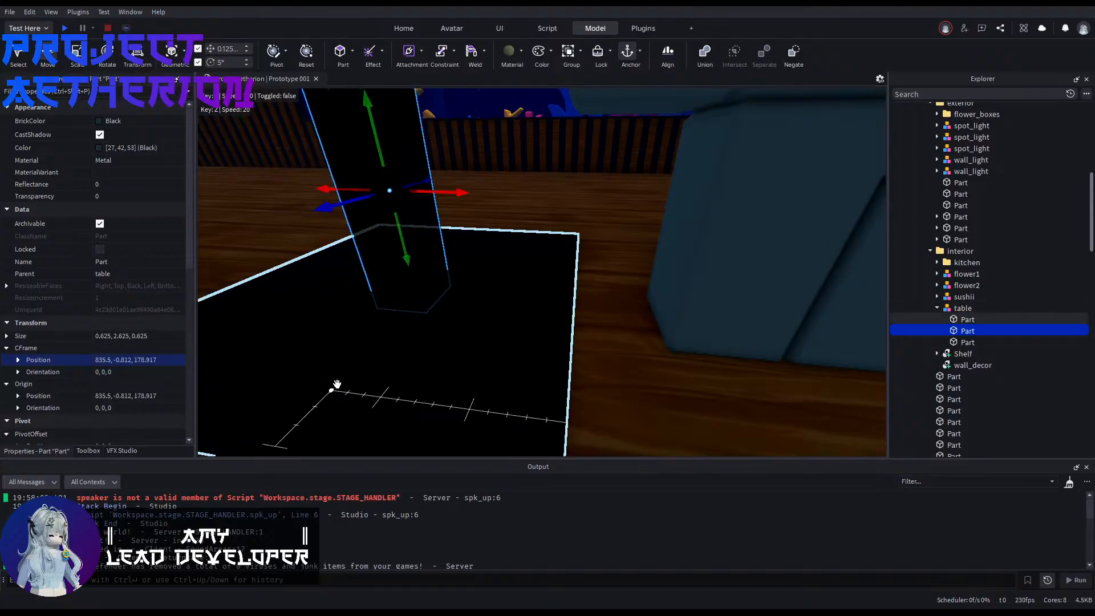
click(337, 385)
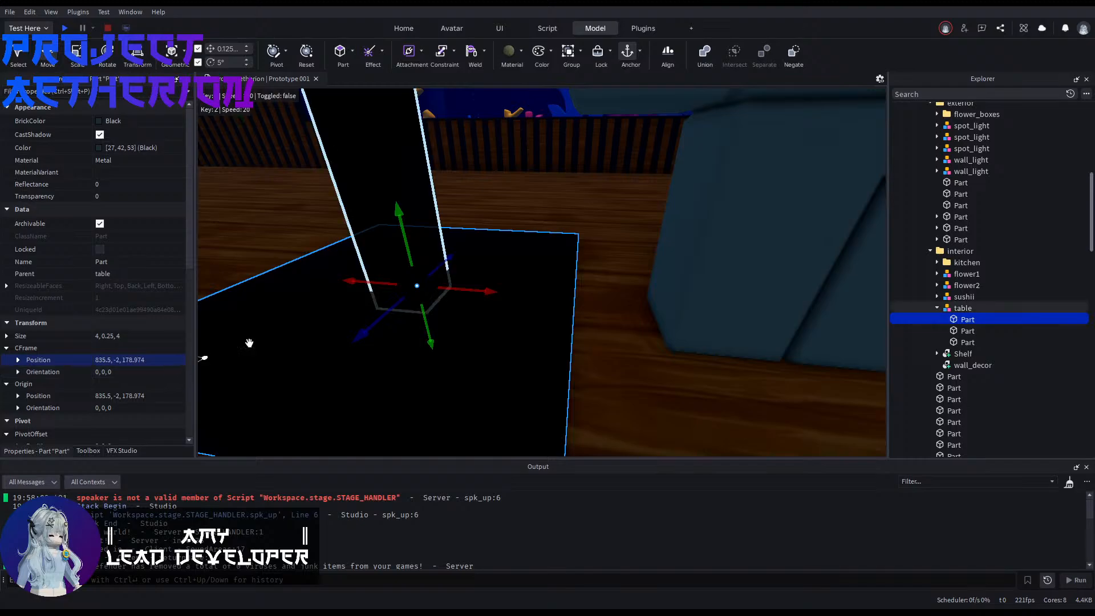
click(372, 197)
click(356, 353)
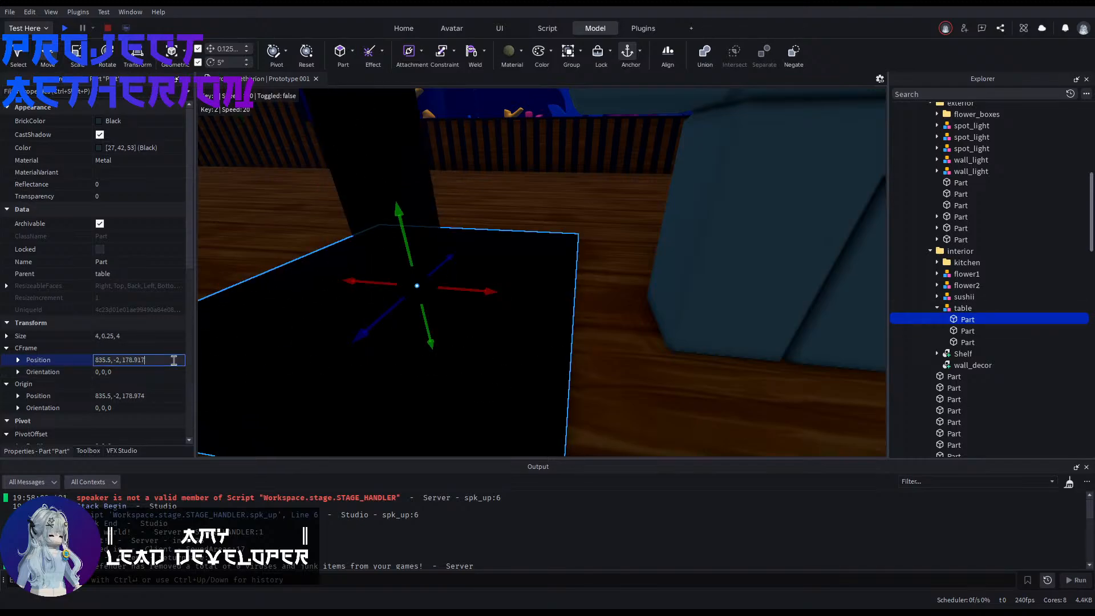
key(Return)
click(658, 334)
Step: Move the whole table into the corner beside the aquarium, at about 823.75, -0.687, 190.292
click(485, 267)
key(s)
right_drag(484, 266, 587, 367)
drag(586, 366, 491, 291)
click(379, 323)
right_drag(379, 323, 599, 304)
click(599, 304)
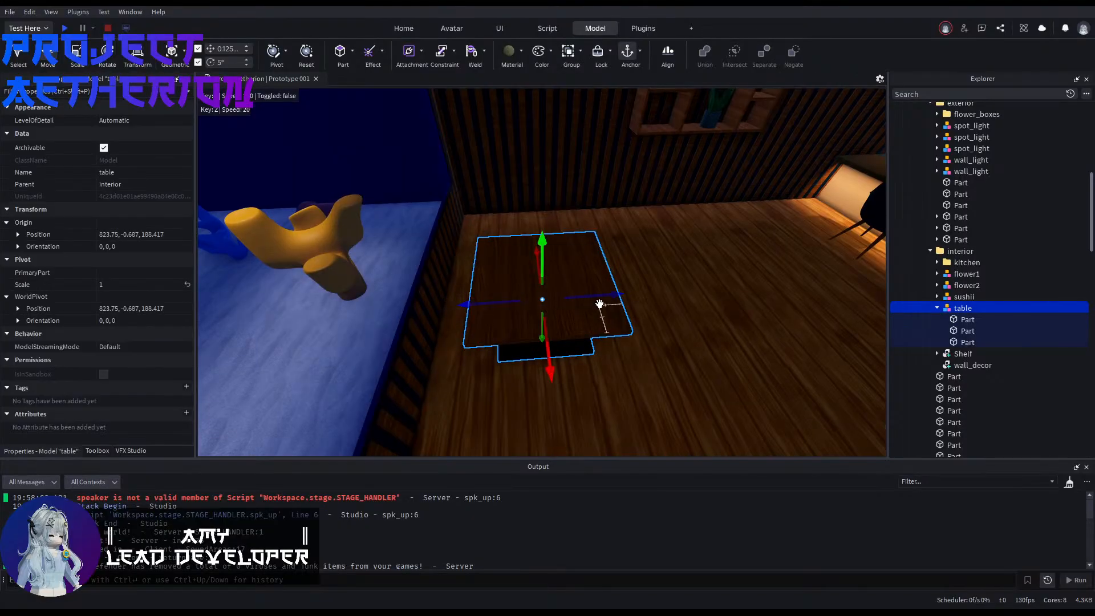
mouse_move(599, 294)
mouse_down()
mouse_move(522, 296)
mouse_move(585, 294)
mouse_up()
Step: Duplicate a normal_chair from the bar, rotate it to -90°, and move it 21.5 studs to the table
click(693, 323)
right_drag(693, 323, 715, 305)
click(640, 281)
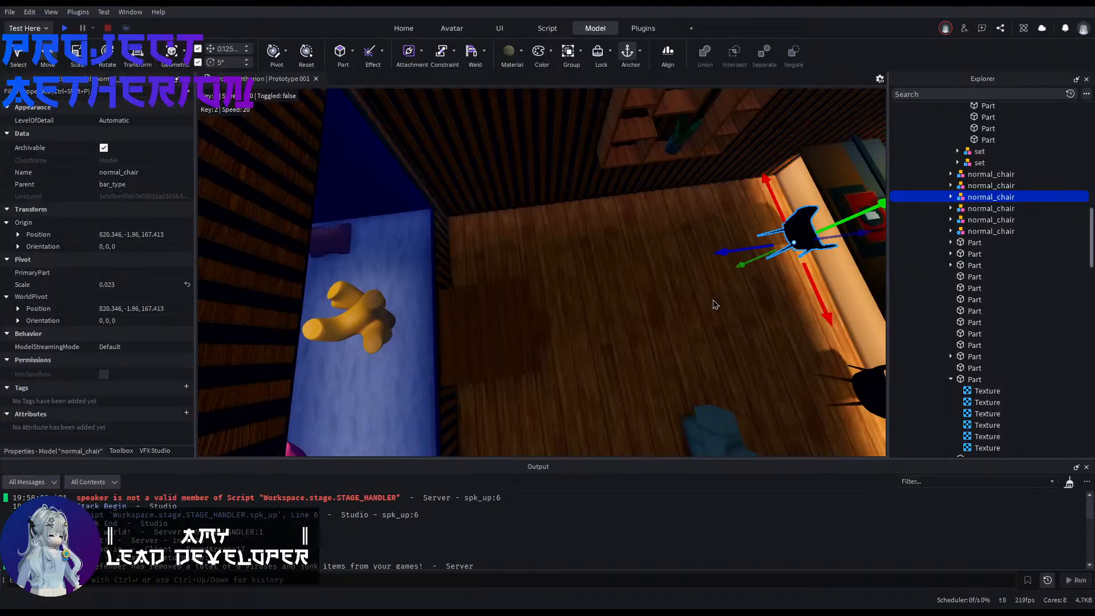
key(ctrl+d)
key(ctrl+r)
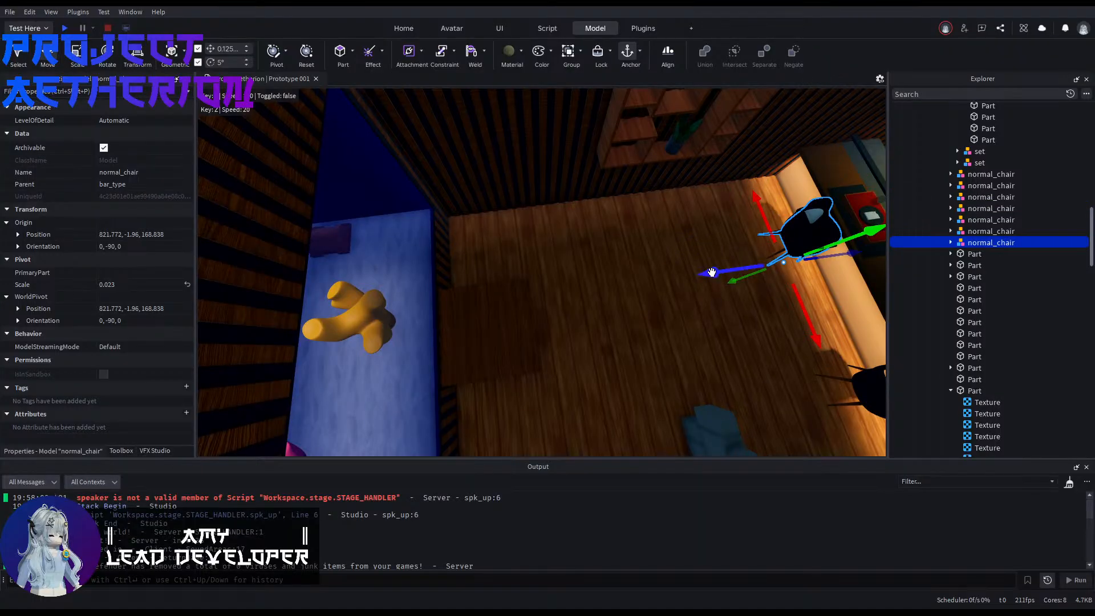
drag(712, 272, 464, 308)
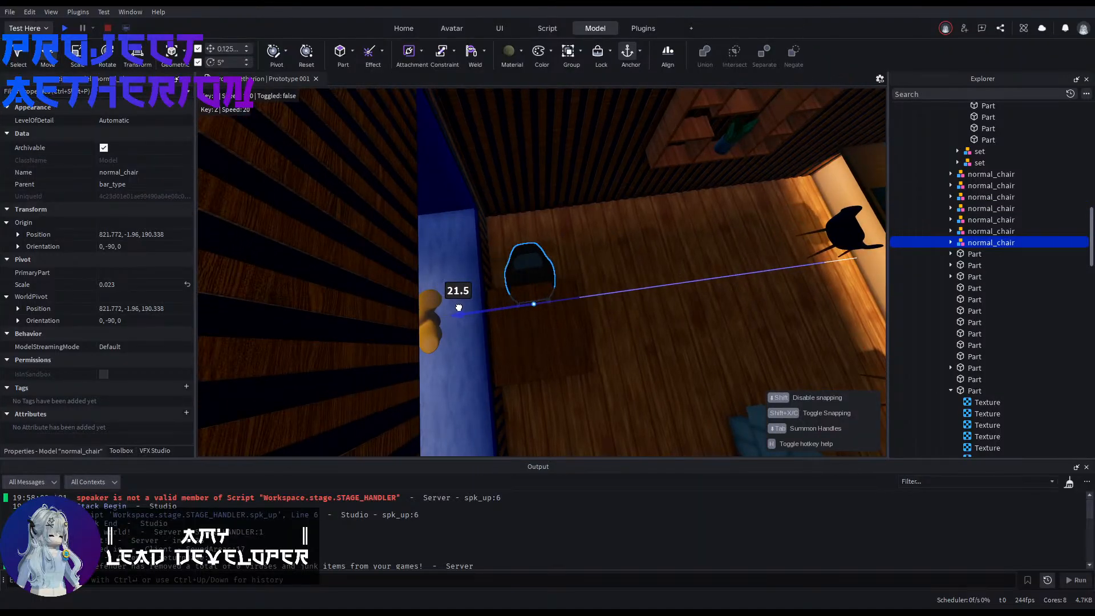
key(w)
right_drag(459, 308, 438, 302)
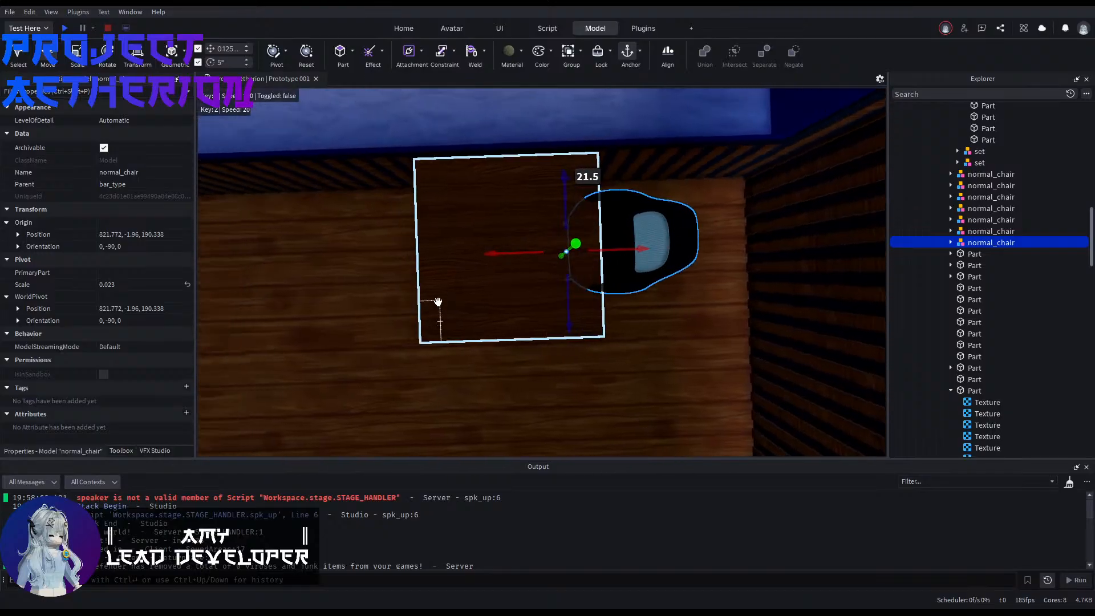
Step: Align the chair with the table's centre by setting its Z position to 190.292
click(452, 302)
click(18, 234)
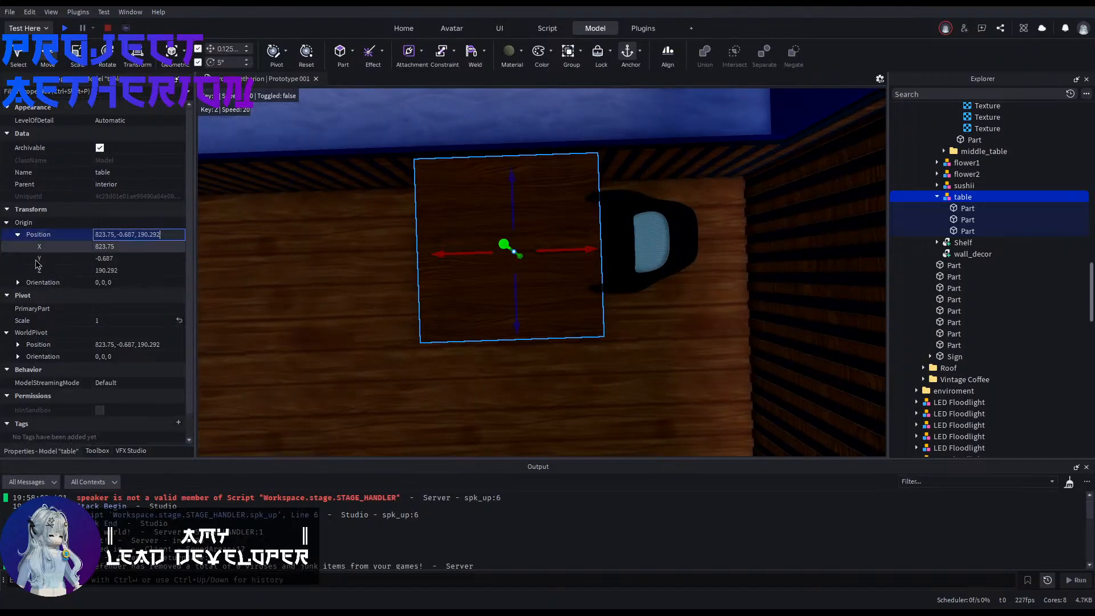
click(622, 248)
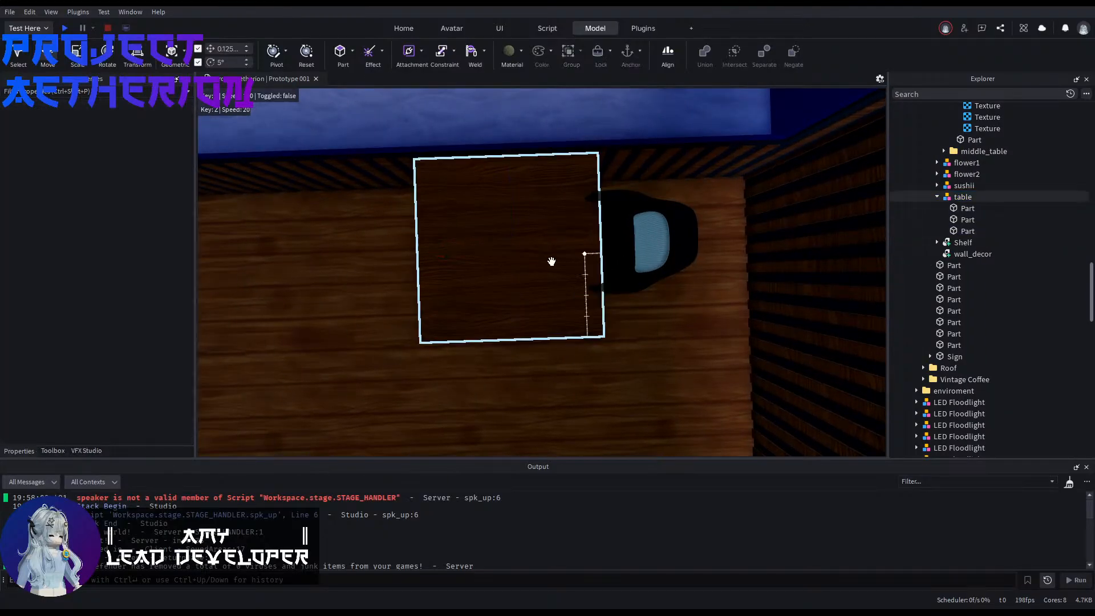
click(626, 288)
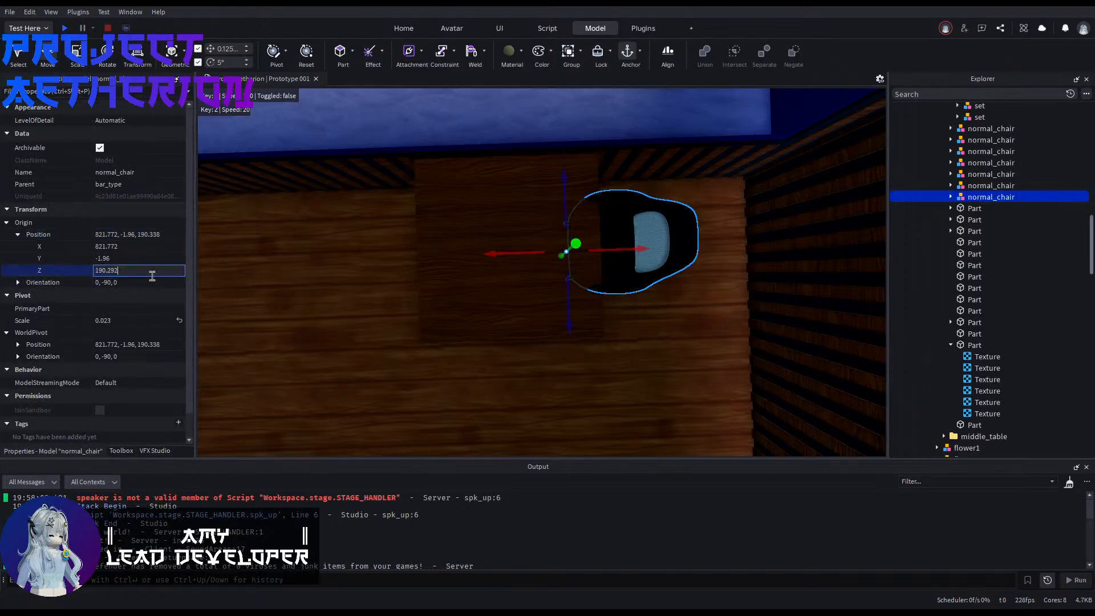
right_drag(366, 346, 348, 342)
scroll(560, 269, up, 2)
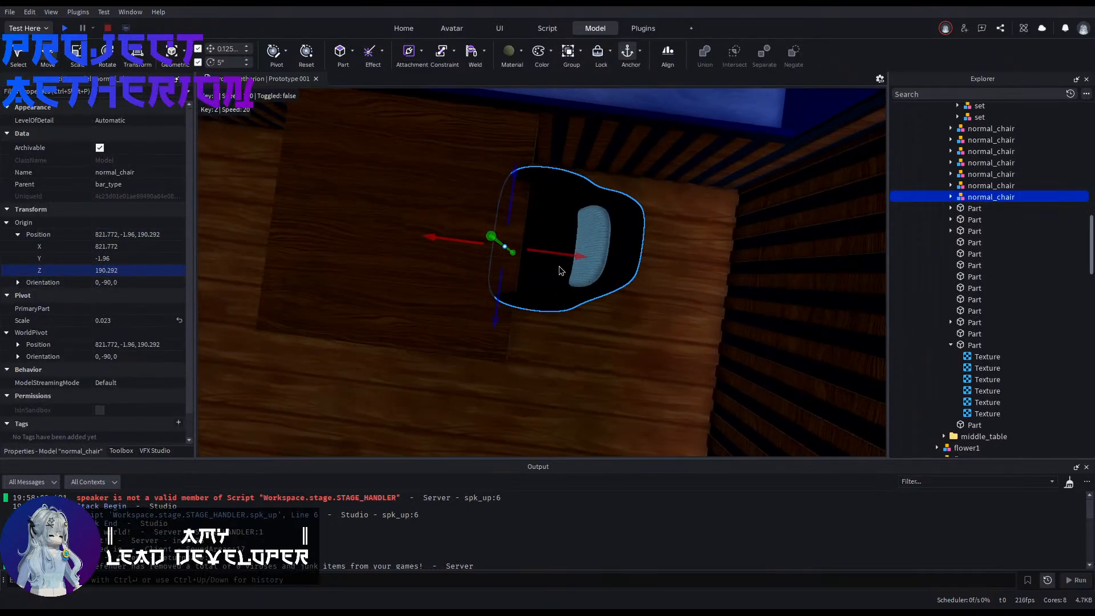
Step: Slide the chair about 1 stud outward from the table
drag(545, 251, 578, 256)
right_drag(578, 256, 578, 261)
key(s)
Step: Duplicate the chair, turn the copy to a 90° orientation, and move it to the table's opposite side at about X 826.671
key(ctrl+d)
key(ctrl+r)
key(ctrl+r)
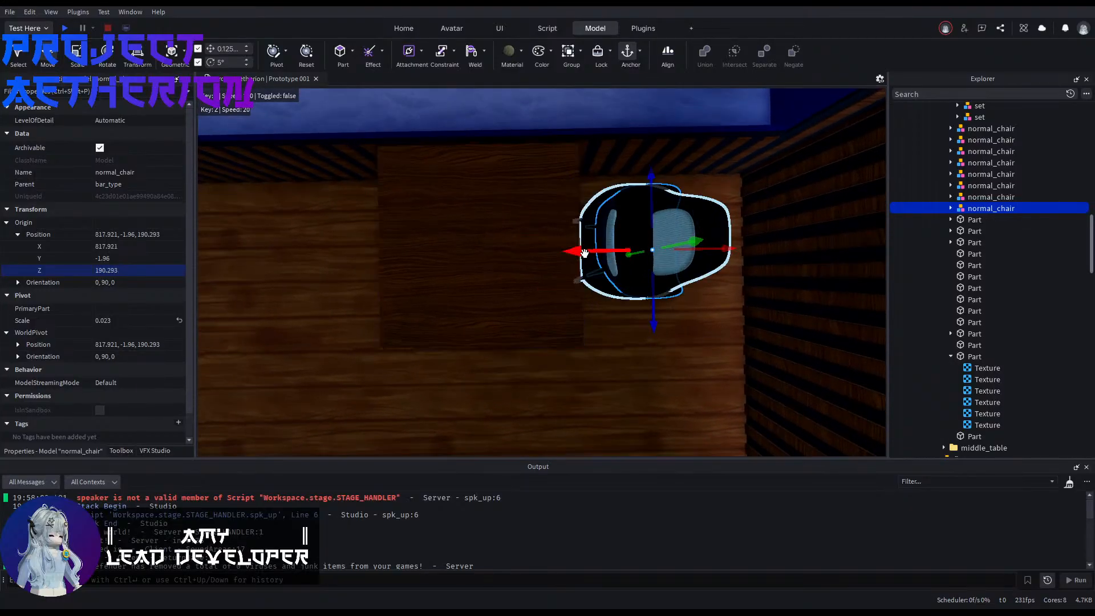
drag(584, 253, 507, 259)
click(408, 310)
key(d)
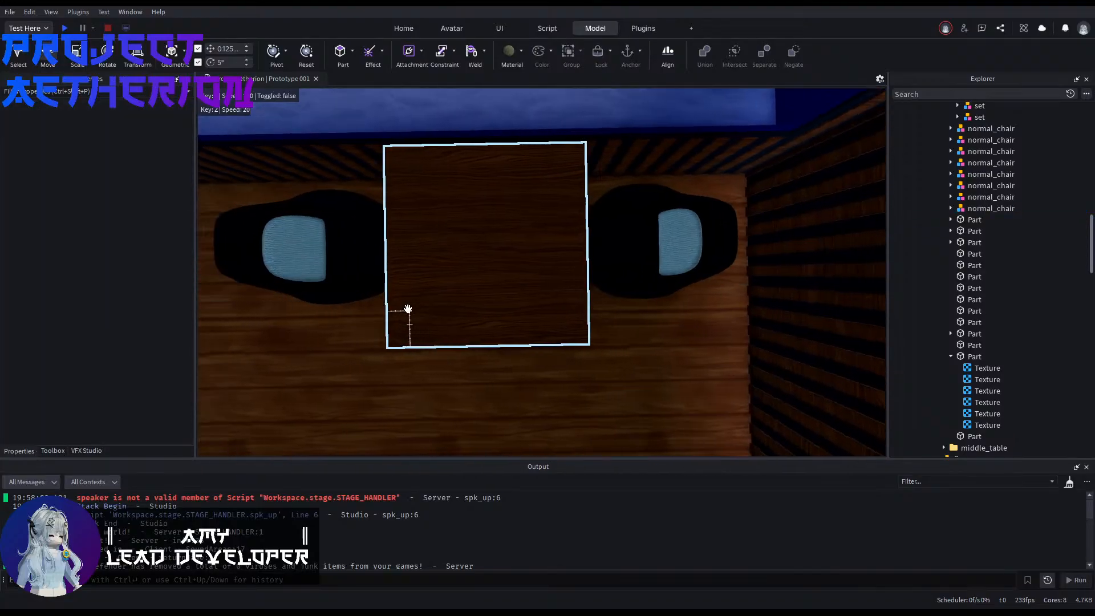
Step: Set the X position of the chair nearest the corner to 820.75
key(a)
key(s)
right_drag(422, 311, 425, 282)
key(q)
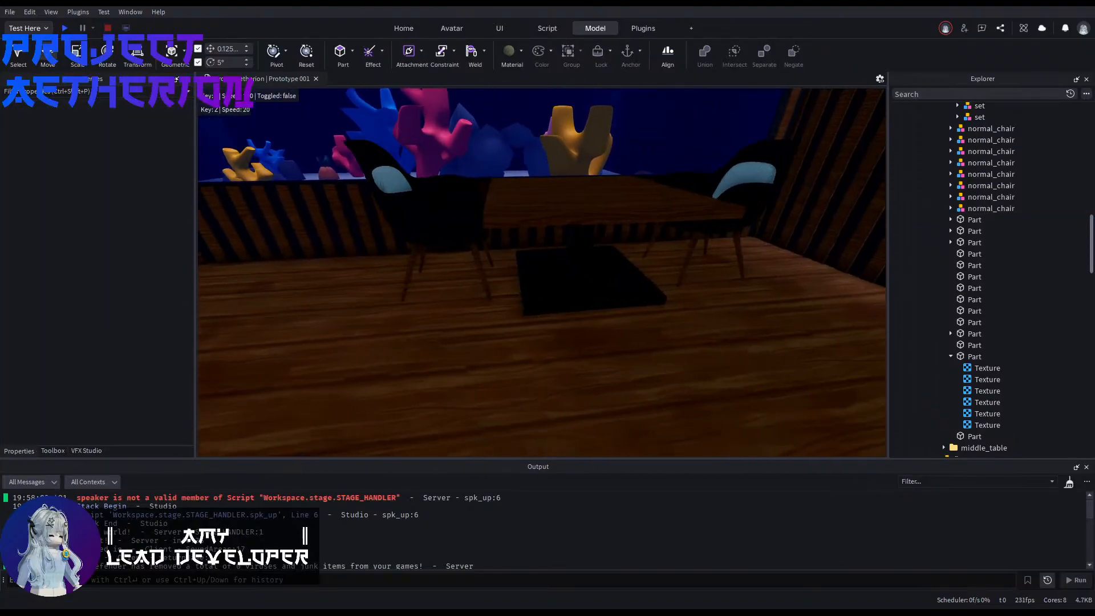
click(605, 265)
key(f)
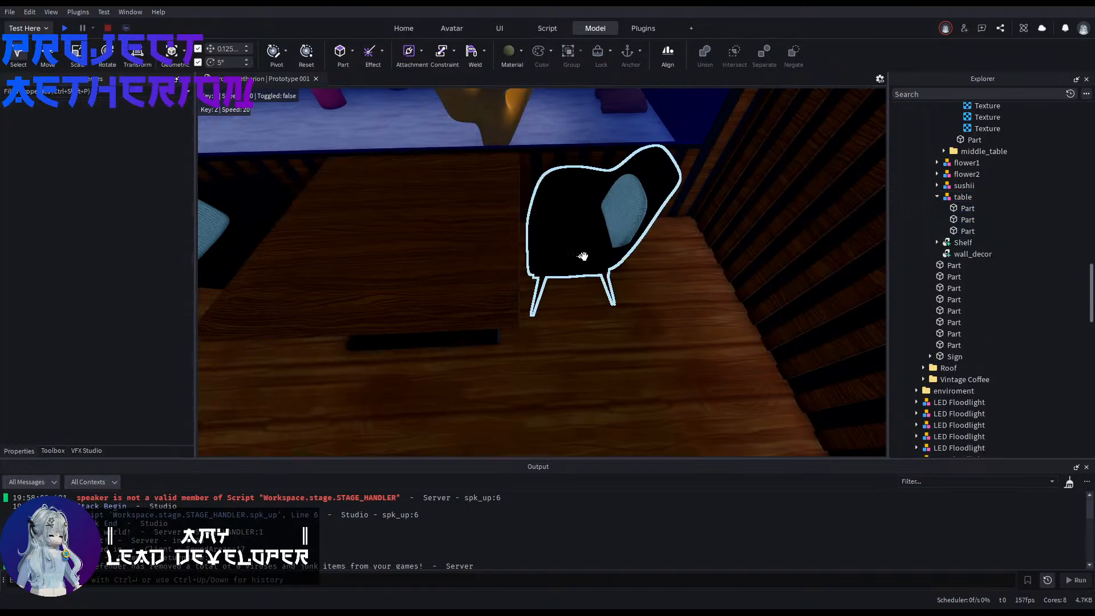
click(548, 255)
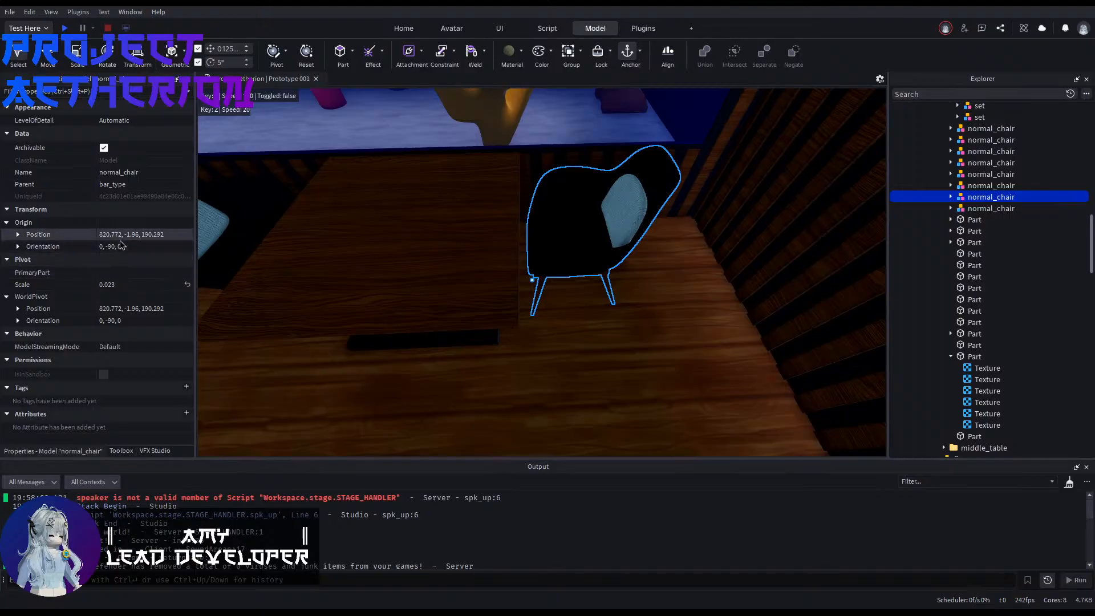
key(BackSpace)
key(BackSpace)
text(5)
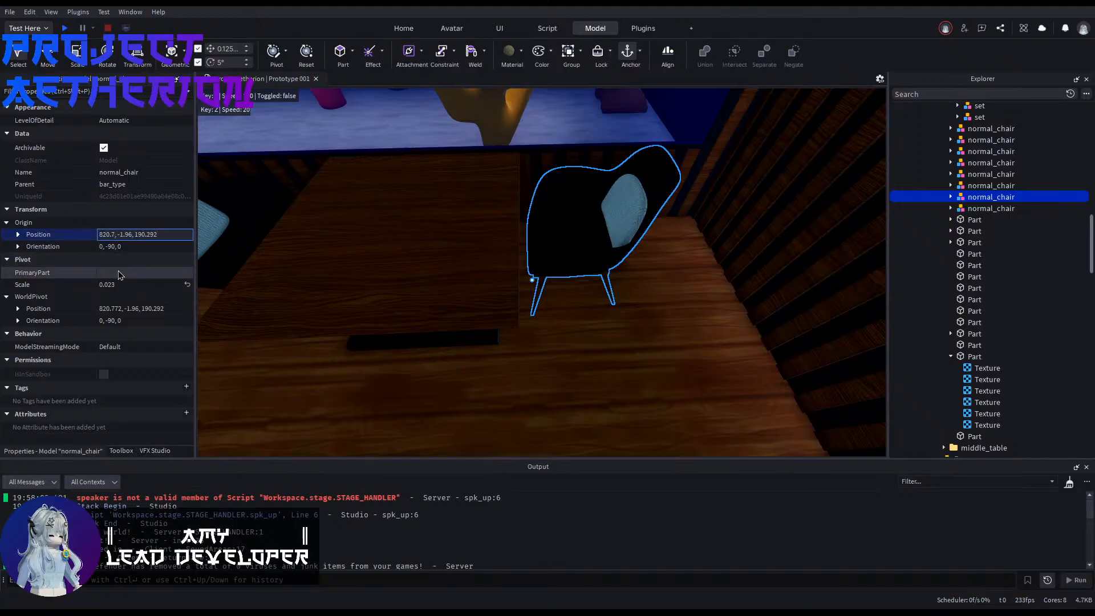
key(Return)
Step: Compare the chair spacing with the table's centre and set the opposite chair's X position to 826.75
click(525, 273)
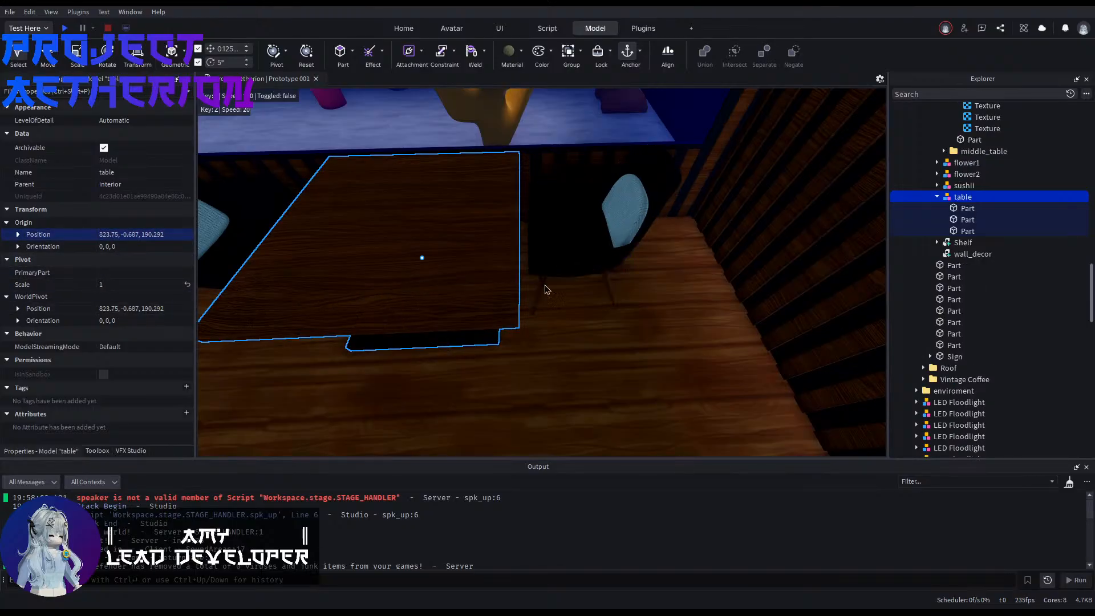
click(543, 287)
click(403, 278)
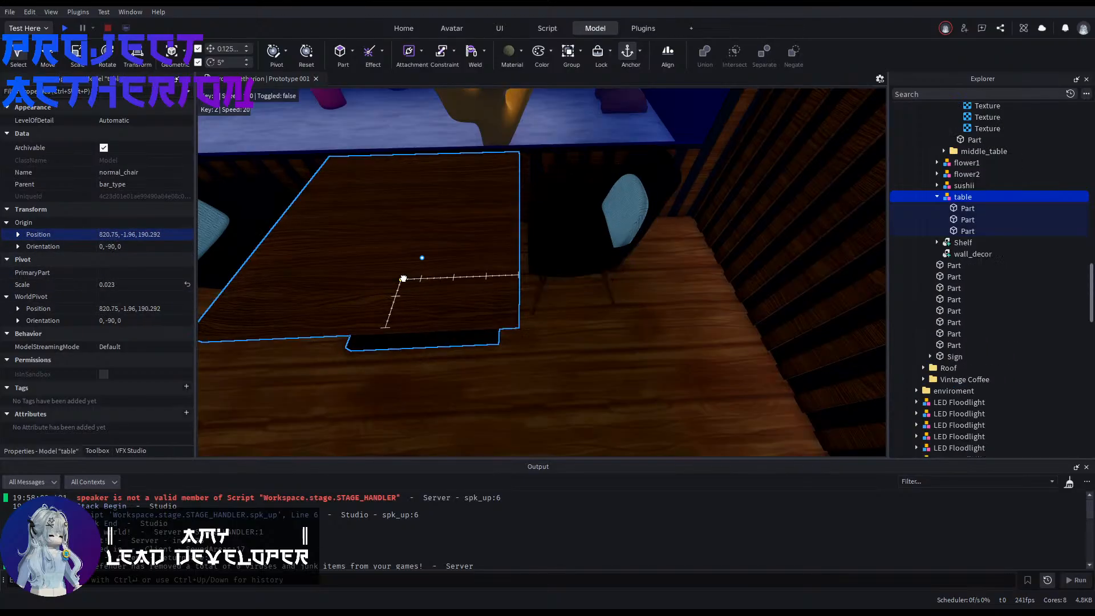
click(556, 257)
click(551, 255)
key(a)
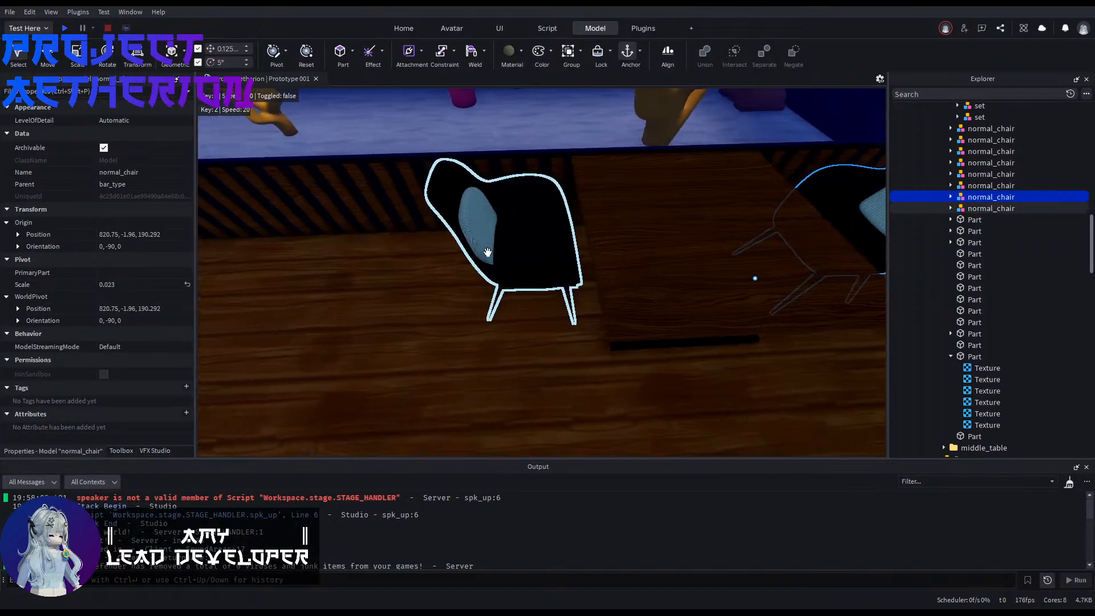
click(487, 253)
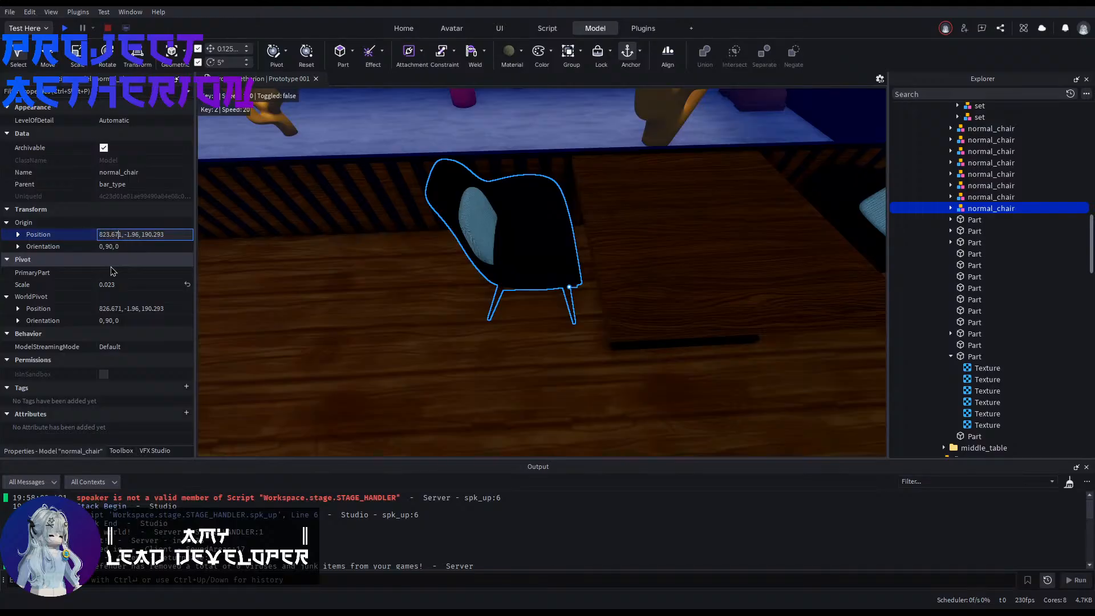
key(BackSpace)
key(BackSpace)
key(BackSpace)
text(75)
key(Return)
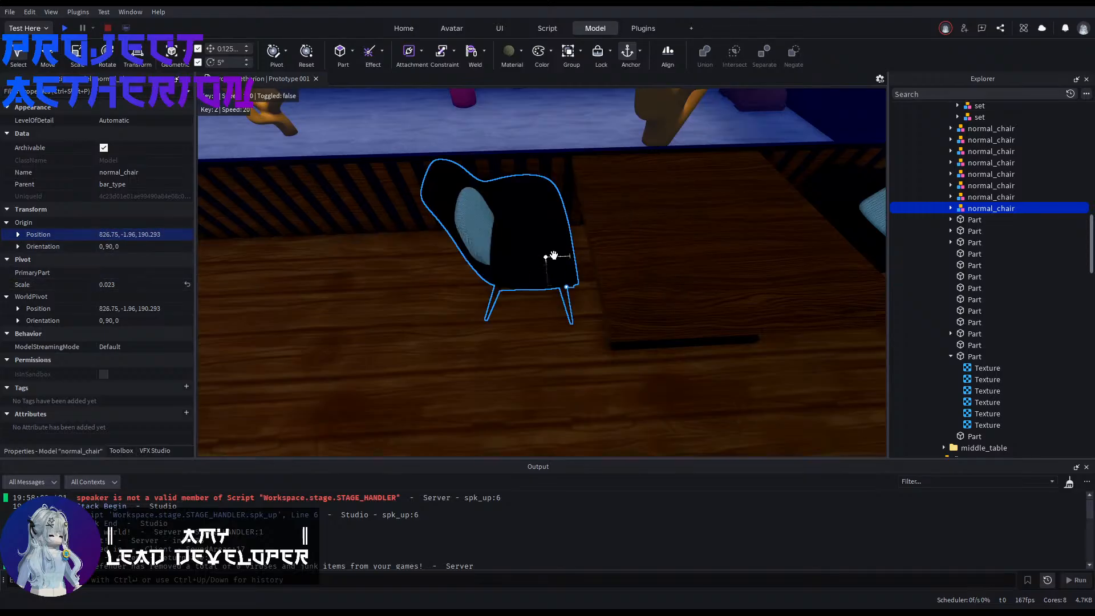
click(599, 254)
Step: Group the table and its two chairs into one model named table_set
click(444, 371)
right_drag(443, 371, 515, 373)
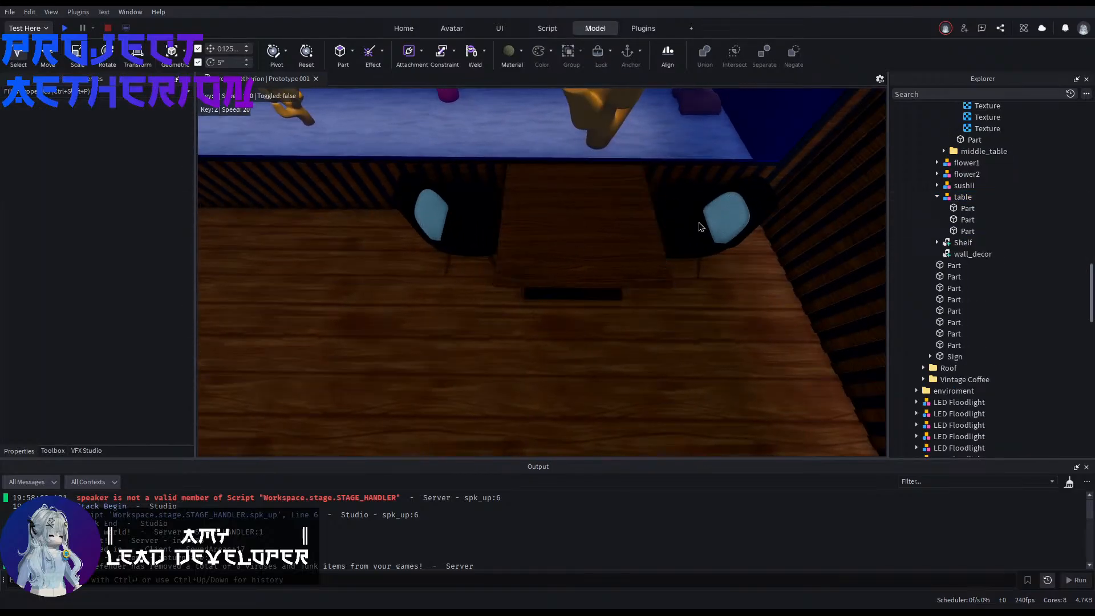
click(688, 251)
ctrl+click(575, 245)
ctrl+click(459, 243)
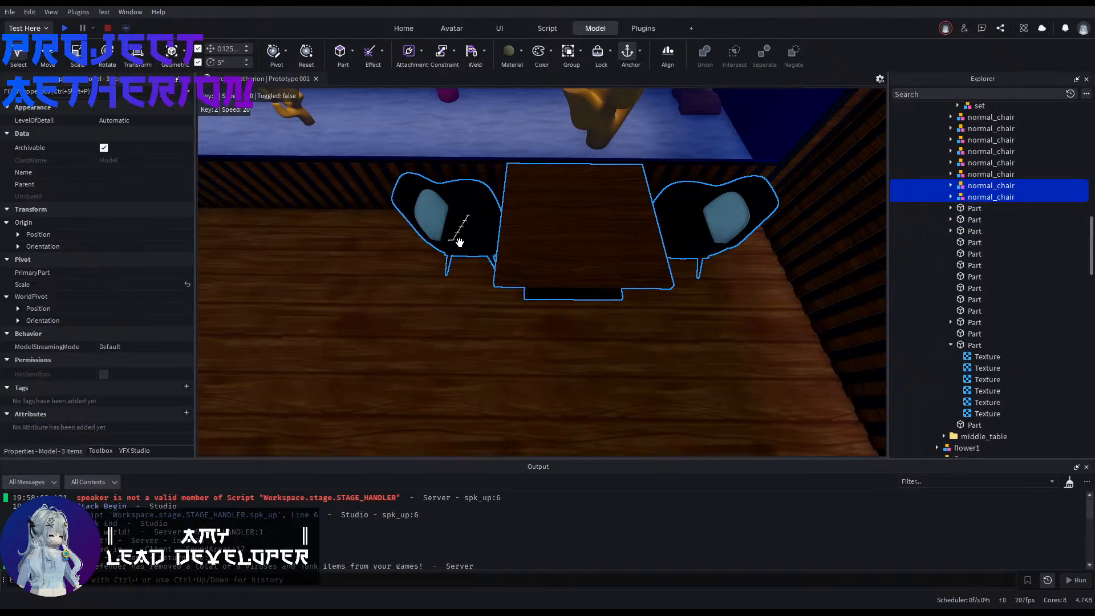
key(ctrl+g)
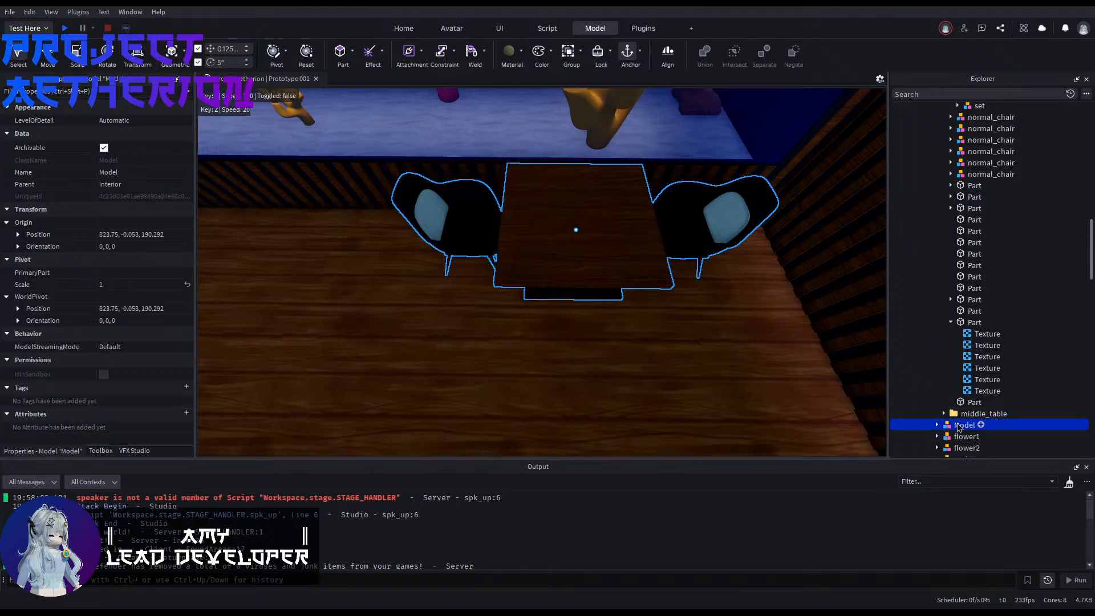
text(tble)
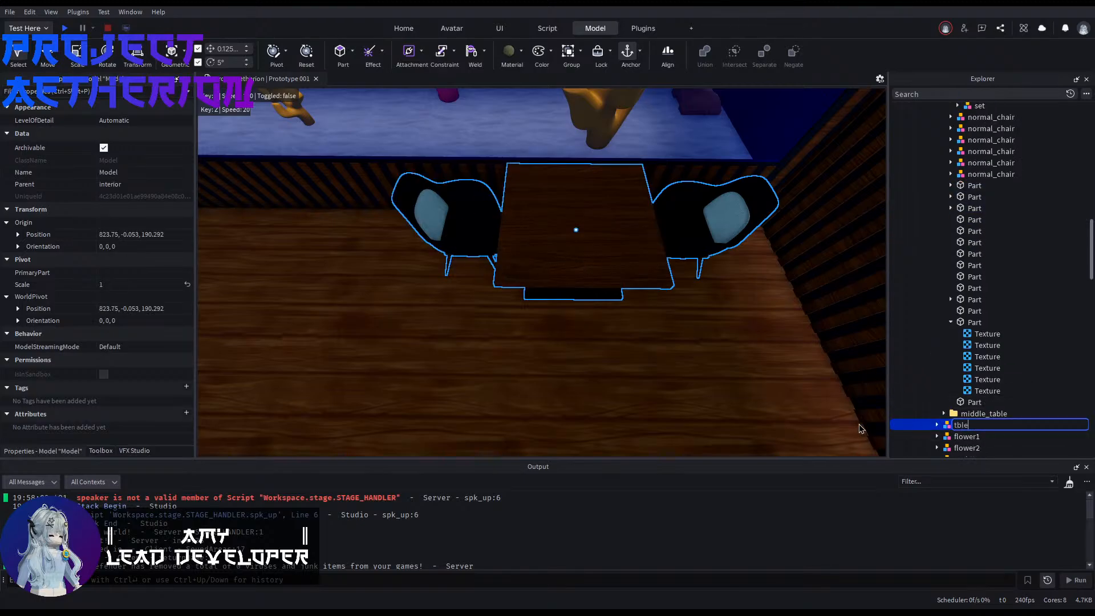
text(_set)
key(Return)
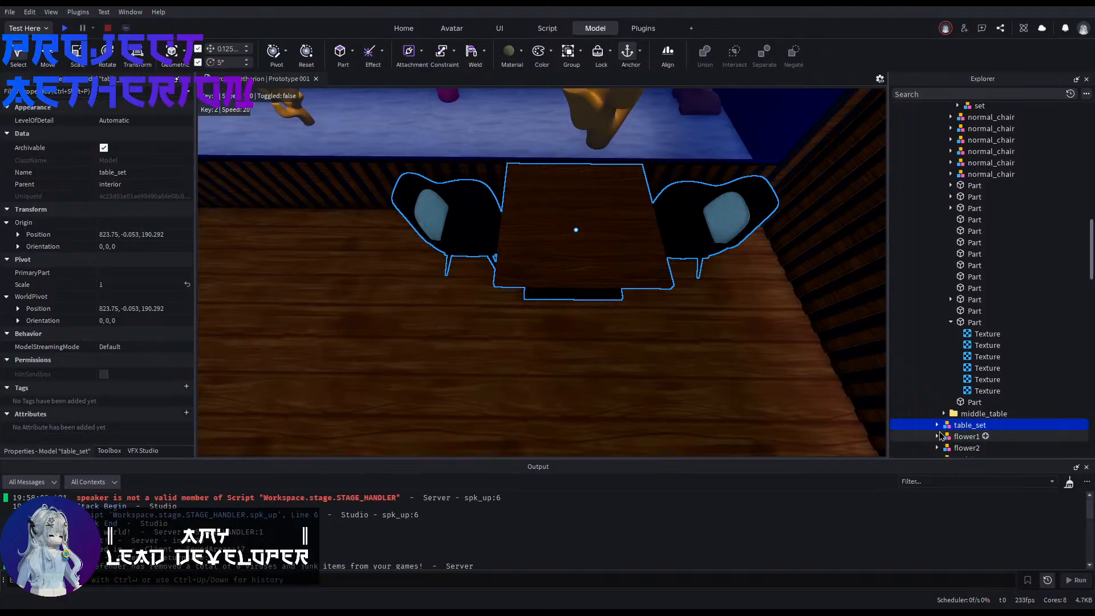
Step: Collapse the bar_type and kitchen folders in the object hierarchy
scroll(946, 325, up, 7)
mouse_move(969, 348)
mouse_down()
mouse_move(945, 325)
mouse_move(961, 364)
mouse_move(956, 354)
mouse_up()
scroll(946, 325, down, 10)
scroll(956, 353, up, 10)
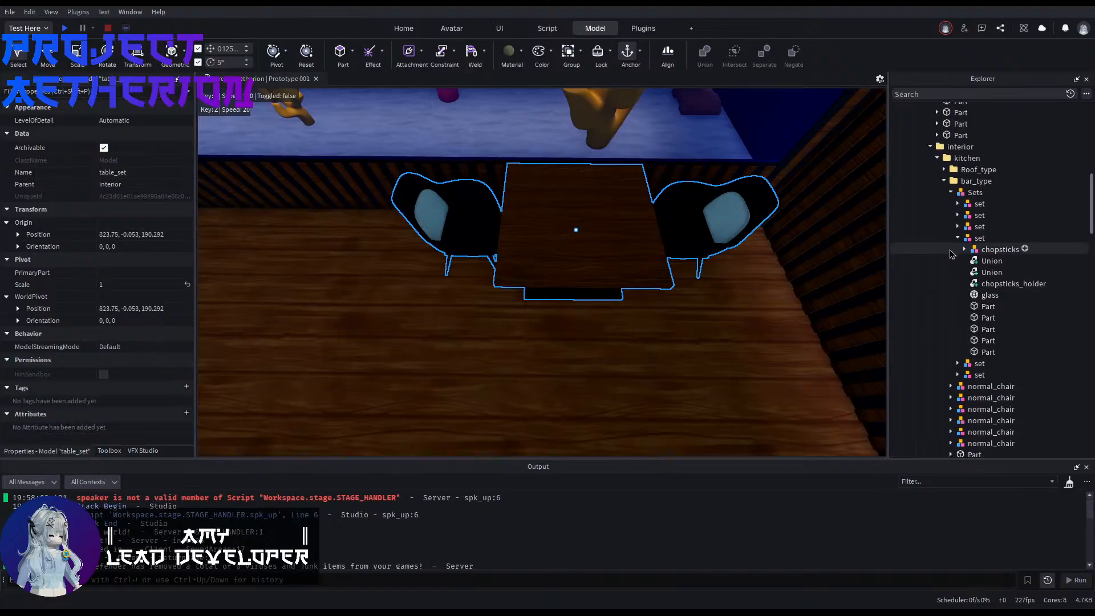
click(944, 181)
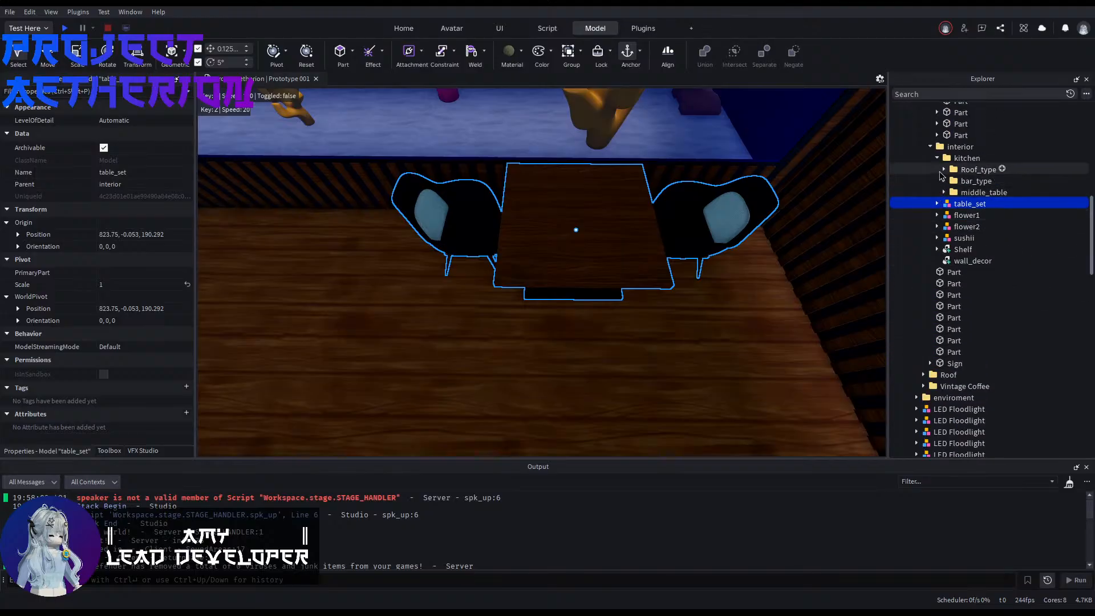
click(937, 158)
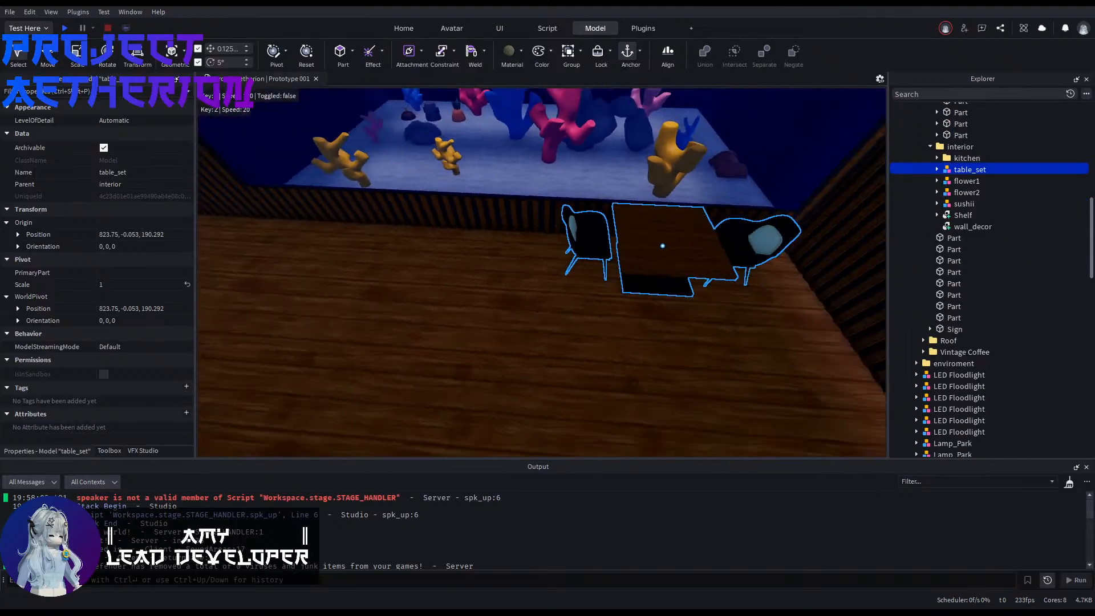
Step: Locate the place settings on the bar and select the individual set at 820.346, 1.363, 165.755 inside the Sets model
right_drag(542, 272, 661, 274)
right_drag(561, 129, 559, 129)
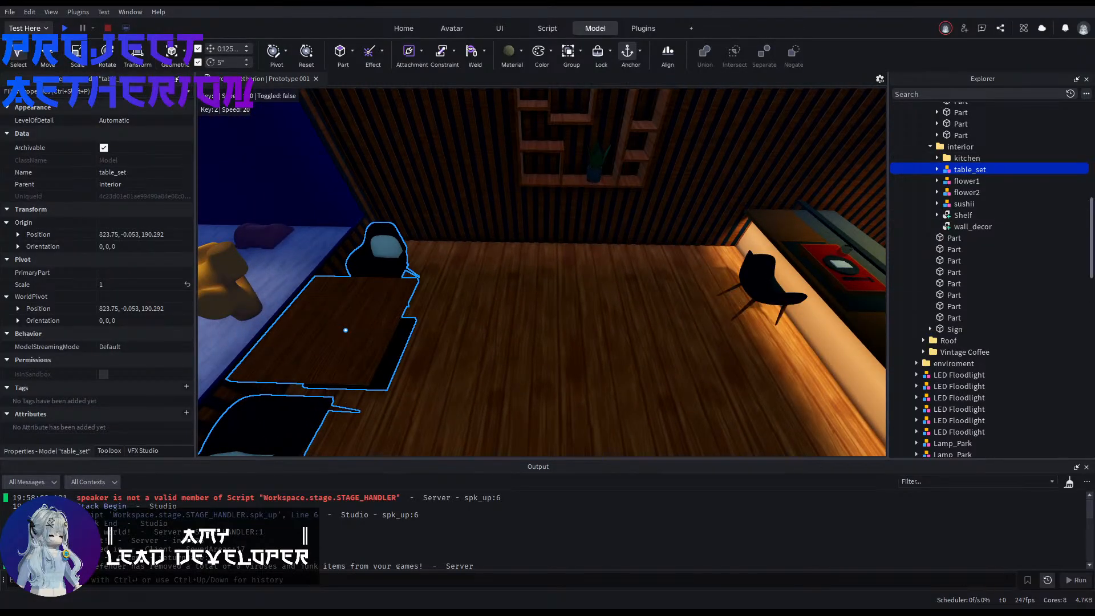
right_drag(662, 248, 450, 256)
key(w)
key(s)
click(673, 390)
key(w)
click(368, 213)
right_drag(369, 213, 512, 235)
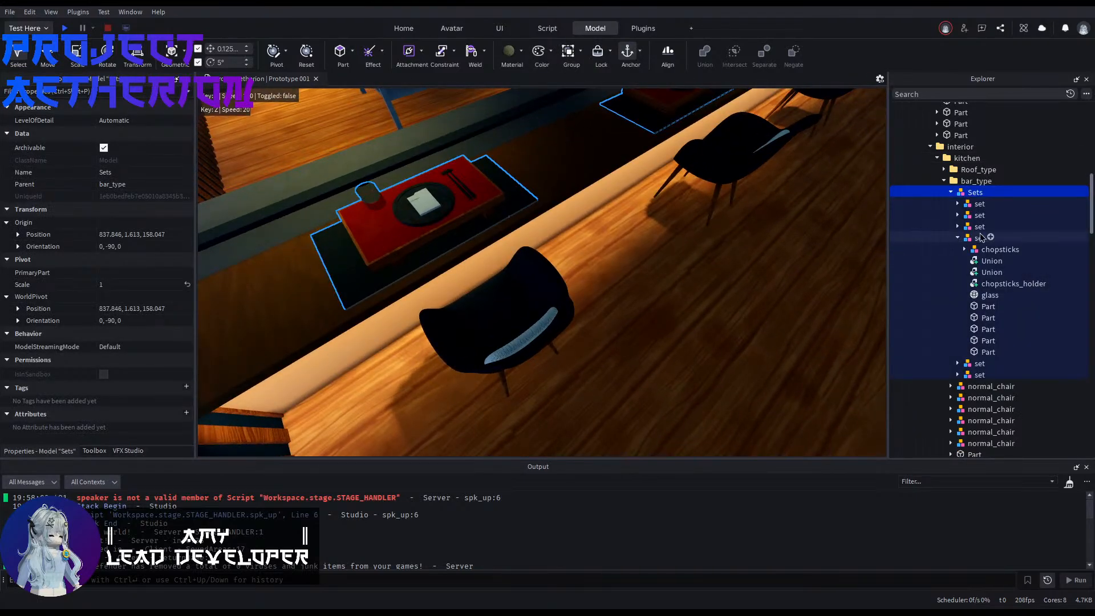
click(925, 238)
key(f)
click(976, 204)
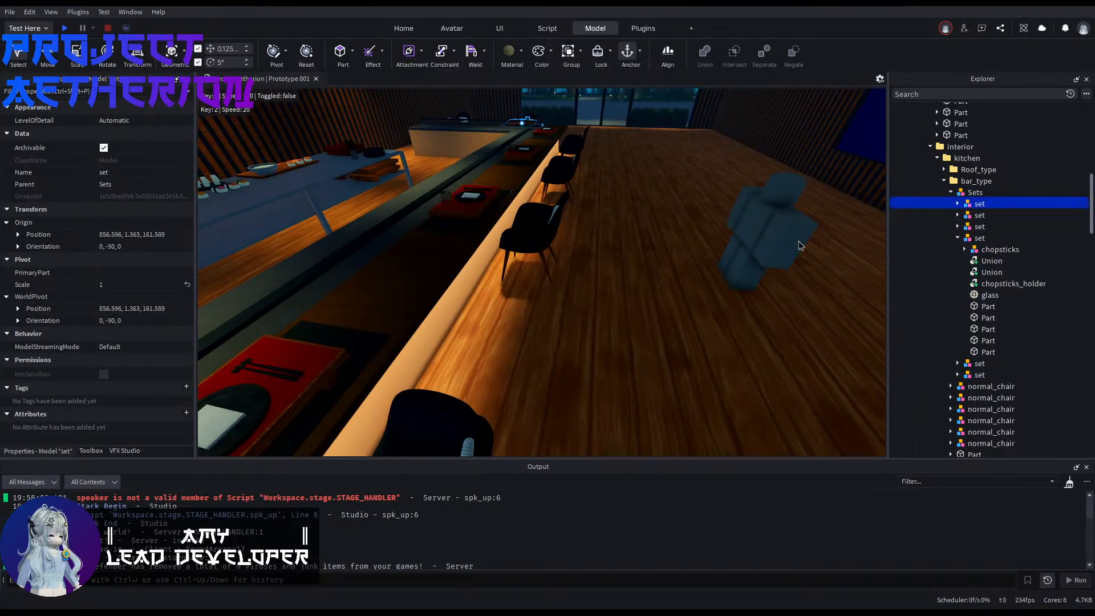
key(Down)
click(958, 238)
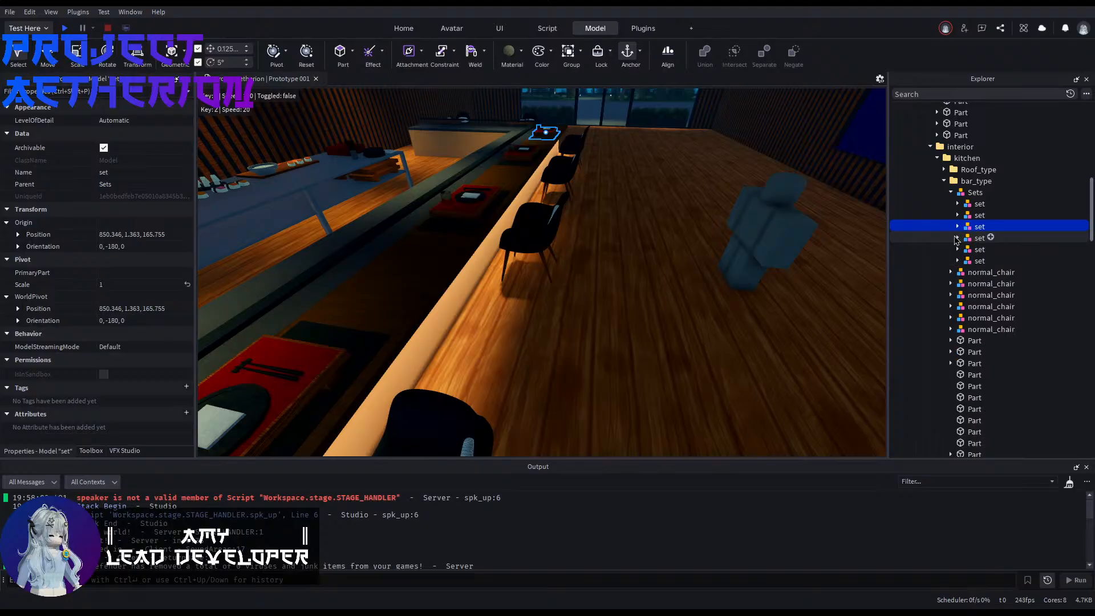
click(974, 250)
right_drag(742, 256, 679, 265)
key(s)
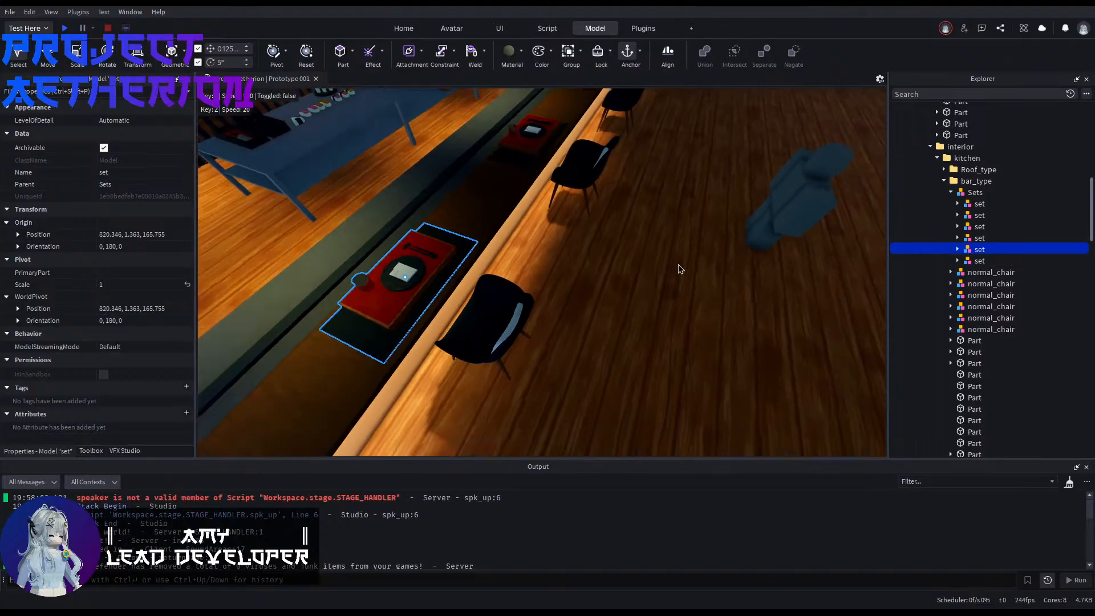
Step: Duplicate the place setting, rotate the copy to 90°, and move it 24.5 studs toward the dining table
key(ctrl+d)
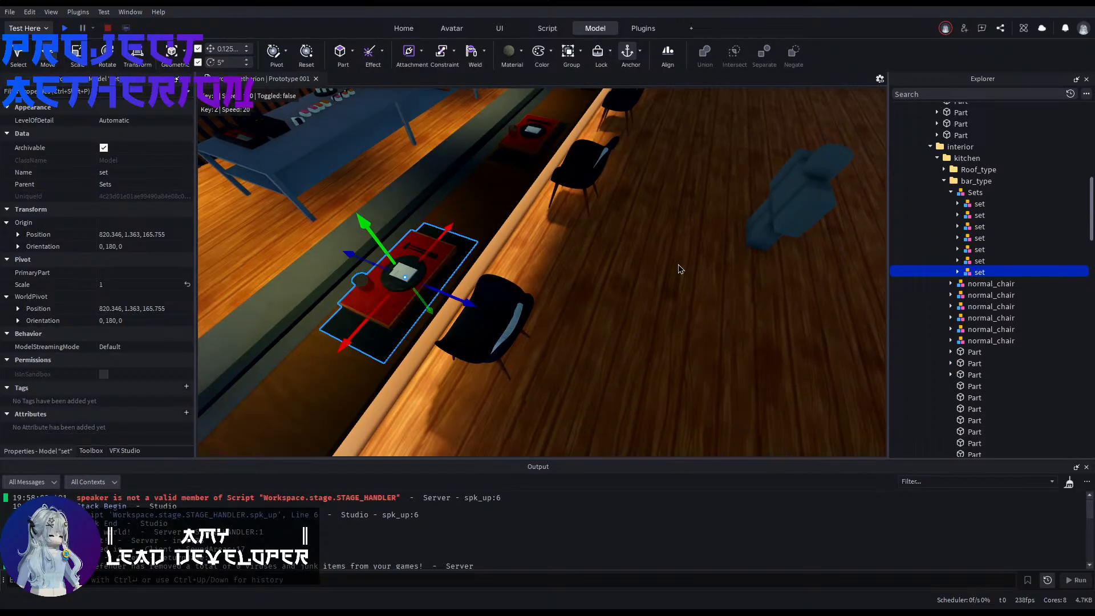
key(ctrl+r)
key(ctrl+r)
key(ctrl+r)
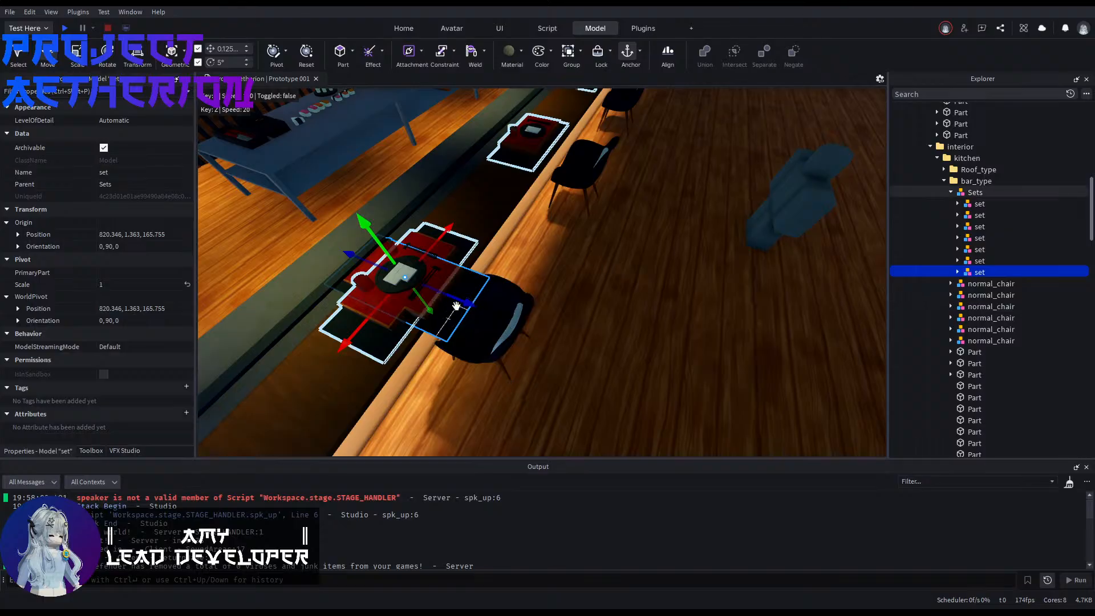
drag(456, 299, 502, 311)
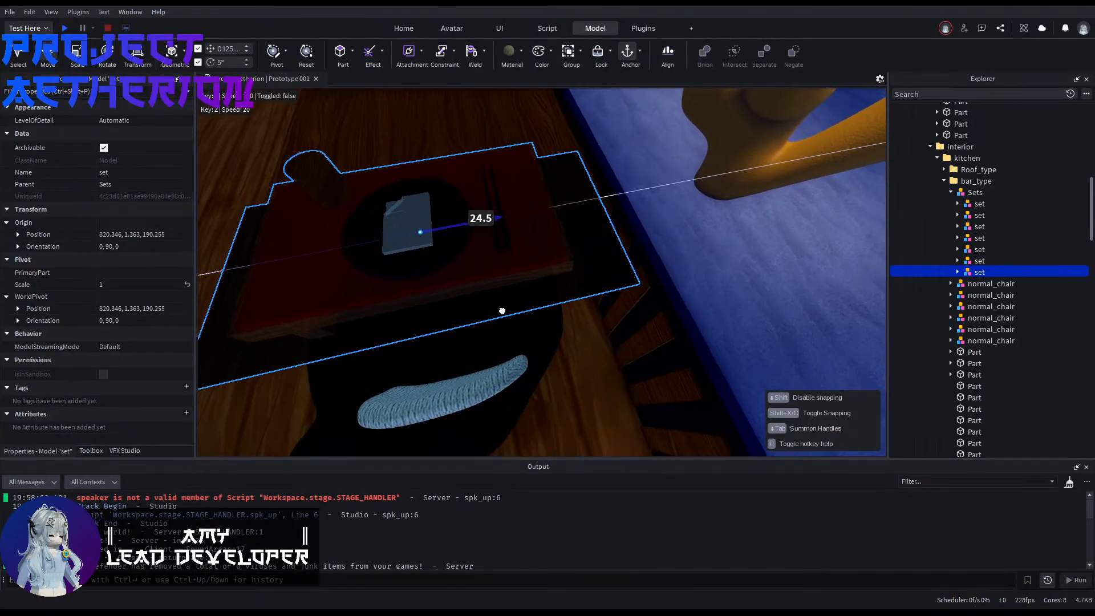
Step: Position the duplicated place setting on the tabletop in front of the chair
right_drag(502, 311, 484, 307)
key(a)
drag(608, 310, 606, 216)
key(a)
right_drag(608, 216, 607, 217)
key(w)
drag(466, 130, 515, 192)
key(a)
right_drag(645, 256, 645, 257)
key(s)
key(w)
Step: Try to align the Sets model with the tabletop by setting its Z position to 190.292, and undo the change
click(637, 274)
click(637, 274)
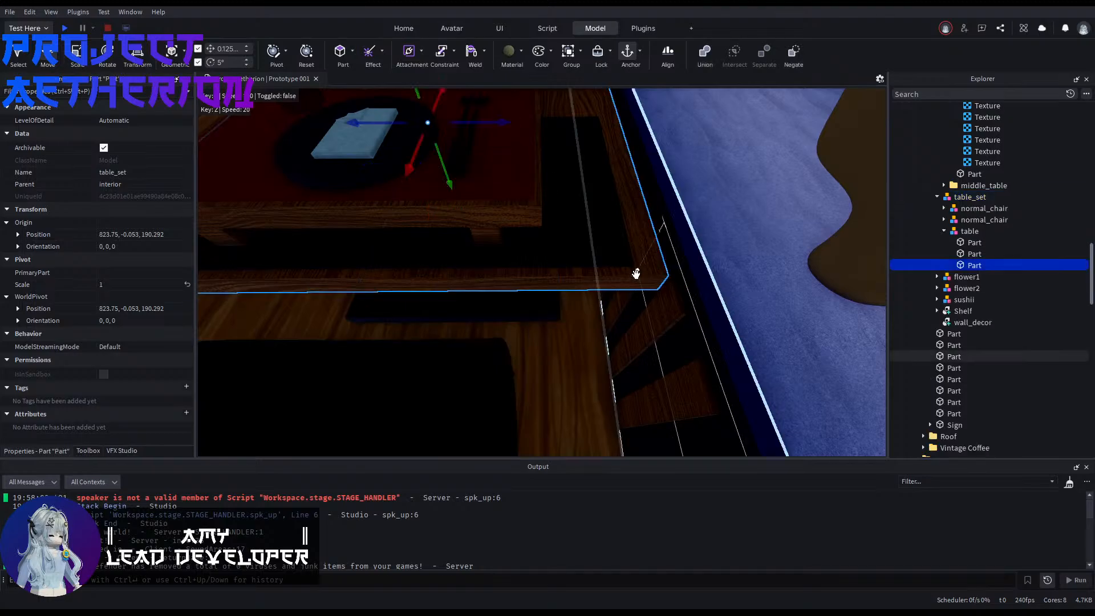
key(f)
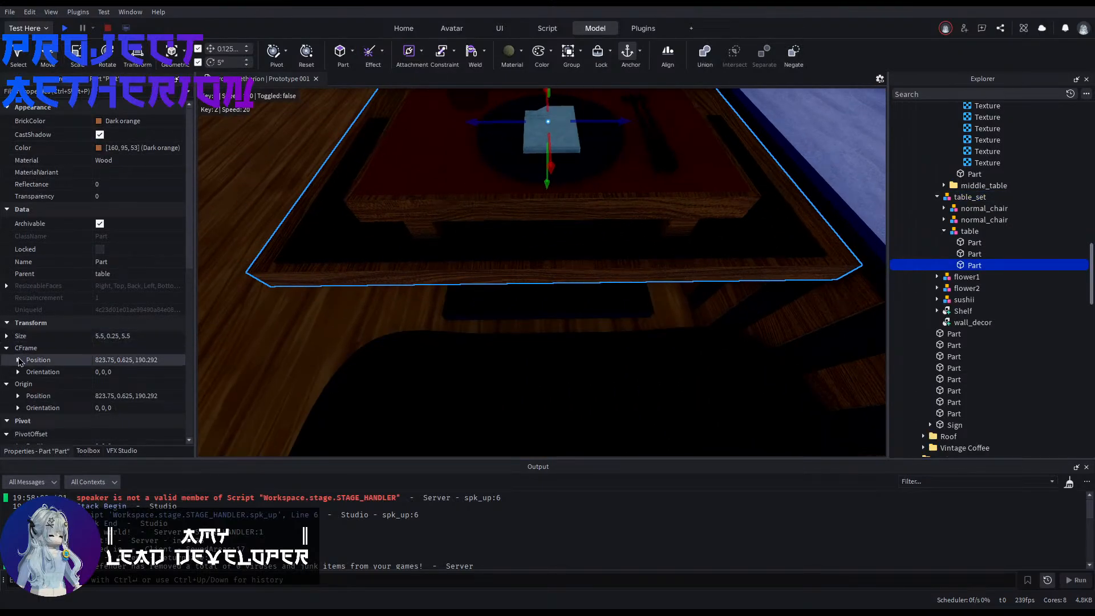
click(18, 360)
click(155, 396)
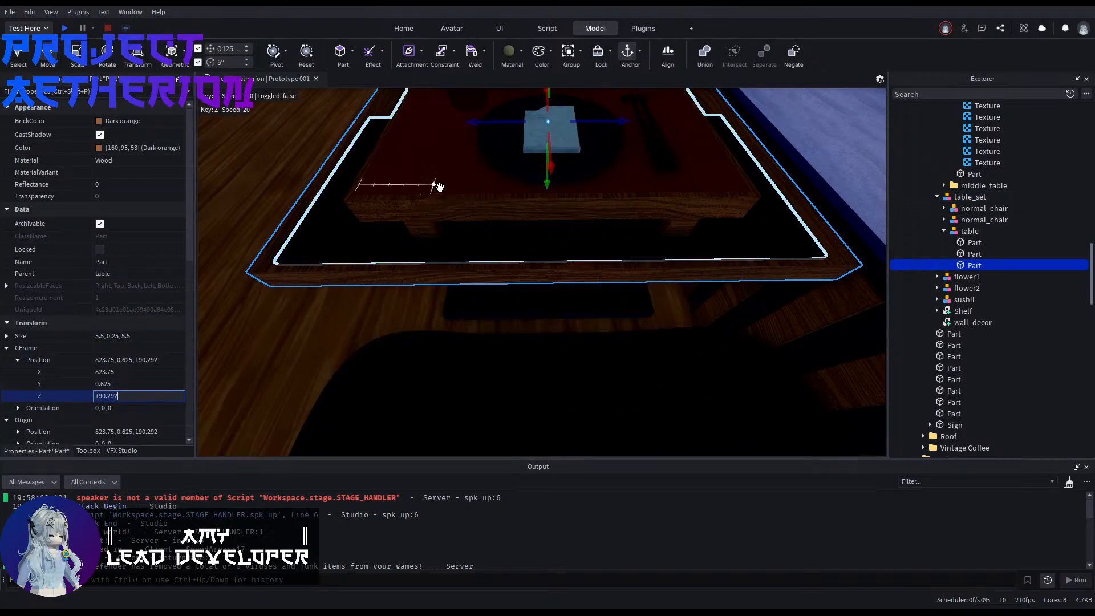
click(435, 186)
click(17, 234)
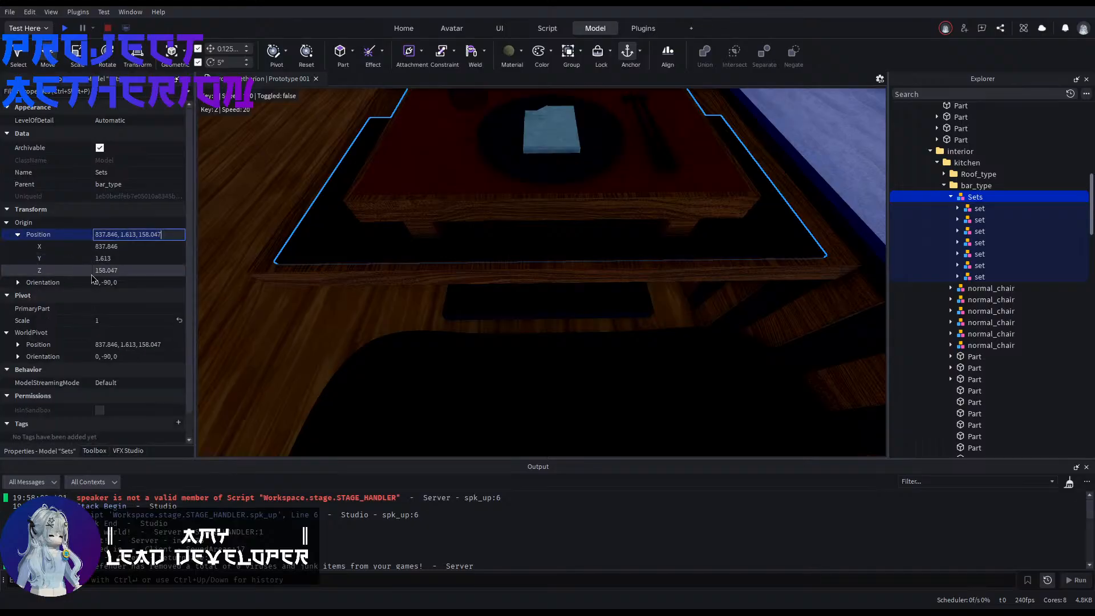
click(150, 270)
key(Return)
key(s)
right_drag(461, 299, 461, 300)
key(ctrl+z)
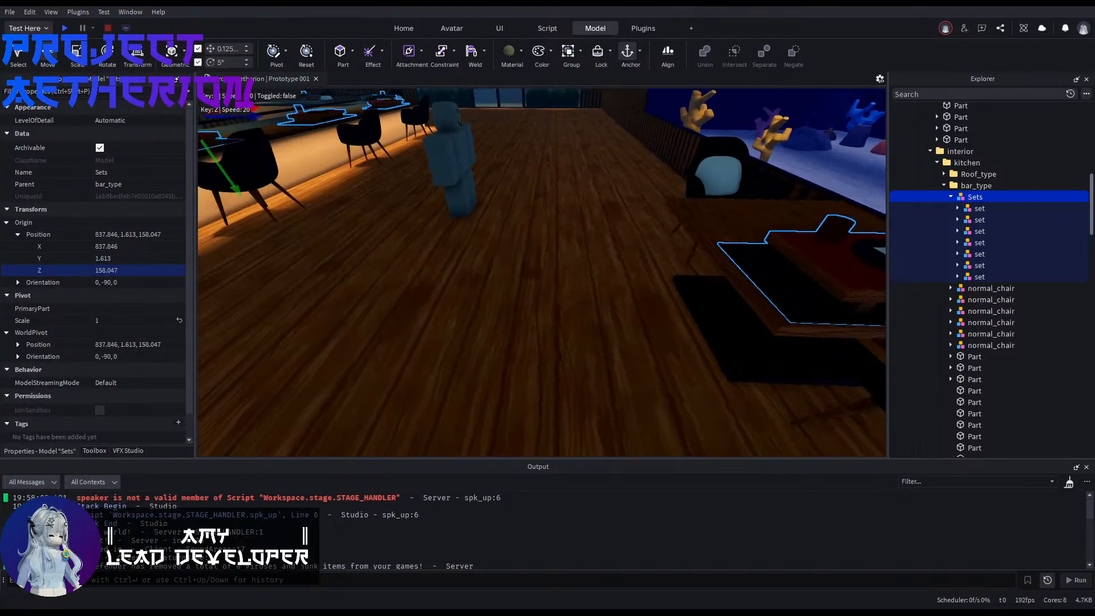
Step: Select the place setting on the dining tabletop and move it from the Sets model into the table_set model
click(980, 275)
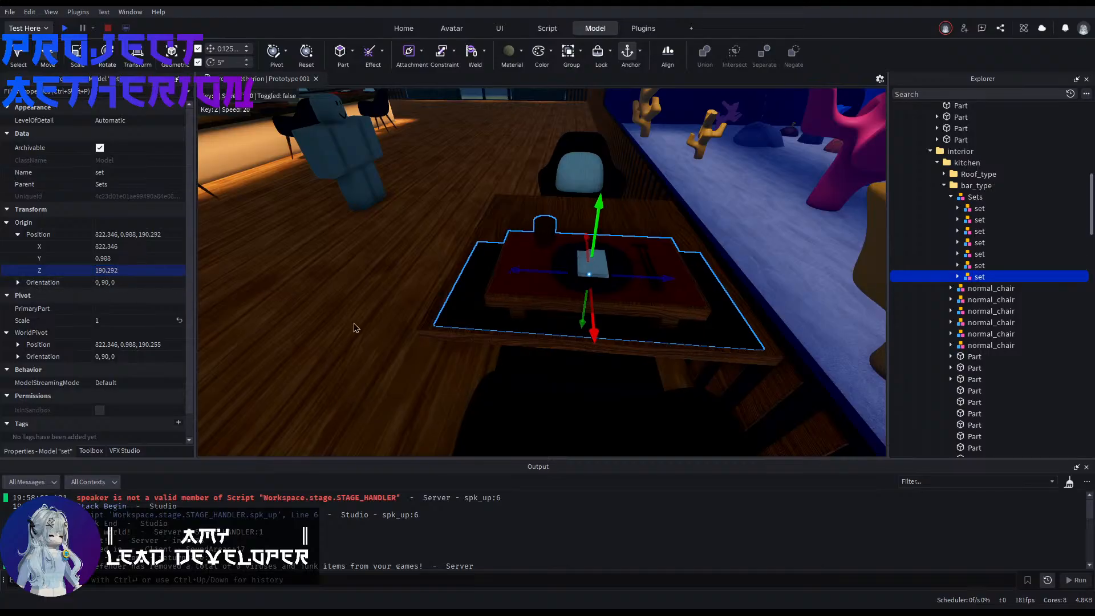
right_drag(362, 324, 364, 324)
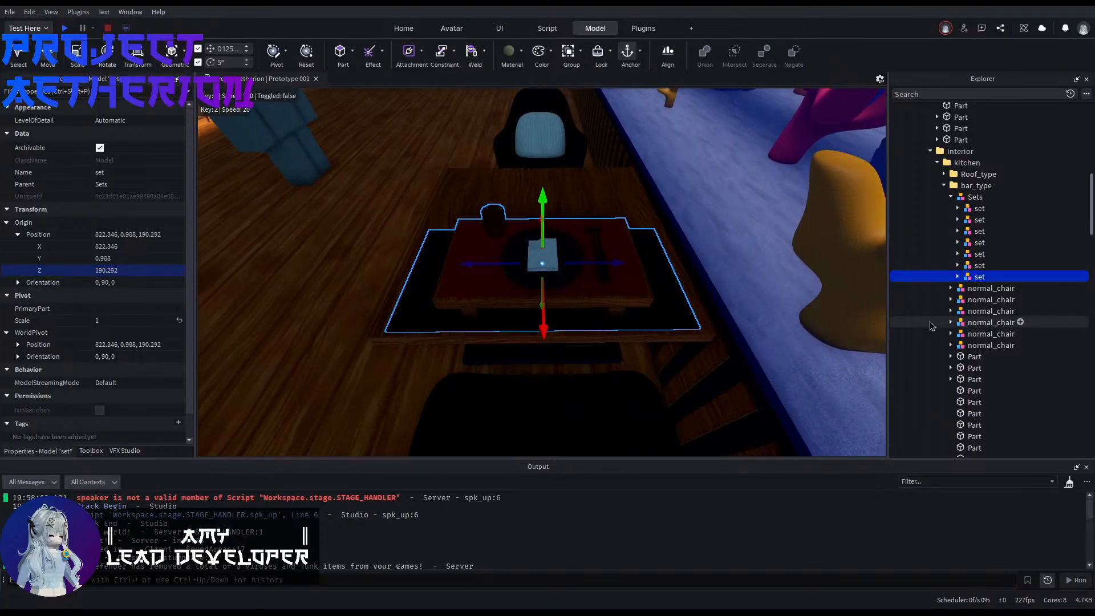
scroll(1002, 352, down, 8)
drag(969, 279, 969, 329)
right_drag(707, 308, 764, 308)
key(a)
right_drag(662, 322, 712, 331)
Step: Duplicate the place setting, rotate the copy 180°, and move it in front of the opposite chair
key(ctrl+d)
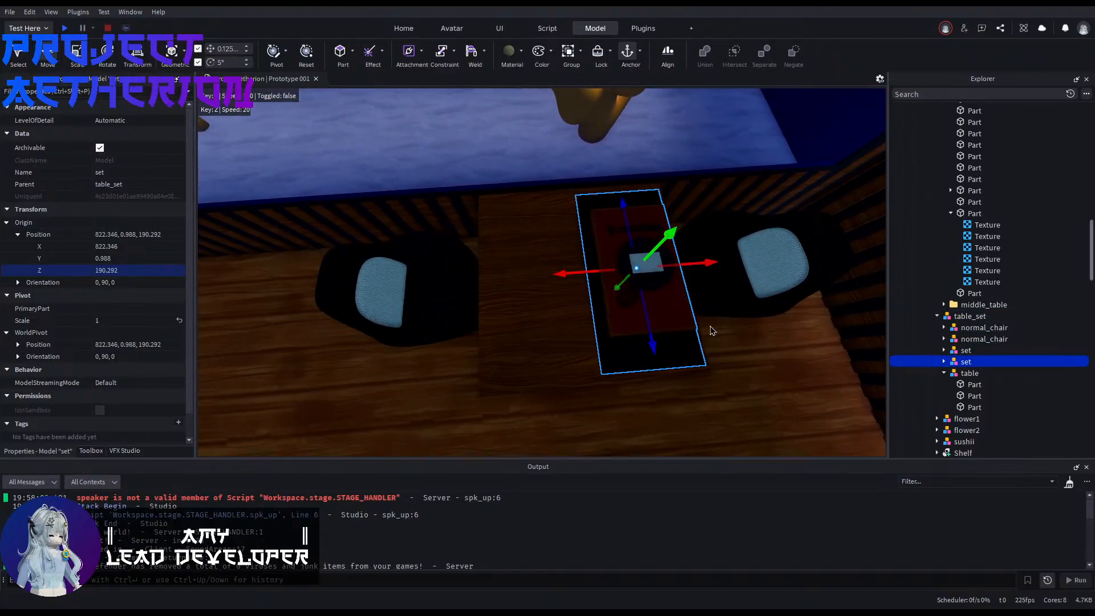
key(ctrl+r)
key(ctrl+r)
drag(585, 279, 477, 295)
right_drag(536, 315, 557, 356)
click(566, 322)
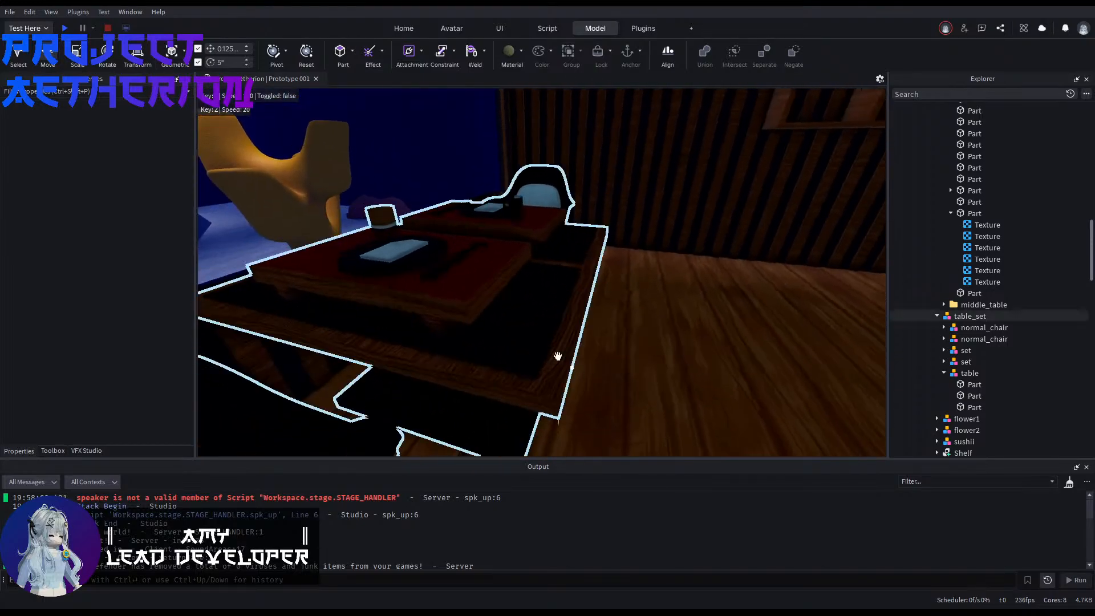
Step: Widen the dining tabletop part evenly toward both chairs
click(557, 356)
right_drag(540, 320, 683, 339)
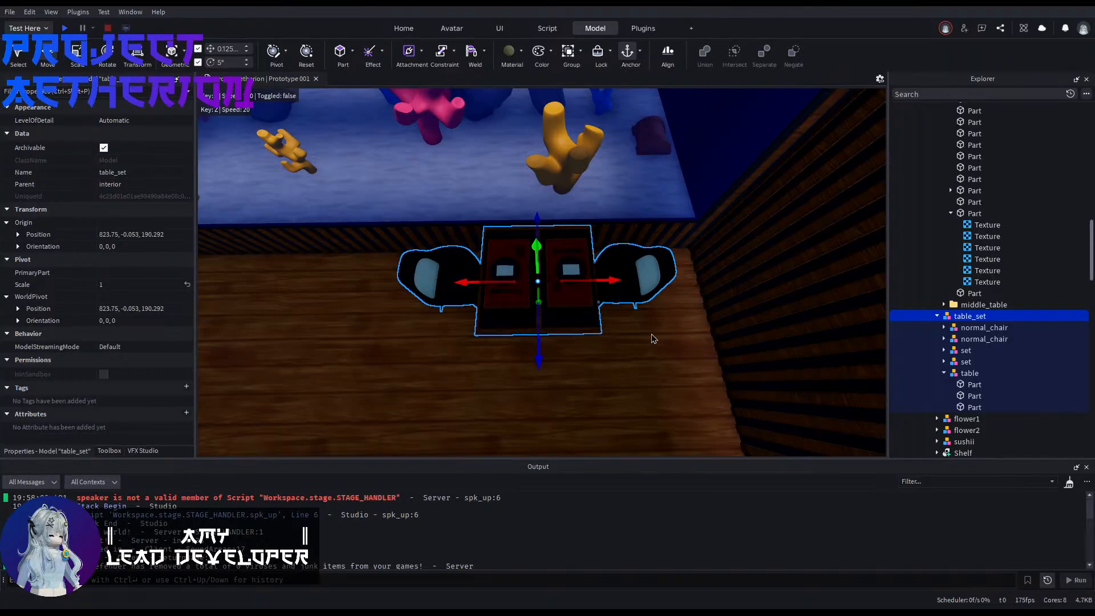
click(647, 351)
right_drag(648, 350, 649, 344)
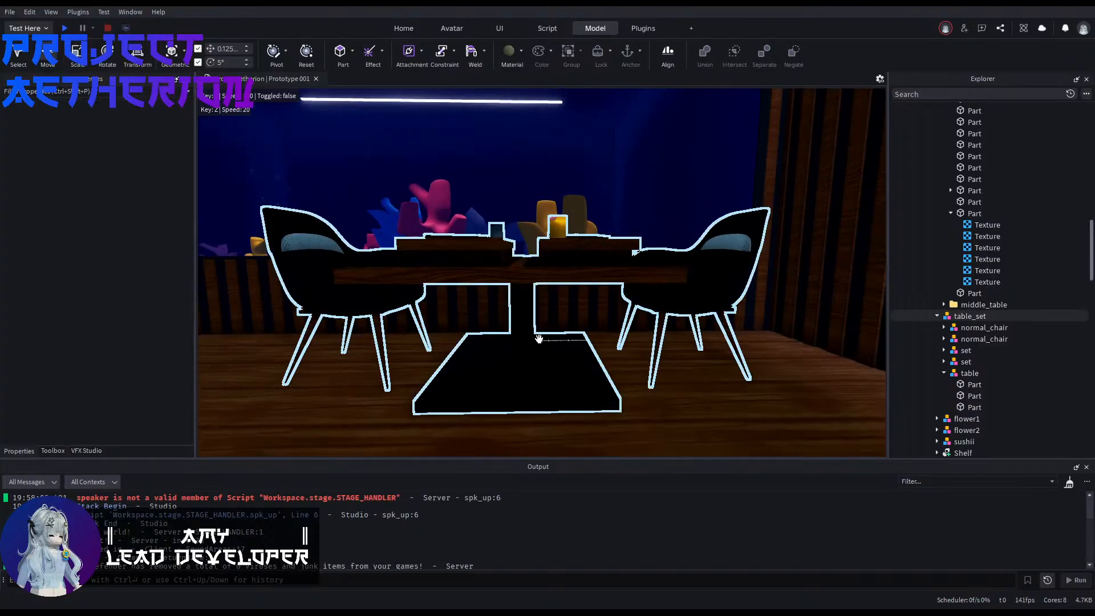
click(537, 331)
click(588, 274)
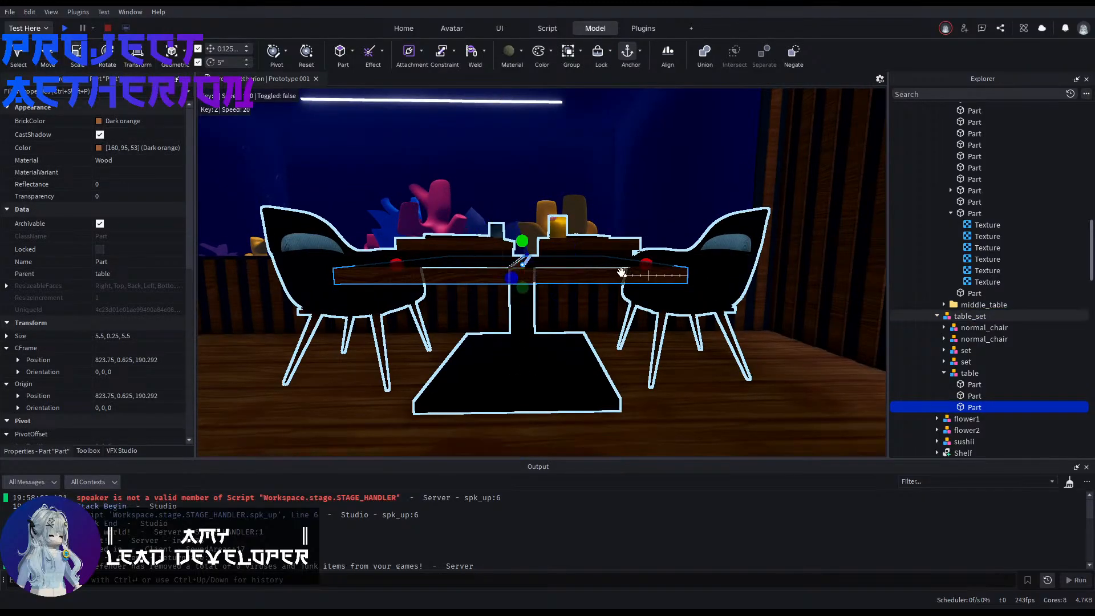
drag(645, 266, 675, 267)
right_drag(676, 267, 667, 297)
key(e)
click(666, 357)
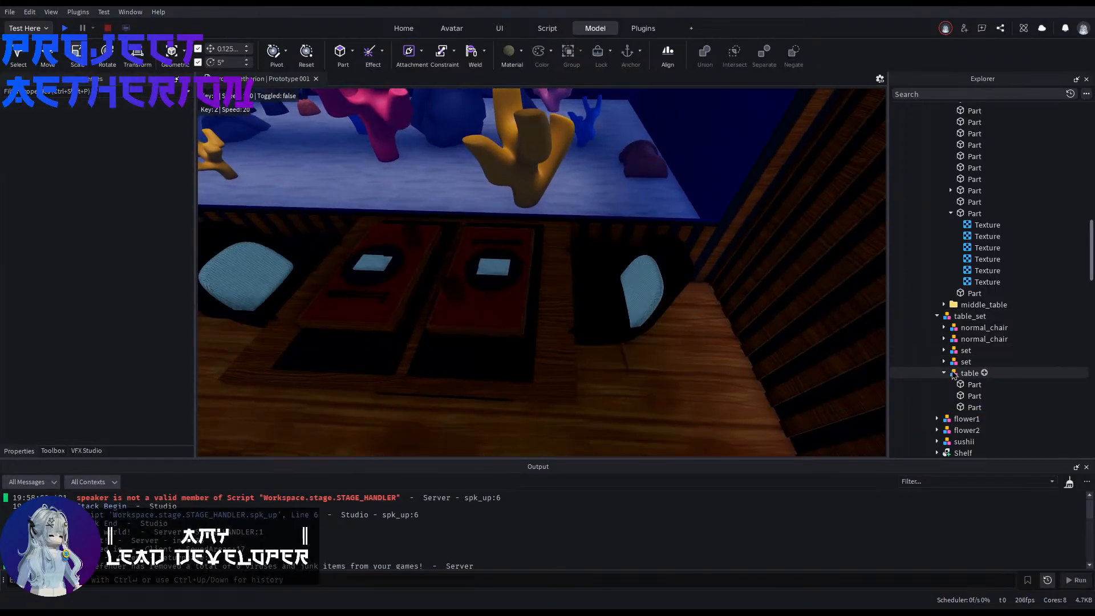
Step: Move the first place setting in table_set outward toward its chair on the widened tabletop
click(944, 374)
click(963, 364)
click(968, 353)
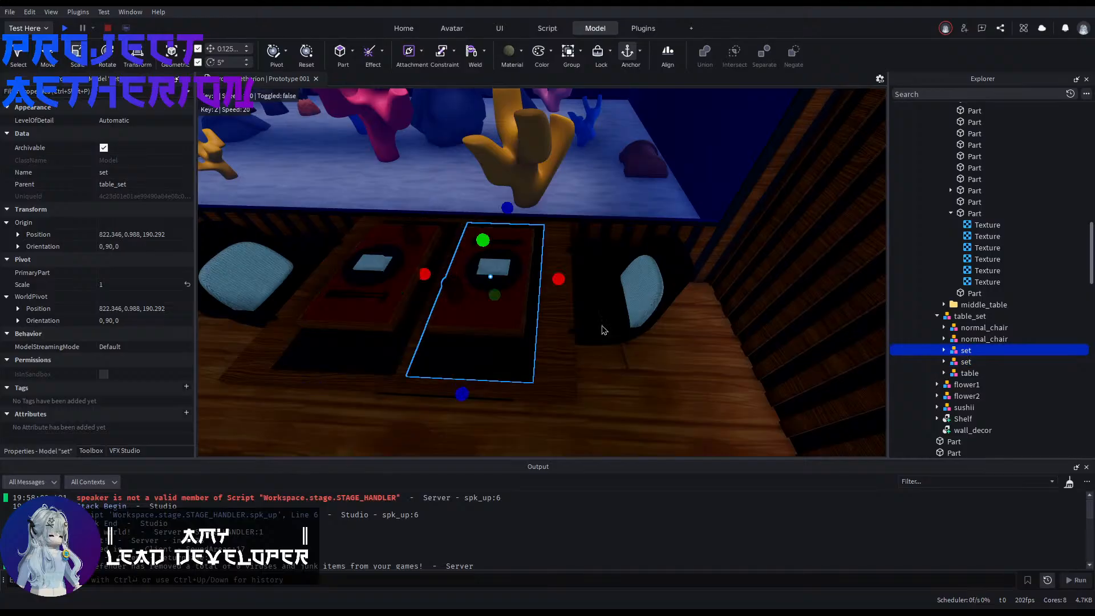
key(ctrl+2)
drag(461, 279, 496, 280)
Step: Move the second place setting in table_set about 0.75 studs outward toward its own chair
click(965, 362)
key(f)
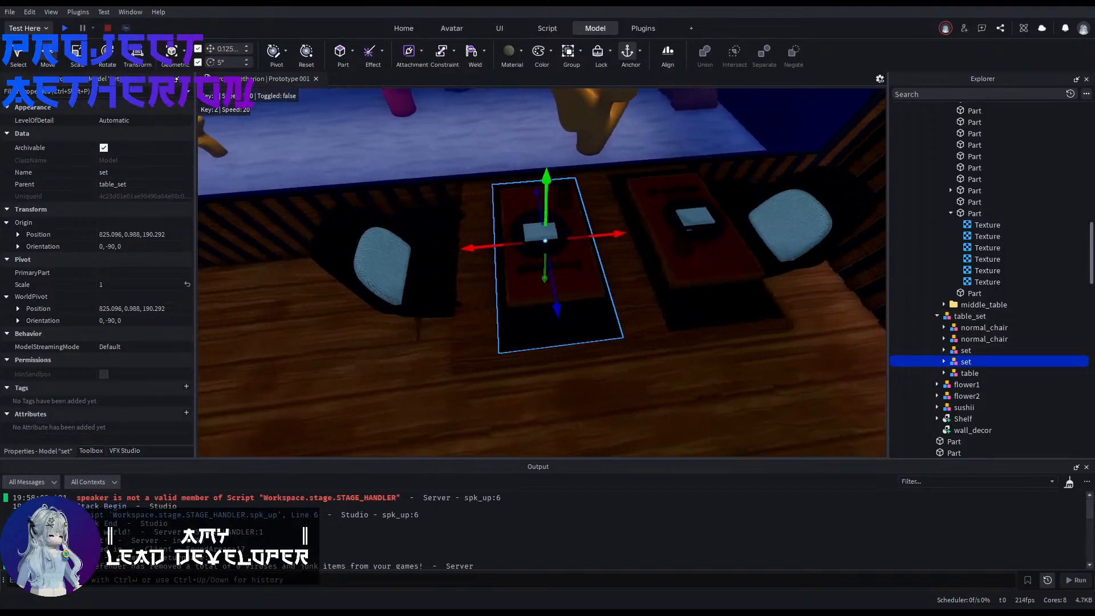
drag(581, 244, 555, 250)
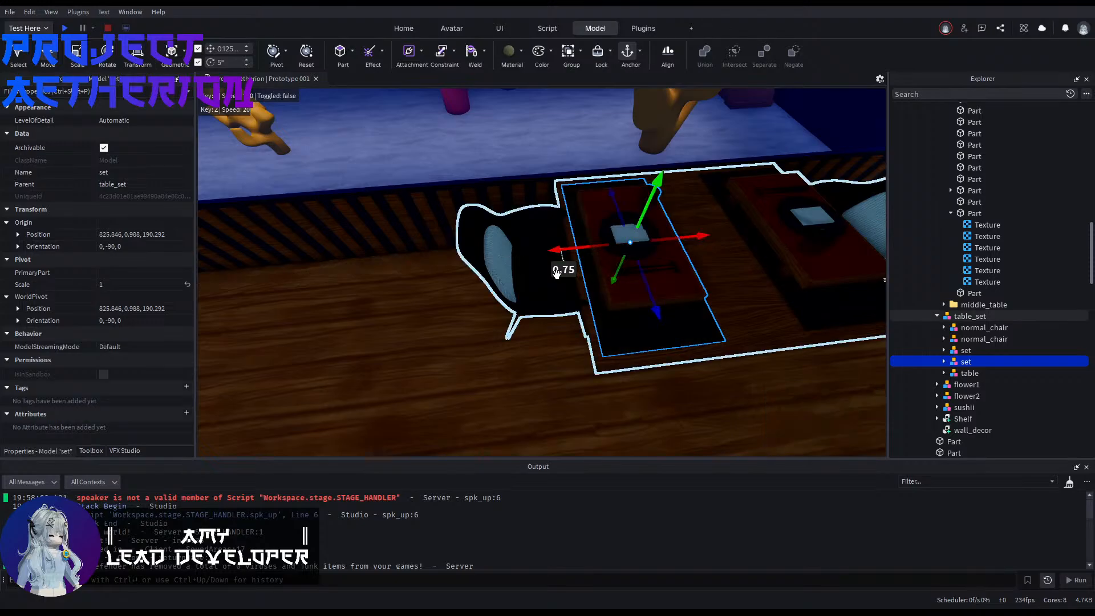
click(526, 350)
Step: Pull the second normal_chair in table_set outward from the edge of the widened table
right_drag(528, 350, 526, 349)
key(d)
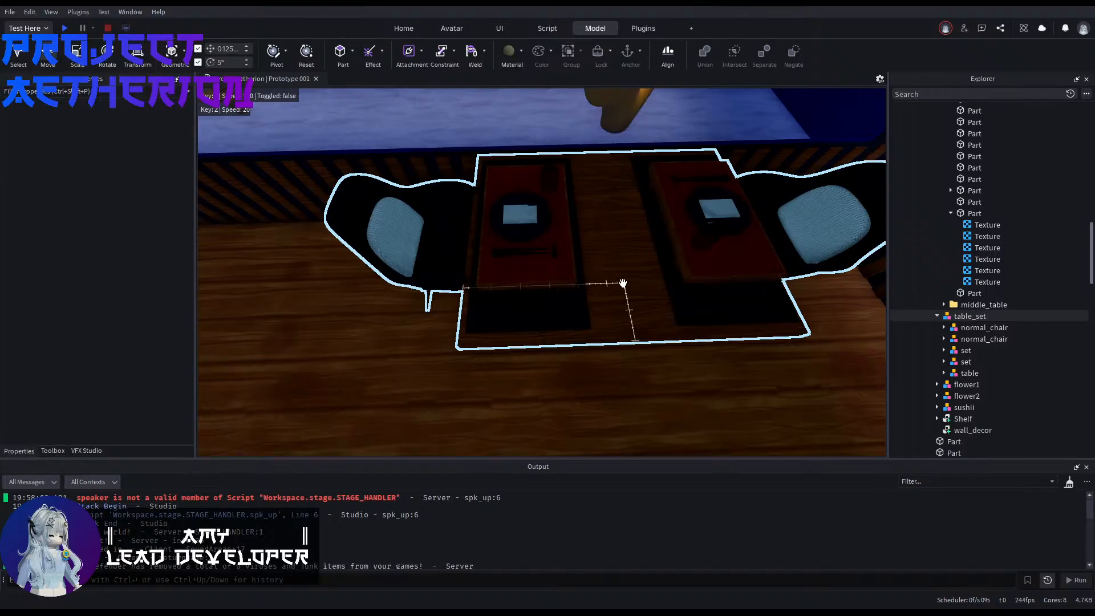
key(d)
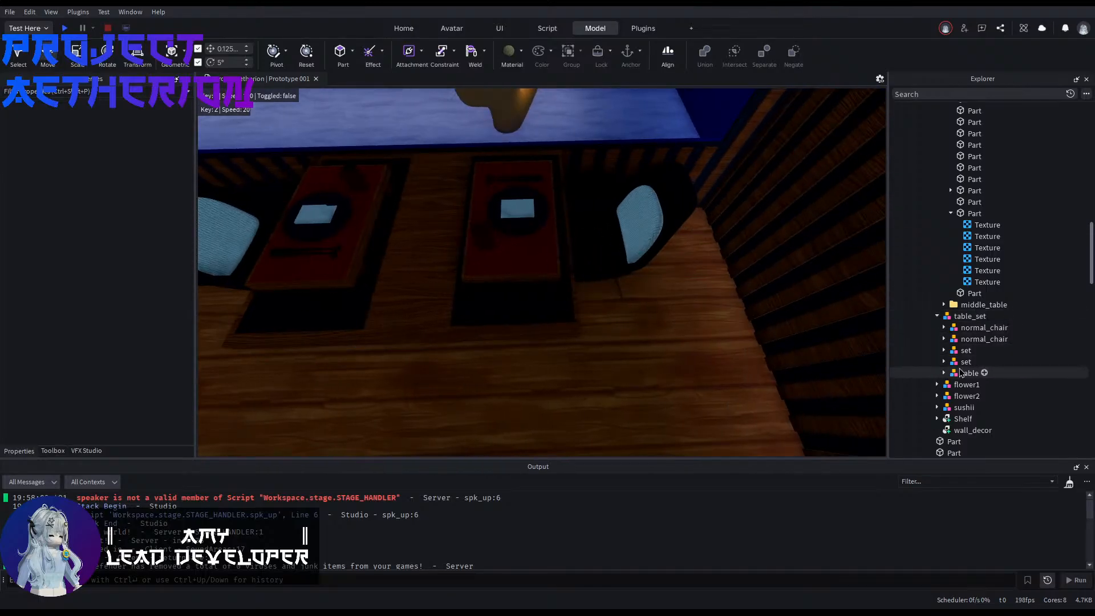
click(984, 339)
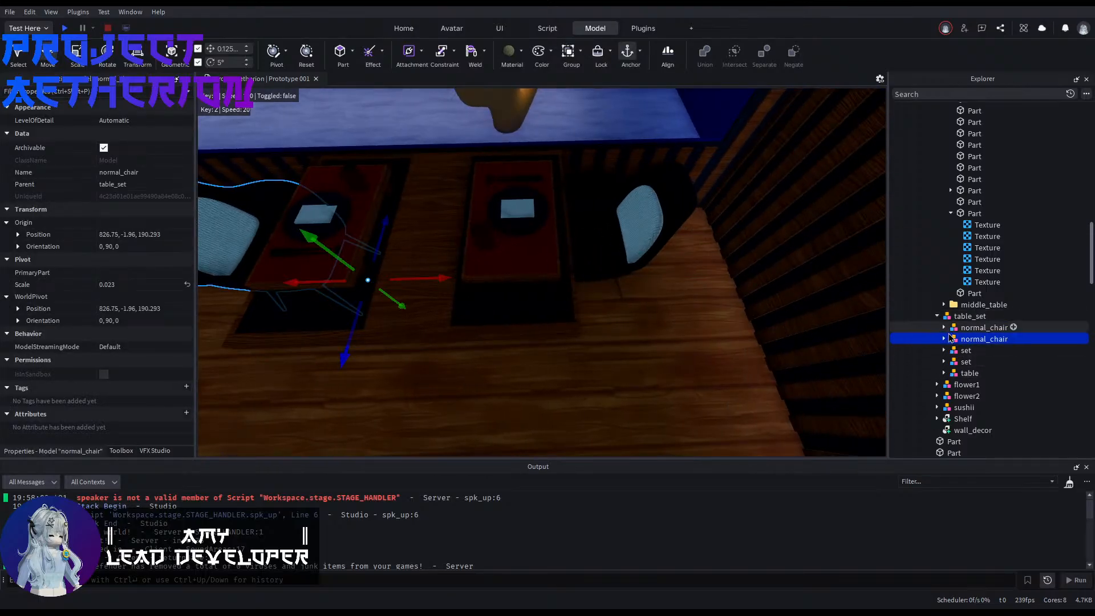
key(a)
right_drag(693, 319, 686, 320)
drag(565, 278, 544, 278)
right_drag(546, 278, 545, 277)
key(w)
drag(478, 247, 485, 244)
click(498, 362)
Step: Move the normal_chair nearest the slatted wall about 0.75 studs away from the table
key(s)
key(d)
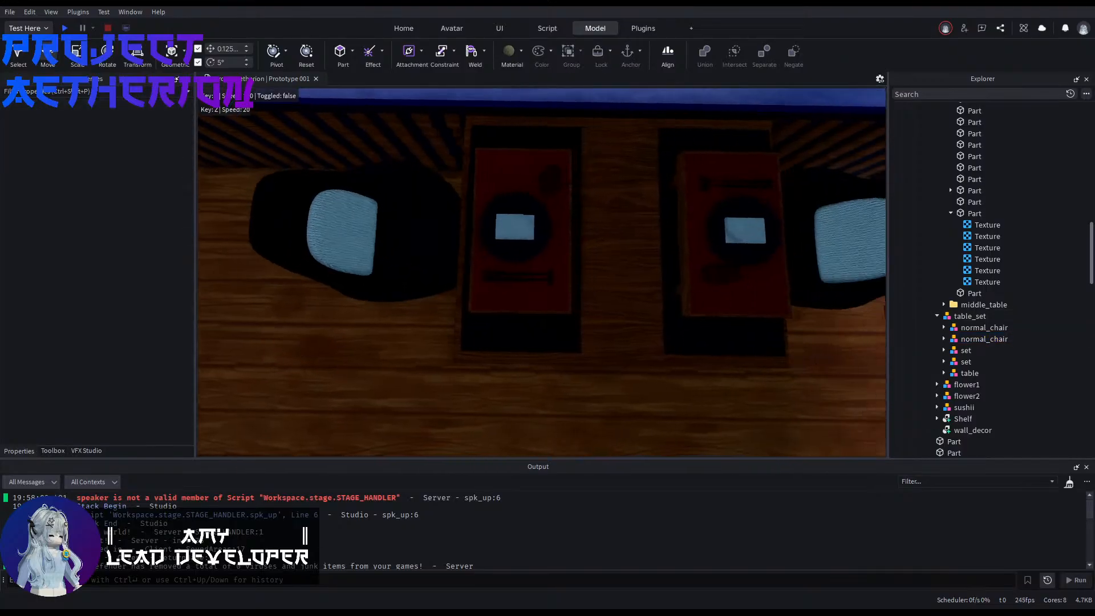
click(991, 339)
click(989, 329)
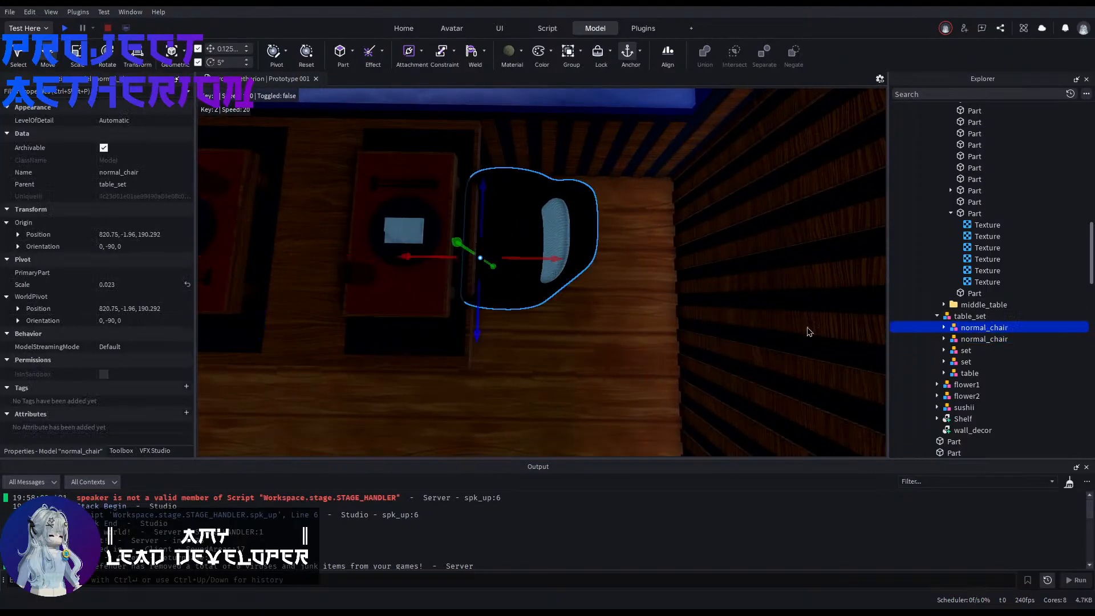
drag(409, 257, 433, 262)
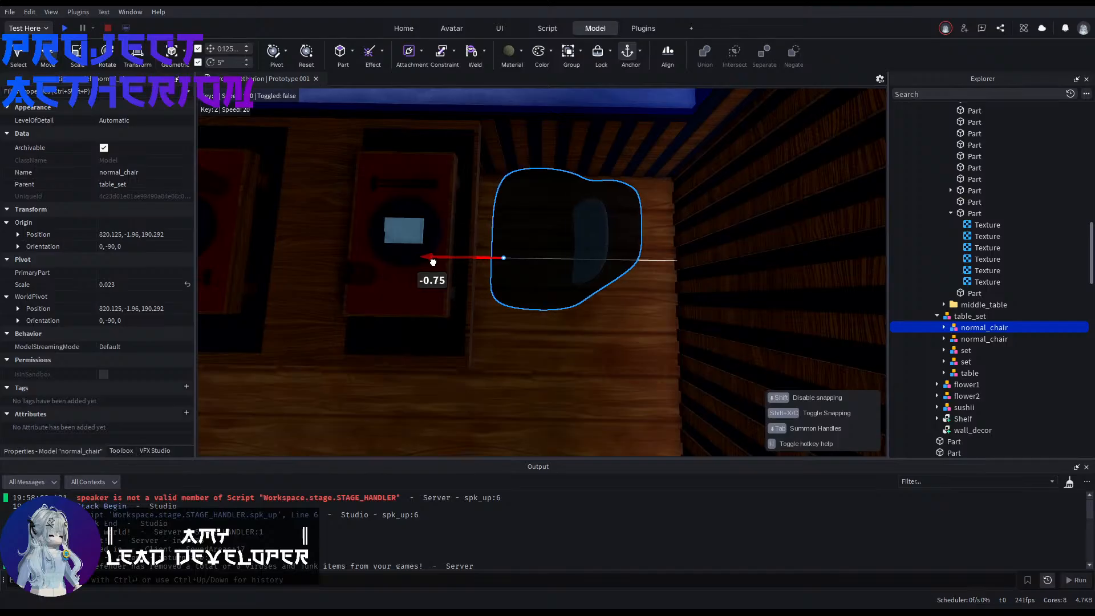
click(627, 366)
key(a)
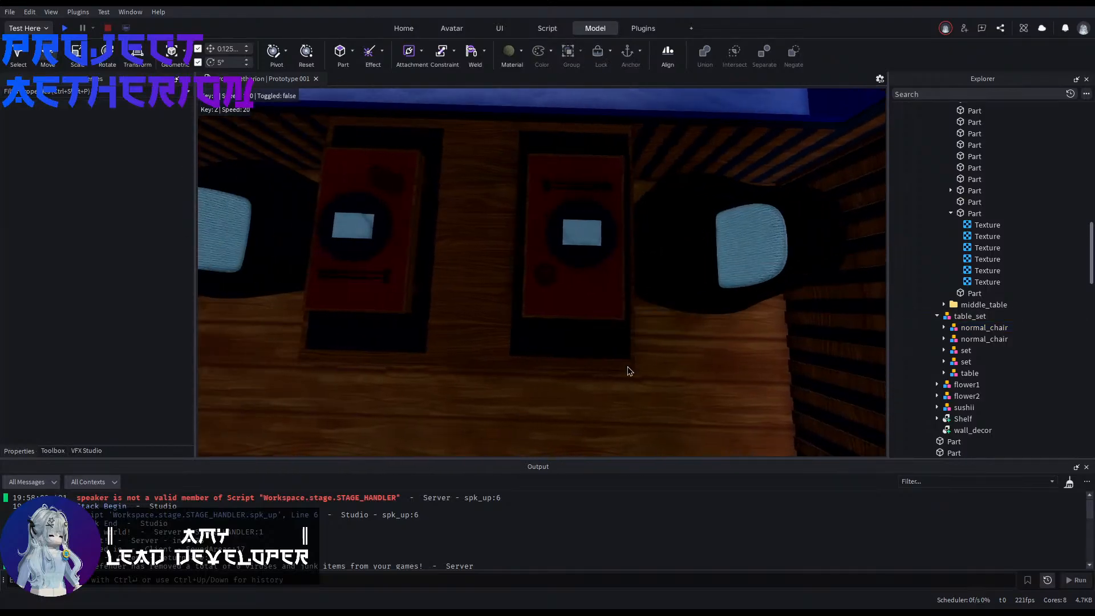
Step: Examine the spacing of the chairs and place settings around the widened table_set from several angles
right_drag(645, 330, 644, 355)
key(a)
key(d)
key(a)
key(q)
key(d)
key(e)
key(a)
key(e)
key(a)
key(d)
key(w)
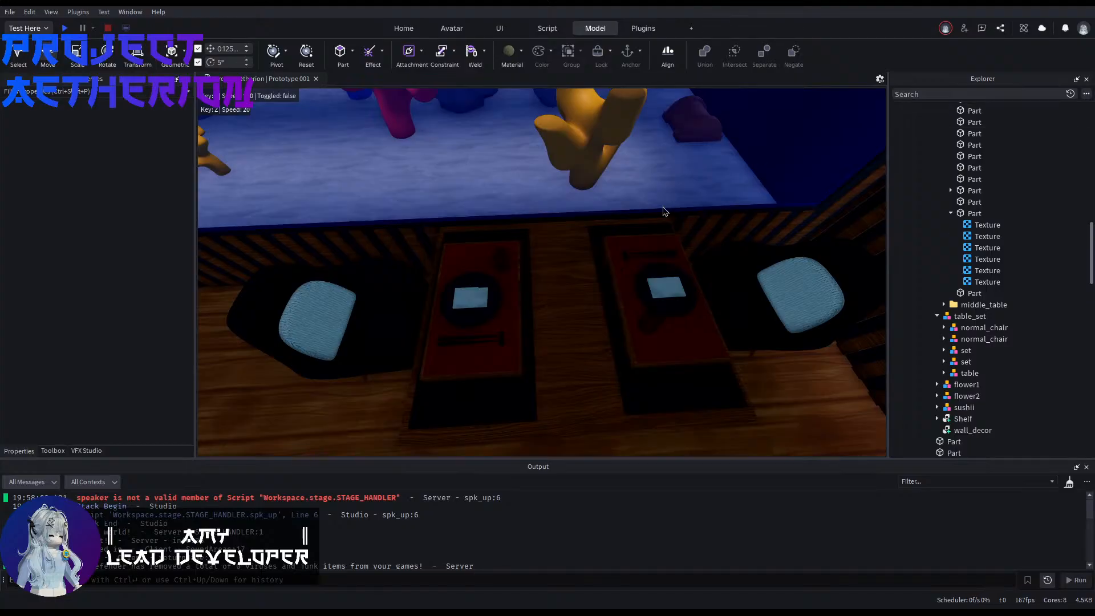
scroll(664, 212, down, 4)
right_drag(680, 280, 621, 334)
key(d)
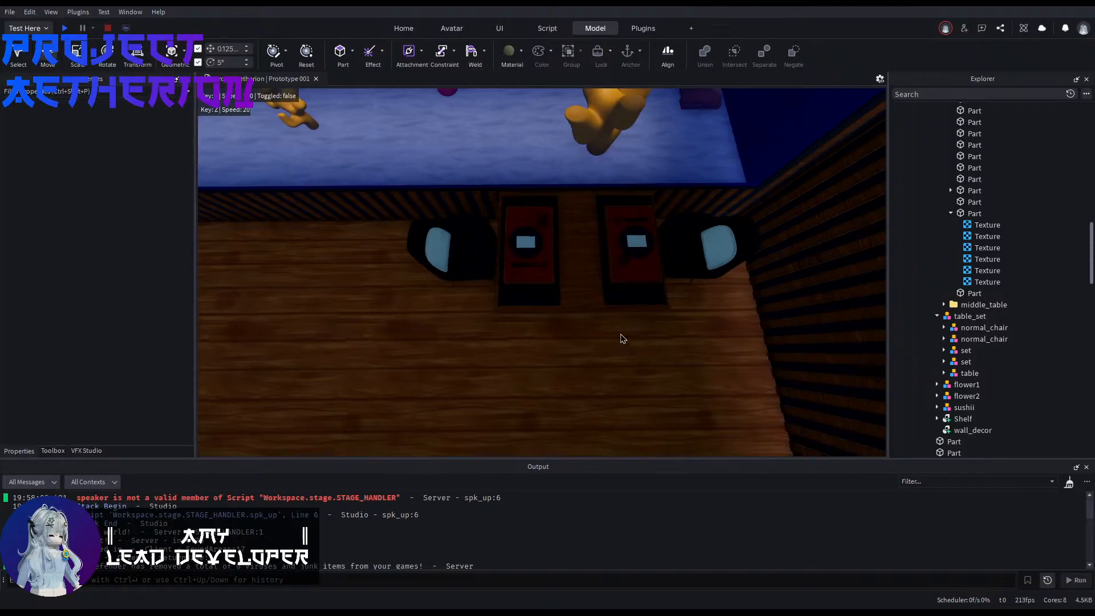
click(628, 308)
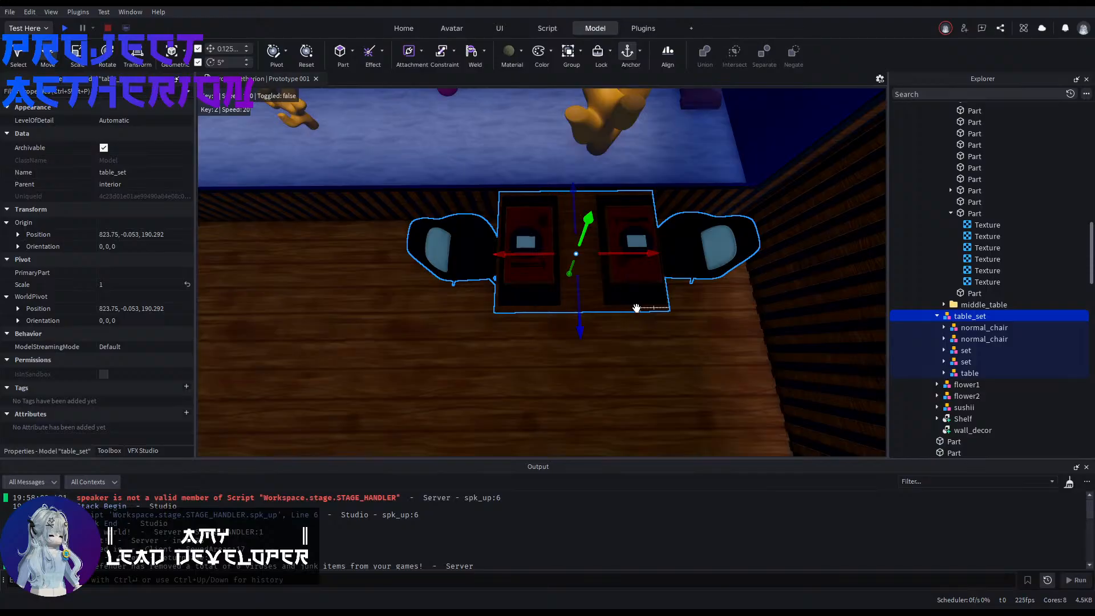
right_drag(609, 359, 623, 376)
key(w)
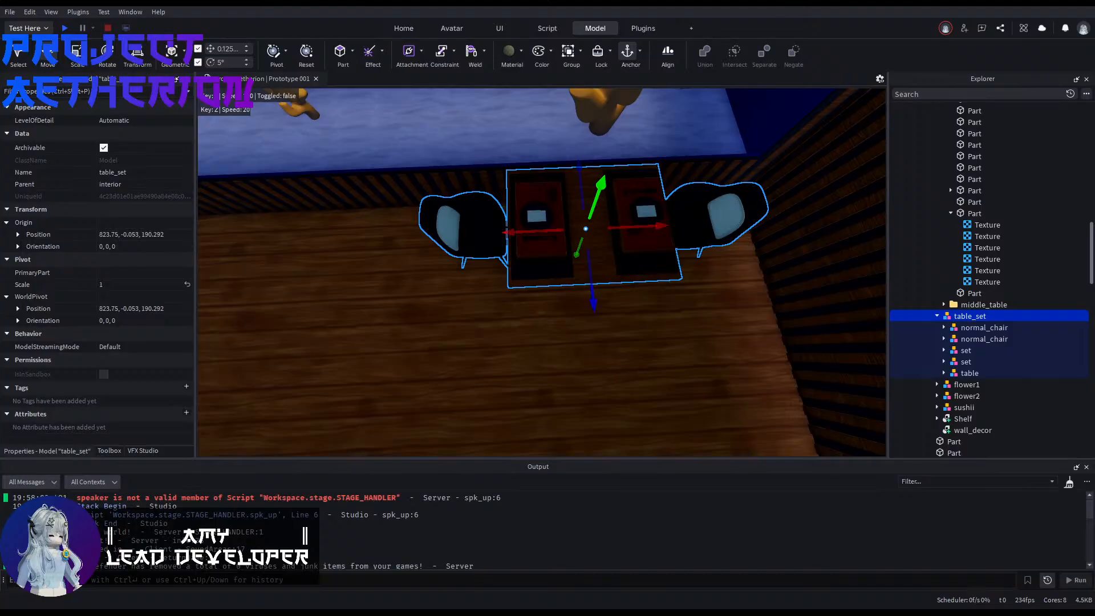
right_drag(621, 370, 650, 392)
scroll(644, 420, up, 4)
scroll(644, 420, down, 1)
click(650, 391)
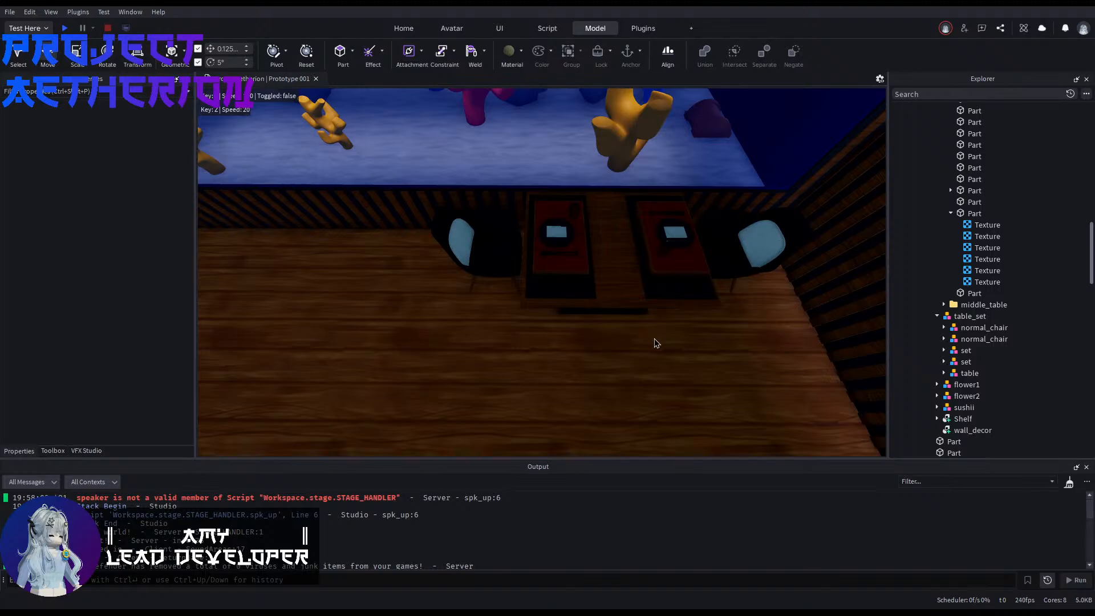
Step: Go to the mesh library outside and select a faceted, tapered mesh in the Cylinders / Cones section
right_drag(653, 328, 445, 348)
key(w)
key(w)
key(w)
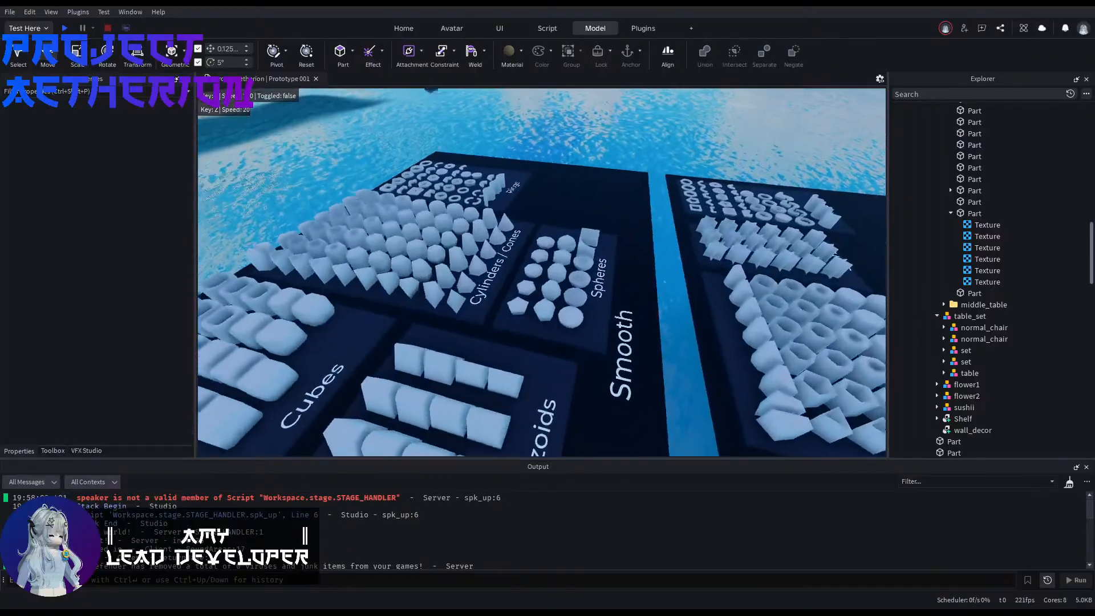
key(s)
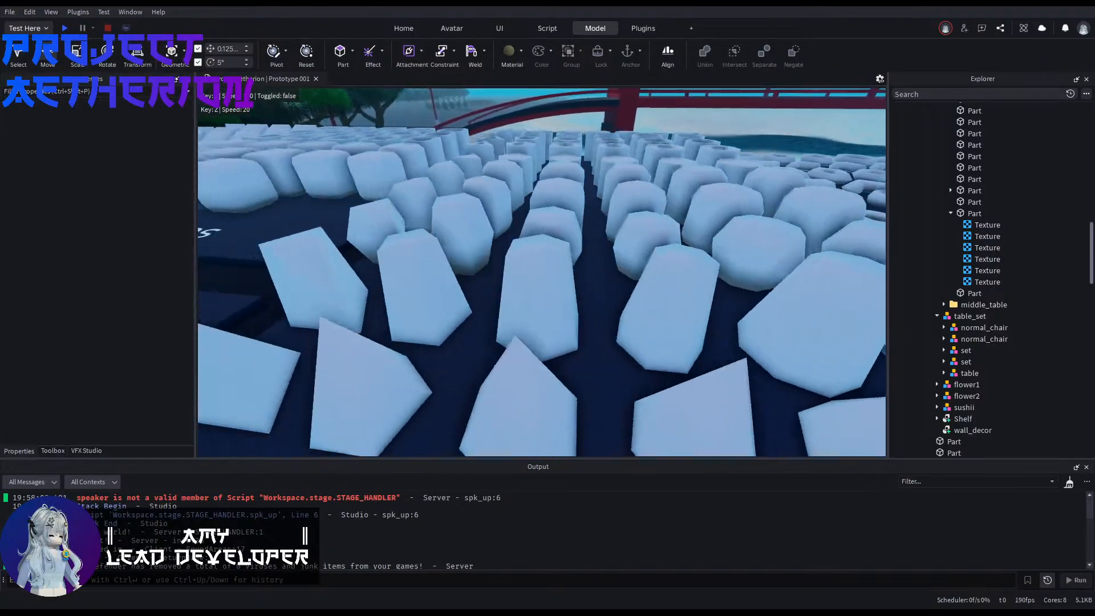
key(w)
key(w)
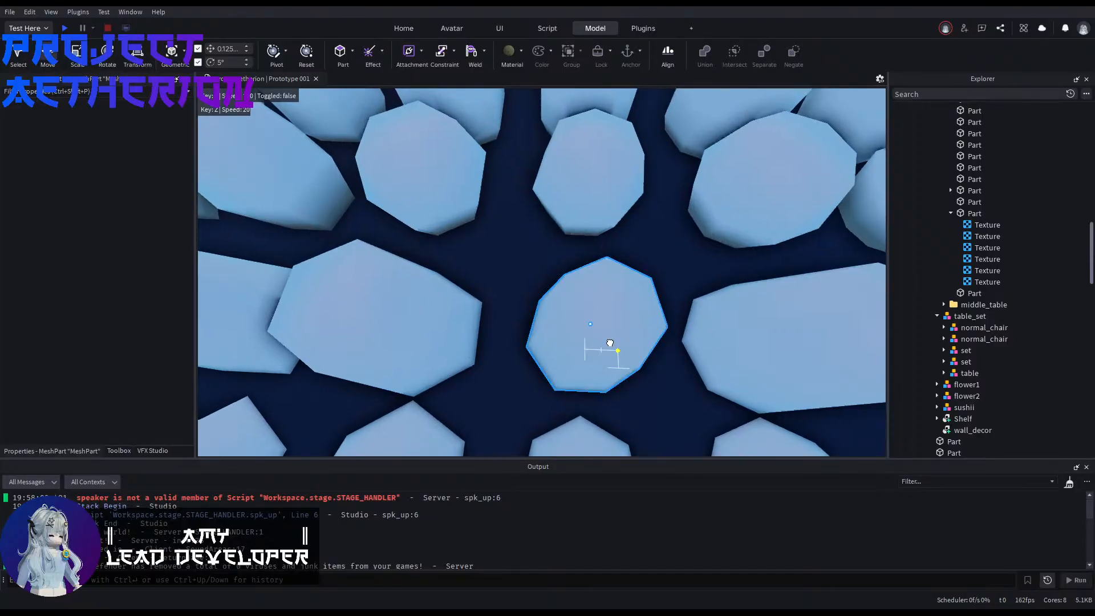
click(599, 350)
Step: Add a rounded mesh from the Spheres section to the selection with the tapered Cylinders / Cones mesh
key(s)
right_drag(615, 348, 615, 348)
key(w)
key(w)
key(s)
key(d)
key(s)
key(a)
key(w)
key(a)
key(a)
key(w)
right_drag(545, 261, 400, 321)
key(w)
key(s)
ctrl+click(432, 339)
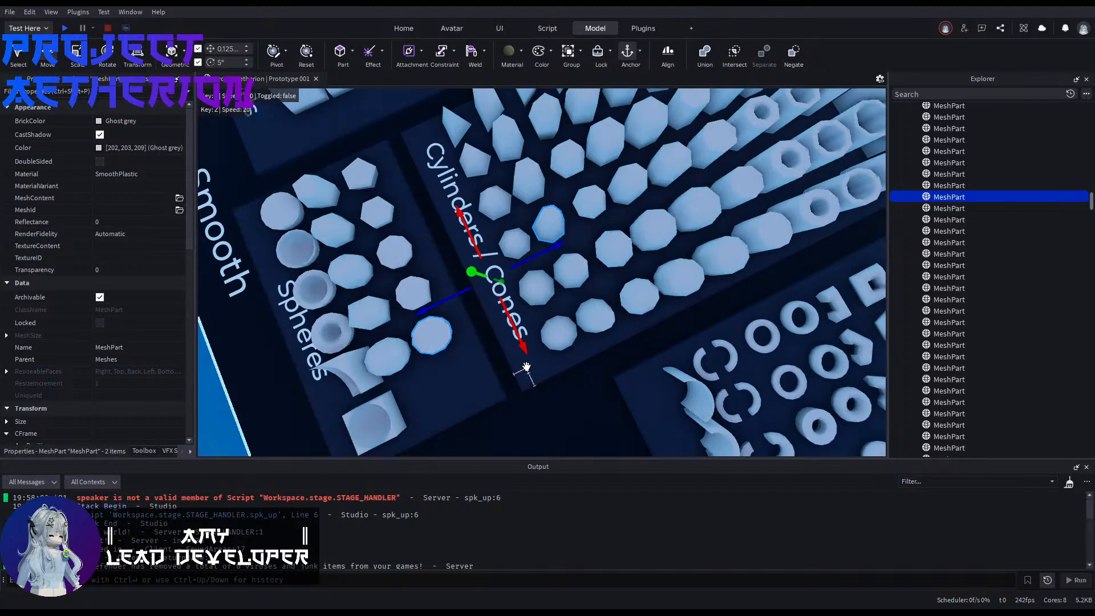
Step: Duplicate the two selected meshes and move the copies 218 studs to the restaurant building
key(ctrl+d)
drag(526, 347, 565, 319)
right_drag(528, 345, 565, 320)
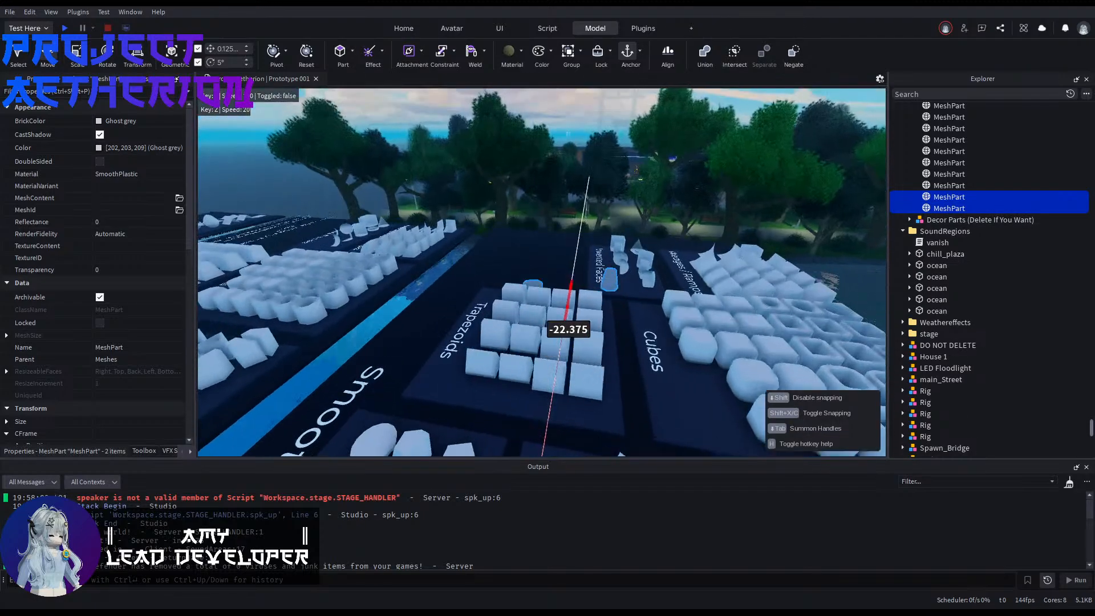
drag(593, 330, 504, 318)
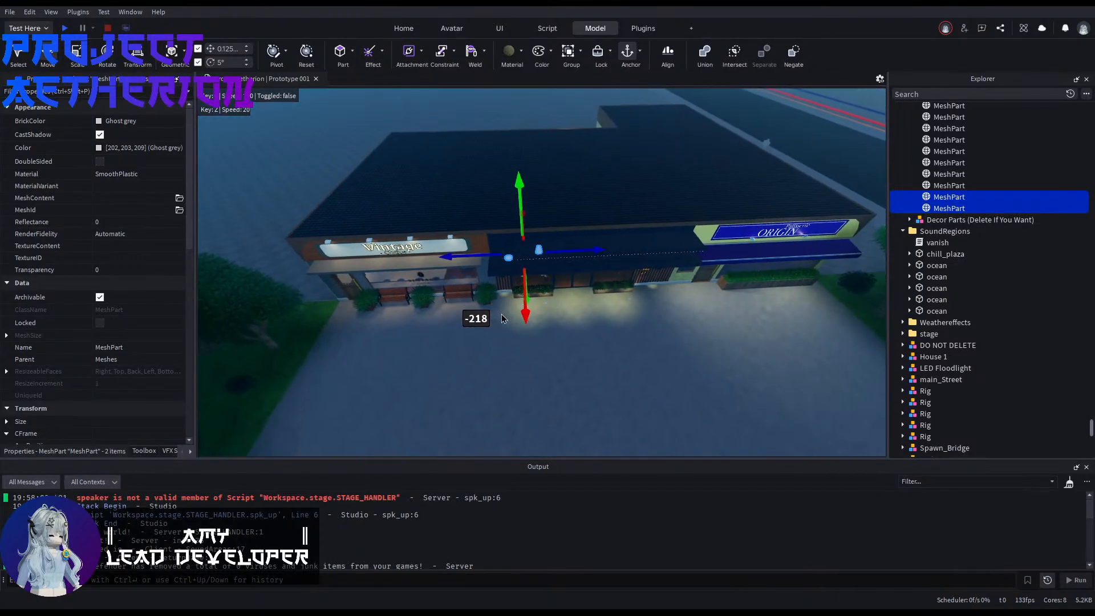
key(w)
right_drag(484, 319, 482, 297)
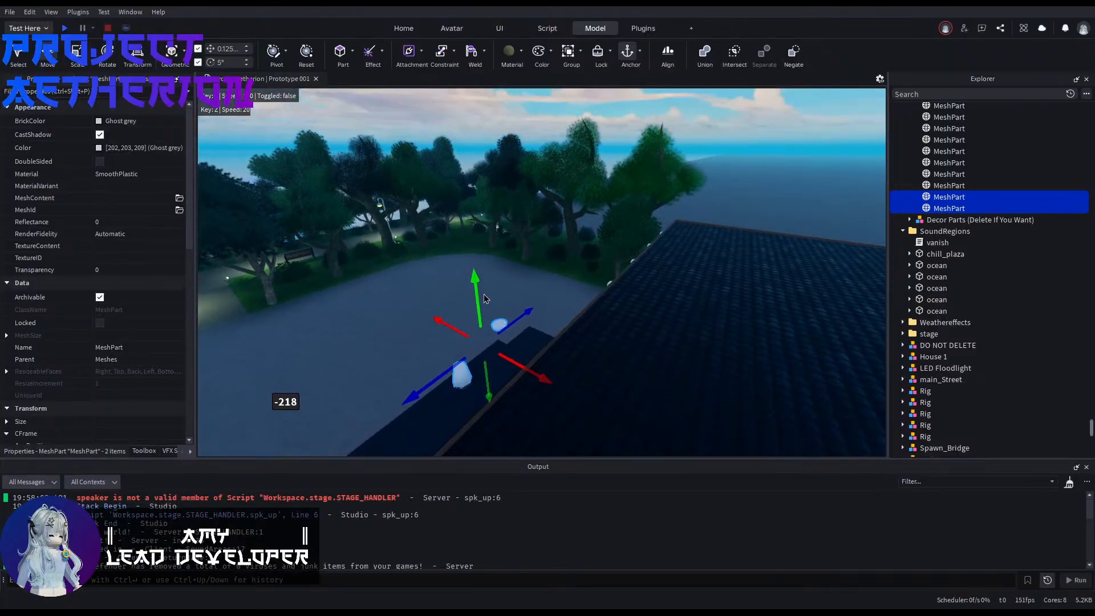
Step: Lower the two mesh copies and shift them to the restaurant's interior floor area
drag(478, 284, 481, 184)
key(q)
drag(542, 279, 700, 373)
key(d)
key(w)
right_drag(701, 373, 703, 375)
drag(688, 406, 402, 235)
right_drag(402, 235, 402, 231)
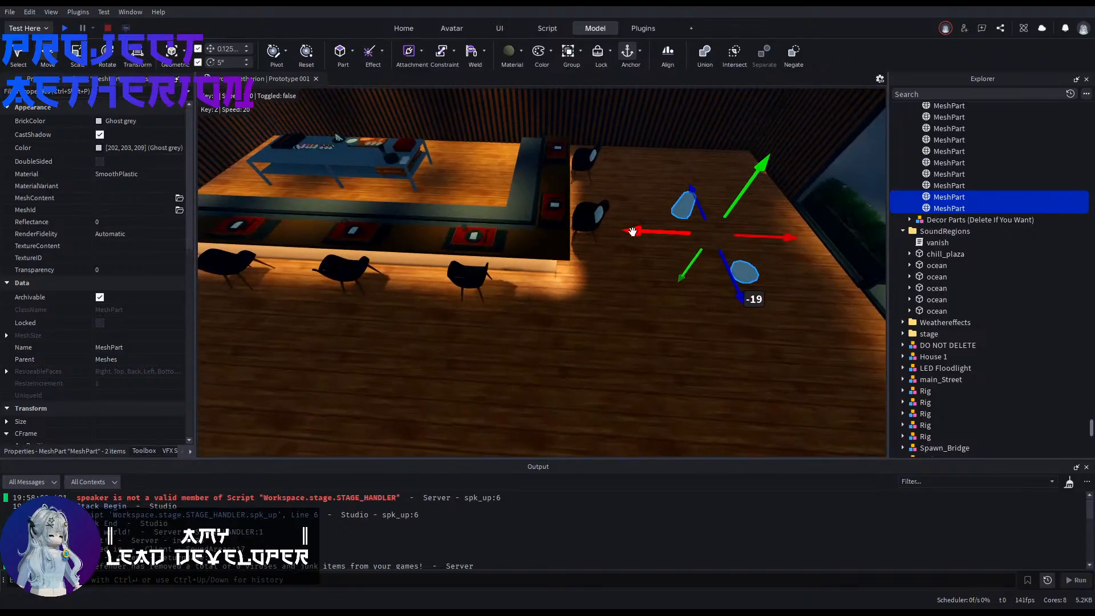
Step: Move the two mesh copies out onto the open paving in front of the restaurant
drag(635, 230, 688, 305)
key(a)
key(w)
key(d)
click(689, 304)
right_drag(689, 305, 689, 303)
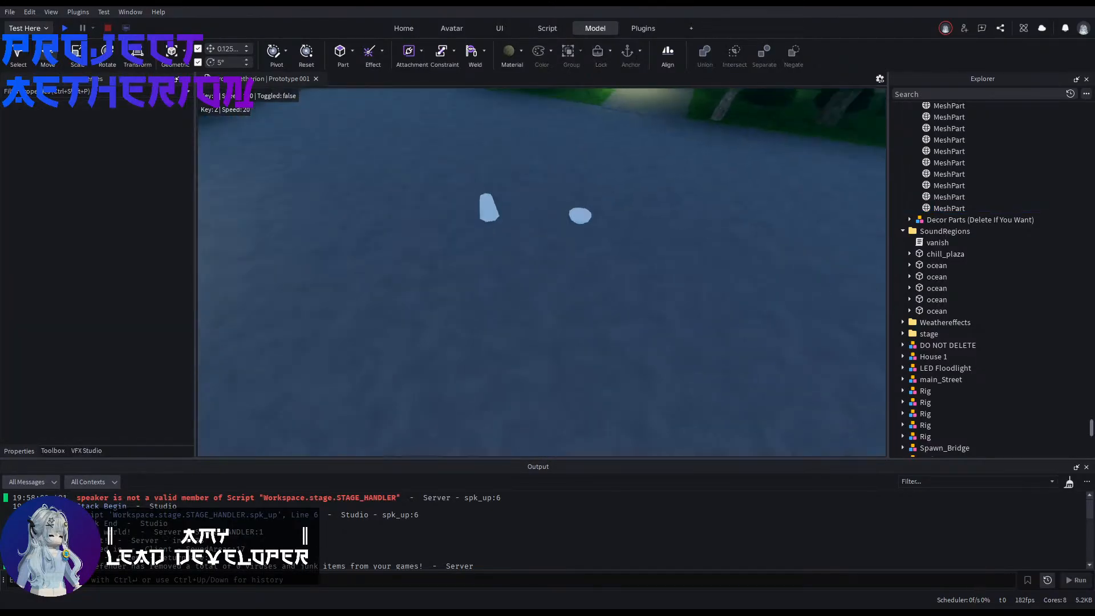
Step: Select the copied rounded mesh and bring it close to the tapered mesh on the paving
key(w)
drag(711, 240, 561, 337)
right_drag(590, 296, 589, 296)
key(a)
key(ctrl+1)
key(ctrl+2)
drag(537, 315, 445, 338)
drag(488, 296, 463, 148)
right_drag(482, 181, 483, 180)
Step: Centre the rounded mesh as a cap over the tapered stem, and select the stem mesh
scroll(483, 181, up, 1)
drag(463, 283, 462, 276)
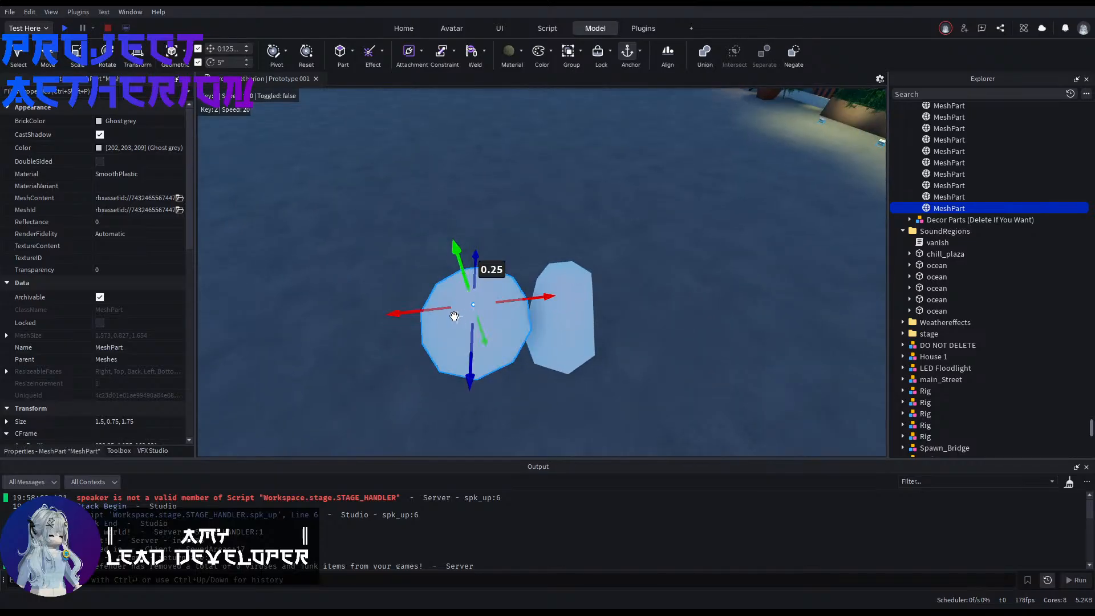
drag(423, 314, 521, 305)
drag(589, 356, 582, 332)
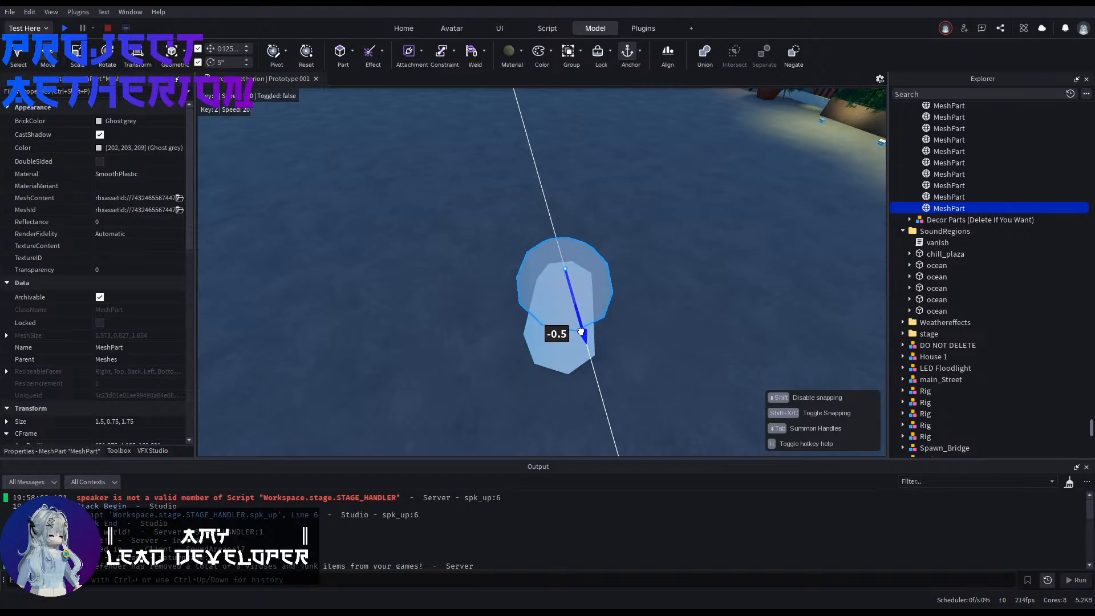
right_drag(584, 337, 584, 337)
click(572, 244)
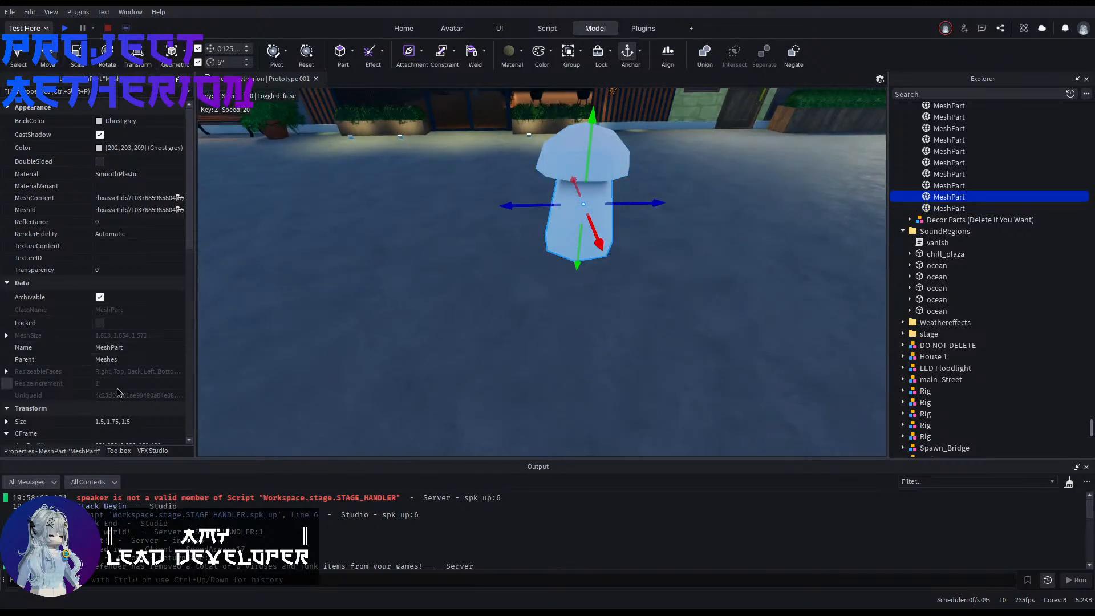
Step: Copy the stem mesh's position, 921.859, 3.025, 162.432, to the rounded cap mesh
scroll(144, 423, down, 1)
click(141, 397)
click(140, 407)
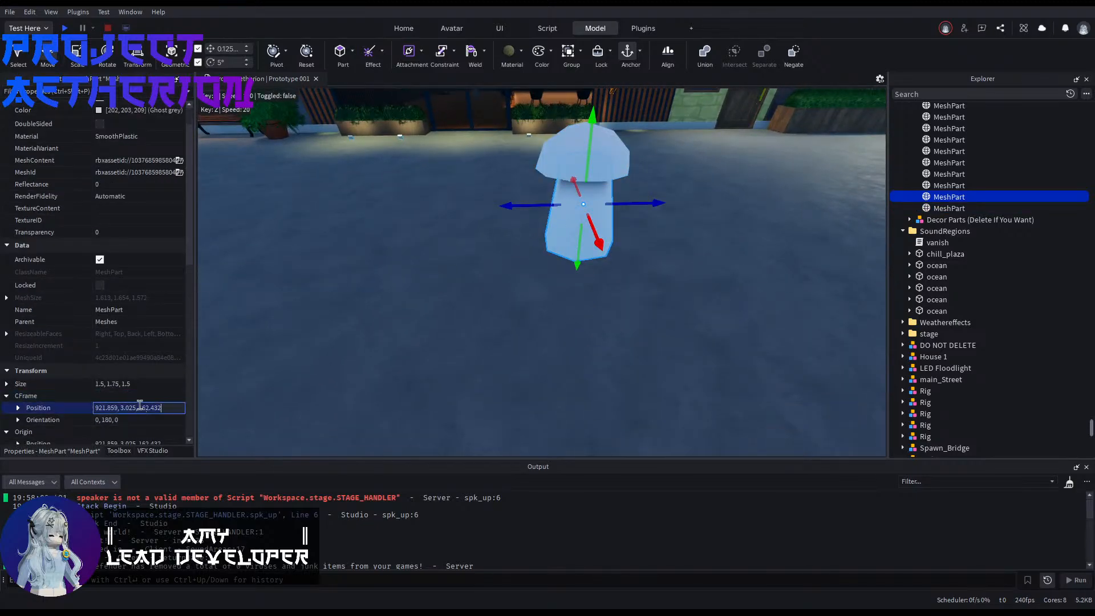
click(582, 151)
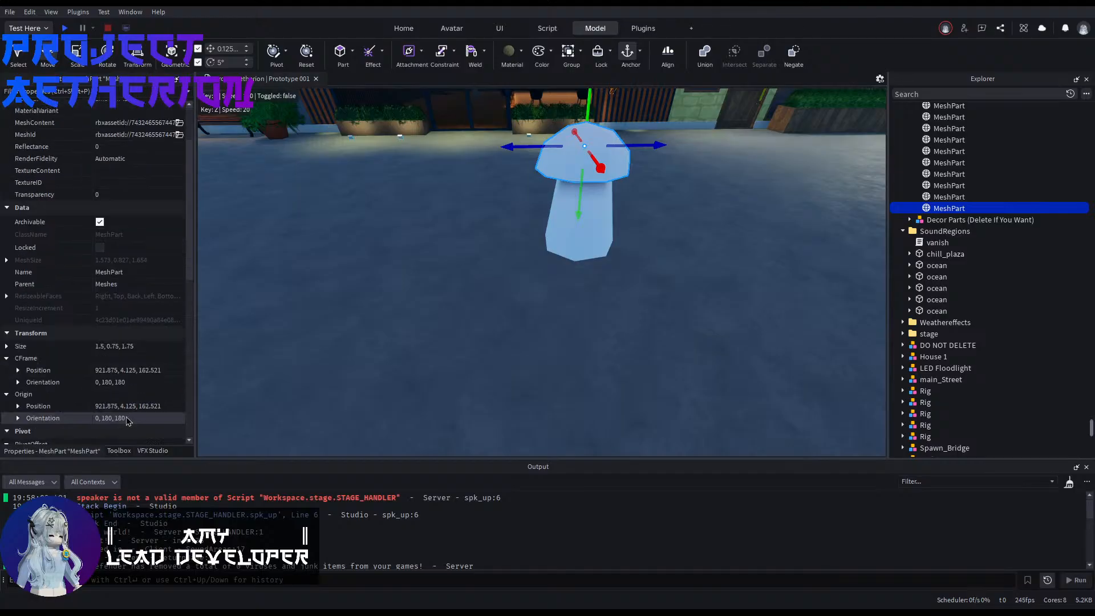
click(138, 371)
text(921.859, 3.025, 162.432)
key(Return)
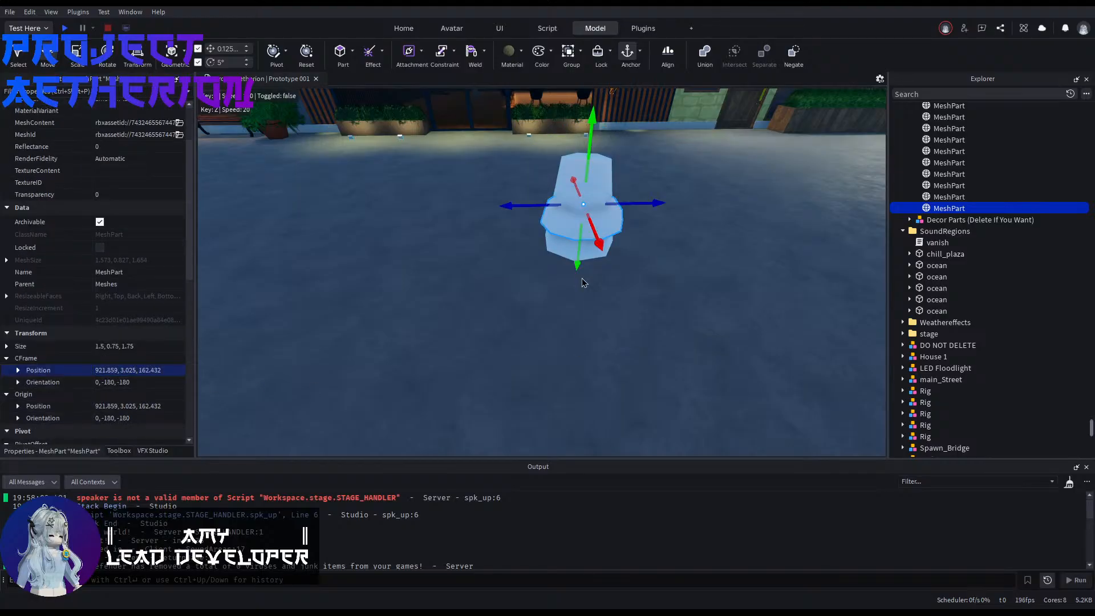
Step: Raise the cap mesh by 1 so that it sits on top of the stem
drag(578, 265, 585, 216)
right_drag(586, 216, 770, 166)
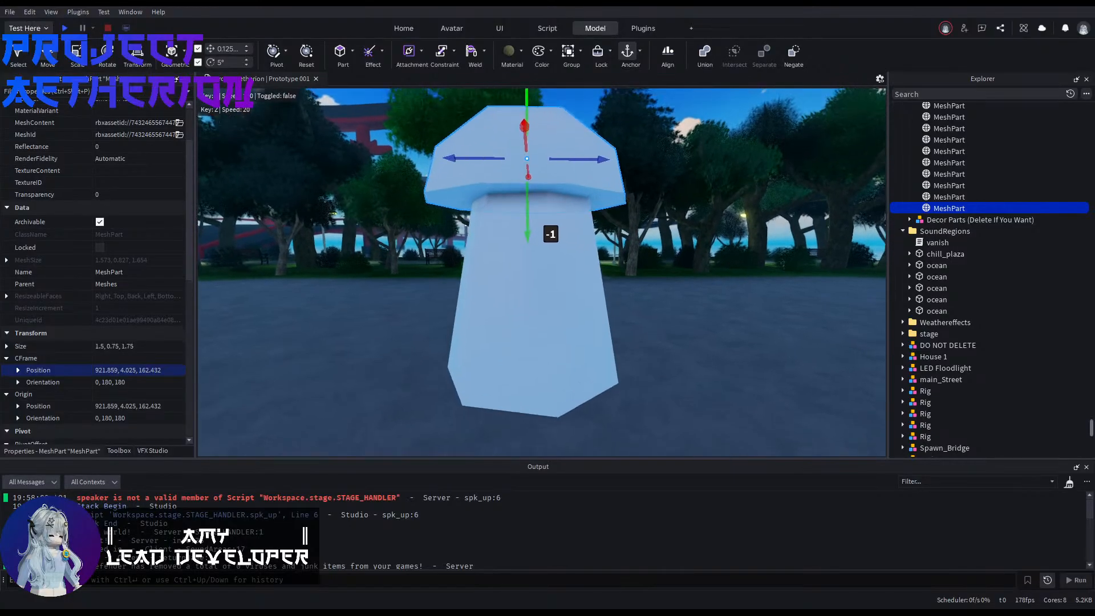
right_drag(611, 285, 472, 171)
Step: Scale the cap mesh down proportionally to a size of 1, 0.5, 1.167 on top of the stem
key(ctrl+3)
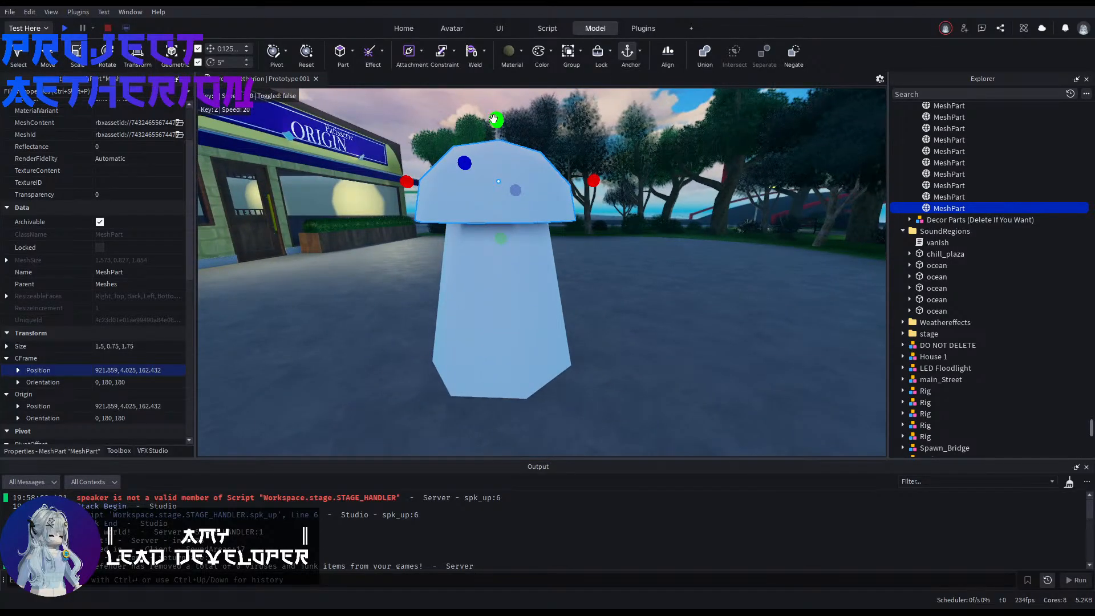
drag(494, 118, 497, 146)
right_drag(640, 245, 365, 228)
key(s)
key(d)
key(a)
key(w)
key(a)
key(d)
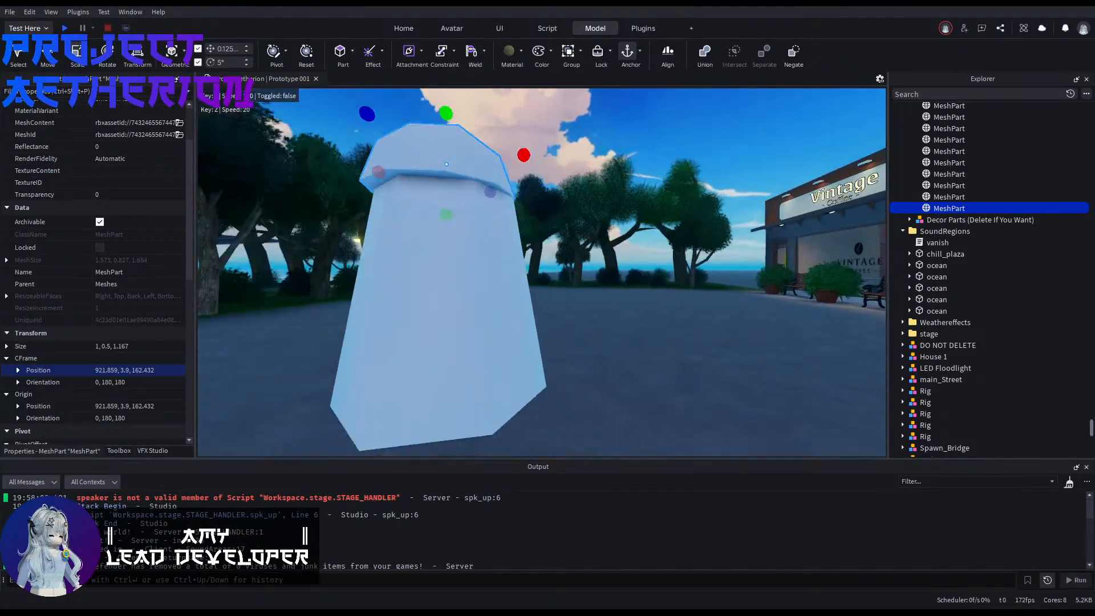
right_drag(632, 281, 505, 276)
key(w)
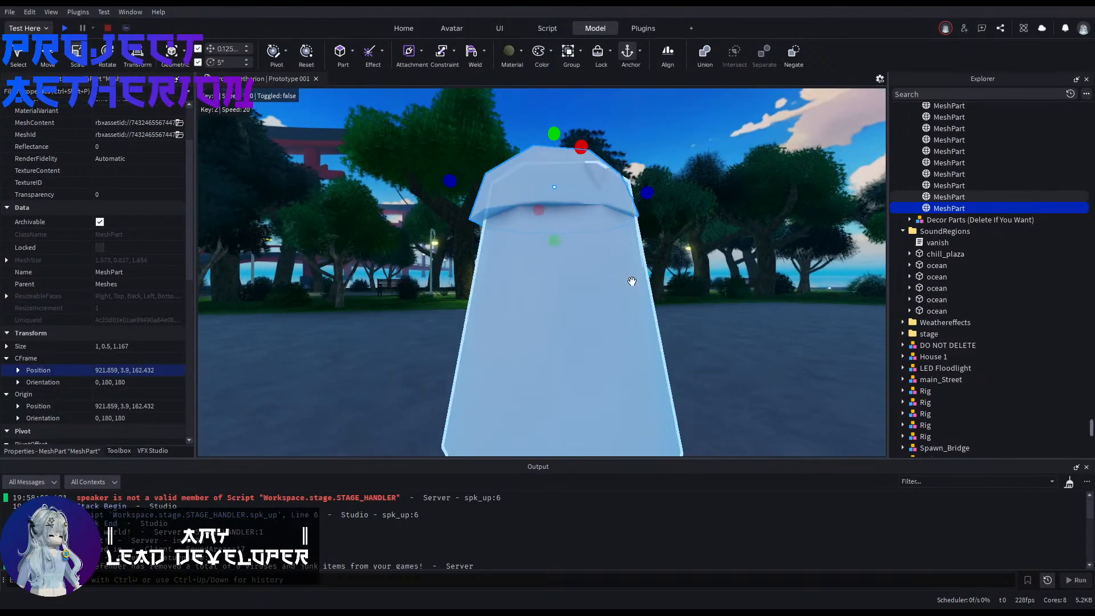
Step: Delete the stem mesh and the cap mesh from the paving in front of the restaurant
click(594, 313)
key(s)
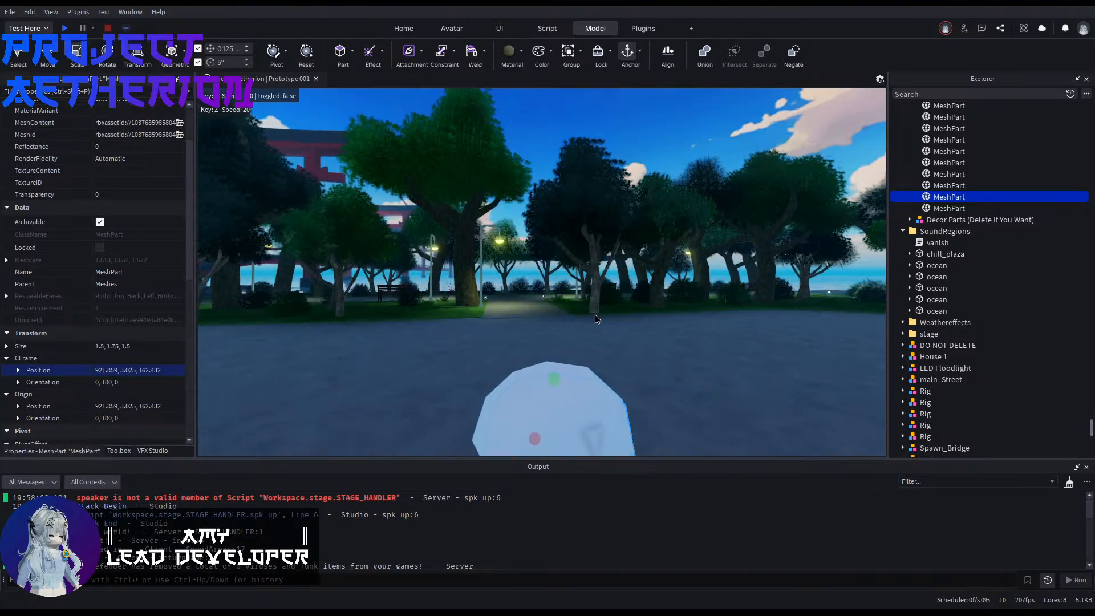
key(Delete)
click(547, 269)
key(Delete)
right_drag(546, 269, 546, 363)
key(w)
key(w)
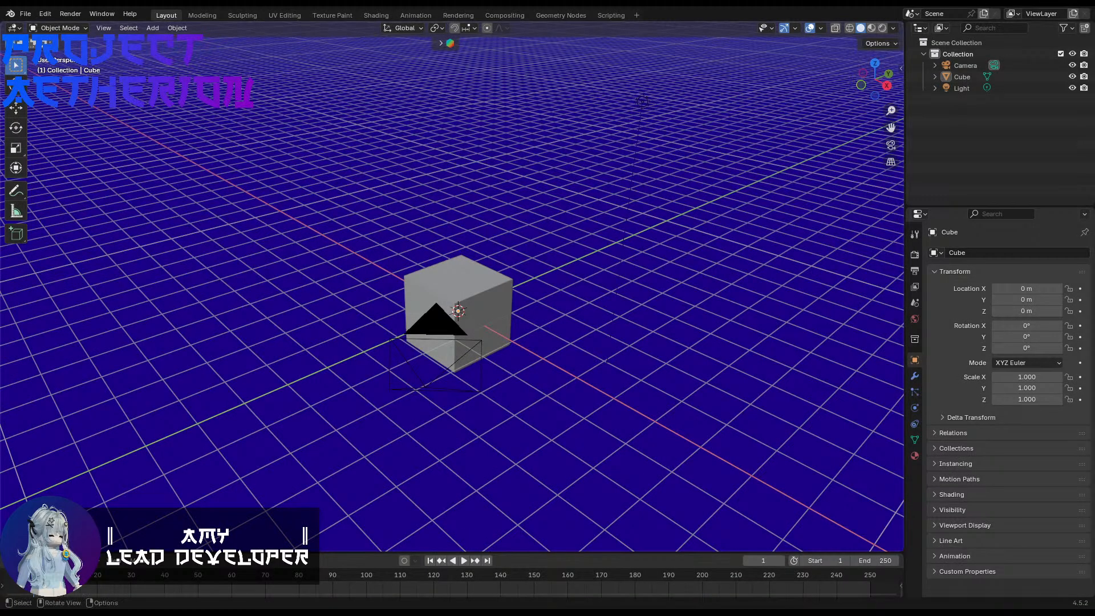
Step: Switch to Blender and delete the default cube from the scene
middle_drag(711, 318, 763, 318)
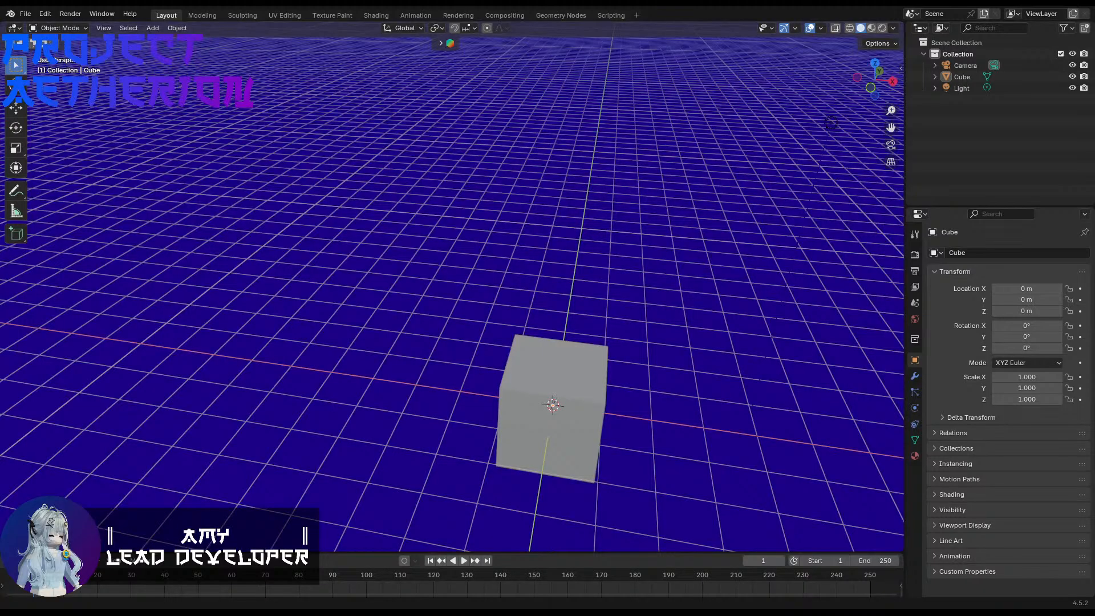
middle_drag(734, 422, 701, 382)
scroll(702, 381, up, 3)
key(Tab)
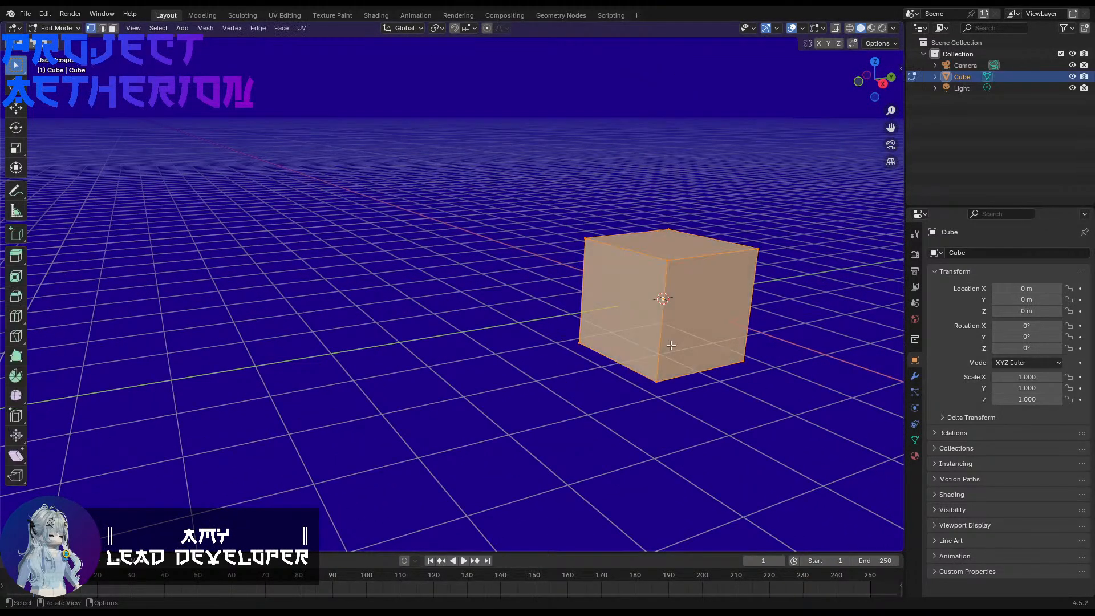
click(668, 346)
key(Tab)
key(Delete)
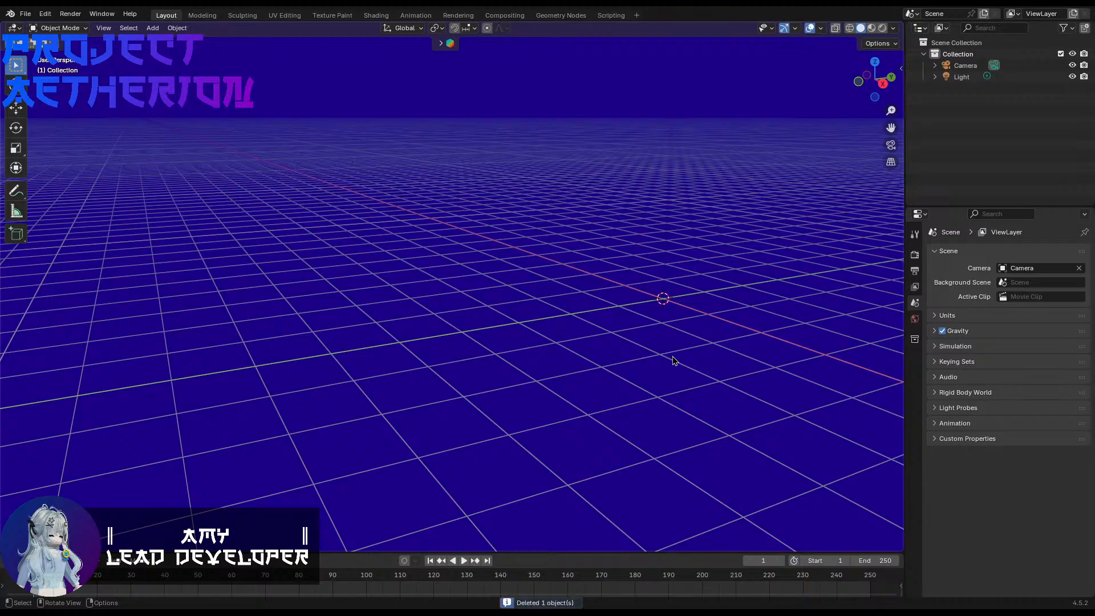
Step: Add a cylinder mesh with 8 vertices at the scene's origin
scroll(672, 362, down, 3)
key(shift+a)
mouse_move(456, 313)
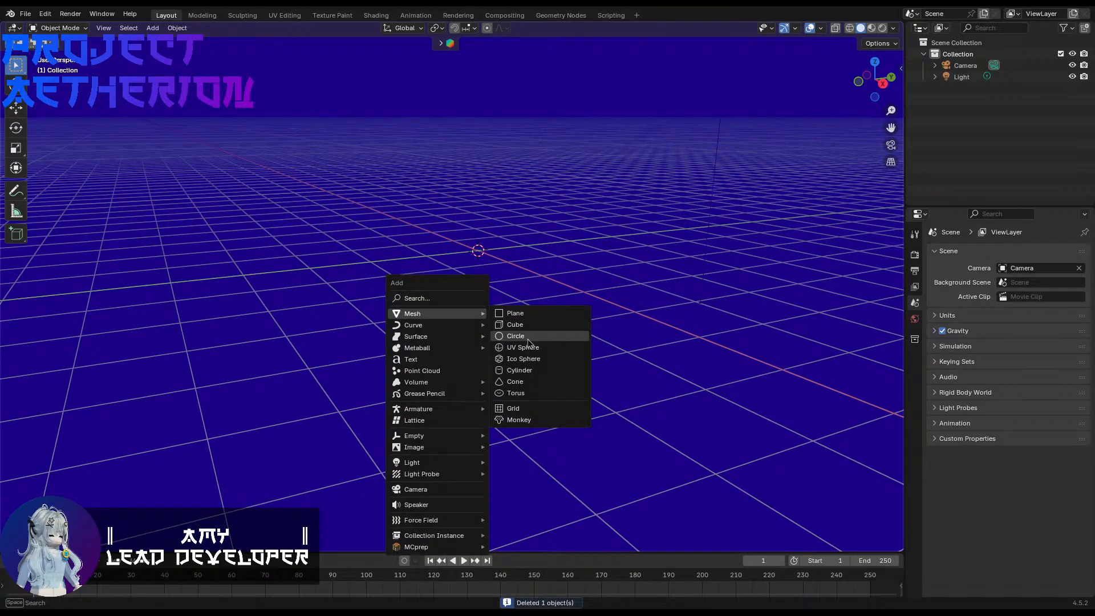
click(524, 372)
middle_drag(523, 365, 477, 380)
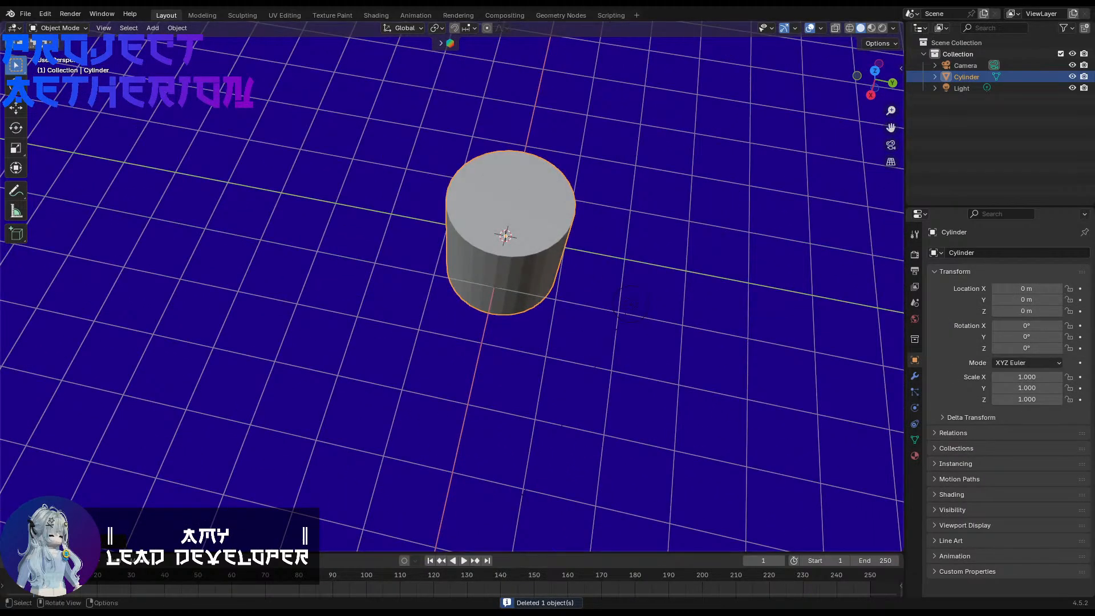
click(96, 541)
drag(154, 406, 99, 406)
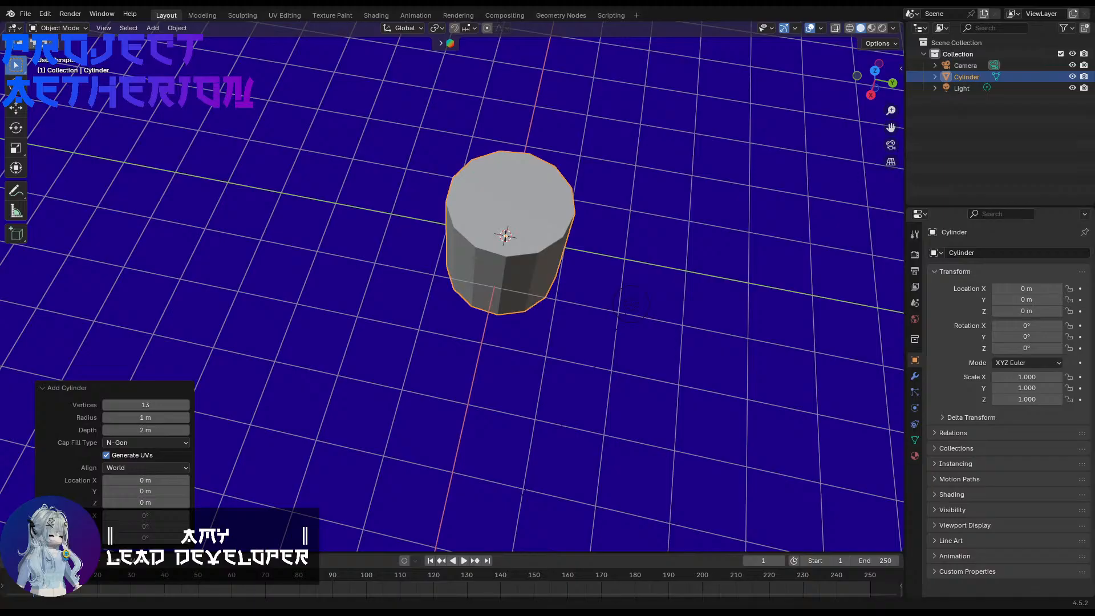
middle_drag(524, 251, 550, 244)
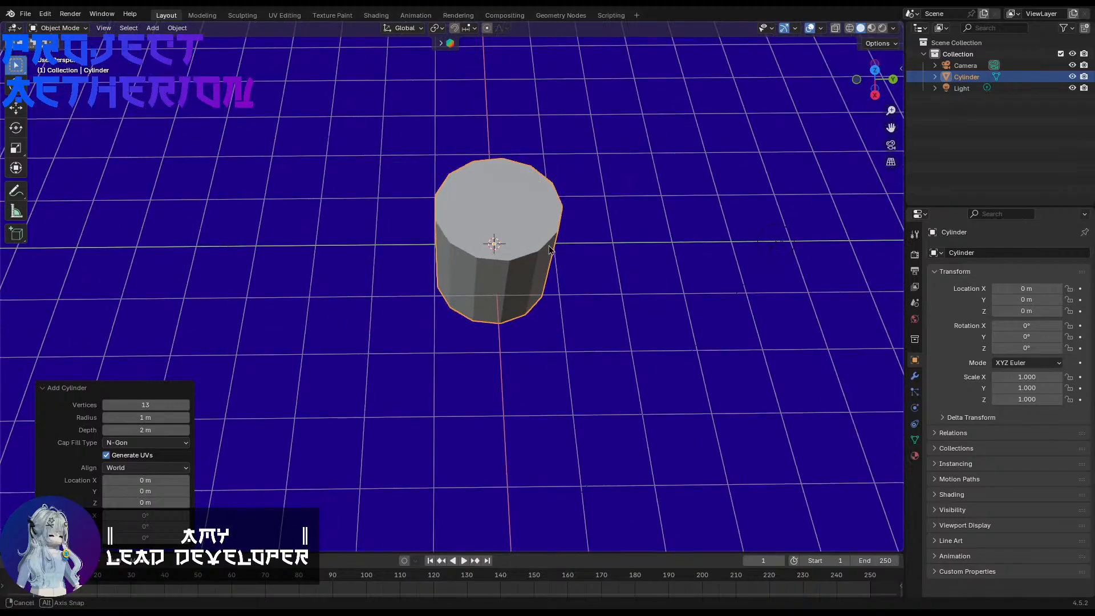
mouse_move(159, 406)
mouse_down()
mouse_move(137, 405)
mouse_move(155, 405)
mouse_move(144, 413)
mouse_up()
scroll(472, 343, up, 2)
shift+middle_drag(482, 343, 469, 412)
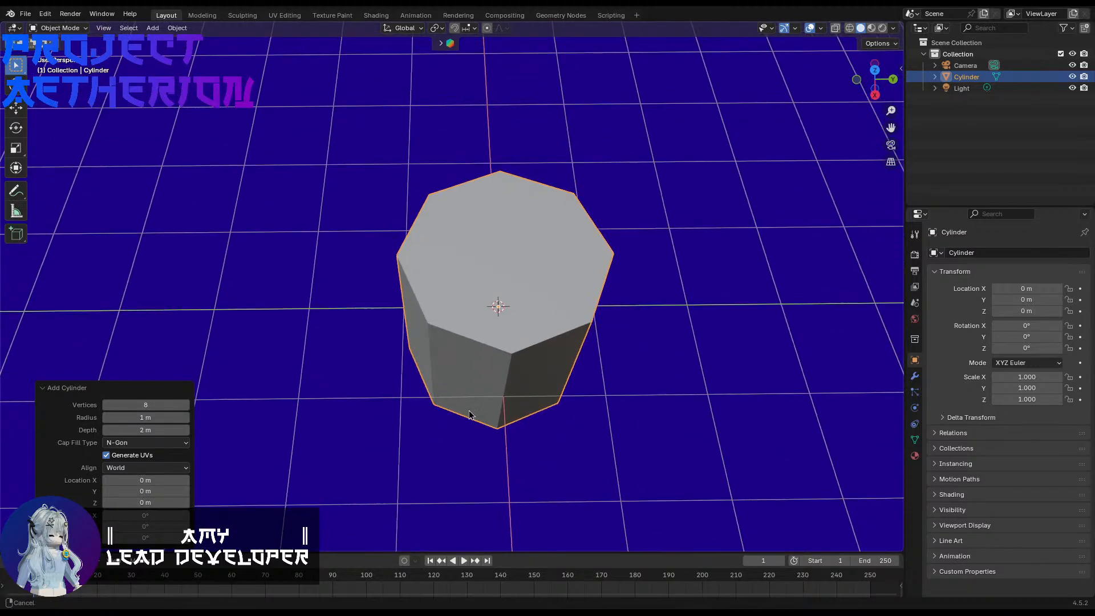
Step: Select the cylinder's top face in Edit Mode and scale it by 0.818 to taper the body
key(Tab)
scroll(498, 370, up, 2)
scroll(511, 321, down, 2)
key(3)
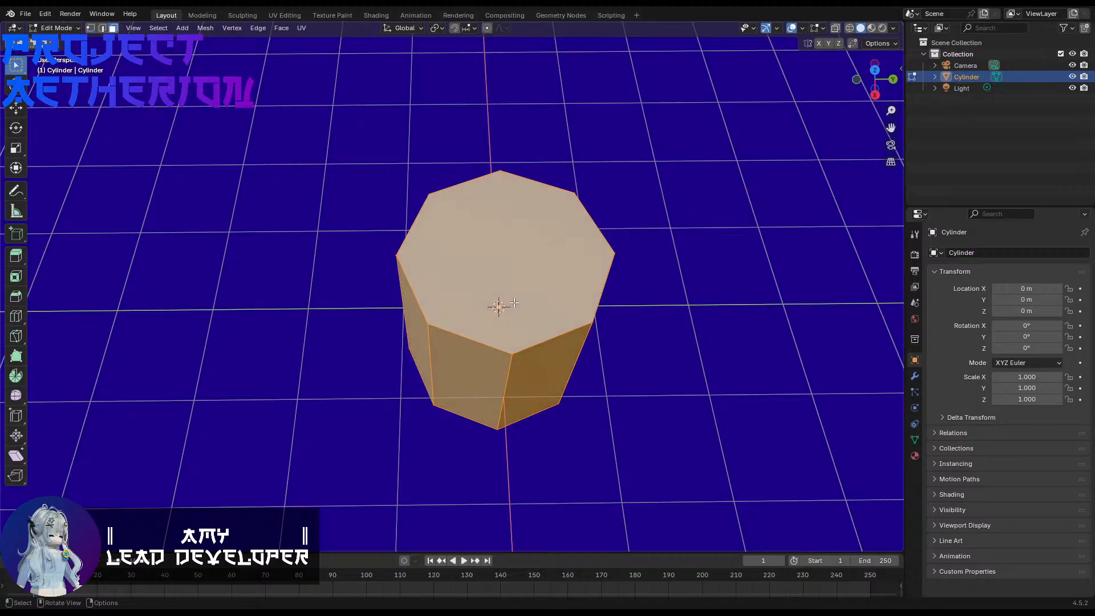
middle_drag(512, 321, 526, 292)
click(522, 290)
middle_drag(335, 281, 319, 283)
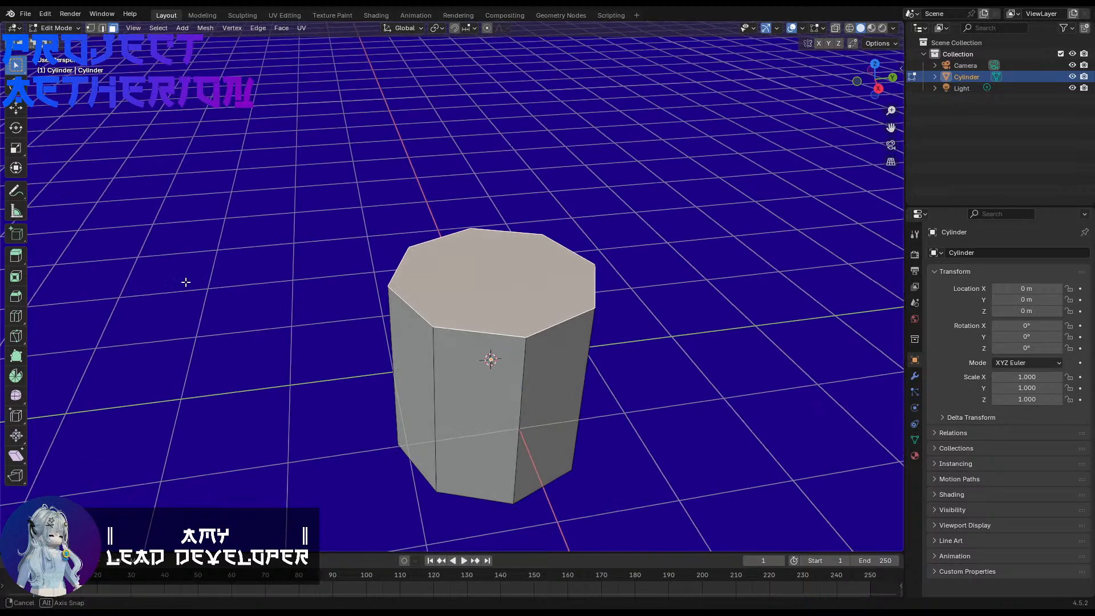
key(s)
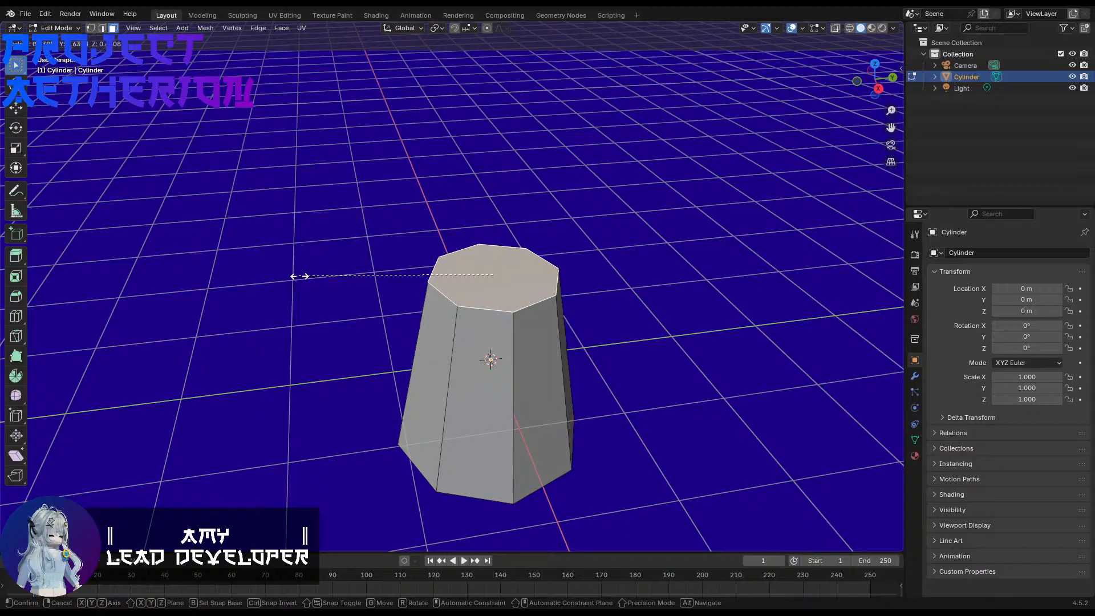
click(286, 329)
middle_drag(282, 322, 253, 287)
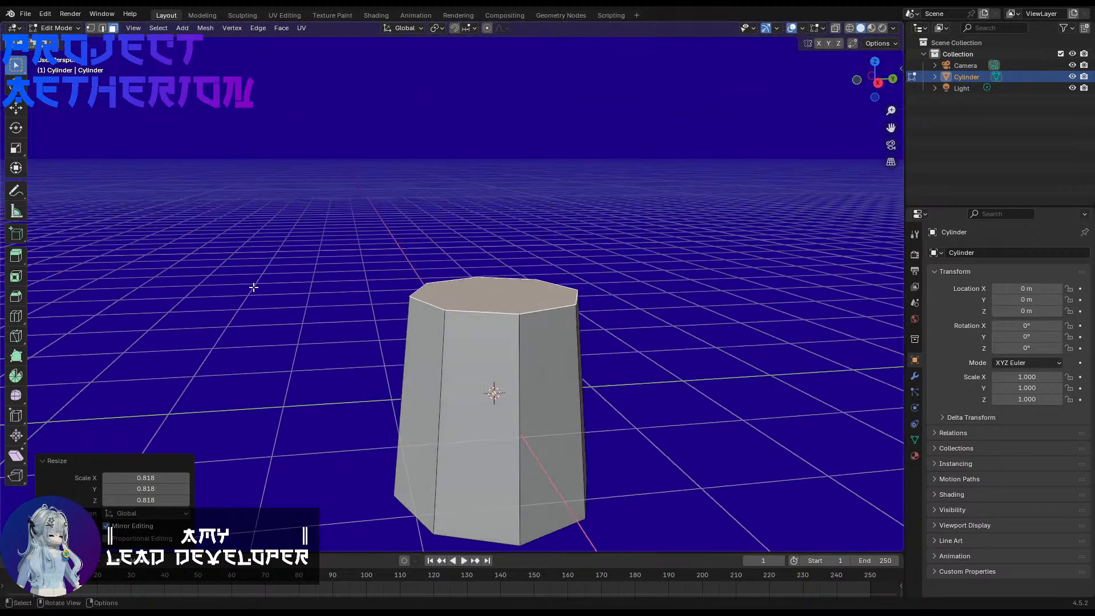
Step: Scale the top face by a further 0.787 to strengthen the taper
key(s)
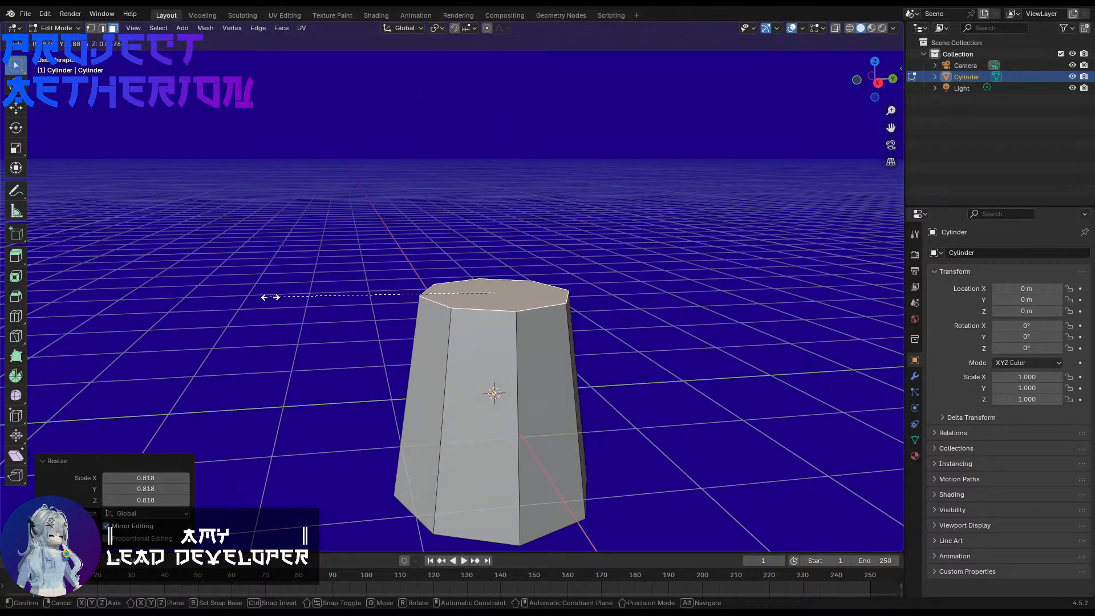
click(297, 299)
shift+middle_drag(342, 360, 415, 365)
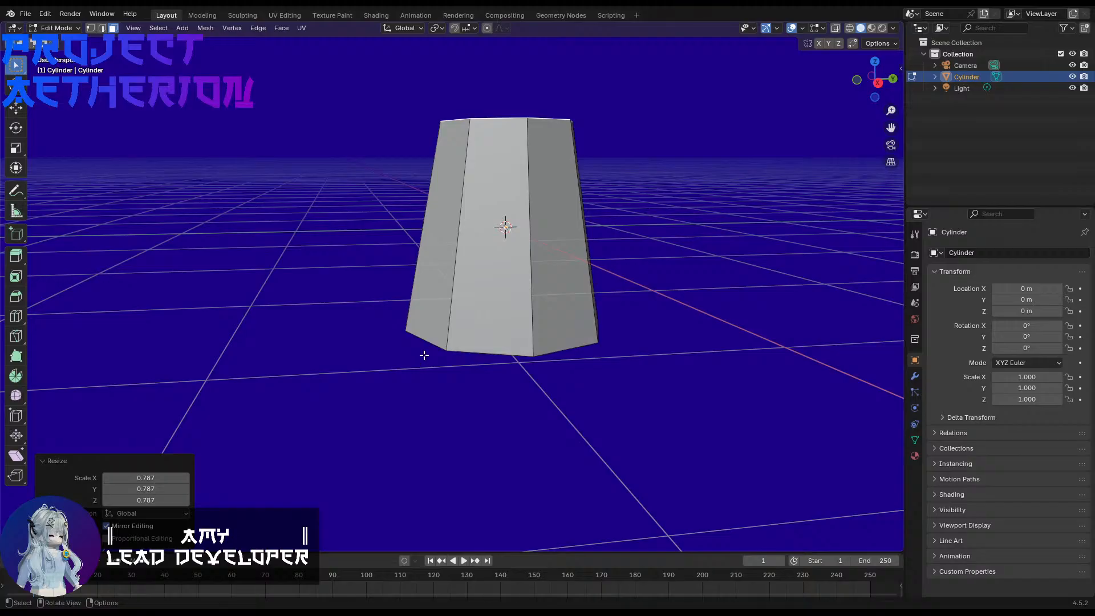
Step: Return to Object Mode and apply the tapered cylinder's scale
key(Tab)
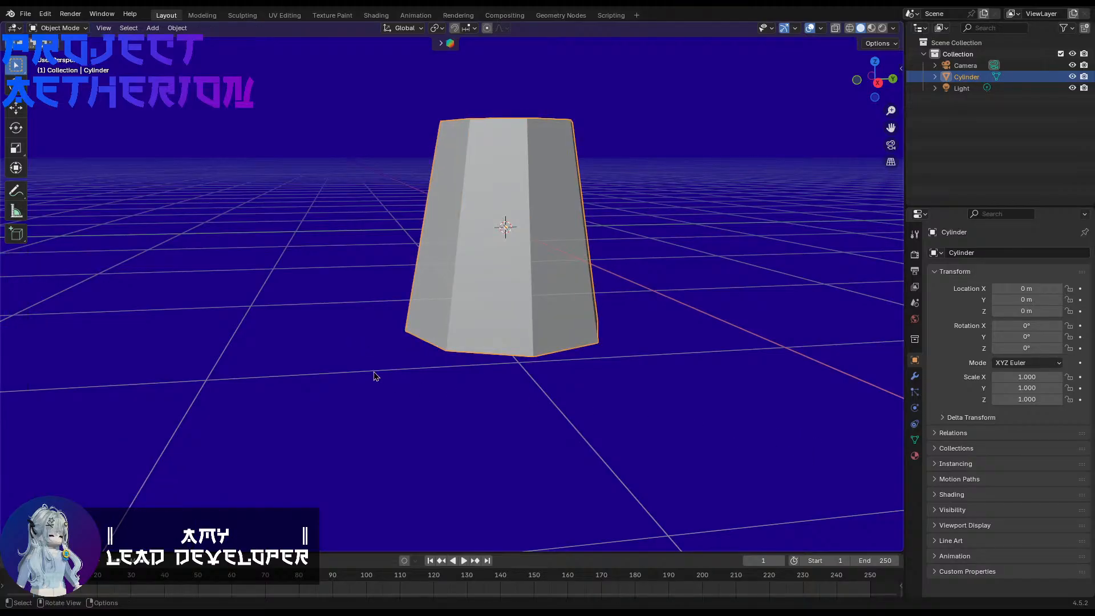
key(ctrl+a)
click(346, 398)
key(ctrl+a)
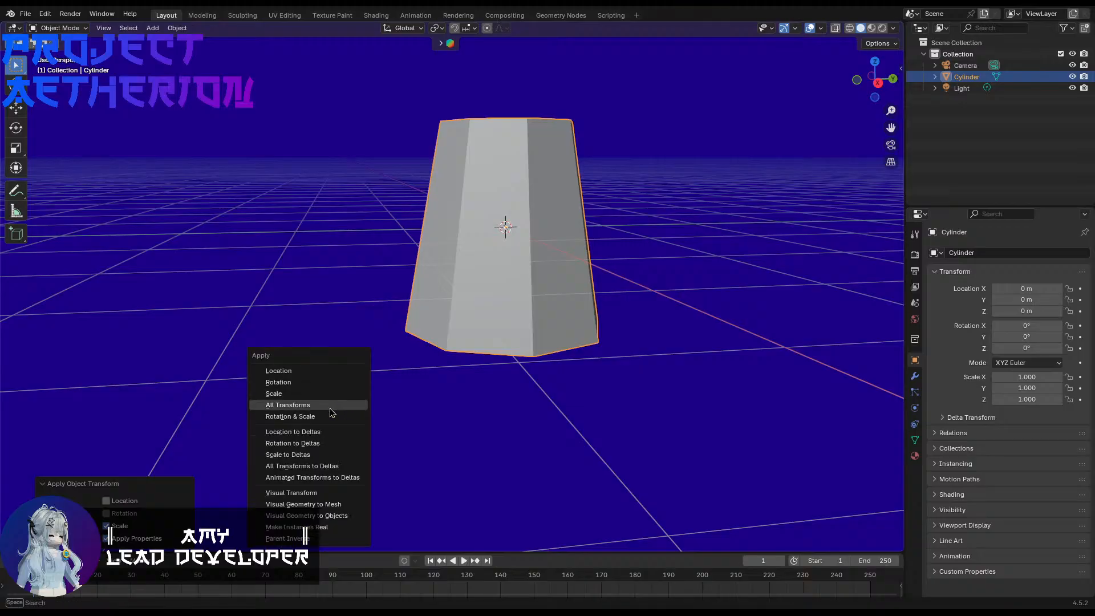
Step: Bevel the edge loop around the tapered cylinder's base slightly with 3 segments
key(Tab)
key(2)
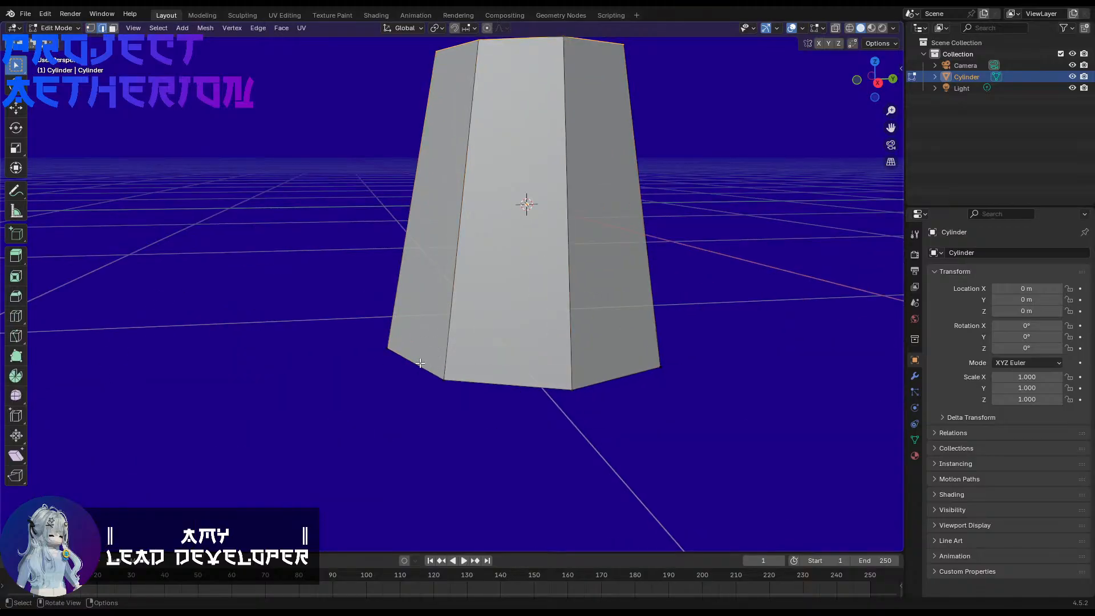
key(ctrl+b)
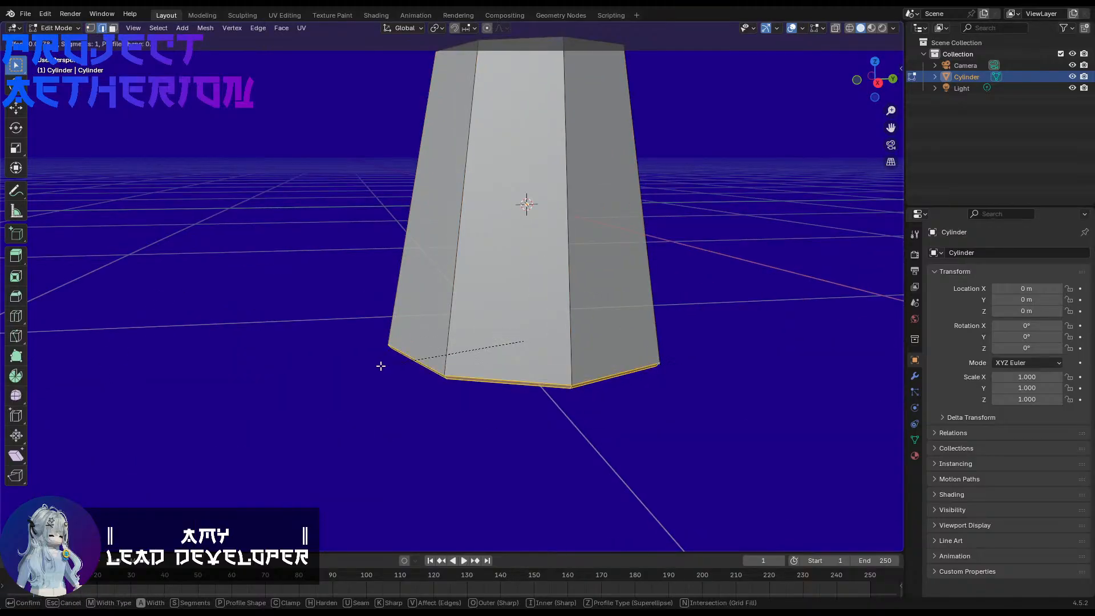
scroll(368, 366, up, 2)
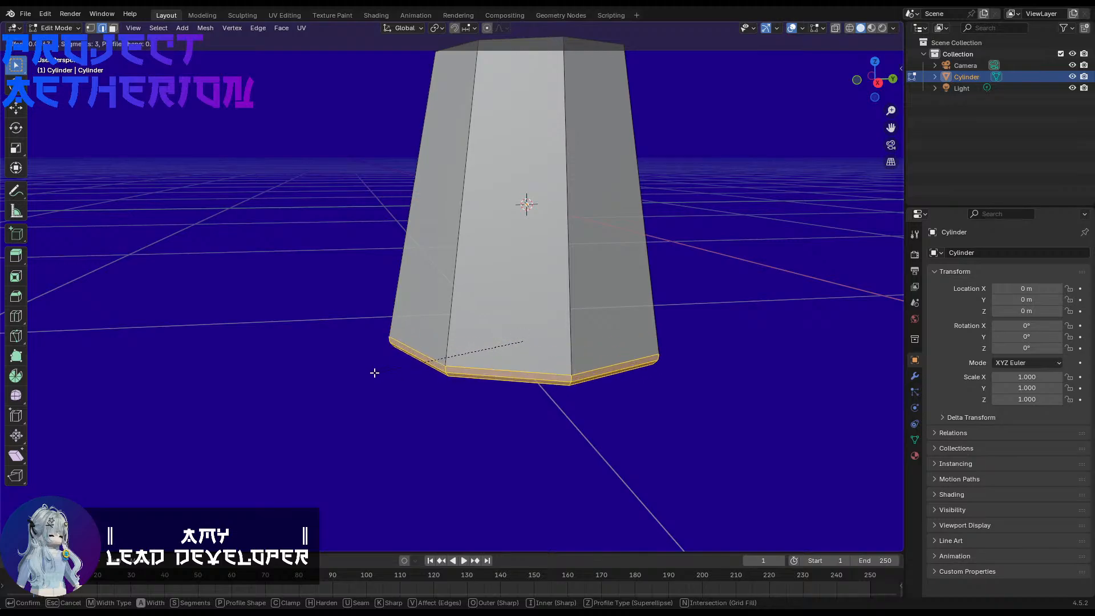
click(369, 371)
click(358, 352)
middle_drag(351, 358, 608, 323)
Step: Apply Shade Auto Smooth to the tapered cylinder in Object Mode and check the shading from several sides
key(Tab)
right_click(483, 388)
click(482, 387)
scroll(596, 393, down, 6)
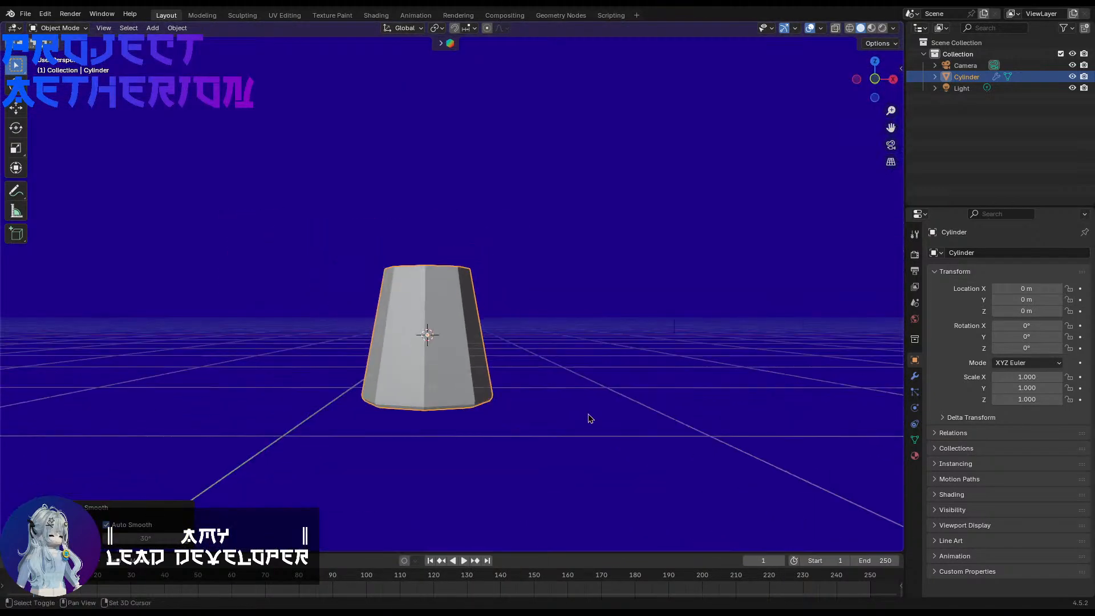
scroll(594, 402, up, 4)
middle_drag(598, 393, 610, 327)
scroll(621, 323, up, 4)
shift+middle_drag(552, 228, 658, 433)
shift+middle_drag(524, 290, 589, 325)
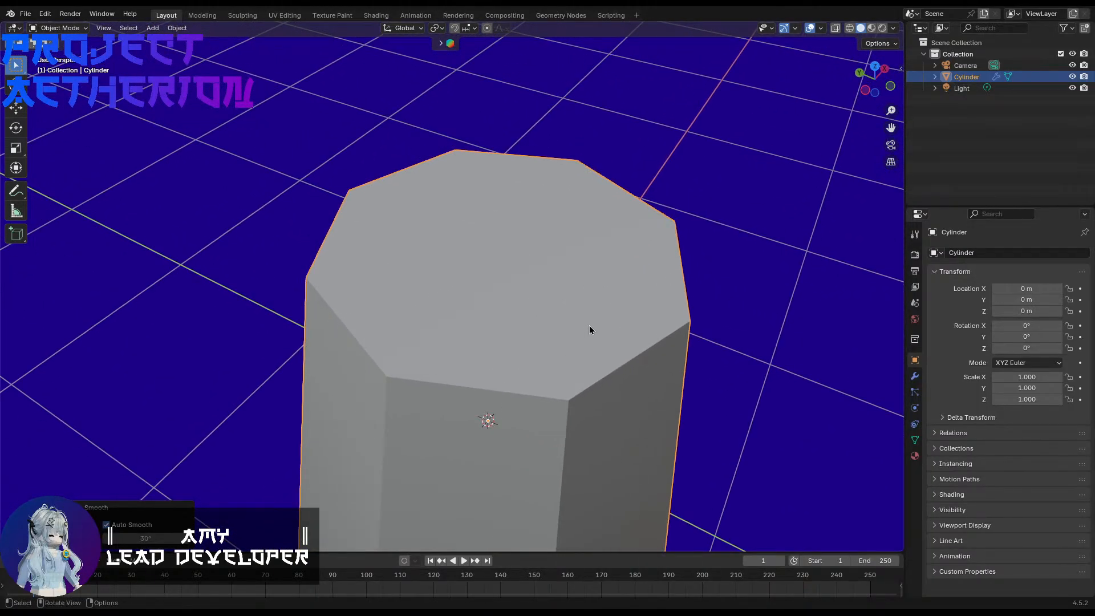
Step: Try adding a second cylinder over the tapered body, and undo the addition
scroll(589, 330, down, 5)
key(shift+a)
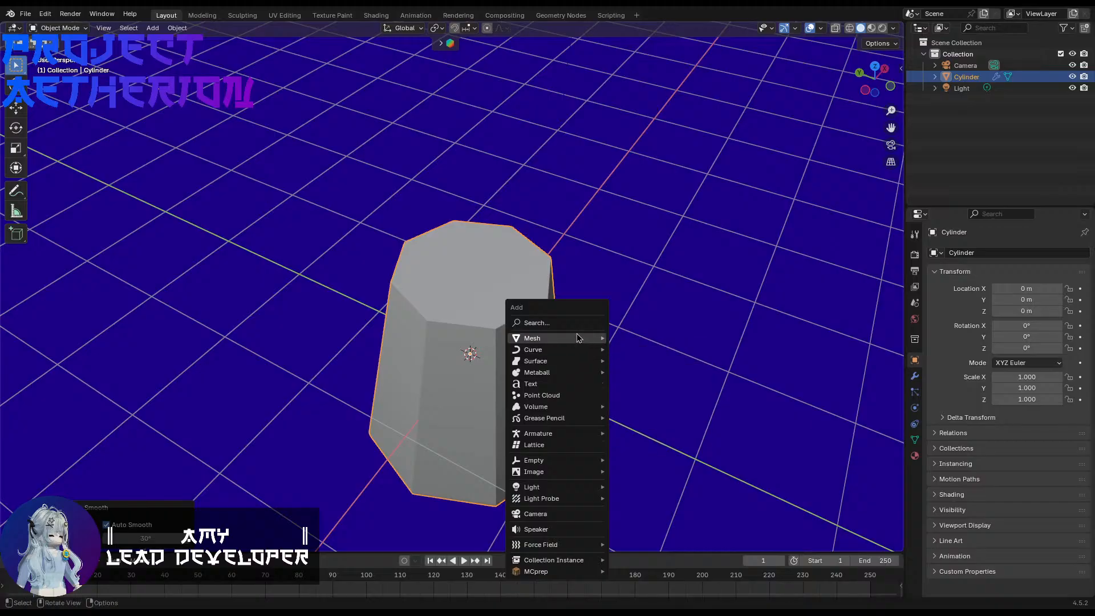
mouse_move(577, 337)
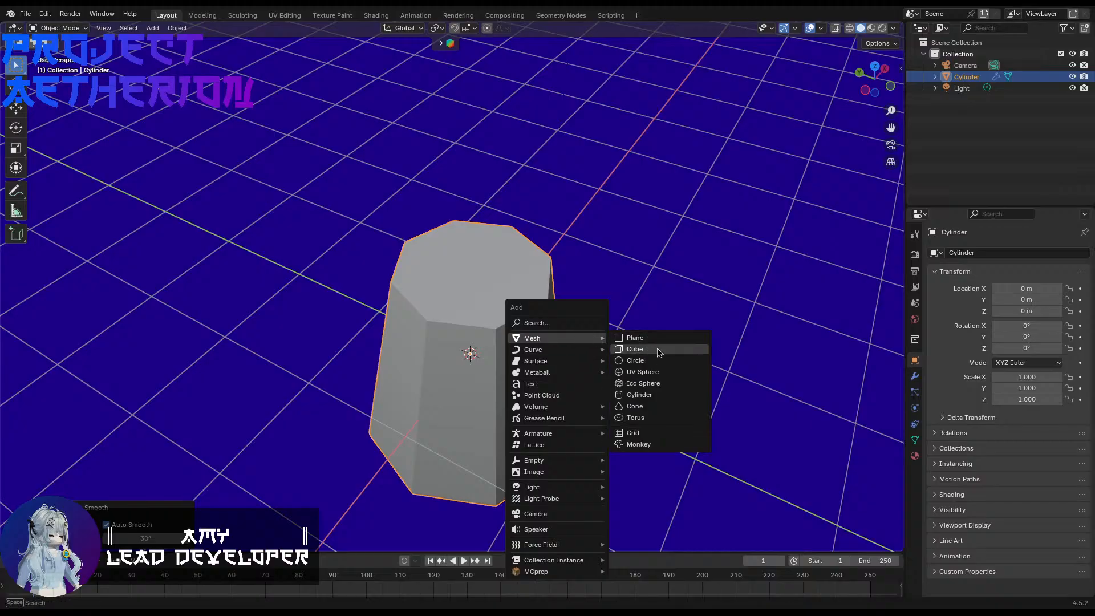
click(656, 398)
shift+middle_drag(582, 419, 591, 314)
click(473, 361)
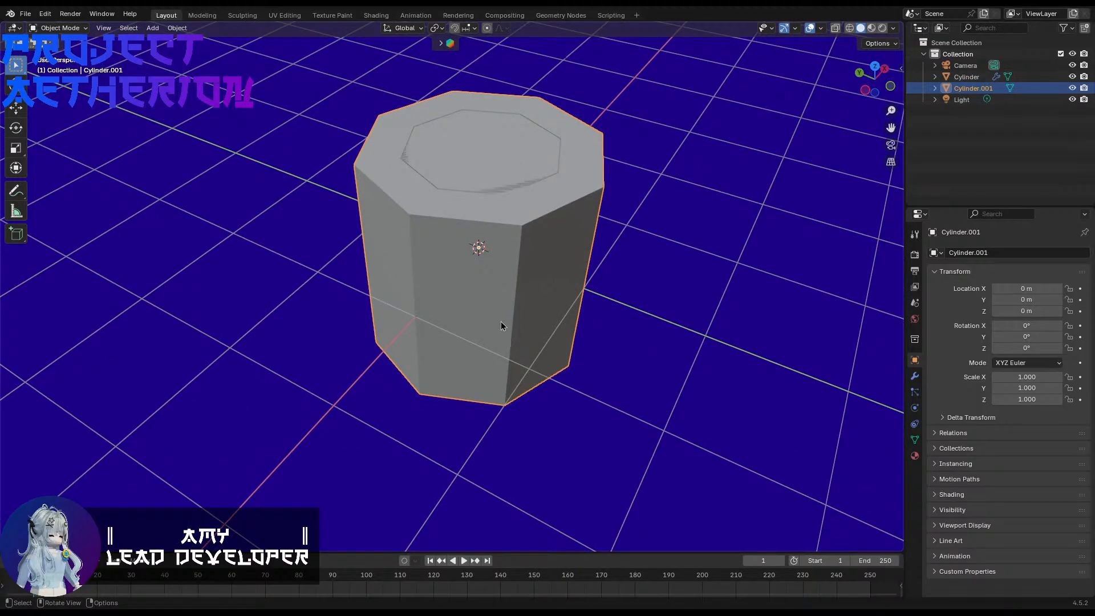
key(ctrl+z)
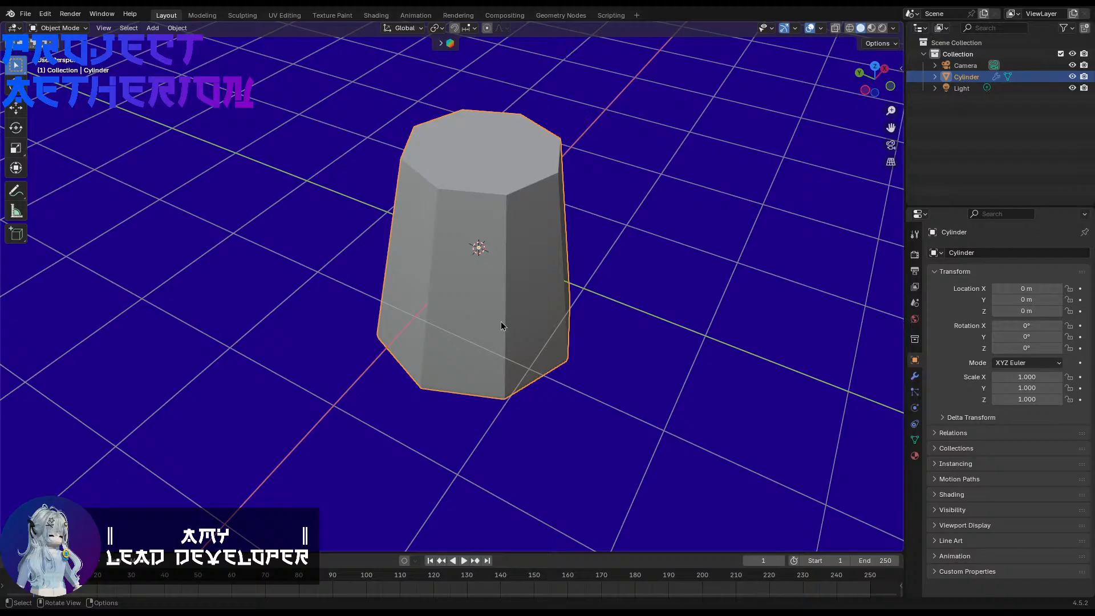
Step: Add a second cylinder with 32 vertices at the tapered body's location
key(shift+a)
mouse_move(500, 321)
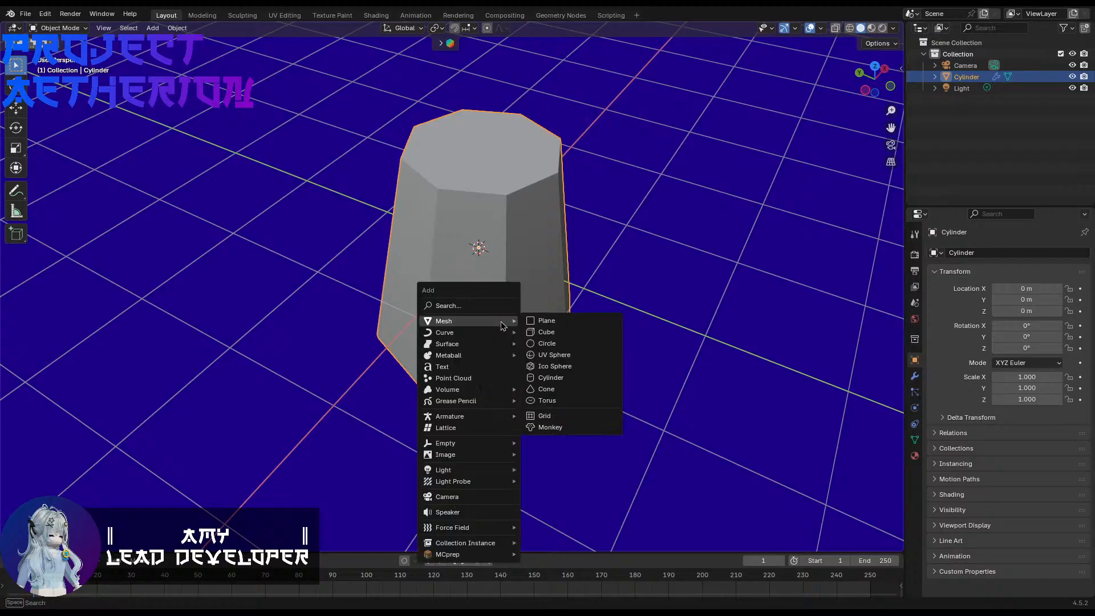
click(550, 377)
click(147, 405)
text(32)
key(Return)
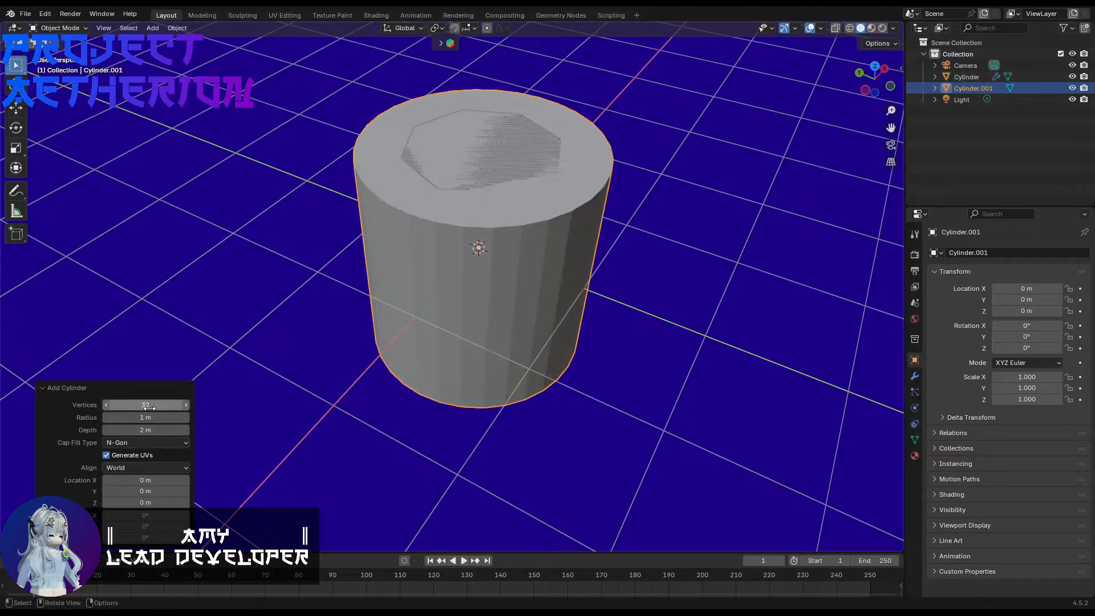
click(417, 365)
Step: Raise the new cylinder about 1.98 m along the Z axis to sit above the tapered body
shift+middle_drag(431, 341, 429, 381)
middle_drag(321, 438, 329, 405)
key(g)
key(z)
click(350, 181)
scroll(357, 290, up, 2)
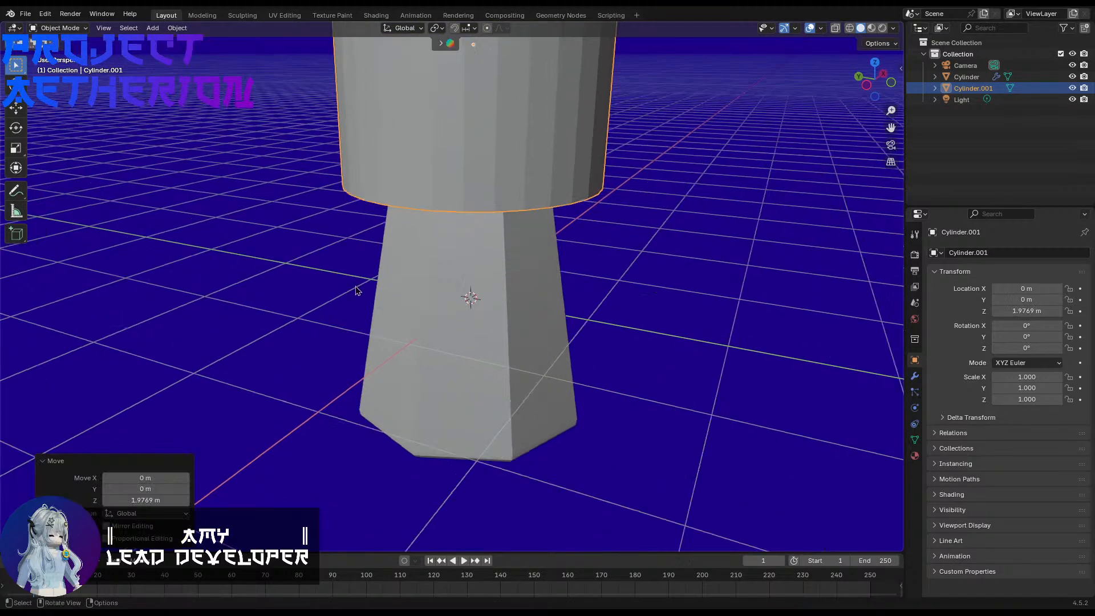
Step: Scale the upper cylinder uniformly to about 0.371 and lower it about 0.61 m along Z toward the tapered body
shift+middle_drag(360, 300, 374, 362)
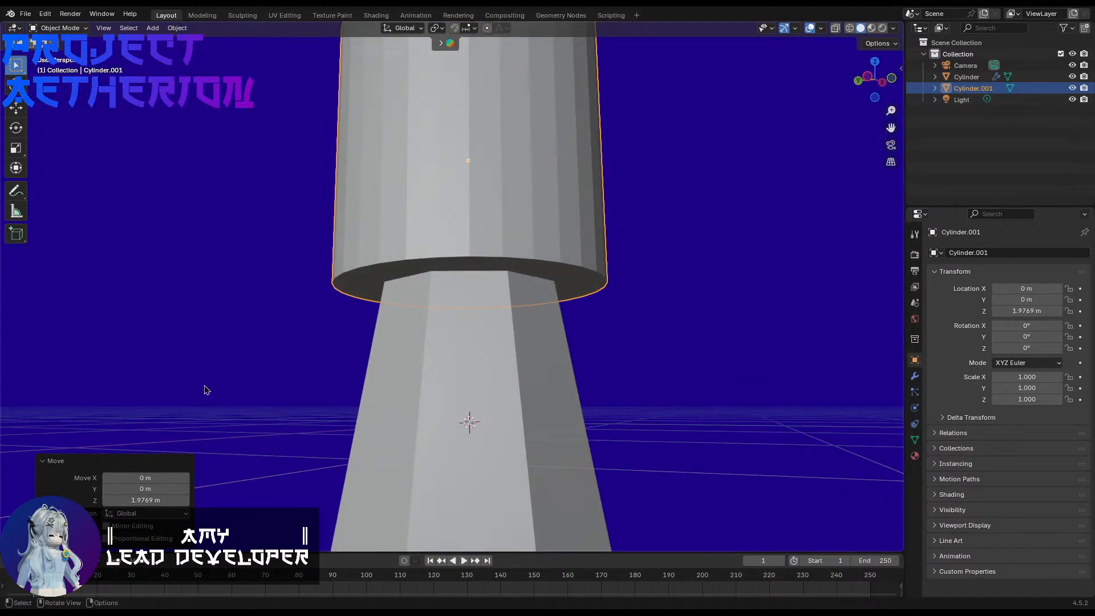
key(s)
click(435, 289)
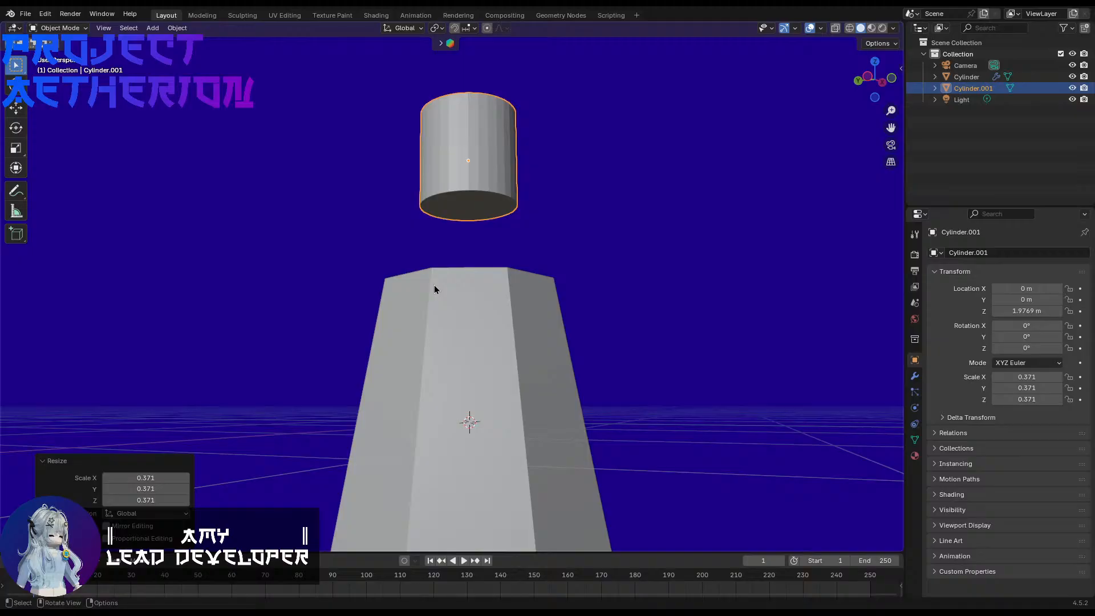
key(g)
key(z)
click(416, 361)
Step: Enlarge the upper cylinder to a uniform scale of about 0.574 so it nearly fills the tapered body's top
middle_drag(416, 362, 429, 422)
scroll(429, 422, up, 2)
key(s)
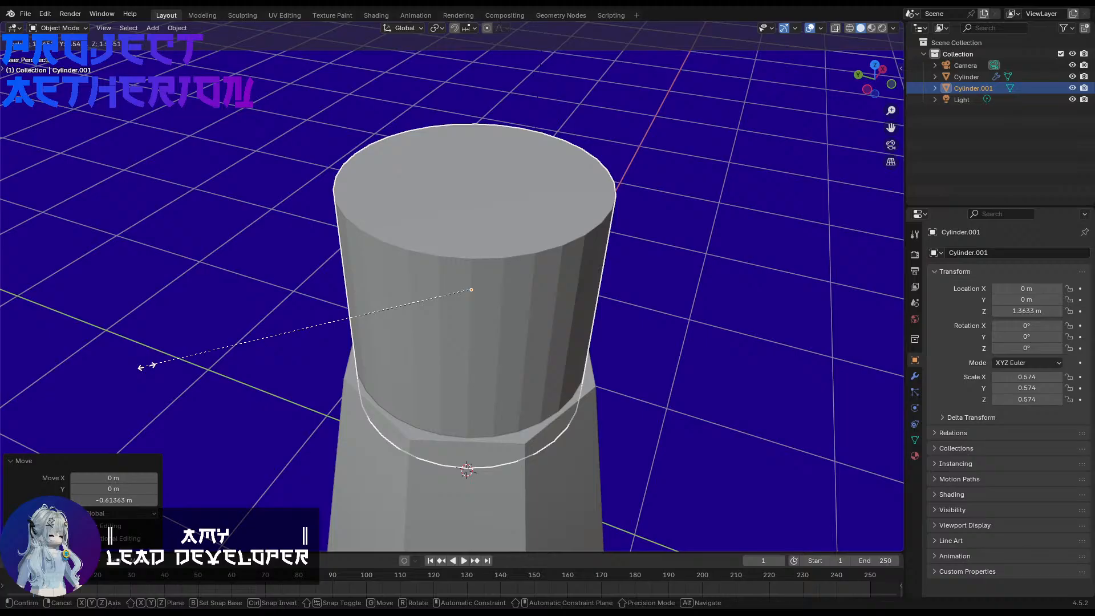
click(147, 365)
Step: Bevel the tapered body's top edge loop by about 0.078 m with 3 segments, and return to Object Mode
key(Tab)
key(alt+q)
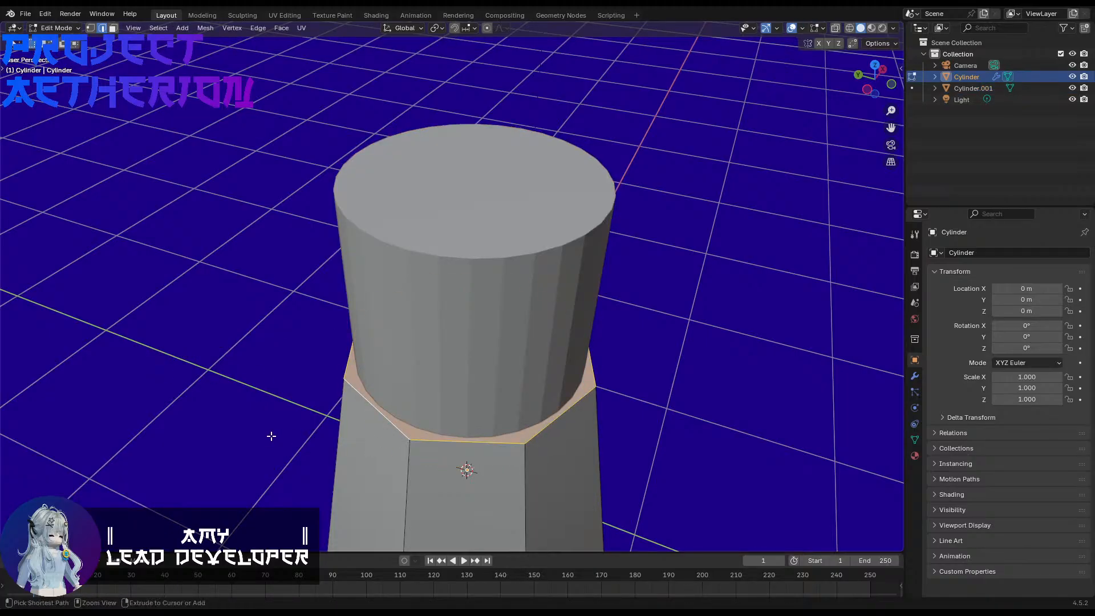
key(ctrl+b)
scroll(262, 439, up, 2)
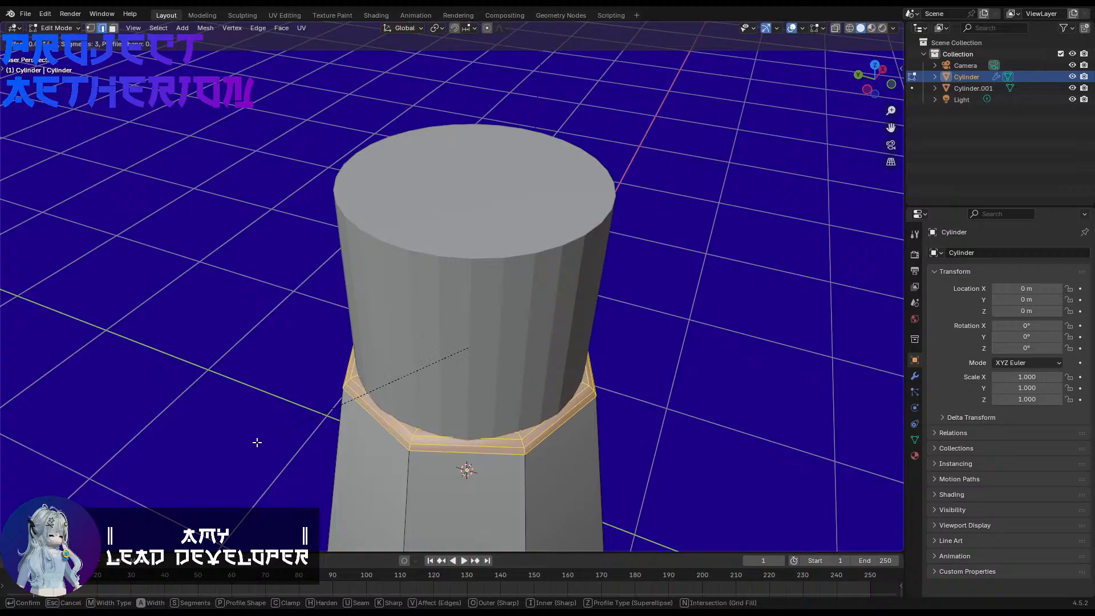
click(254, 444)
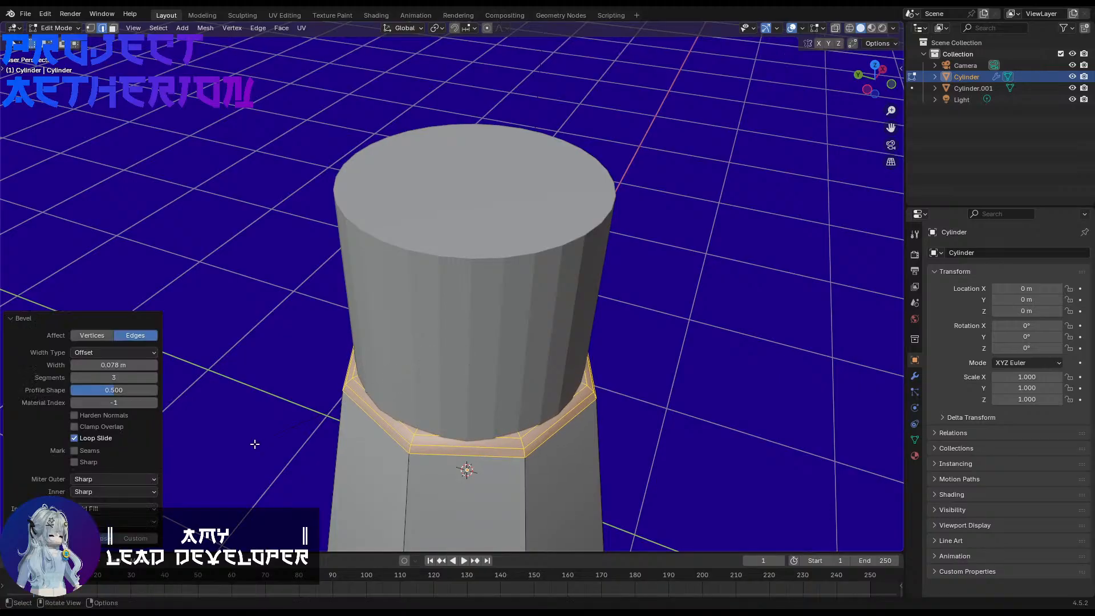
key(Tab)
Step: Lower the upper cylinder's top face about 0.87 m along Z in Edit Mode, leaving a short collar
middle_drag(306, 449, 266, 420)
click(406, 412)
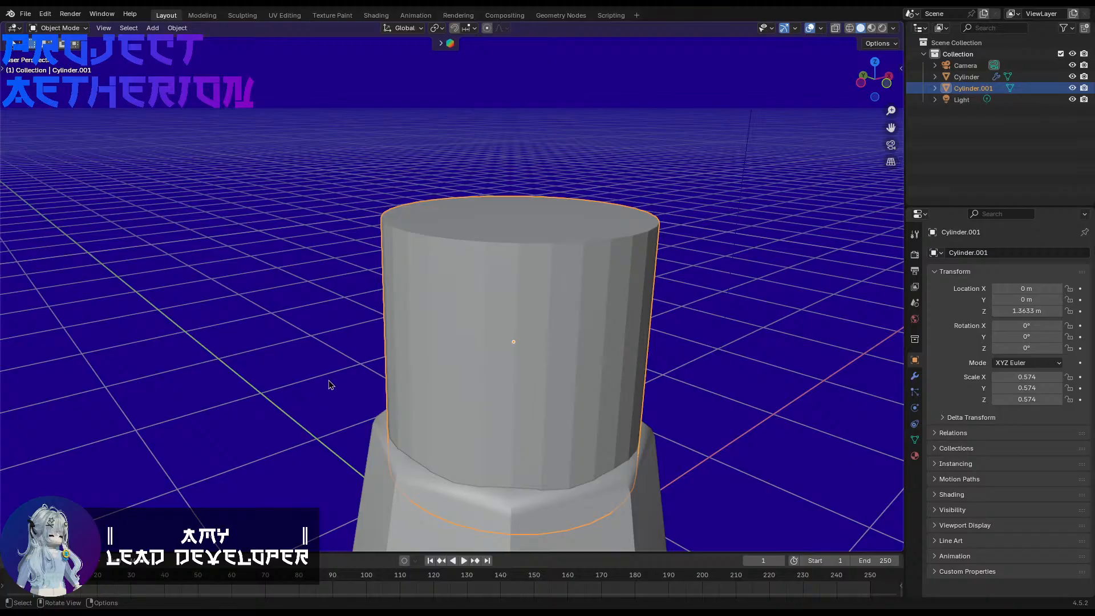
middle_drag(329, 381, 330, 398)
key(Tab)
click(461, 278)
key(3)
click(494, 243)
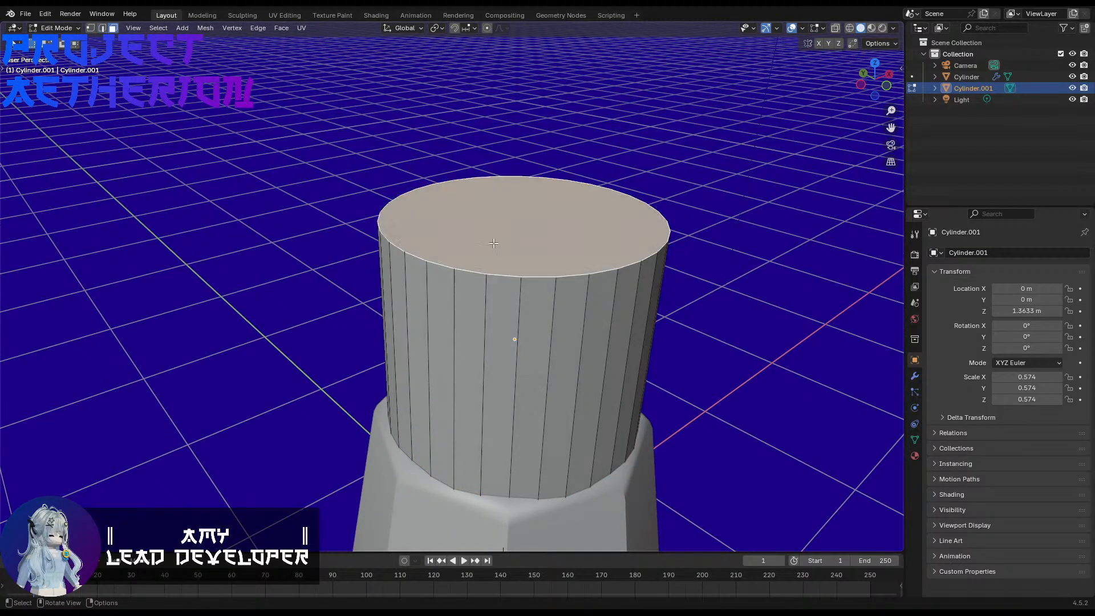
key(g)
key(z)
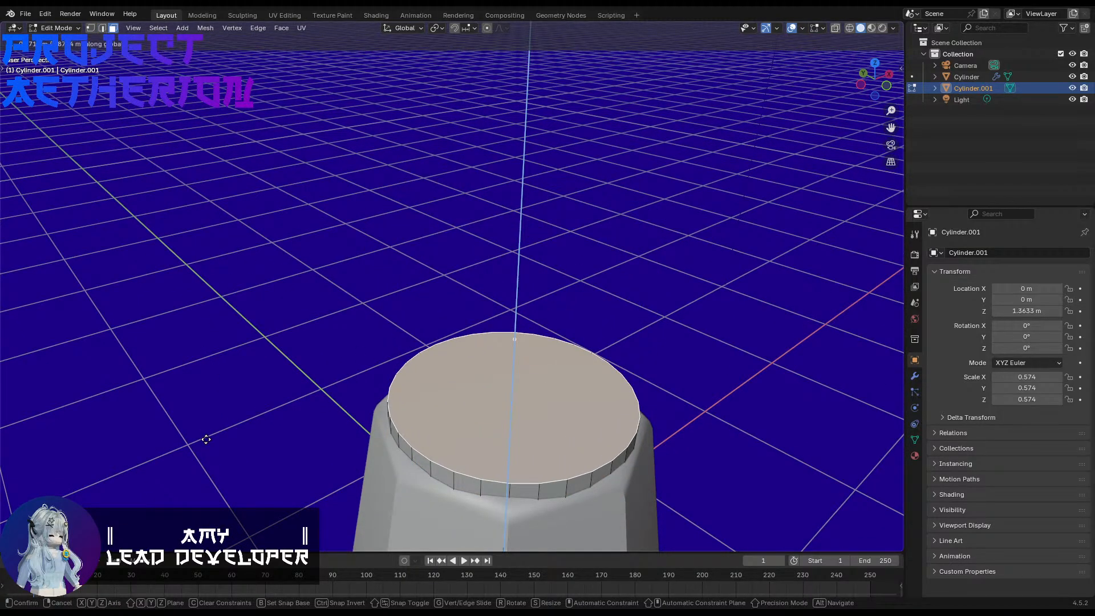
click(206, 439)
Step: Extrude the collar's top face upward about 0.70 m
middle_drag(301, 443, 350, 391)
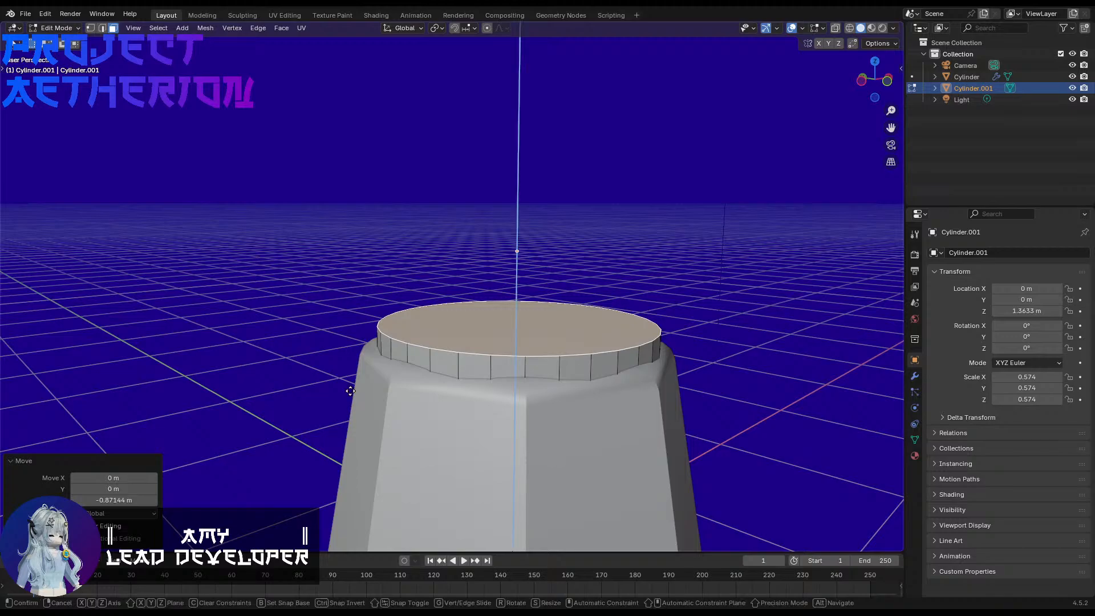
key(e)
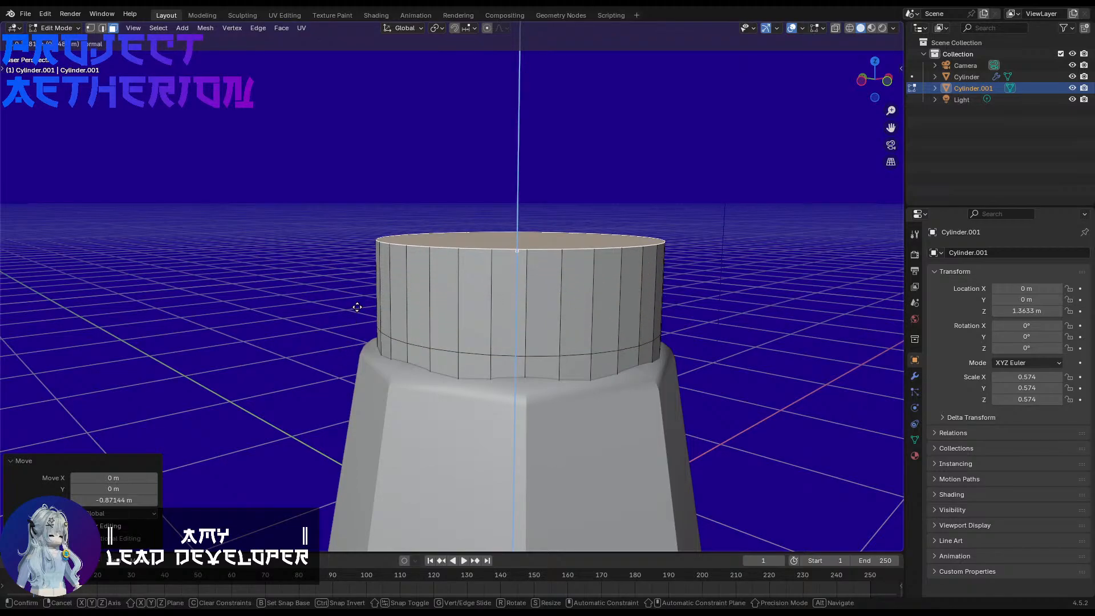
click(359, 218)
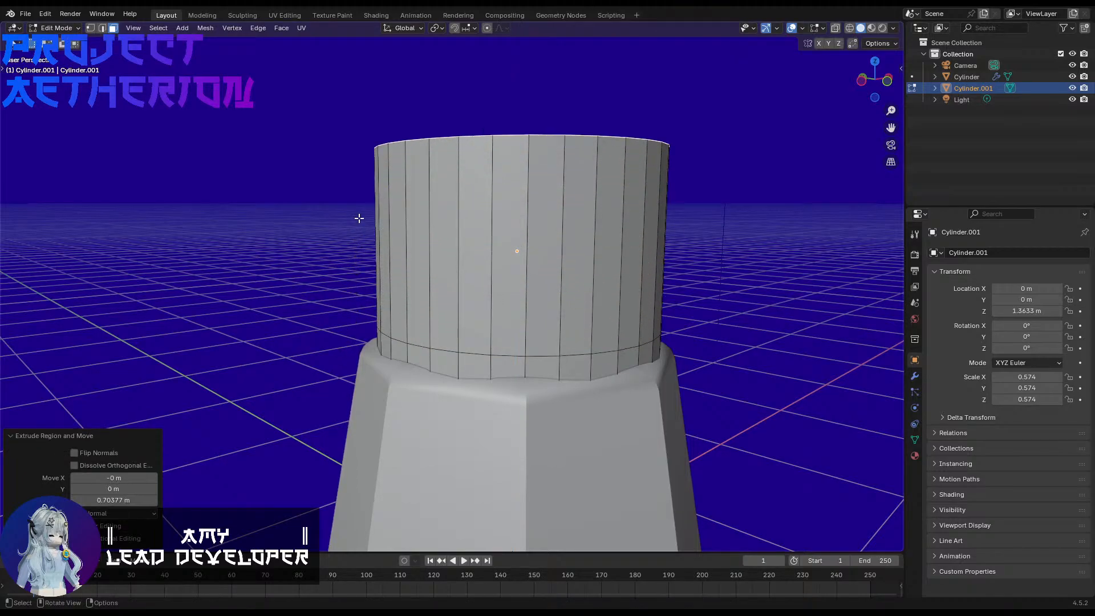
Step: Add three evenly spaced horizontal loop cuts around the extruded wall and clear the selection
shift+middle_drag(358, 218, 329, 340)
key(ctrl+r)
scroll(408, 268, up, 2)
click(408, 269)
click(408, 269)
click(313, 245)
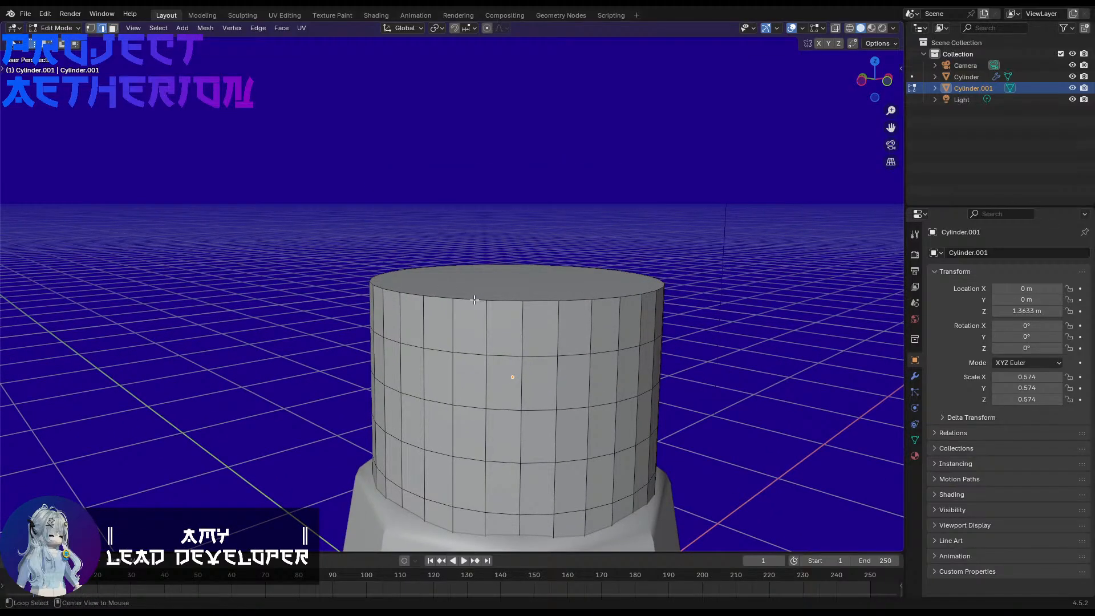
Step: Scale the top edge loop to about 1.402 with smooth proportional editing, flaring the wall outward
alt+click(474, 300)
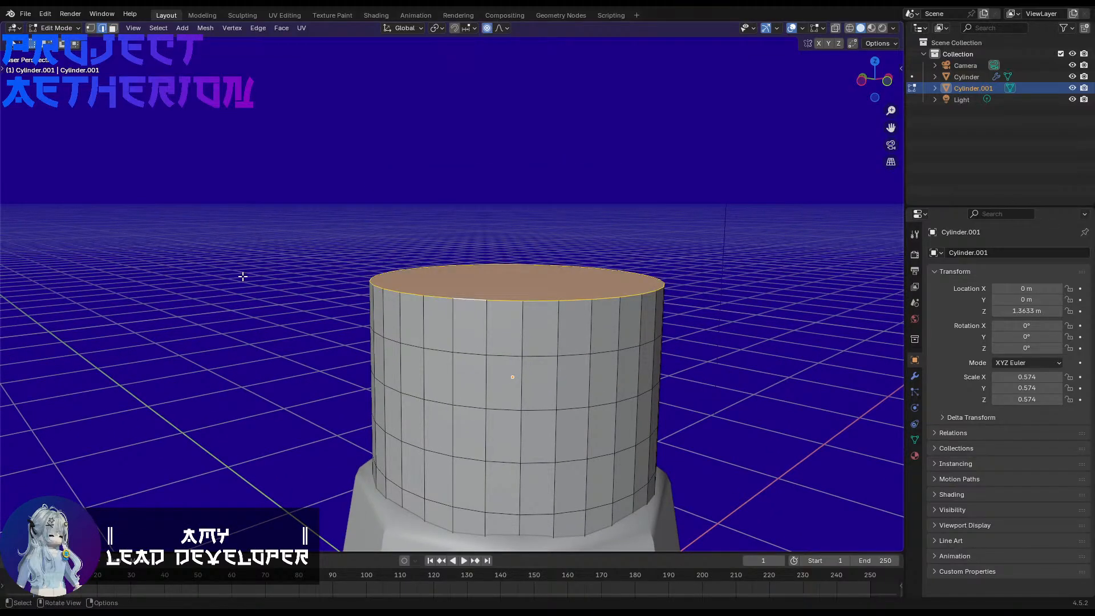
key(s)
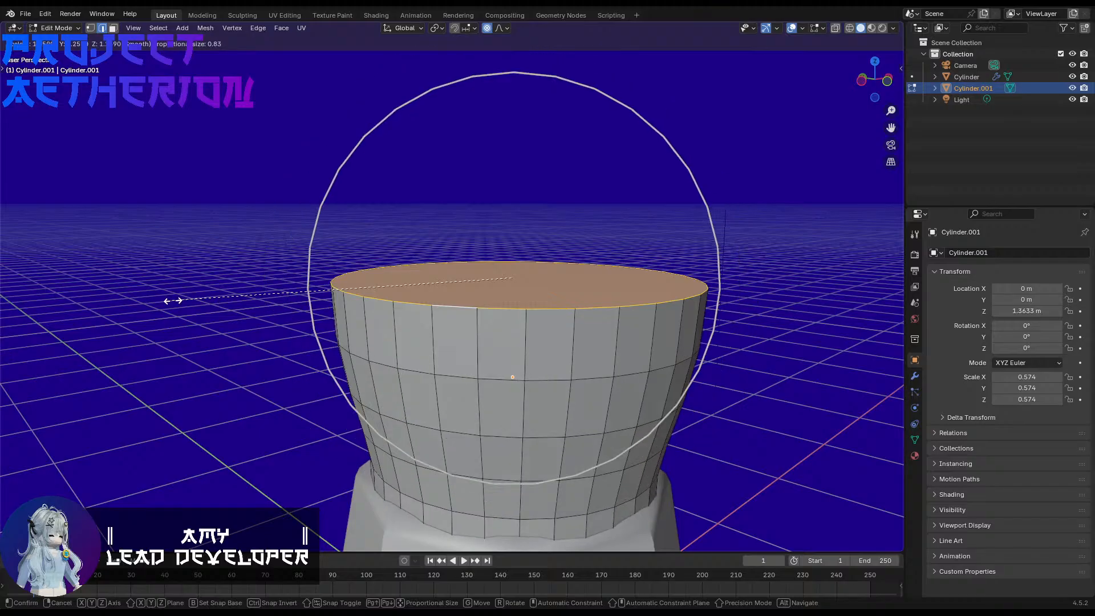
scroll(160, 305, up, 3)
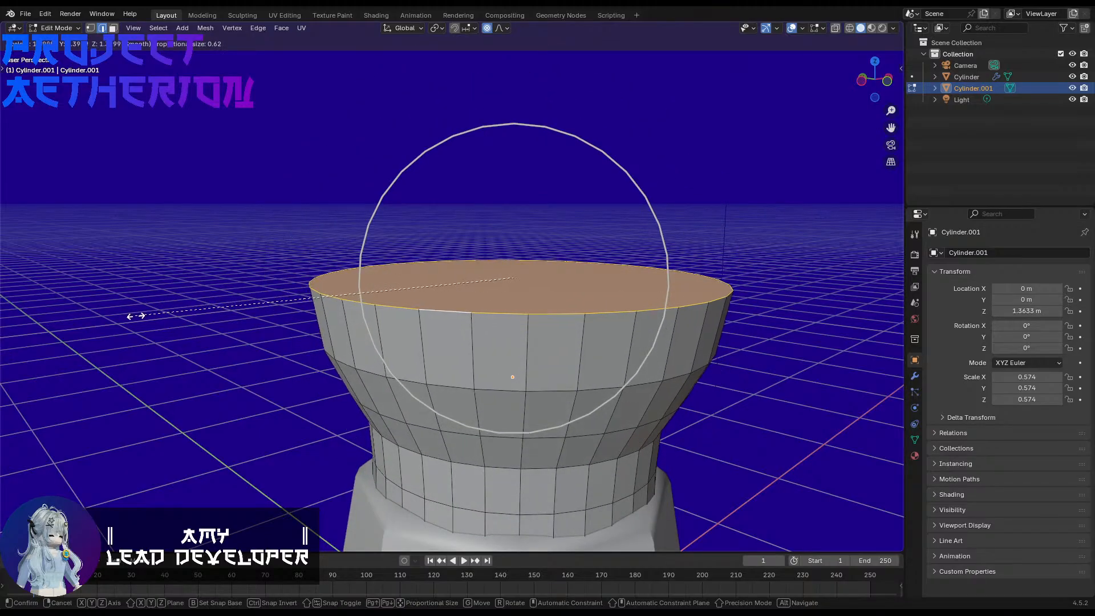
click(135, 316)
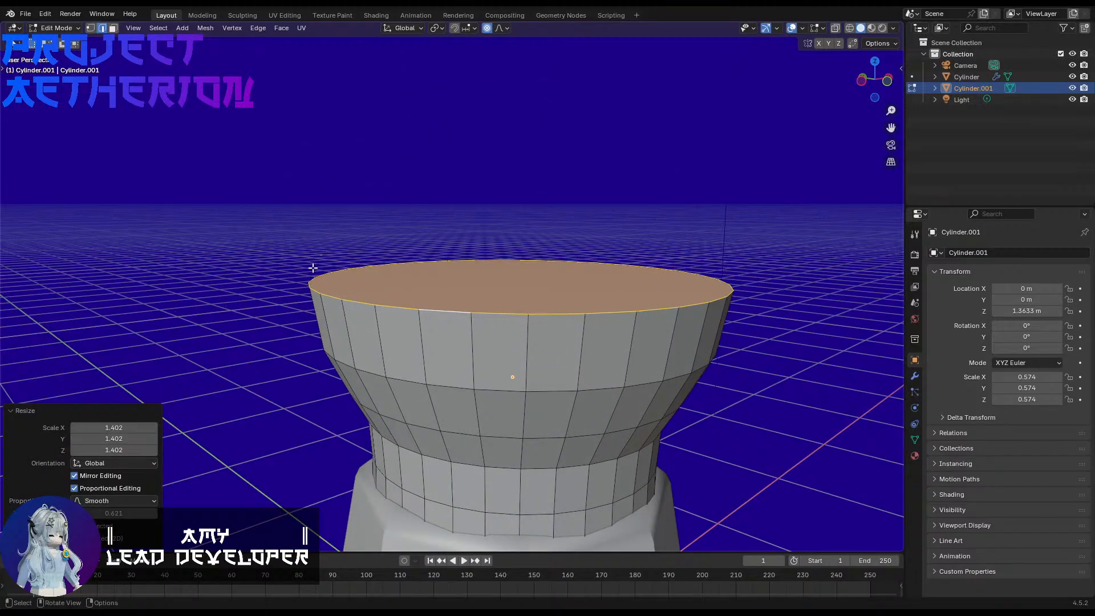
Step: Extrude the flared top face upward about 0.47 m
middle_drag(312, 268, 299, 288)
key(e)
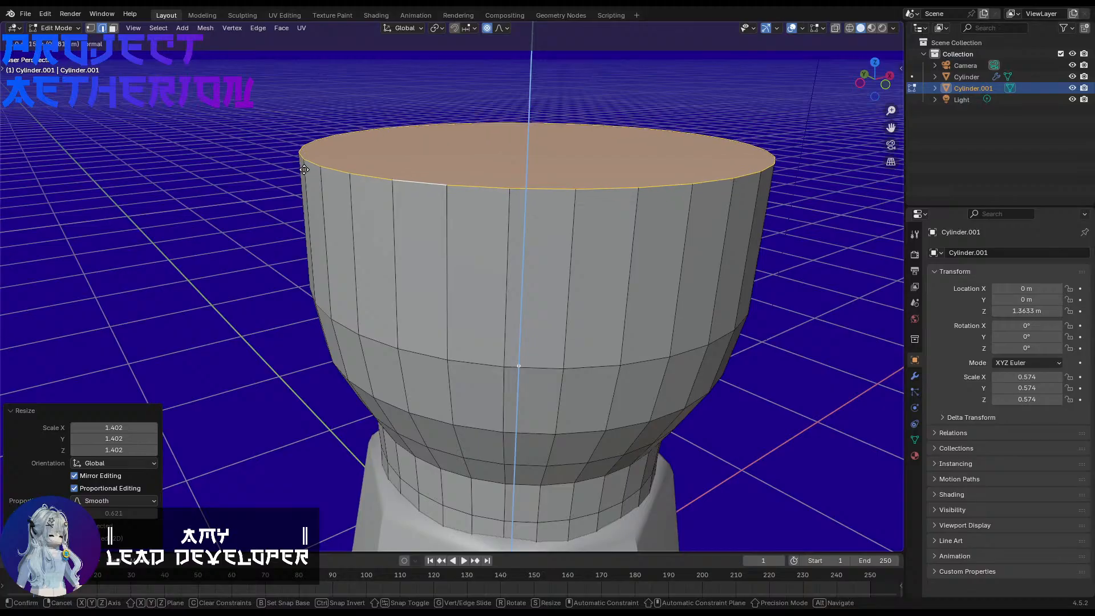
click(302, 175)
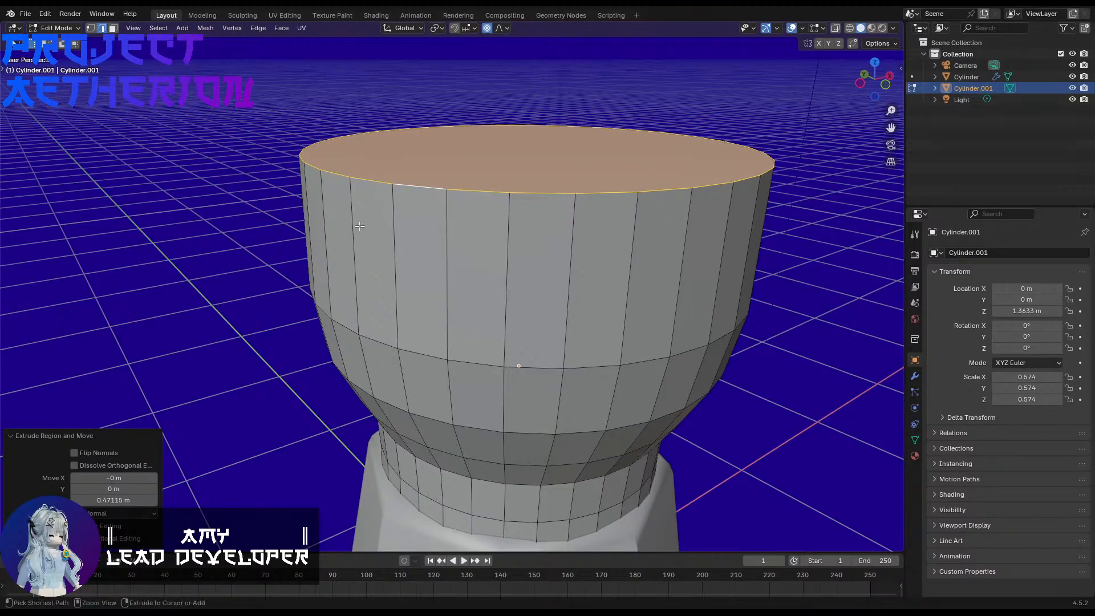
Step: Add three evenly spaced horizontal loop cuts around the newly extruded upper section without sliding them
key(ctrl+r)
scroll(368, 253, up, 4)
scroll(368, 254, down, 2)
click(368, 253)
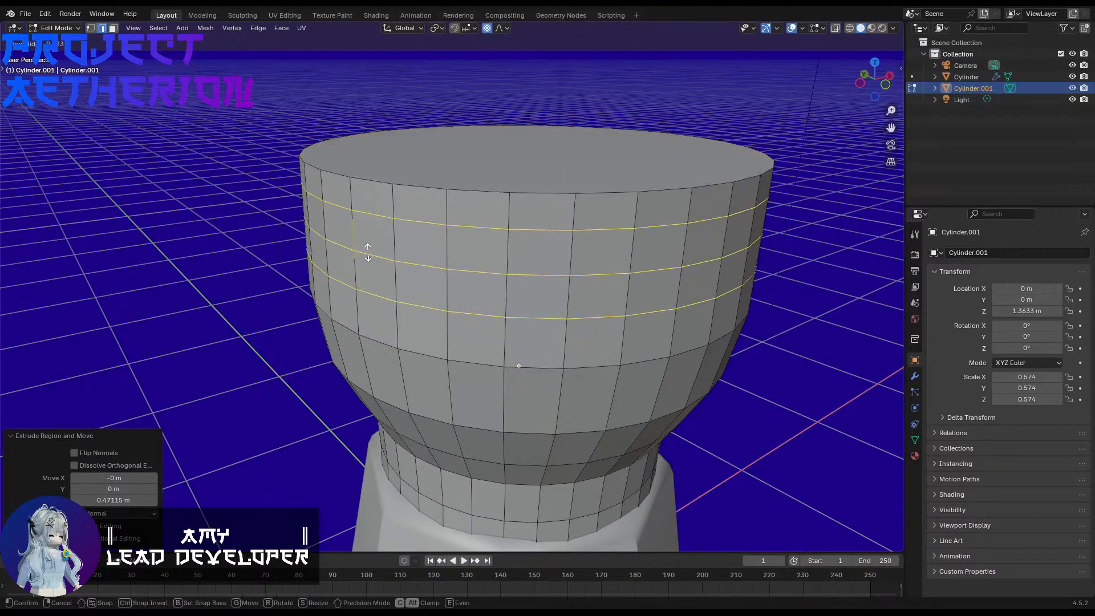
right_click(372, 260)
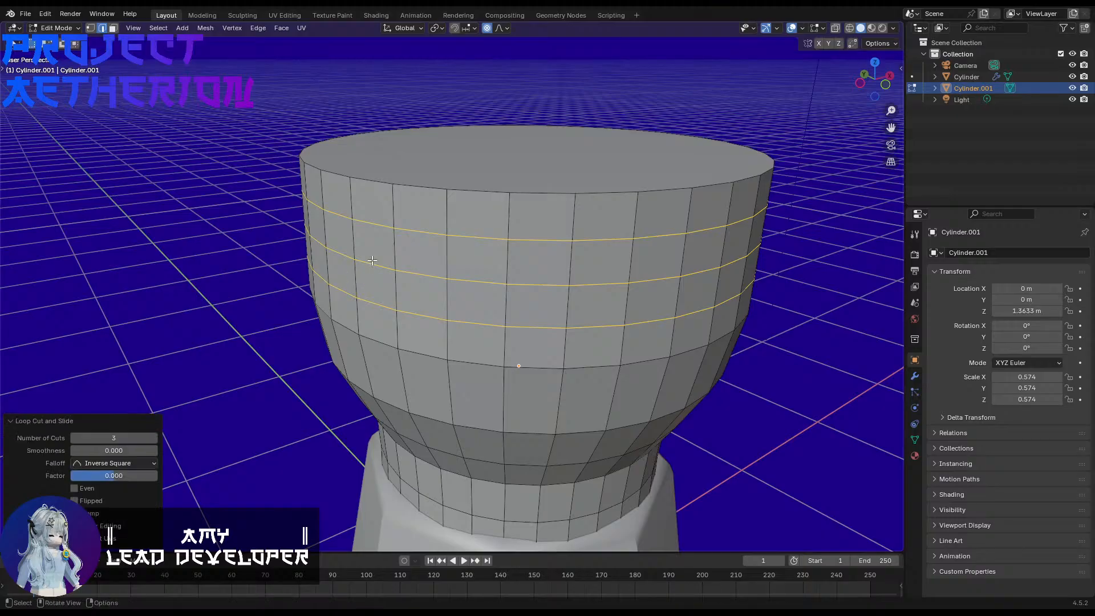
Step: Scale the top edge loop down to about 0.624 with smooth proportional editing, rounding the upper section inward
alt+click(429, 190)
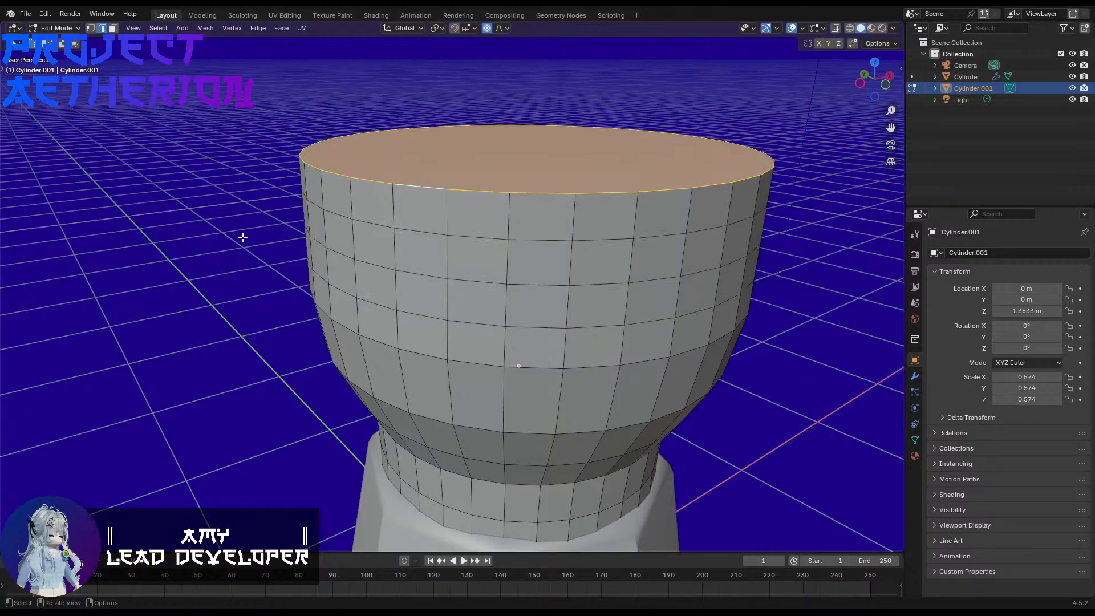
key(s)
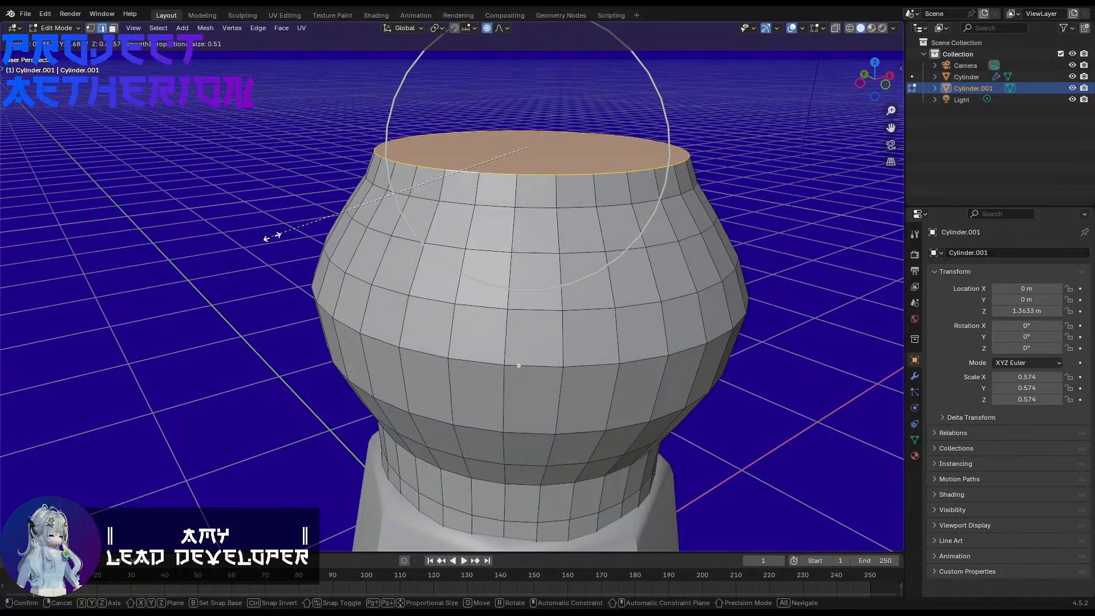
click(293, 238)
Step: Try lowering the narrowed top about 0.04 m along Z with proportional editing, and undo the move
key(g)
key(z)
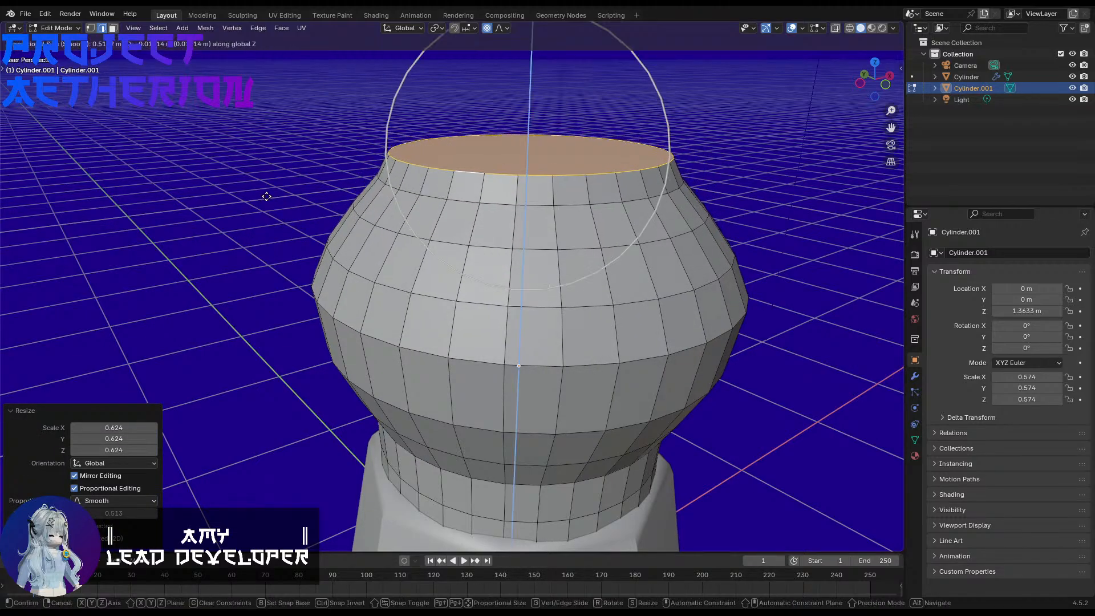
scroll(266, 204, down, 1)
click(266, 205)
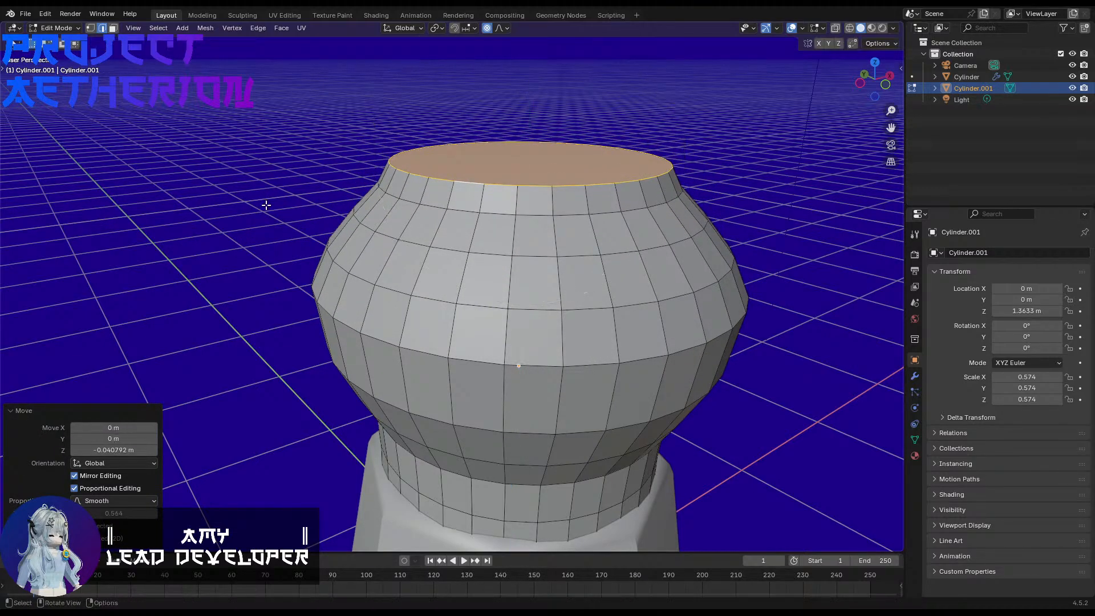
key(ctrl+z)
Step: Lower the narrowed top about 0.128 m along Z with smooth proportional editing
key(g)
key(z)
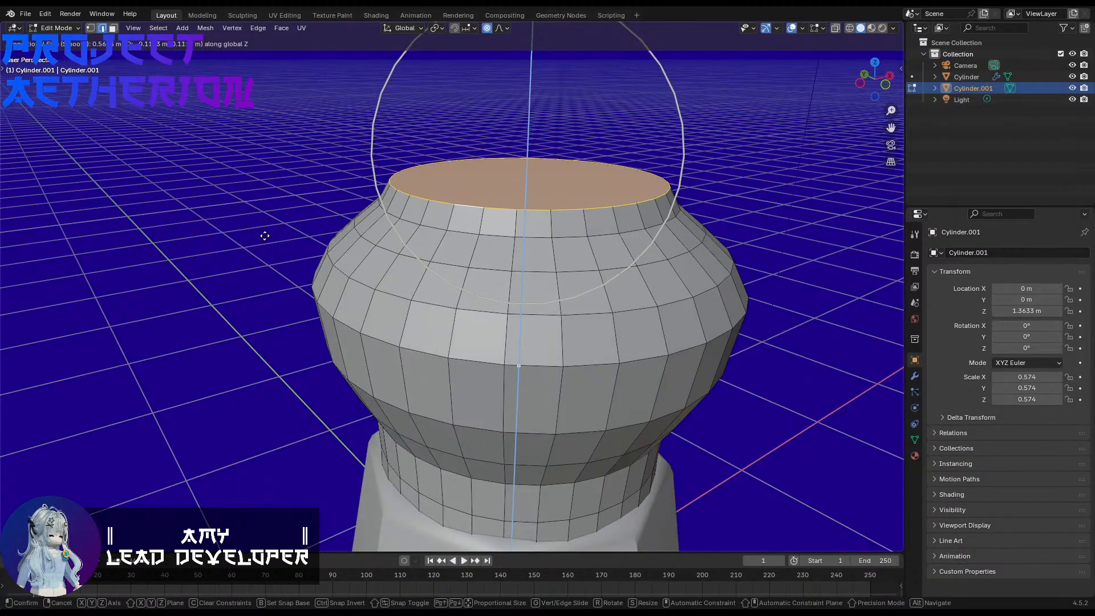
click(264, 240)
key(k)
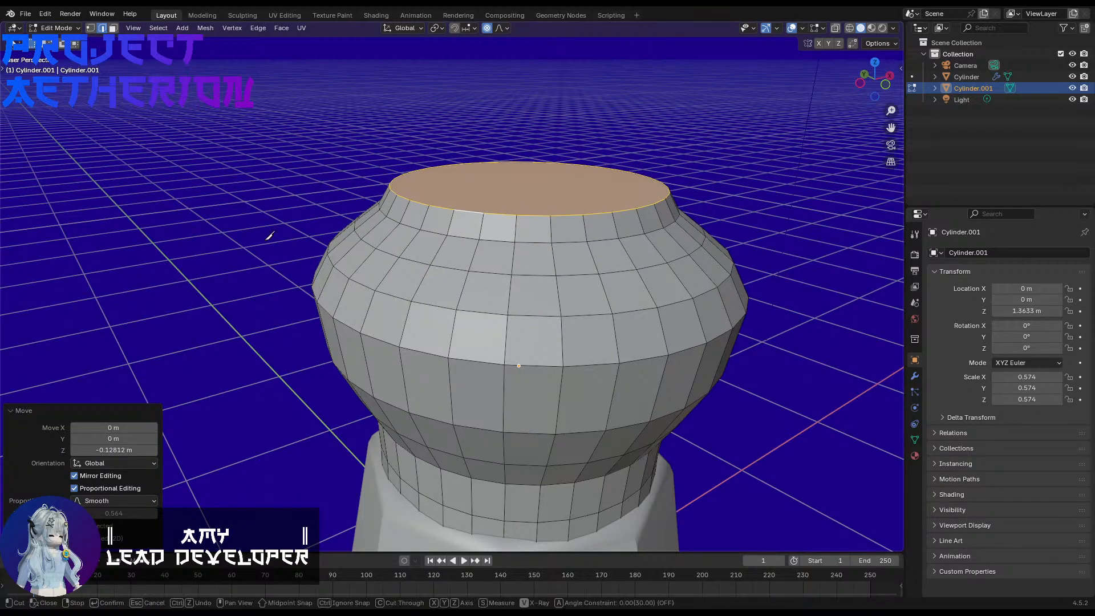
key(Escape)
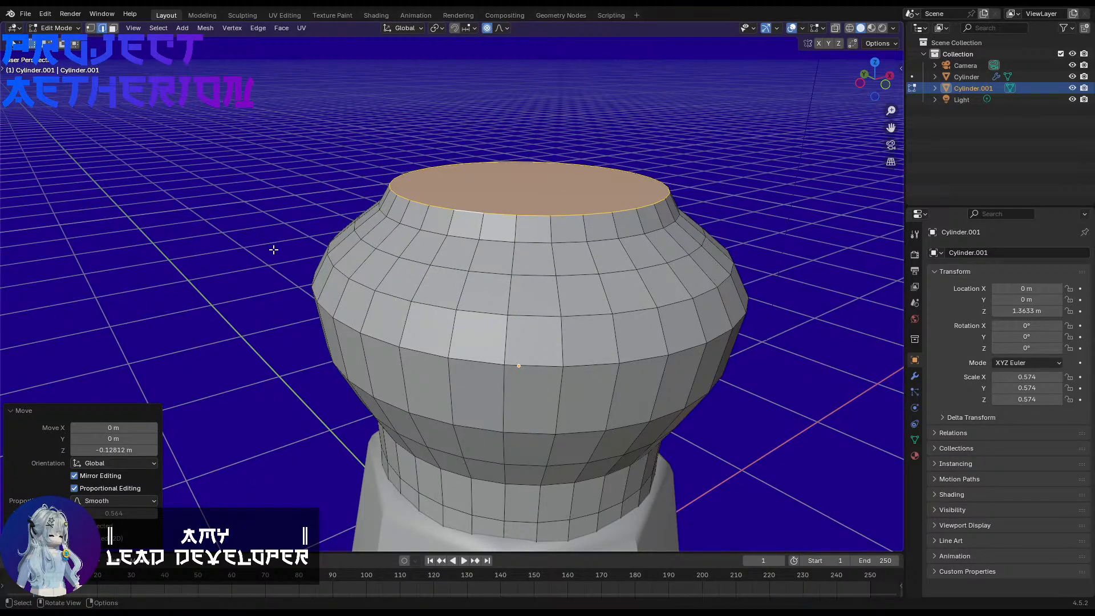
Step: Turn off proportional editing, lower the top face slightly further along Z, and return to Object Mode
key(o)
key(g)
key(z)
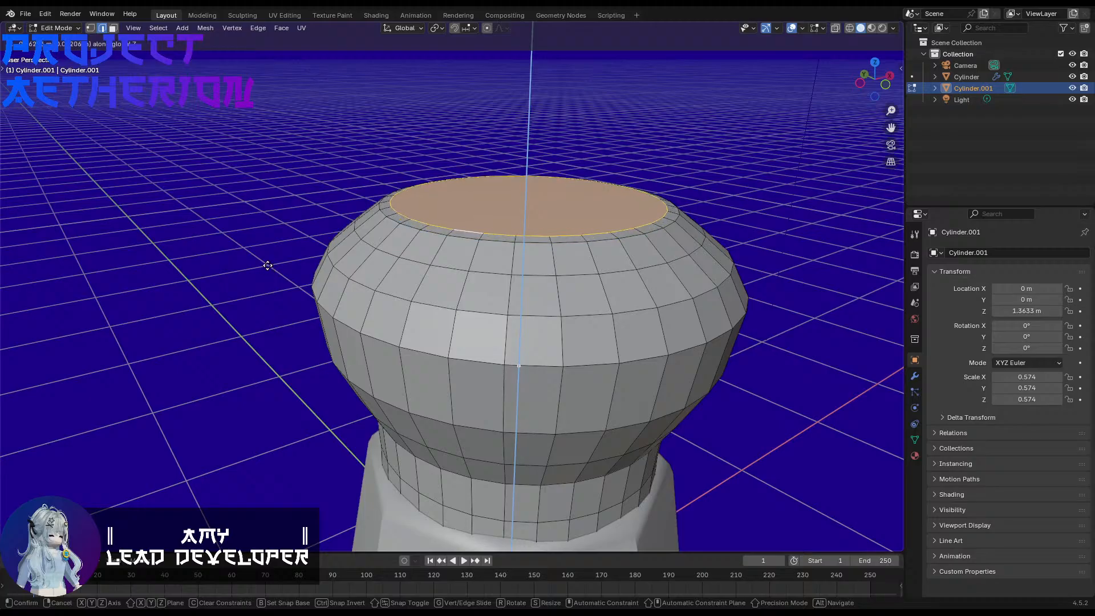
click(267, 264)
key(Tab)
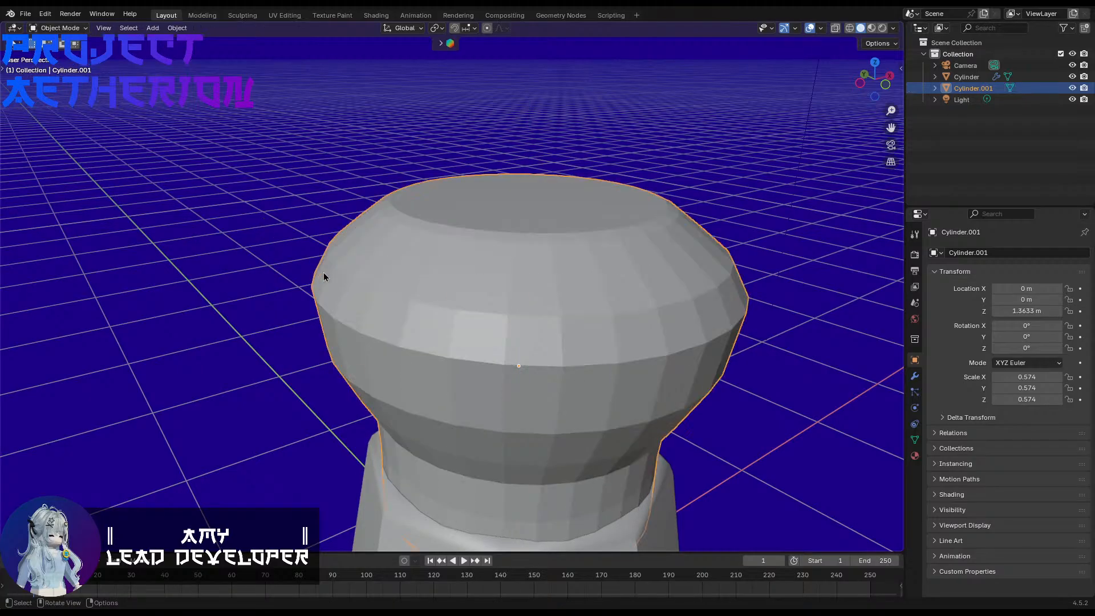
Step: Flatten the cap along Z to a scale of about 0.339 and lower it to a Z location of about 1.2485 m
mouse_move(327, 277)
middle_down()
mouse_move(348, 257)
mouse_move(420, 281)
mouse_move(318, 289)
middle_up()
key(s)
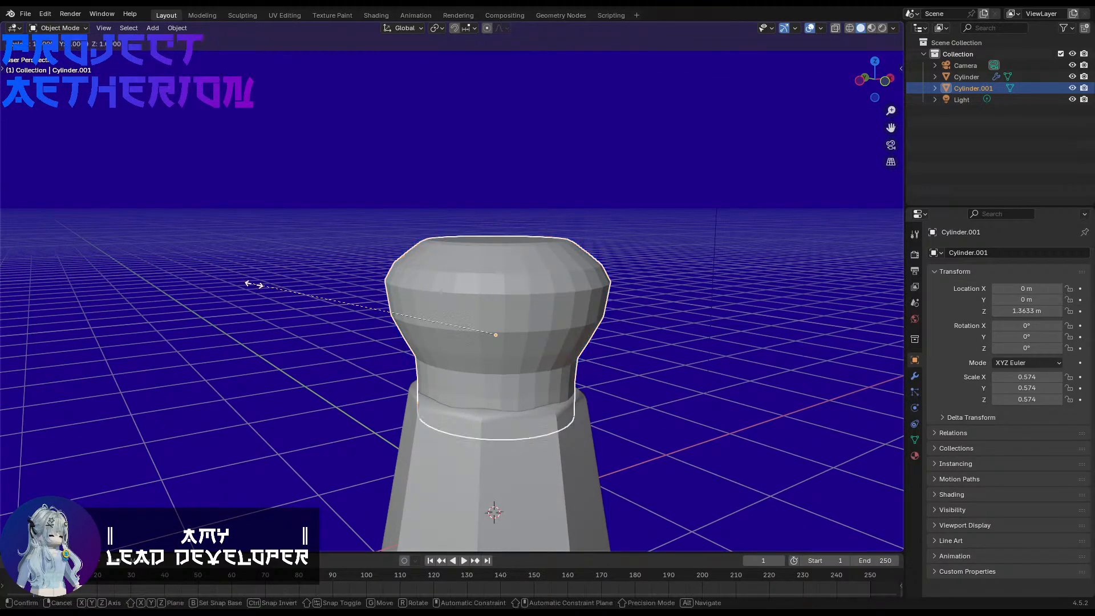
key(z)
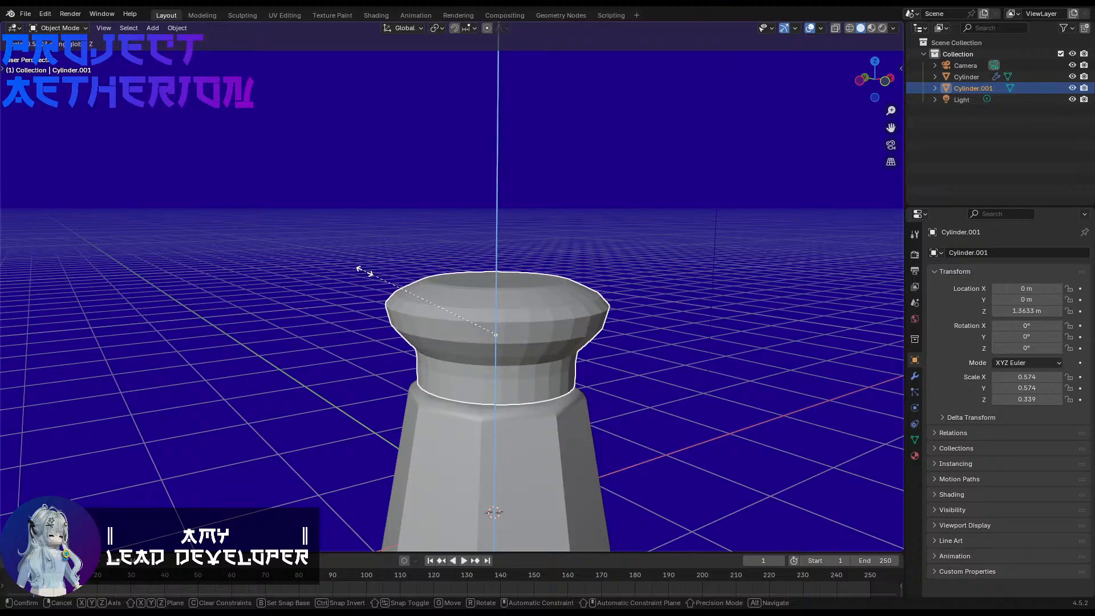
click(362, 269)
key(g)
key(z)
click(362, 287)
Step: Bevel the edge loop around the cap's widest part with 3 segments, and return to Object Mode
key(Tab)
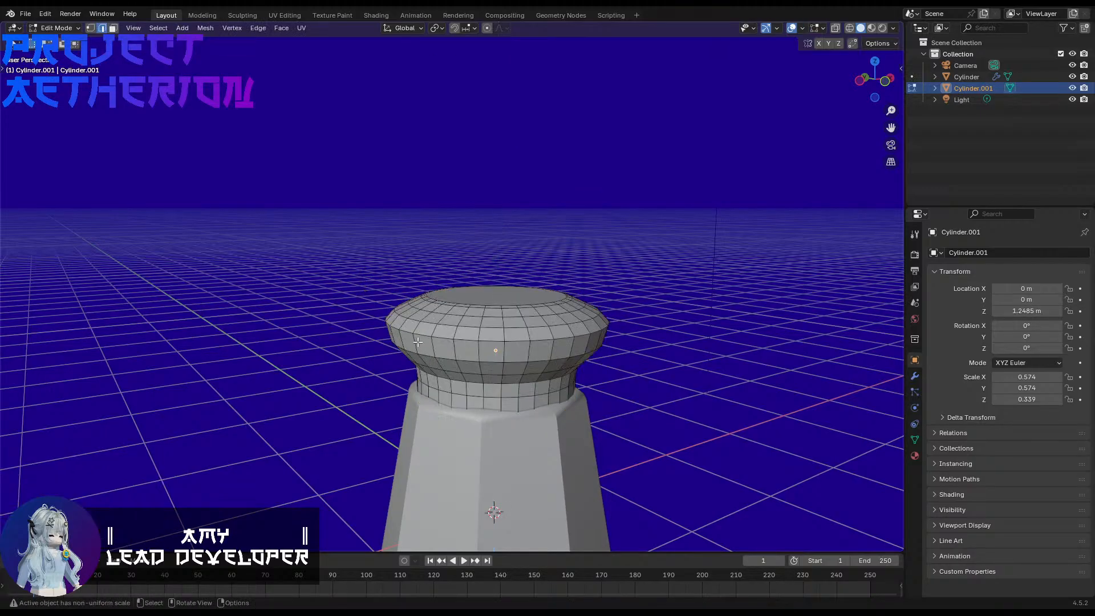
scroll(464, 400, up, 4)
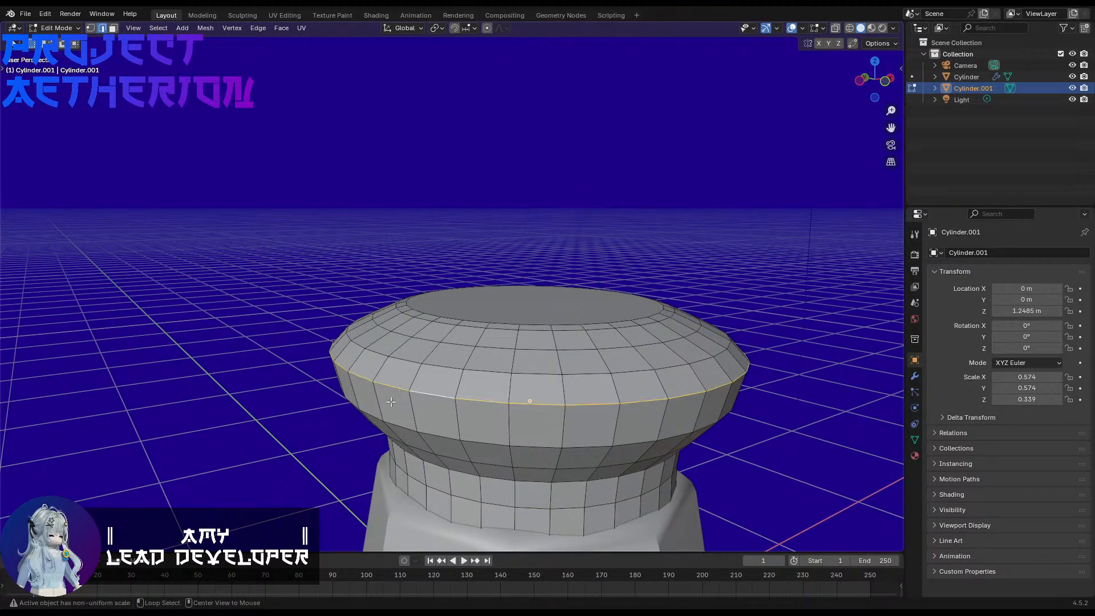
key(ctrl+b)
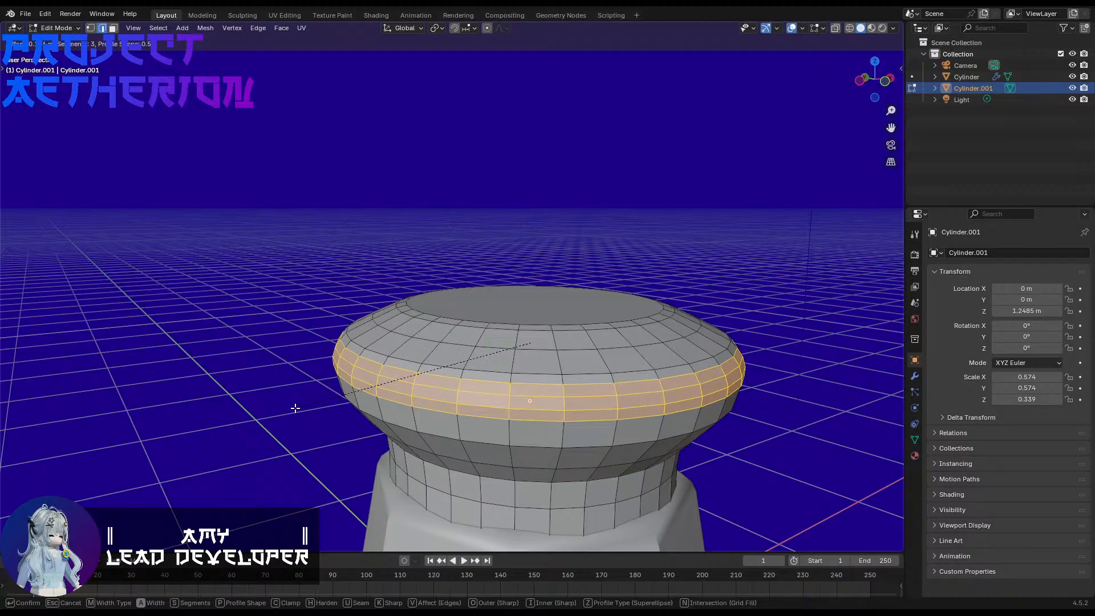
scroll(295, 409, up, 1)
click(294, 408)
click(262, 396)
key(Tab)
Step: Bevel the two edge loops on the cap's underside, below the rim and at the neck, with 4 segments, and return to Object Mode
middle_drag(281, 409, 283, 352)
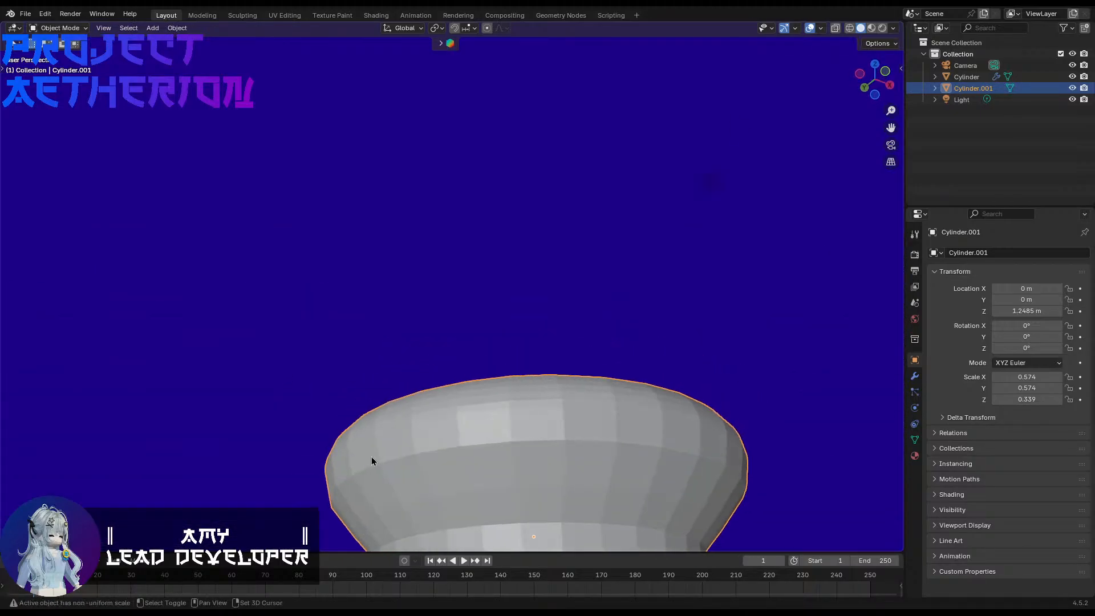
key(Tab)
middle_drag(371, 459, 444, 417)
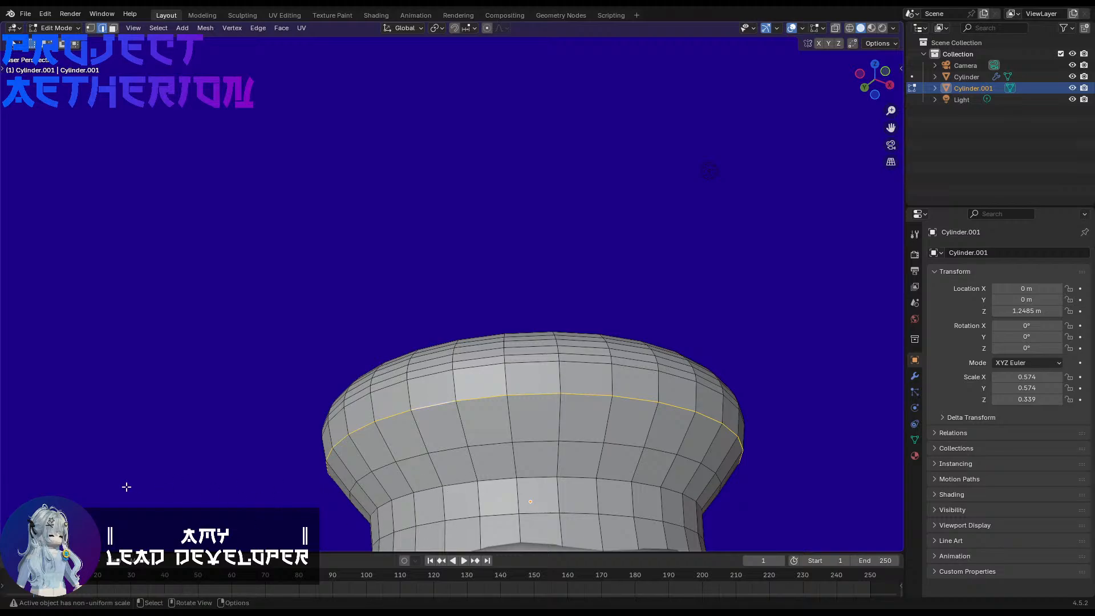
key(ctrl+b)
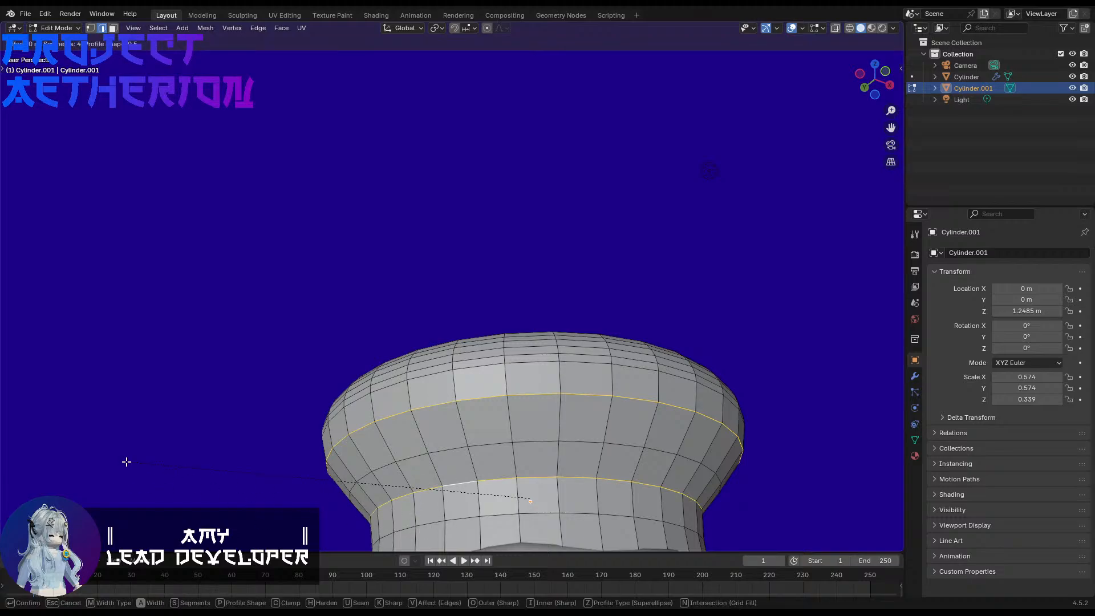
click(95, 460)
key(Tab)
Step: Bevel the two edge loops around the cap's flat top face with 4 segments, and return to Object Mode
middle_drag(310, 238, 699, 401)
scroll(594, 351, up, 1)
key(Tab)
scroll(554, 346, up, 2)
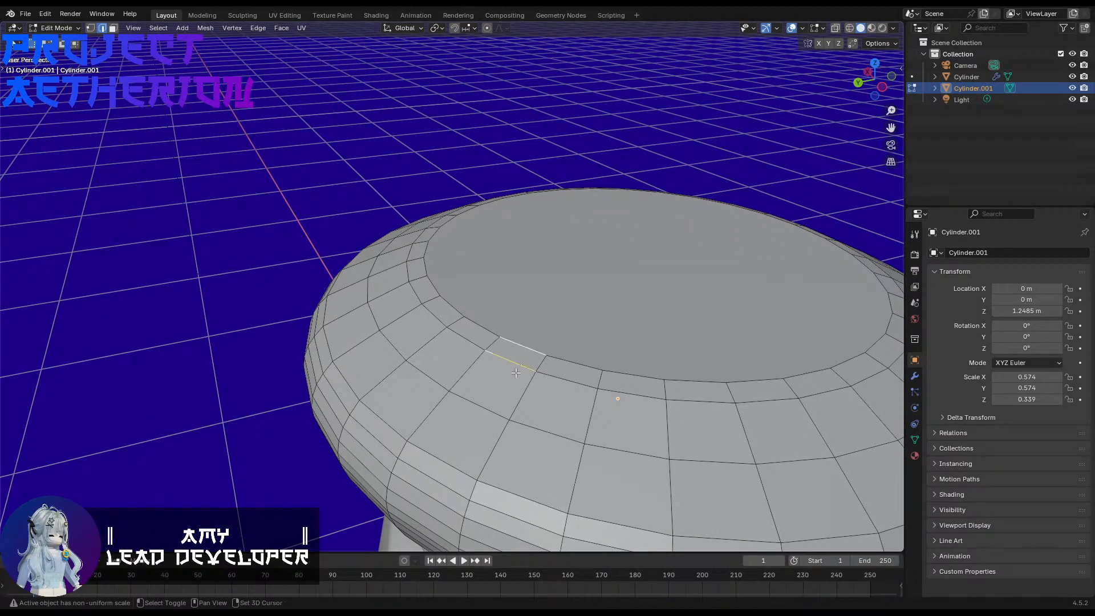
middle_drag(516, 372, 511, 347)
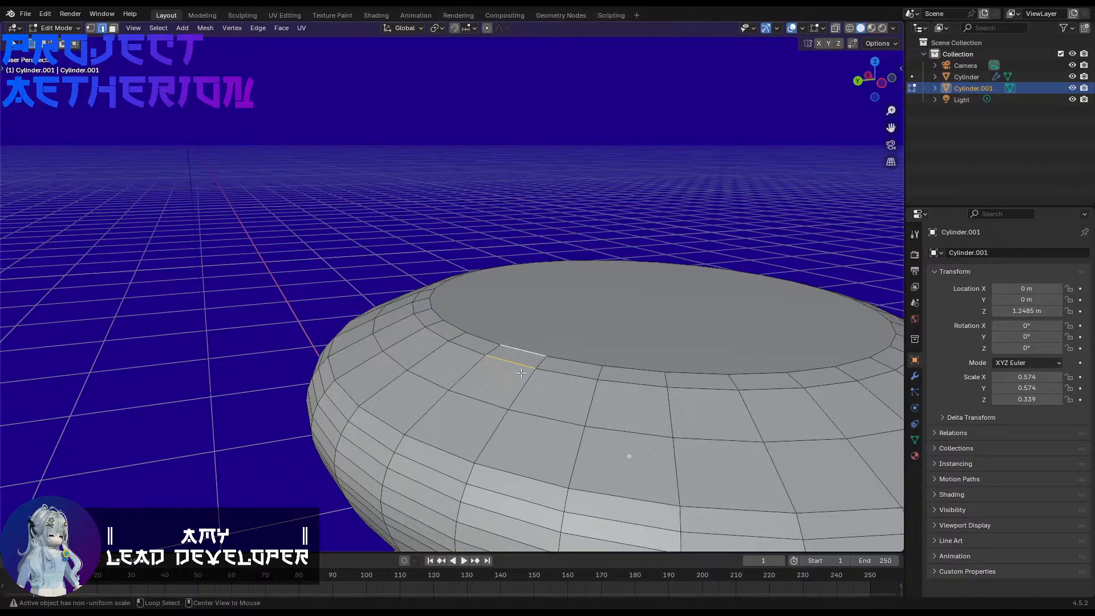
alt+click(521, 372)
key(ctrl+b)
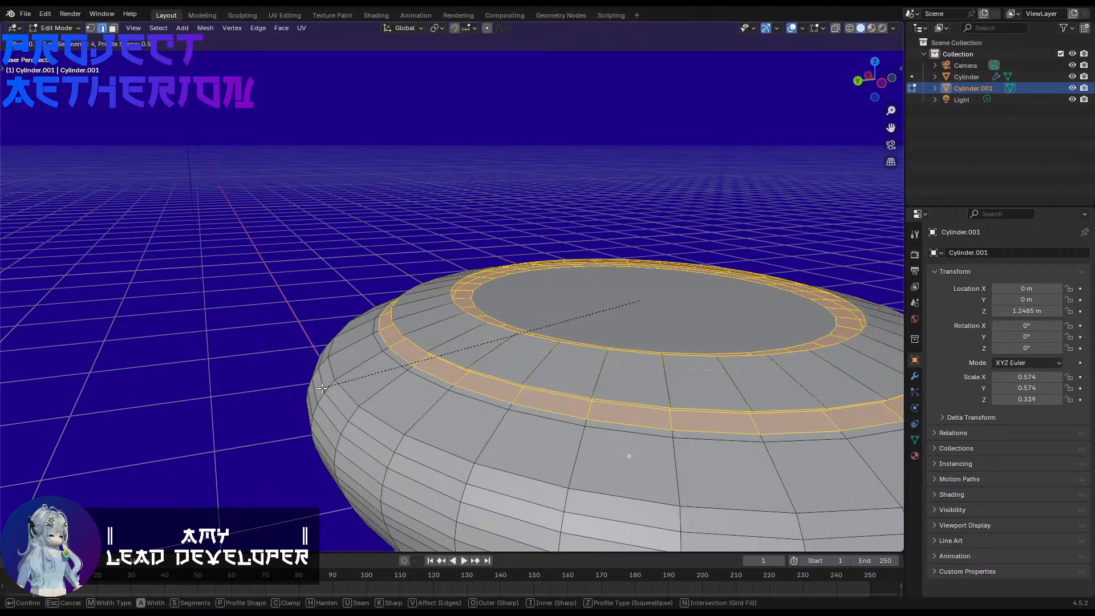
click(360, 390)
key(Tab)
Step: Apply Shade Auto Smooth to the rounded cap
middle_drag(320, 273, 495, 342)
key(Tab)
shift+middle_drag(312, 224, 514, 177)
key(Tab)
scroll(490, 360, down, 5)
right_click(416, 152)
click(416, 153)
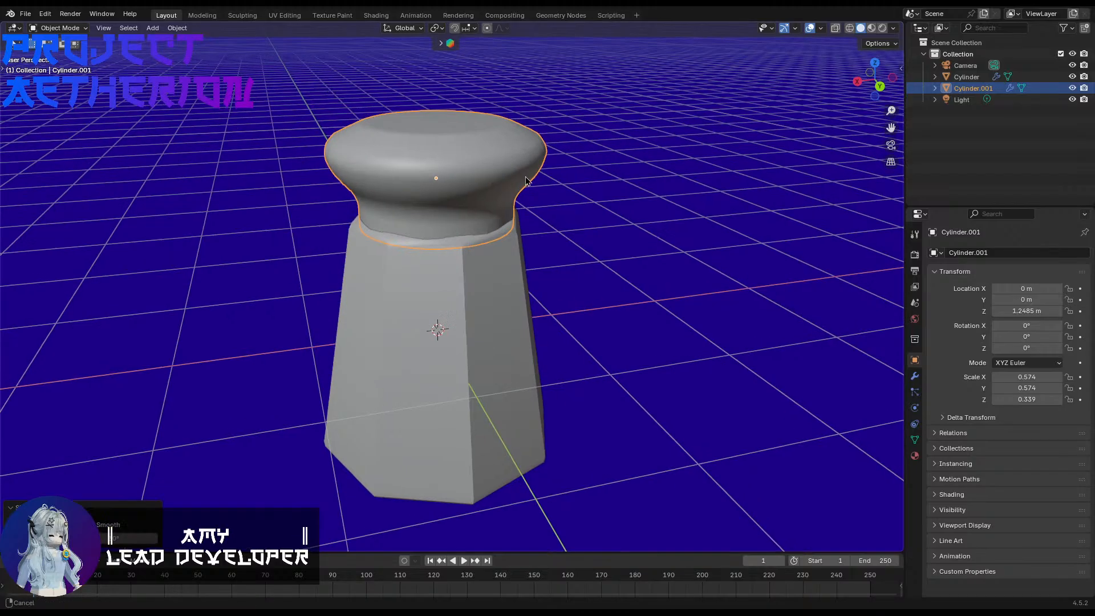
Step: Add a 32-vertex cylinder and scale it uniformly down to about 0.091
scroll(576, 223, up, 2)
shift+middle_drag(582, 222, 555, 349)
shift+middle_drag(555, 263, 567, 334)
scroll(561, 325, up, 2)
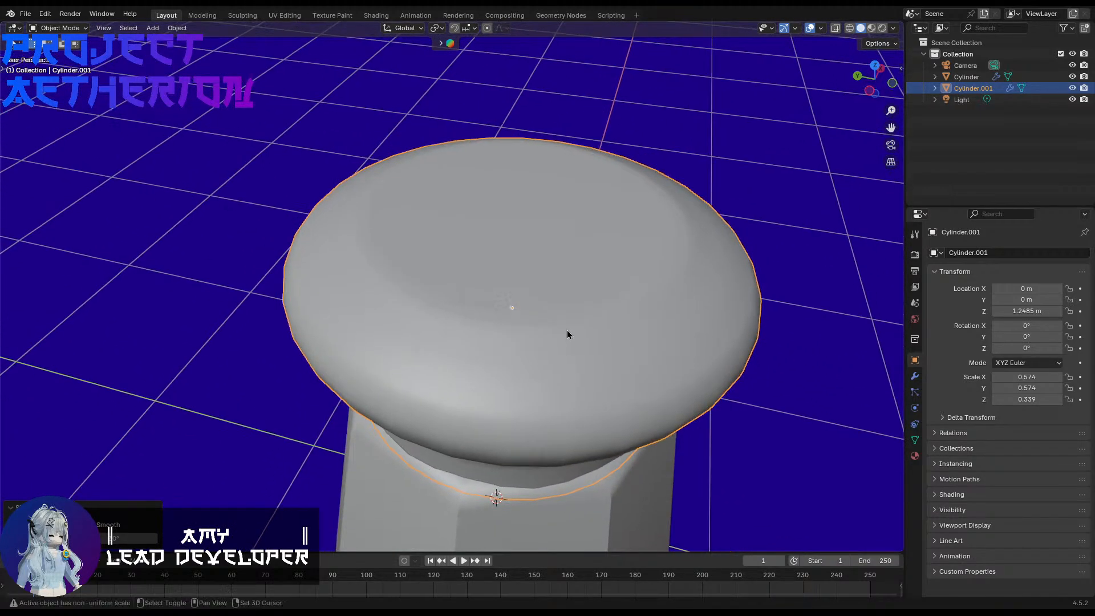
middle_drag(551, 290, 542, 332)
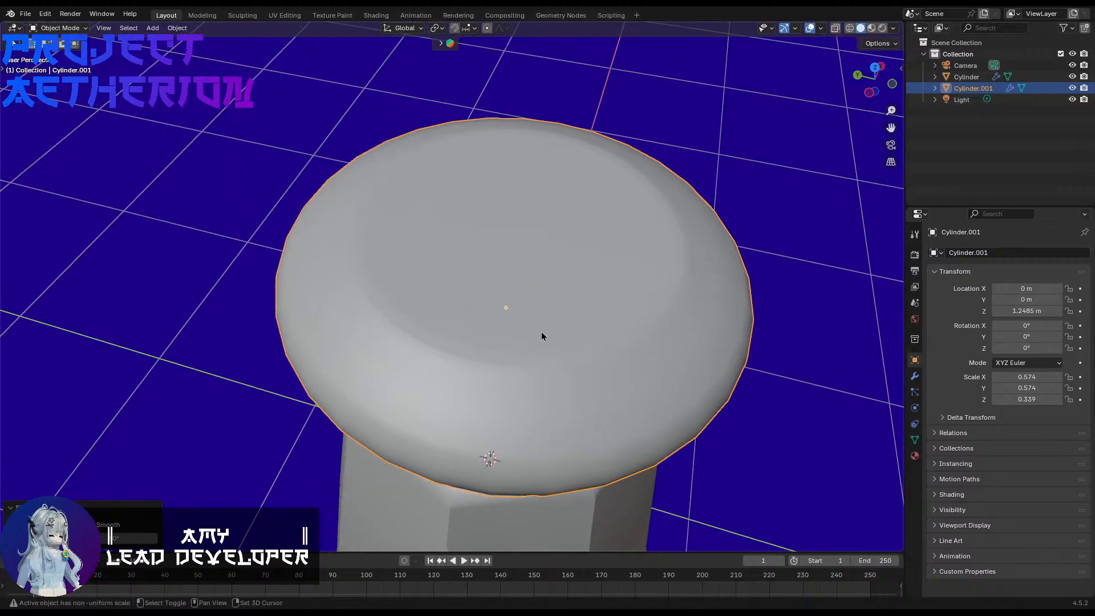
key(shift+a)
mouse_move(541, 332)
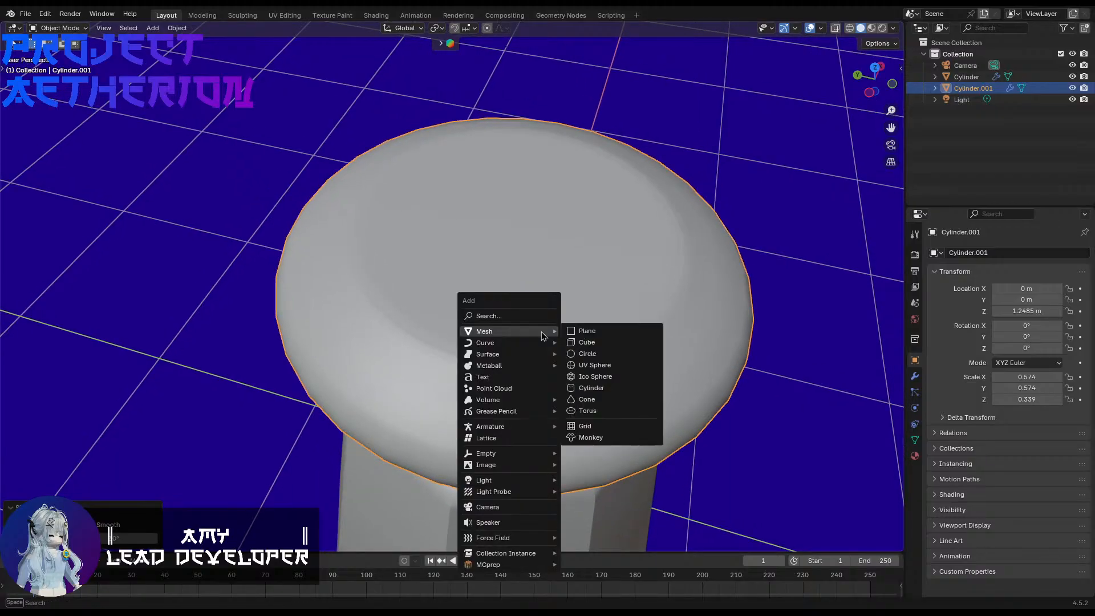
click(638, 387)
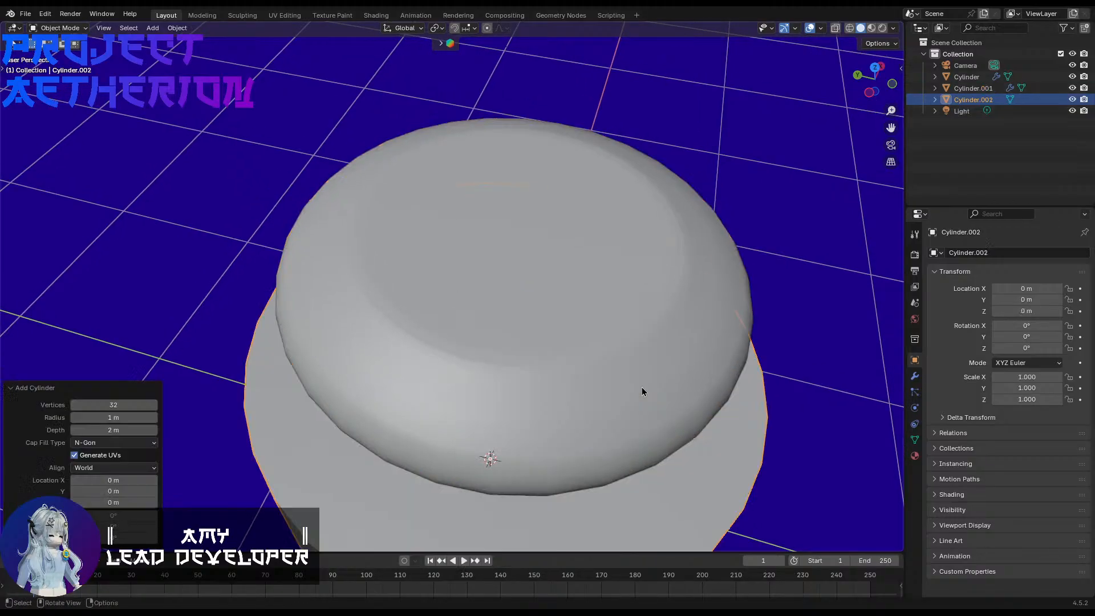
scroll(520, 440, down, 3)
key(s)
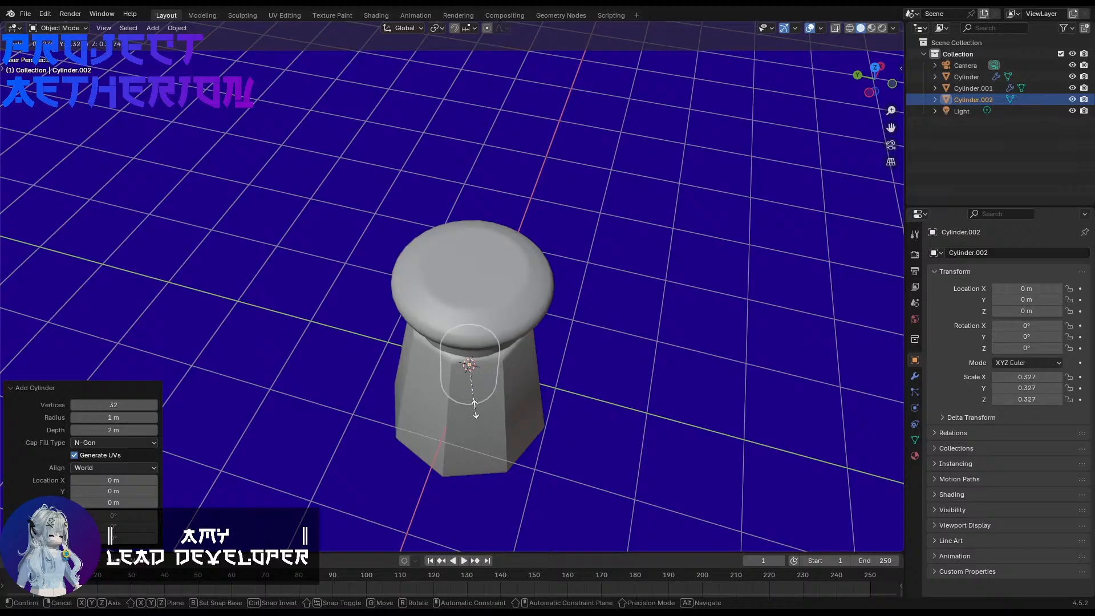
click(469, 365)
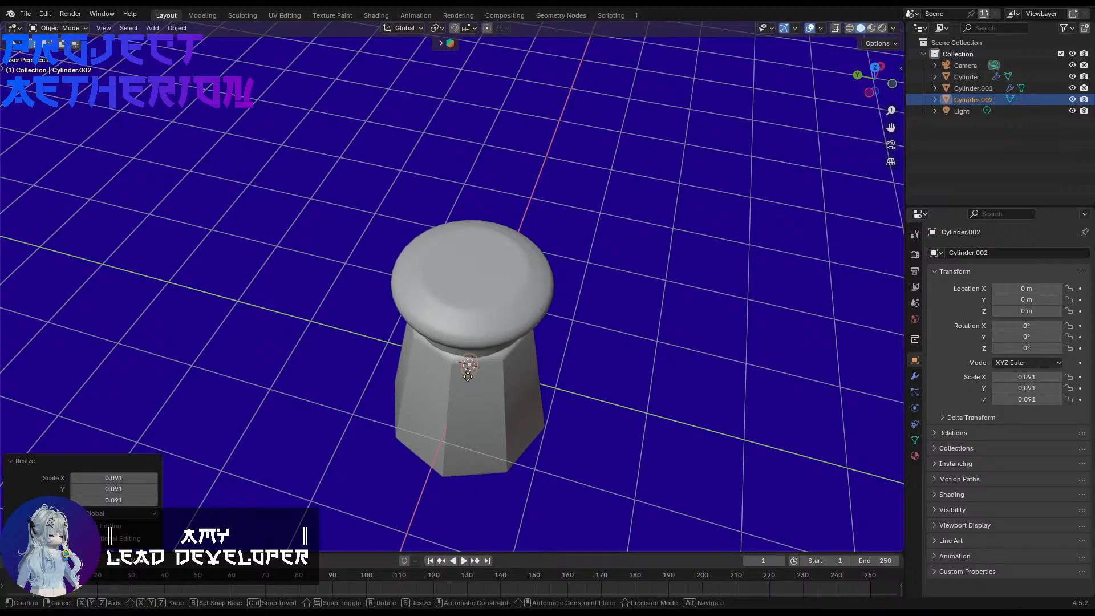
Step: Raise the small cylinder along Z to about 1.571 m so it pokes through the cap's top face
key(g)
key(z)
click(472, 297)
scroll(474, 299, up, 5)
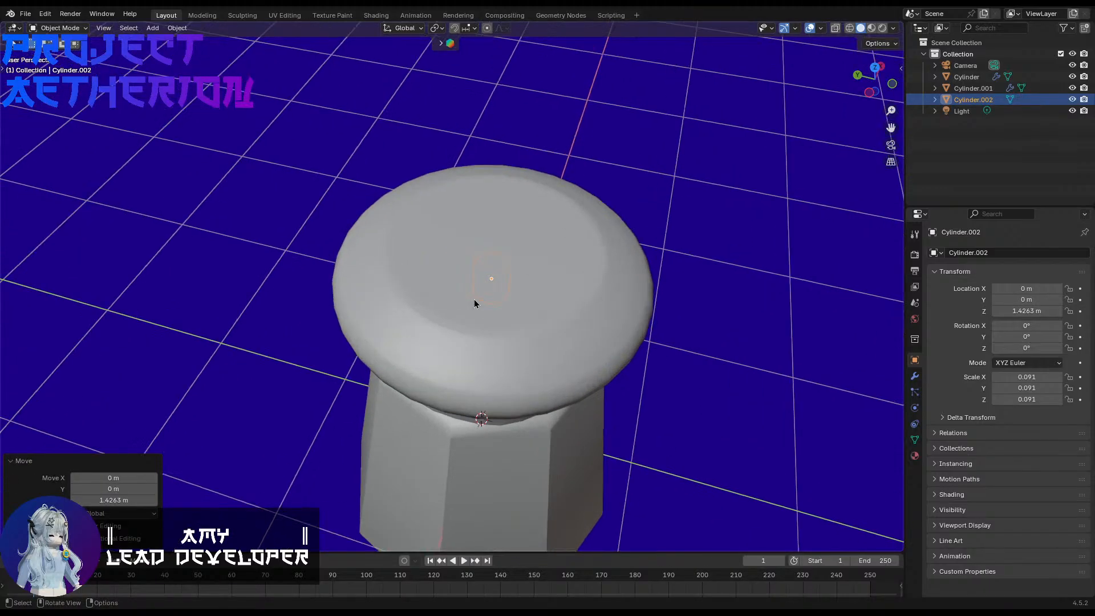
shift+middle_drag(542, 263, 614, 252)
key(g)
key(z)
click(506, 325)
scroll(516, 322, up, 3)
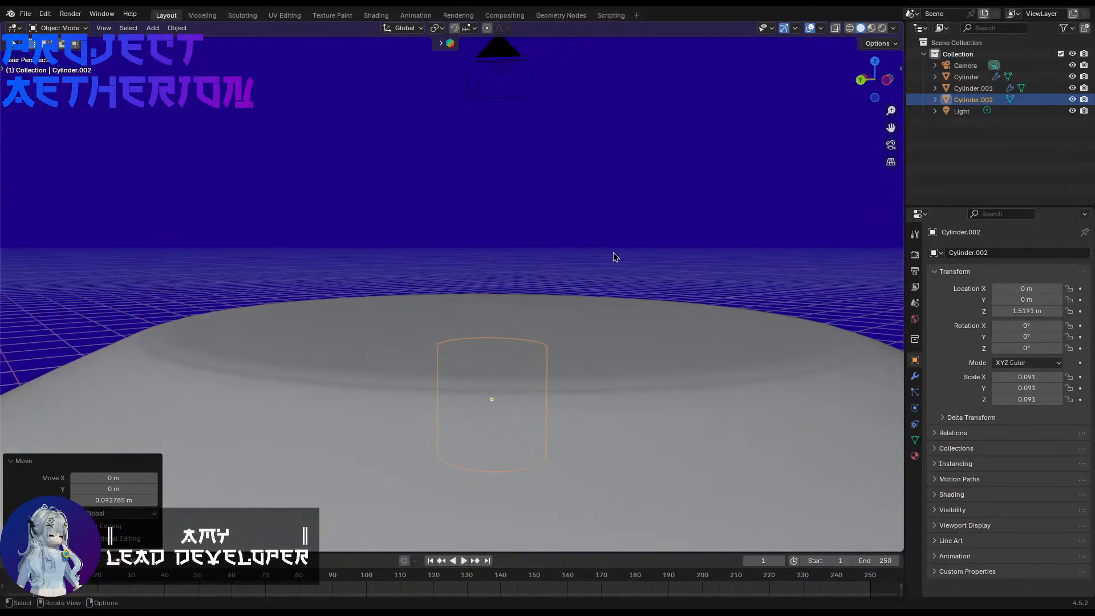
key(g)
key(z)
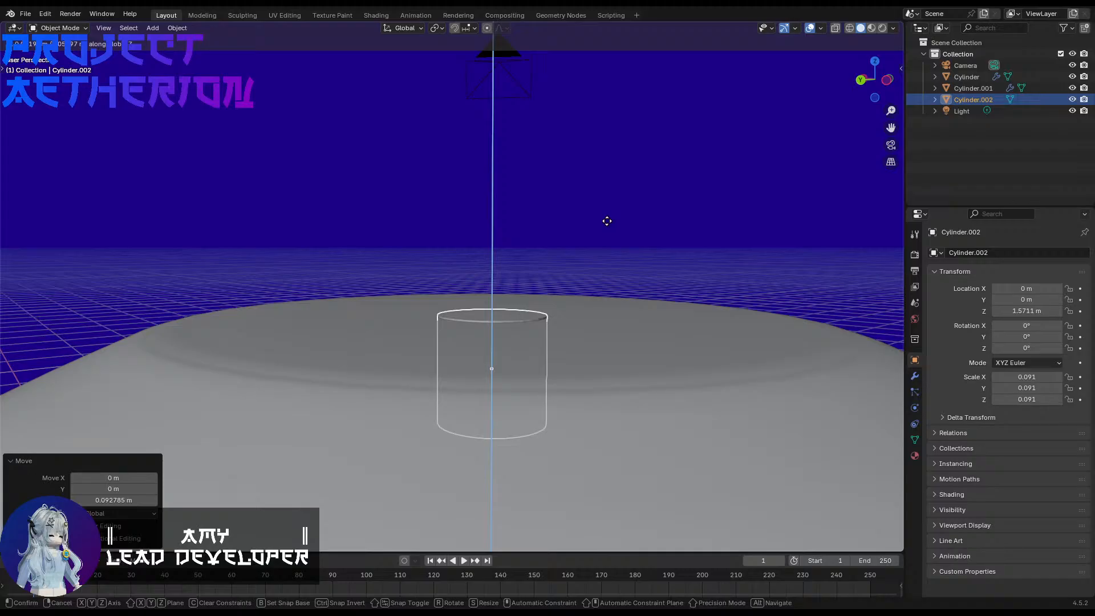
click(607, 221)
Step: Scale the small cylinder down further to about 0.036 and raise it along Z to about 1.6242 m
middle_drag(608, 227, 625, 297)
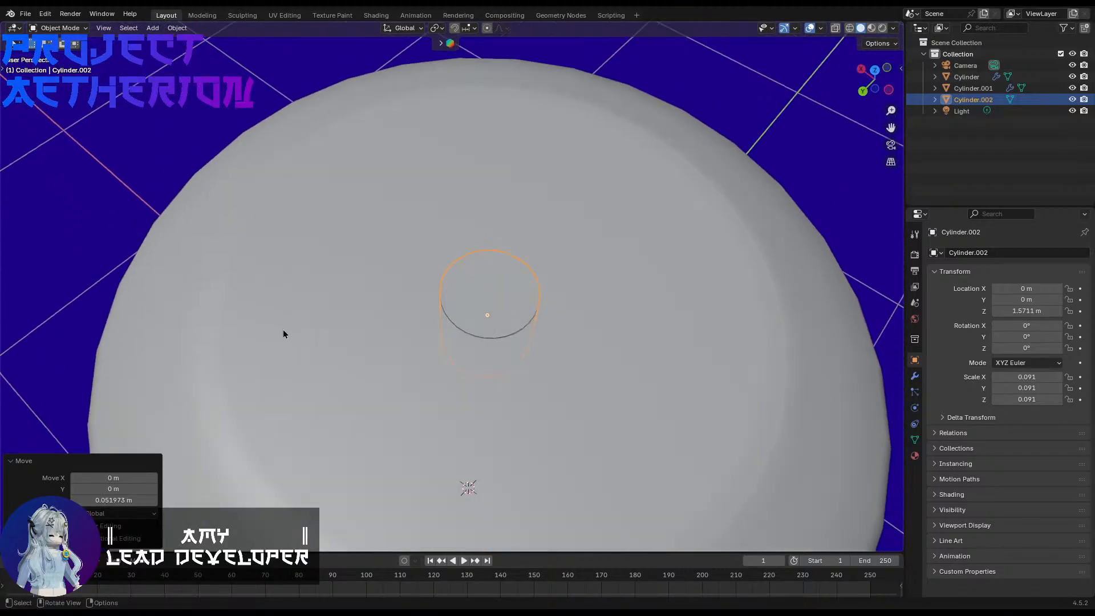
key(s)
click(345, 331)
middle_drag(345, 331, 365, 259)
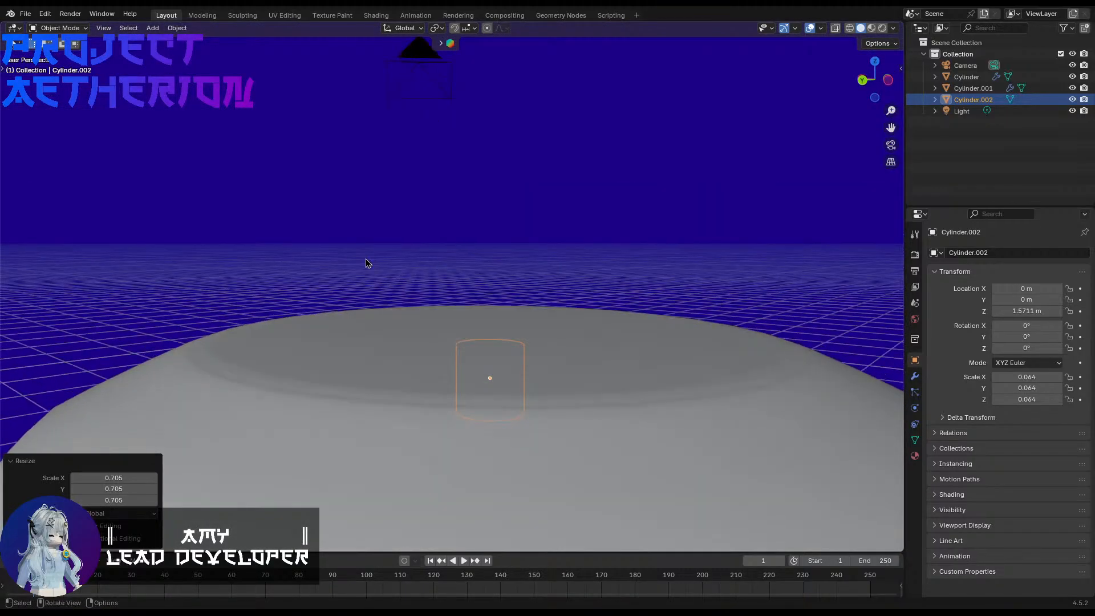
key(s)
click(342, 311)
key(g)
key(z)
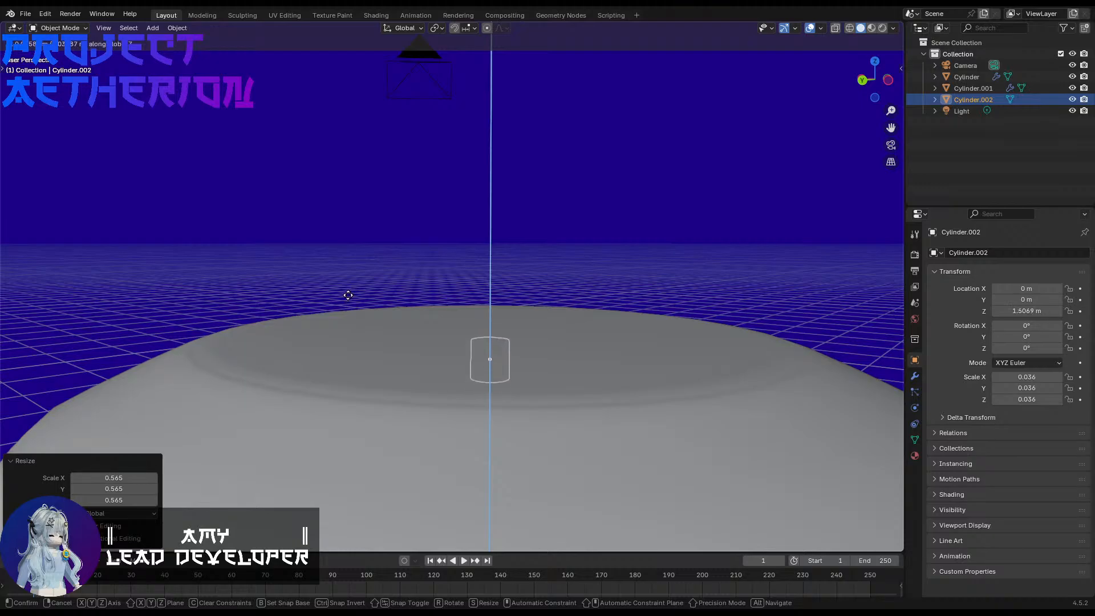
click(345, 286)
Step: Duplicate the small cylinder along X by 0.125 m and repeat until three copies form a row out to 0.375 m
middle_drag(487, 244, 472, 301)
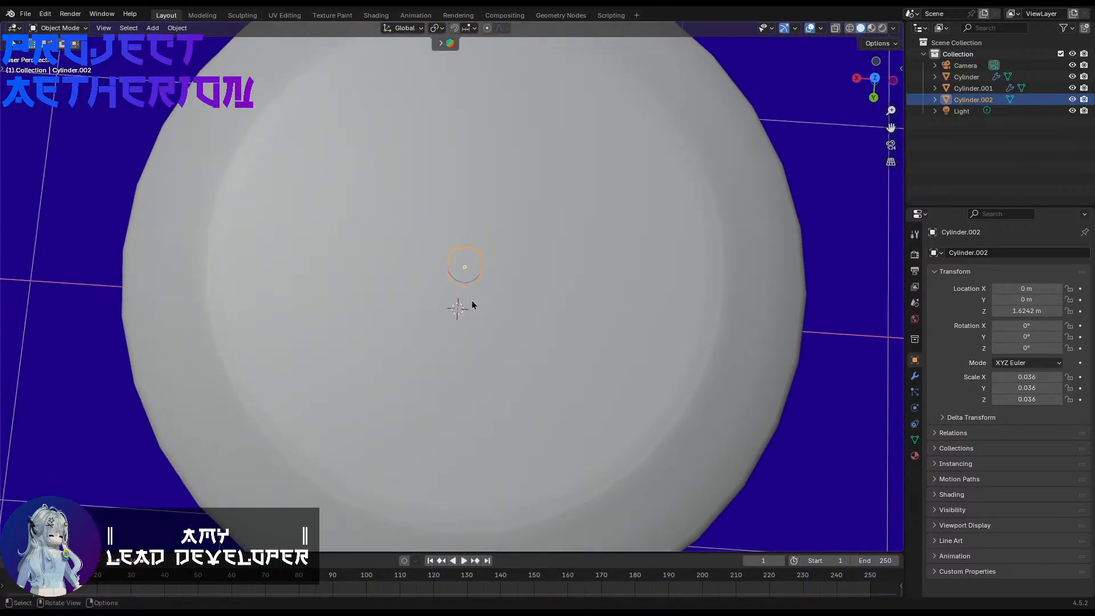
key(shift+d)
key(x)
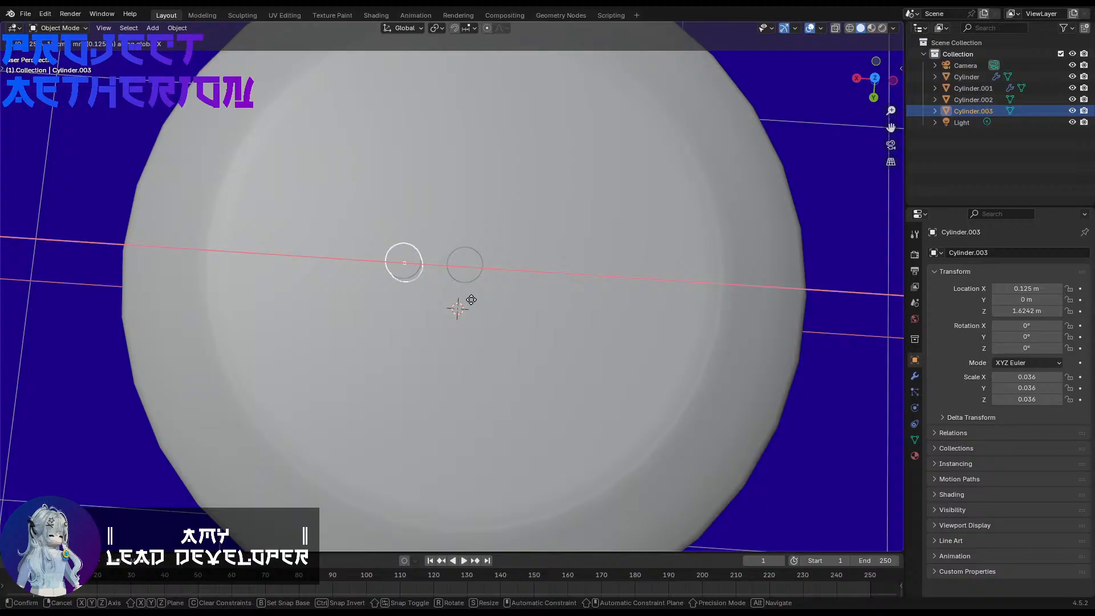
key(Return)
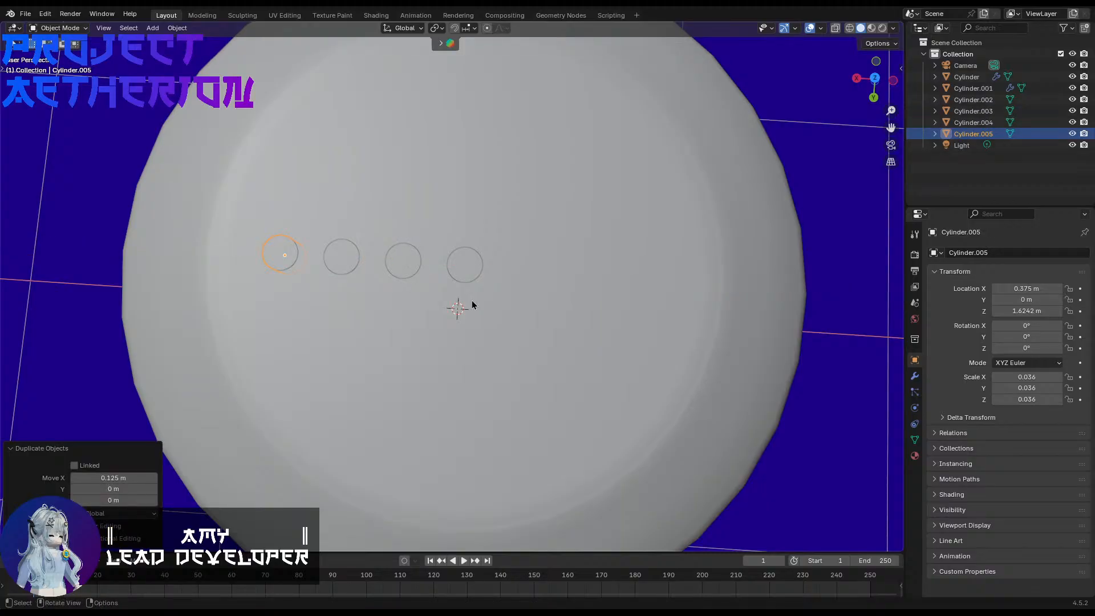
Step: Duplicate the central small cylinder 0.125 m along Y
scroll(485, 297, down, 3)
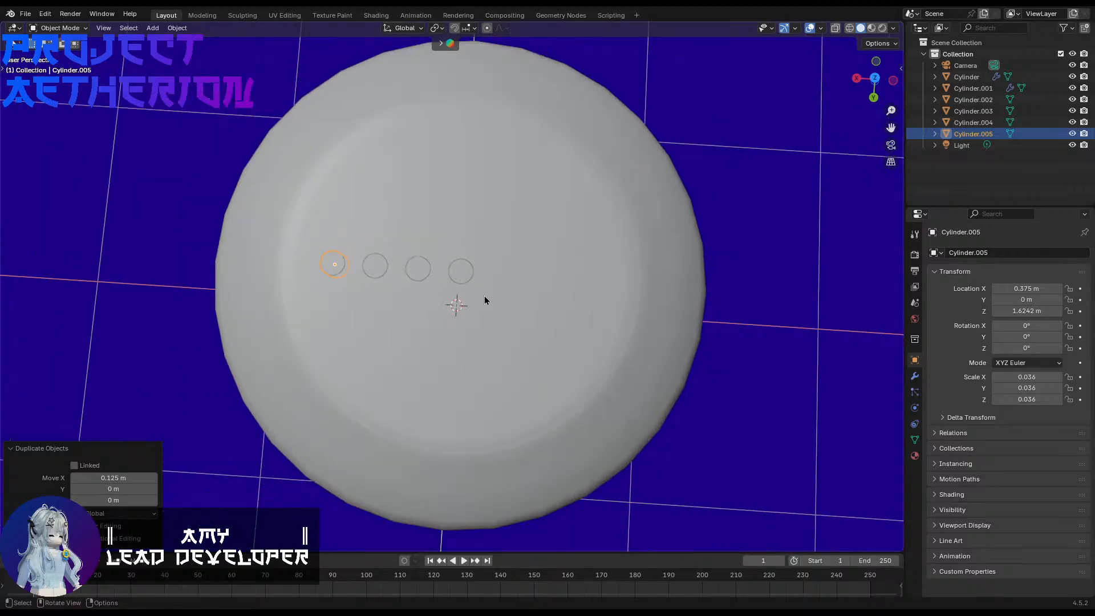
scroll(484, 296, up, 4)
scroll(485, 297, down, 1)
click(459, 276)
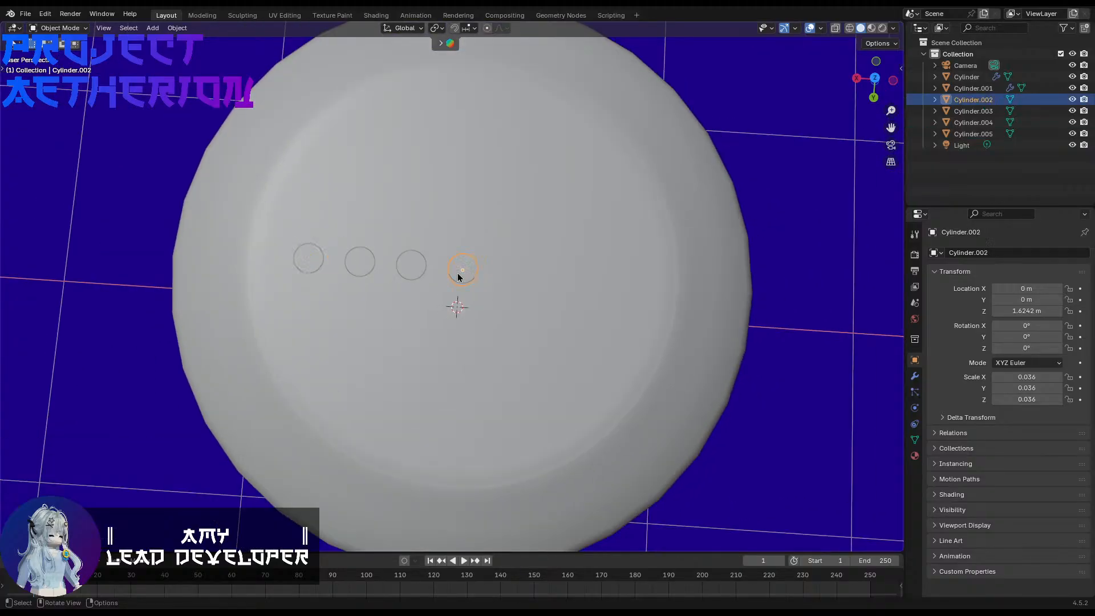
key(shift+d)
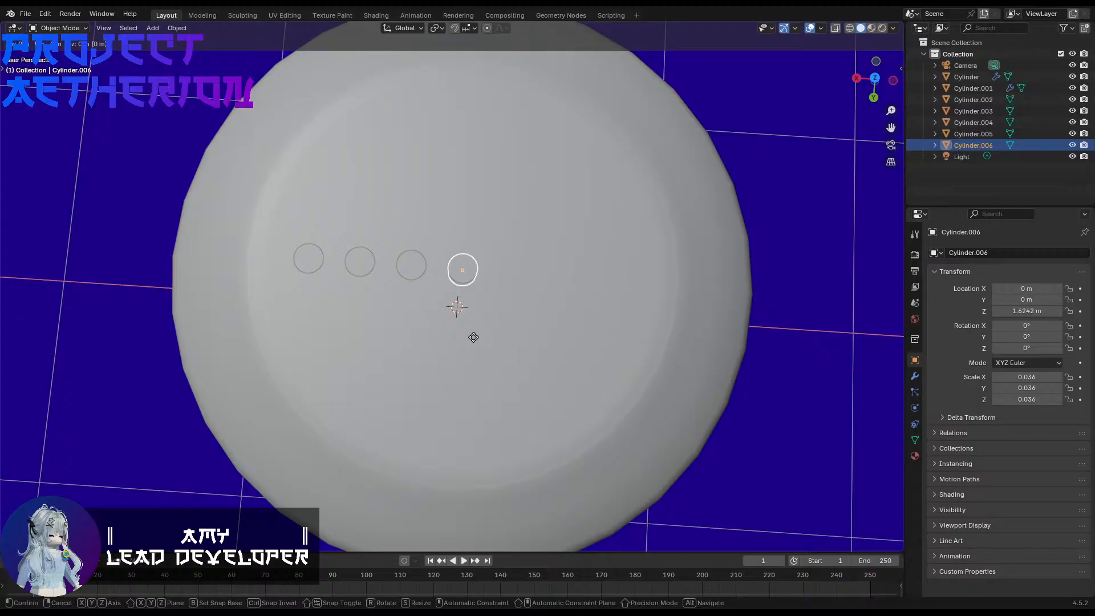
text(y0.125)
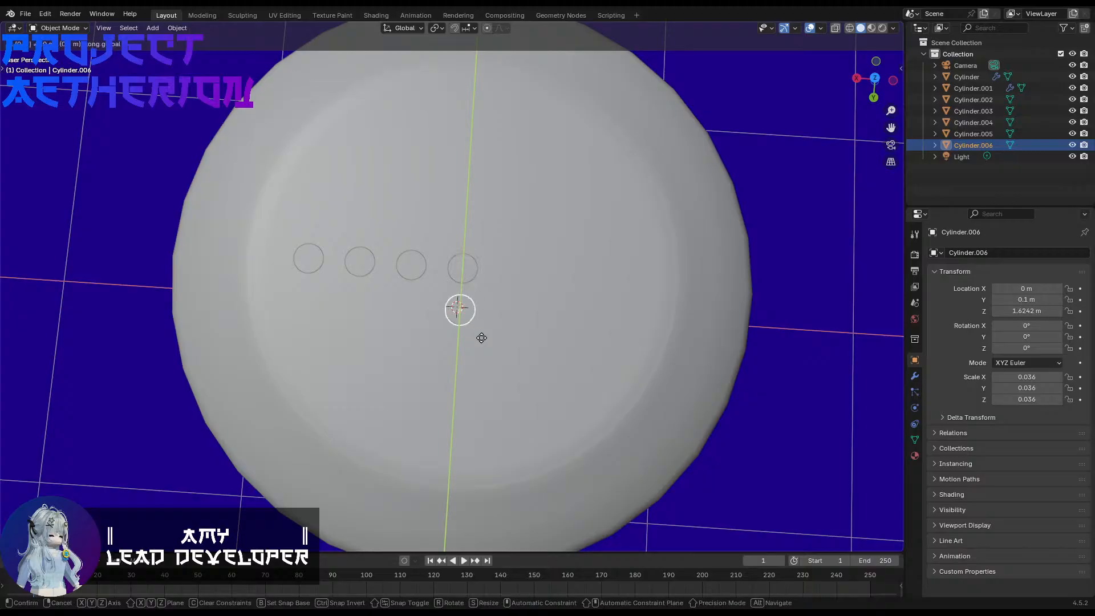
key(Return)
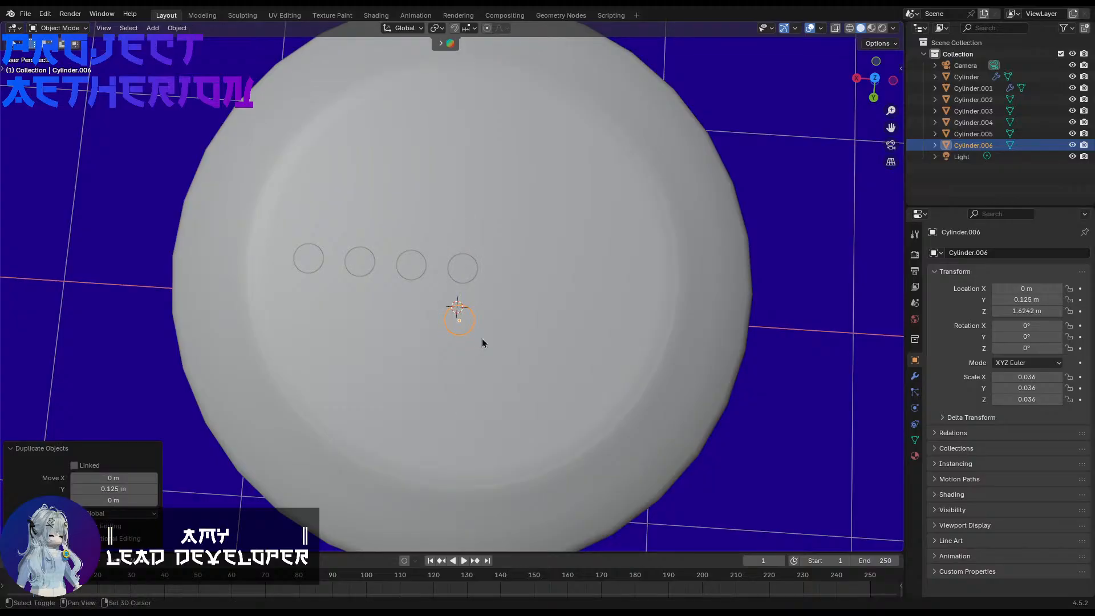
Step: Repeat the Y duplication three times and delete the outermost copy, leaving three cylinders in that row
key(shift+r)
key(shift+r)
key(shift+r)
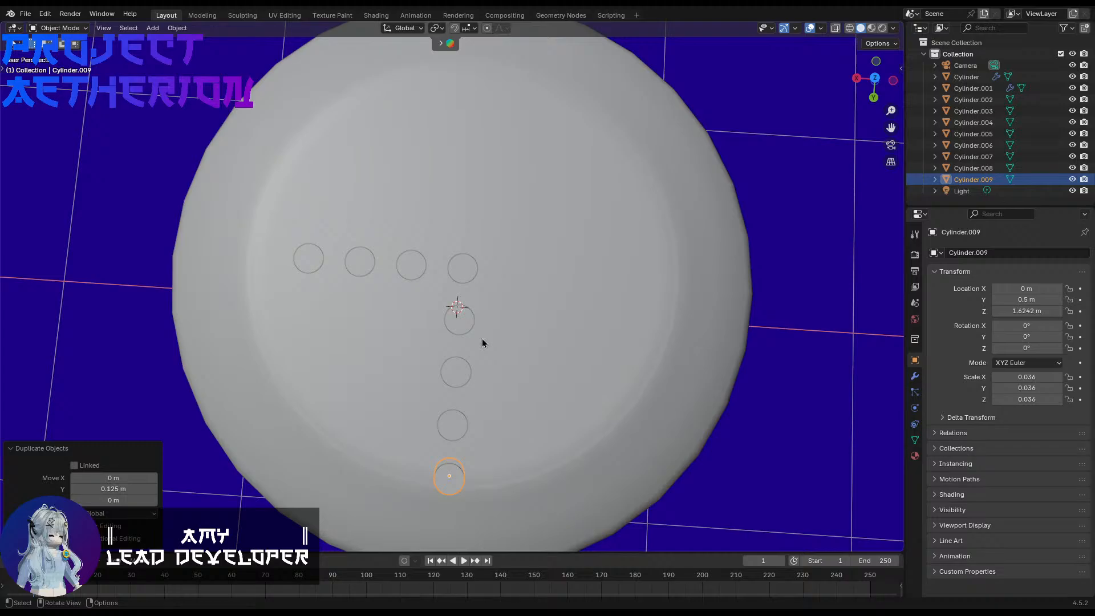
key(Delete)
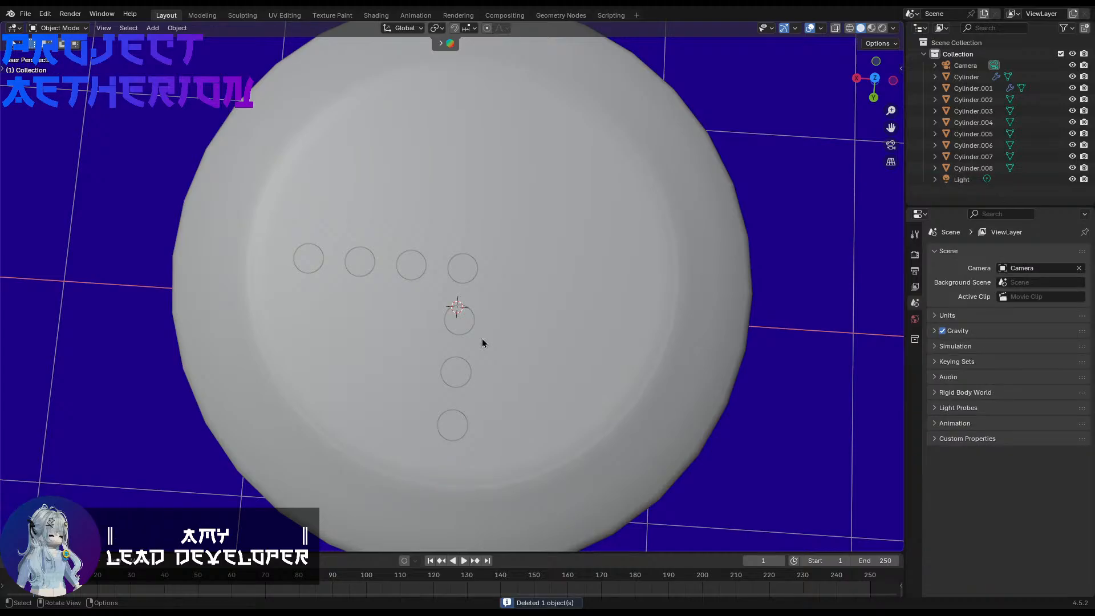
Step: Duplicate the central small cylinder by -0.125 m along X and repeat until three copies form a row out to -0.375 m
click(462, 284)
key(shift+d)
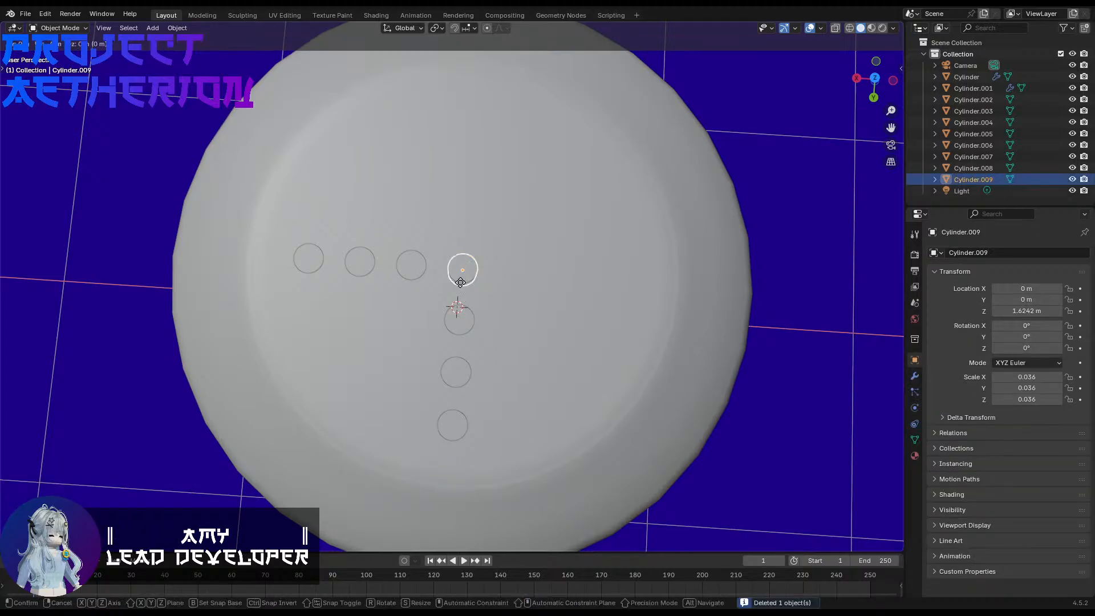
key(x)
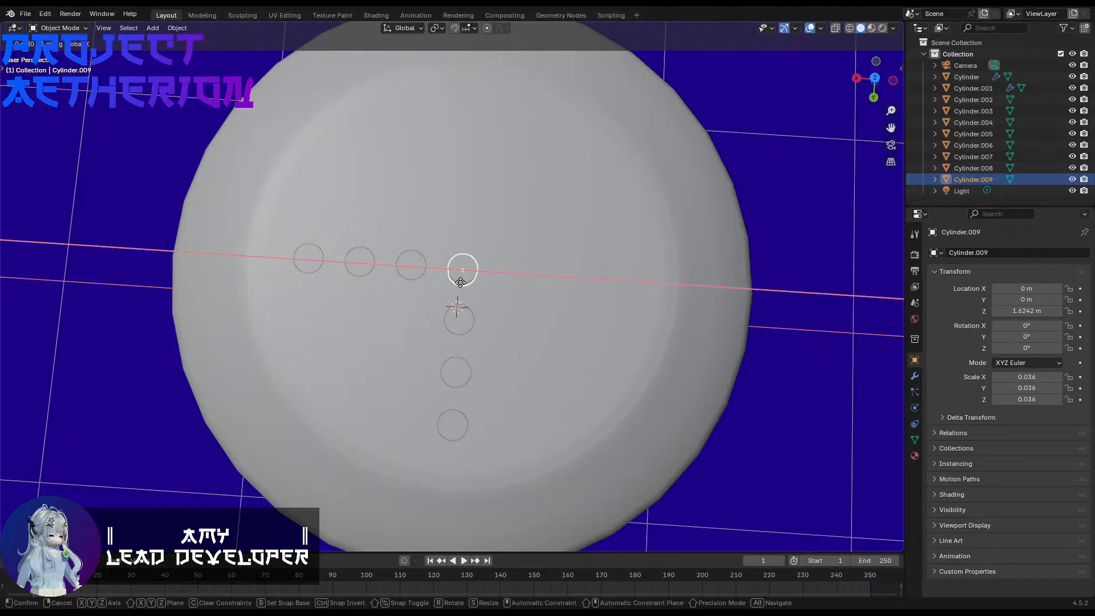
text(-0.125)
key(Return)
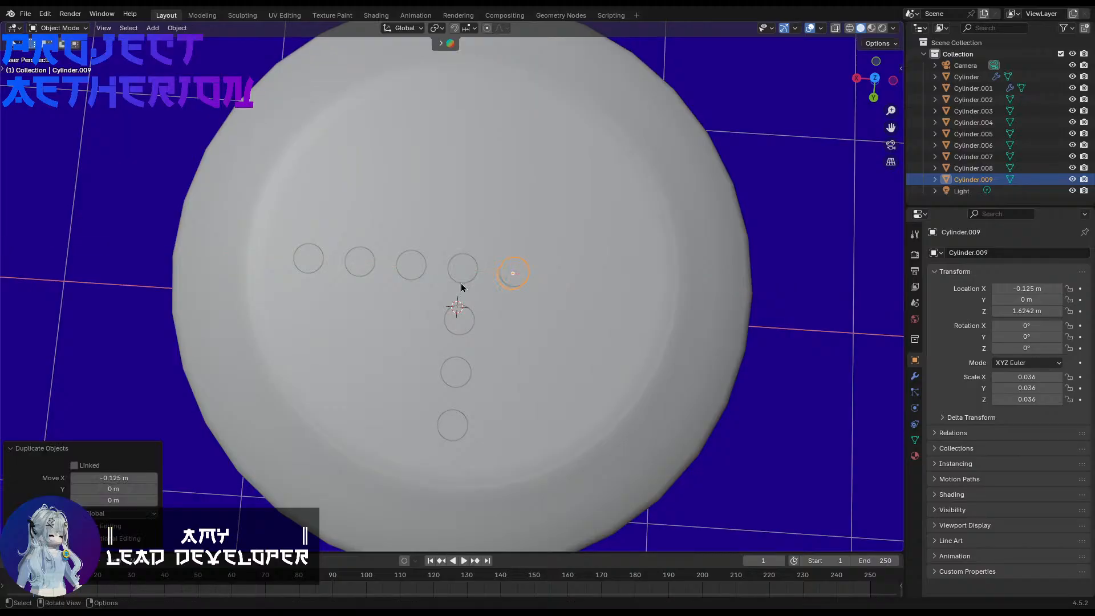
key(shift+r)
key(shift+r)
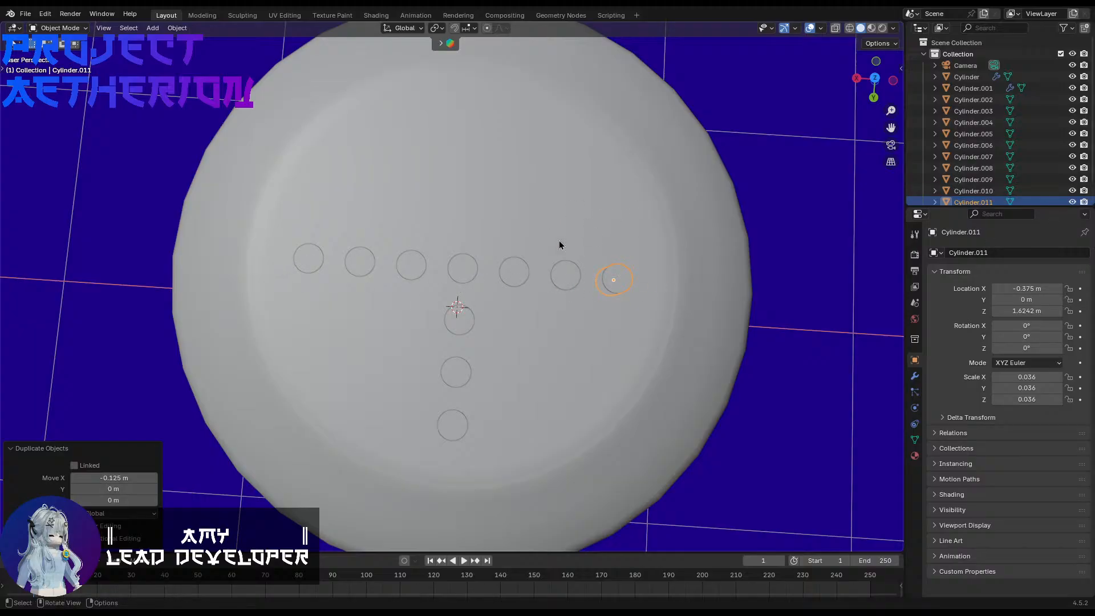
Step: Duplicate the central small cylinder by -0.125 m along Y and repeat until three copies form a row out to -0.375 m
click(471, 268)
key(shift+d)
text(y)
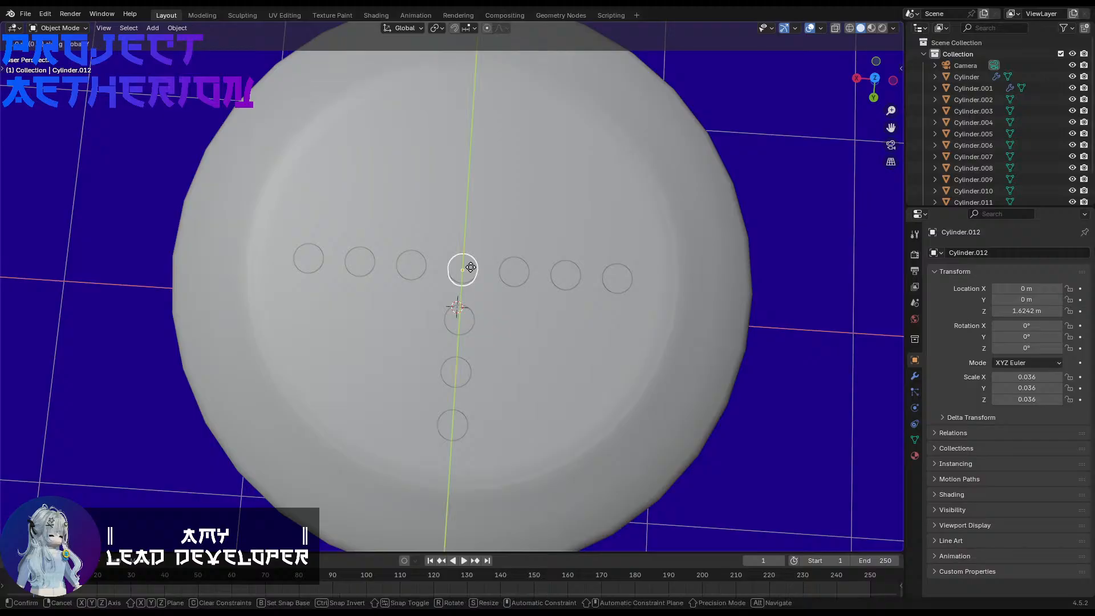
text(-0.125)
key(Return)
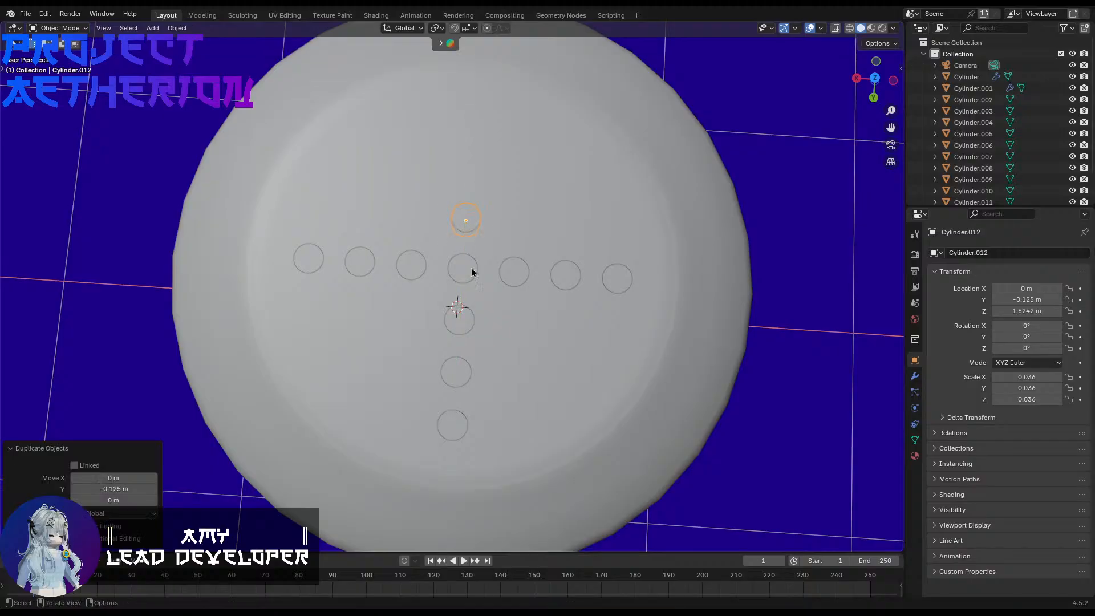
key(shift+r)
key(shift+r)
shift+middle_drag(472, 271, 464, 310)
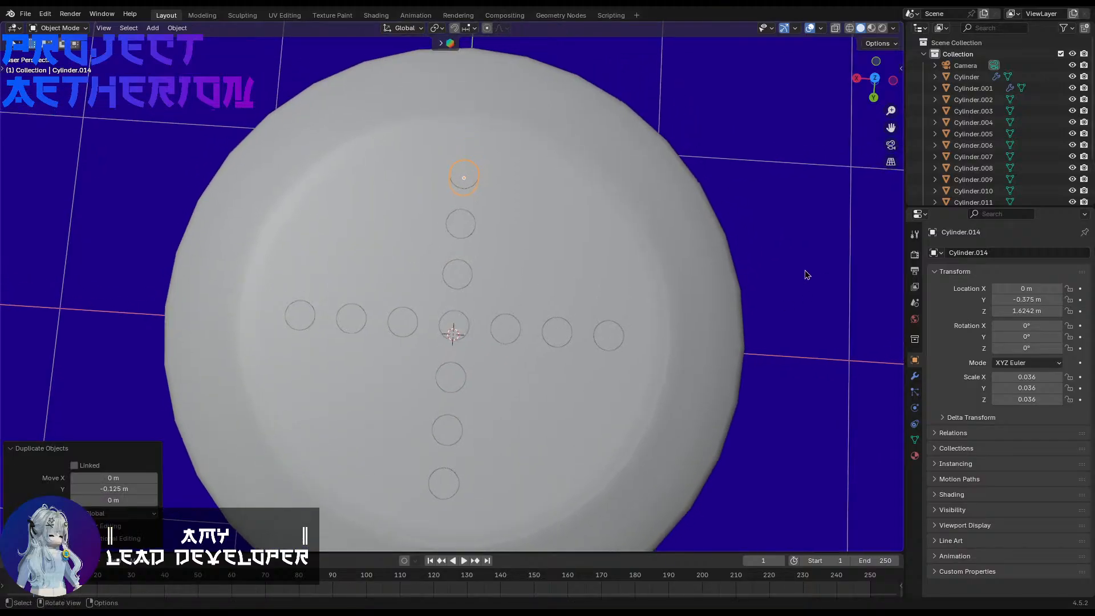
click(454, 329)
key(shift+d)
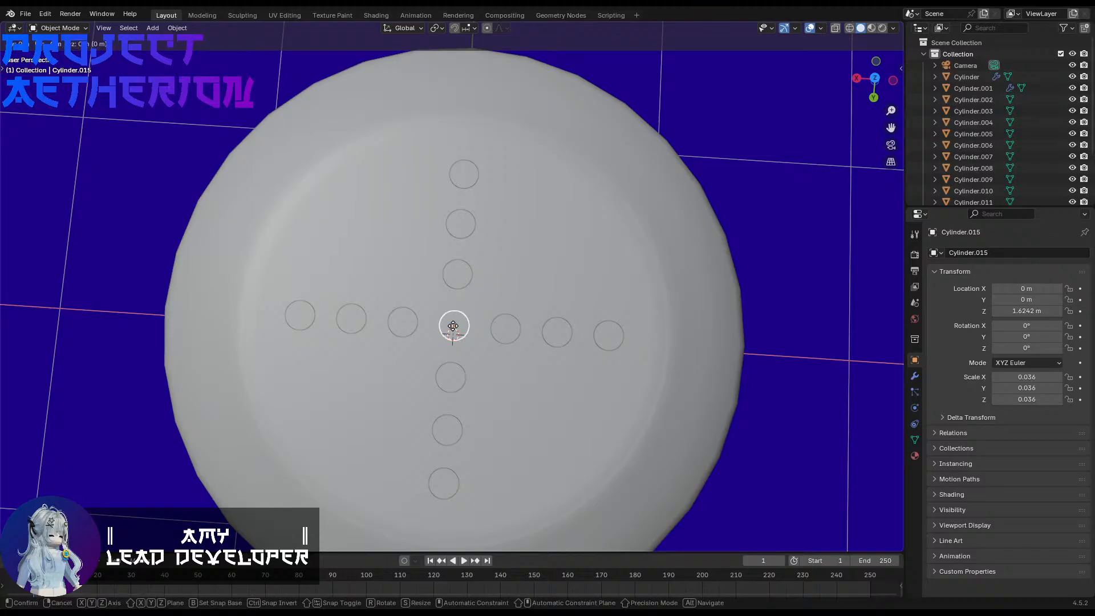
key(x)
key(y)
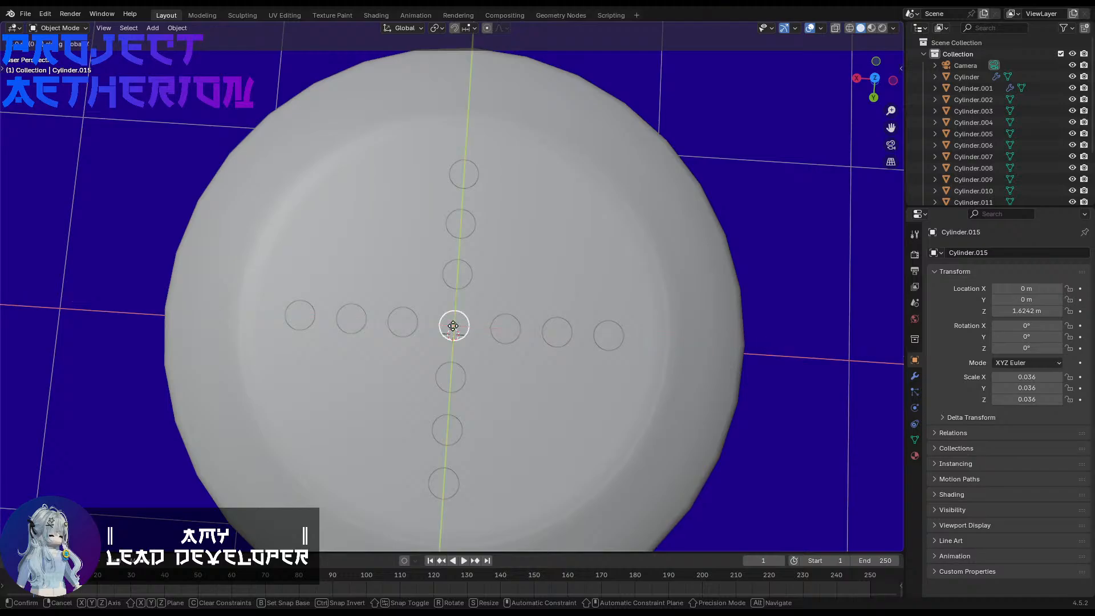
key(x)
key(y)
key(x)
key(y)
key(x)
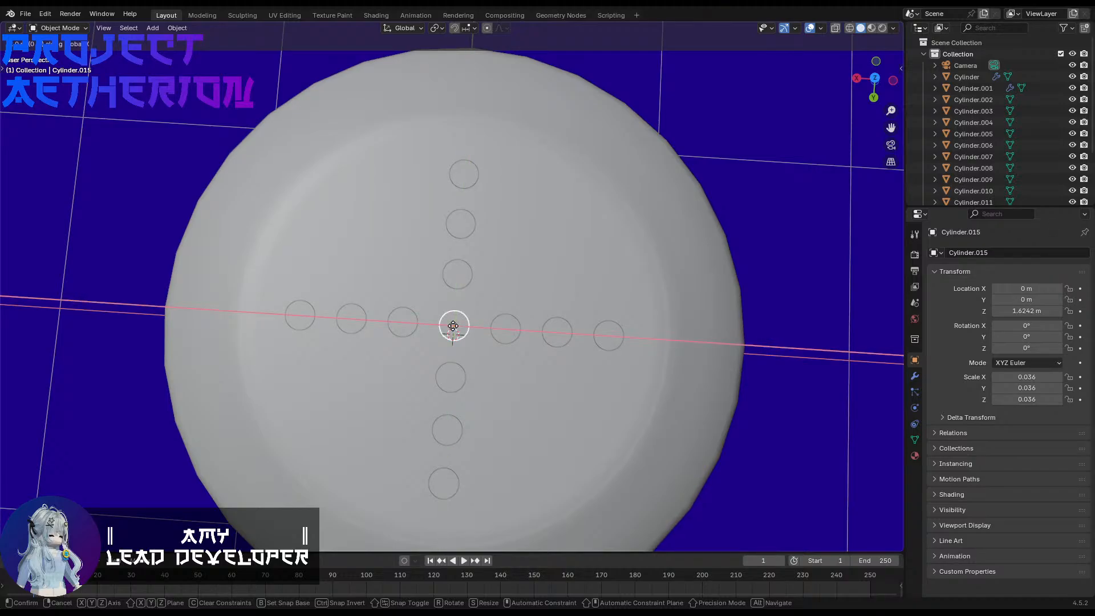
key(y)
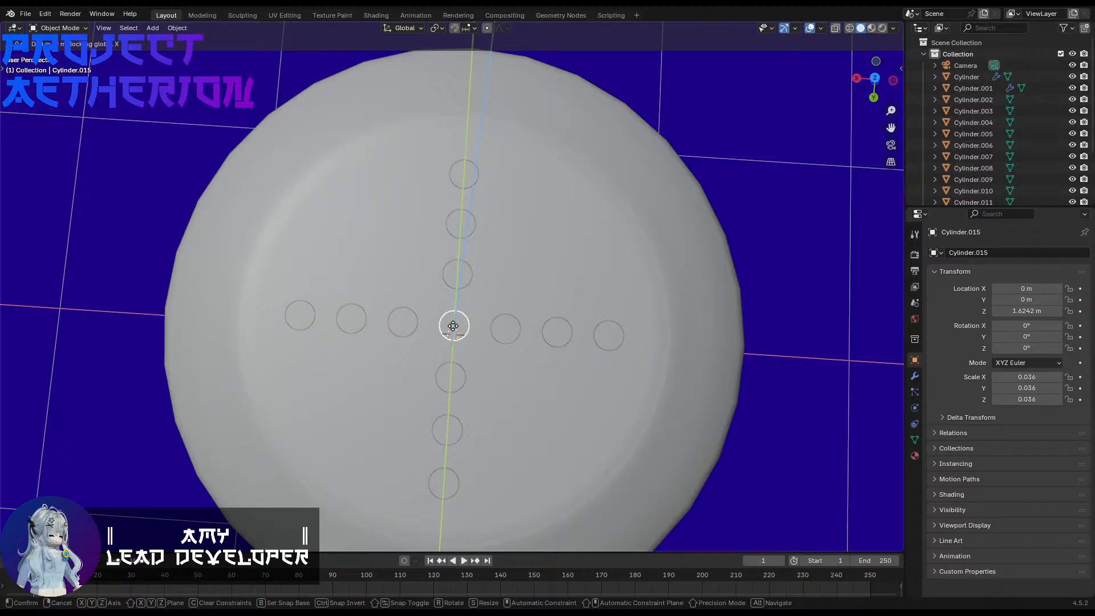
key(x)
key(y)
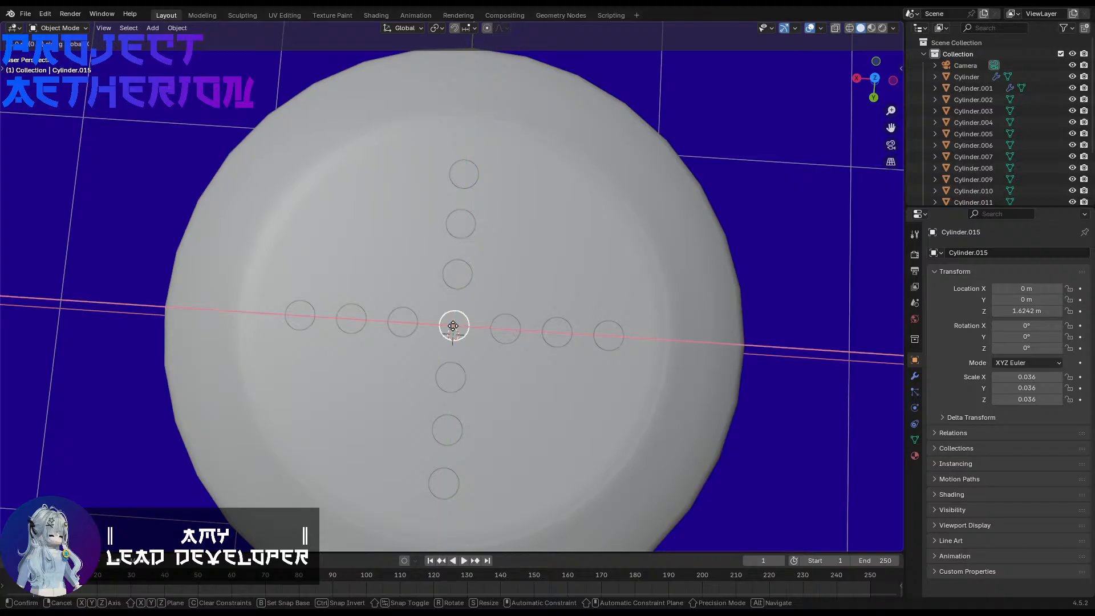
right_click(452, 326)
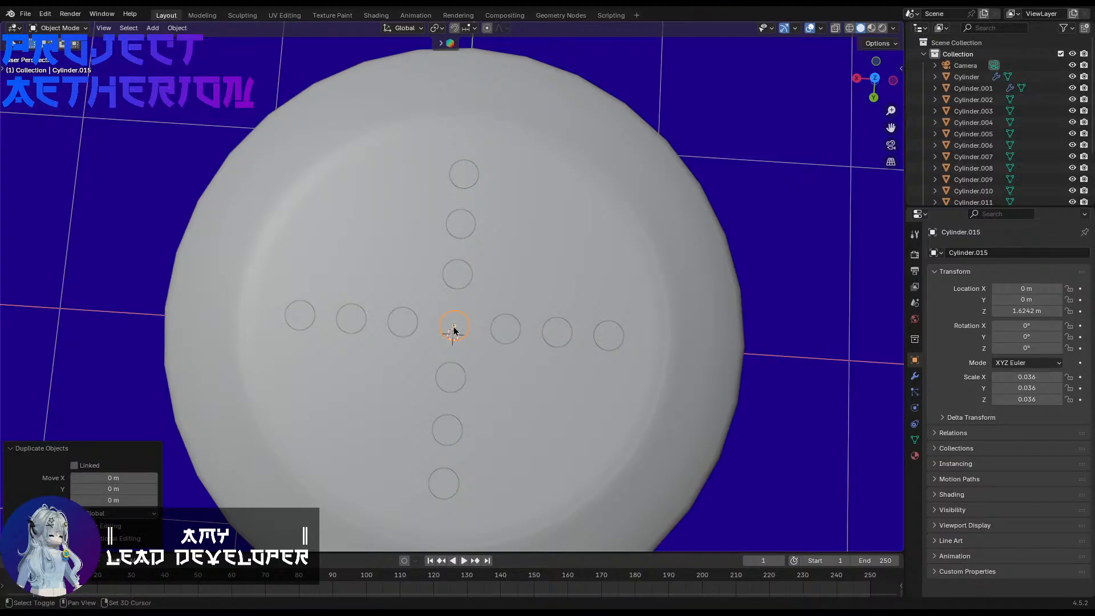
click(453, 329)
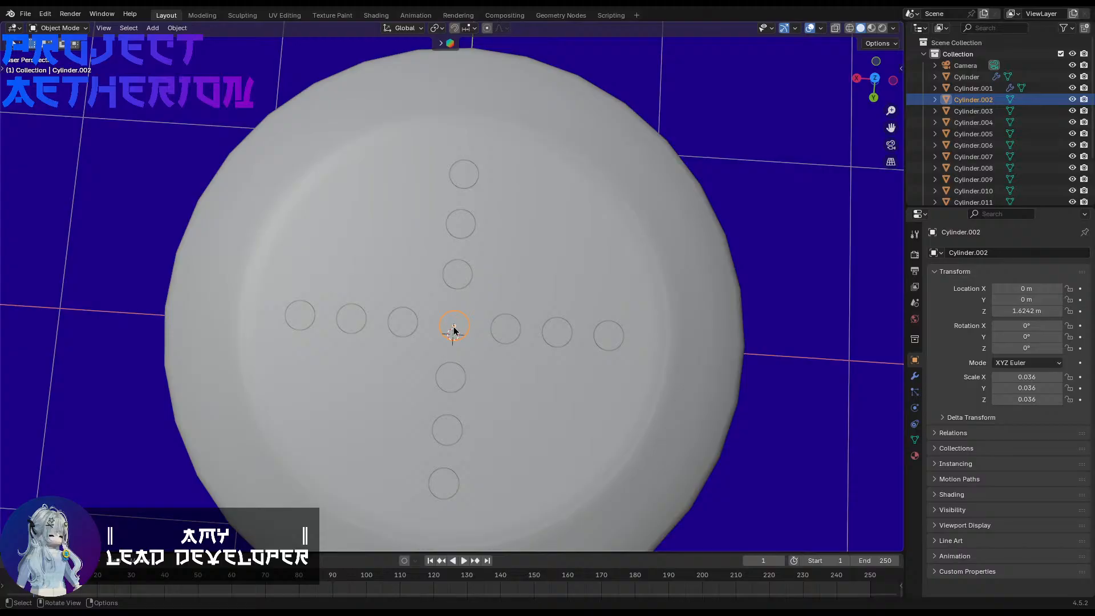
Step: Duplicate the central small cylinder diagonally by 0.125 m along X and 0.125 m along Y
click(454, 330)
text(gx0.125)
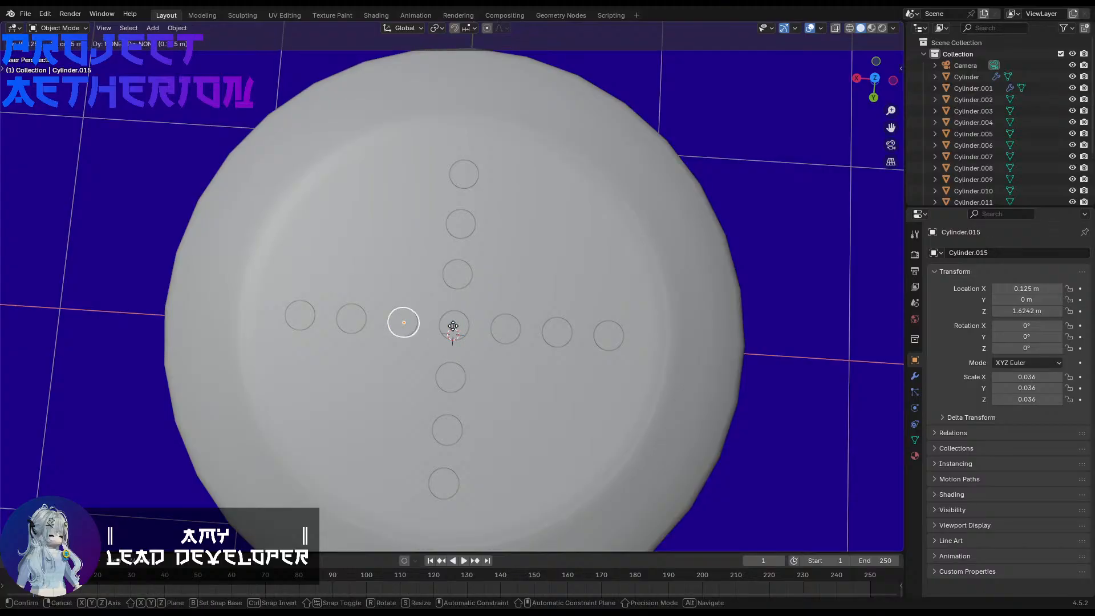
key(Tab)
text(0.125)
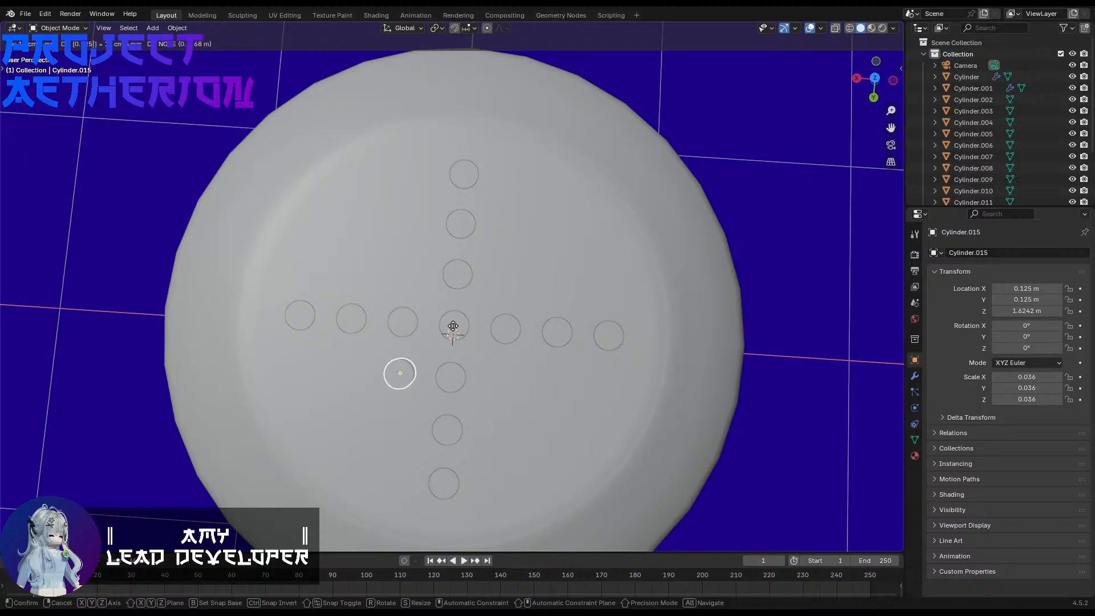
key(Return)
Step: Repeat the diagonal duplication twice and delete the outermost copy on the cap's rounded edge
key(shift+r)
key(shift+r)
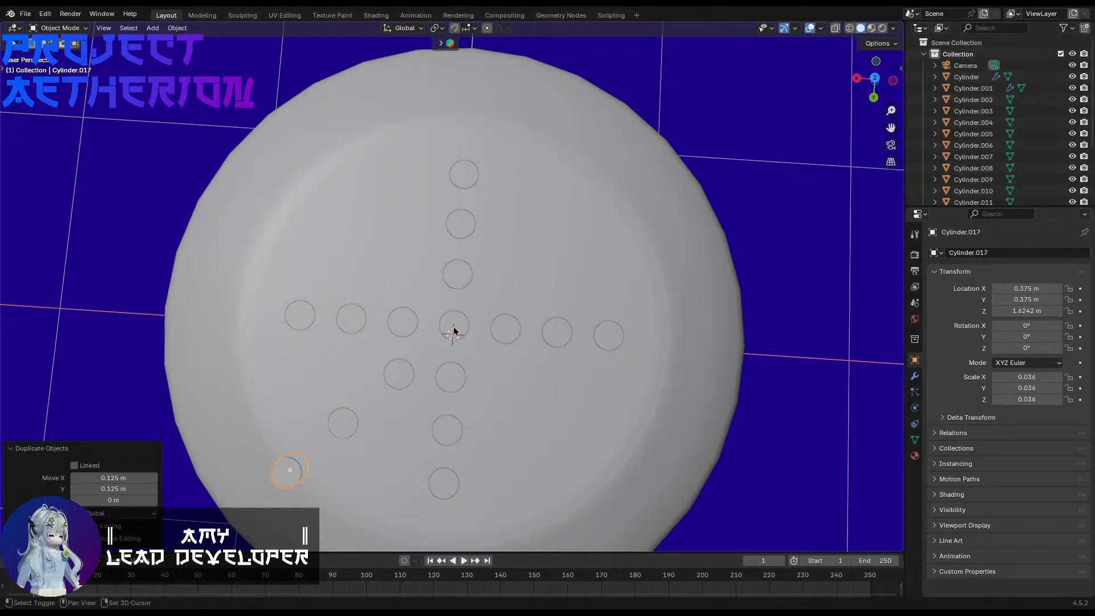
middle_drag(405, 349, 504, 342)
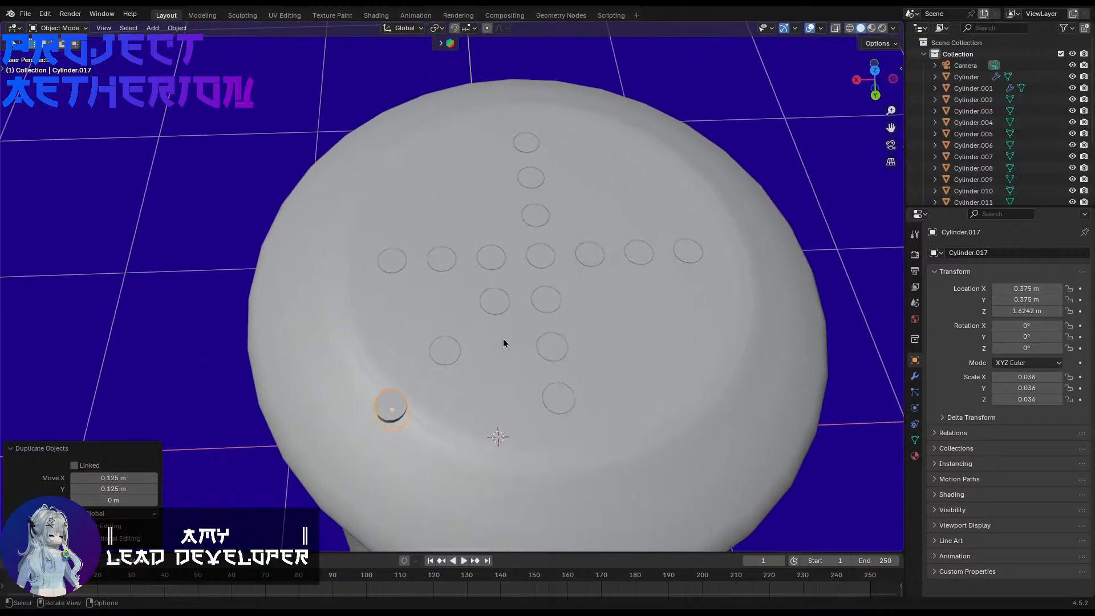
key(Delete)
Step: Duplicate the central small cylinder by 0.125 m along X and -0.125 m along Y, and repeat once for a second diagonal copy
middle_drag(495, 397, 525, 409)
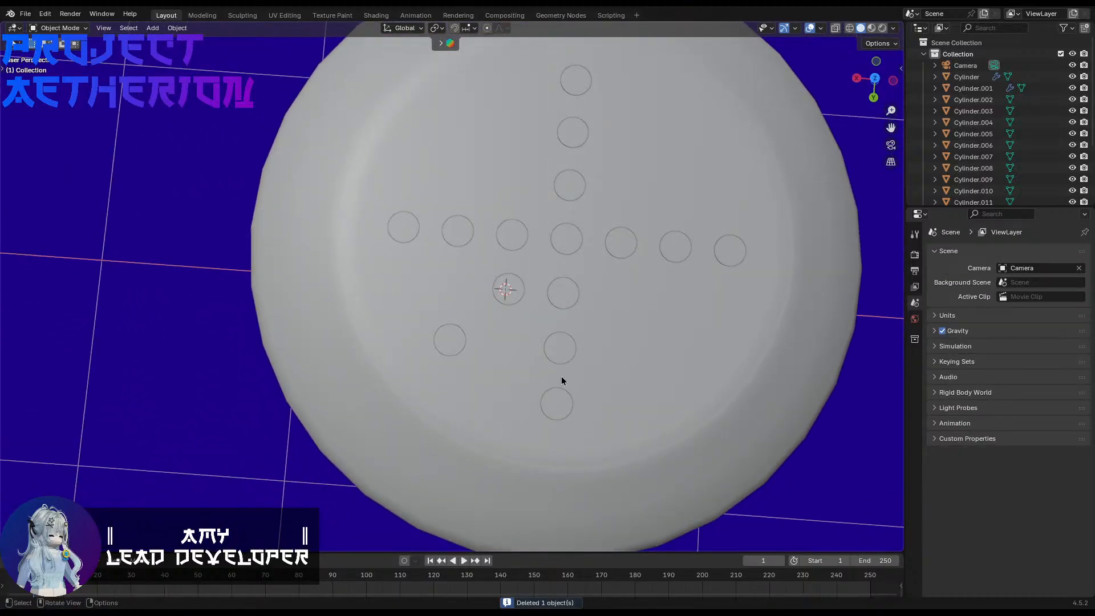
shift+middle_drag(564, 352, 515, 381)
click(493, 299)
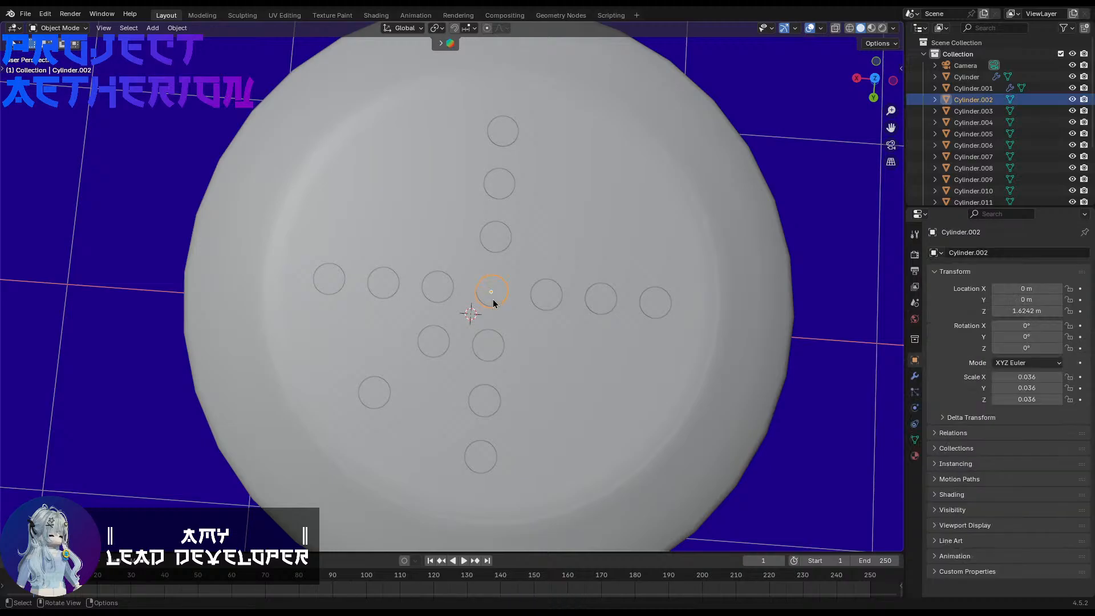
key(shift+d)
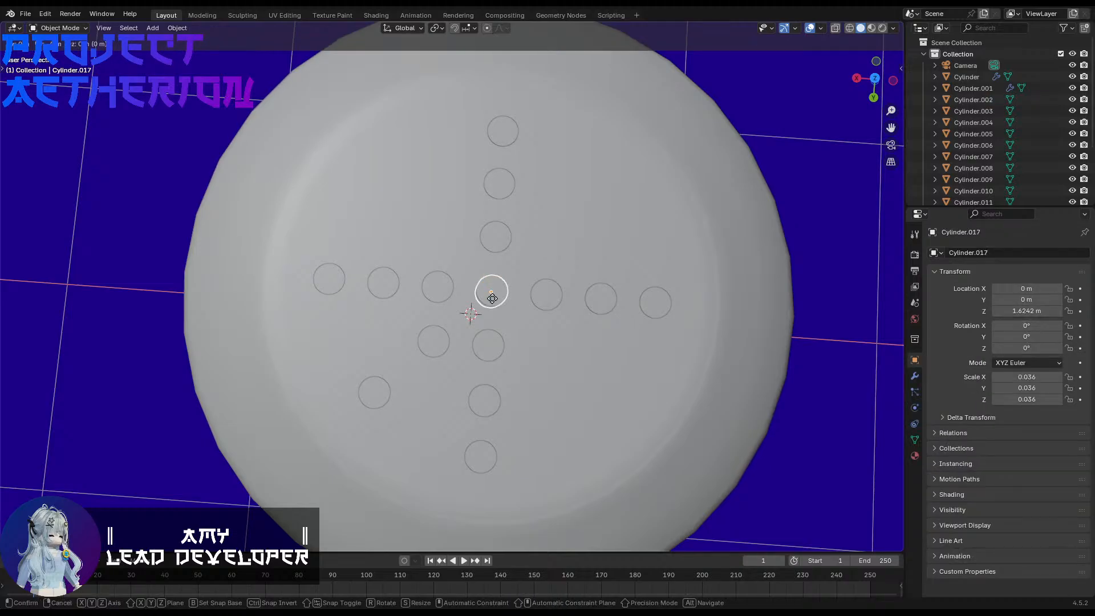
text(0.125)
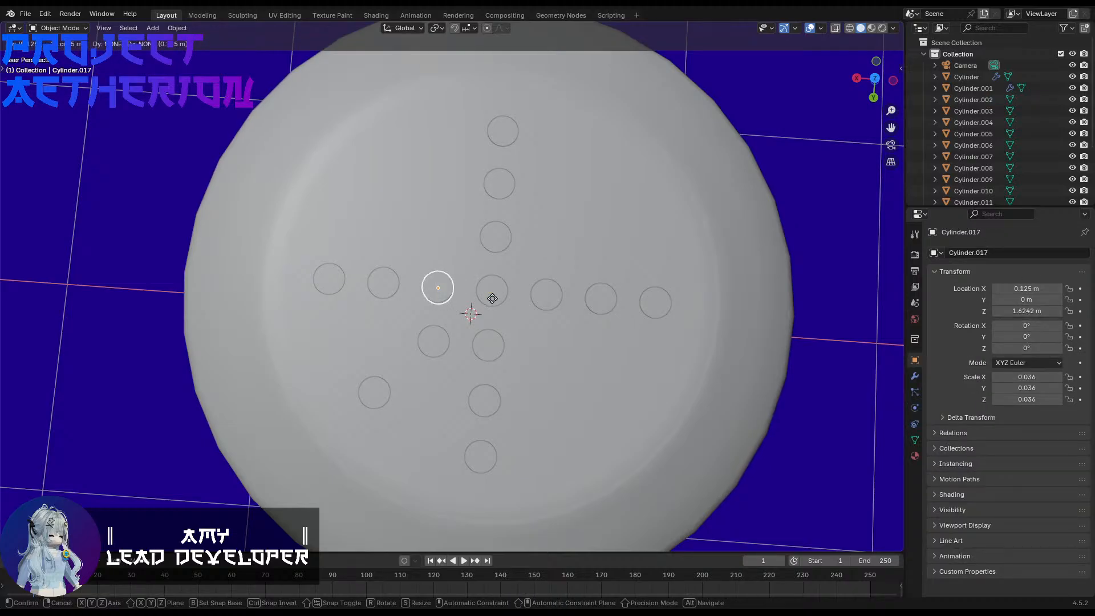
key(Tab)
text(0.125)
key(minus)
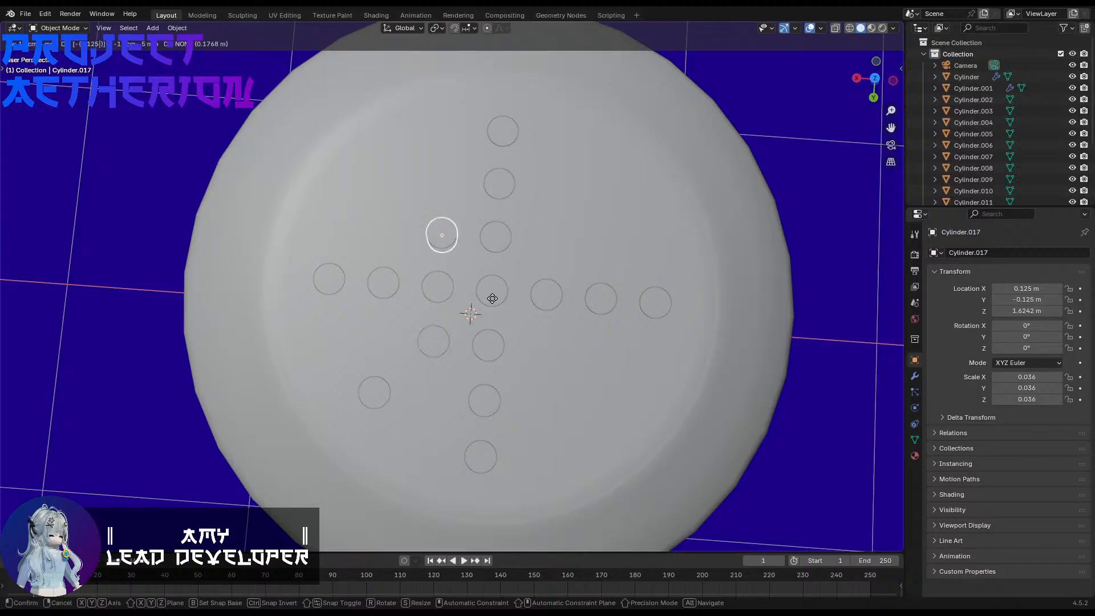
key(Return)
key(shift+r)
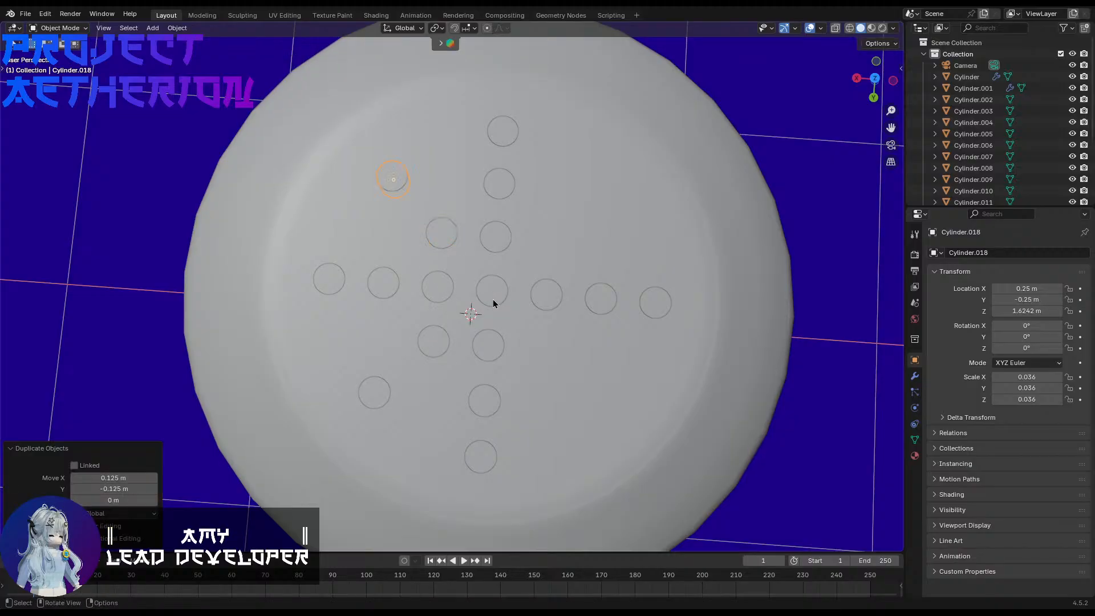
Step: Duplicate the central small cylinder diagonally by -0.125 m along both X and Y
click(493, 298)
key(shift+d)
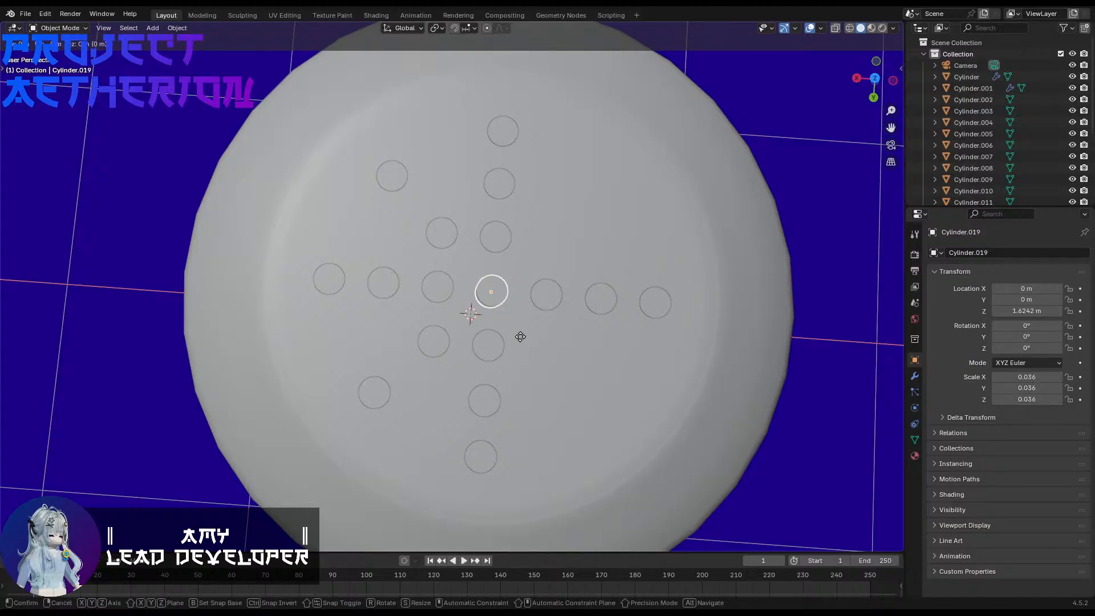
text(-0.125)
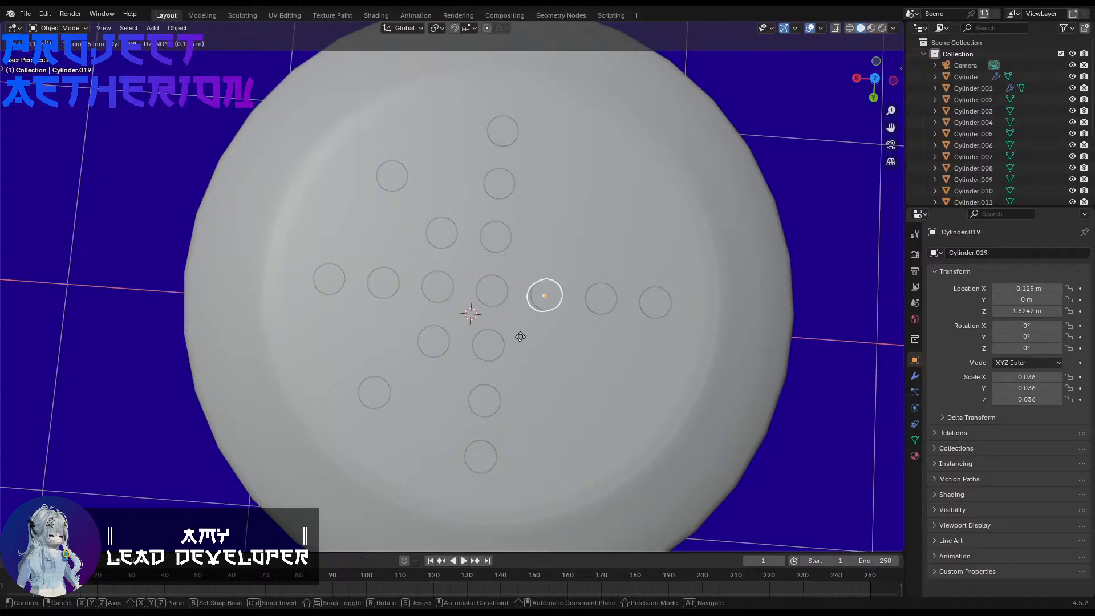
key(Tab)
text(0.125)
key(Return)
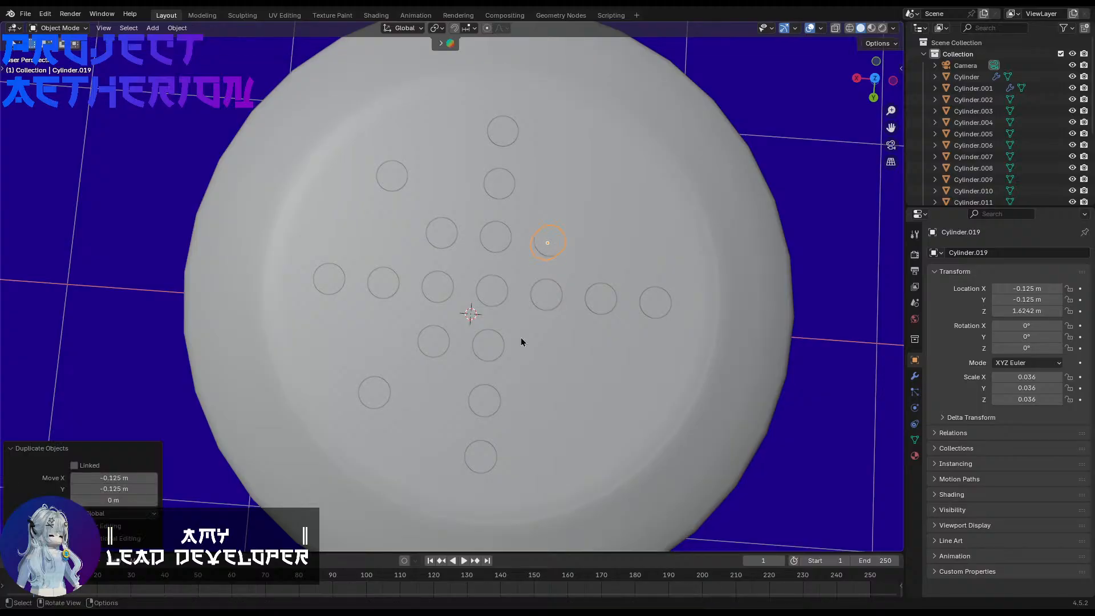
Step: Repeat the negative X and Y duplication twice and delete the outermost copy, leaving two cylinders on that diagonal
key(shift+r)
key(shift+r)
key(Delete)
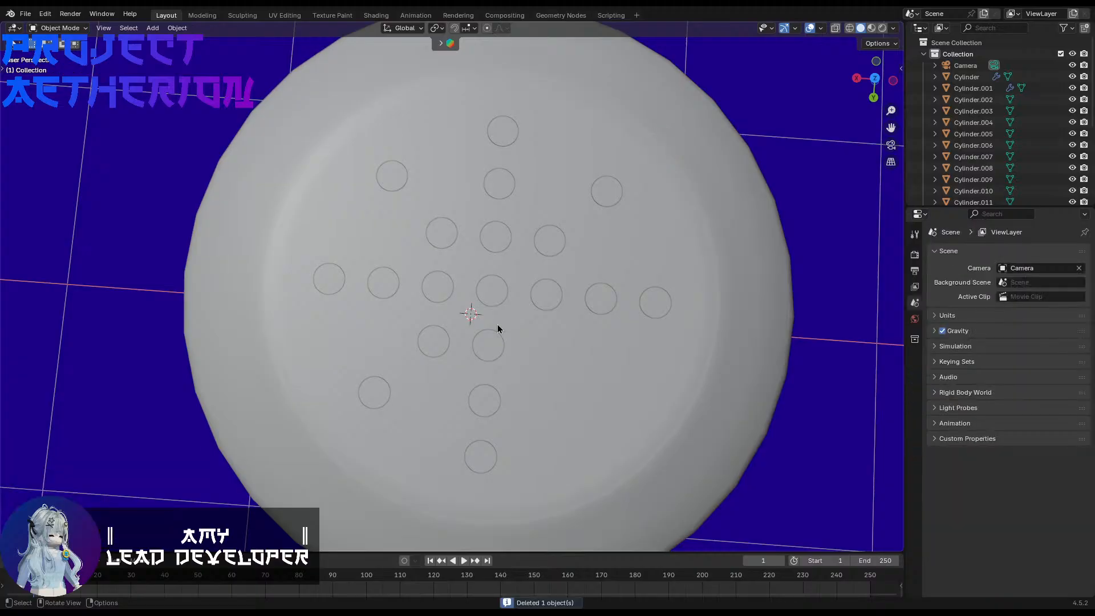
Step: Duplicate the central small cylinder by -0.125 m along X and 0.125 m along Y, and repeat once to fill the last diagonal
click(490, 292)
key(shift+d)
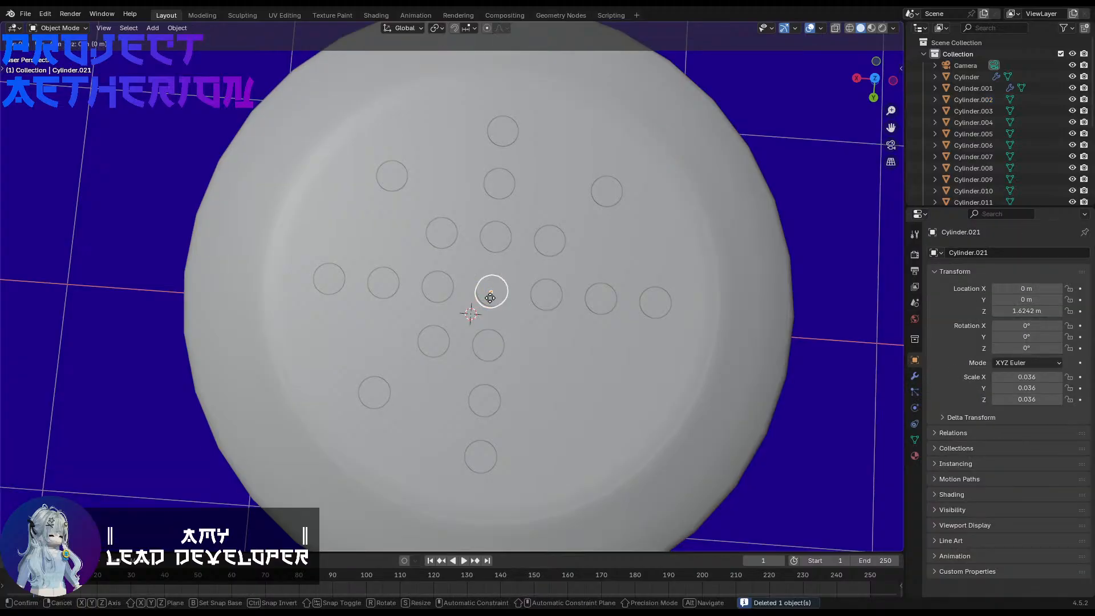
text(x-0.125)
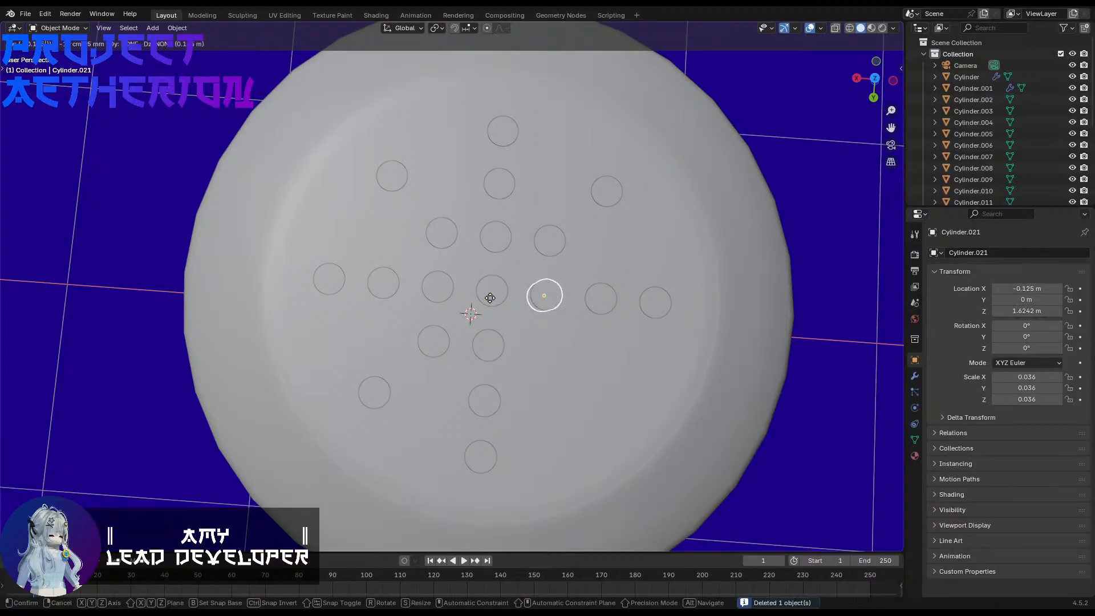
key(Tab)
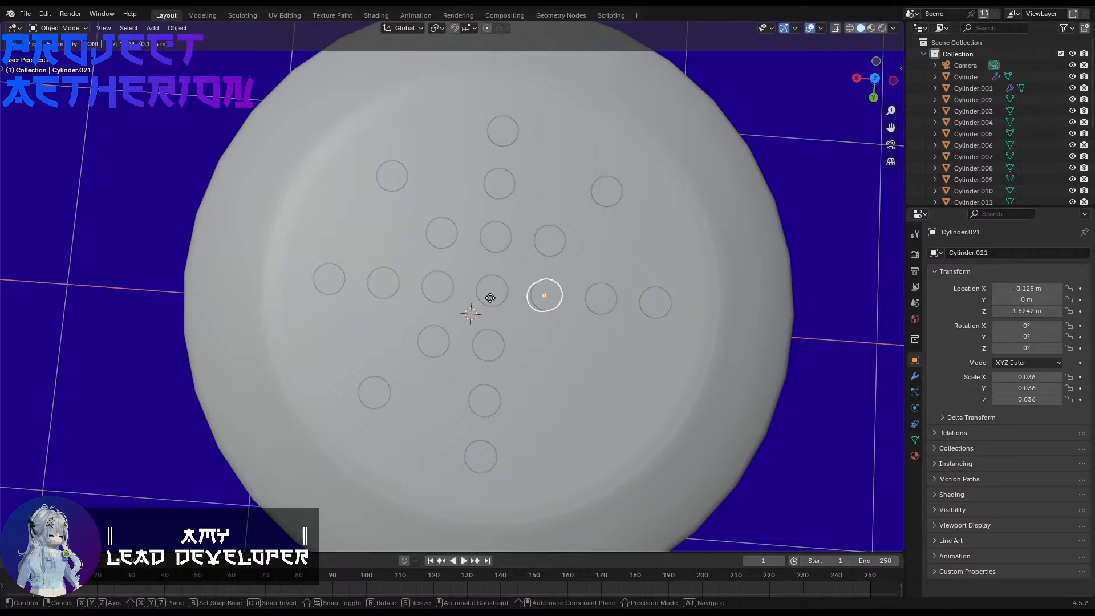
text(-0.125-)
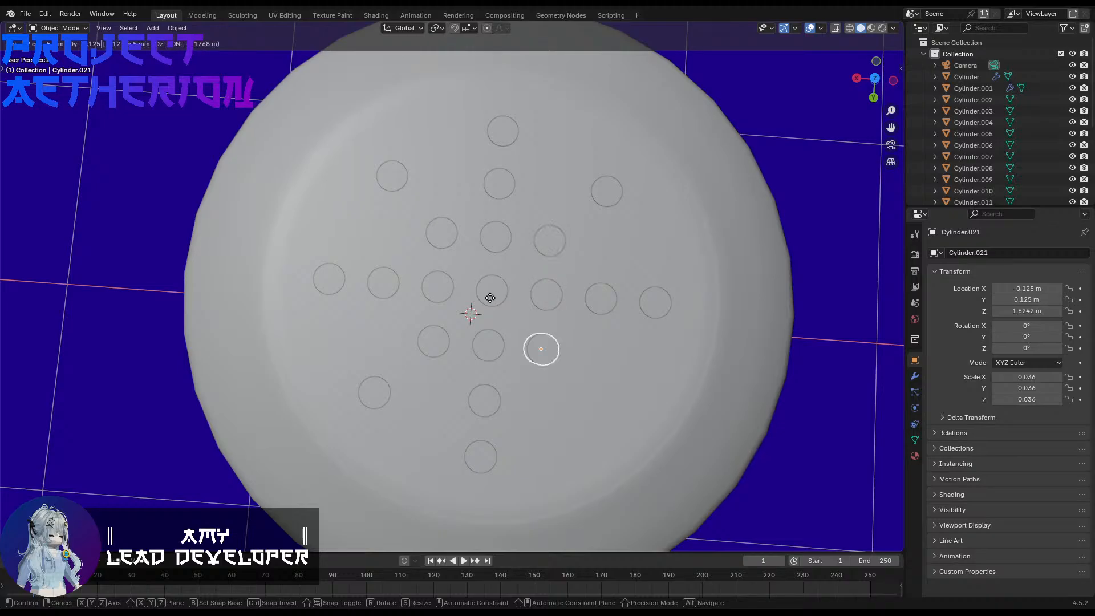
key(Return)
key(shift+r)
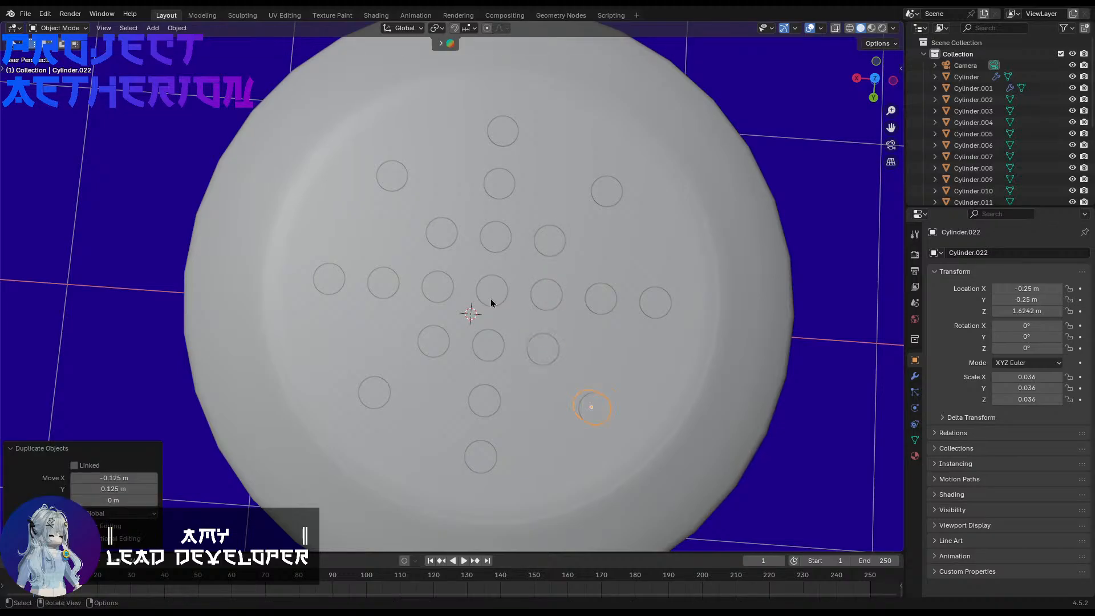
Step: Examine the pattern of small cylinders on the cap and the whole shaker from above and from the side
scroll(702, 340, down, 4)
scroll(702, 340, up, 3)
mouse_move(696, 337)
middle_down()
mouse_move(659, 311)
mouse_move(719, 238)
mouse_move(683, 324)
middle_up()
scroll(683, 324, down, 3)
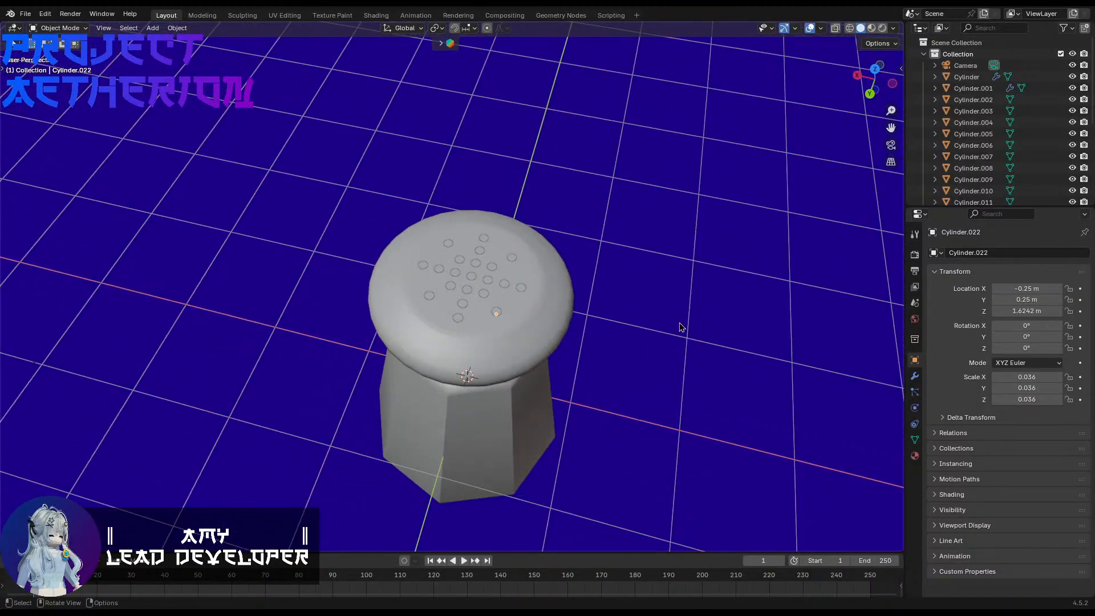
scroll(456, 301, down, 4)
middle_drag(399, 301, 431, 228)
scroll(439, 330, up, 3)
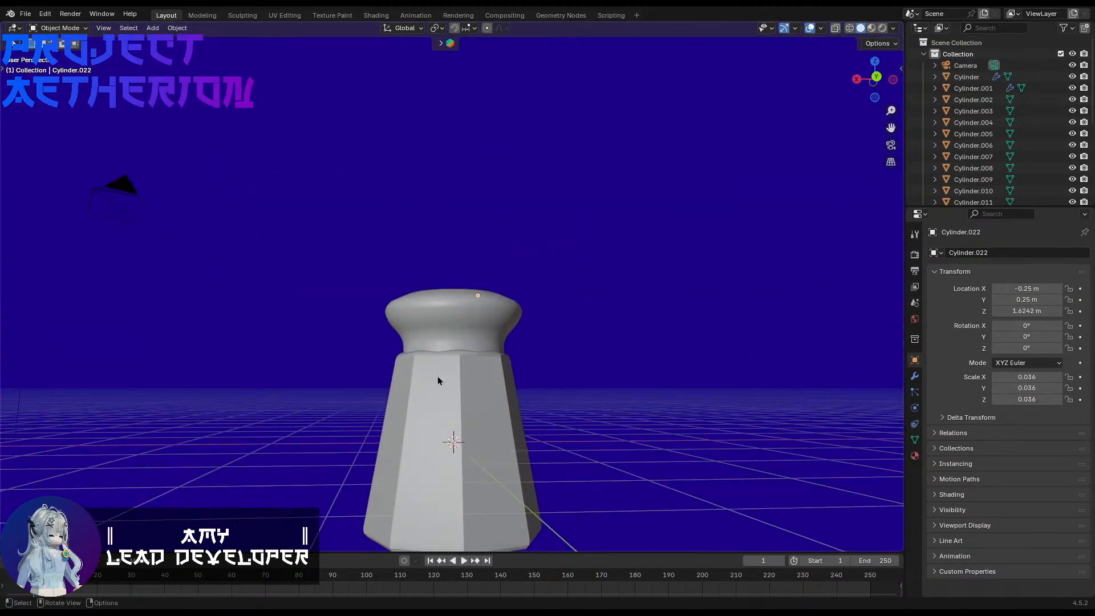
Step: Open the shaker's octagonal body for mesh editing, with the edges around its base in close view
click(439, 377)
mouse_move(462, 387)
middle_down()
mouse_move(451, 446)
mouse_move(448, 377)
middle_up()
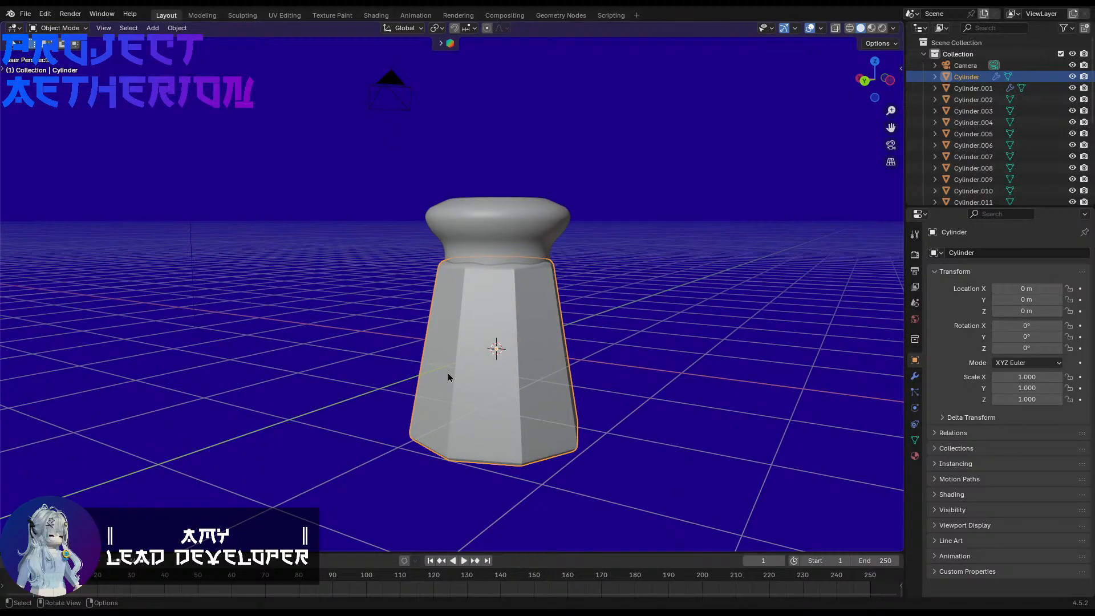
scroll(528, 409, up, 2)
shift+middle_drag(527, 476, 540, 389)
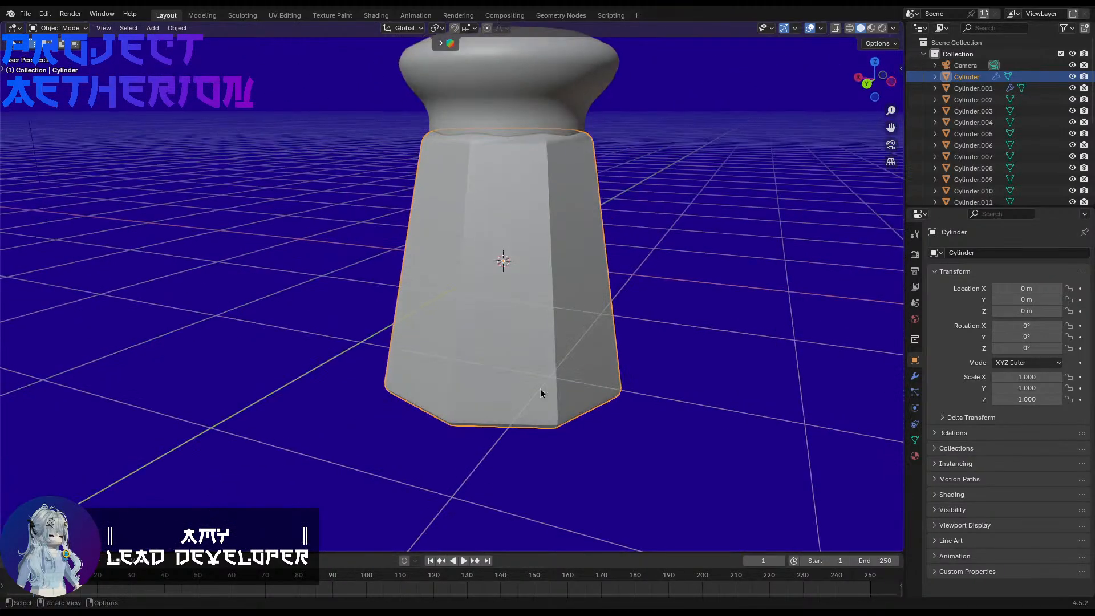
shift+middle_drag(537, 245, 501, 330)
shift+middle_drag(502, 331, 495, 260)
scroll(494, 268, up, 1)
key(Tab)
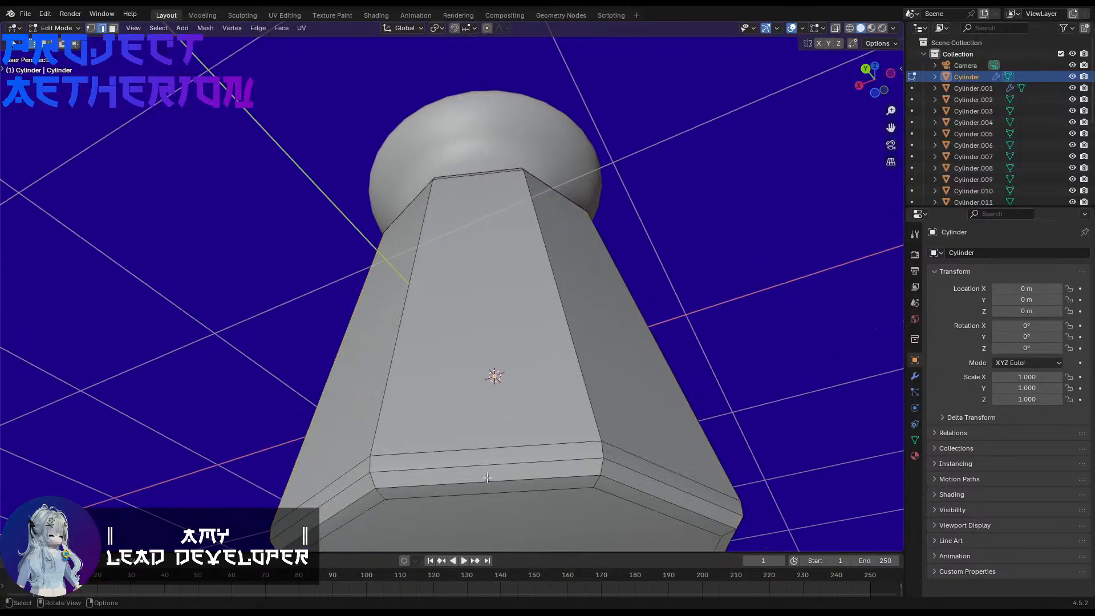
shift+middle_drag(488, 478, 496, 410)
scroll(496, 416, up, 1)
Step: Try to bevel the four horizontal edges at the base of a single side face of the body
click(471, 450)
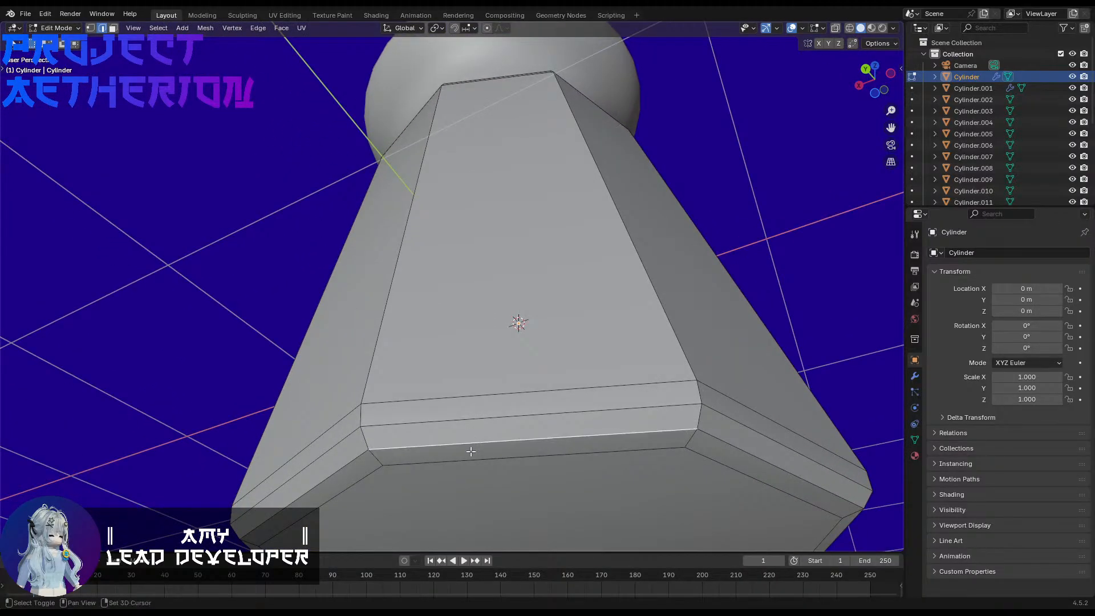
shift+click(470, 452)
shift+click(458, 430)
shift+click(457, 429)
key(ctrl+b)
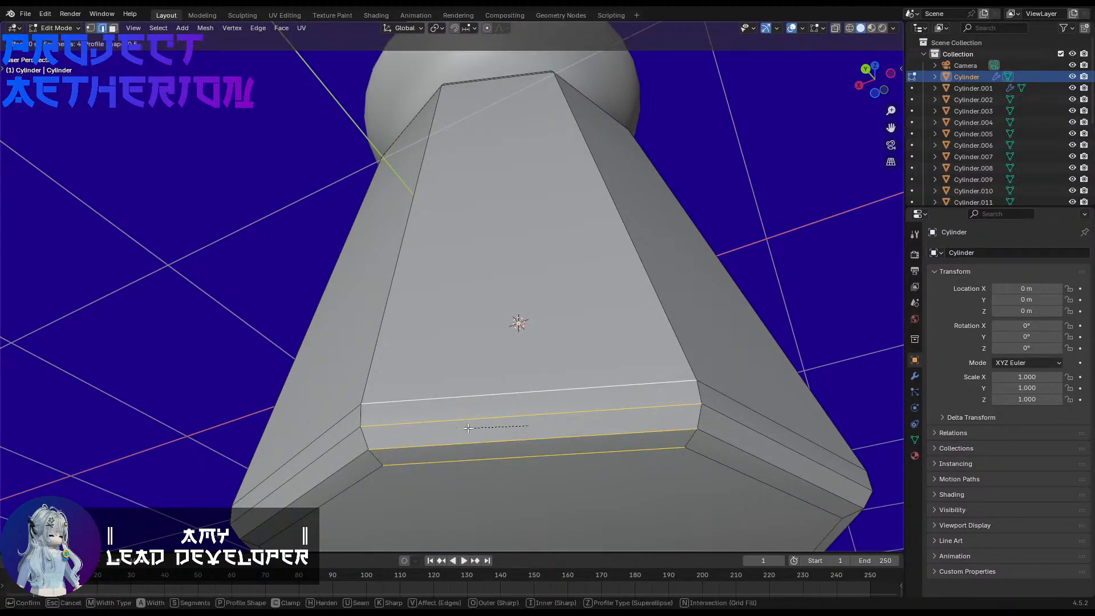
click(470, 428)
key(ctrl+z)
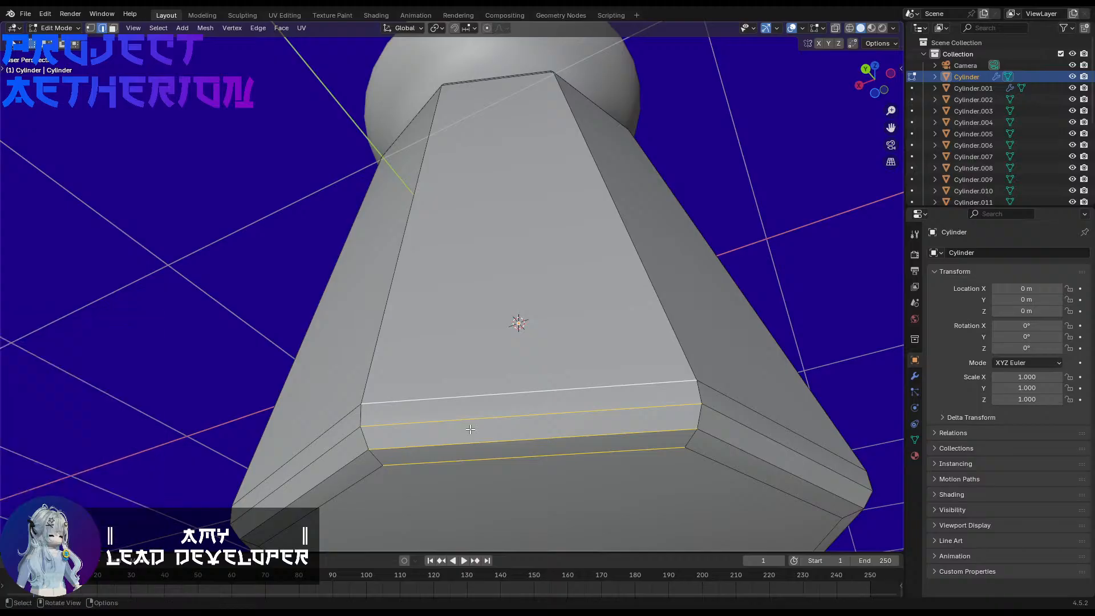
Step: Bevel the four edge loops around the body's base with 4 segments, and finish editing the mesh
alt+click(430, 425)
alt+shift+click(442, 400)
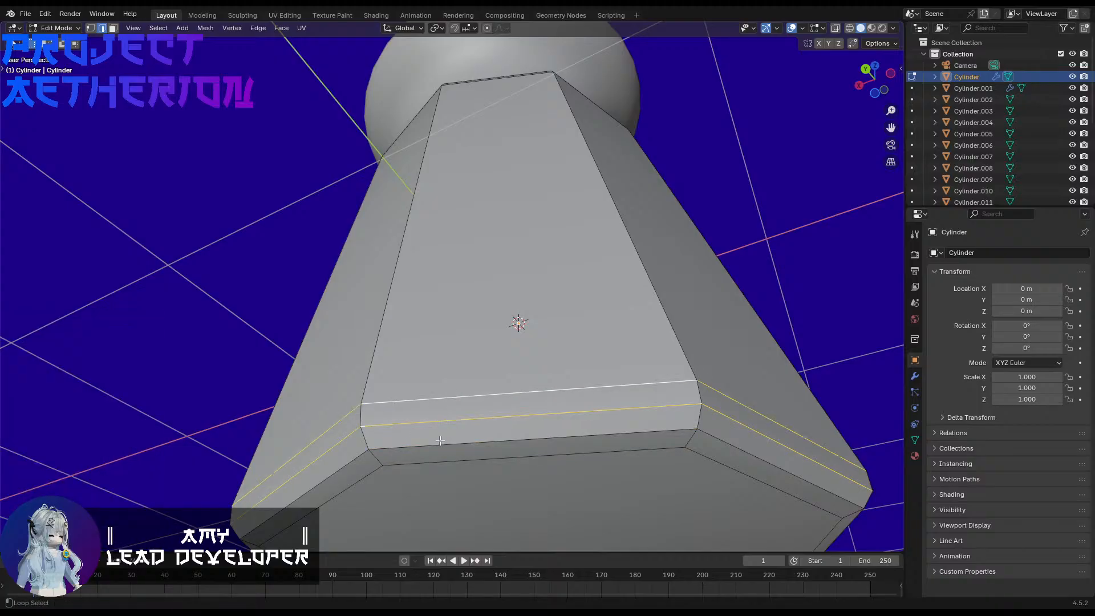
alt+shift+click(443, 446)
alt+shift+click(445, 456)
key(ctrl+b)
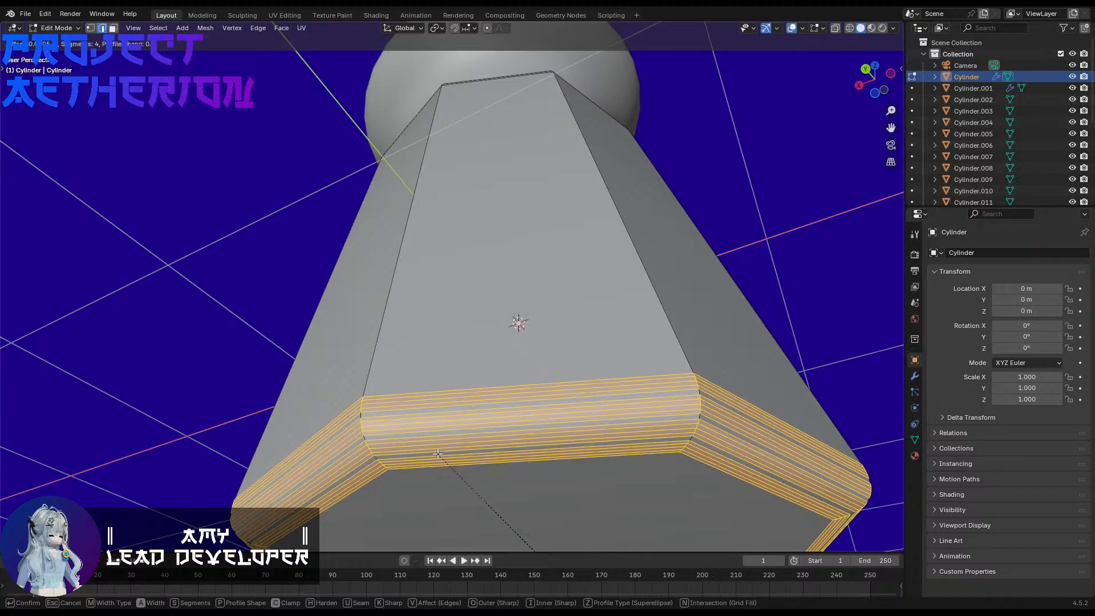
click(443, 453)
click(176, 330)
key(Tab)
Step: Shade the shaker's body smooth and apply its object transforms
middle_drag(244, 289, 422, 382)
right_click(421, 382)
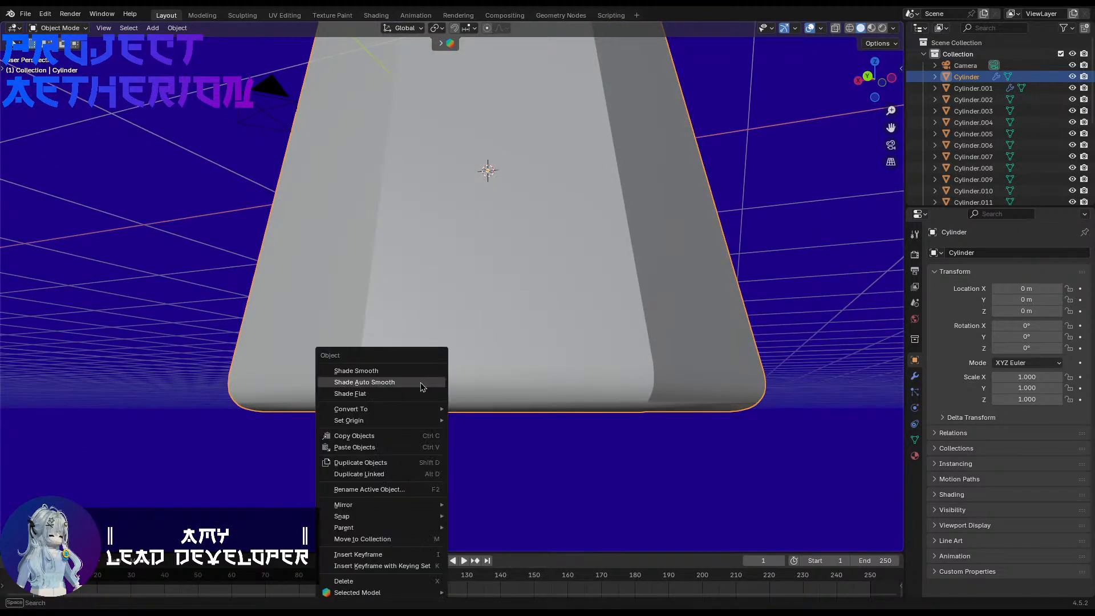
click(412, 372)
middle_drag(498, 397, 511, 308)
key(ctrl+a)
click(570, 375)
Step: Shade the shaker's cap smooth and apply its location, rotation and scale
click(470, 193)
right_click(470, 193)
click(480, 198)
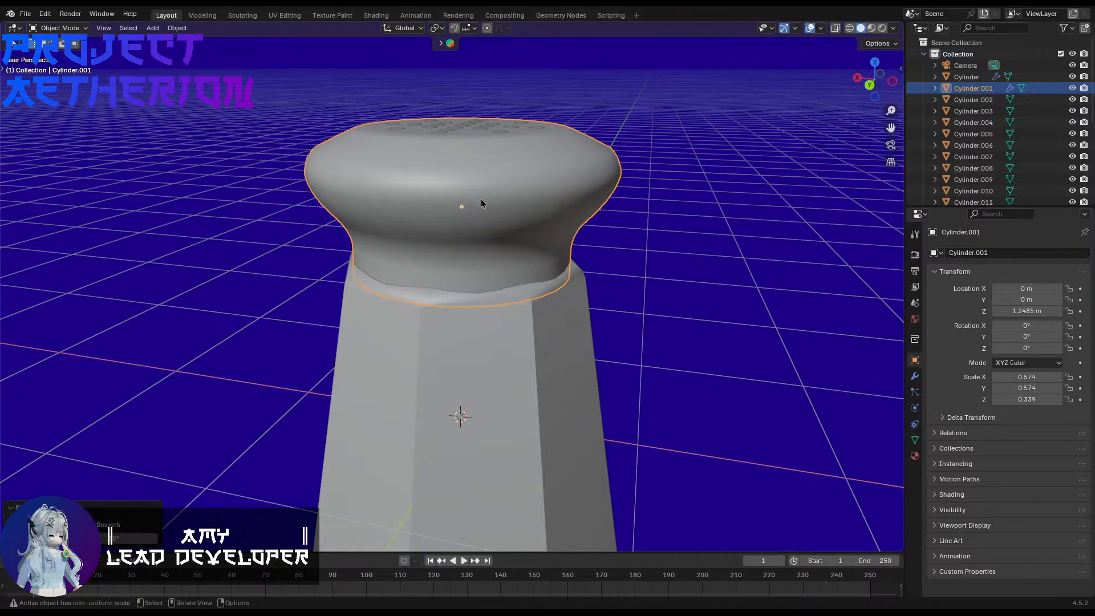
key(ctrl+a)
click(559, 215)
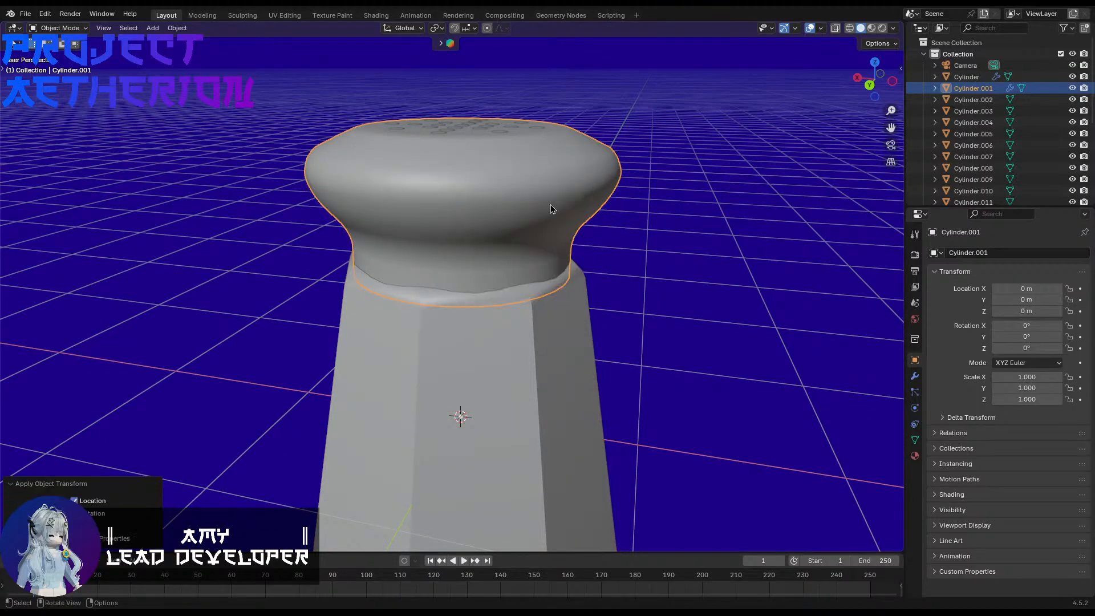
Step: Examine the whole shaker and the hole pattern on its cap with all objects selected
middle_drag(560, 214, 654, 236)
scroll(401, 191, down, 4)
key(a)
scroll(650, 514, down, 5)
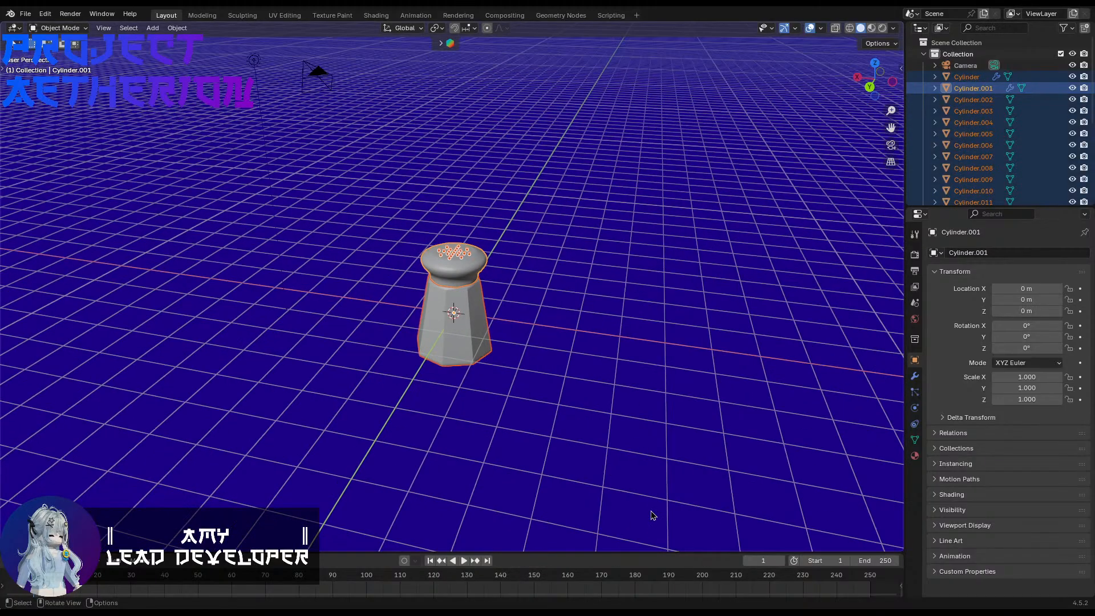
scroll(644, 505, up, 8)
middle_drag(645, 505, 656, 545)
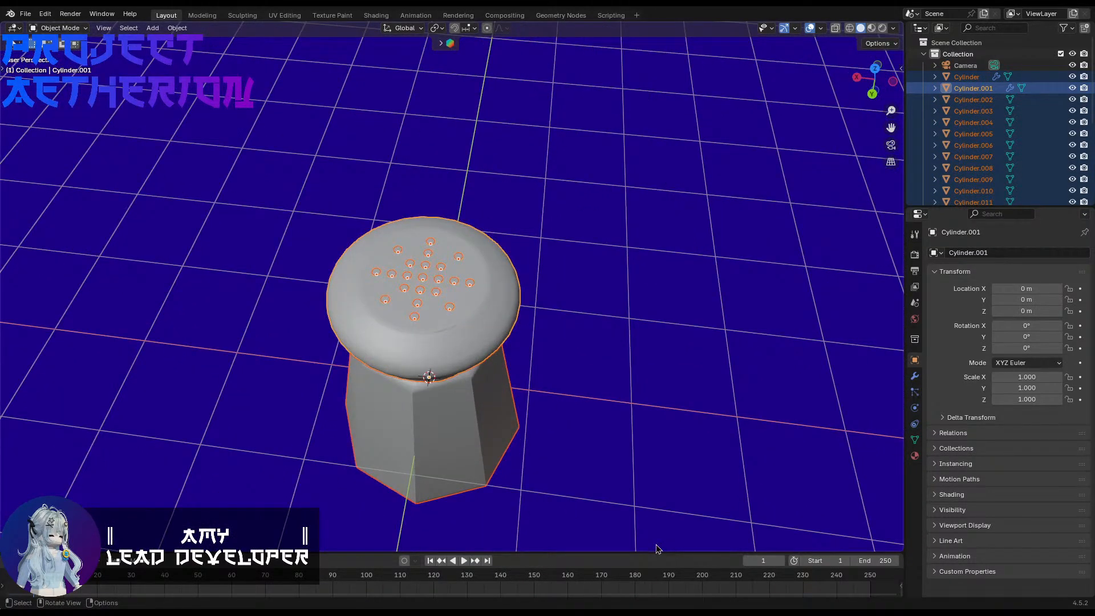
scroll(656, 546, down, 6)
scroll(655, 544, down, 1)
key(a)
Step: Delete the scene's light and camera
click(311, 214)
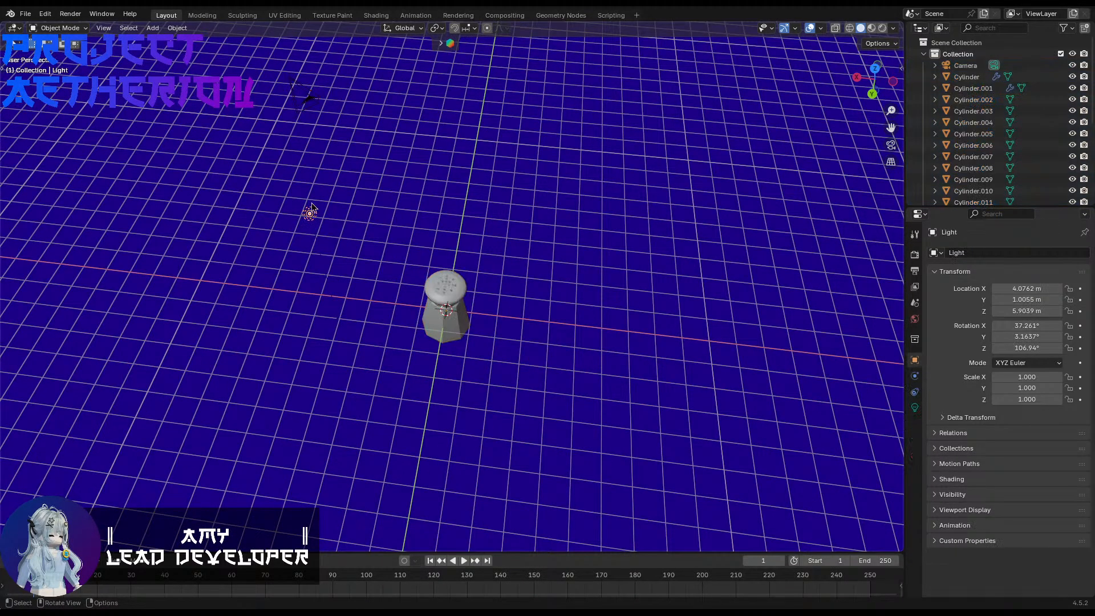
key(Delete)
click(303, 93)
key(Delete)
Step: Select all the shaker's parts and export them as the FBX file shaker.fbx
key(a)
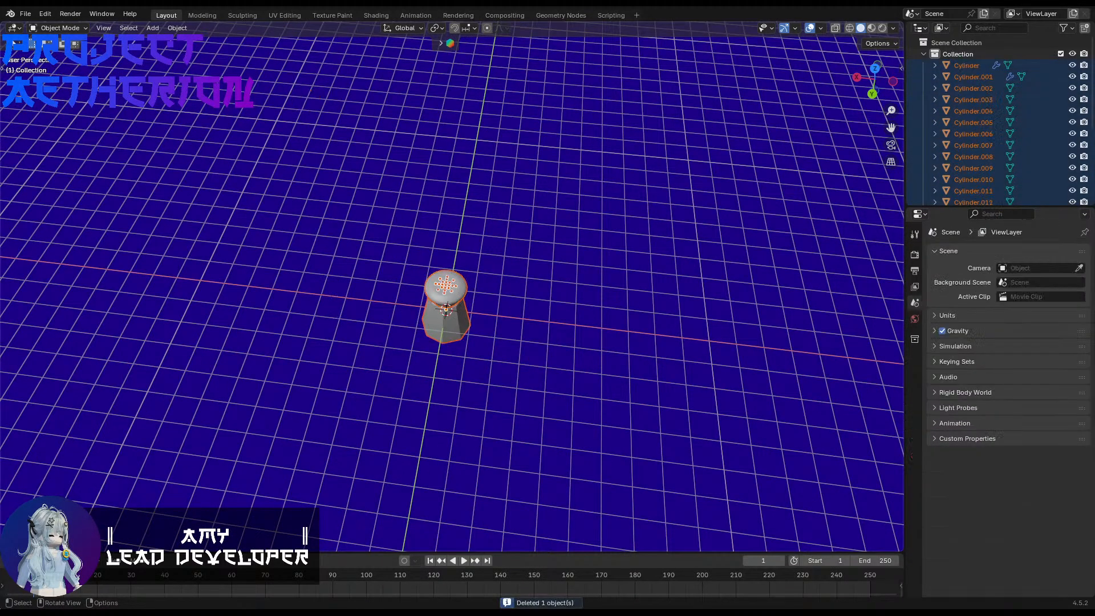
click(25, 13)
mouse_move(77, 188)
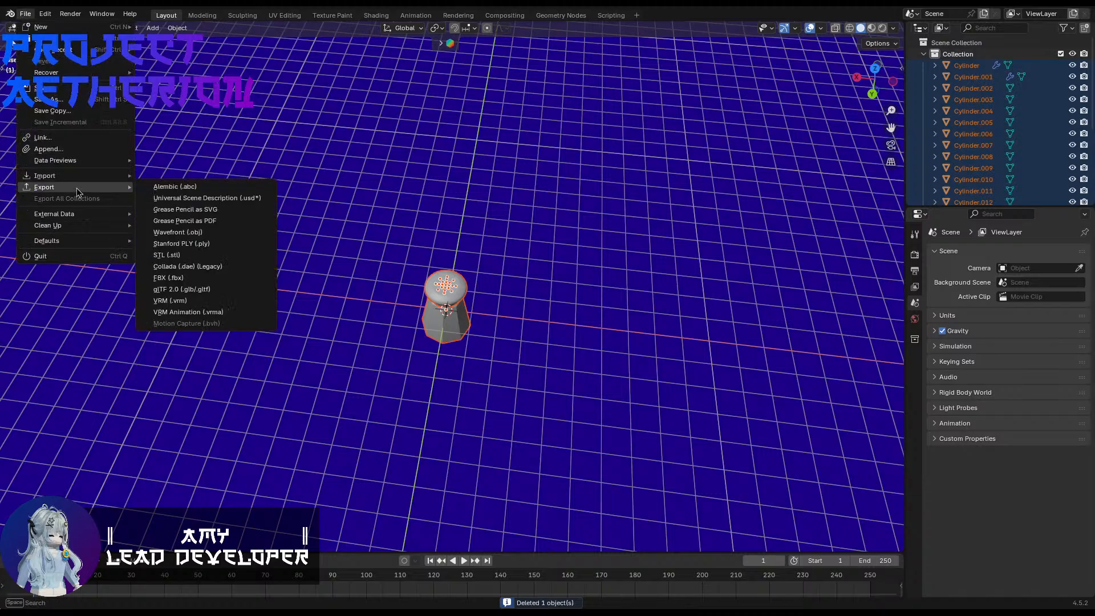
click(186, 278)
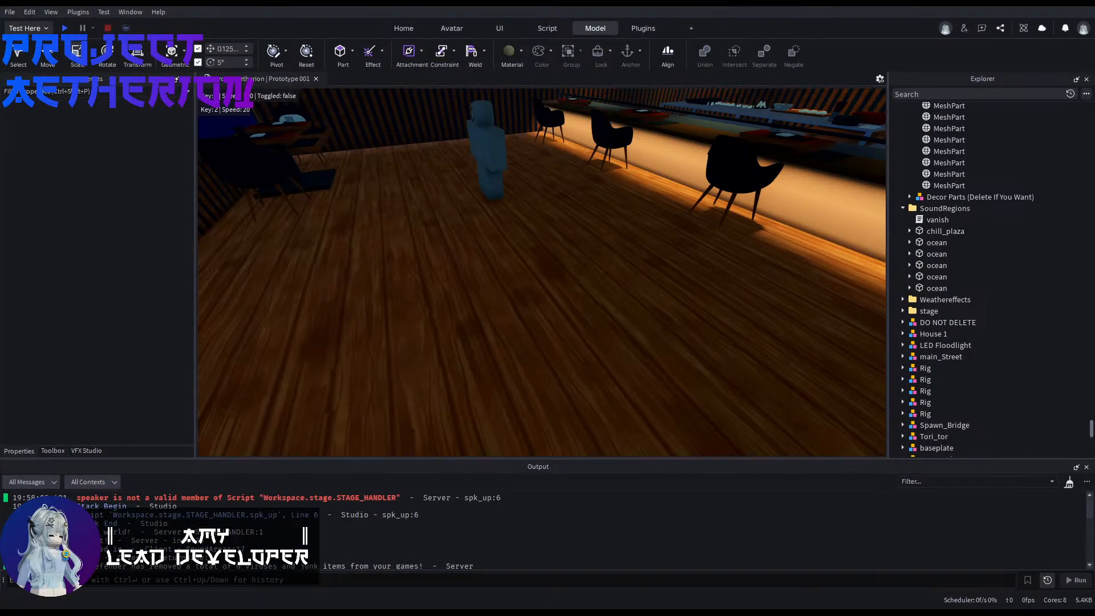
Step: Switch to Roblox Studio and import shaker.fbx with the Studio Default preset
right_drag(798, 320, 409, 69)
key(w)
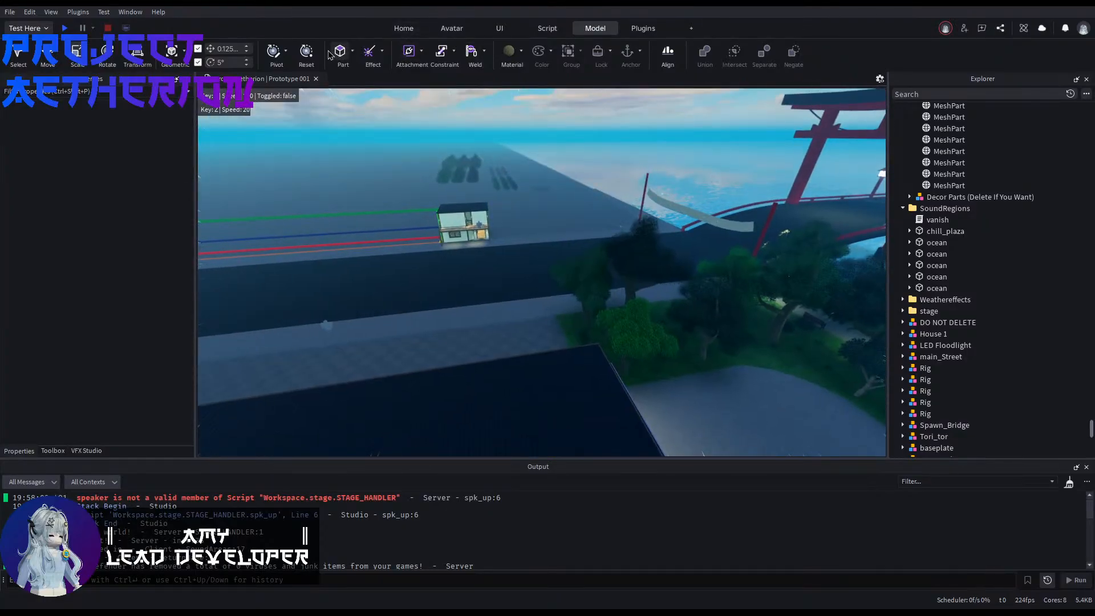
click(404, 28)
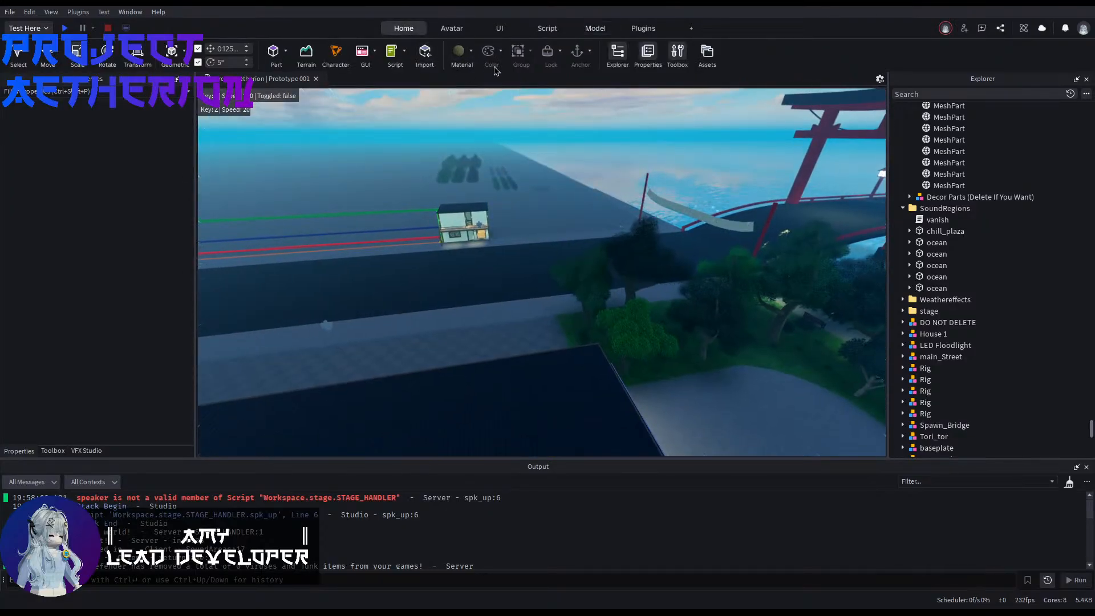
click(424, 52)
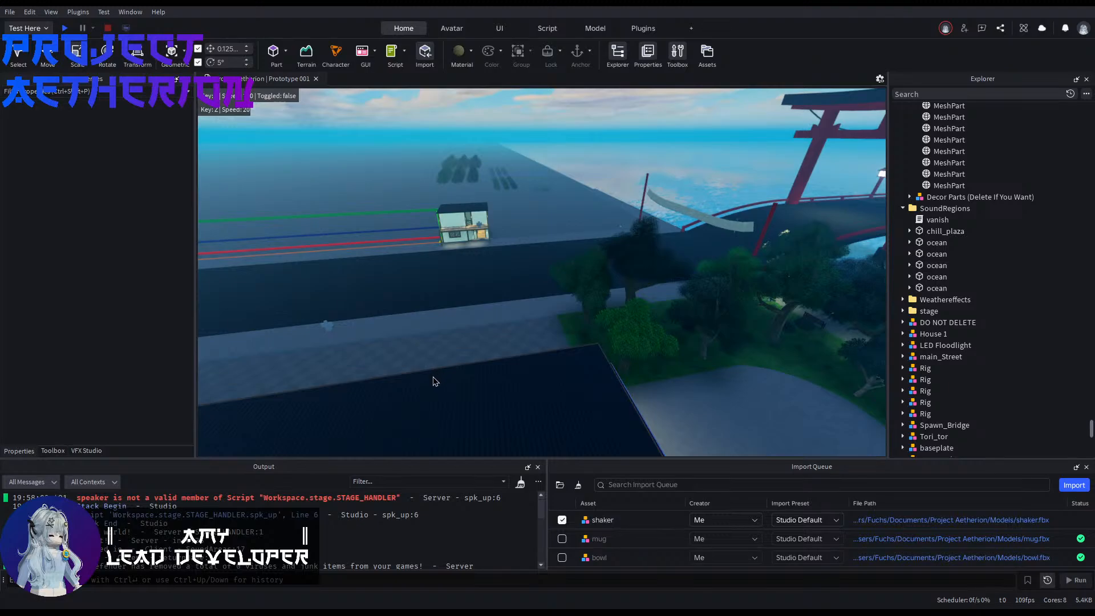
click(711, 498)
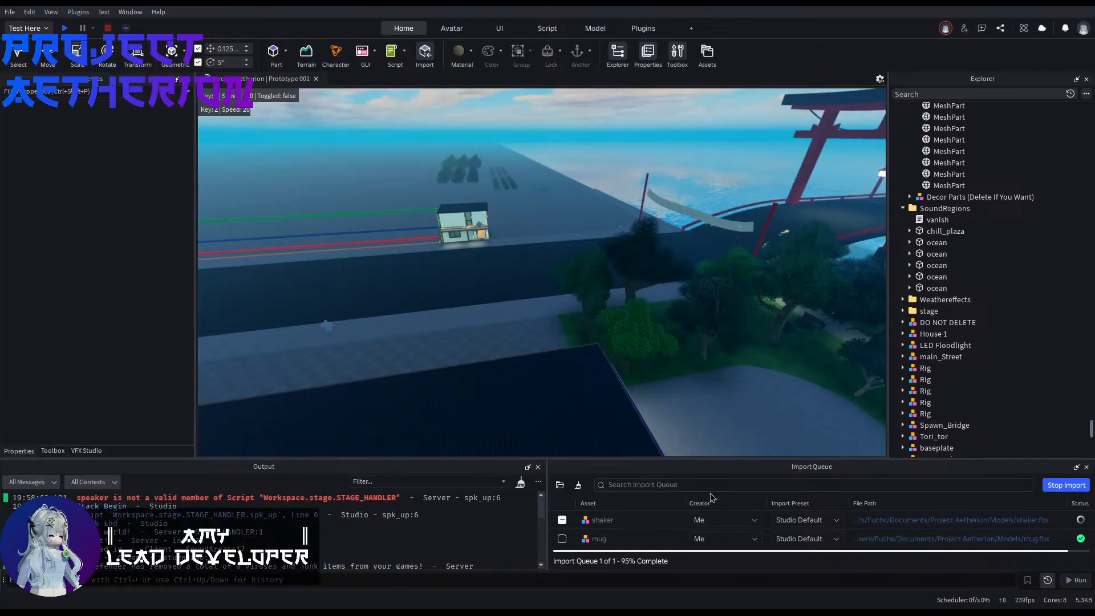
Step: Find the imported shaker model in the scene and delete it
right_drag(670, 106, 668, 111)
key(w)
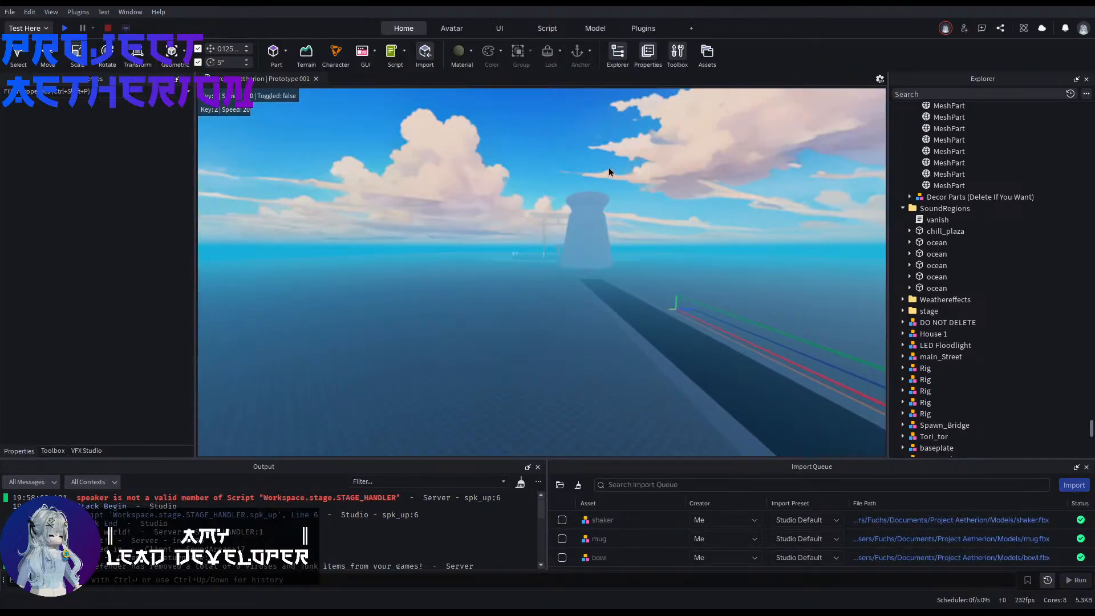
click(587, 229)
key(Delete)
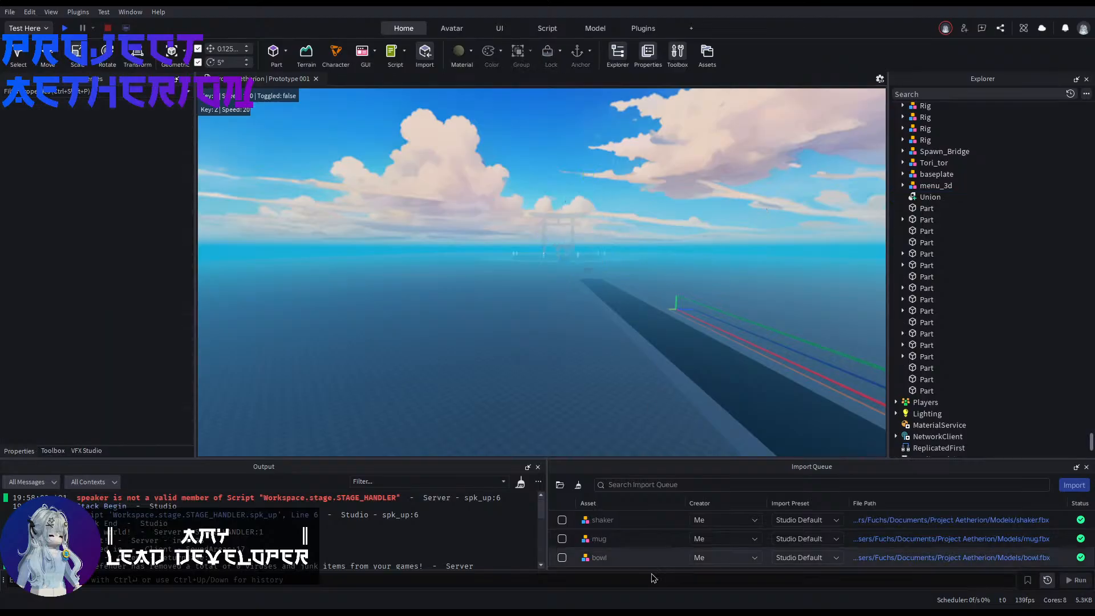
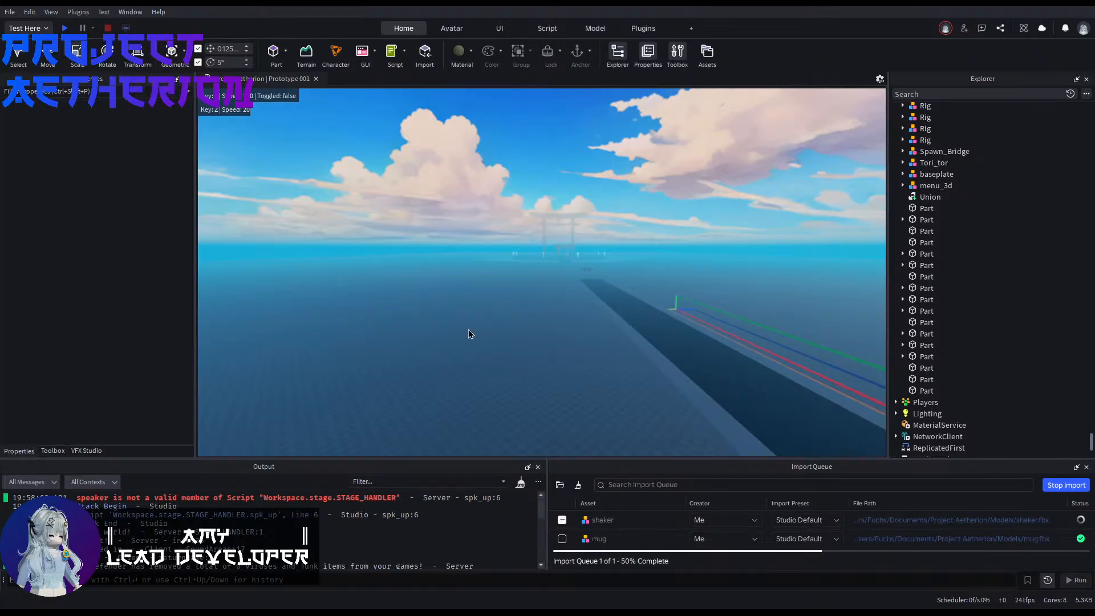
Step: Move the newly imported shaker from its import spot over the water to the plaza outside the shops
key(s)
right_drag(467, 330, 479, 353)
key(s)
key(e)
key(w)
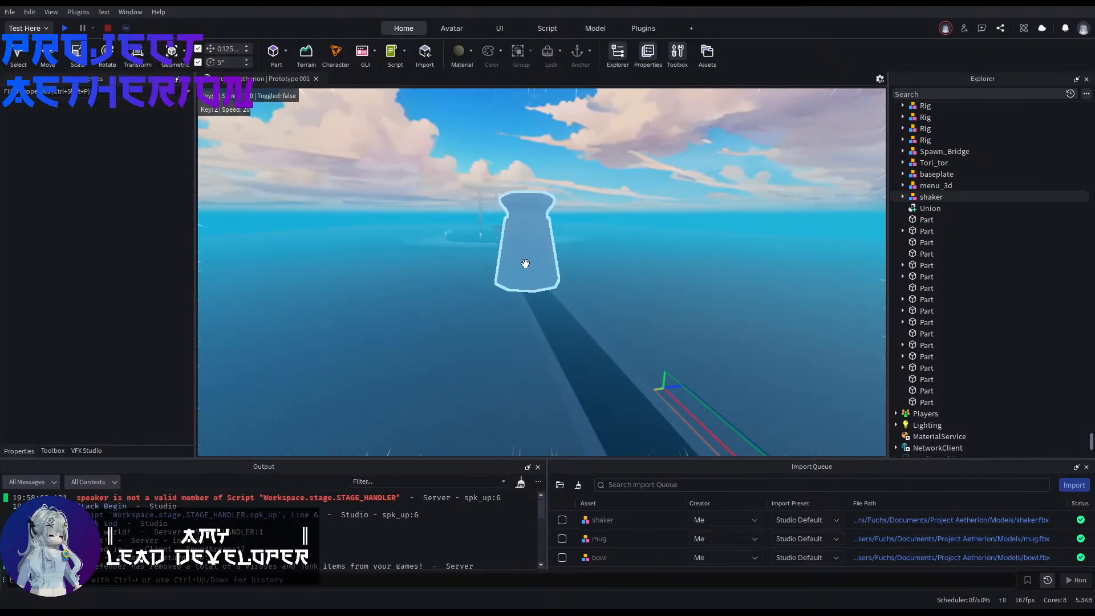
drag(526, 263, 506, 262)
right_drag(506, 263, 449, 247)
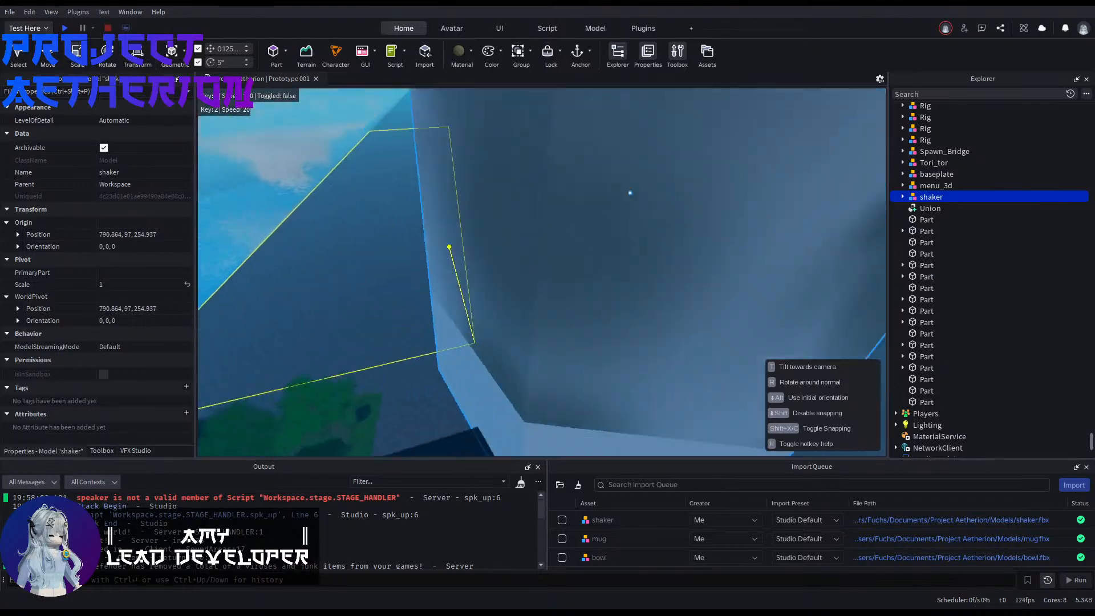
drag(450, 247, 466, 259)
right_drag(449, 247, 521, 262)
Step: Scale the shaker down to about 0.071 and lower it towards the plaza ground
drag(529, 219, 532, 410)
right_drag(531, 411, 538, 412)
drag(541, 284, 545, 409)
right_drag(546, 409, 553, 361)
key(ctrl+2)
drag(549, 353, 547, 367)
right_drag(545, 367, 548, 368)
drag(547, 367, 547, 349)
right_drag(548, 350, 613, 244)
key(d)
key(w)
key(q)
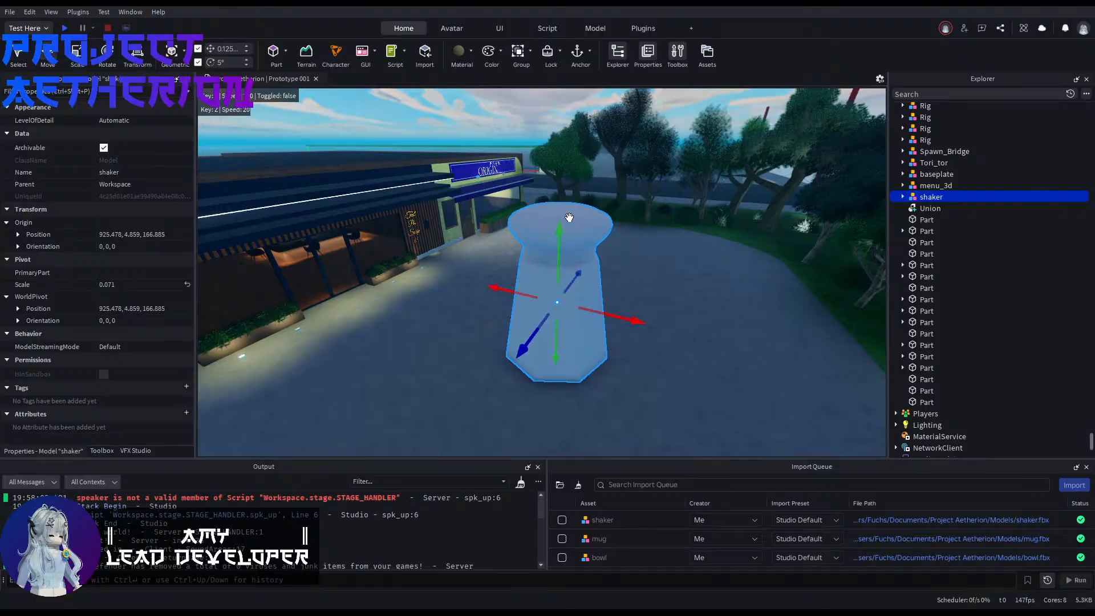
Step: Shrink the shaker further to a scale of about 0.015 and set it down on the plaza ground
drag(560, 190, 558, 317)
right_drag(558, 317, 599, 411)
key(w)
key(e)
key(w)
right_drag(562, 365, 574, 331)
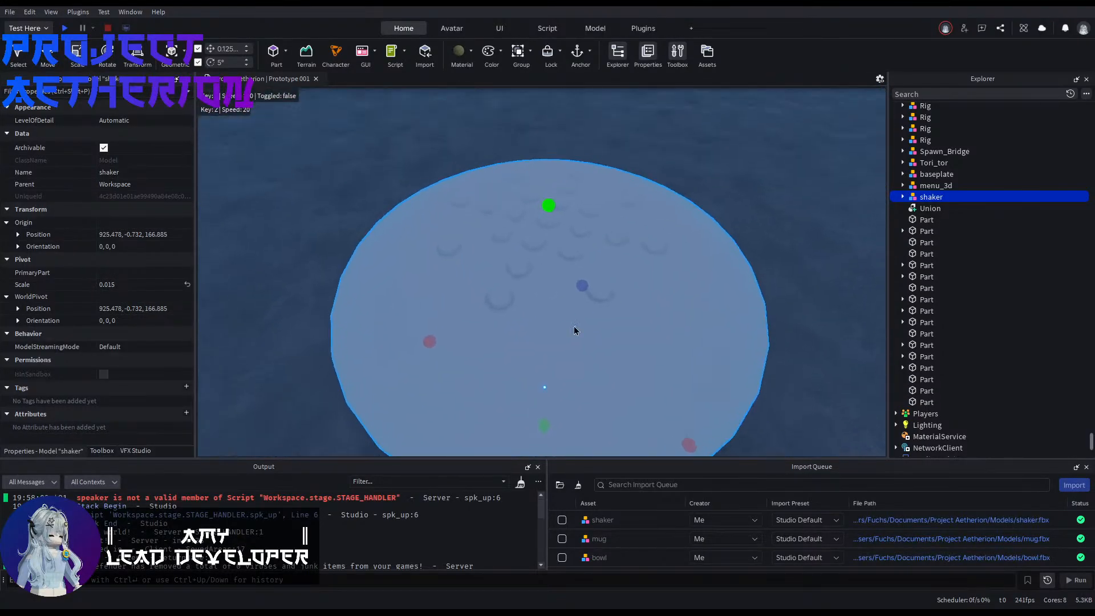
Step: Set the colour of the shaker's holes mesh, Cylinder.022, to 0,0,0
click(903, 196)
click(923, 223)
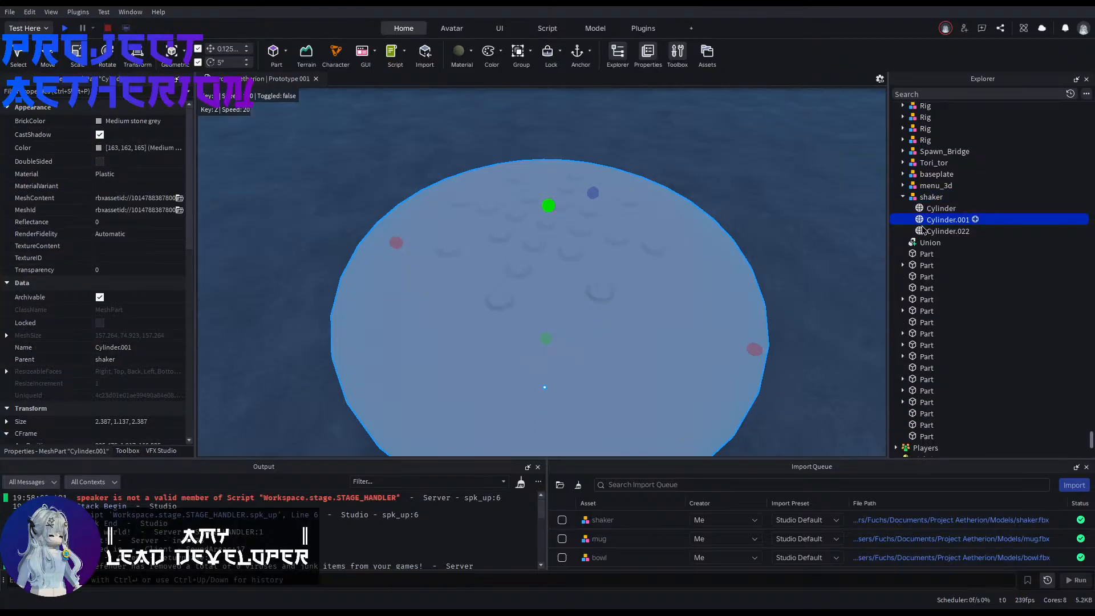
click(923, 231)
click(98, 121)
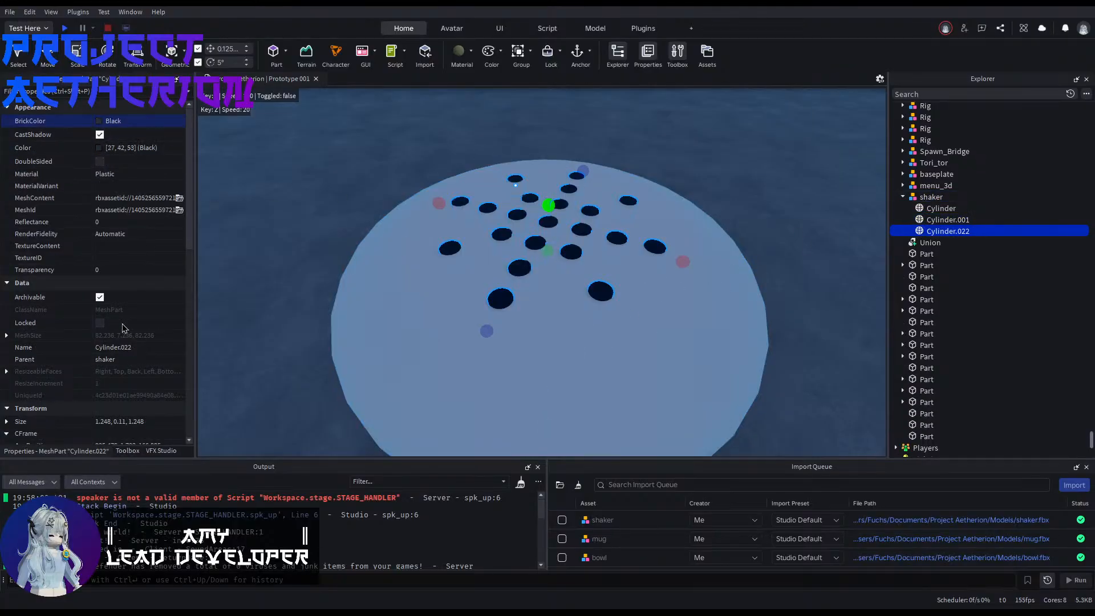
click(135, 149)
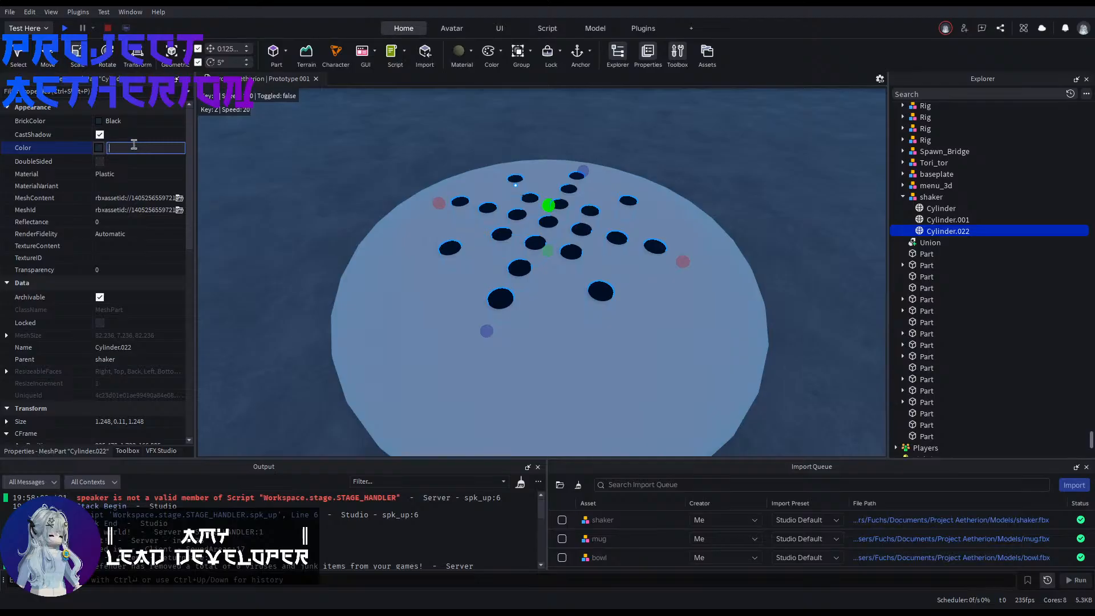
text(0,0,0)
key(Return)
click(360, 240)
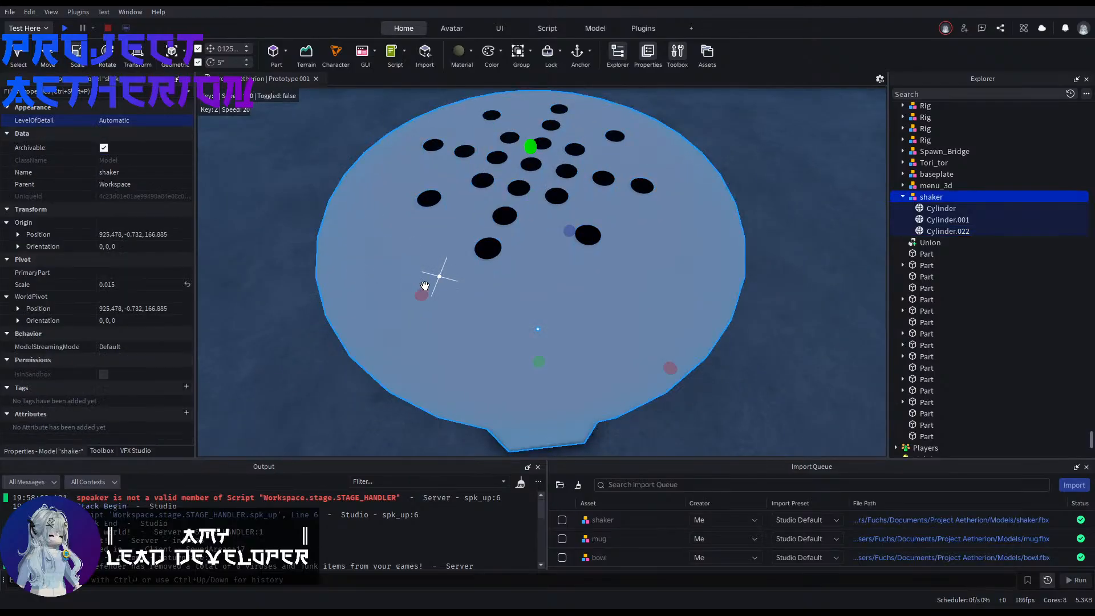
Step: Give the shaker's cap, Cylinder.001, the Metal material and a Mid gray colour
right_drag(426, 286, 468, 203)
key(q)
key(q)
key(q)
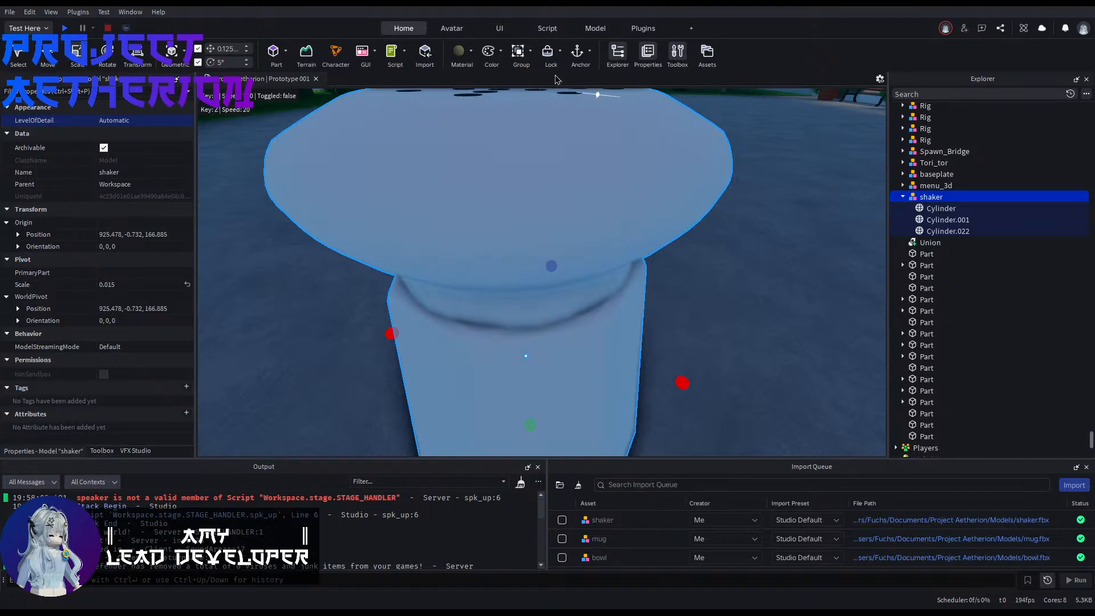
click(929, 210)
click(931, 221)
mouse_move(684, 251)
right_down()
mouse_move(683, 223)
mouse_move(682, 256)
right_up()
key(e)
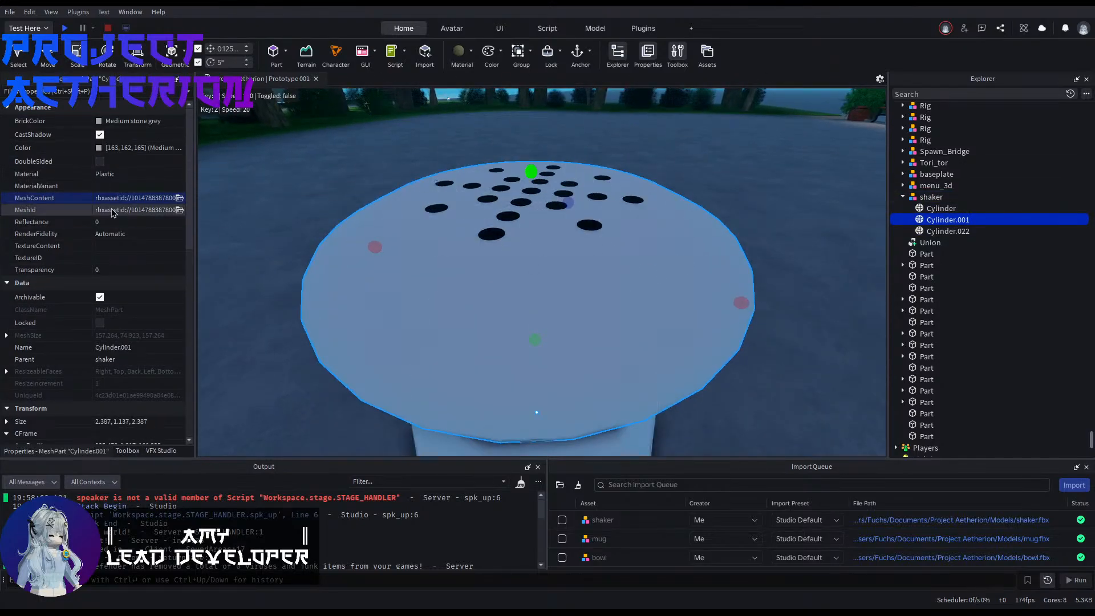
click(114, 176)
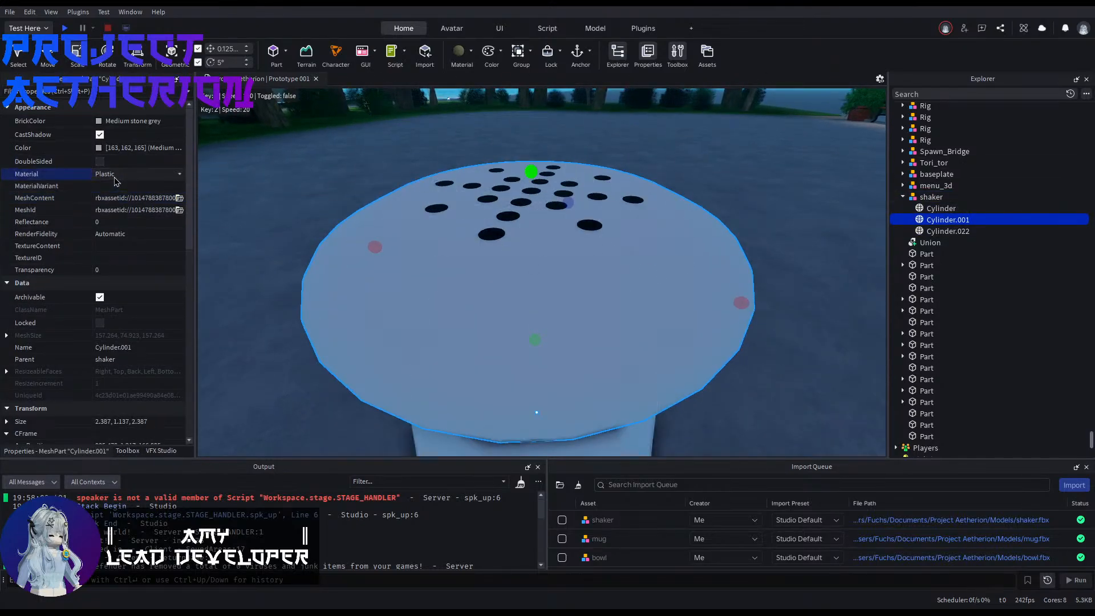
click(131, 213)
mouse_move(342, 300)
right_down()
mouse_move(343, 322)
mouse_move(342, 301)
right_up()
click(99, 126)
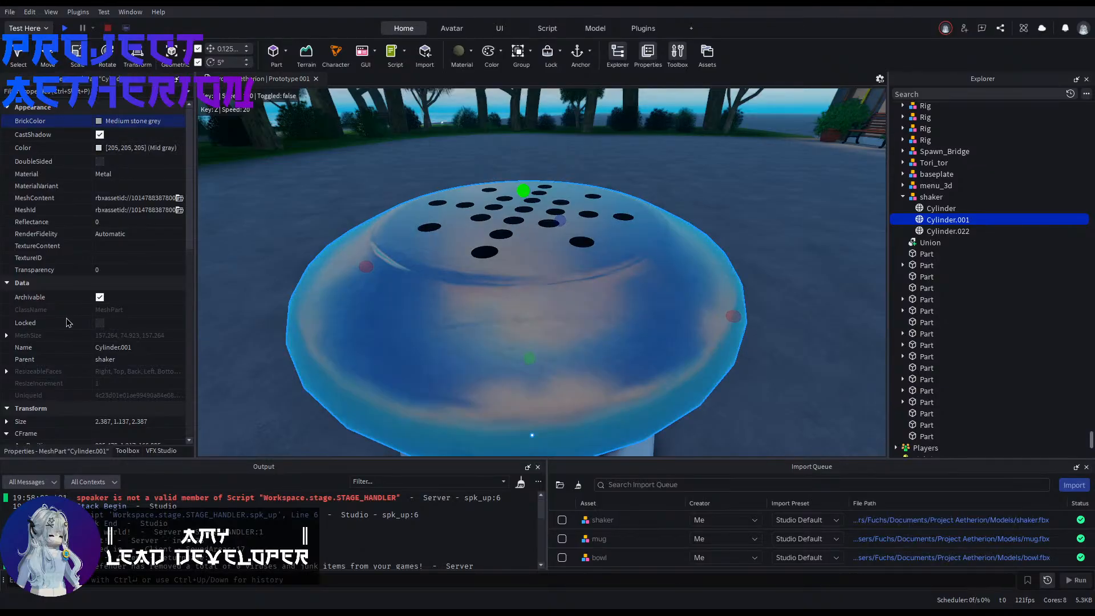
Step: Give the shaker's body, Cylinder, the Glass material and a transparency of 0.5
mouse_move(516, 312)
right_down()
mouse_move(479, 313)
mouse_move(515, 312)
right_up()
click(533, 308)
right_drag(378, 259, 381, 266)
key(d)
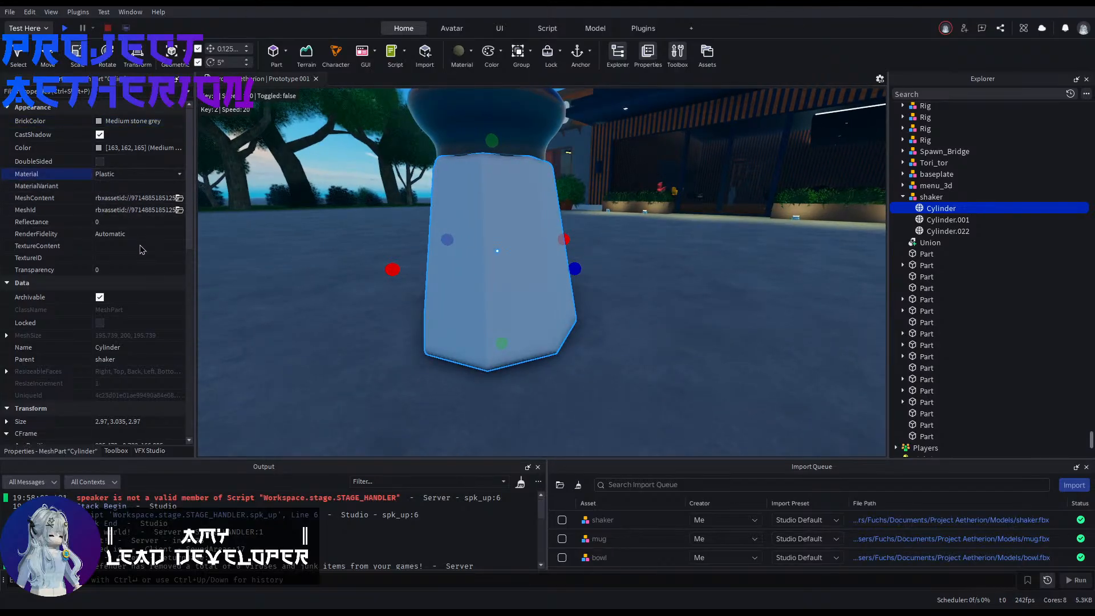
click(124, 220)
right_drag(274, 251, 257, 271)
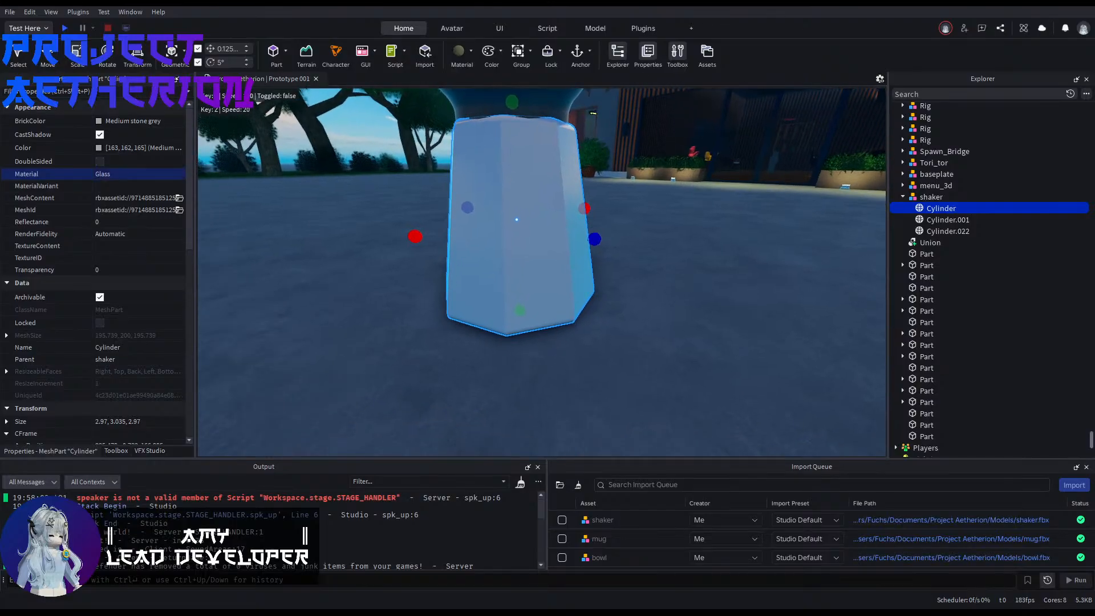
key(e)
click(129, 270)
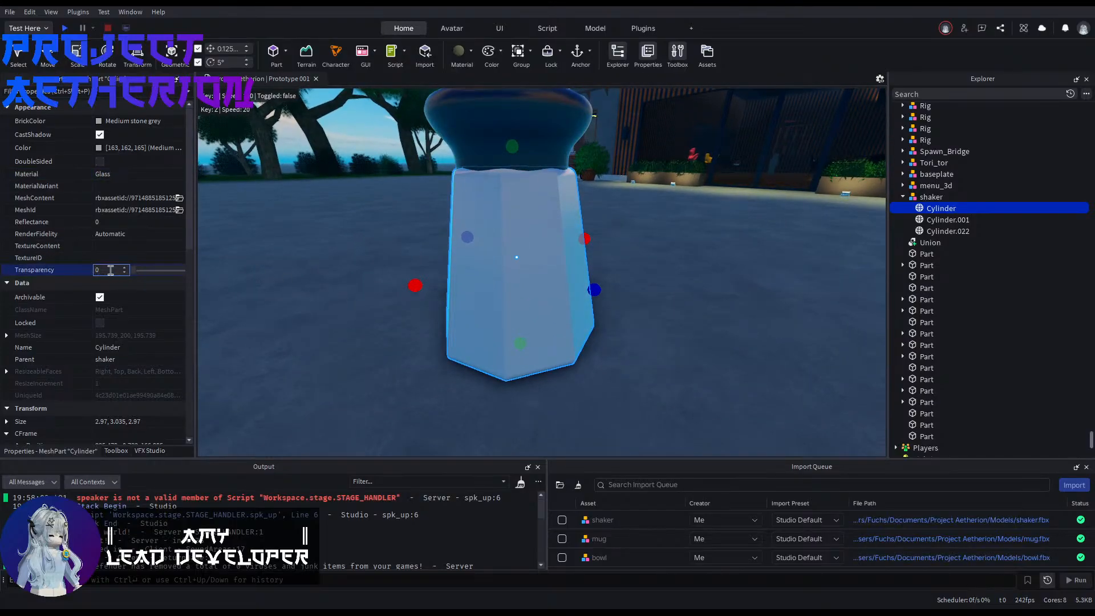
text(.5)
key(Return)
Step: Duplicate the whole shaker model and move the copy sideways so the two stand next to each other
right_drag(273, 262, 206, 245)
key(d)
key(w)
key(w)
key(d)
key(s)
right_drag(319, 360, 342, 362)
key(s)
click(932, 198)
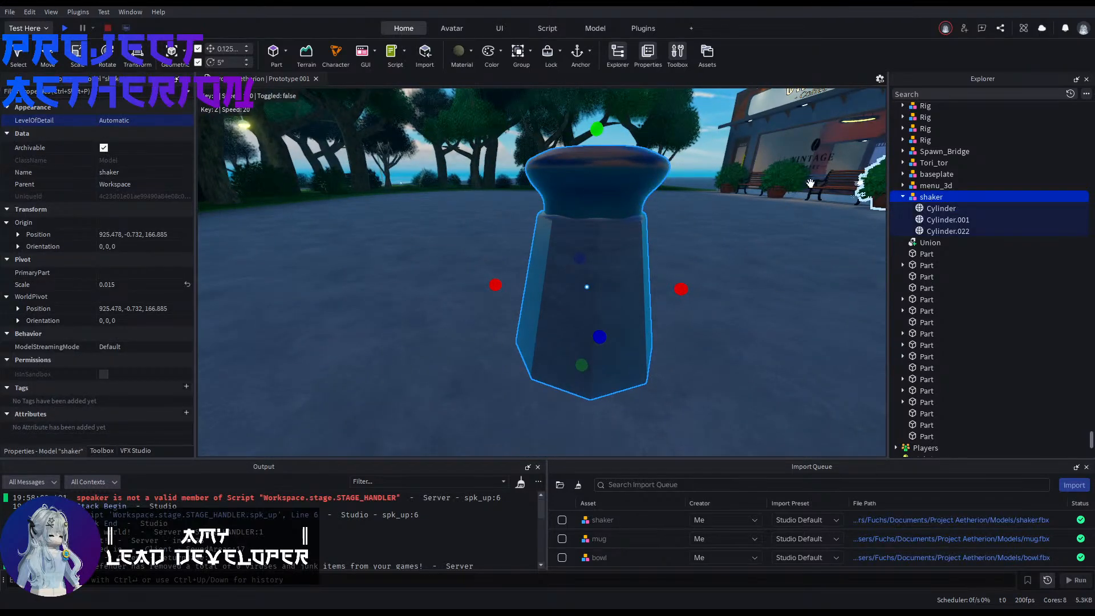
key(ctrl+d)
key(ctrl+2)
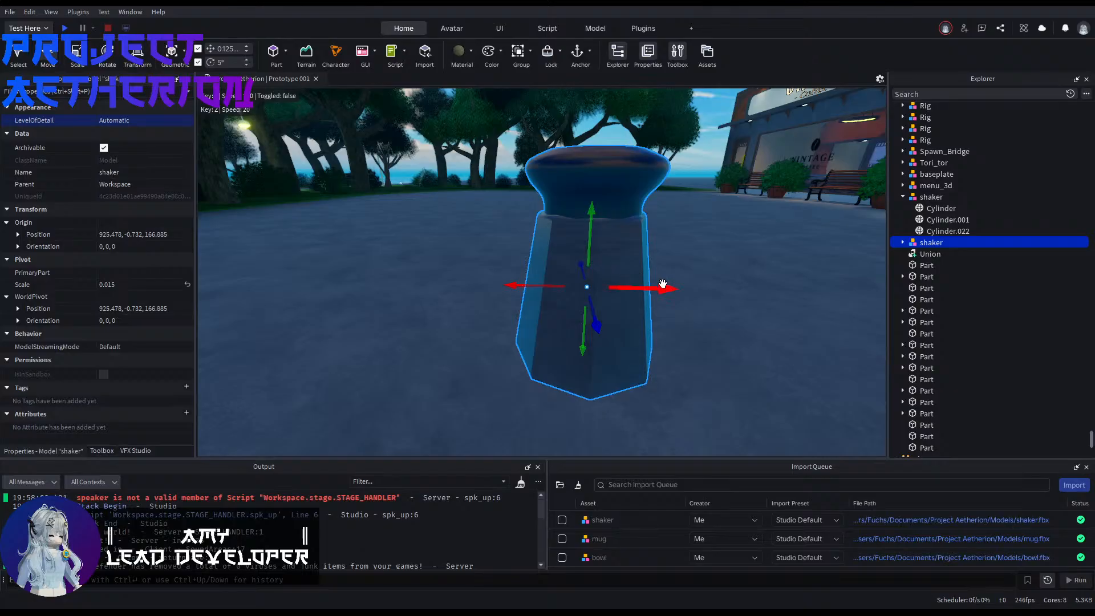
drag(663, 284, 479, 286)
Step: Duplicate the original shaker's glass body and group the copy into its own model
click(589, 317)
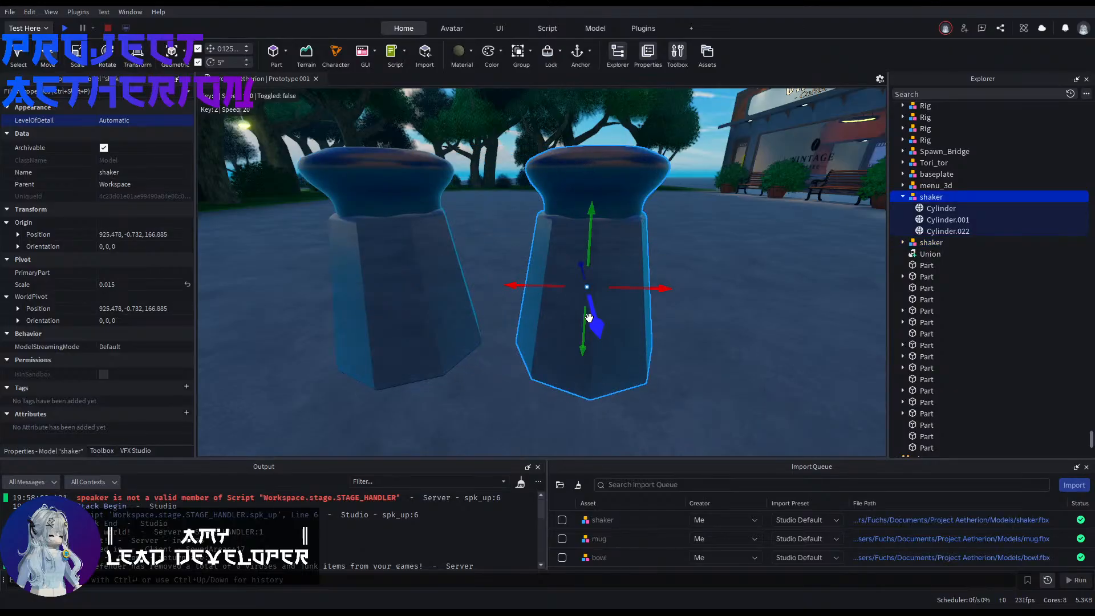
click(589, 317)
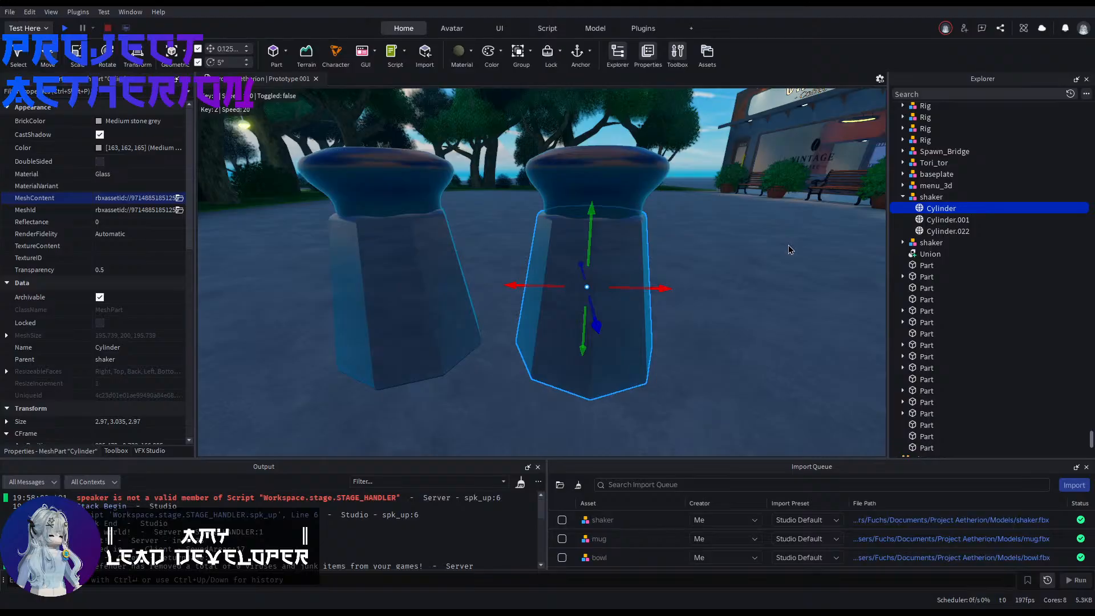
key(ctrl+d)
scroll(163, 275, down, 5)
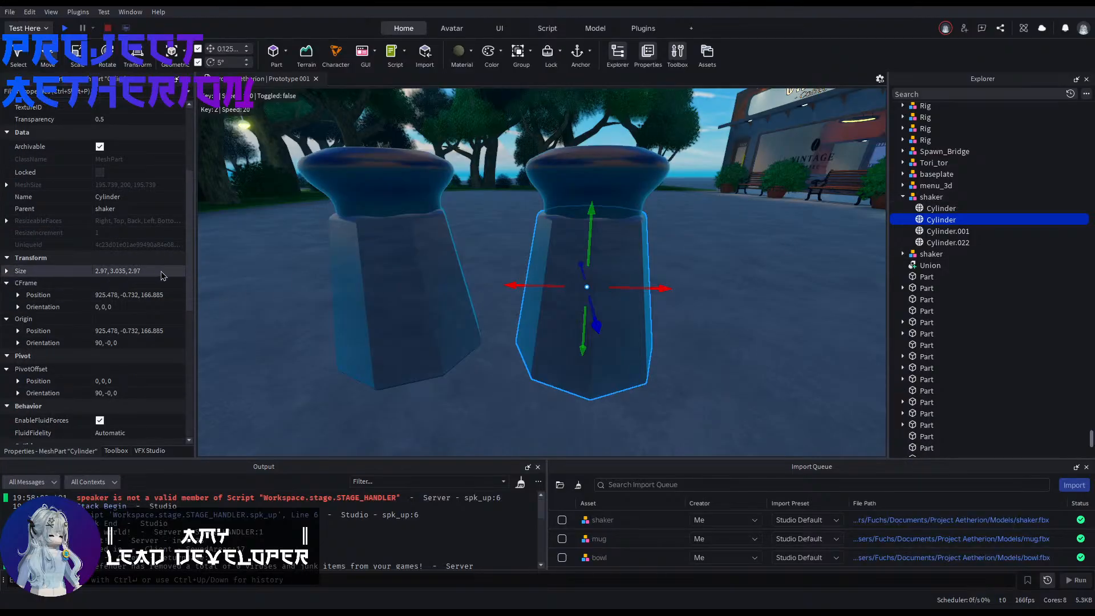
key(ctrl+g)
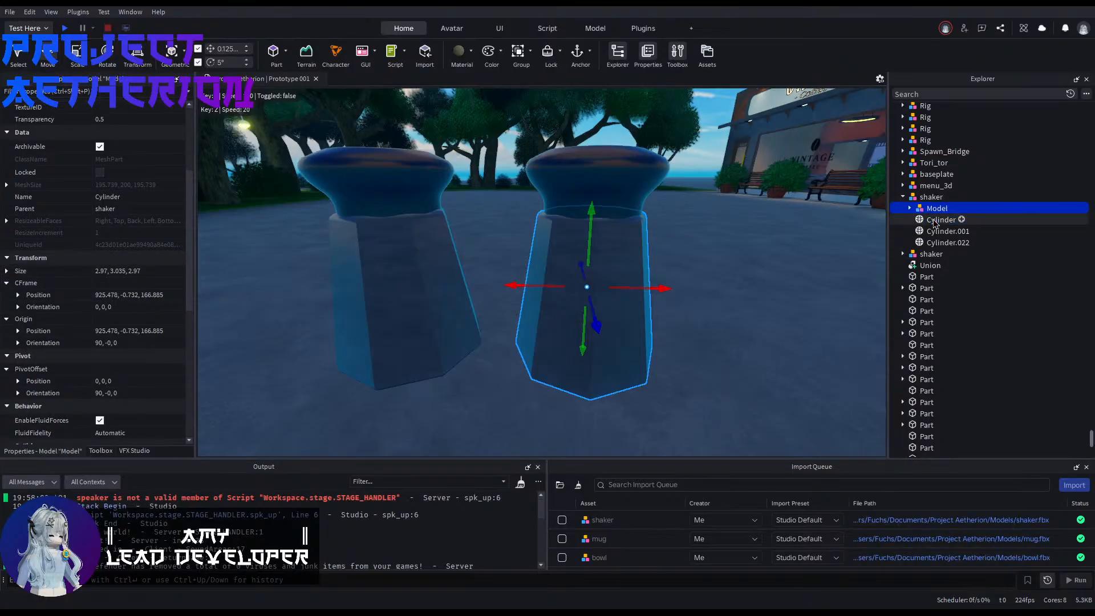
Step: Scale the grouped body copy to 0.9 so it fits inside the glass, and ungroup it
click(121, 285)
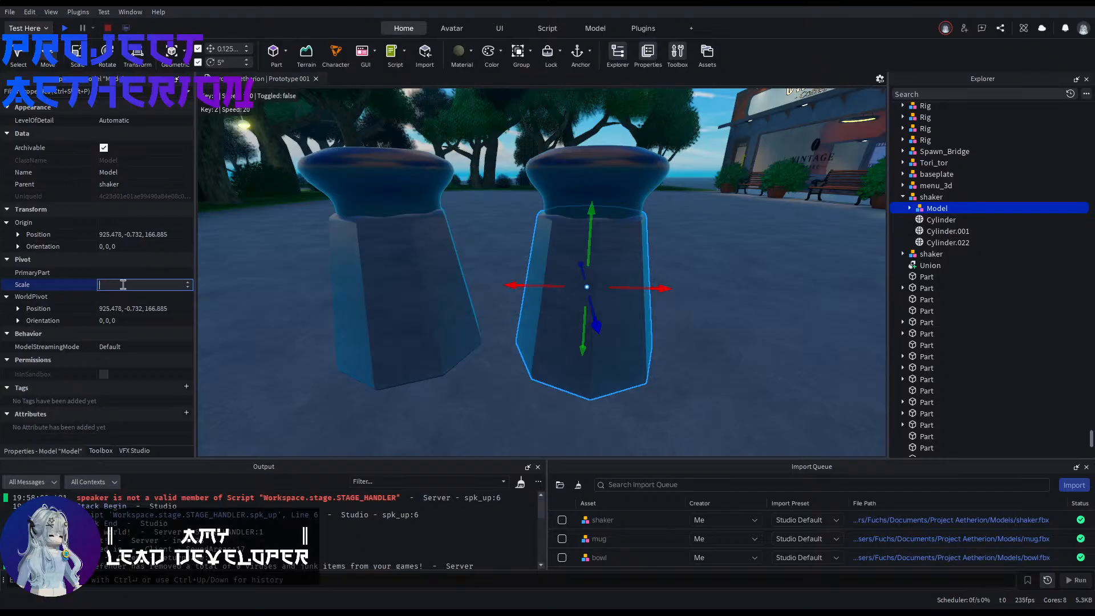
key(Return)
key(w)
right_drag(507, 333, 544, 340)
key(s)
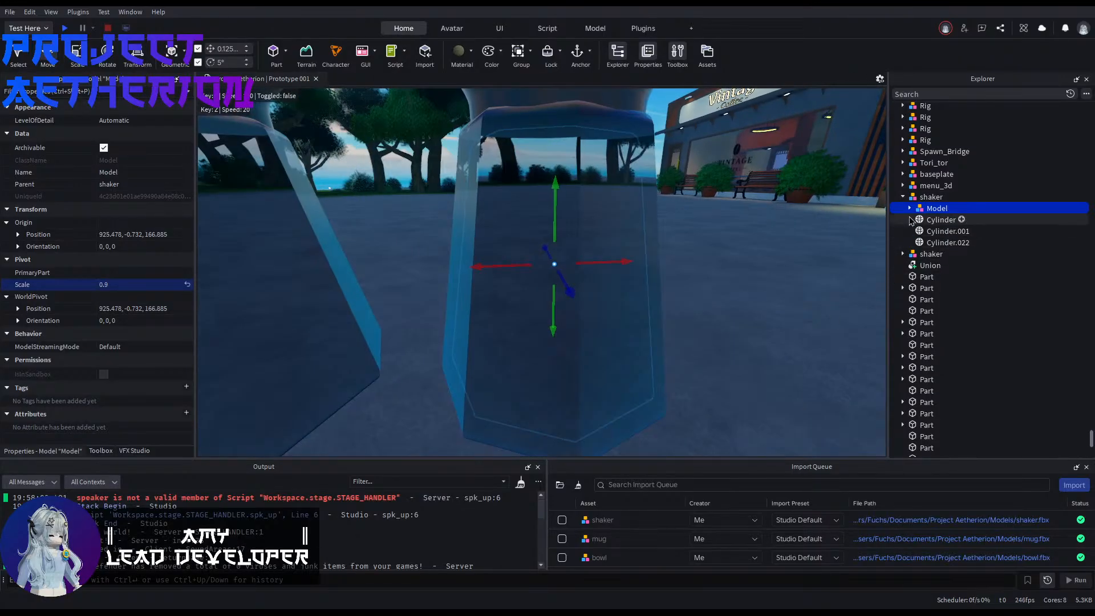
click(908, 208)
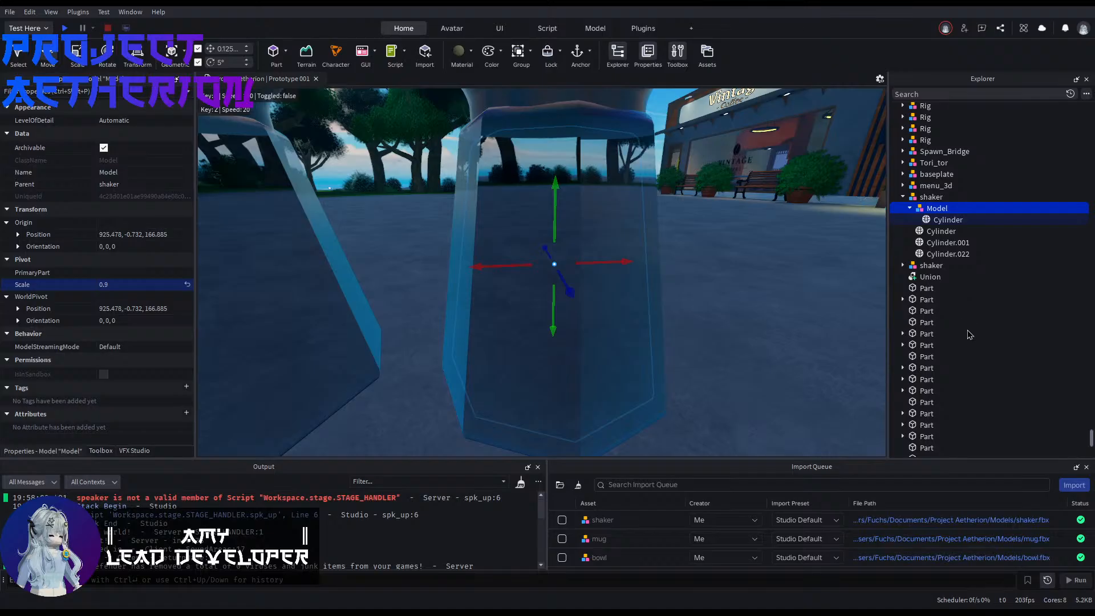
key(ctrl+u)
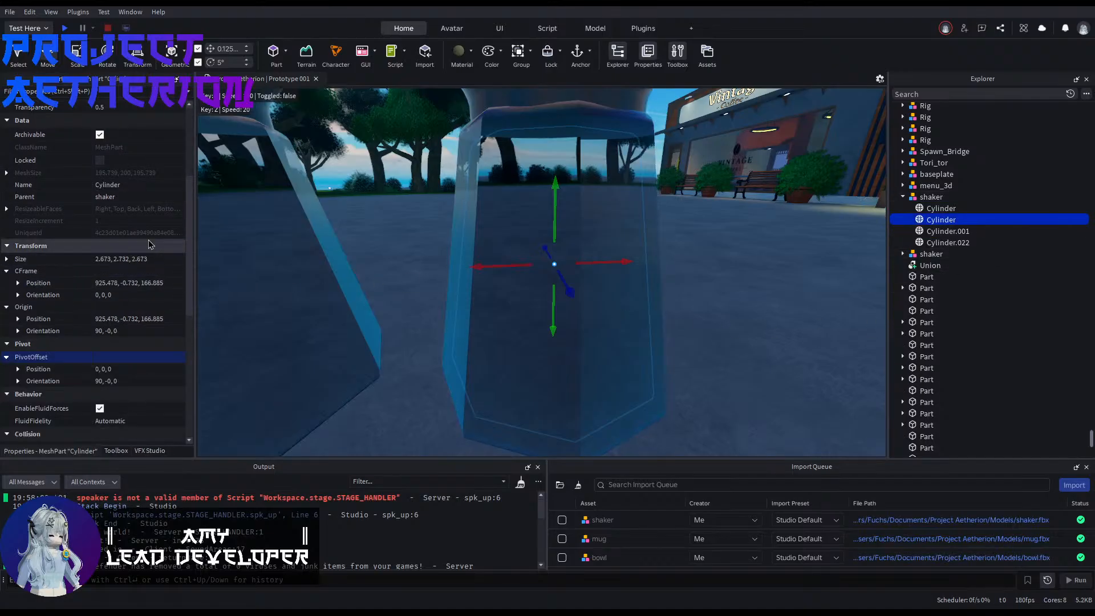
Step: Set the inner body copy's material to SmoothPlastic and its transparency to 0
scroll(145, 239, up, 3)
click(107, 178)
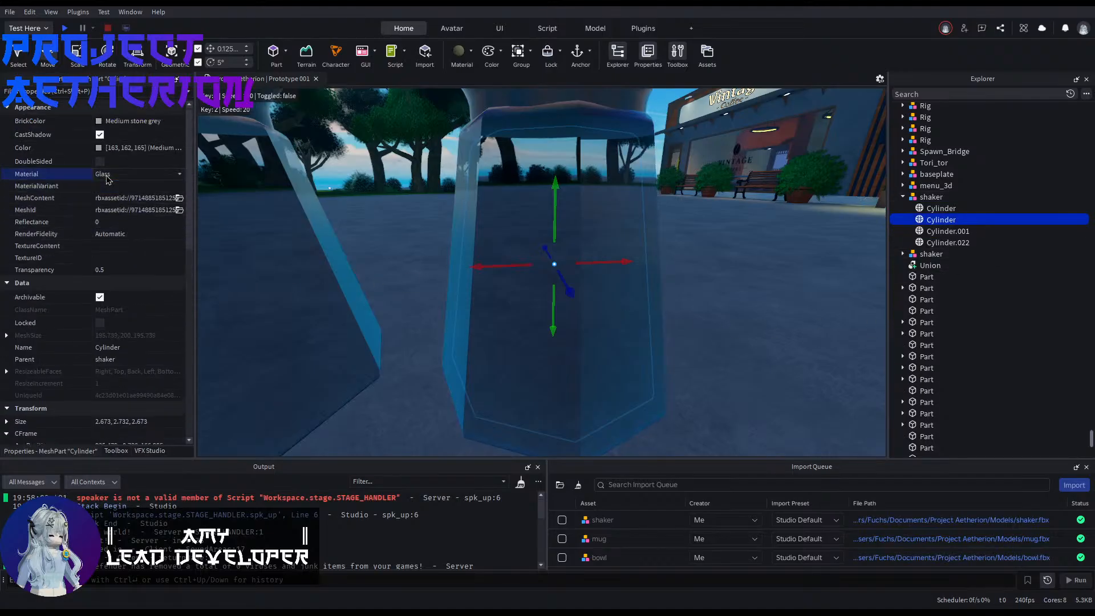
click(132, 235)
click(123, 268)
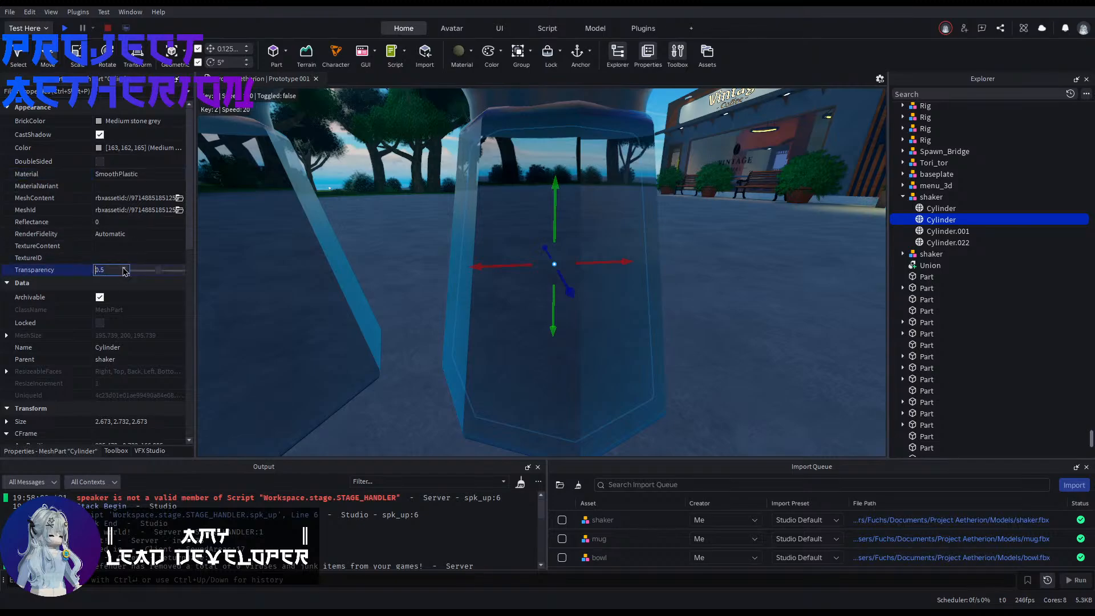
text(0)
Step: Change the inner body's colour to Mid gray as the shaker's filling
right_drag(215, 190, 214, 190)
key(d)
key(a)
key(d)
key(a)
key(d)
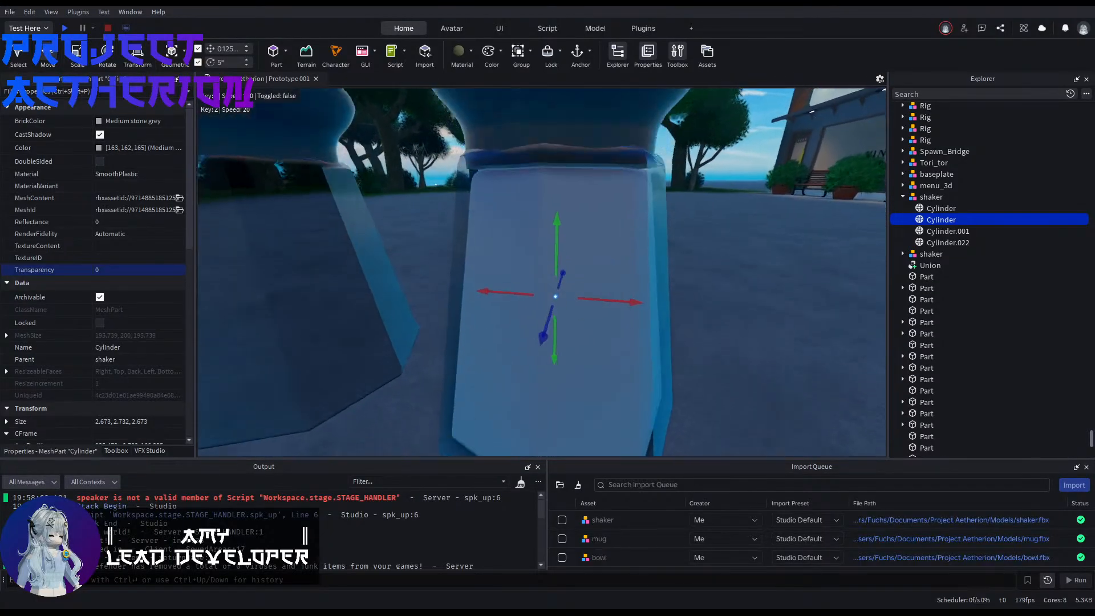
right_drag(418, 237, 419, 237)
key(a)
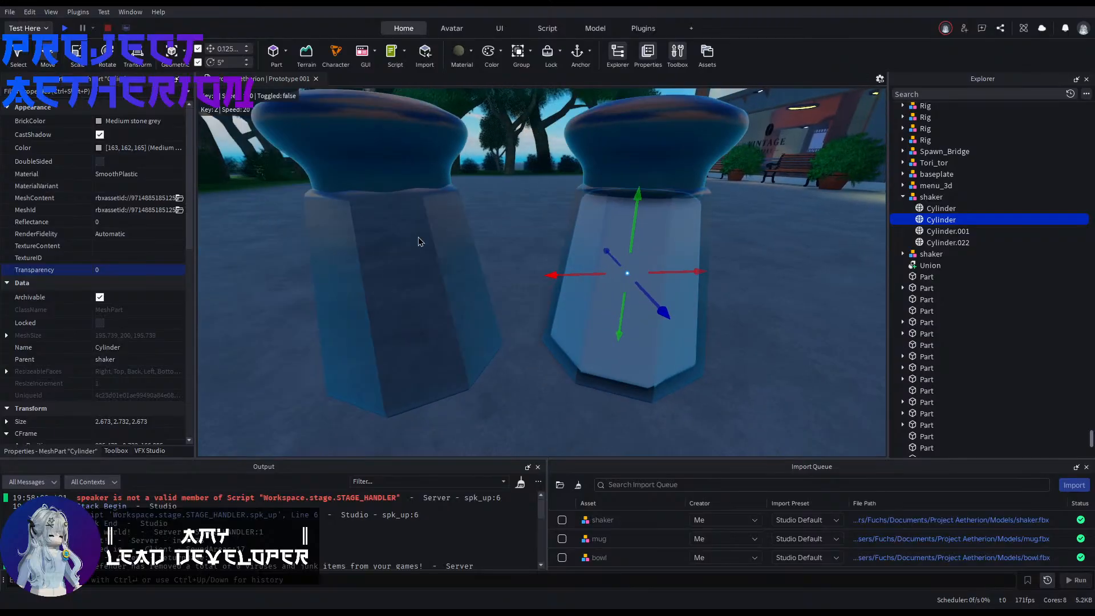
key(a)
key(s)
click(129, 121)
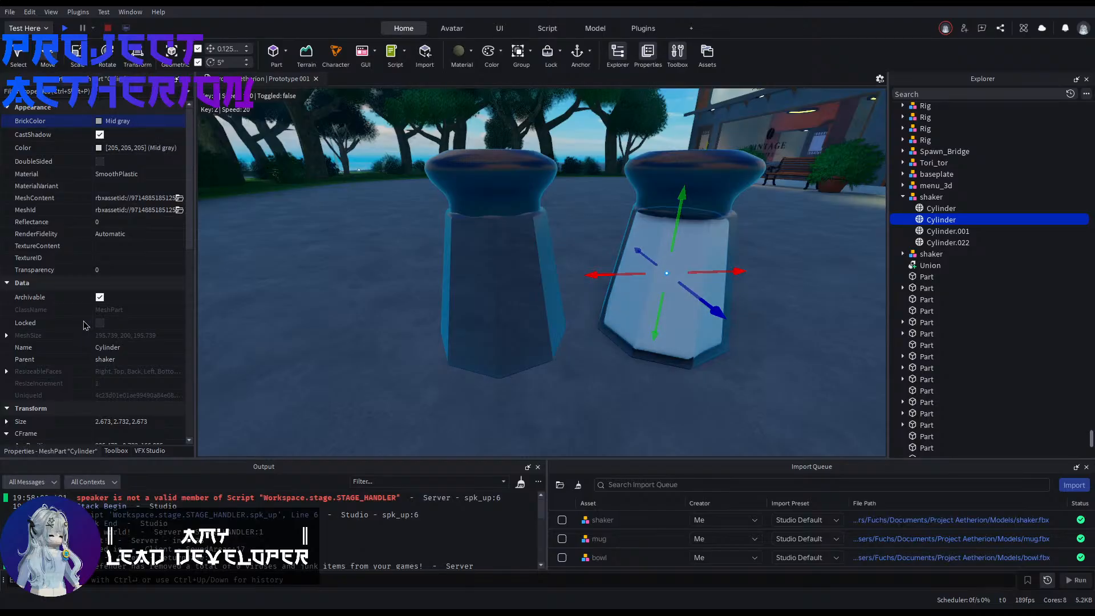
Step: Try a black colour on the original shaker's outer glass body
click(605, 325)
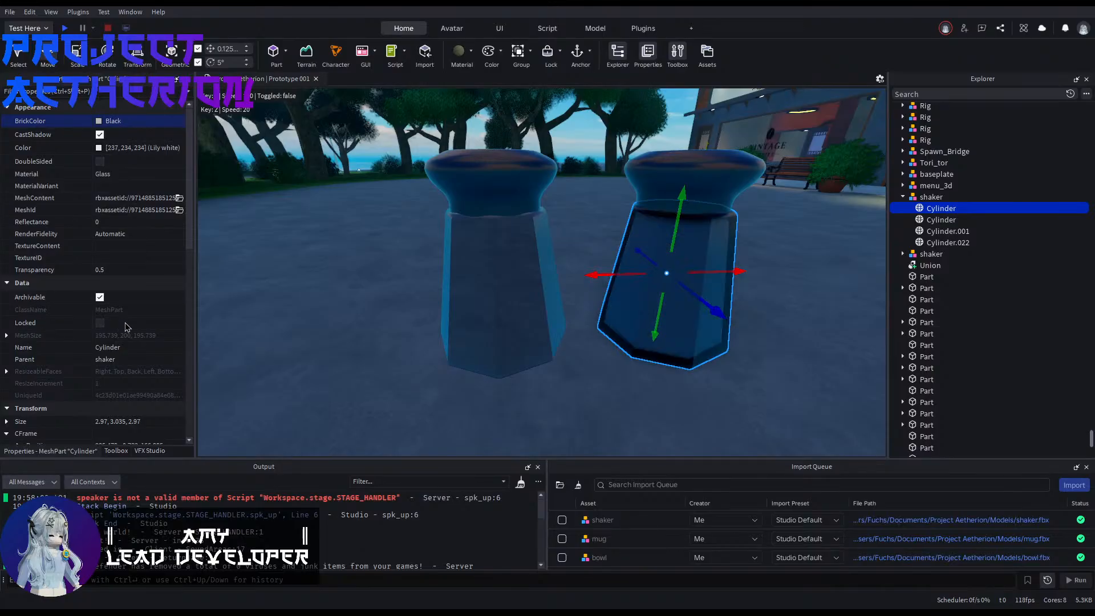
click(577, 222)
key(d)
right_drag(577, 220, 577, 220)
key(w)
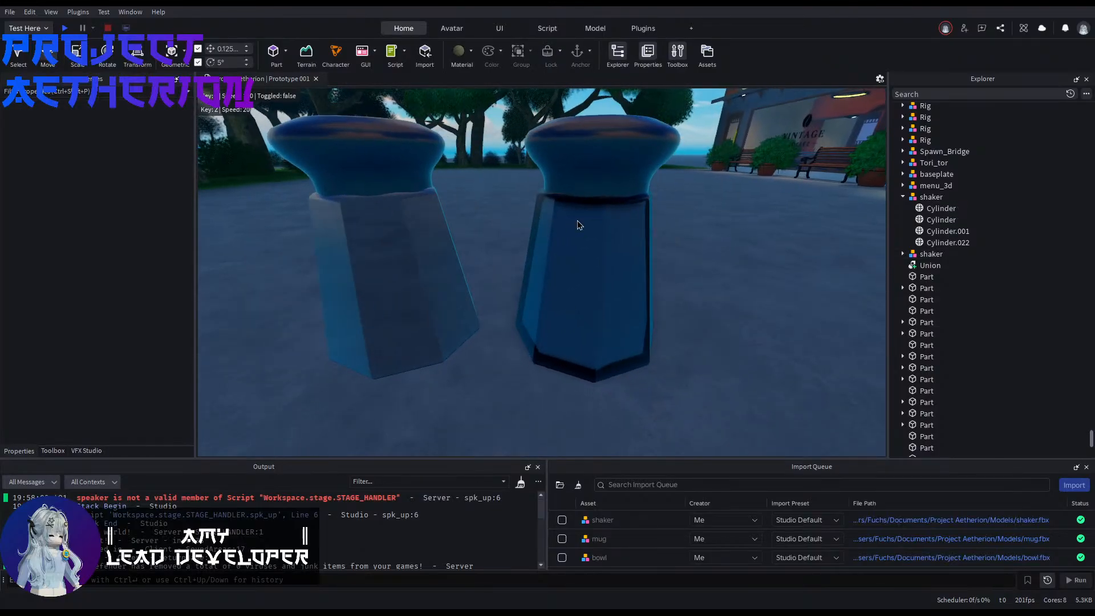
click(577, 220)
click(516, 205)
right_drag(517, 204, 517, 205)
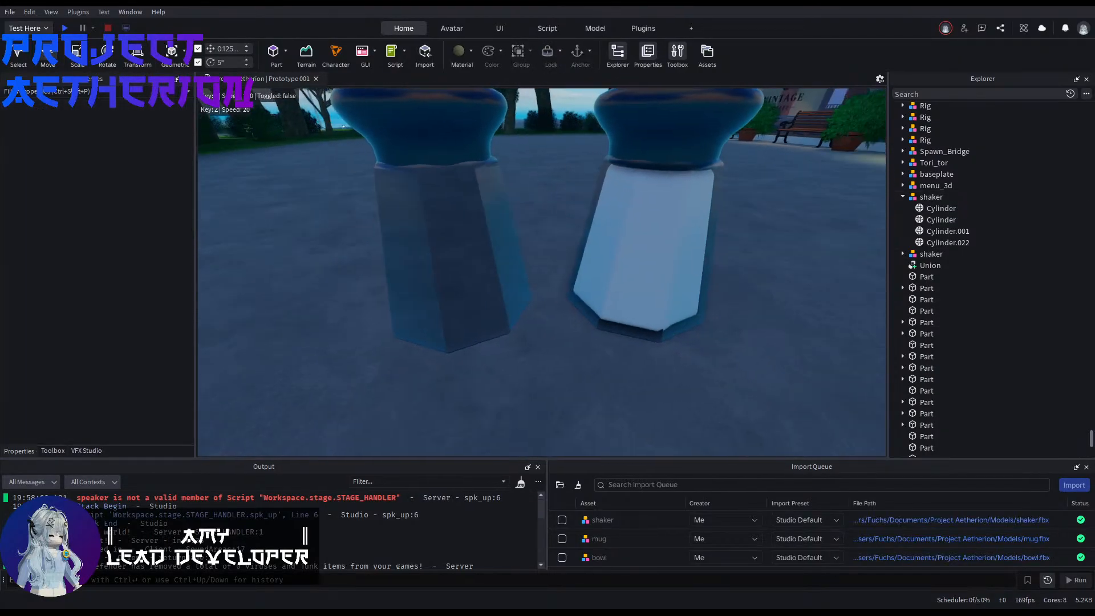
Step: Duplicate the glass body of the original, unfilled shaker and group the copy as a model
right_drag(594, 231, 594, 231)
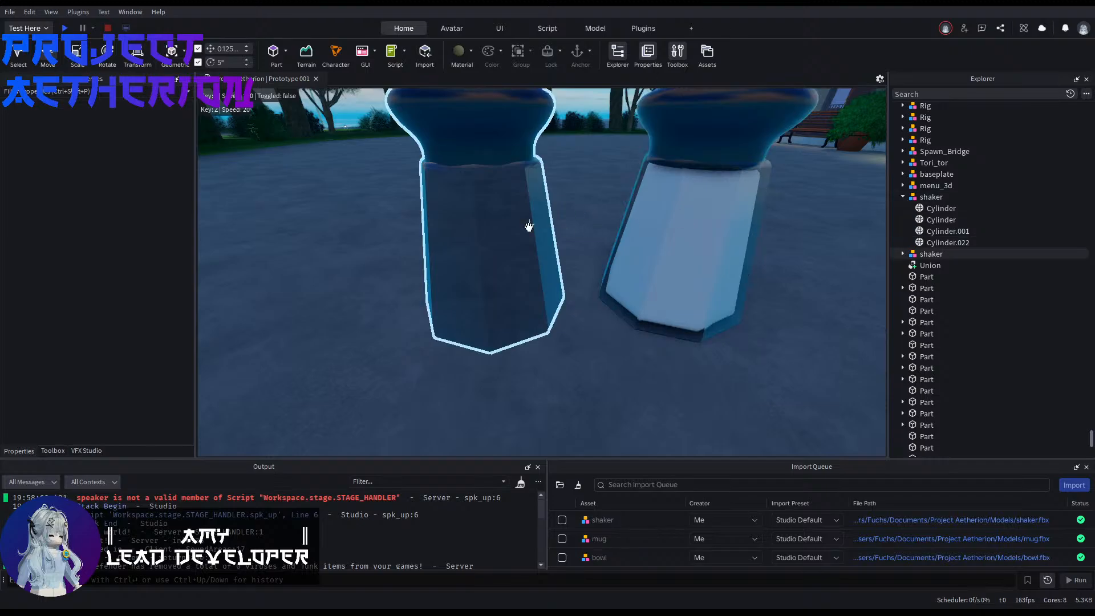
click(525, 225)
click(900, 255)
click(903, 278)
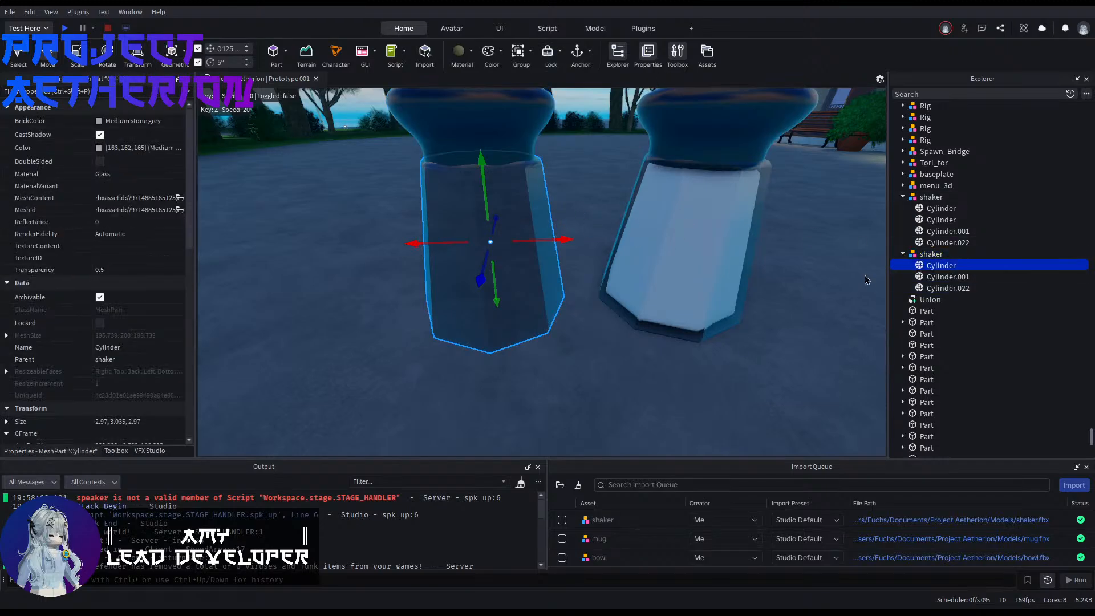
key(ctrl+g)
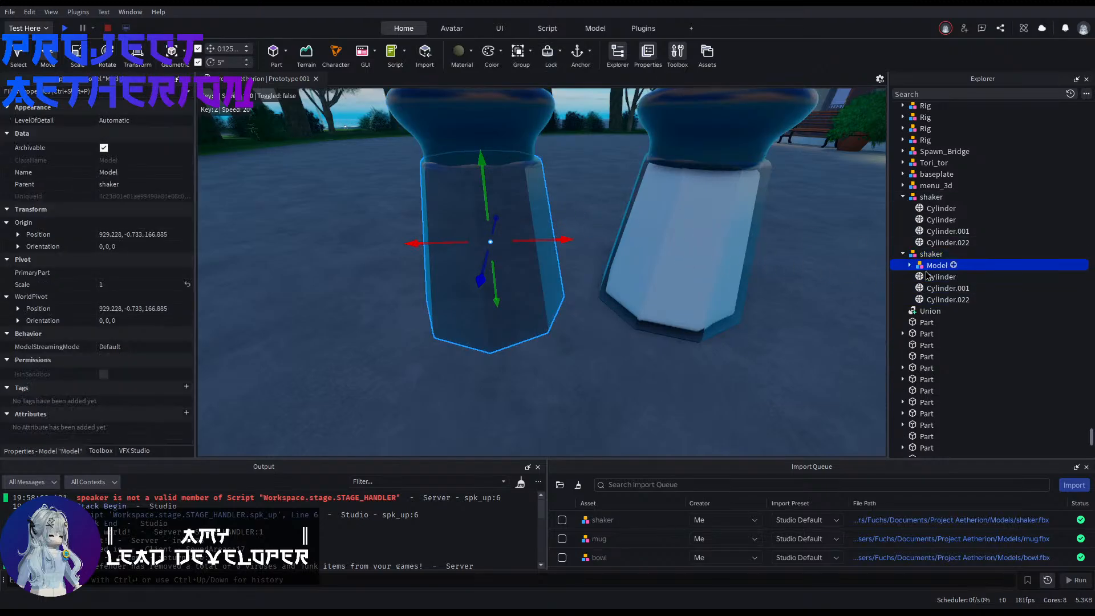
Step: Scale the original shaker's grouped body copy to 0.9 and ungroup it
click(117, 284)
text(0)
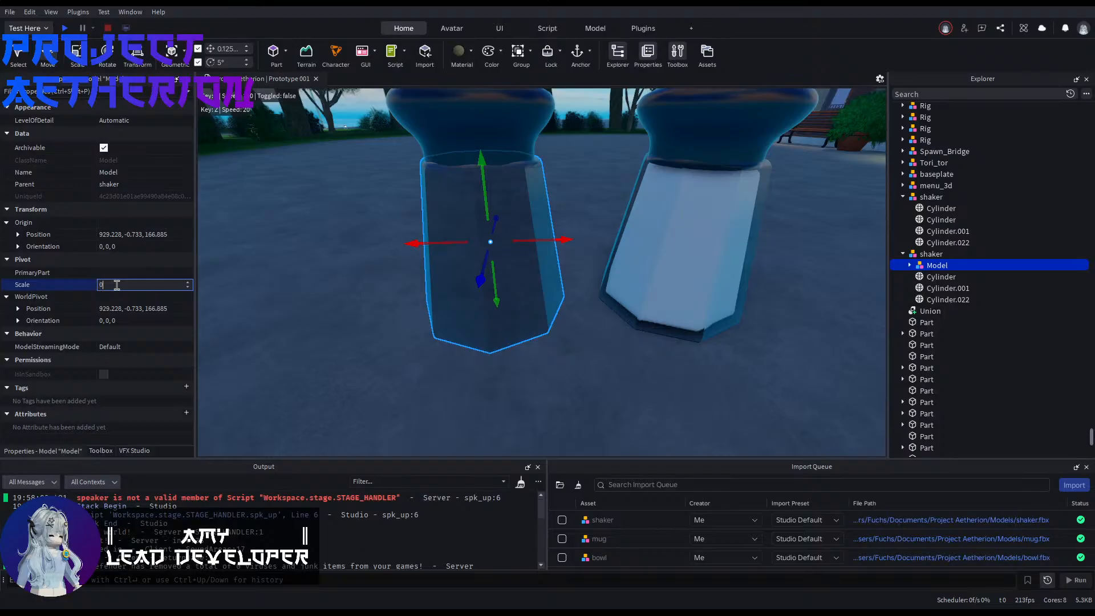
text(.9)
key(Return)
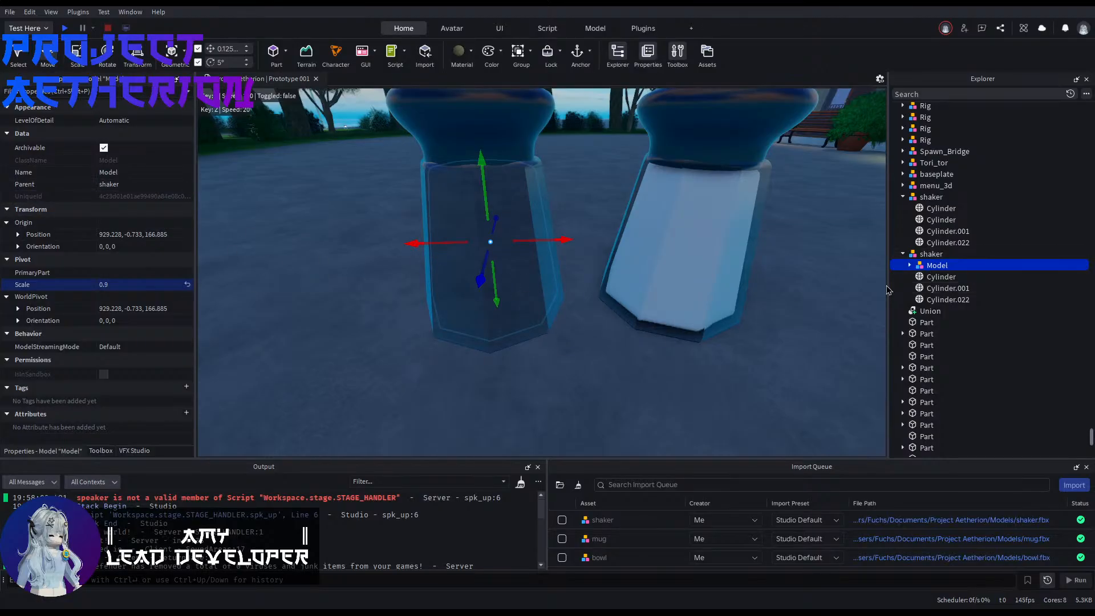
click(909, 265)
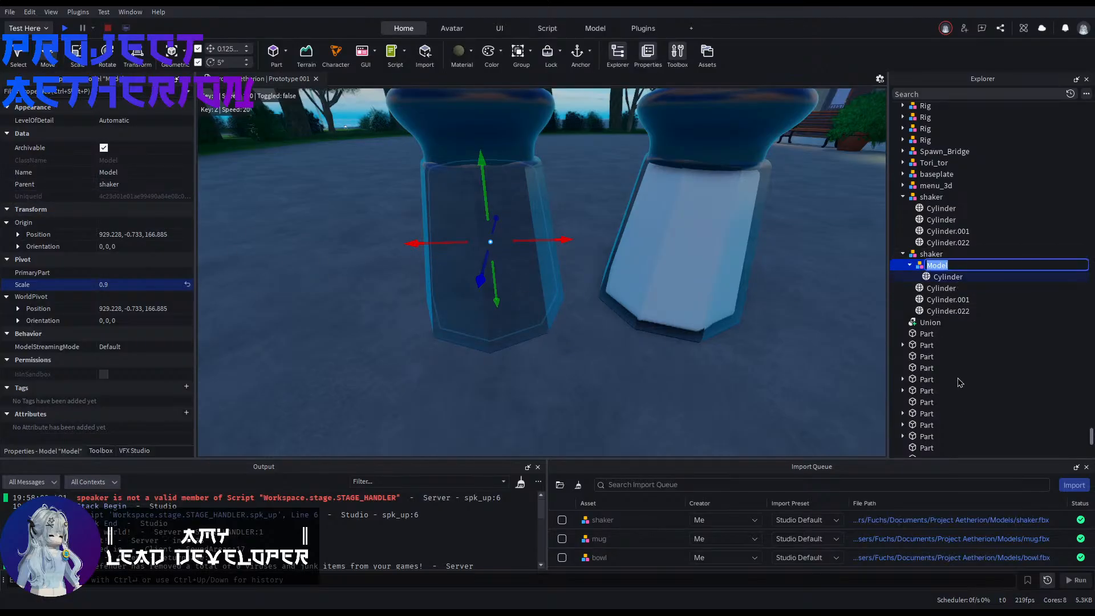
key(ctrl+u)
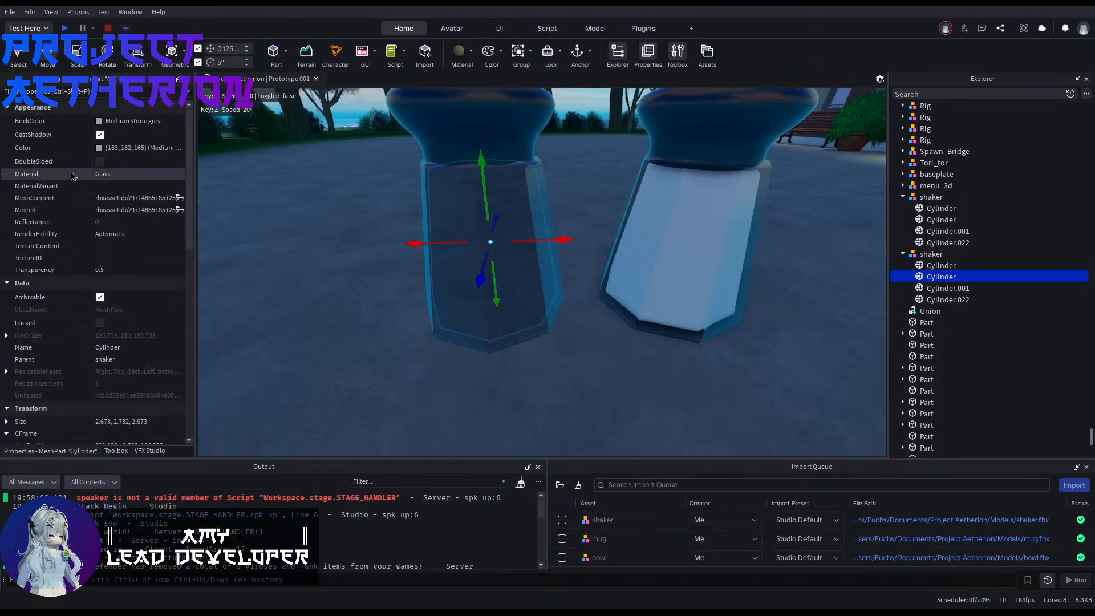
Step: Give the original shaker's inner body the SmoothPlastic material and a transparency of 0
click(118, 174)
click(127, 236)
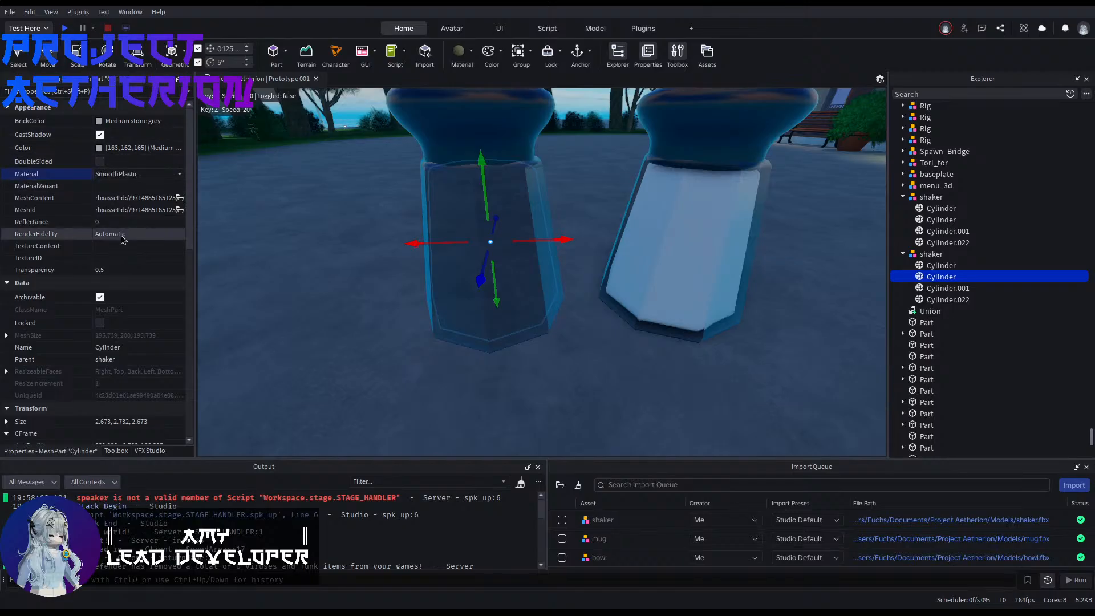
scroll(120, 238, down, 3)
scroll(108, 220, up, 1)
click(100, 195)
text(0)
scroll(111, 211, up, 3)
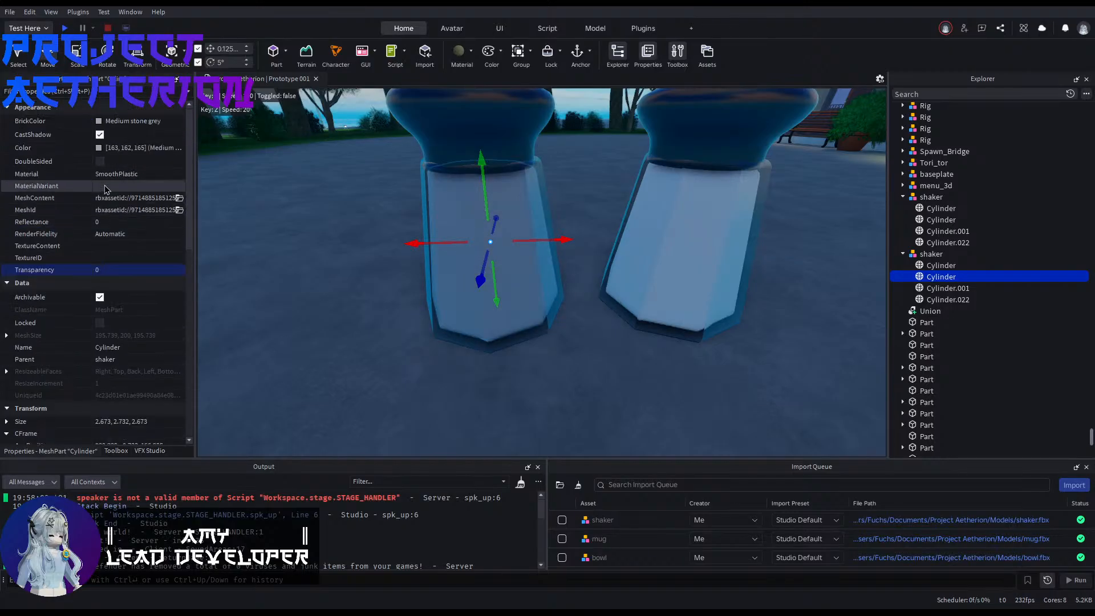
Step: Set the original shaker's inner body to the brick colour Really black as its pepper filling
click(105, 120)
click(122, 318)
key(ctrl+z)
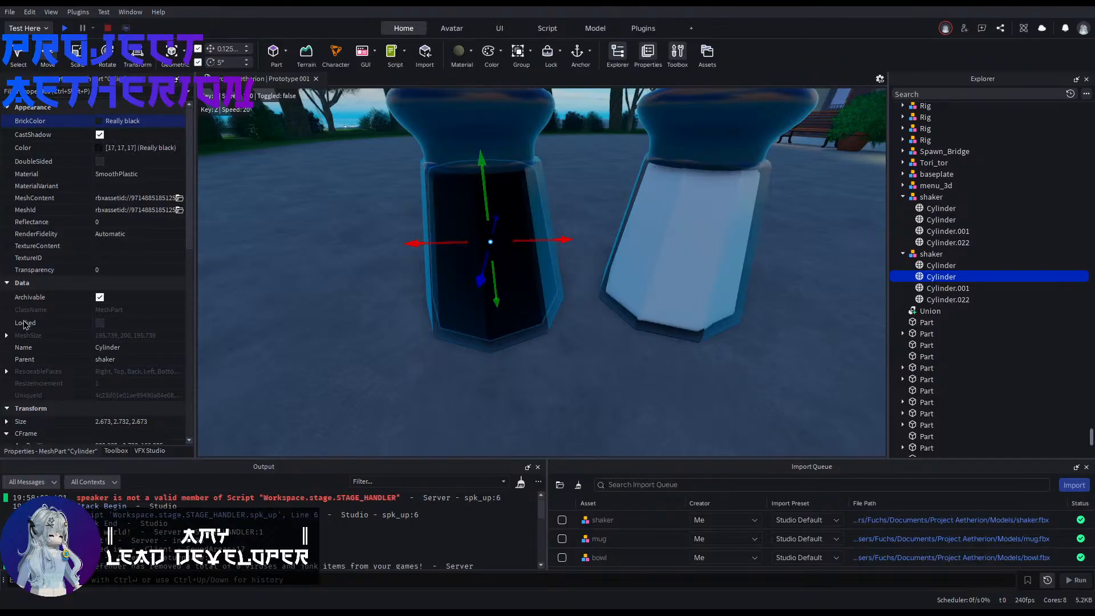
click(324, 307)
key(d)
right_drag(331, 310, 327, 311)
key(s)
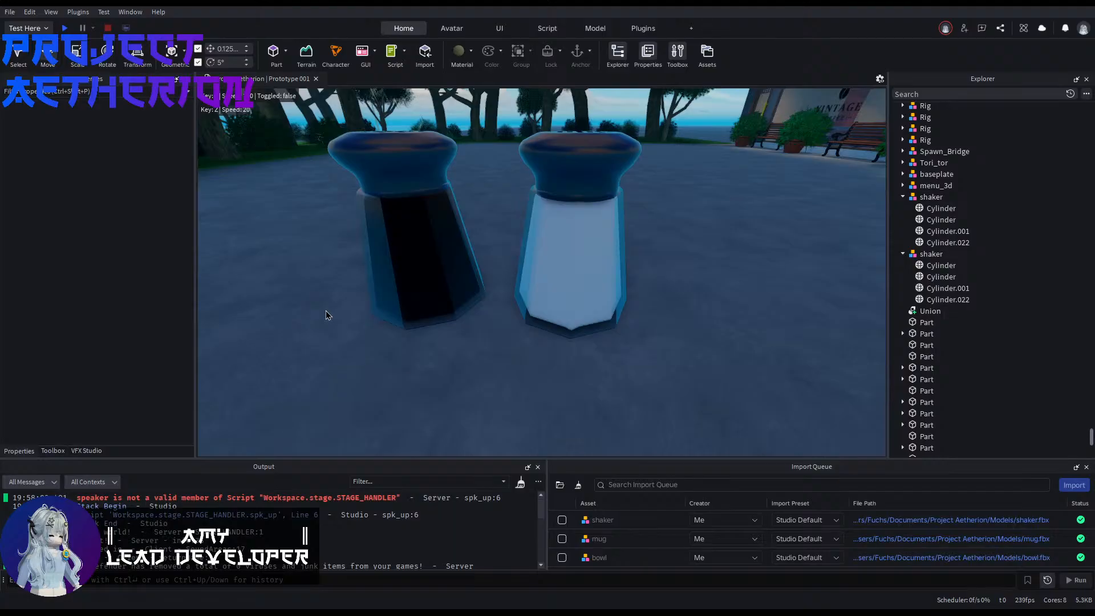
Step: Rename the light shaker's inner Mid gray Cylinder as content
click(903, 211)
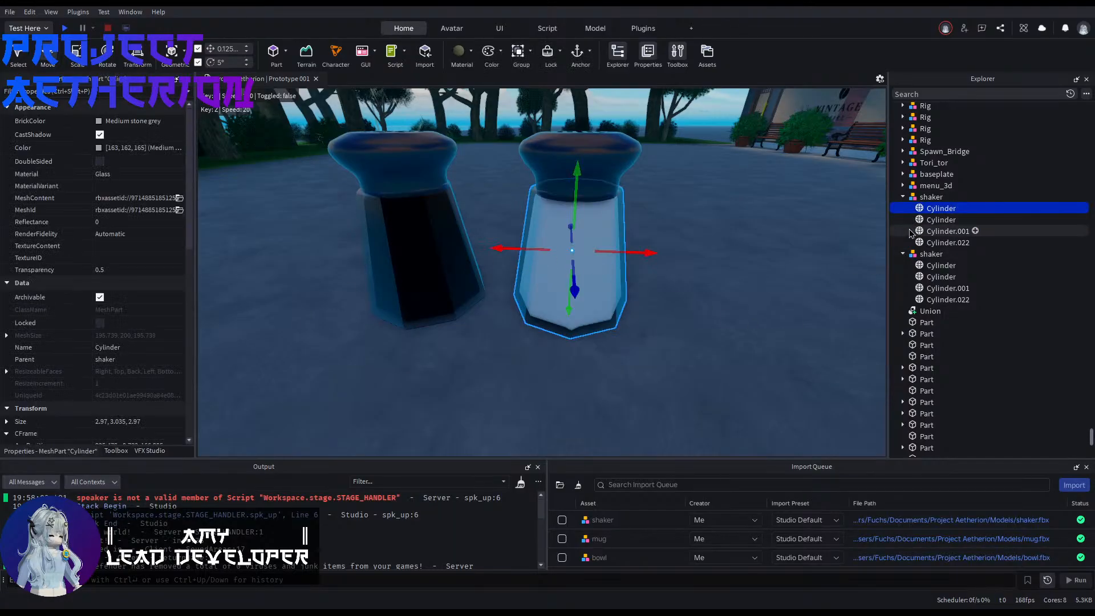
click(918, 220)
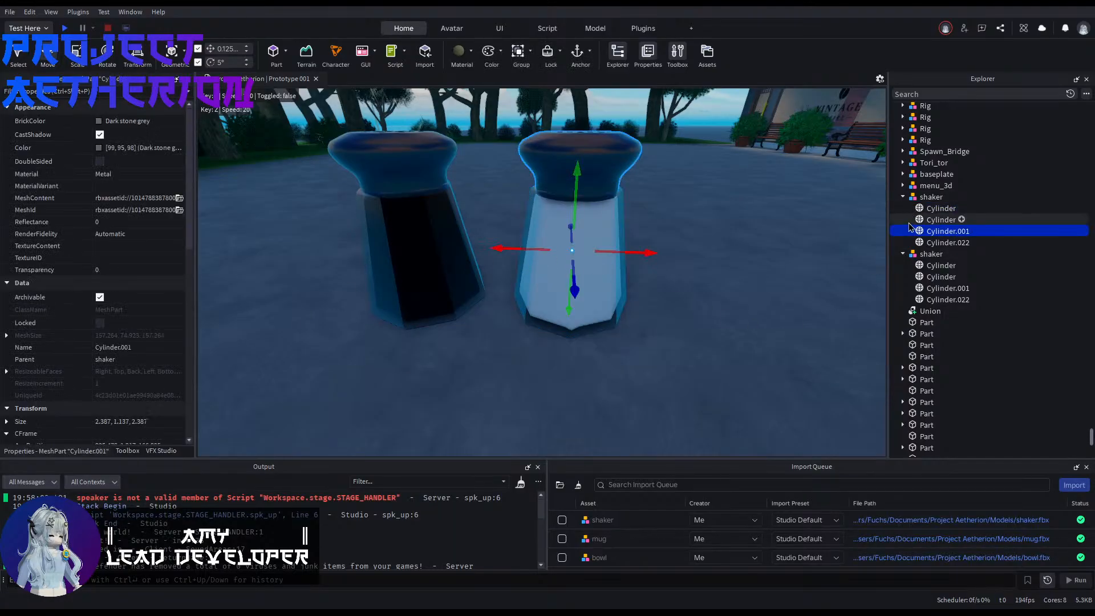
click(946, 224)
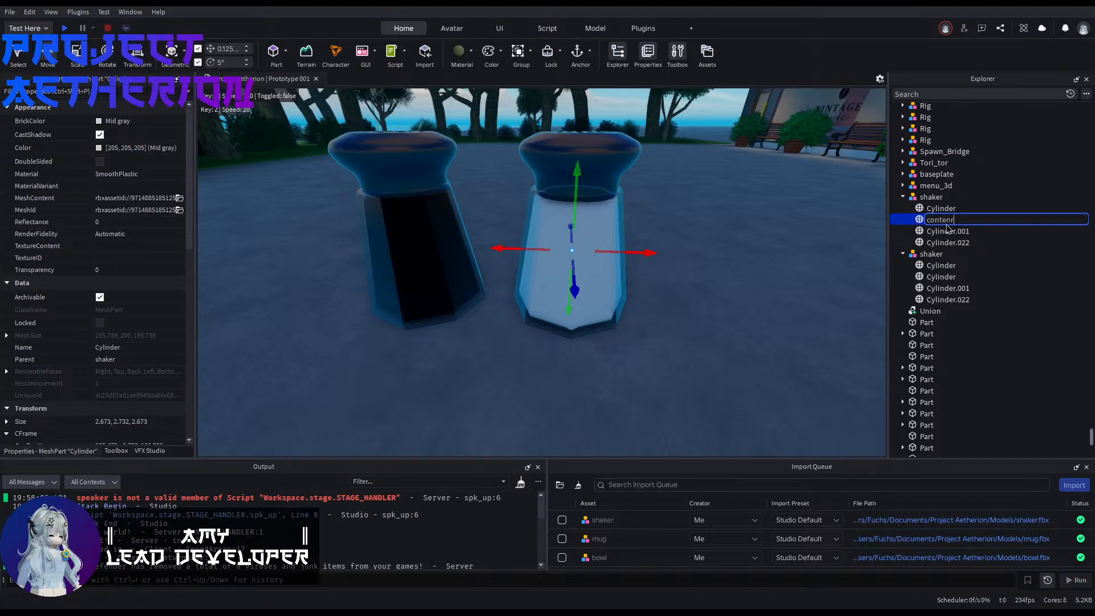
text(content)
key(Return)
Step: Rename the dark shaker's inner black Cylinder as content
click(940, 277)
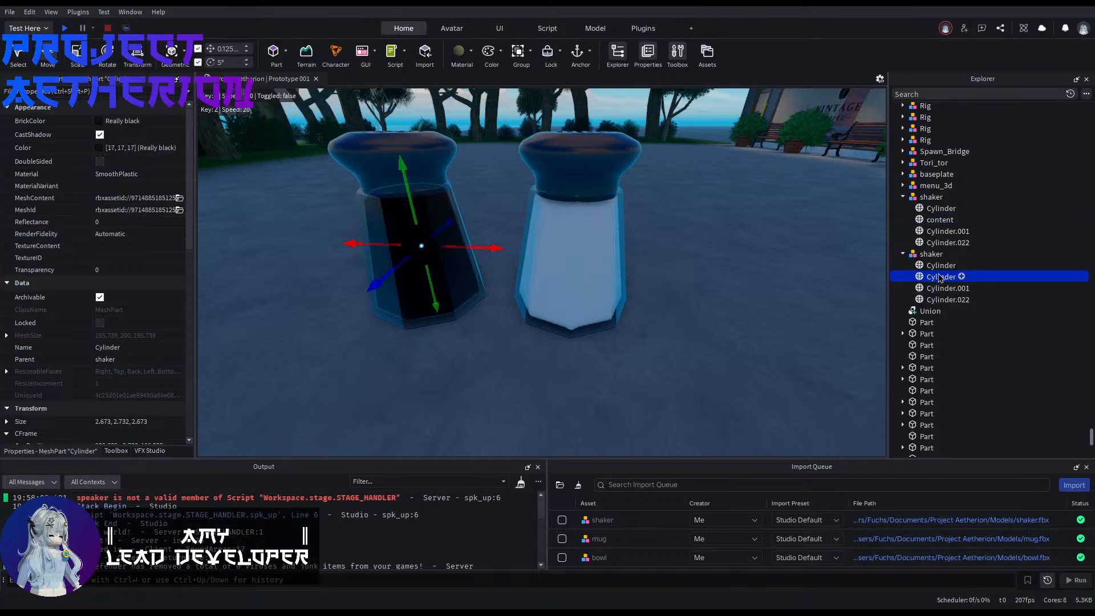
click(940, 278)
key(BackSpace)
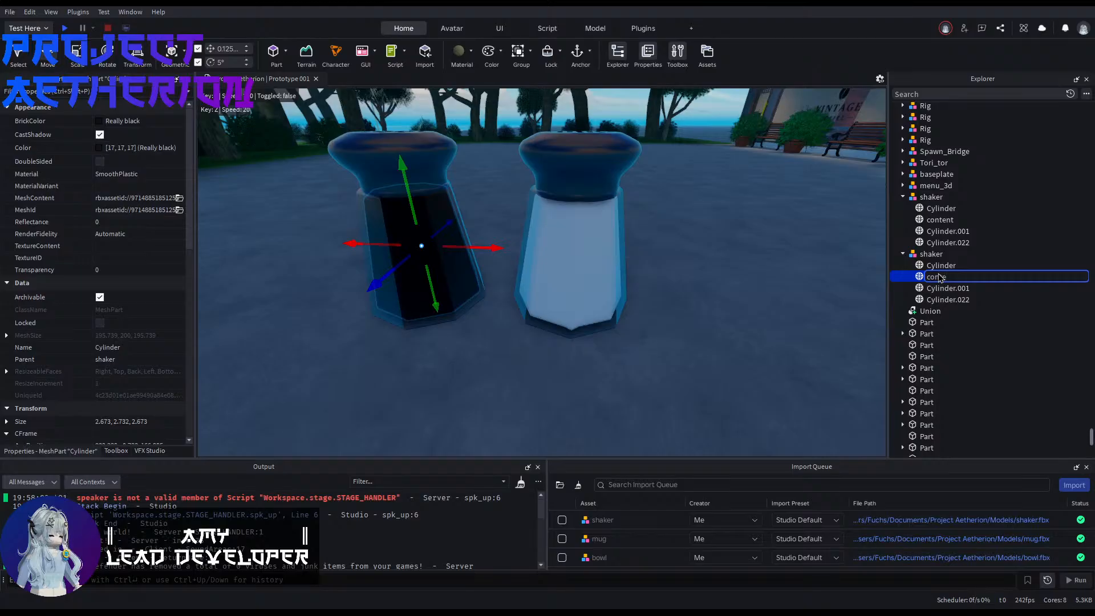
key(Return)
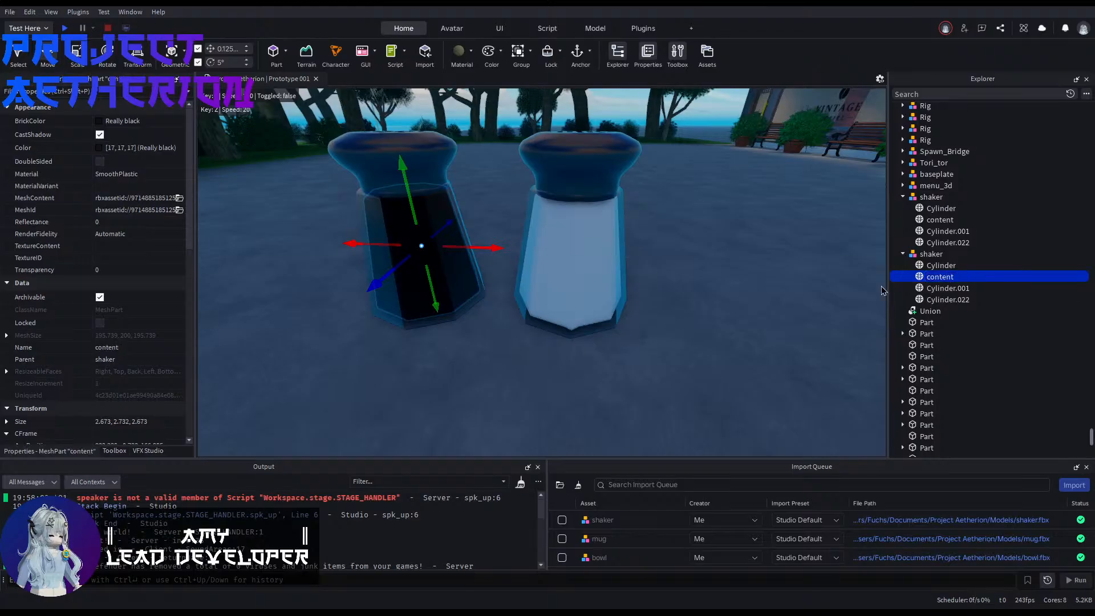
Step: Try the Foil, Ground and Glass materials on the light shaker's content
click(921, 221)
key(f)
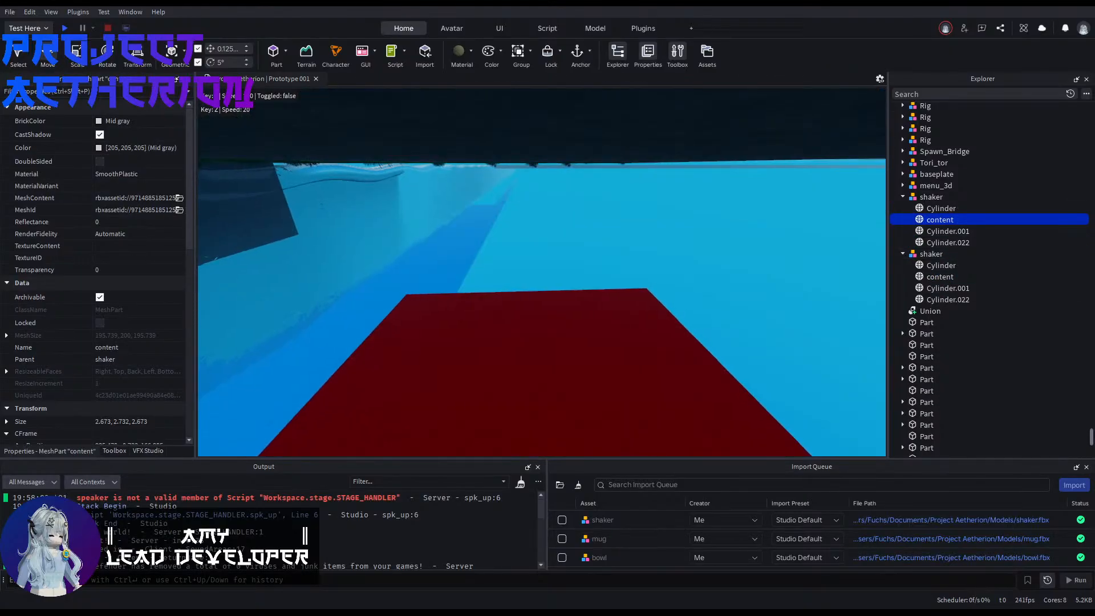
key(s)
mouse_move(542, 245)
right_down()
mouse_move(539, 302)
mouse_move(542, 256)
right_up()
key(w)
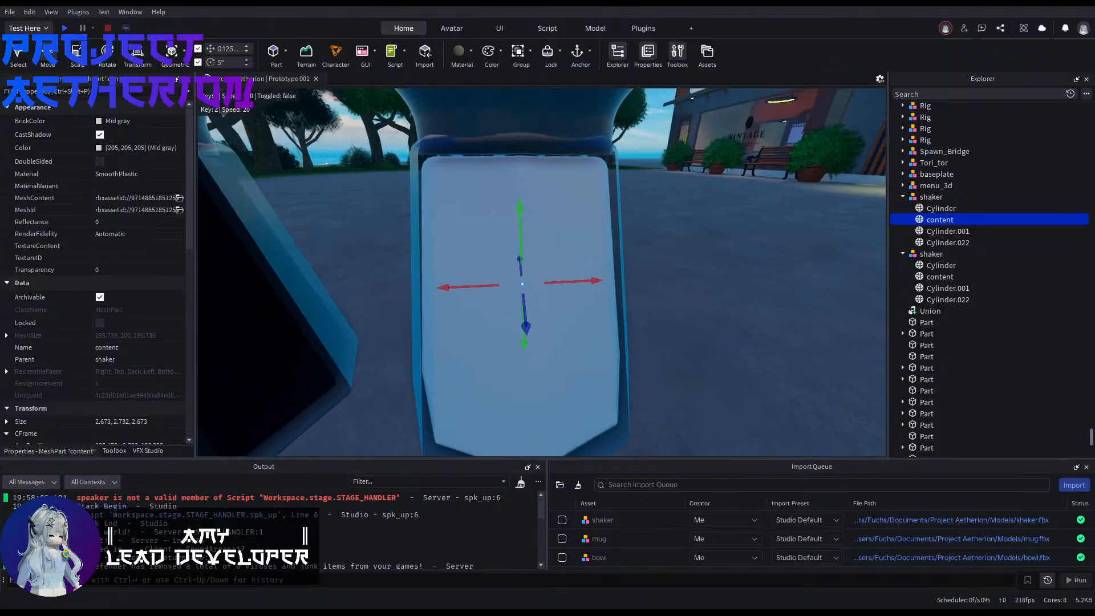
click(472, 52)
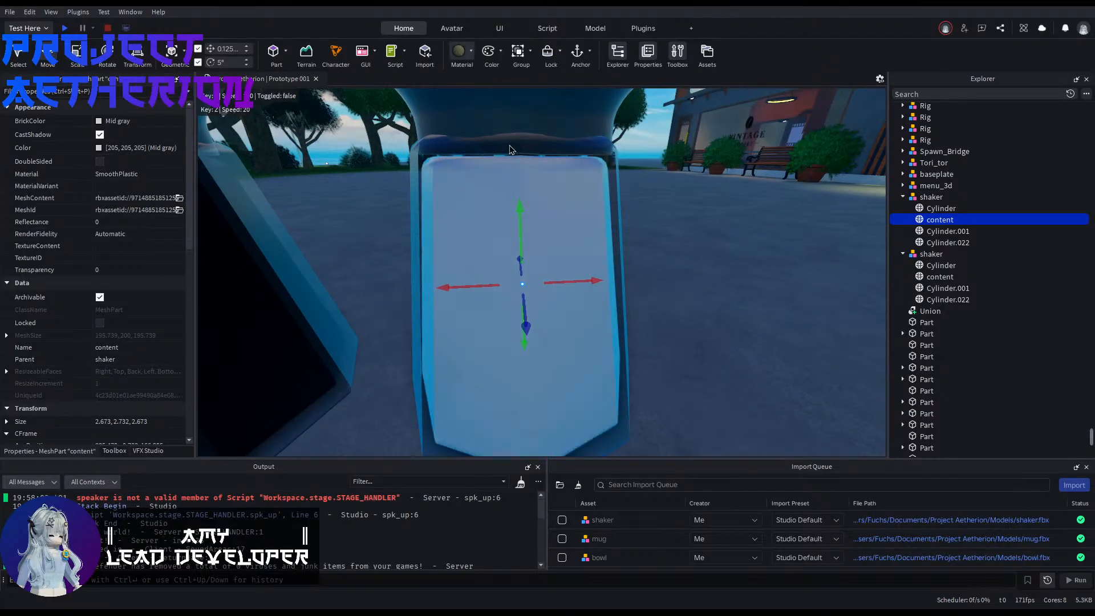
right_drag(673, 157, 628, 156)
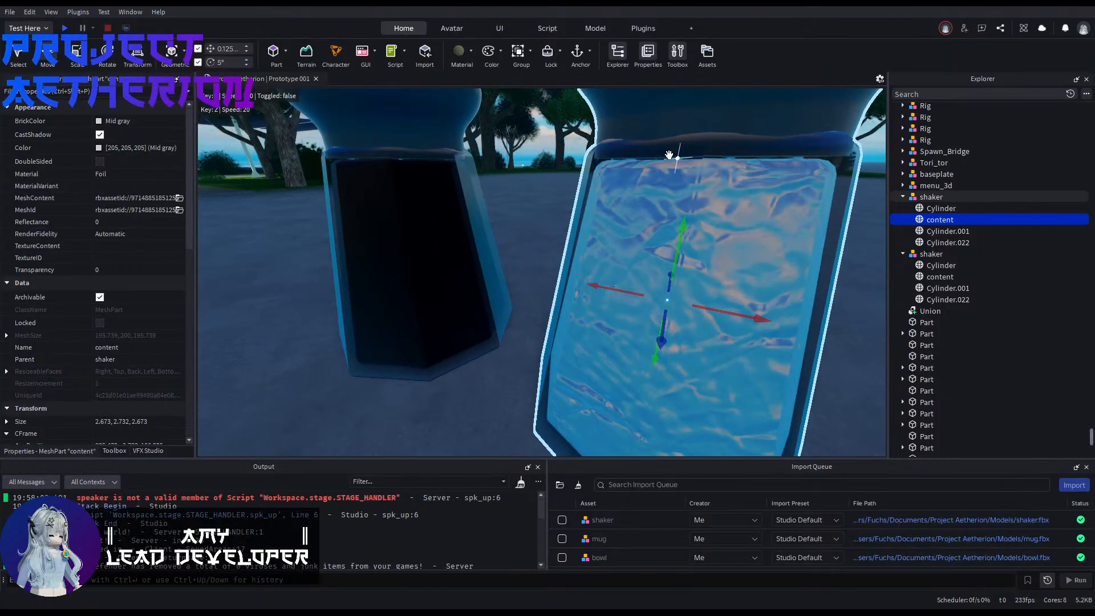
click(508, 180)
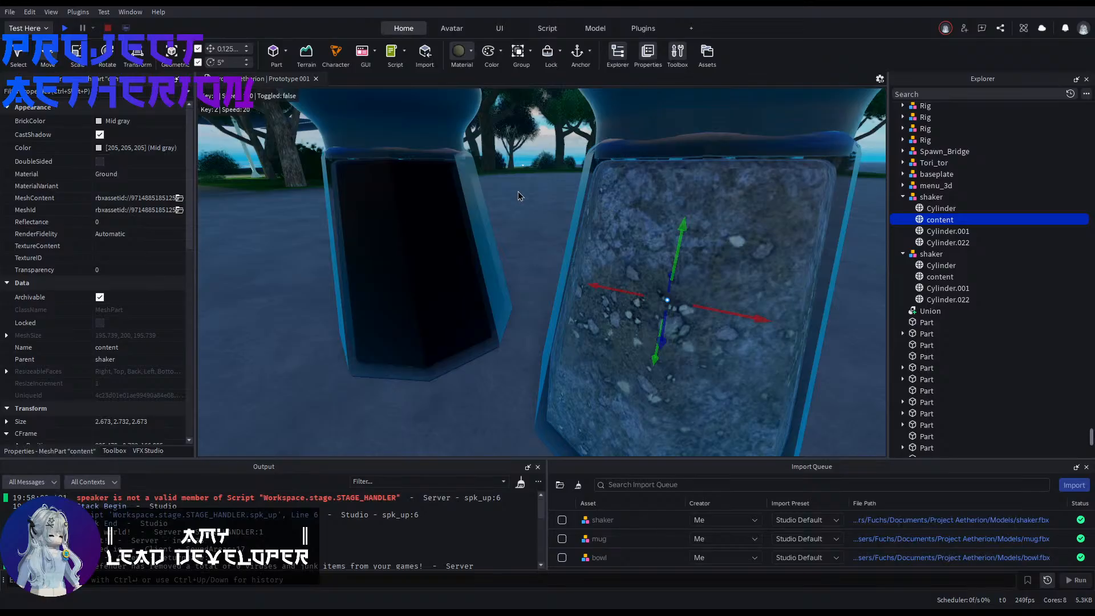
click(552, 193)
click(549, 189)
click(521, 160)
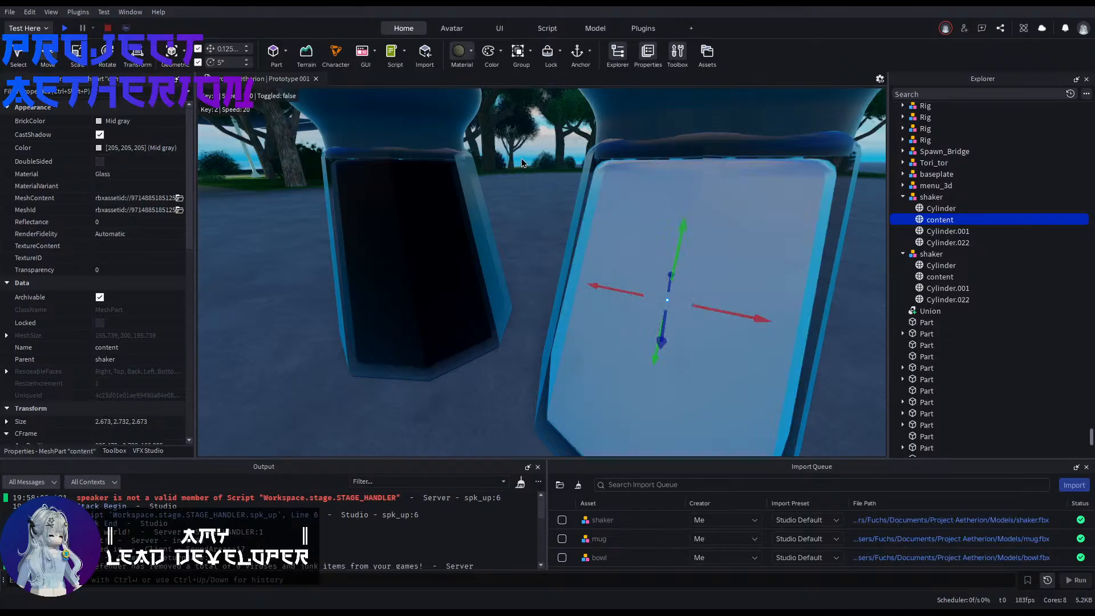
Step: Try further materials such as Glacier and Rock on the light shaker's content
click(524, 164)
click(542, 222)
click(511, 212)
click(481, 203)
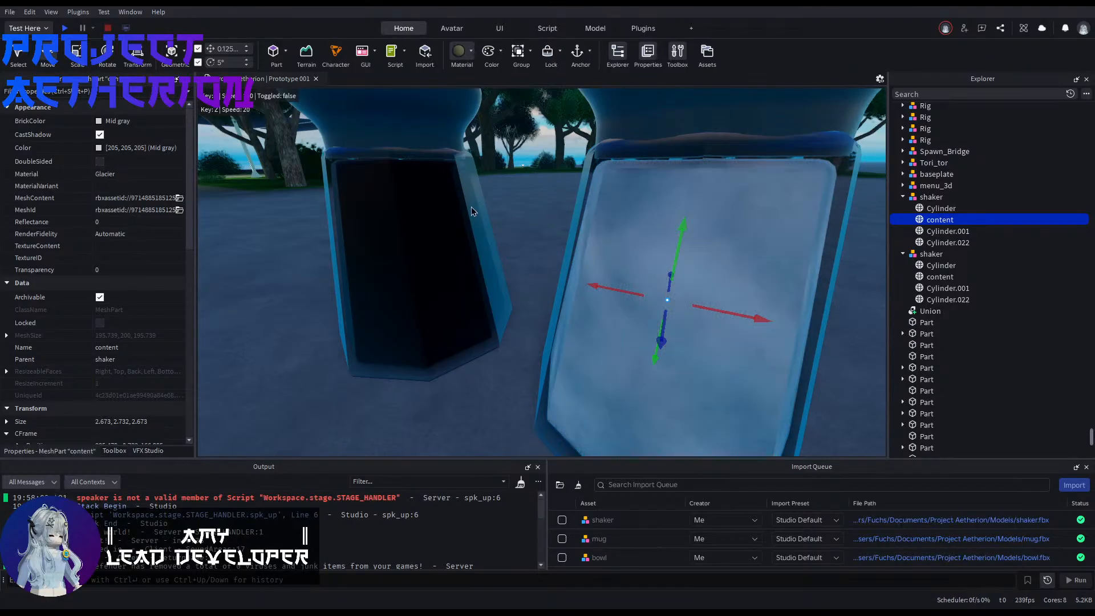
click(531, 205)
click(468, 214)
click(520, 182)
click(531, 186)
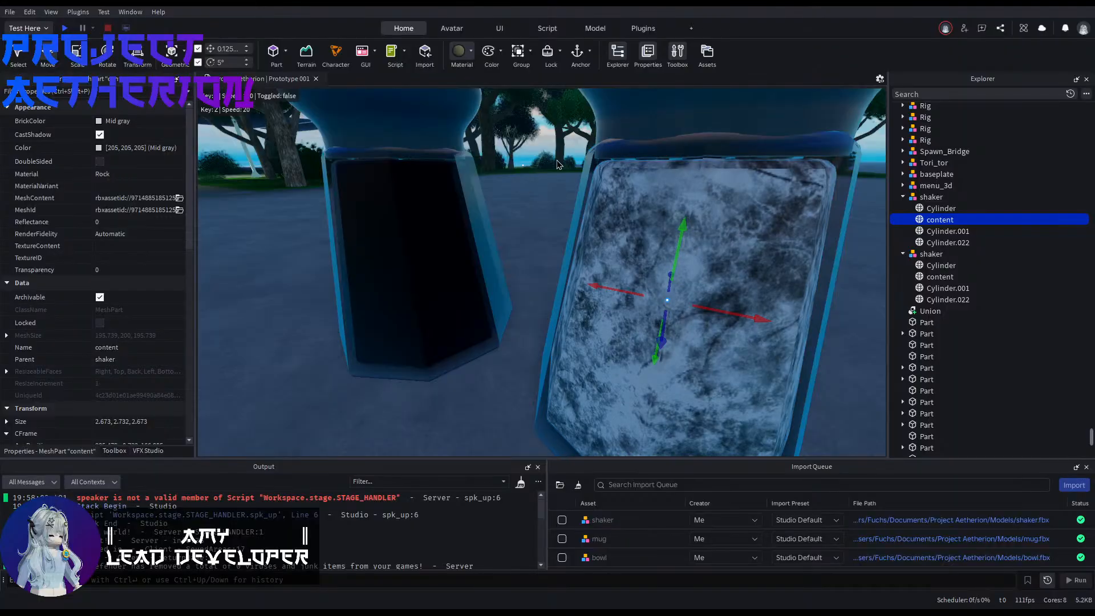
Step: Try the Salt material on the light shaker's content and check it against the dark shaker
click(561, 197)
click(562, 198)
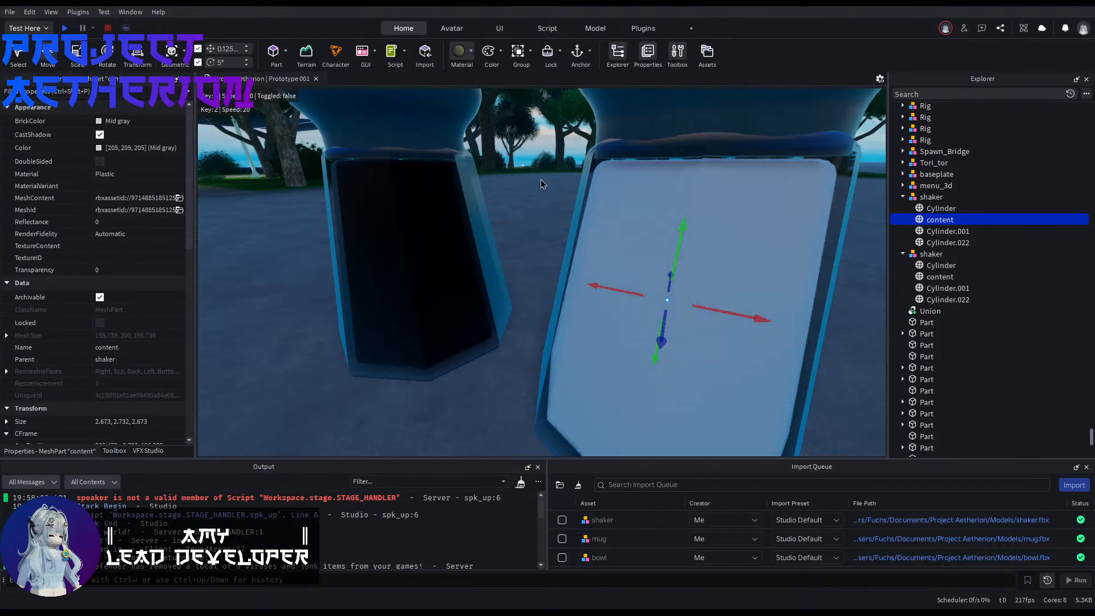
click(572, 210)
click(535, 246)
right_drag(535, 246, 619, 246)
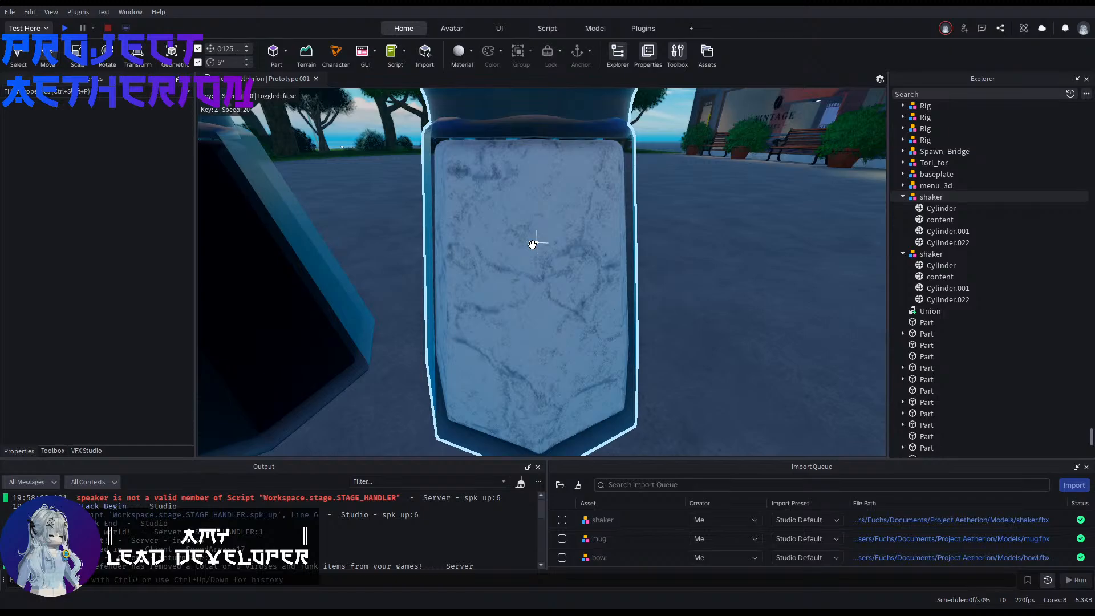
scroll(533, 245, down, 4)
scroll(534, 246, up, 4)
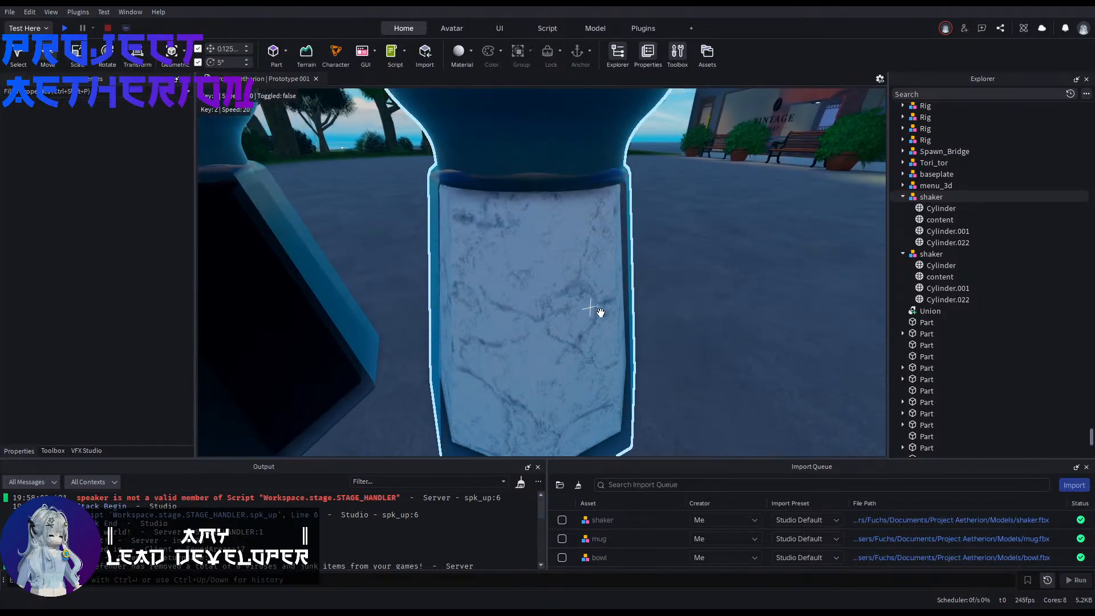
key(d)
right_drag(600, 313, 623, 313)
key(a)
Step: Apply the Salt material to the dark shaker's content and inspect it up close
click(934, 277)
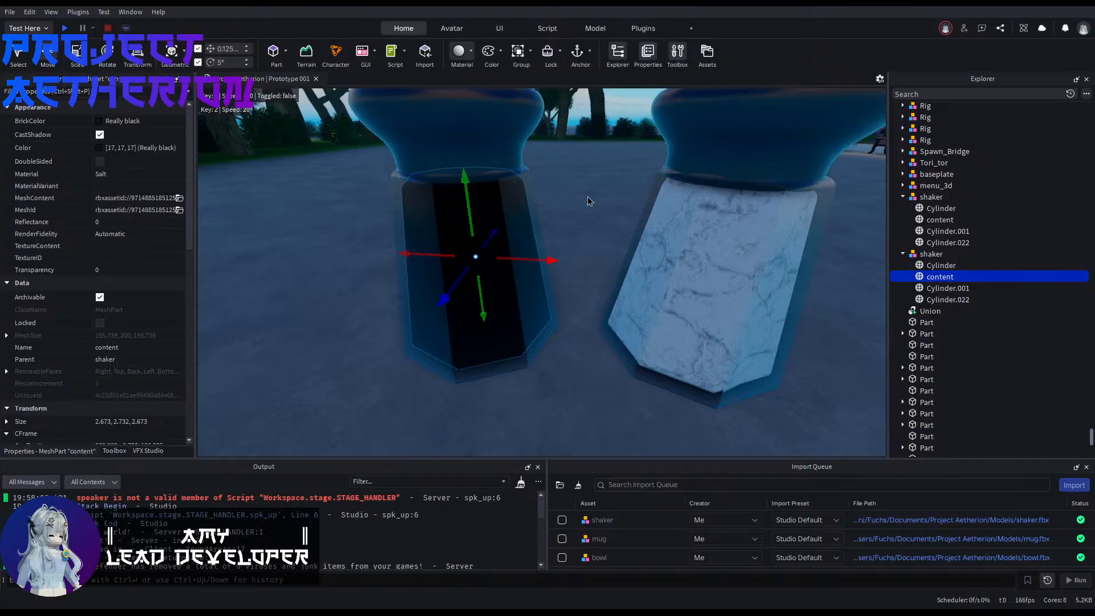
click(600, 228)
key(a)
right_drag(600, 227, 622, 217)
key(w)
key(d)
key(s)
key(w)
Step: Change the dark shaker's content to a slightly lighter near-black brick colour
click(911, 279)
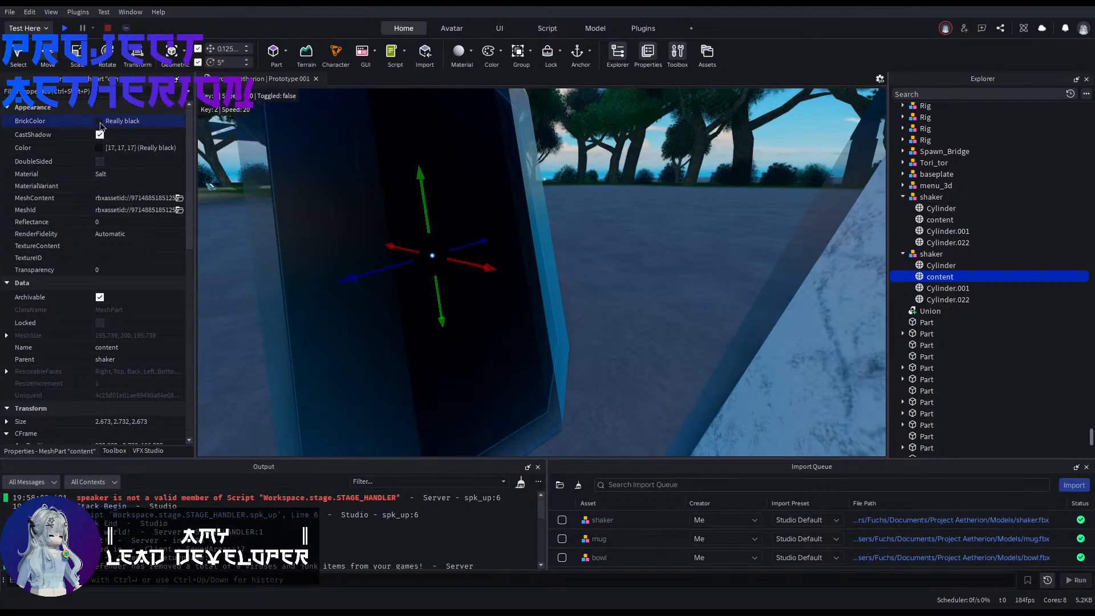
click(100, 125)
click(133, 330)
click(610, 285)
right_drag(610, 285, 587, 285)
key(s)
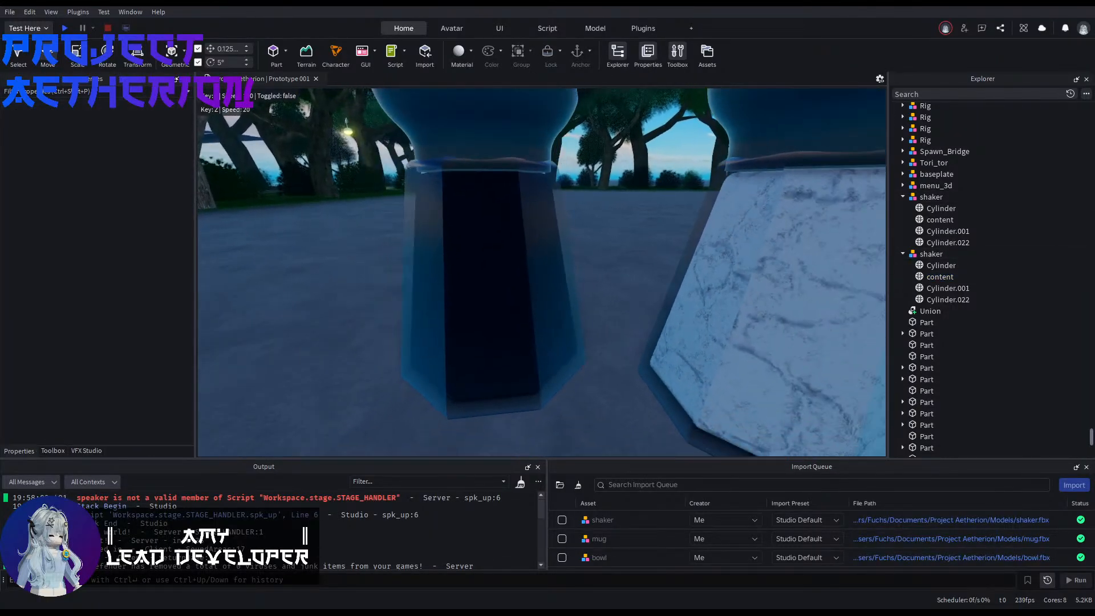
key(s)
Step: Try the Rubber material on the light shaker's content, and set it to SmoothPlastic
click(914, 219)
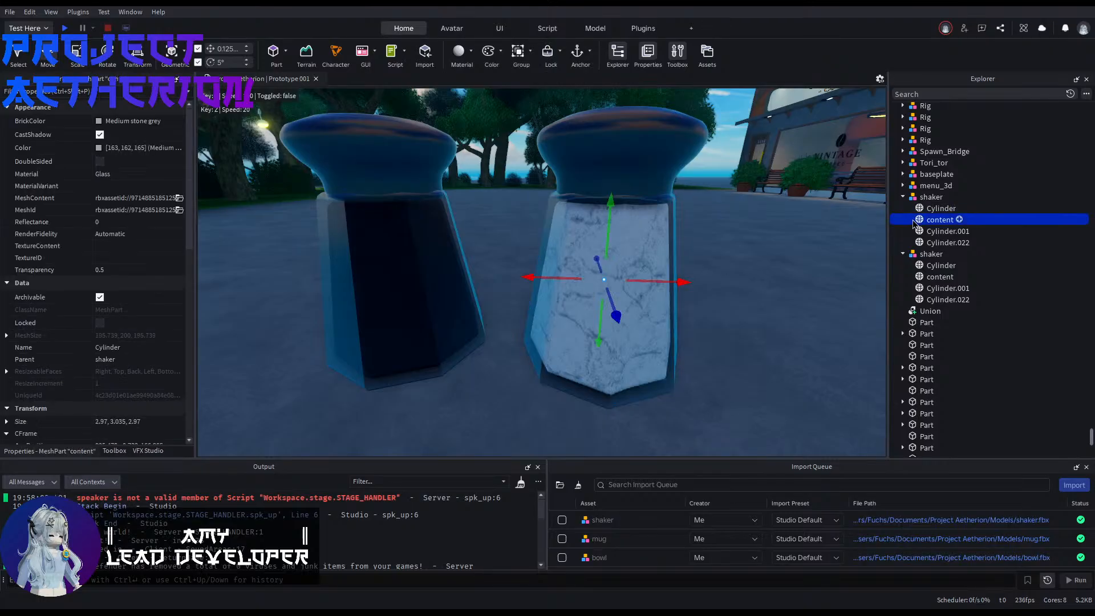
key(w)
right_drag(542, 239, 490, 237)
key(s)
key(w)
key(e)
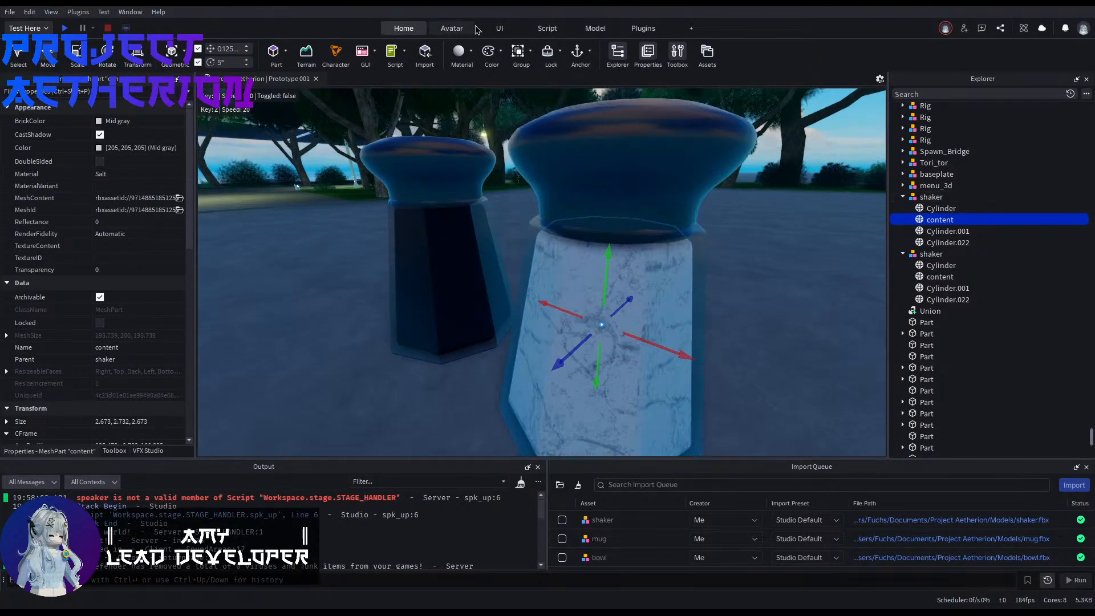
click(460, 53)
key(ctrl+z)
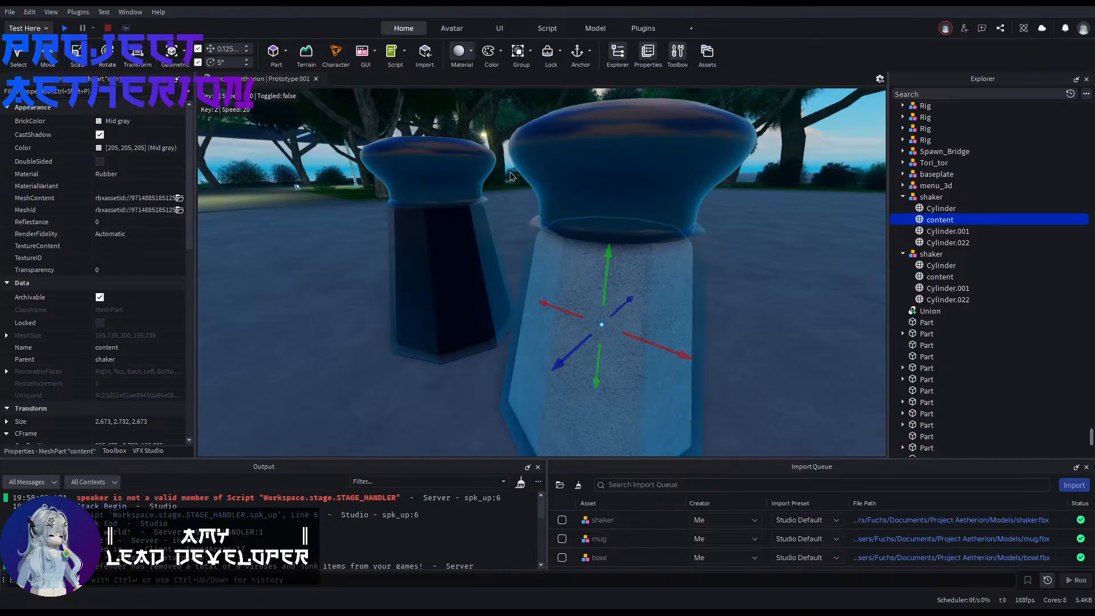
click(522, 237)
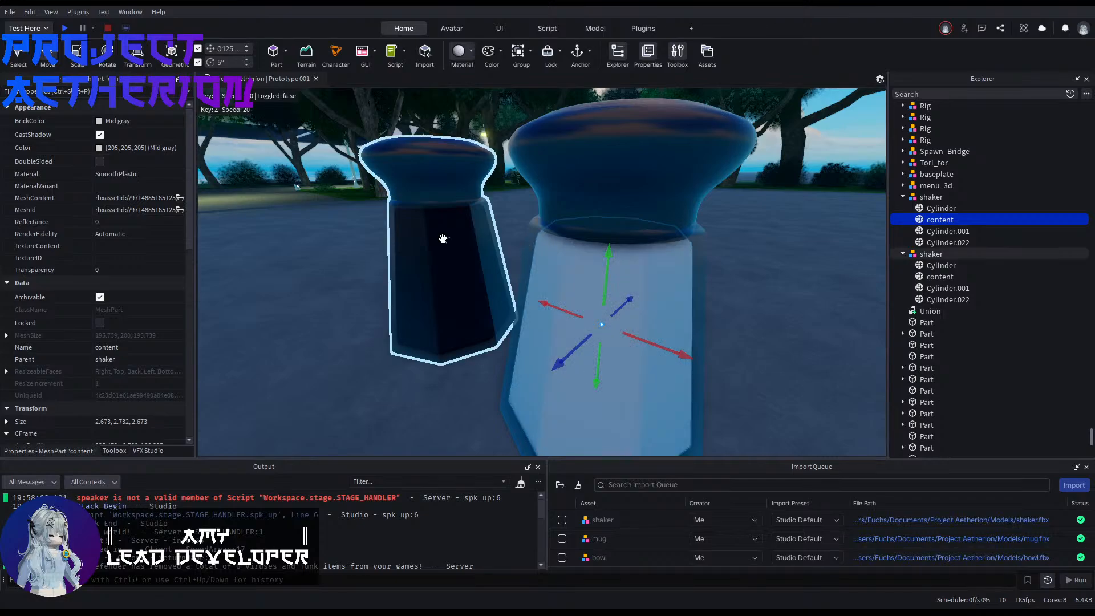
Step: Examine the contents of the dark and light shakers up close from several angles
click(768, 302)
mouse_move(767, 302)
right_down()
mouse_move(789, 315)
mouse_move(835, 311)
mouse_move(767, 303)
right_up()
key(a)
key(w)
key(s)
key(e)
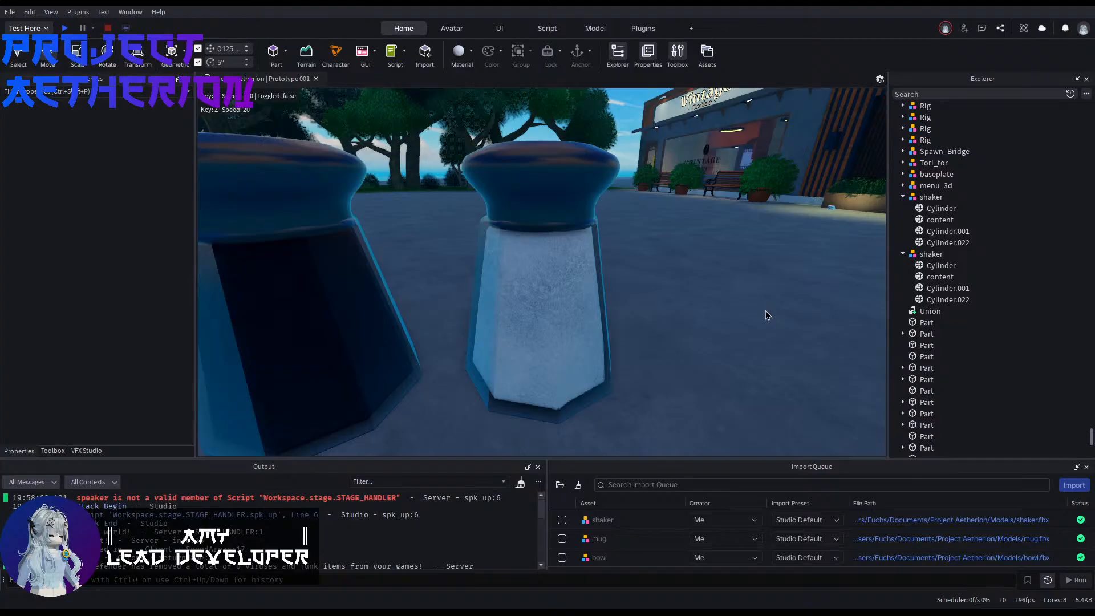
key(e)
mouse_move(764, 341)
right_down()
mouse_move(771, 419)
mouse_move(786, 342)
mouse_move(752, 342)
right_up()
key(q)
key(w)
key(s)
click(497, 326)
click(920, 278)
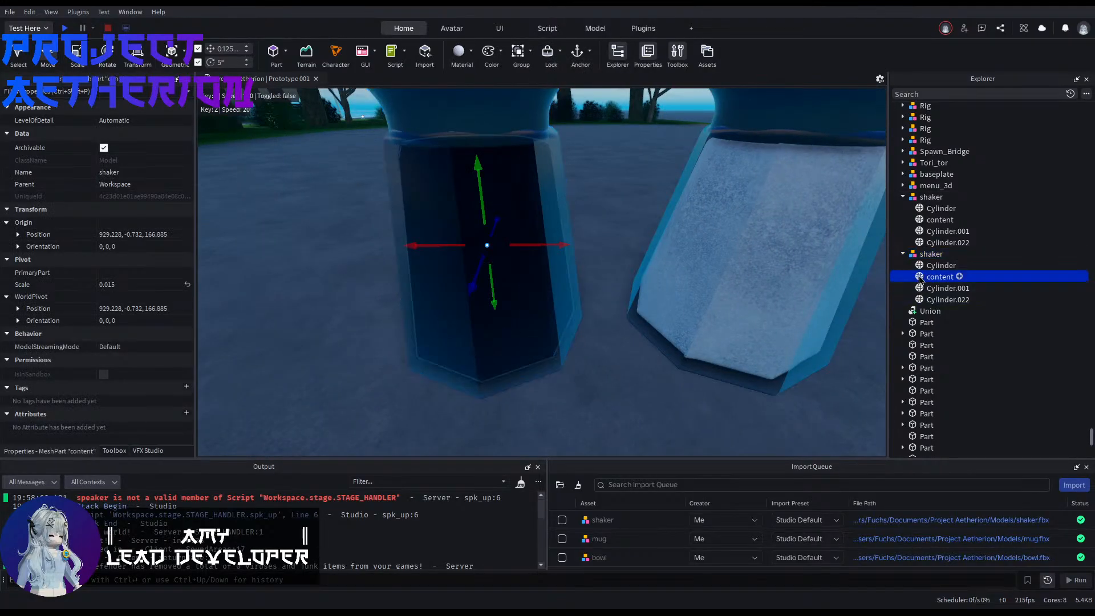
click(318, 397)
right_drag(318, 396, 349, 413)
key(s)
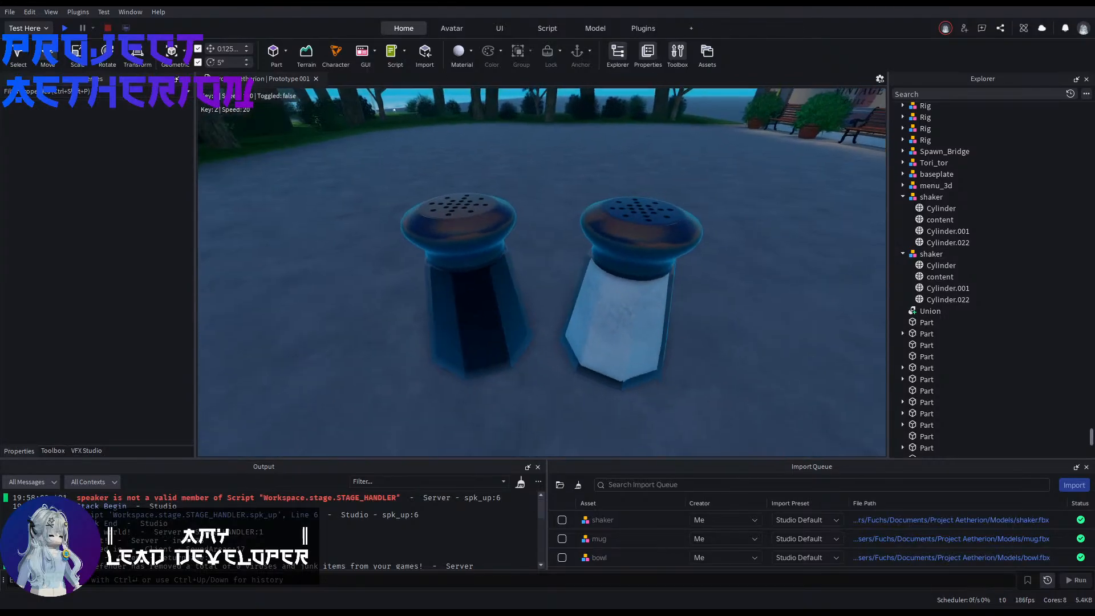
Step: Move the dark shaker slightly closer to the light shaker
click(483, 349)
drag(538, 296, 558, 295)
click(614, 417)
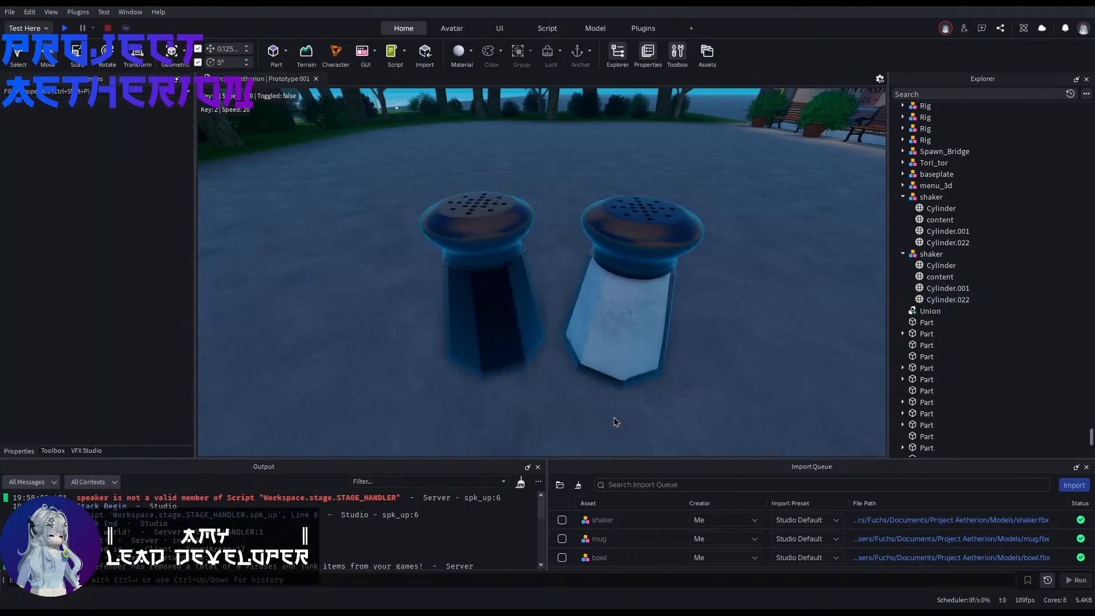
Step: Group both shakers into one model and rename it shakers
click(616, 351)
ctrl+click(495, 343)
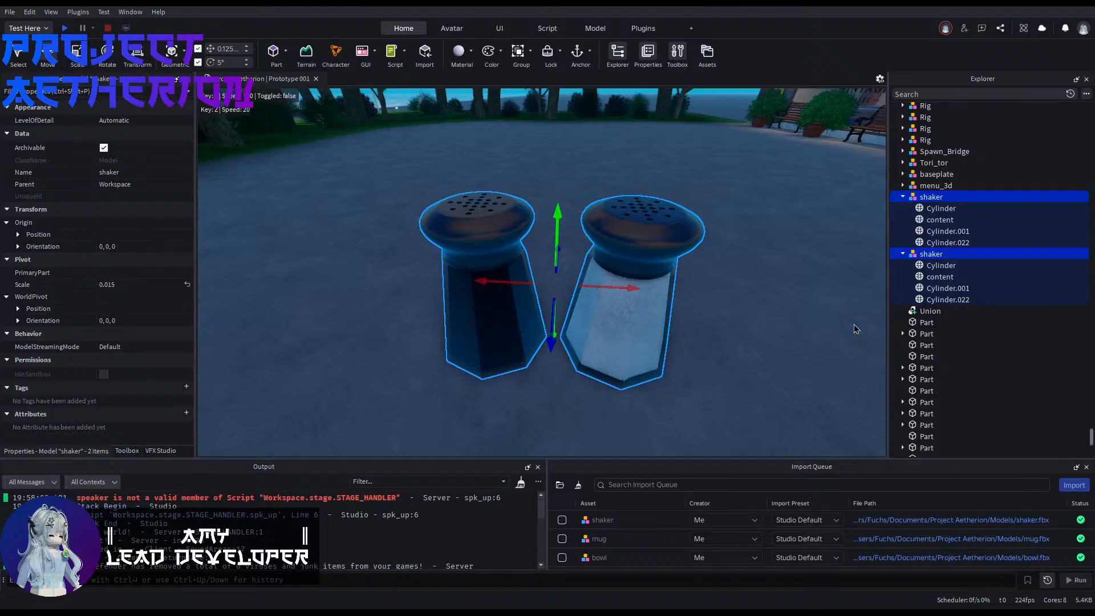
key(ctrl+g)
click(928, 196)
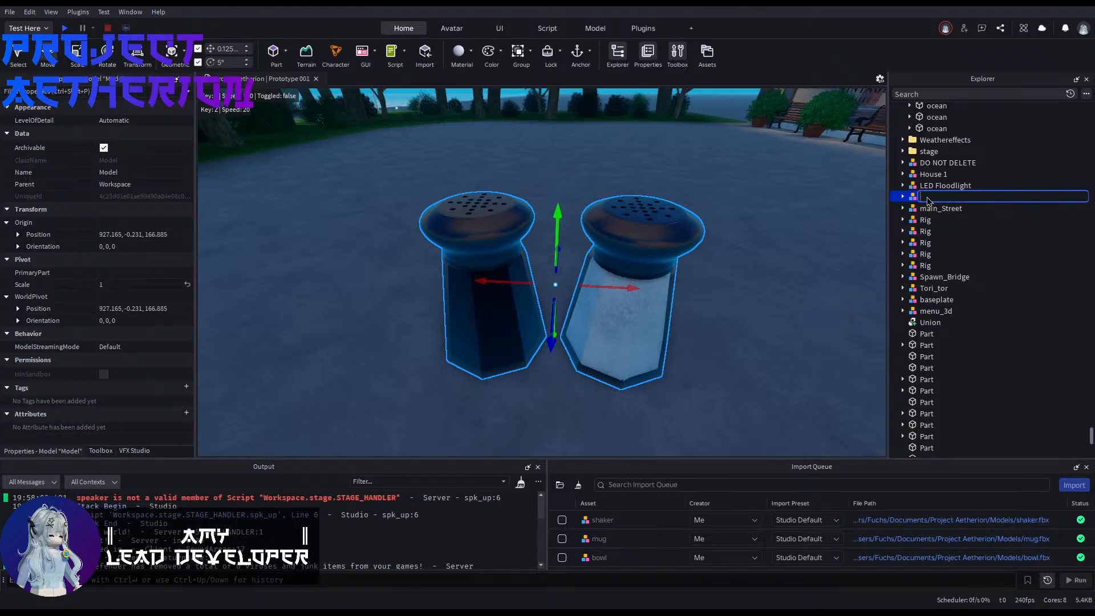
text(shakers)
key(Return)
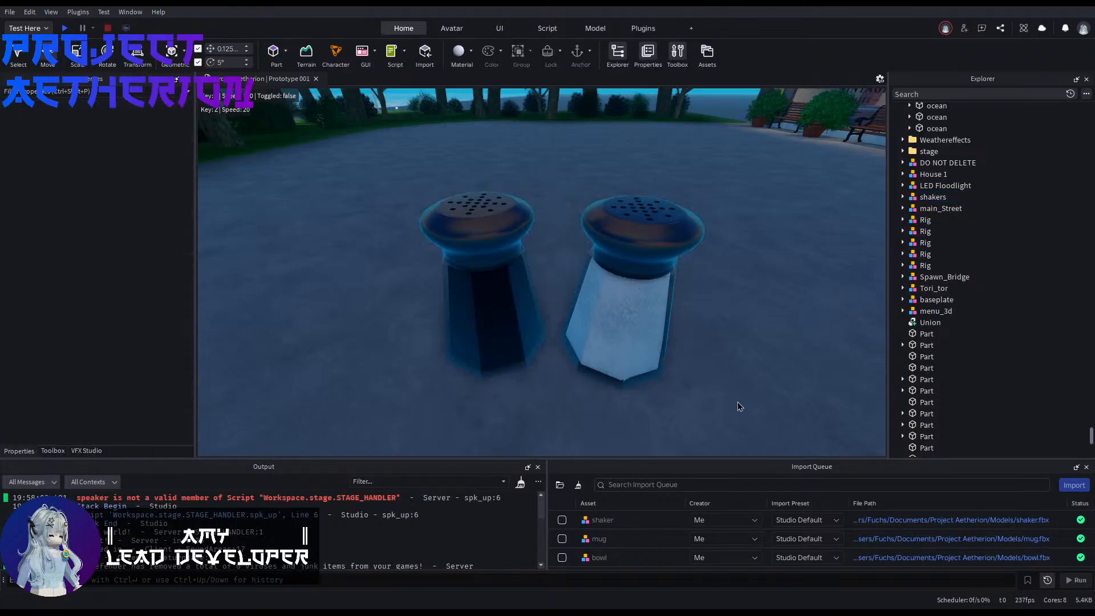
Step: Move the shakers group into the restaurant onto the table beside the aquarium and scale it to 0.164
drag(586, 285, 513, 353)
right_drag(621, 294, 607, 323)
key(w)
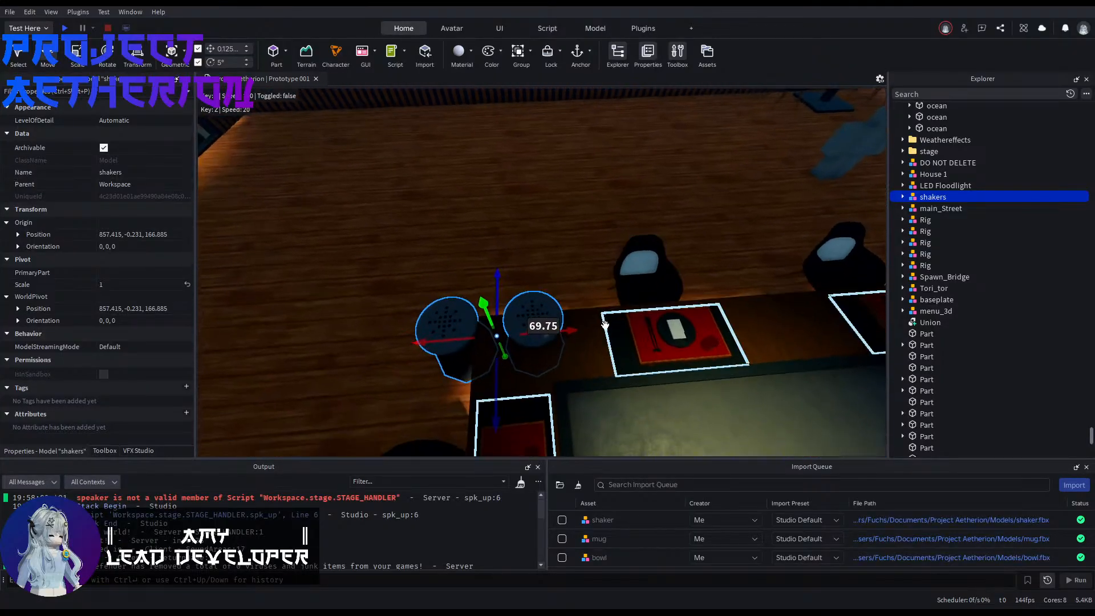
drag(496, 393, 589, 271)
key(ctrl+3)
key(ctrl+2)
key(f)
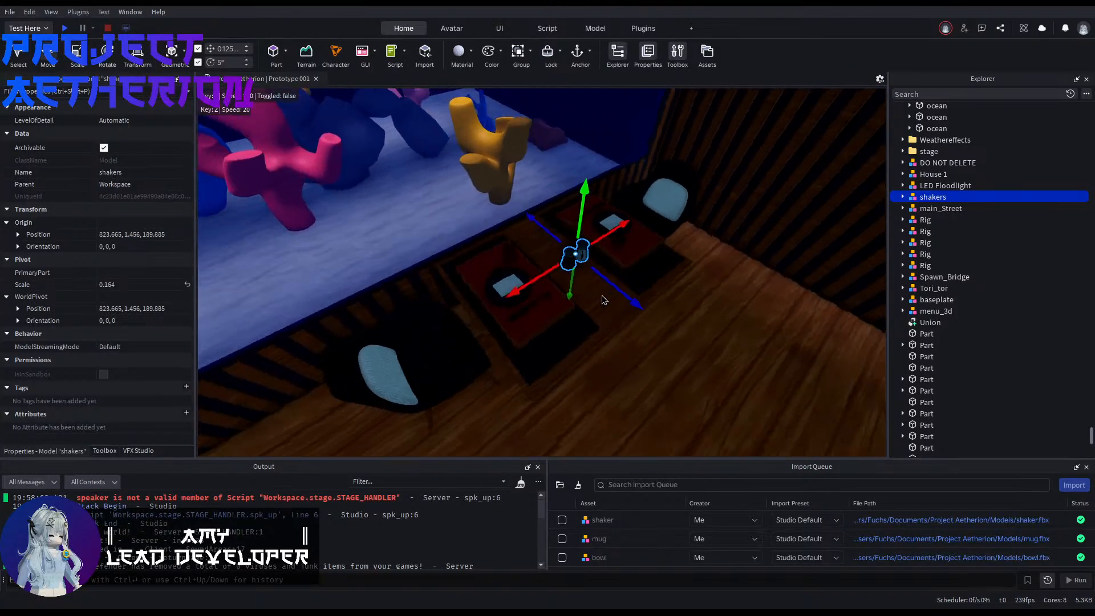
Step: Rotate the shakers group 90° about the vertical axis and lower it onto the tabletop
right_drag(601, 295, 603, 295)
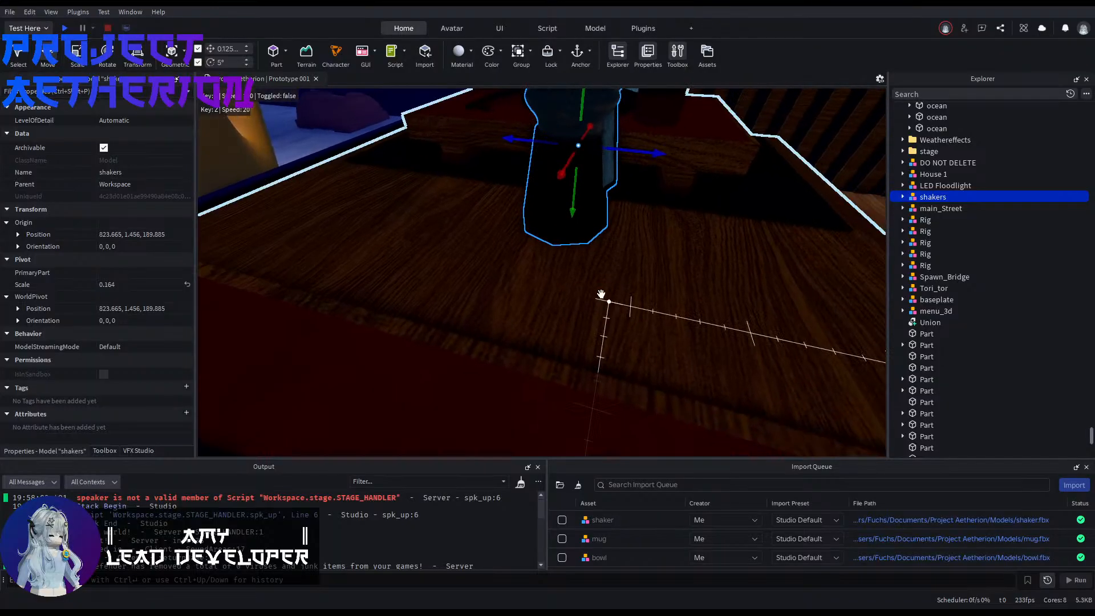
key(ctrl+r)
scroll(604, 297, down, 3)
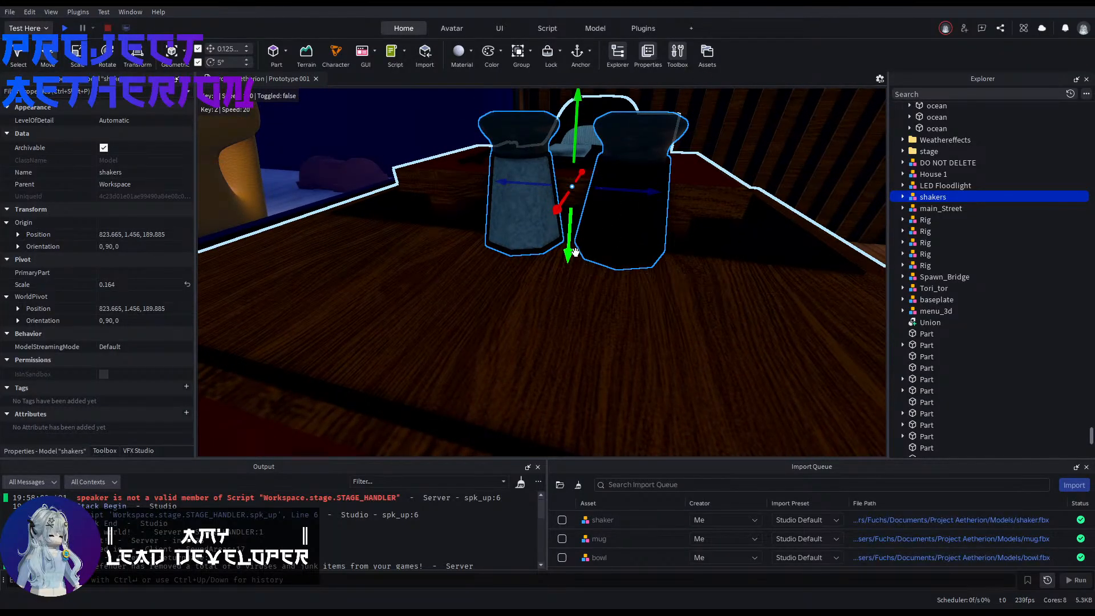
drag(570, 259, 568, 311)
right_drag(572, 318, 575, 321)
Step: Copy the tabletop part's Z position and set the shakers group's Z position to 190.292
click(365, 342)
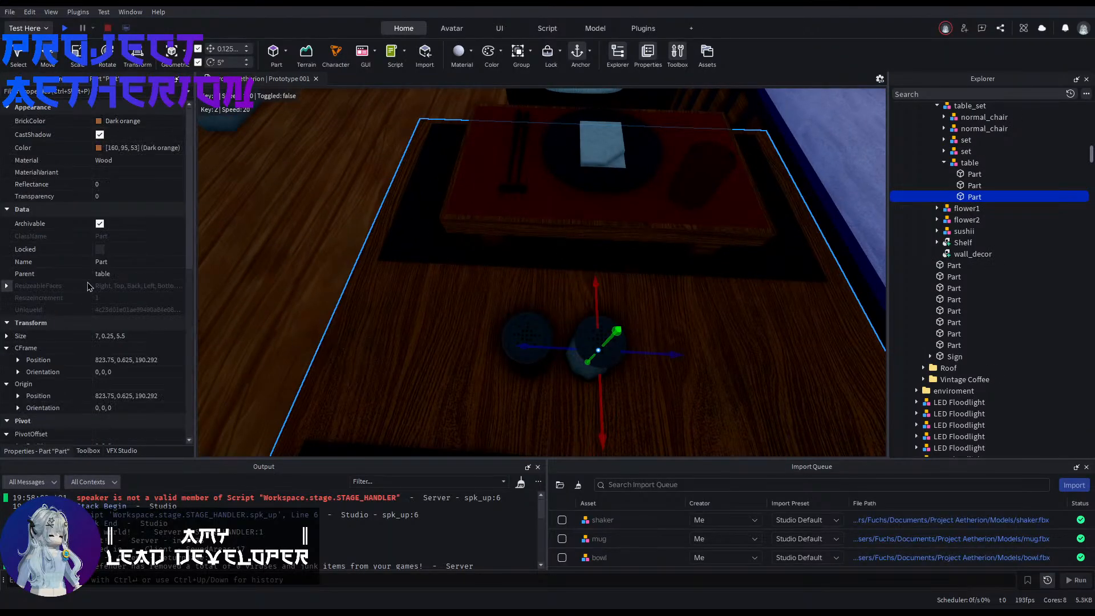
click(18, 360)
click(114, 395)
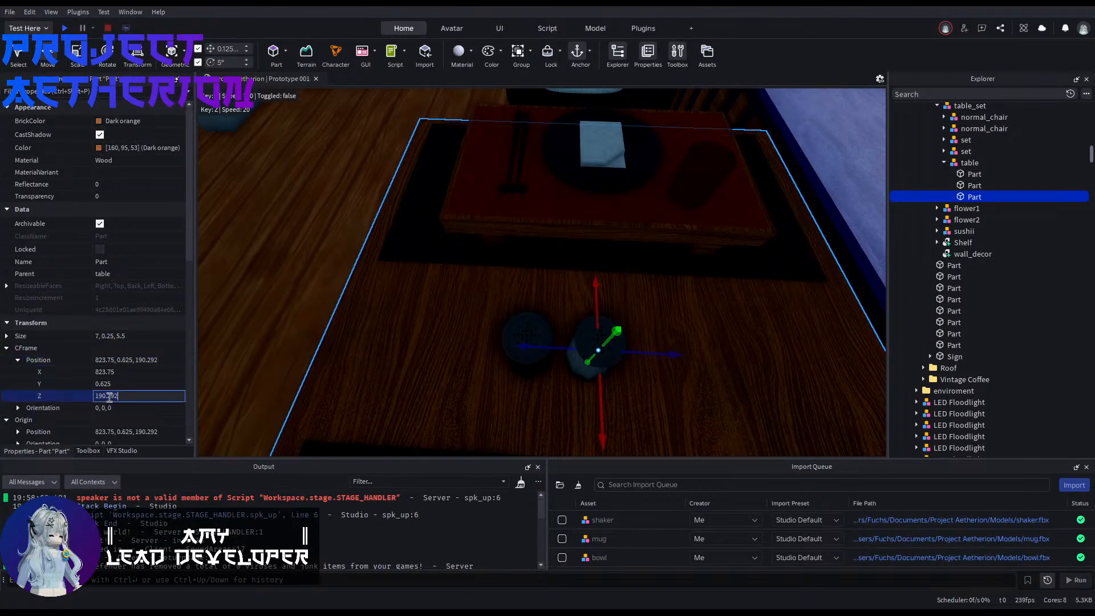
click(521, 338)
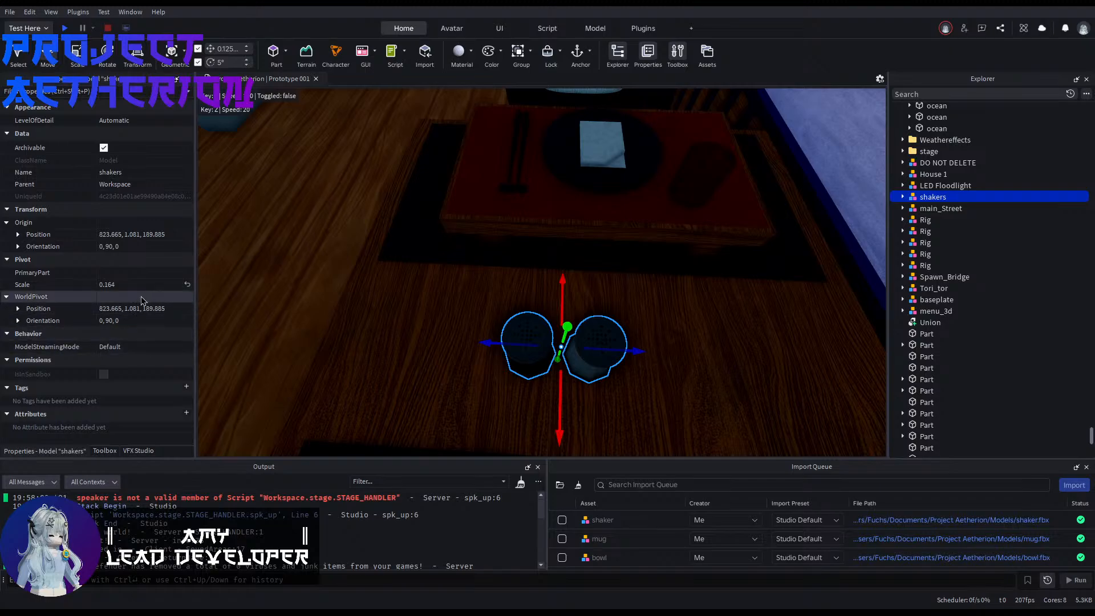
click(18, 234)
click(135, 269)
text(190.292)
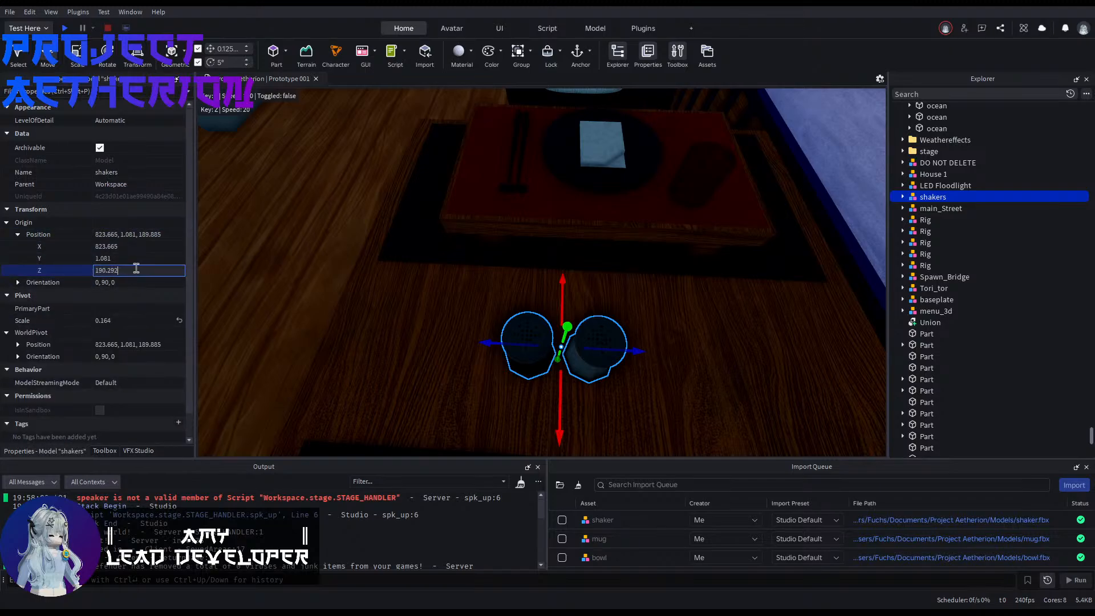
key(Return)
Step: Examine how the shakers sit on the table between the two place settings
click(262, 281)
right_drag(262, 281, 273, 289)
key(s)
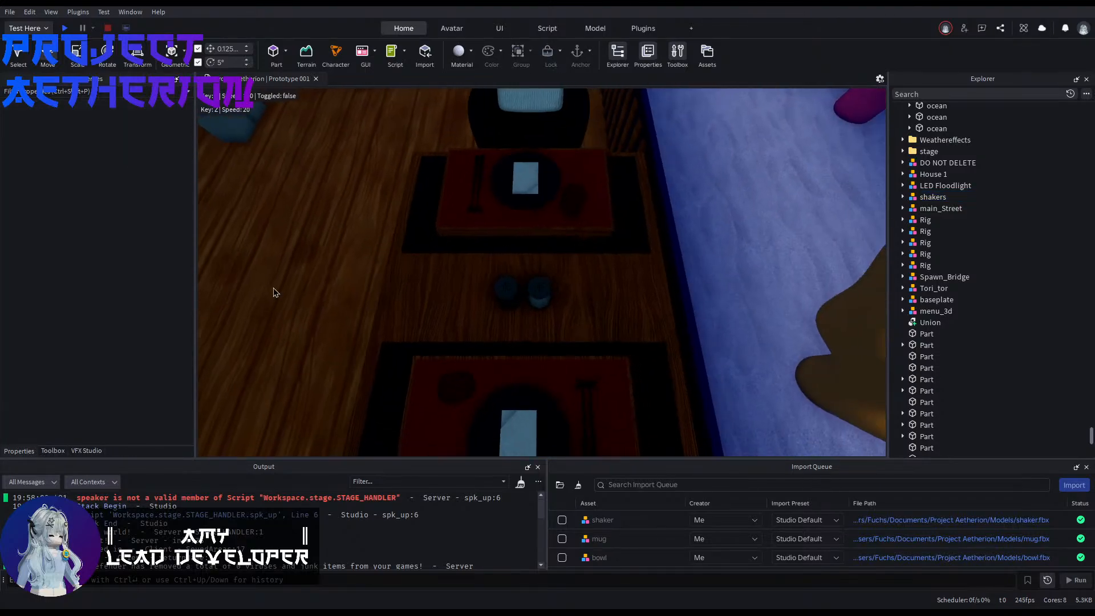
key(a)
key(w)
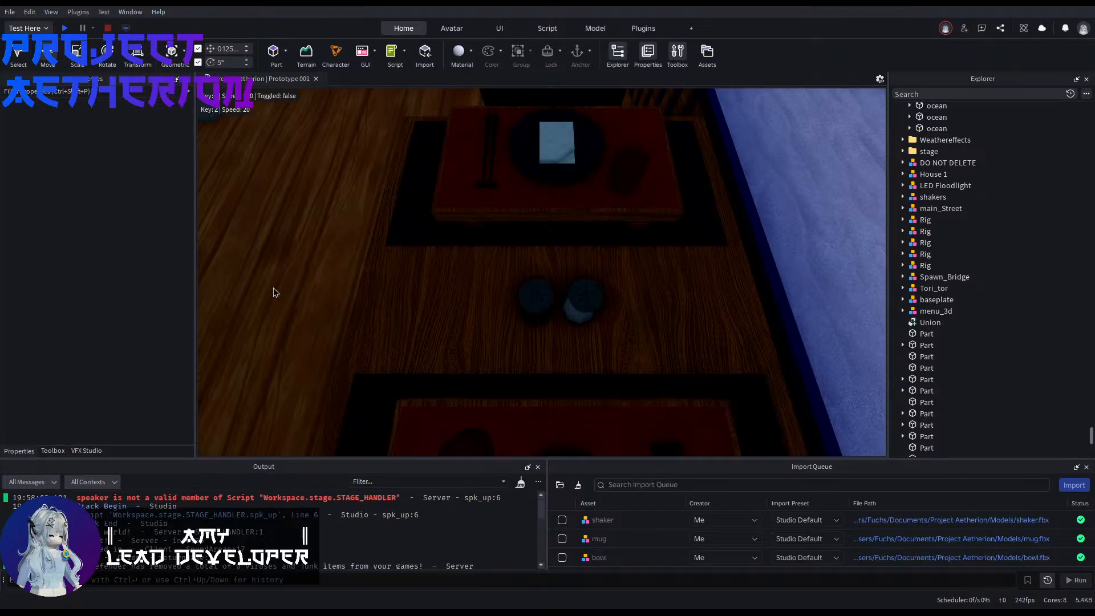
key(s)
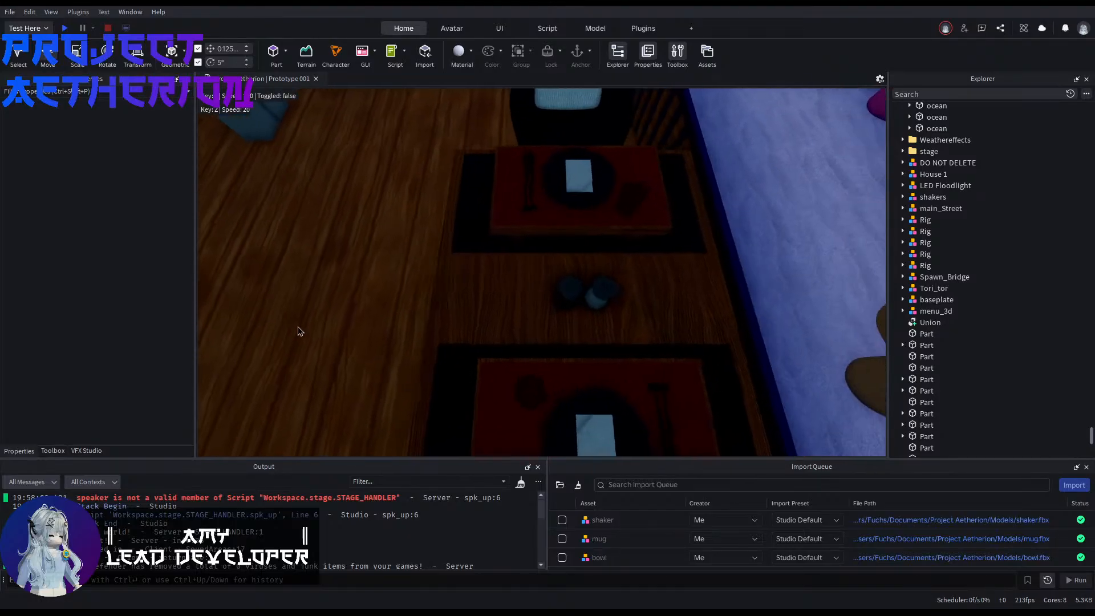
key(d)
key(a)
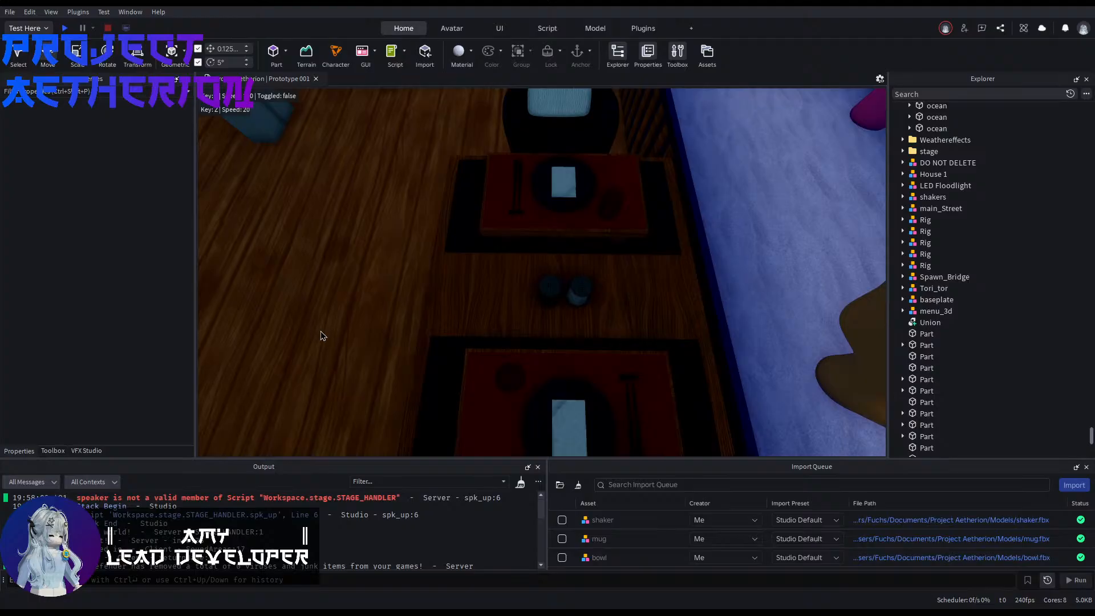
Step: Duplicate the table_set model beside the aquarium, try the copy 17 studs along the wall, and undo that move
right_drag(328, 290, 327, 290)
key(s)
click(512, 338)
key(s)
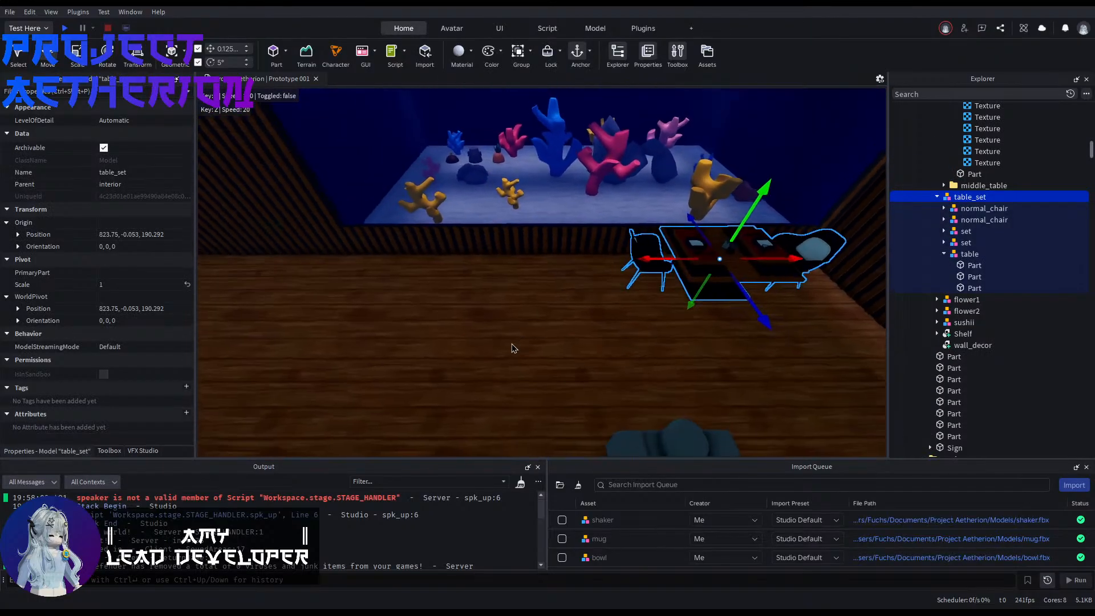
key(ctrl+d)
drag(638, 259, 436, 284)
right_drag(435, 284, 453, 305)
key(d)
key(s)
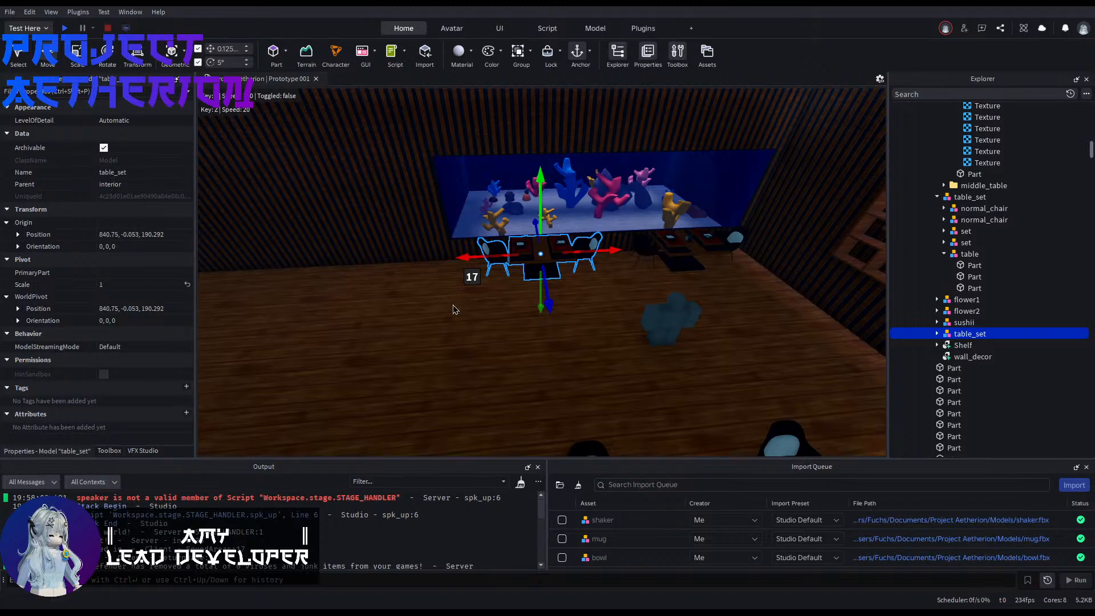
key(ctrl+d)
key(Delete)
key(ctrl+z)
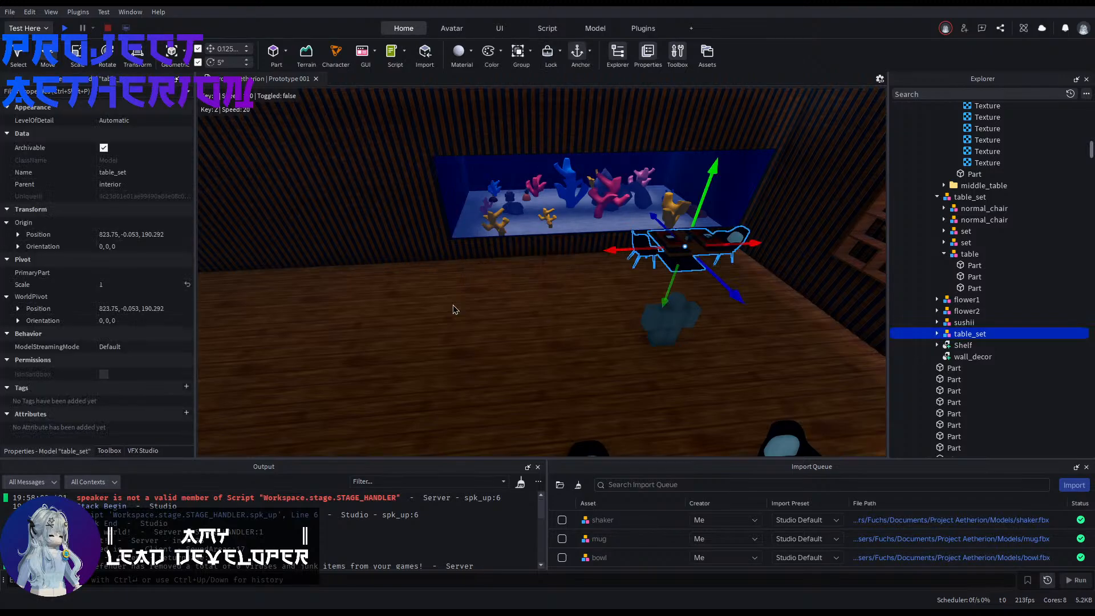
Step: Move the duplicated table set 51 studs along the wall to the window end of the room
key(a)
right_drag(465, 316, 469, 323)
key(s)
key(w)
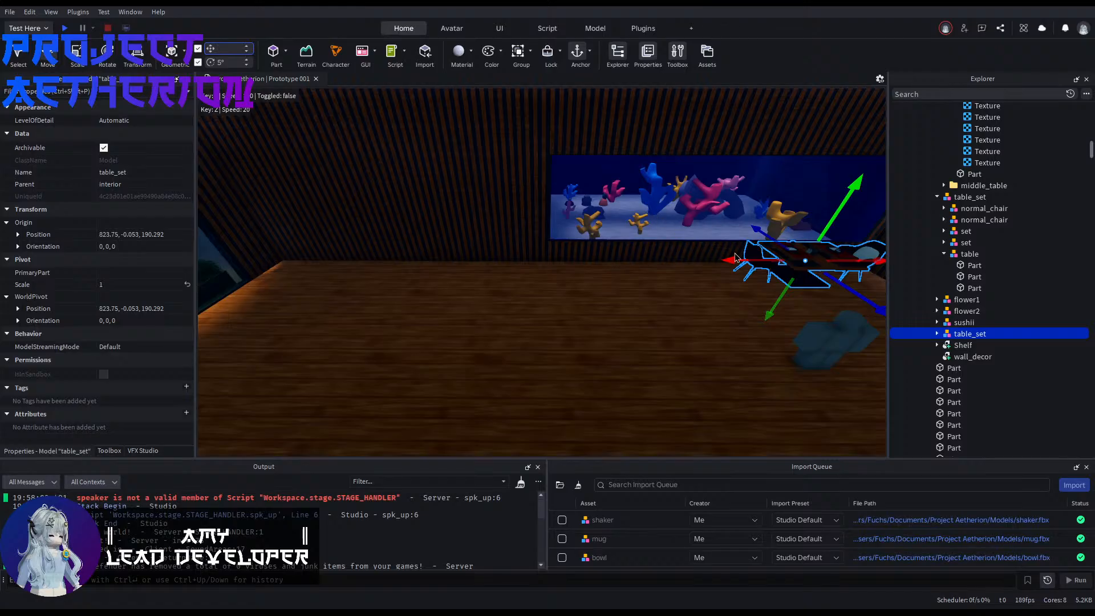
drag(733, 256, 851, 163)
drag(856, 316, 561, 315)
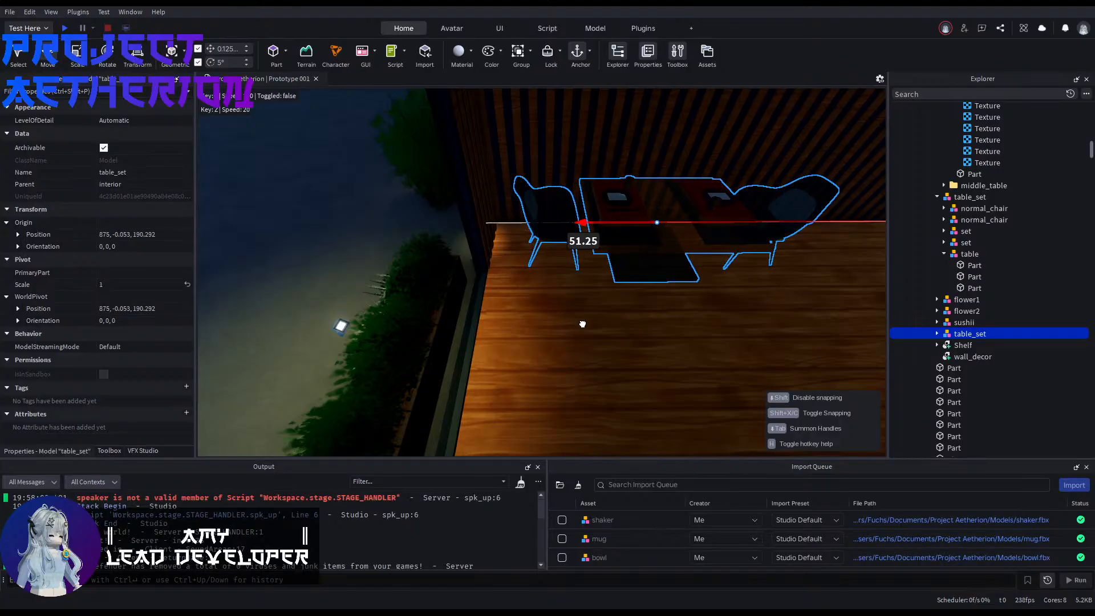
key(d)
mouse_move(583, 329)
right_down()
mouse_move(656, 317)
mouse_move(591, 329)
right_up()
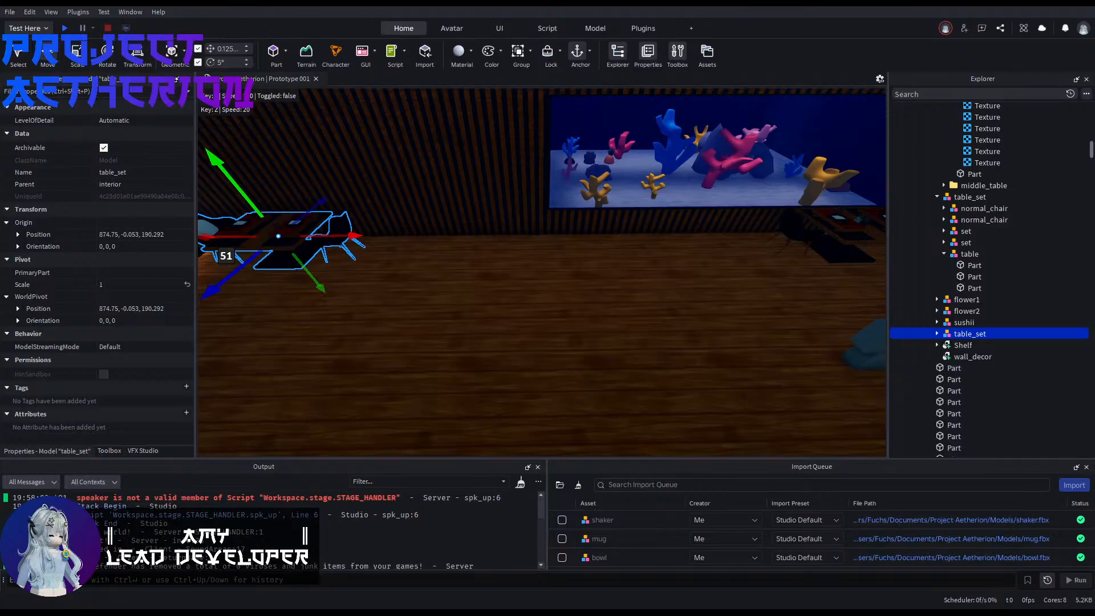
Step: Set the move increment to 17 studs and place two more table set copies 17 studs apart along the wall
right_drag(473, 268, 463, 275)
drag(384, 221, 584, 249)
mouse_move(584, 249)
right_down()
mouse_move(599, 248)
mouse_move(597, 262)
right_up()
key(ctrl+d)
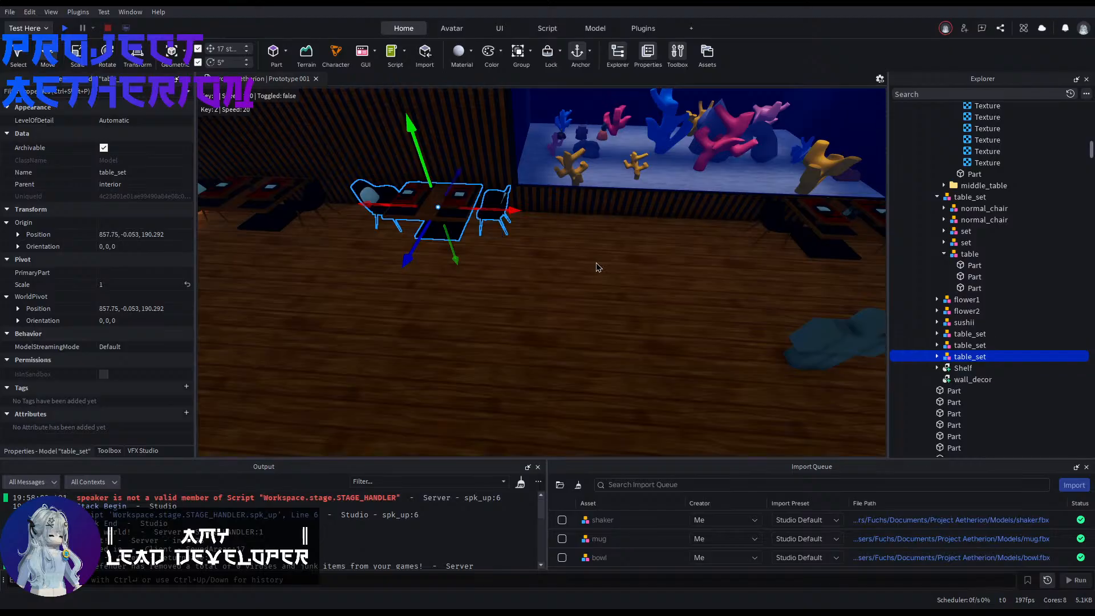
drag(509, 209, 568, 222)
click(590, 290)
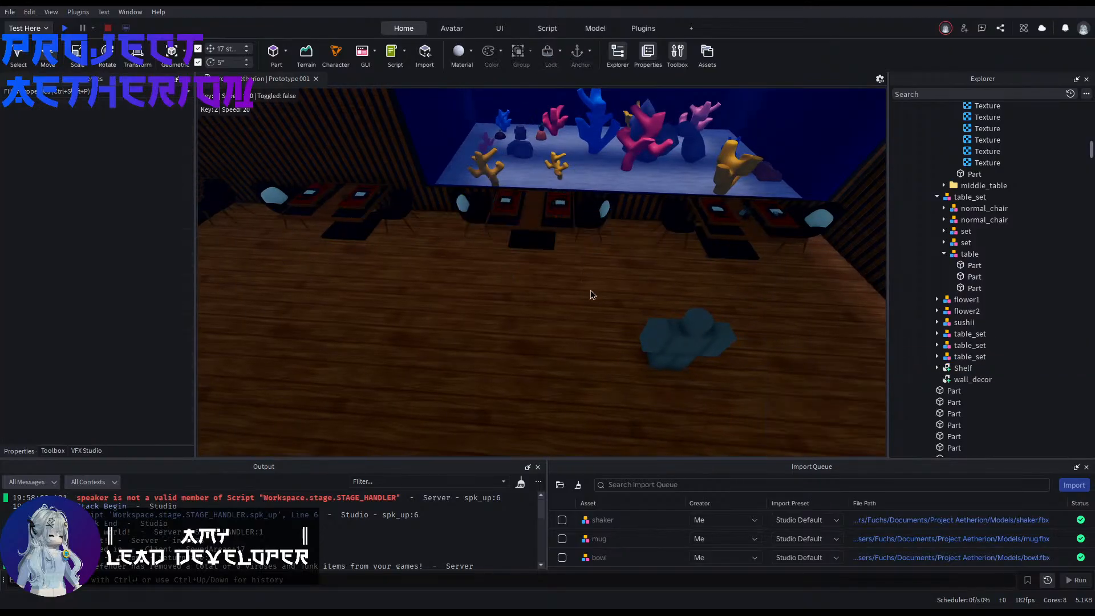
key(a)
right_drag(590, 290, 595, 288)
key(d)
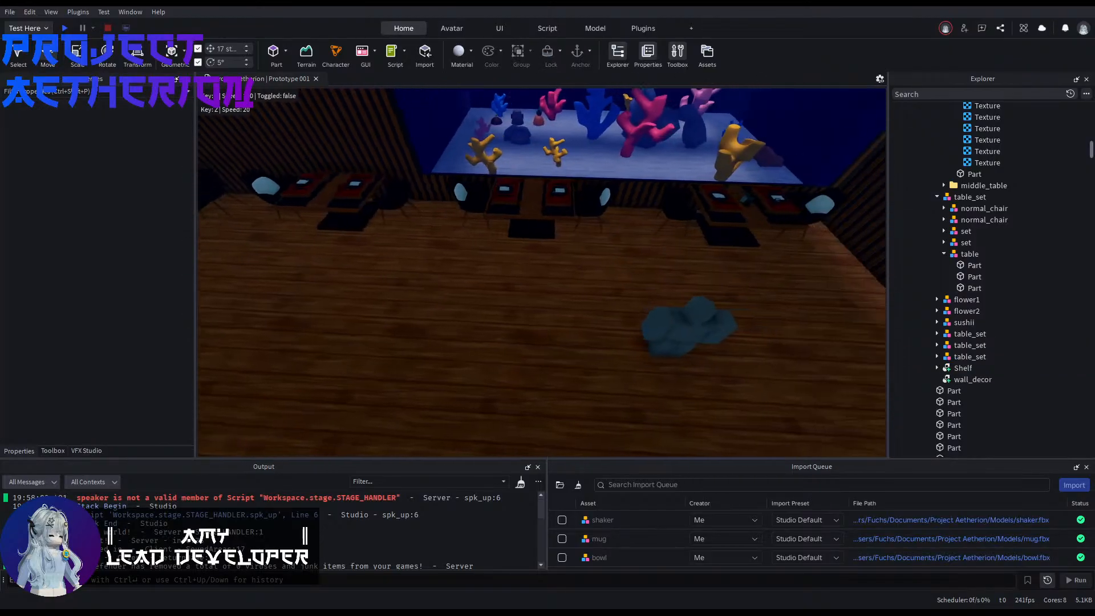
key(a)
key(a)
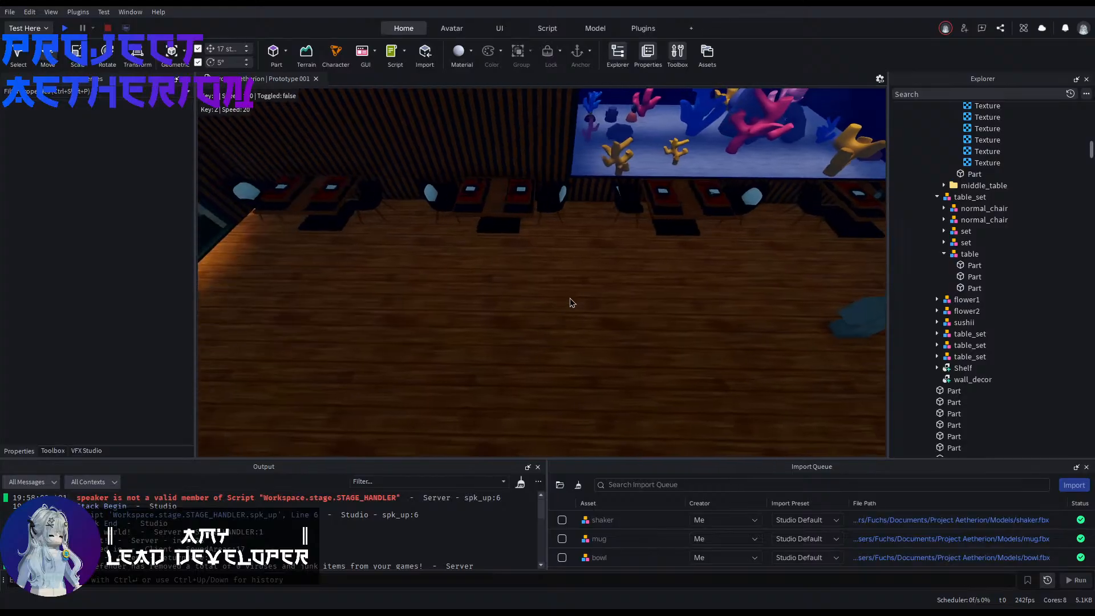
Step: Try another table set copy 17 studs from the corner set, and delete the overlapping duplicate in front of the aquarium
click(631, 221)
key(d)
click(612, 215)
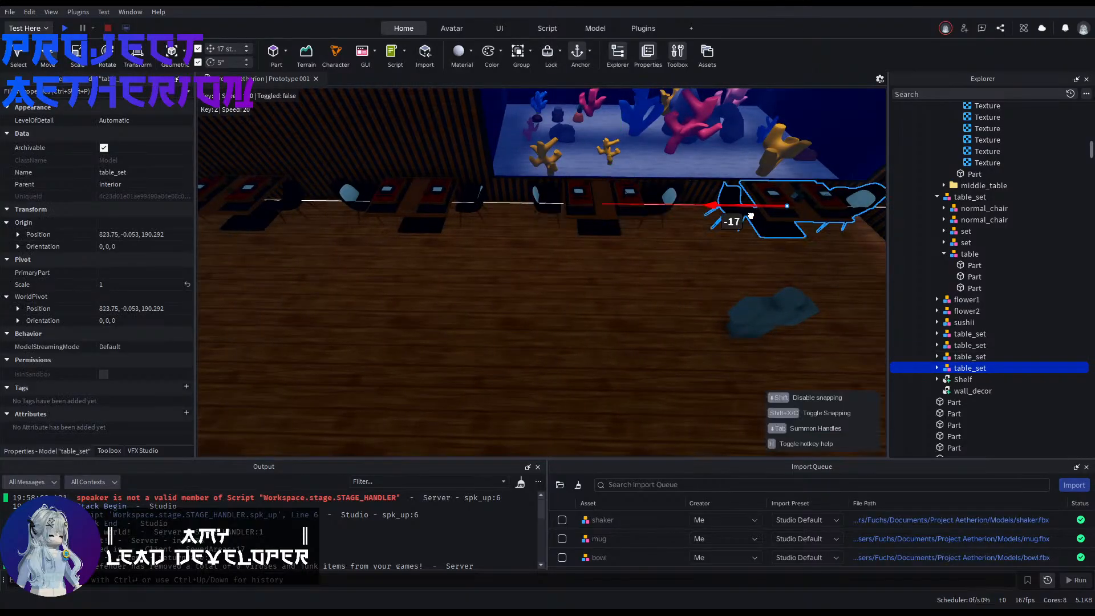
key(d)
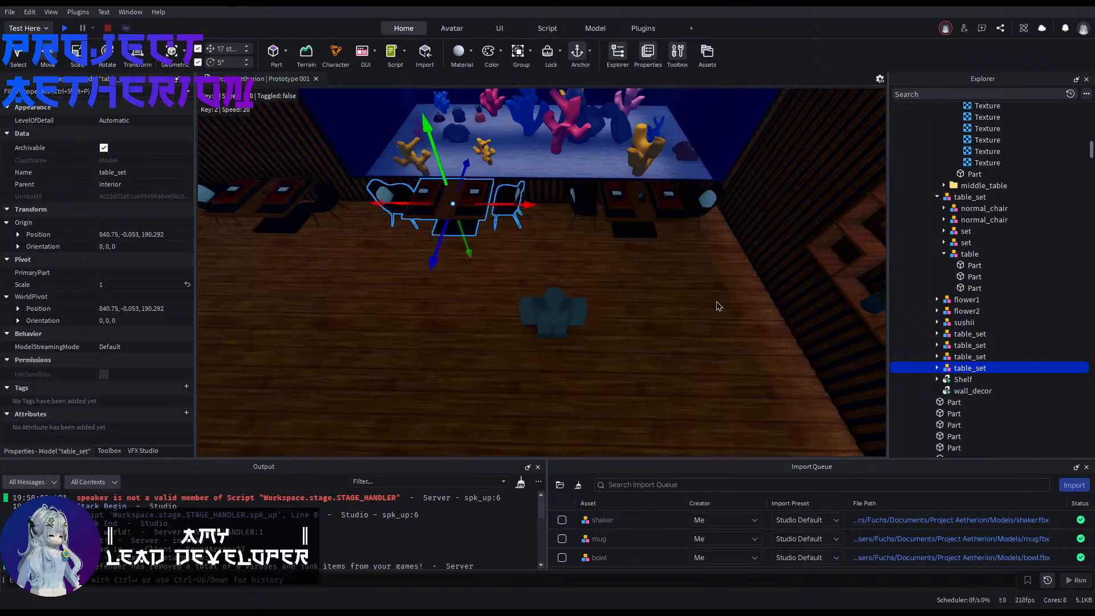
click(716, 301)
key(a)
right_drag(716, 301, 713, 301)
click(557, 213)
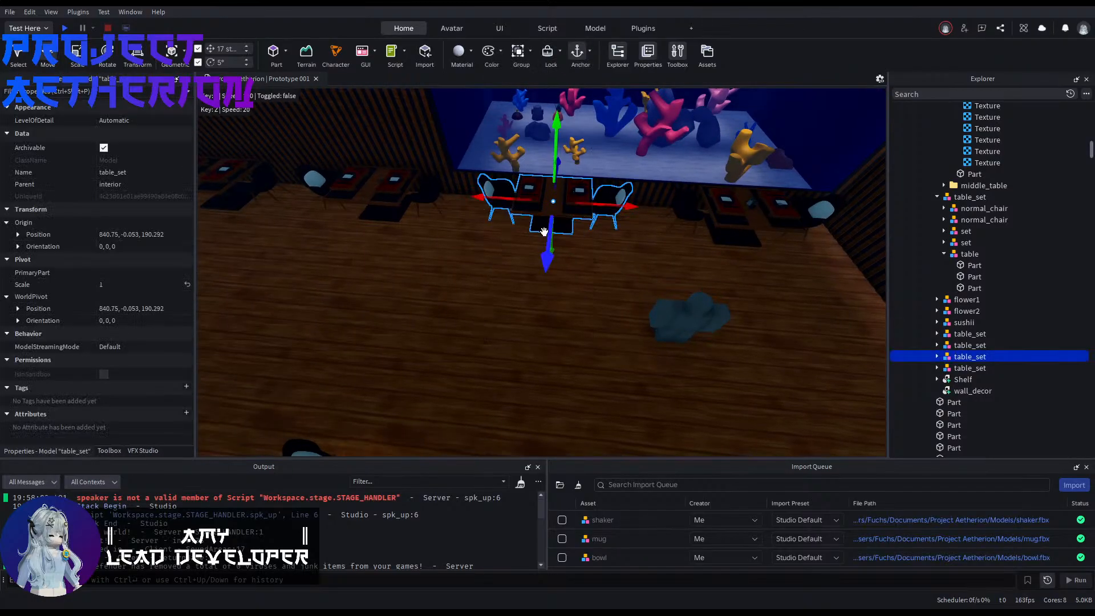
key(Delete)
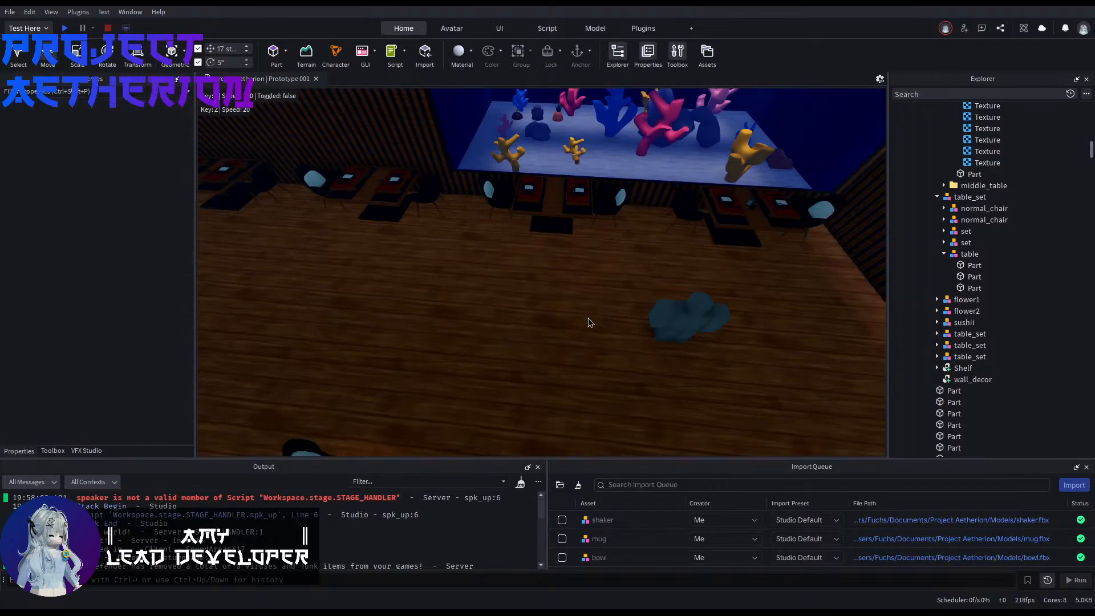
Step: Examine the sushi counter seating and the empty floor along the restaurant's windows
key(a)
right_drag(587, 317, 709, 323)
key(s)
key(w)
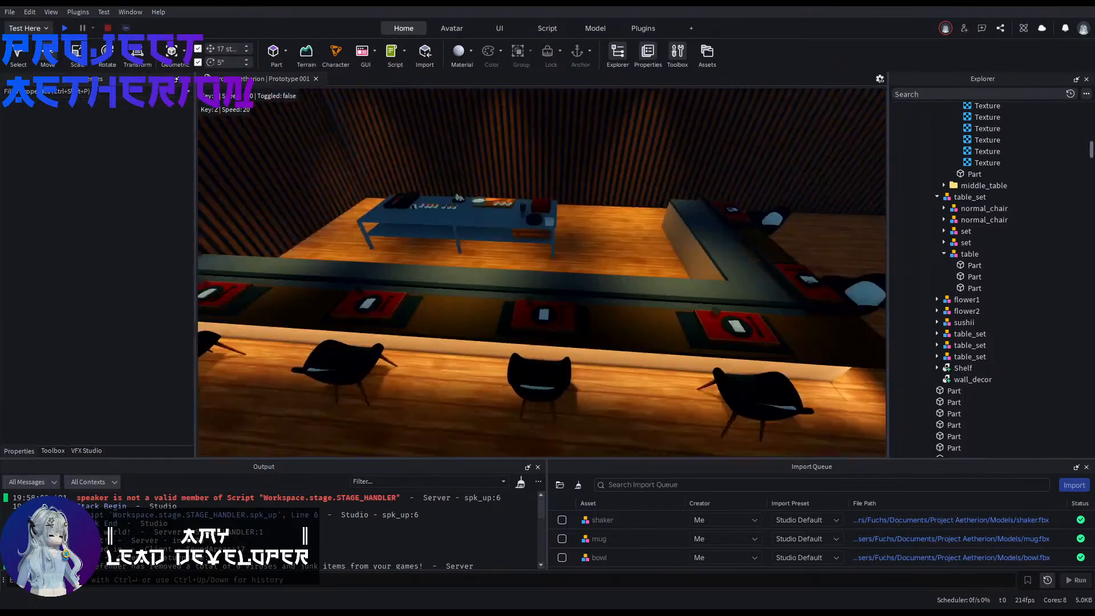
key(w)
right_drag(634, 303, 754, 285)
key(w)
right_drag(655, 269, 707, 269)
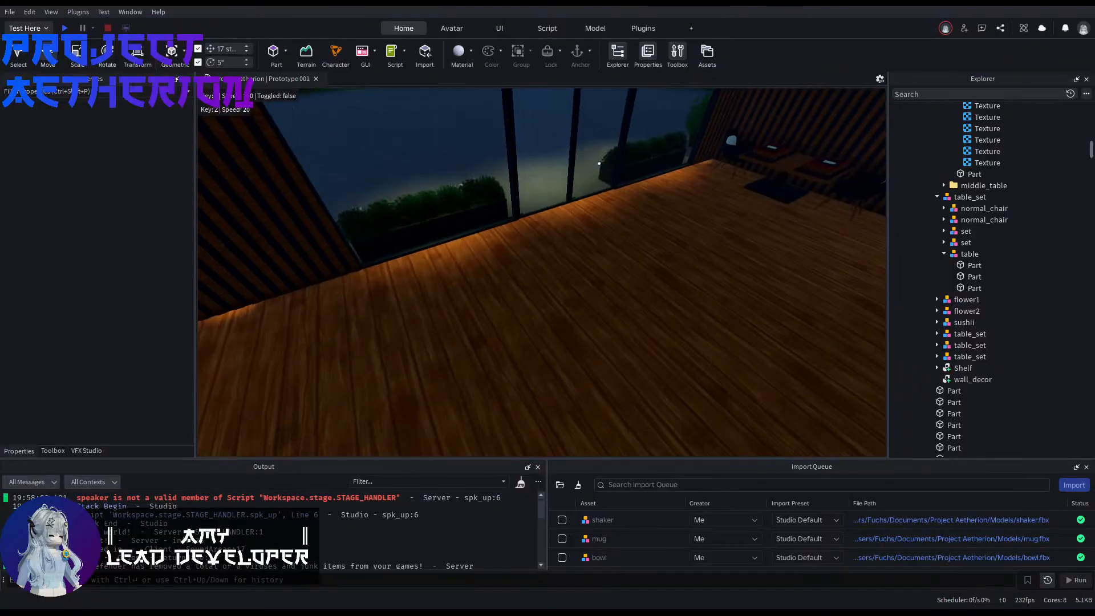
Step: Duplicate the window-end table set, move the copy 34 studs across the room, and rotate it 90 degrees
key(w)
right_drag(543, 170, 595, 160)
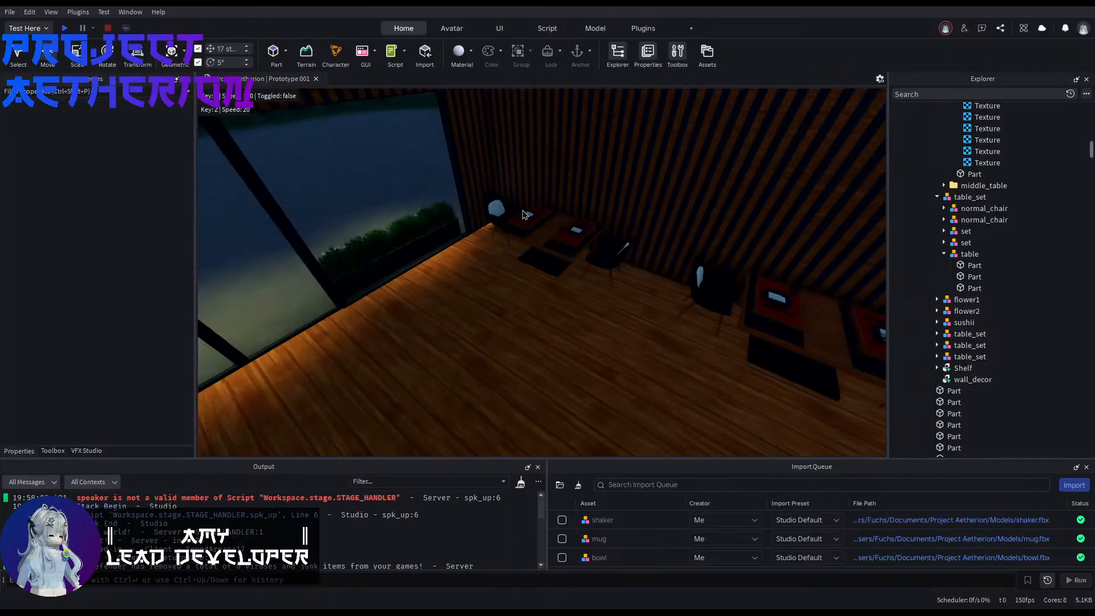
click(526, 215)
right_drag(525, 214, 522, 240)
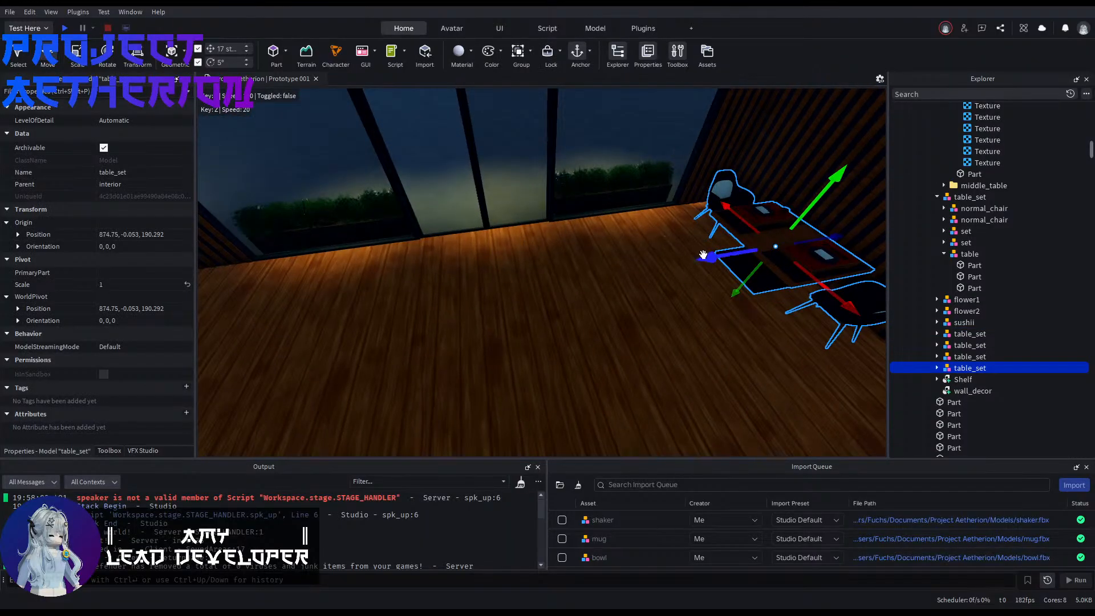
drag(703, 254, 724, 273)
key(f)
key(ctrl+r)
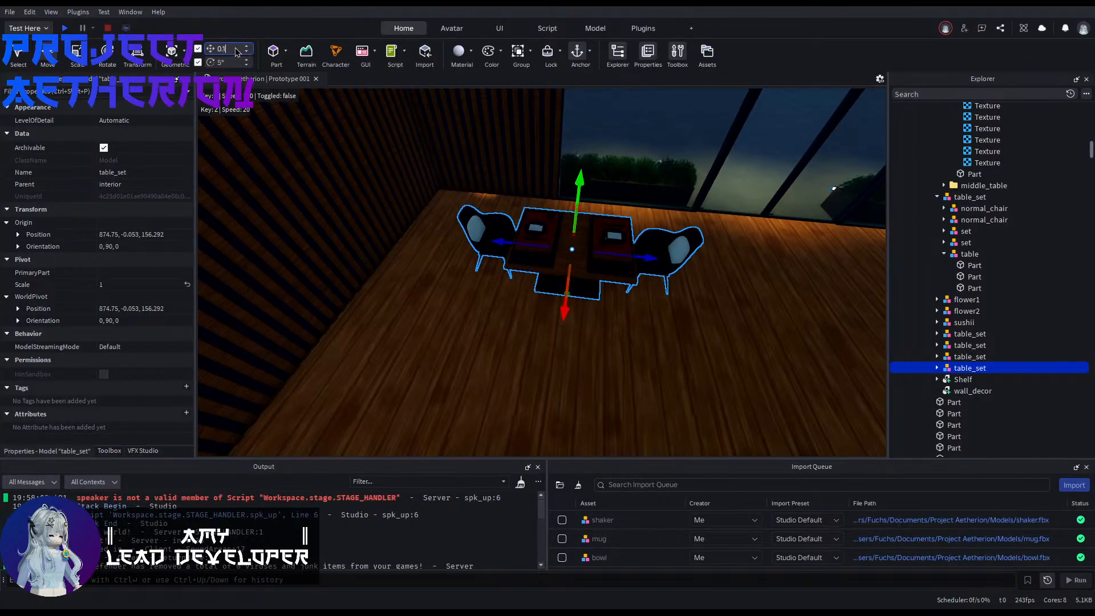
Step: Set the move increment to 0.125 studs and slide the rotated table set up to the windows, at X position 880
drag(561, 311, 565, 268)
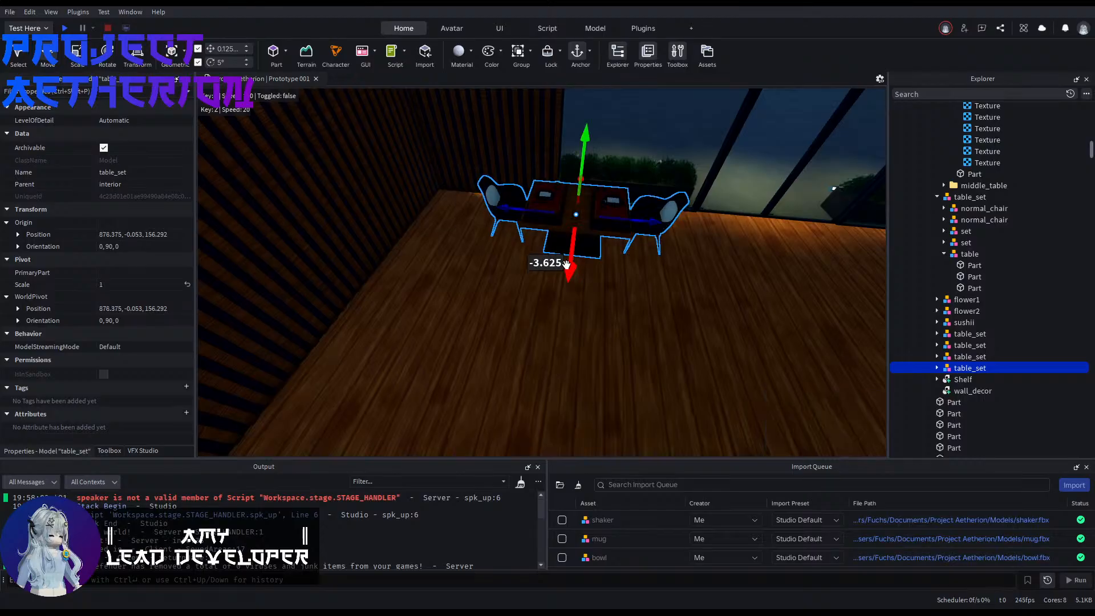
right_drag(566, 264, 565, 266)
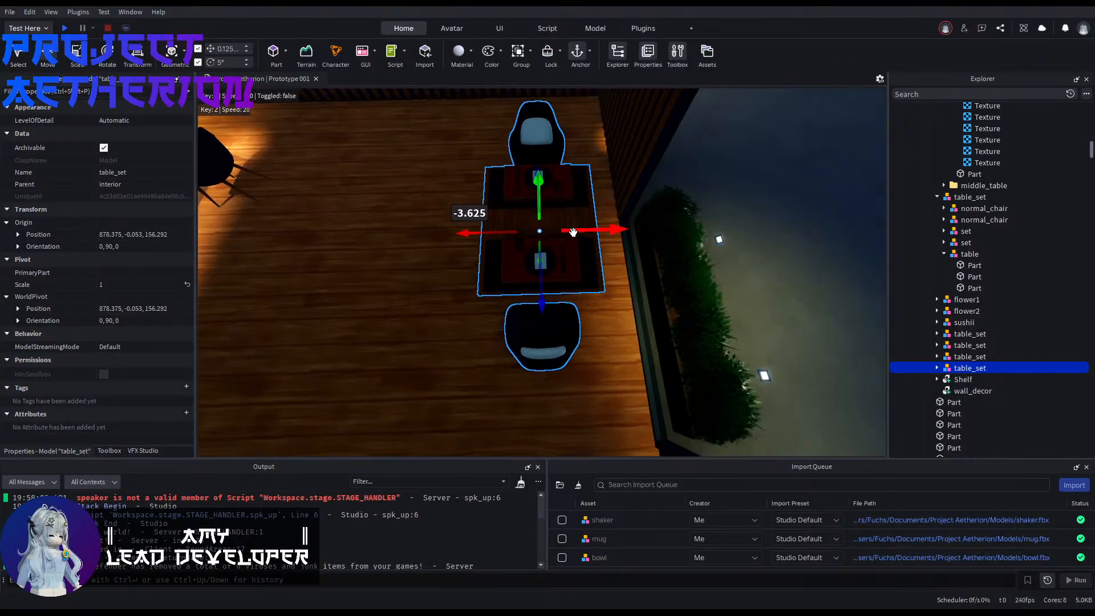
drag(573, 232, 597, 233)
right_drag(597, 233, 597, 233)
drag(422, 229, 450, 237)
right_drag(450, 237, 450, 238)
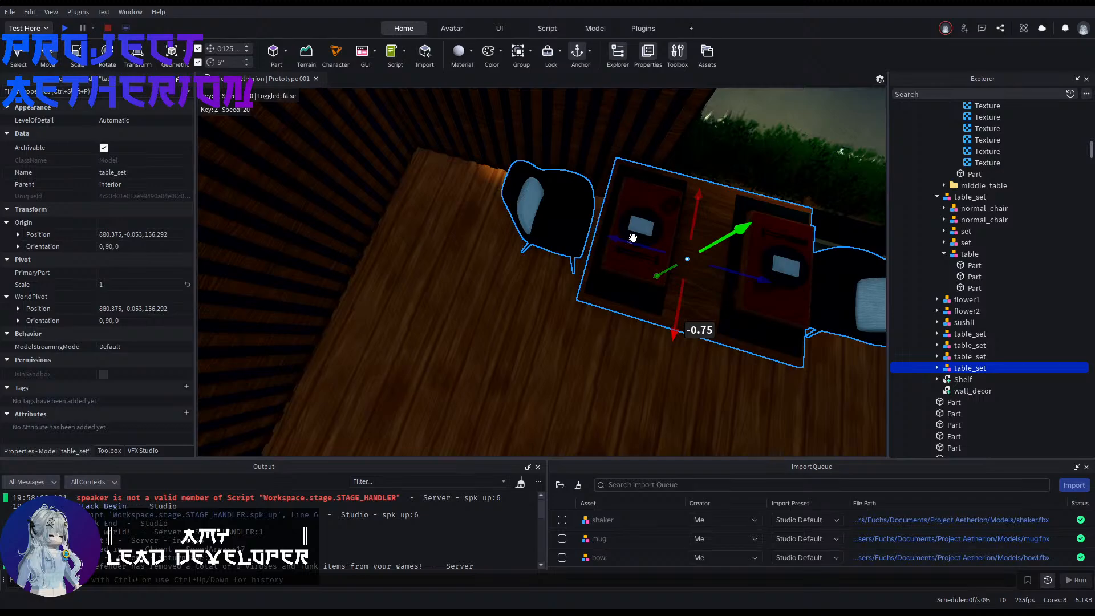
drag(633, 238, 629, 238)
key(ctrl+z)
drag(678, 308, 673, 318)
Step: Push the rotated table set toward the striped wall in the window corner, to Z position 150.542
drag(614, 252, 470, 238)
right_drag(469, 238, 468, 234)
click(497, 270)
mouse_move(497, 270)
right_down()
mouse_move(520, 277)
mouse_move(489, 262)
right_up()
right_drag(487, 155, 487, 155)
right_drag(429, 211, 487, 310)
Step: Duplicate the rotated corner table set and move the copy 8.5 studs away from the windows, using an 8.5-stud increment
right_drag(498, 228, 502, 230)
click(498, 228)
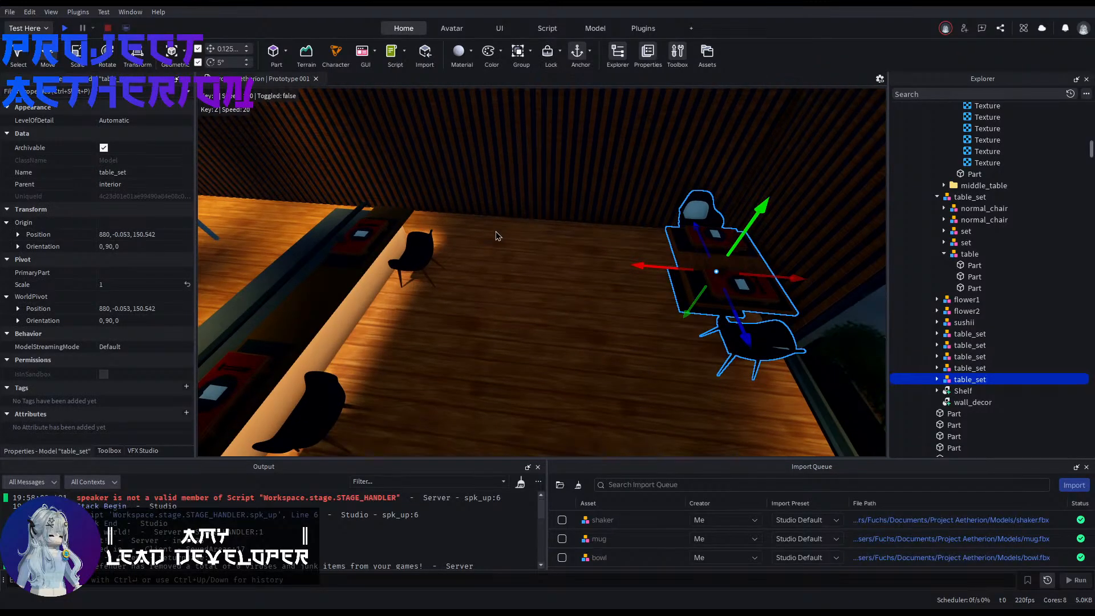
drag(632, 265, 620, 264)
mouse_move(656, 266)
mouse_down()
mouse_move(477, 264)
mouse_move(656, 268)
mouse_up()
drag(633, 263, 491, 260)
right_drag(492, 260, 542, 264)
click(590, 327)
Step: Restore the 0.125-stud increment and move the copied table set 3 studs back so its tabletop meets the corner table
key(w)
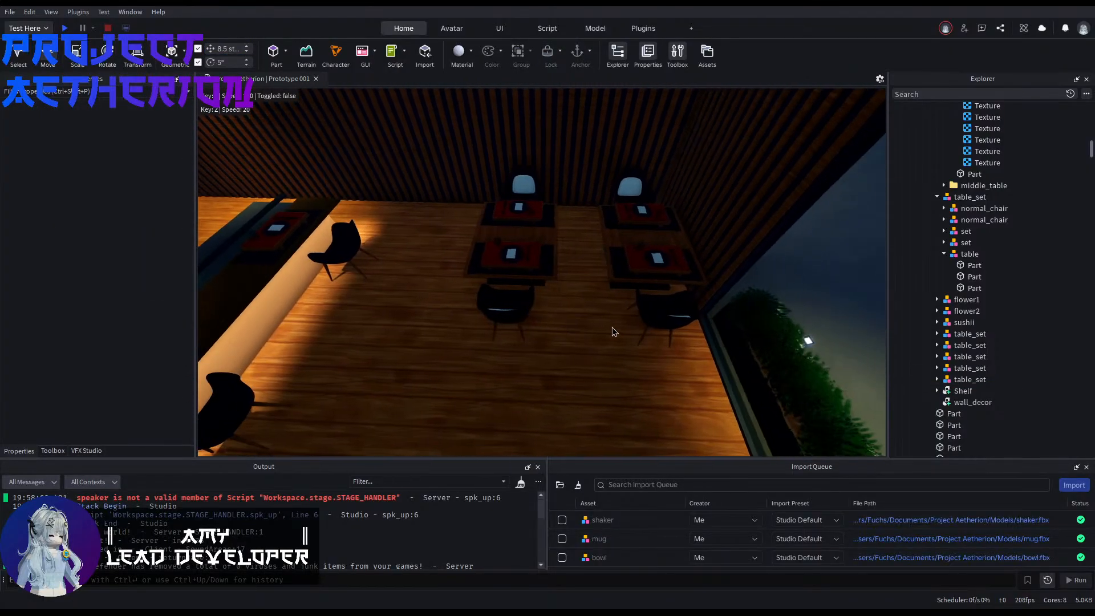
right_drag(611, 326, 627, 325)
click(514, 260)
key(w)
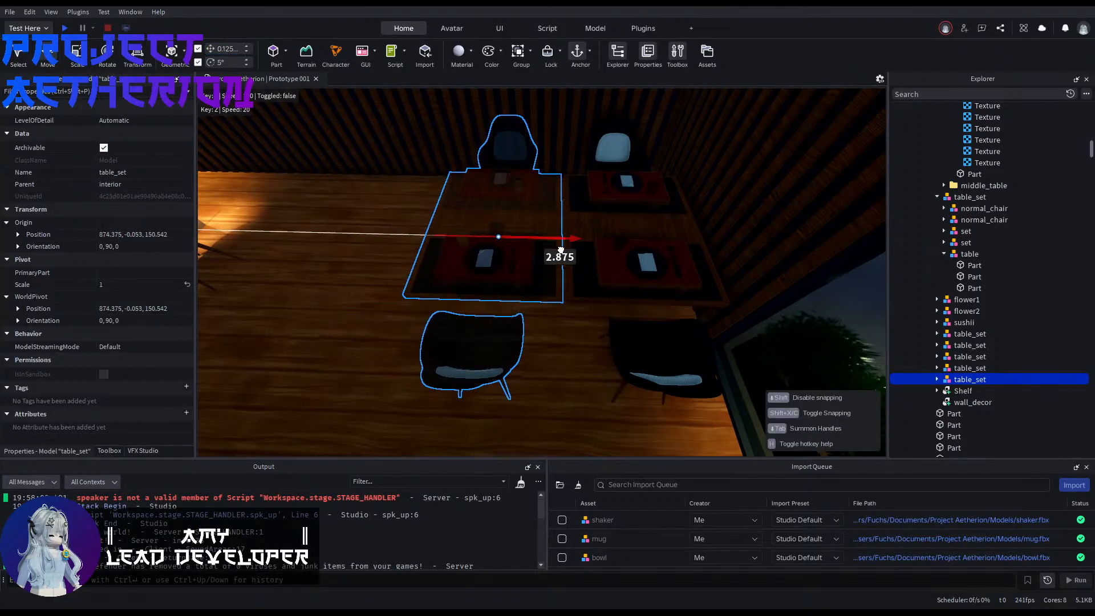
drag(561, 250, 564, 253)
key(w)
right_drag(557, 395, 557, 405)
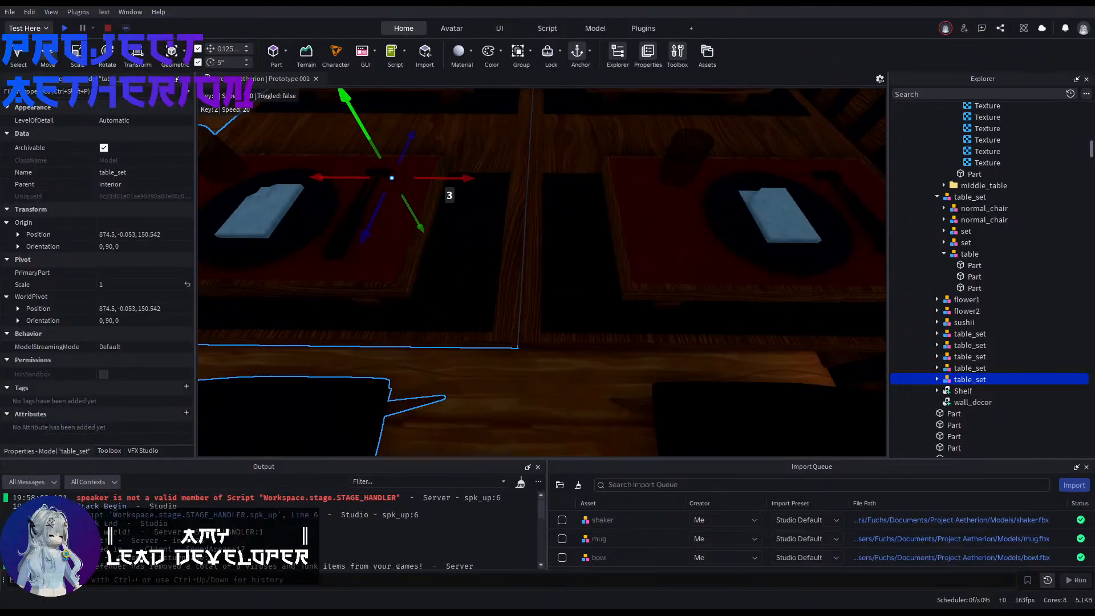
click(557, 399)
Step: Examine the table sets along the aquarium wall and the open floor between them and the windows
key(s)
right_drag(627, 155, 798, 157)
key(a)
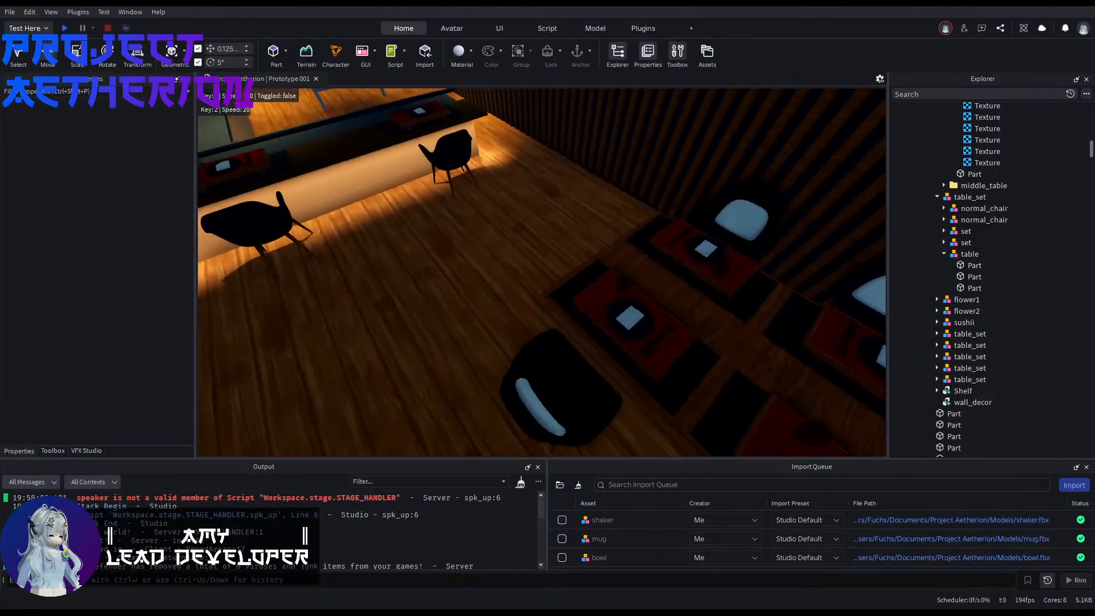
key(s)
right_drag(735, 350, 878, 336)
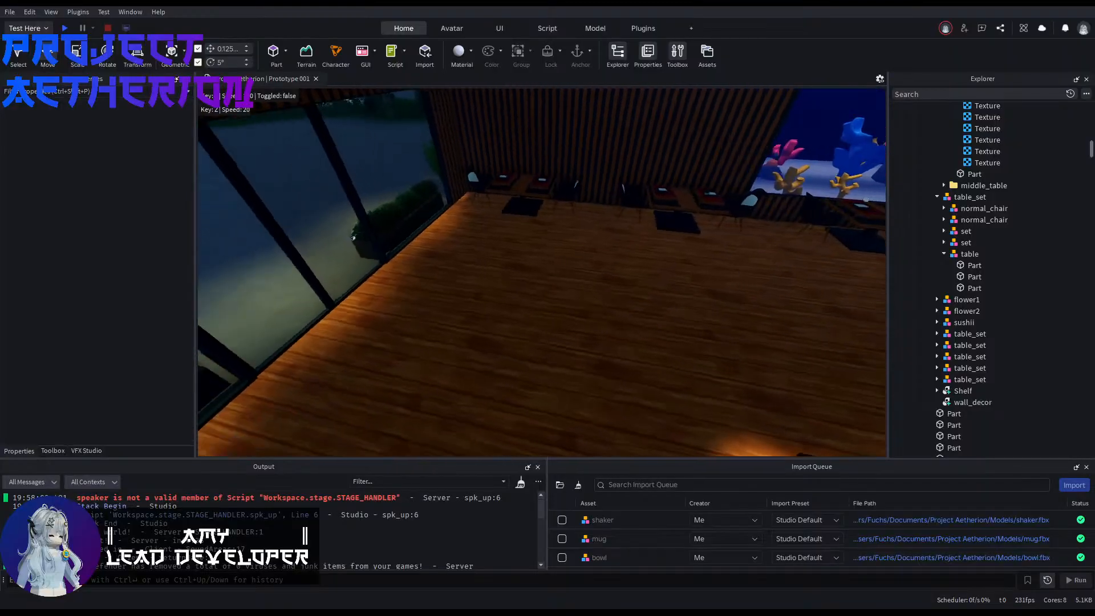
right_drag(542, 273, 736, 285)
key(w)
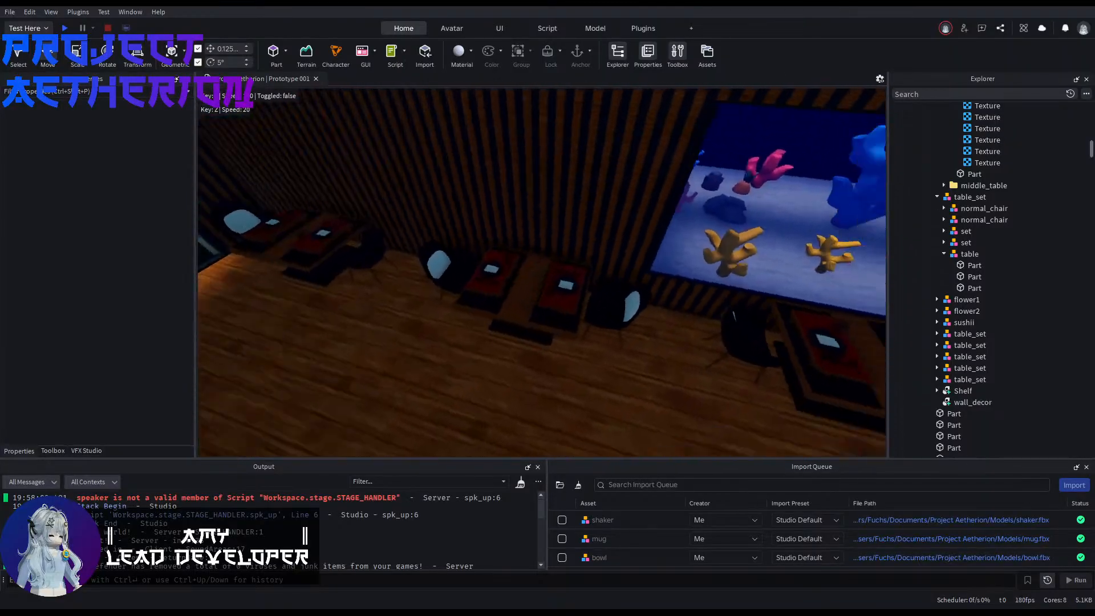
right_drag(719, 254, 703, 254)
key(d)
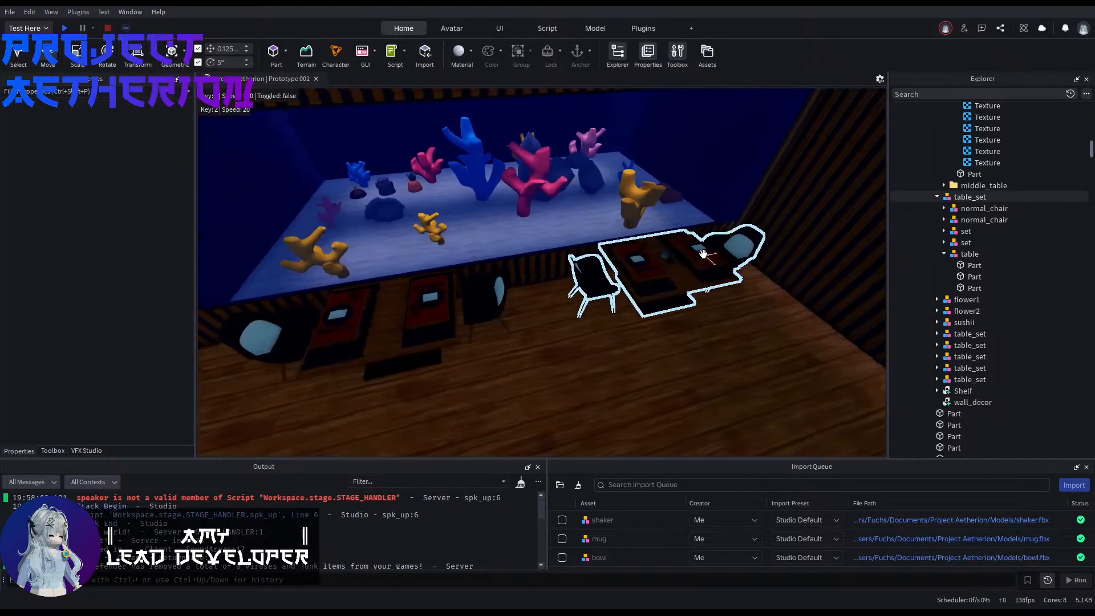
right_drag(479, 275, 650, 317)
key(a)
key(s)
Step: Delete the single table set at the window end of the aquarium wall
right_drag(726, 295, 593, 285)
right_drag(702, 320, 604, 275)
key(w)
key(s)
key(w)
key(s)
click(707, 290)
key(Delete)
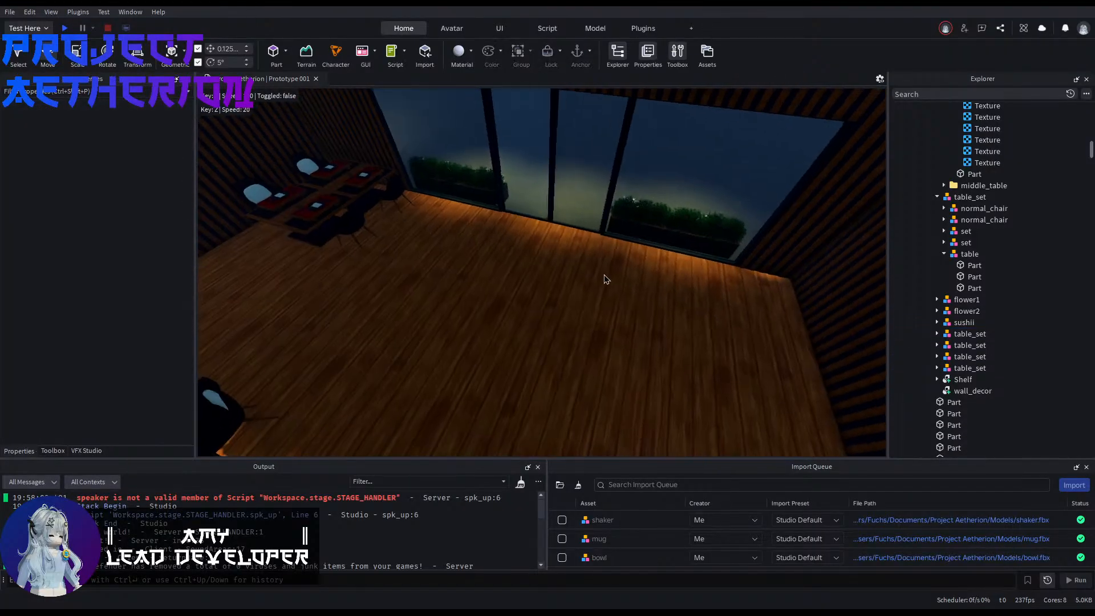
Step: Duplicate the two joined table sets and move the copies about 35 studs across the room into the emptied window corner
click(325, 207)
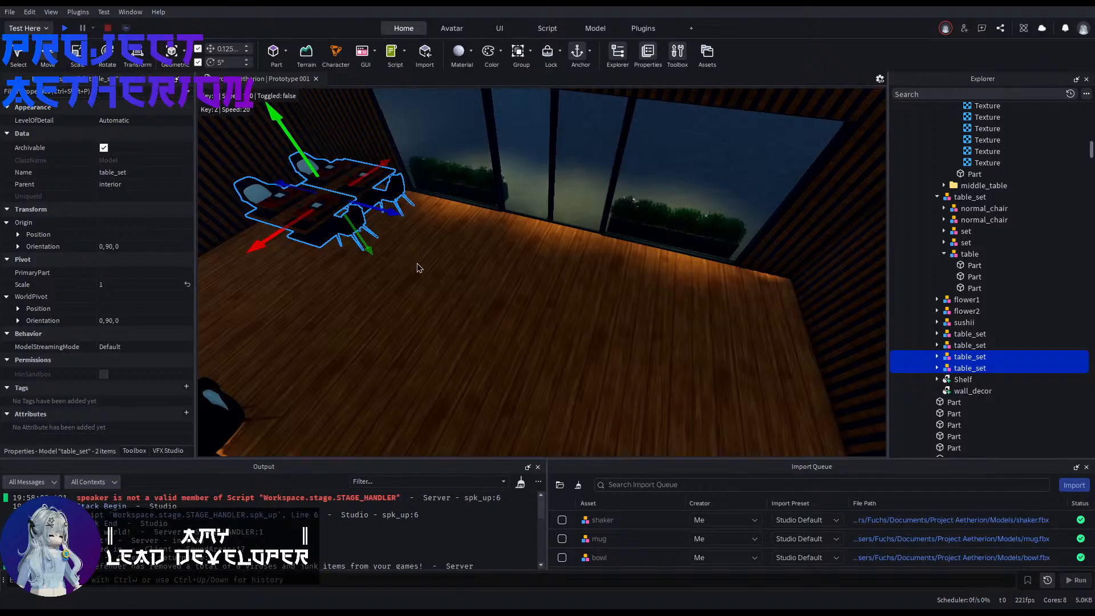
key(ctrl+d)
drag(394, 210, 577, 333)
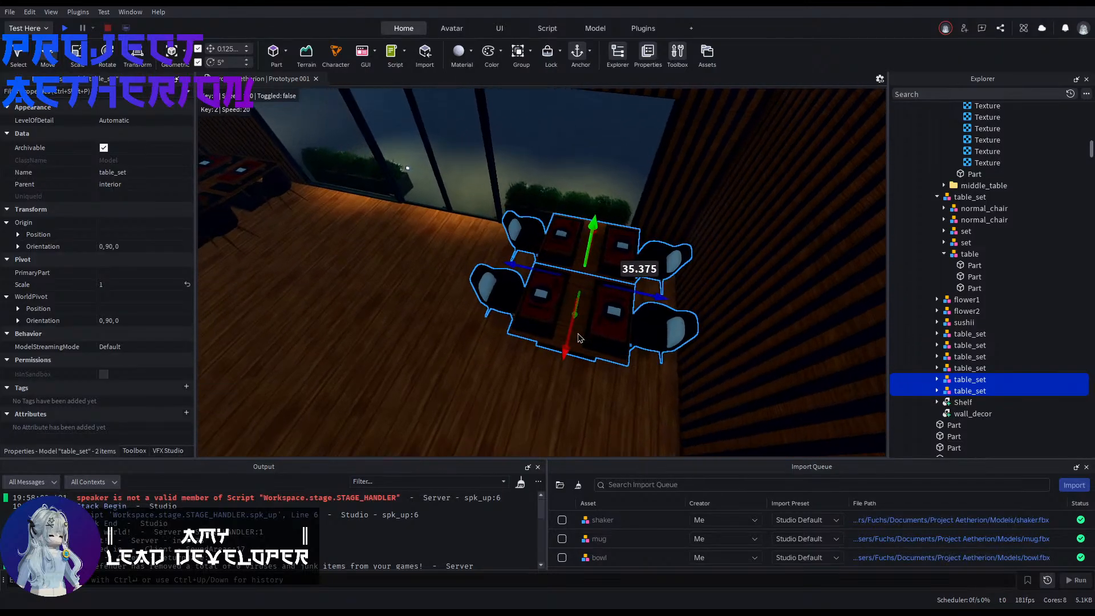
click(477, 323)
right_drag(477, 324, 686, 215)
right_drag(613, 341, 514, 247)
right_drag(598, 316, 654, 301)
click(653, 301)
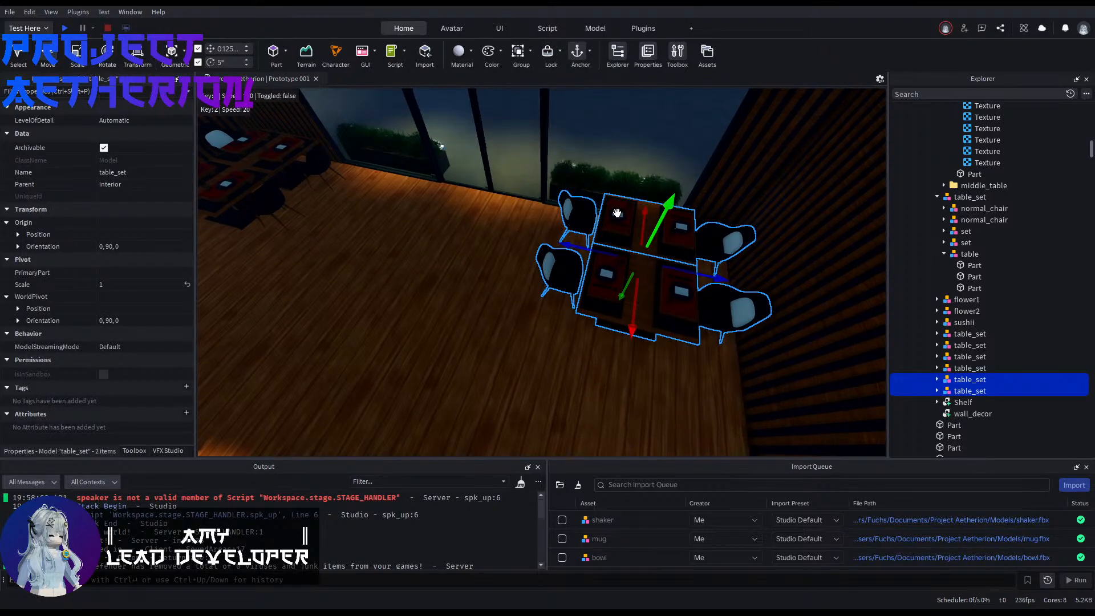
Step: Group the copied pair of table sets into one model, and group the original pair into another
key(ctrl+g)
right_drag(524, 234, 456, 235)
click(466, 248)
click(431, 203)
shift+click(583, 145)
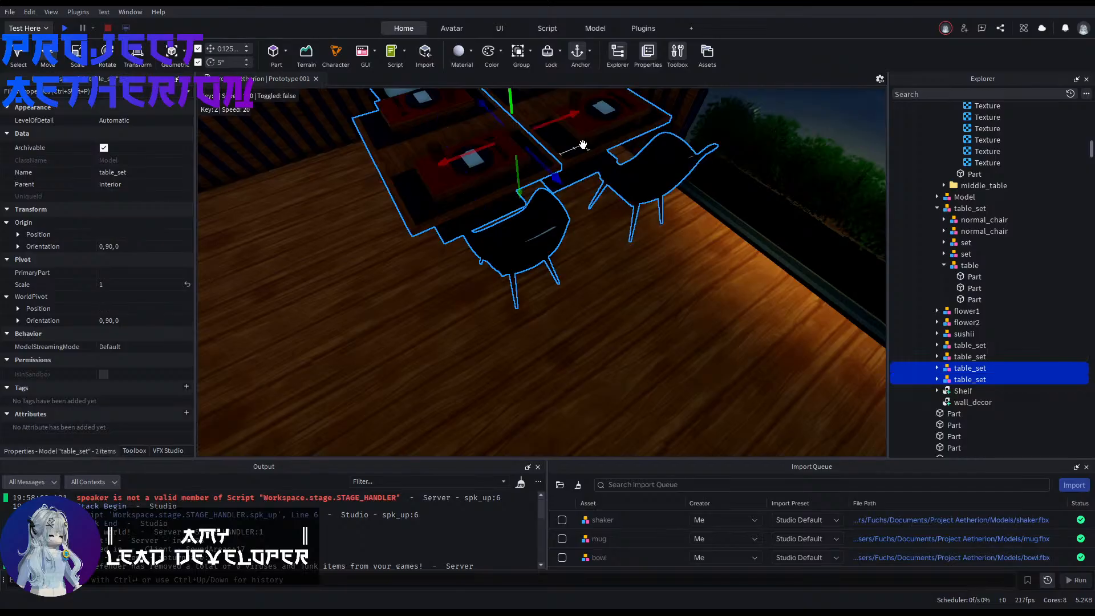
key(ctrl+g)
Step: Try deleting one grouped pair of table sets, and undo the deletion
key(Delete)
right_drag(562, 286, 588, 205)
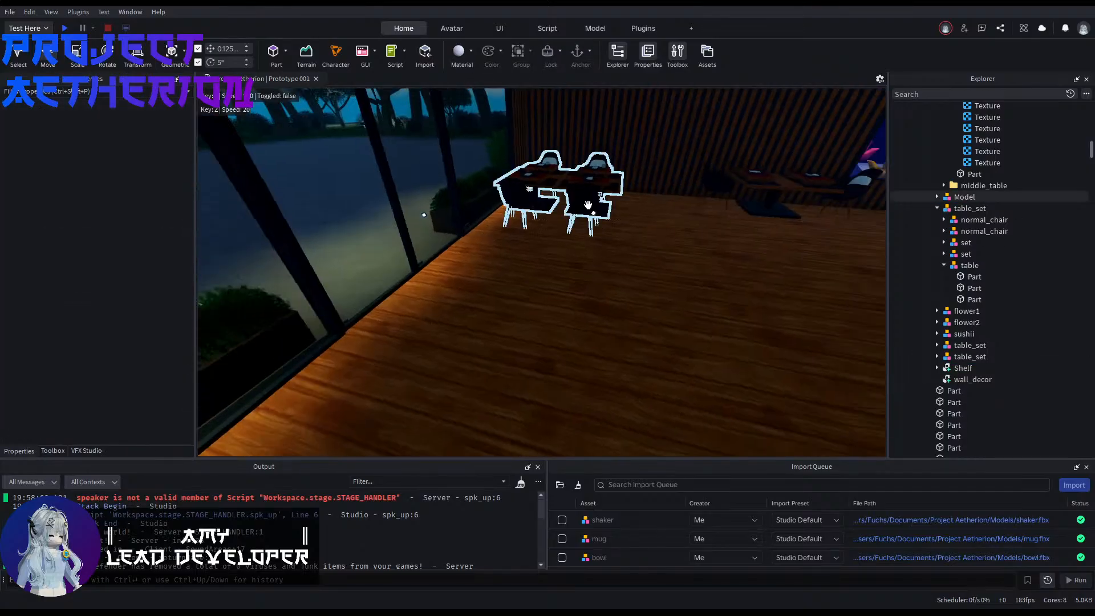
click(574, 186)
click(623, 310)
right_drag(624, 310, 707, 285)
key(ctrl+z)
click(559, 297)
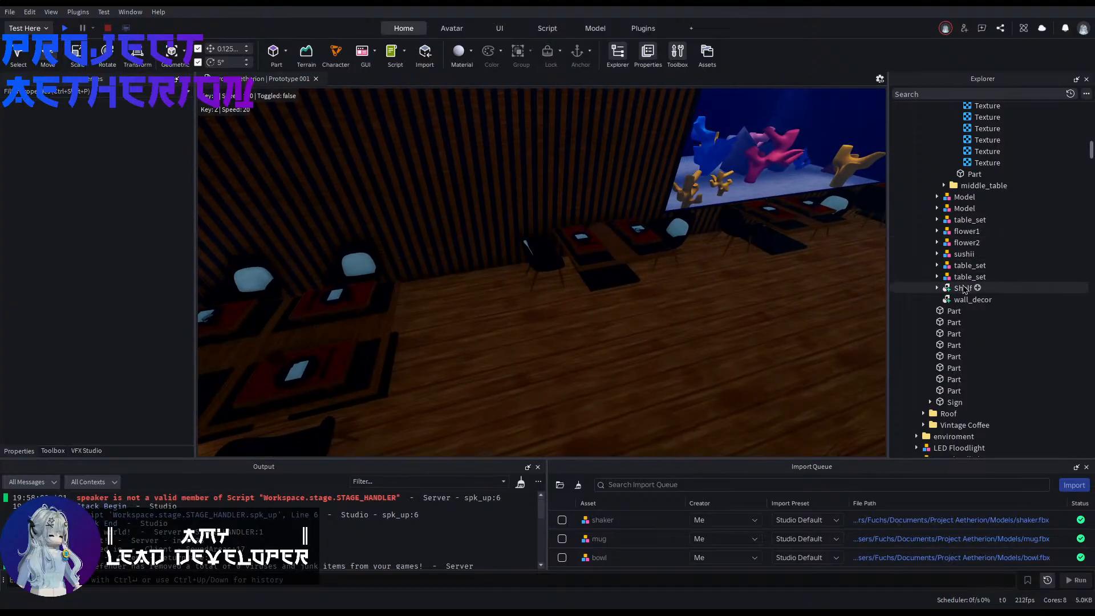
Step: Duplicate the shakers model in the workspace and move both shakers models into the restaurant's interior folder
scroll(962, 289, down, 15)
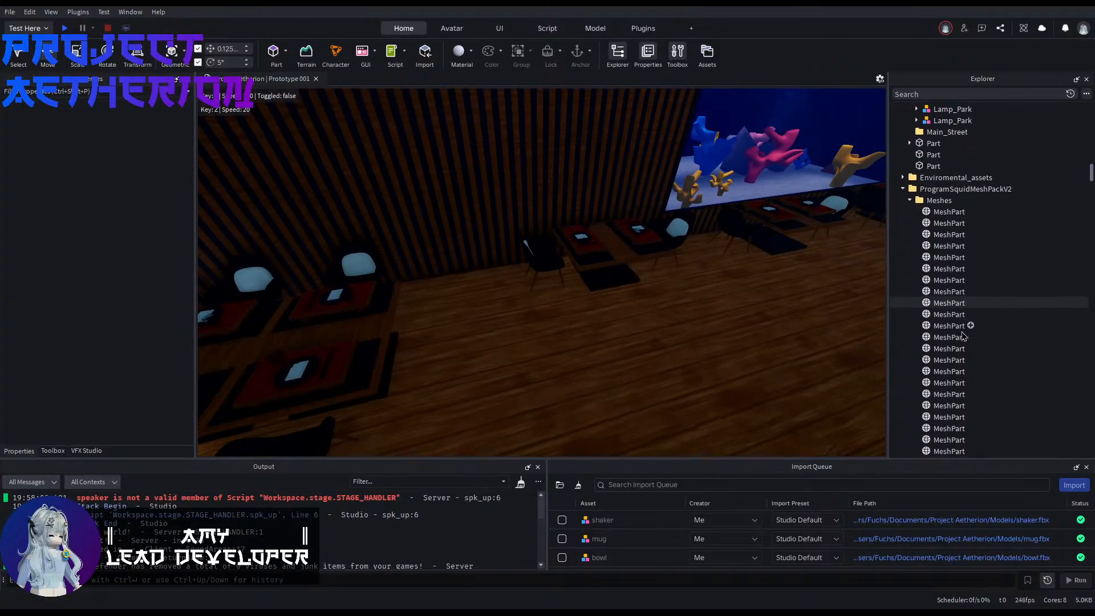
scroll(963, 342, up, 2)
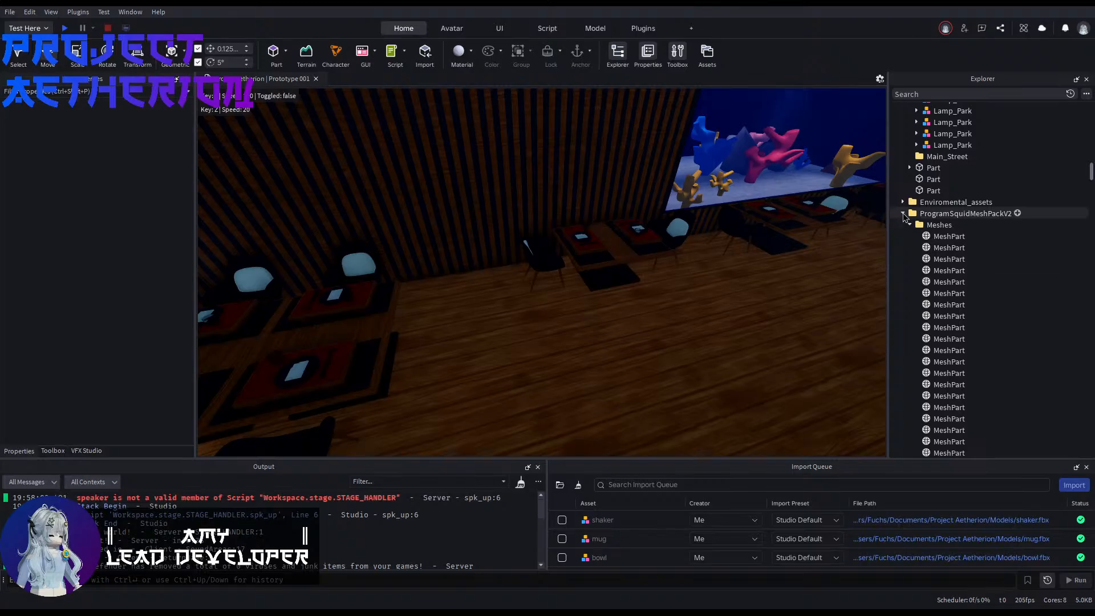
click(903, 214)
scroll(915, 208, down, 5)
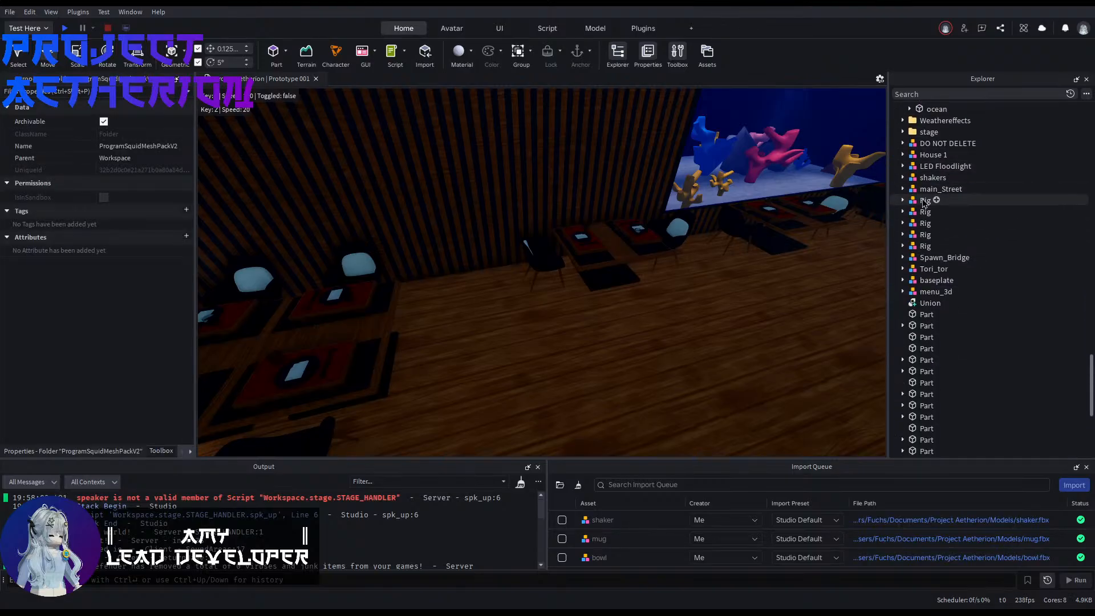
click(931, 177)
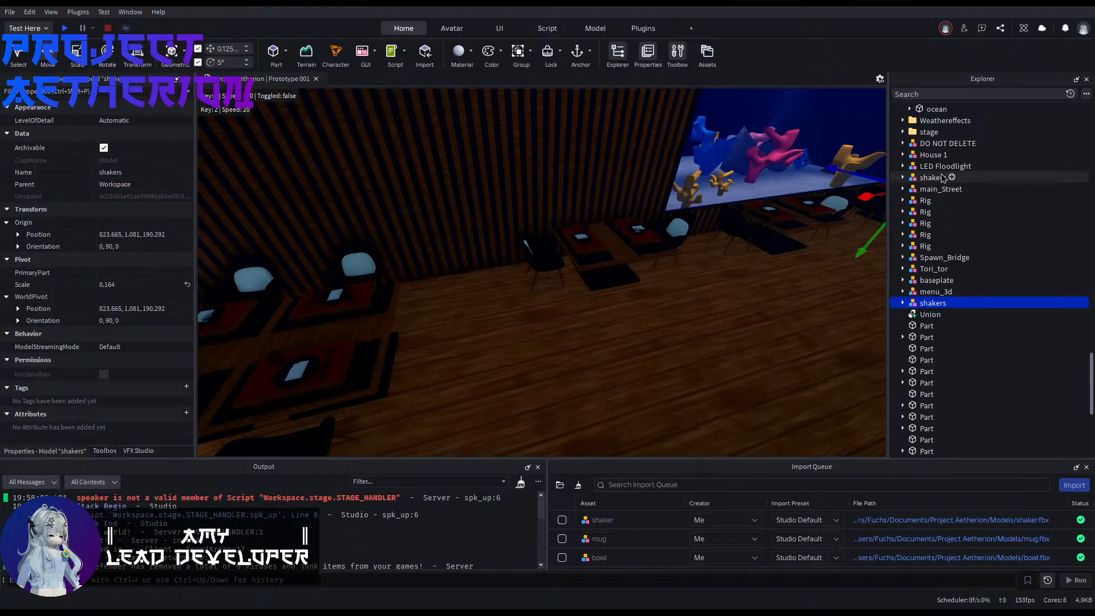
scroll(935, 191, up, 15)
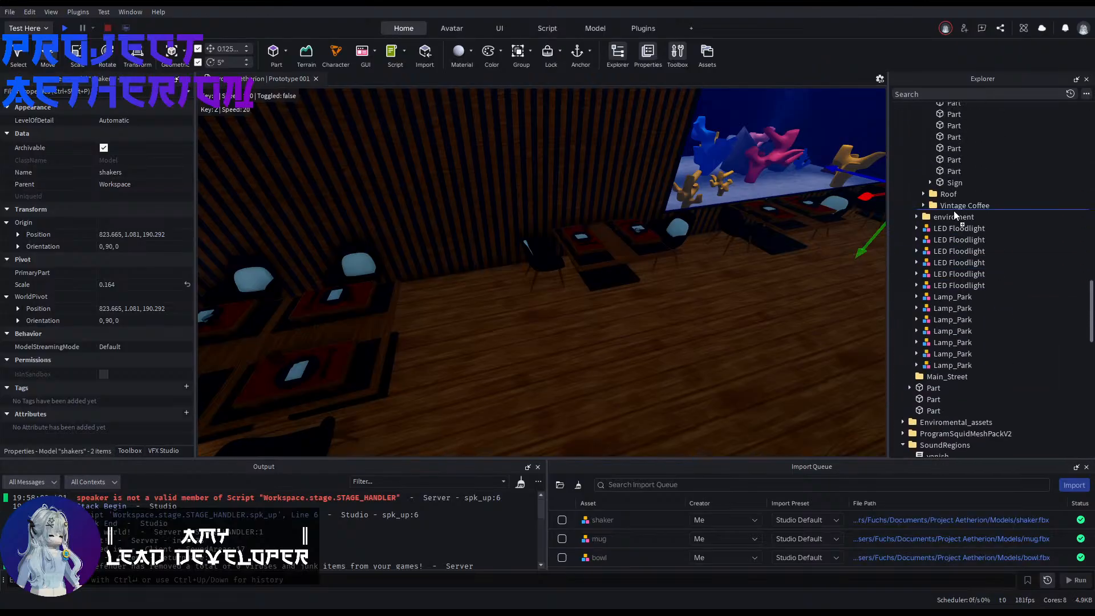
scroll(954, 218, up, 6)
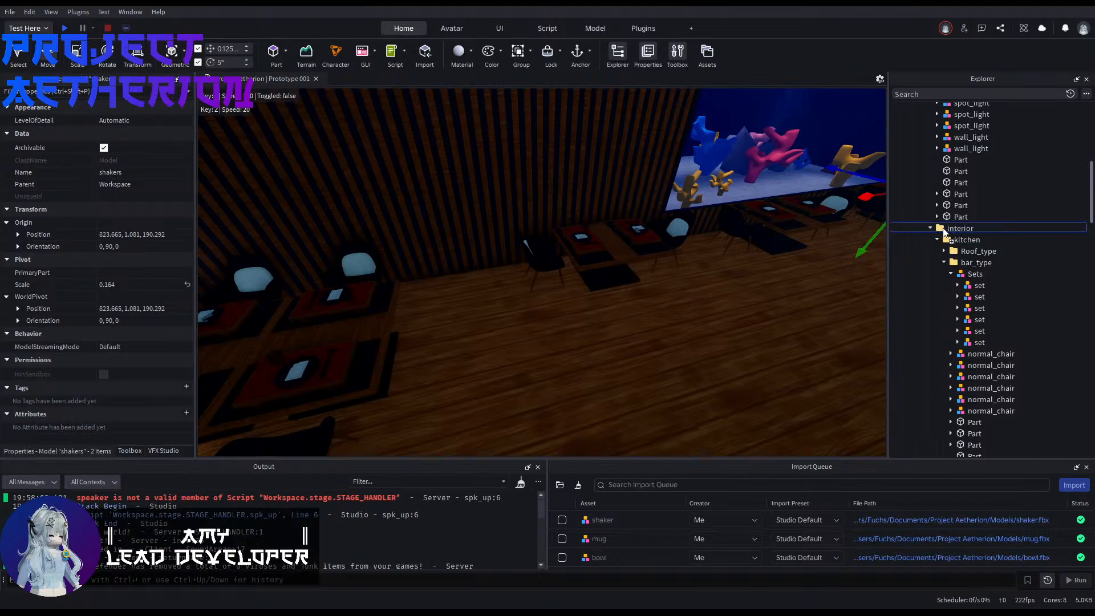
click(937, 240)
Step: Duplicate the selected shakers three times along the aquarium-wall tables, moving the last copies 19.625 studs to the joined window-corner table
key(f)
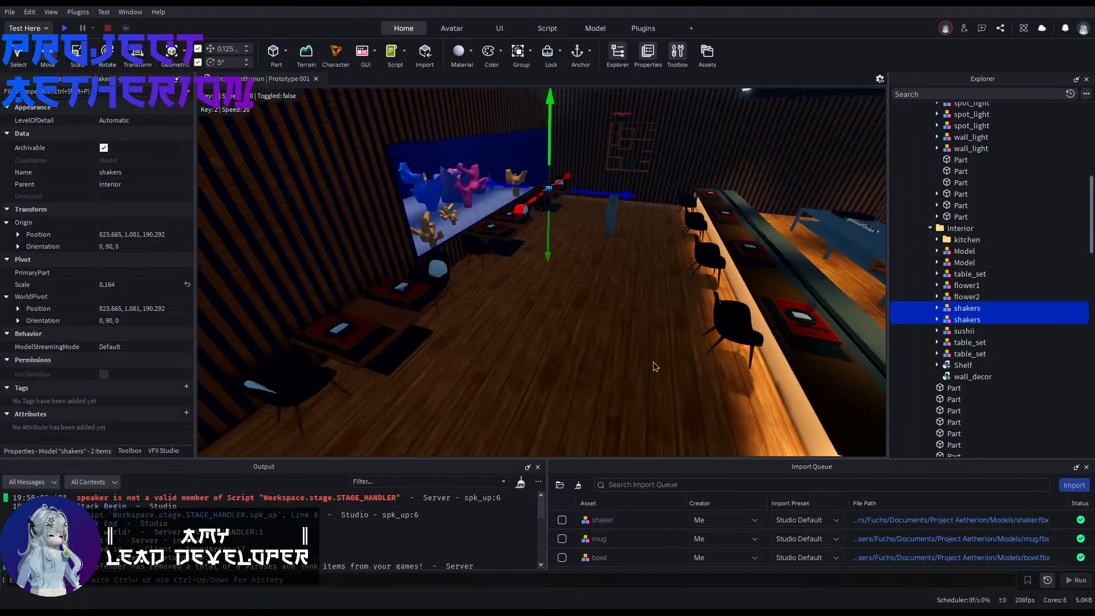
key(w)
right_drag(659, 362, 872, 385)
key(w)
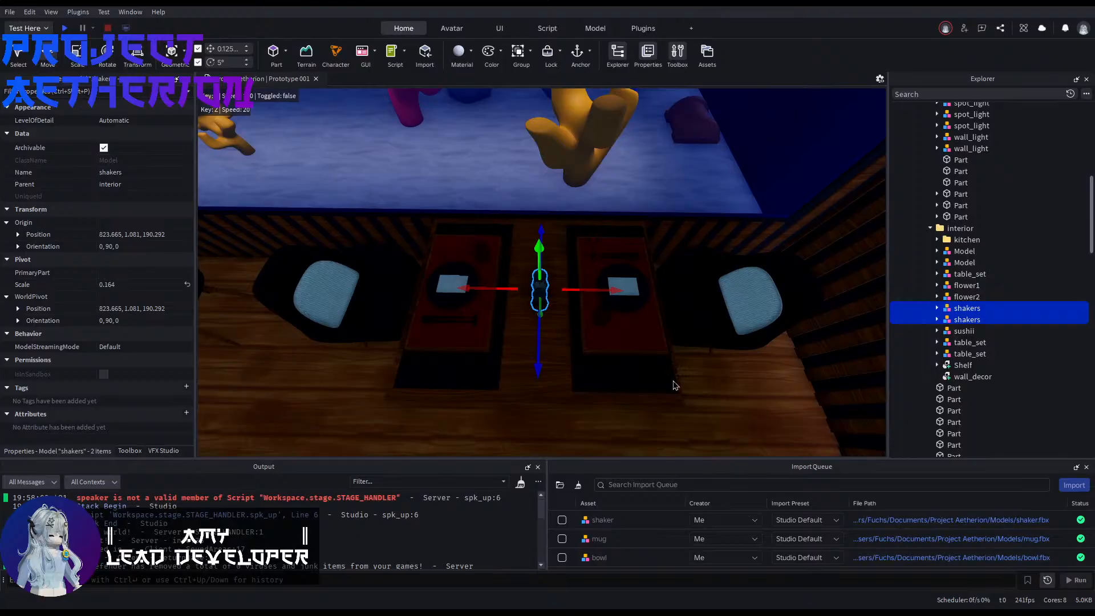
key(ctrl+d)
drag(469, 288, 508, 276)
key(ctrl+d)
key(ctrl+d)
right_drag(507, 276, 489, 312)
key(e)
right_drag(491, 354, 492, 355)
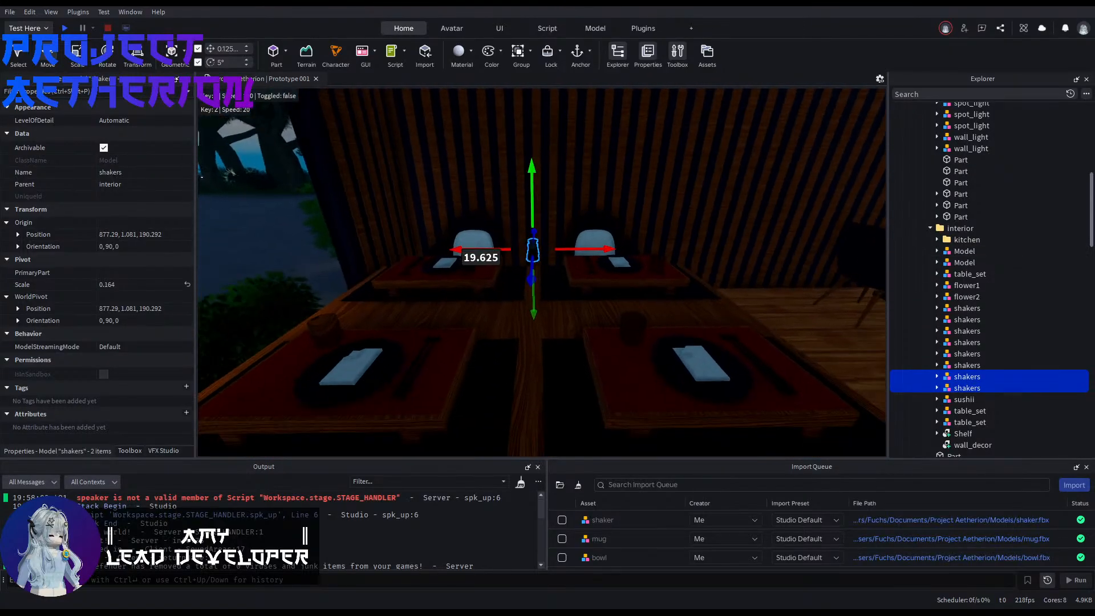
Step: Delete one wooden centre part of the joined table and stretch the adjacent one to 11 studs across both tables
alt+click(511, 334)
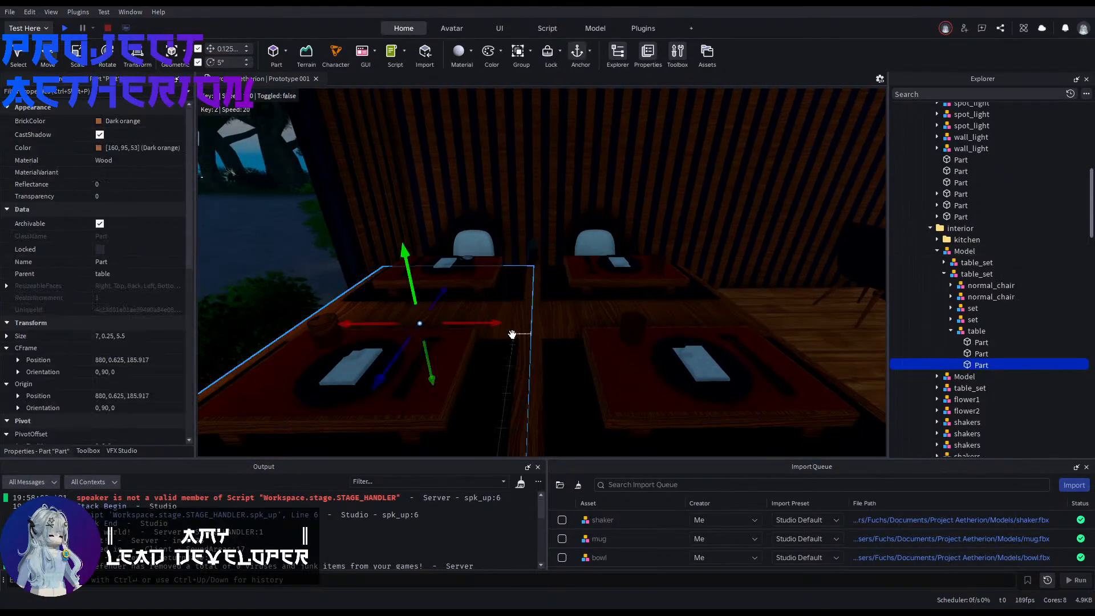
alt+click(562, 313)
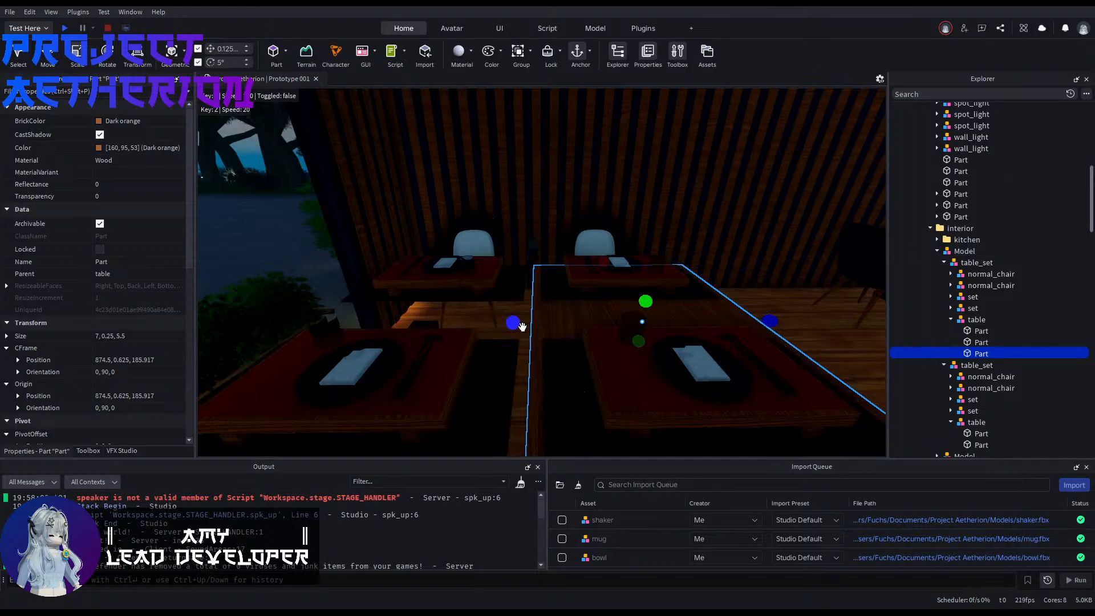
key(a)
drag(517, 323, 517, 325)
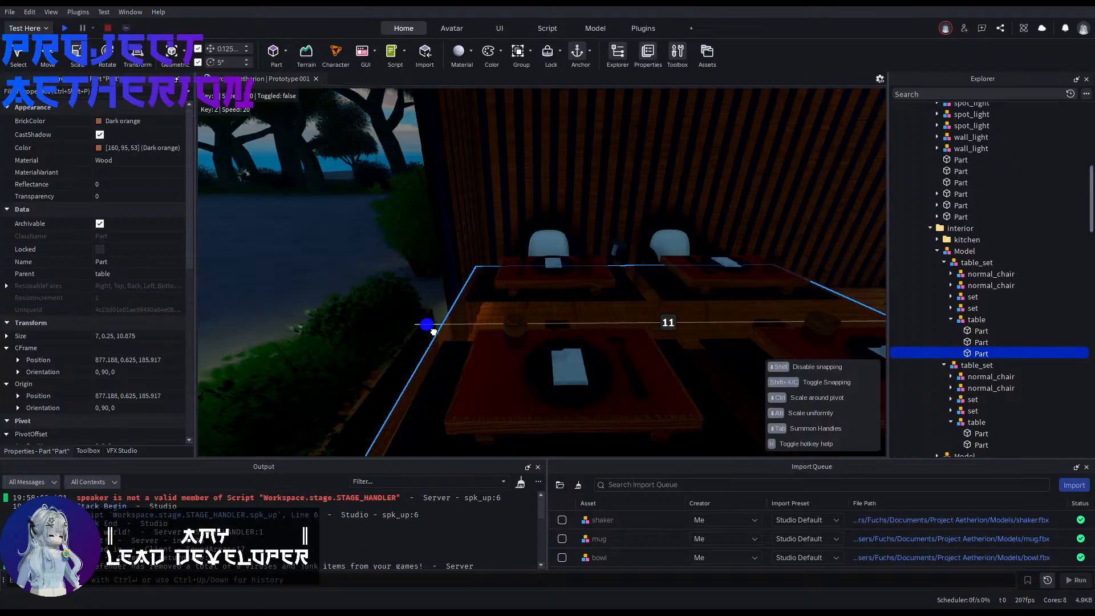
drag(433, 331, 433, 331)
key(s)
Step: Select a shakers model beside the joined table and rotate it 90 degrees
right_drag(658, 333, 297, 315)
click(664, 334)
key(s)
key(d)
click(632, 335)
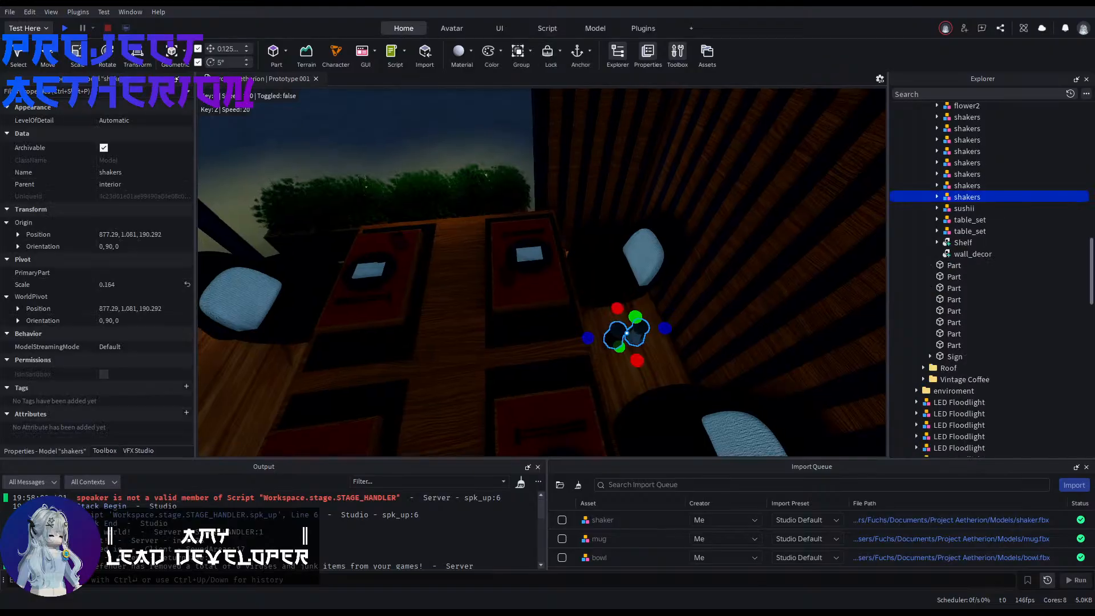
right_drag(612, 333, 616, 364)
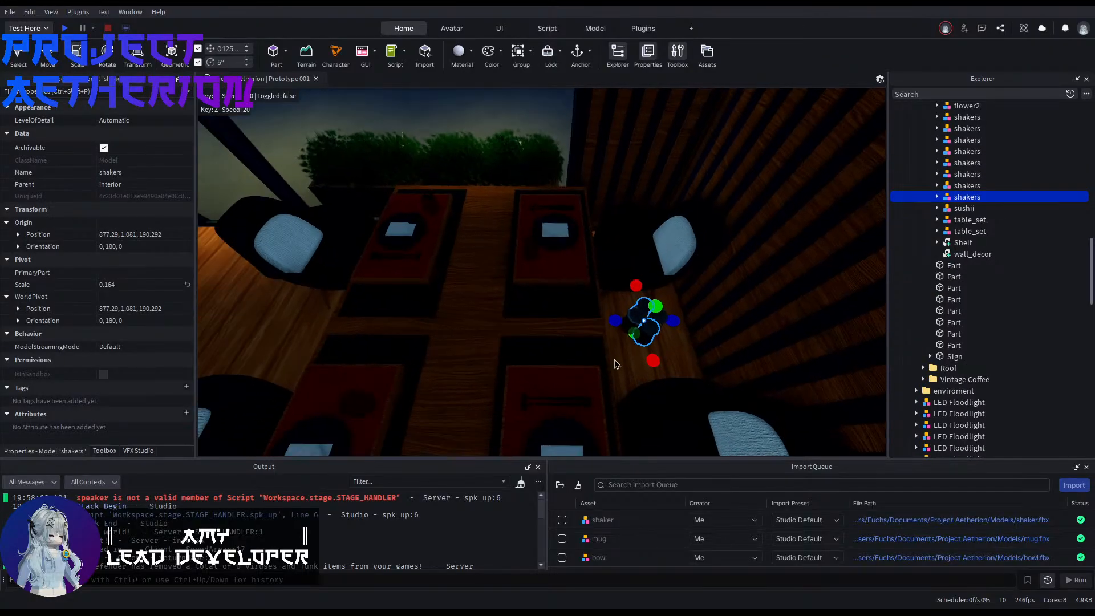
Step: Move the rotated shakers model 4.375 studs onto the middle of the joined table by the window
key(ctrl+2)
drag(594, 324, 572, 323)
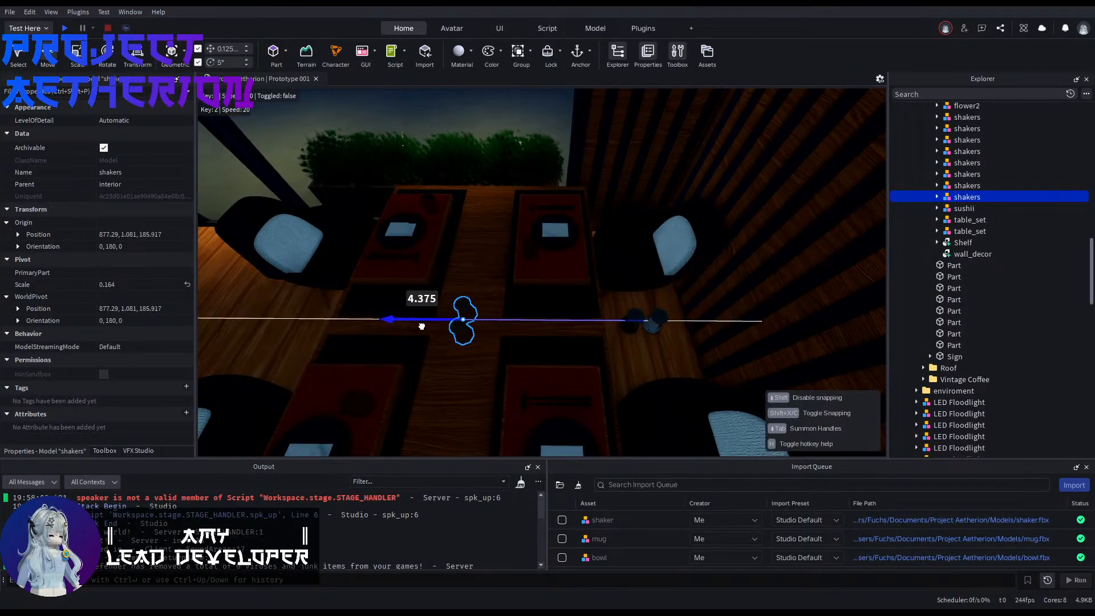
key(a)
right_drag(421, 326, 536, 335)
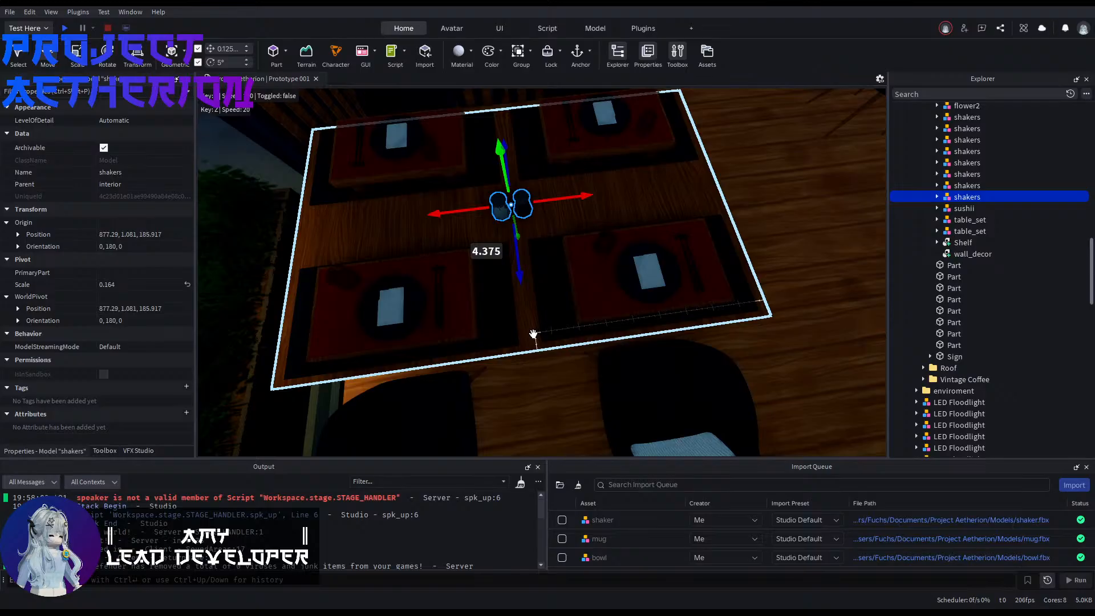
Step: Match the shakers model's origin position to the stretched tabletop part, with X 877.25 and Z 185.917
click(533, 334)
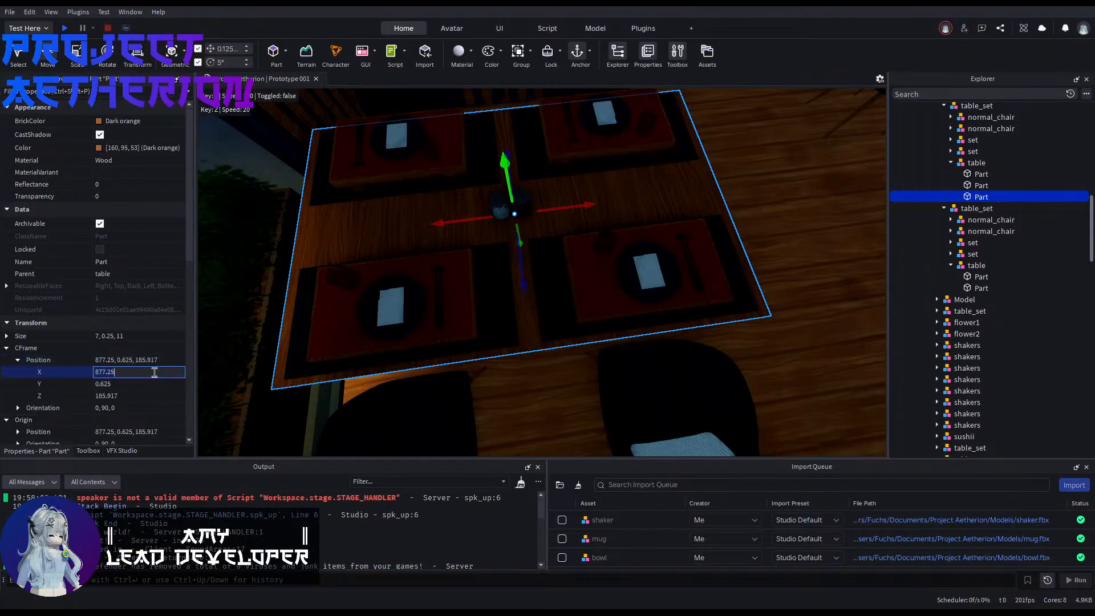
click(502, 210)
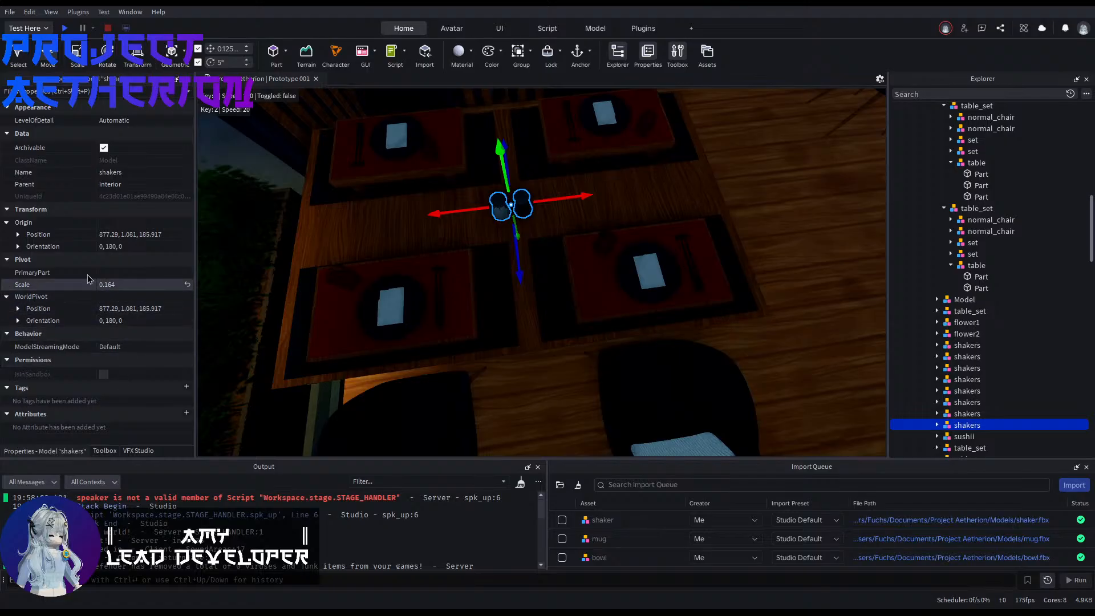
click(131, 234)
key(Return)
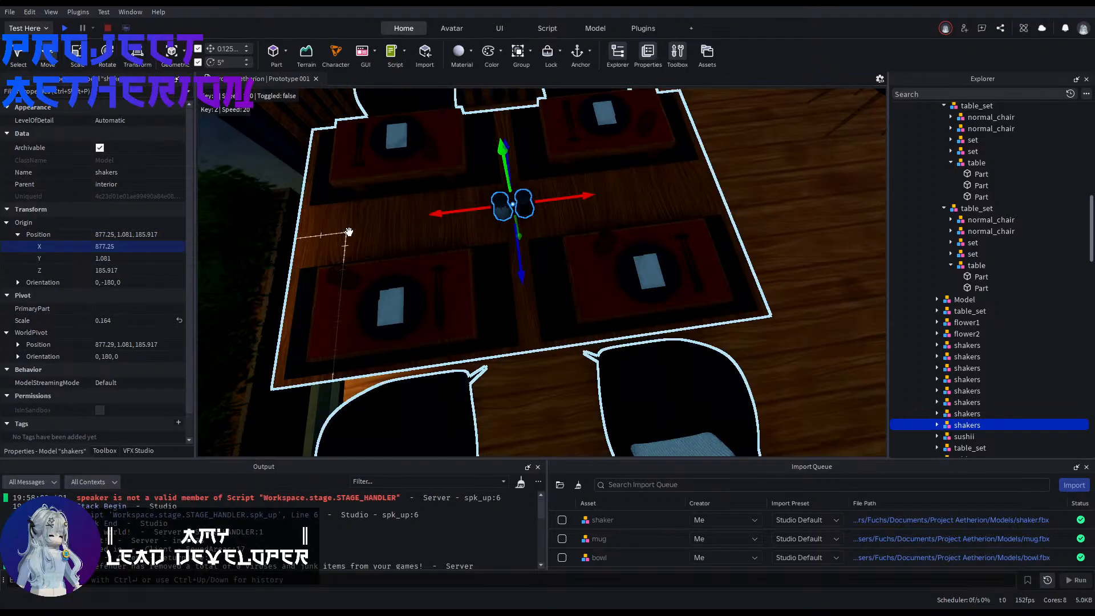
click(370, 223)
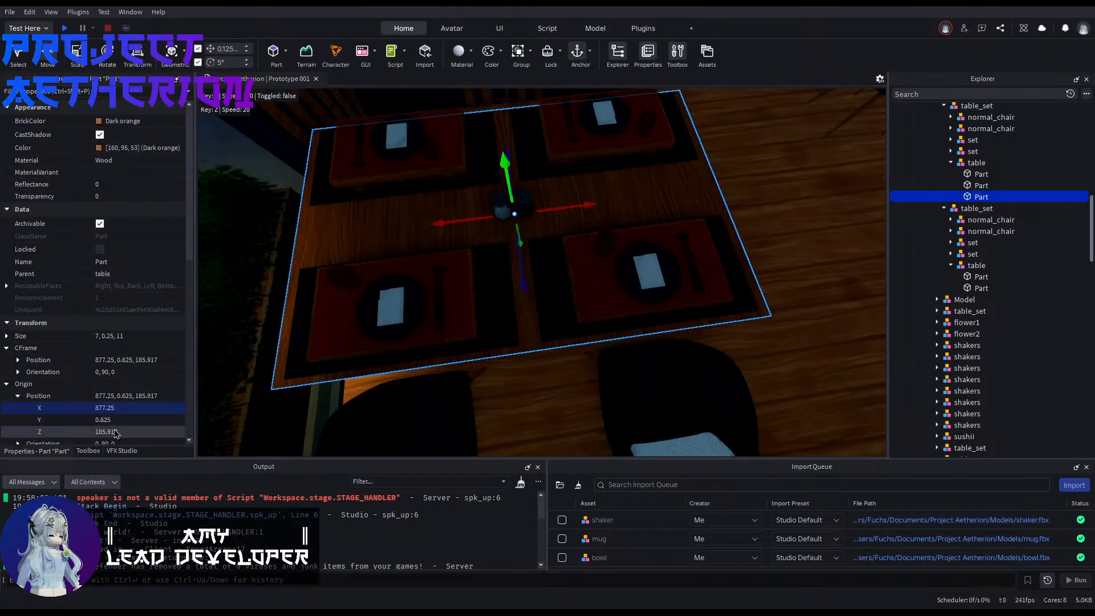
scroll(124, 429, down, 1)
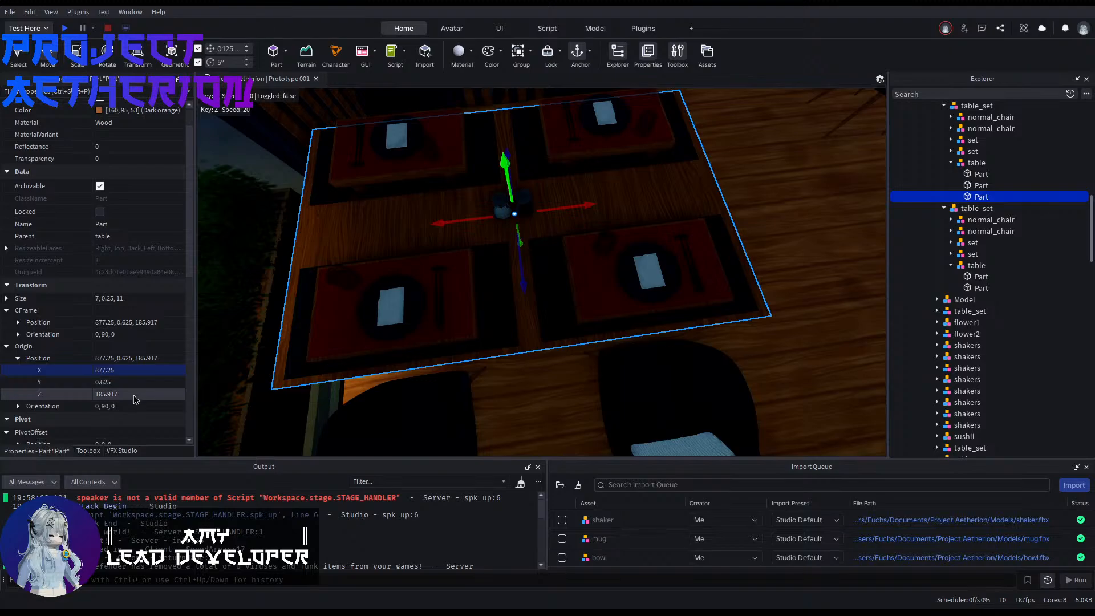
click(134, 394)
click(502, 205)
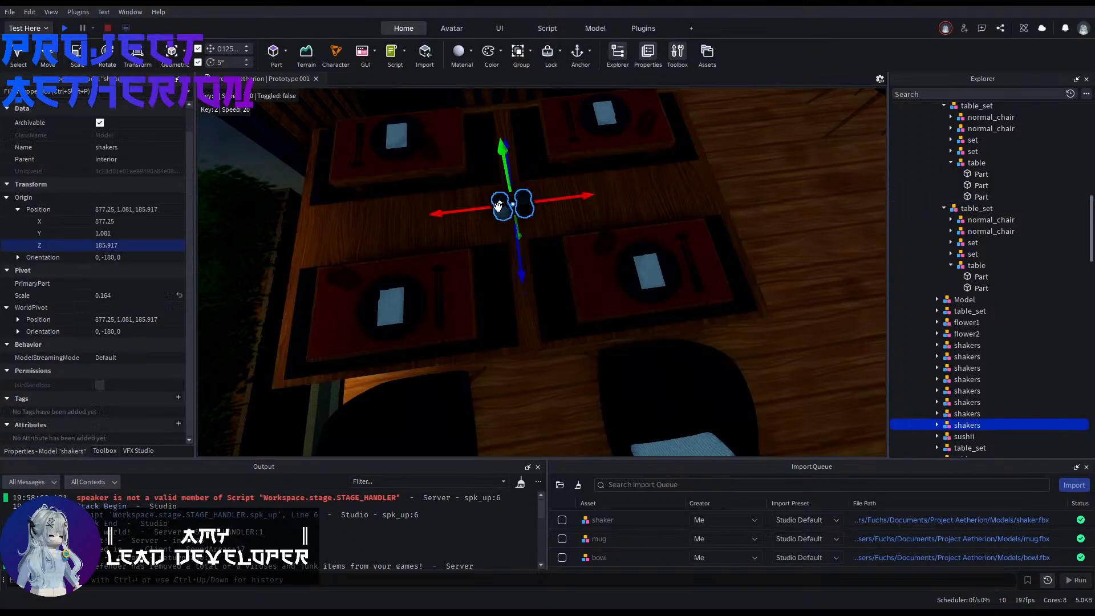
Step: Delete the surplus shakers model left beside the centred one at the joined table
click(820, 231)
right_drag(820, 230, 580, 313)
key(w)
click(699, 249)
key(Delete)
Step: Duplicate the centred shakers model and move the copy across the room onto the other joined table
key(s)
click(507, 306)
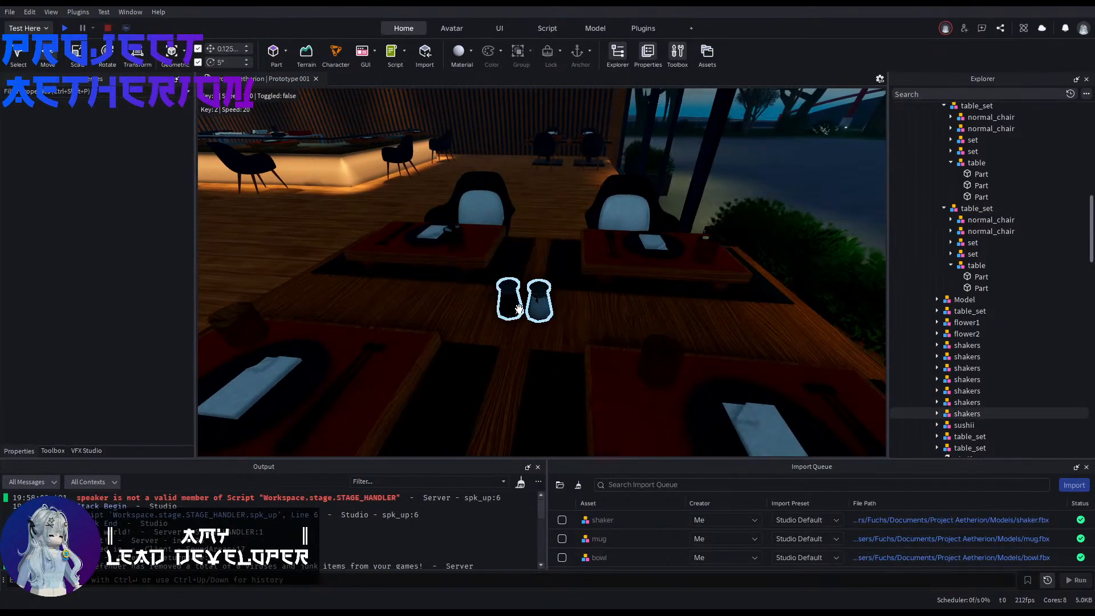
key(ctrl+d)
drag(507, 355, 570, 399)
key(w)
right_drag(570, 400, 563, 363)
Step: Delete one wooden tabletop part of the other joined table and stretch the adjacent one to 11 studs across both tables
click(563, 363)
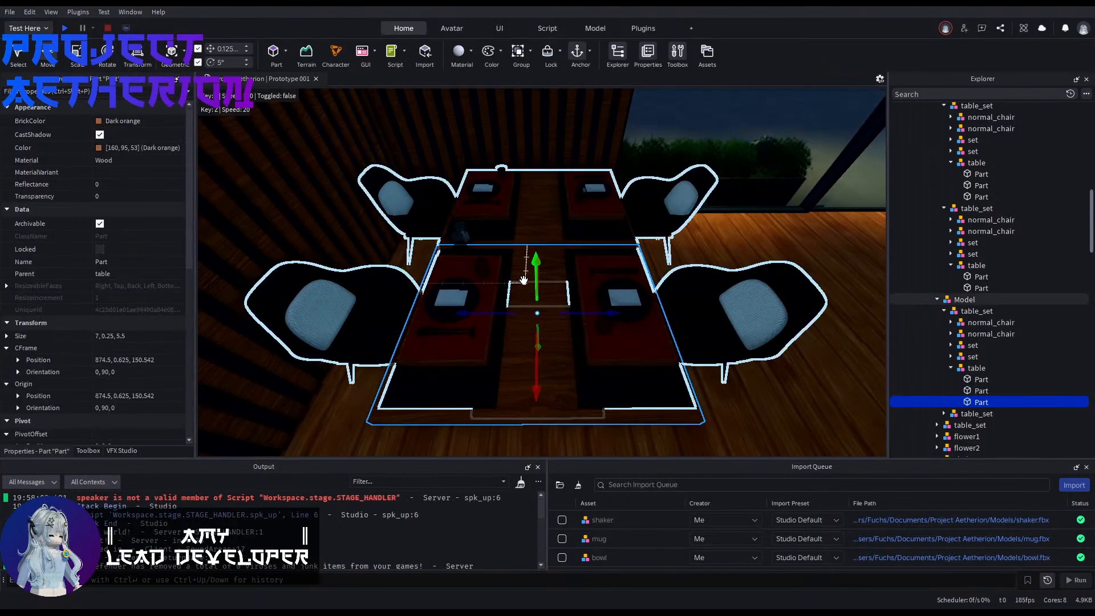
key(Delete)
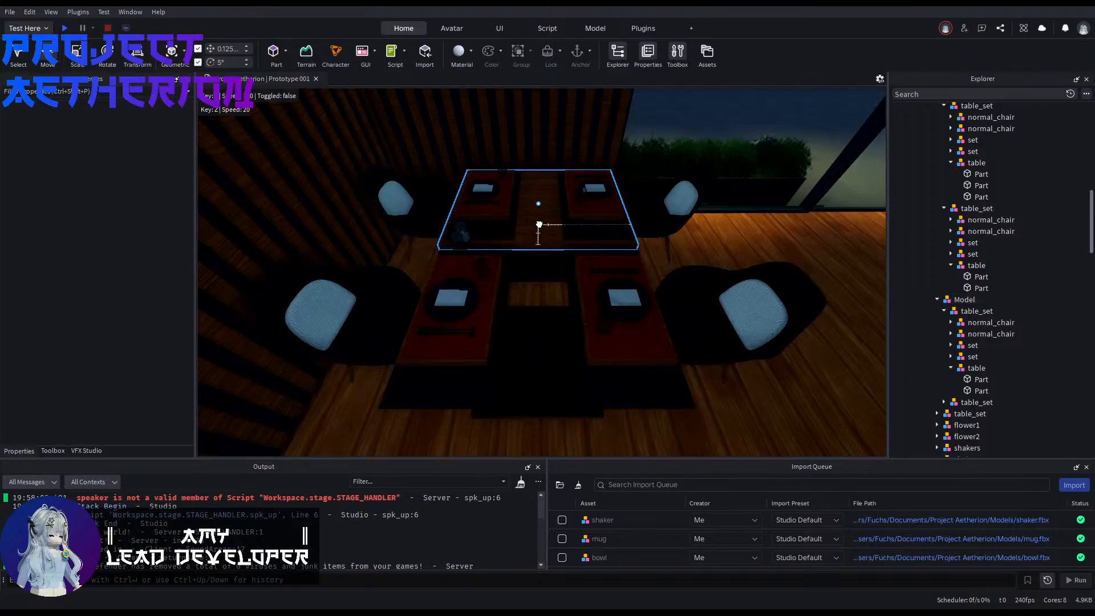
alt+click(539, 228)
key(d)
right_drag(552, 272, 497, 285)
key(e)
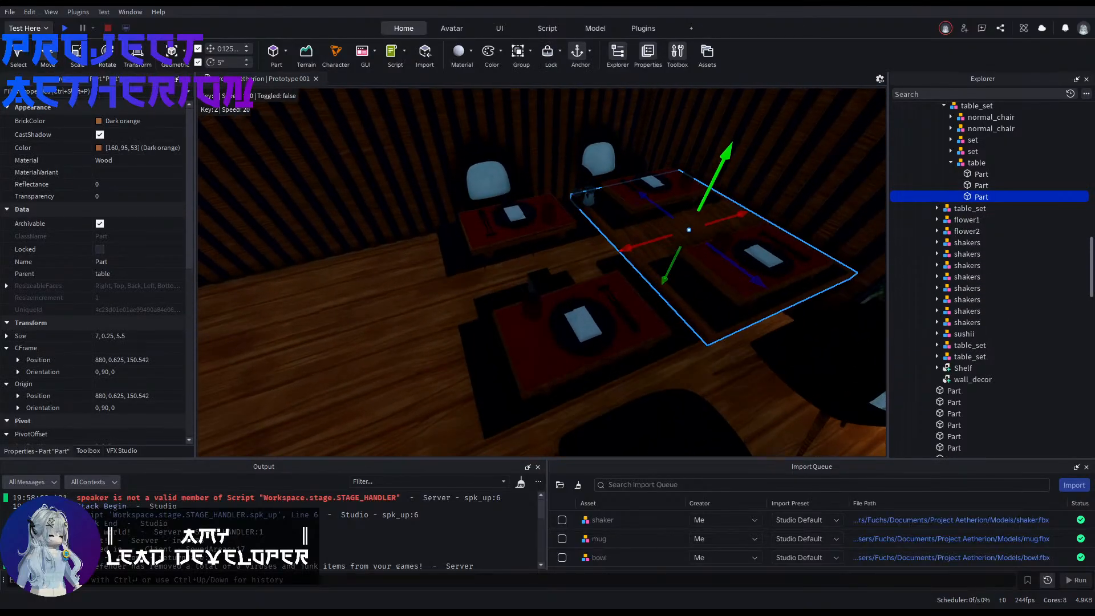
key(ctrl+3)
drag(612, 254, 438, 342)
click(366, 354)
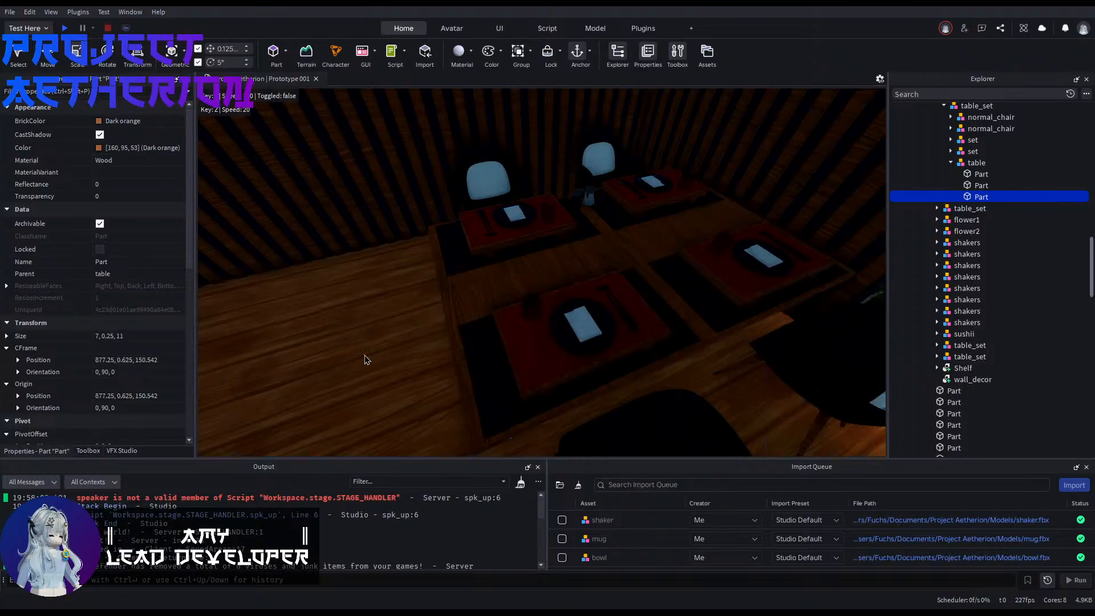
Step: Set the copied shakers model's origin Z position to 150.542, matching the newly stretched tabletop part
key(a)
right_drag(366, 355, 542, 380)
alt+click(551, 385)
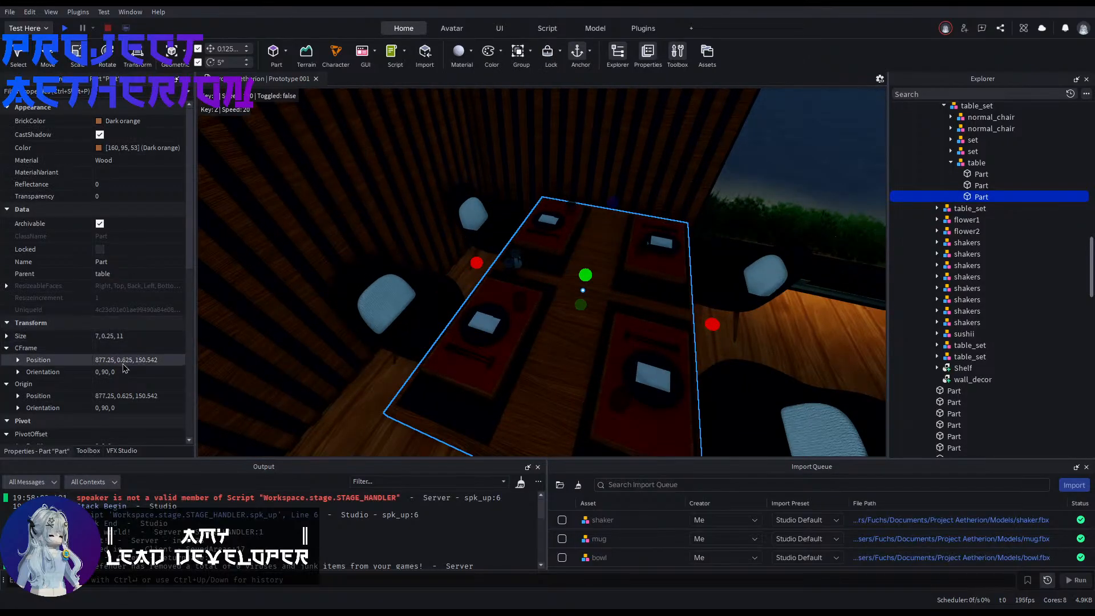
click(18, 360)
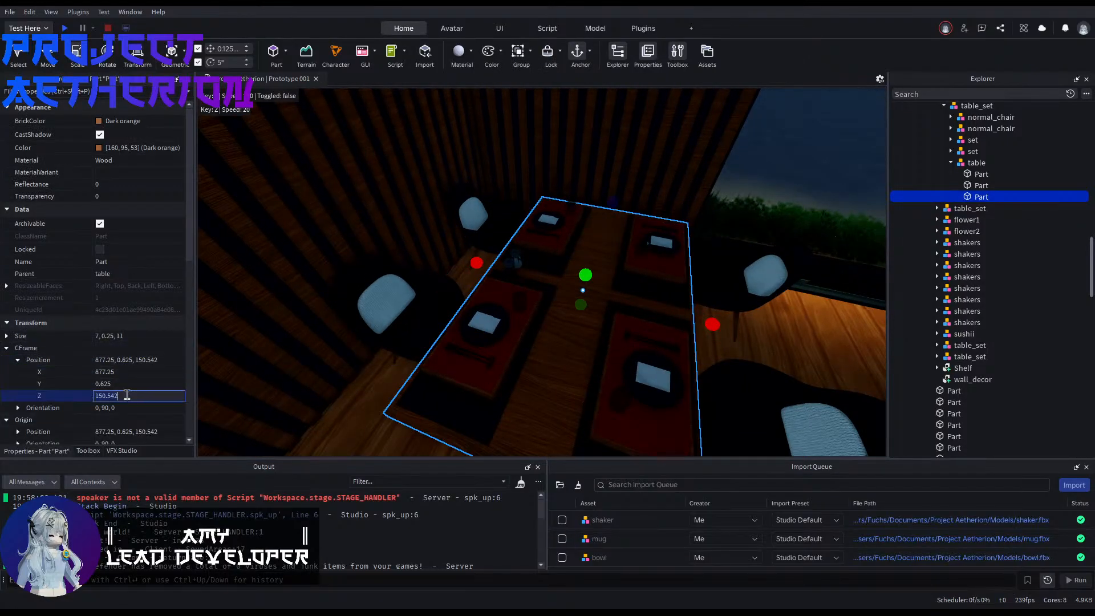
click(512, 262)
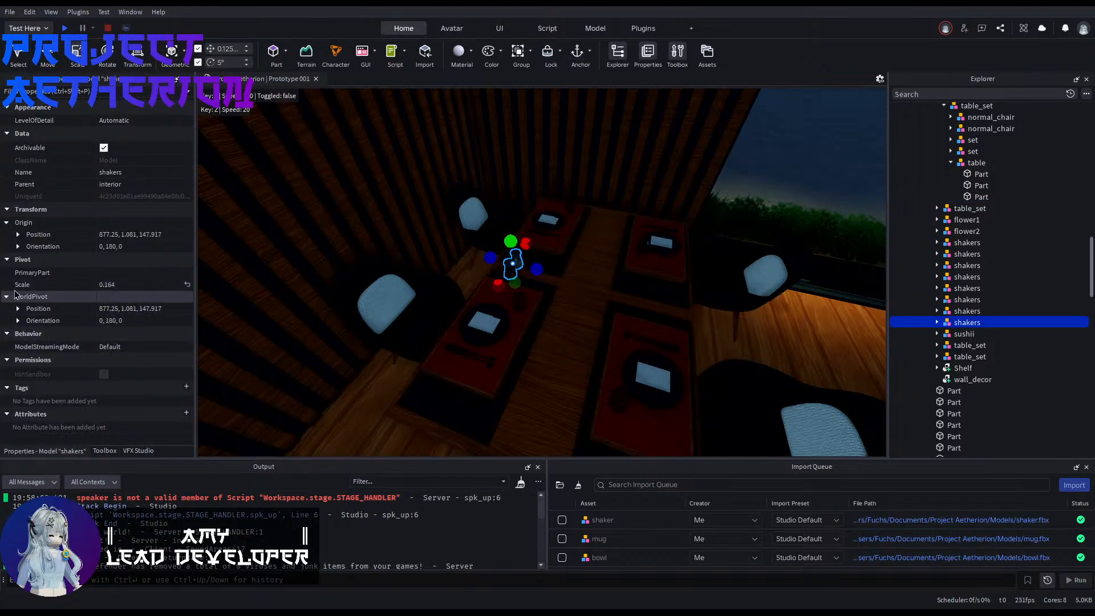
click(18, 234)
click(160, 270)
text(150.542)
key(Return)
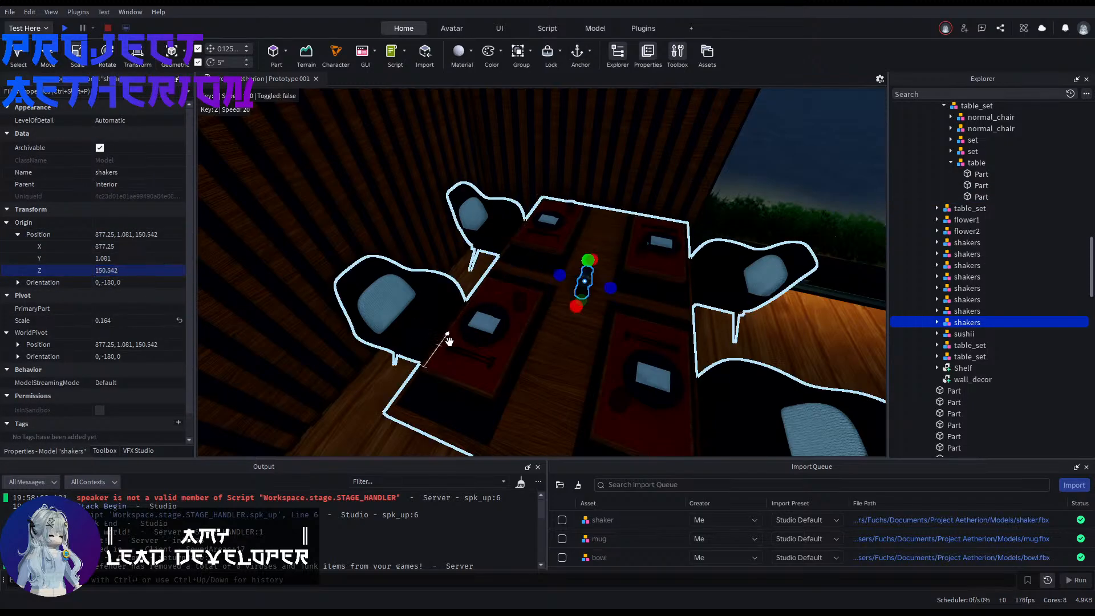
Step: Duplicate a spot_light model from the kitchen ceiling and move the copy 12.75 studs out over the dining area
click(307, 408)
right_drag(306, 408, 342, 389)
right_drag(463, 384, 536, 308)
key(w)
key(w)
click(475, 225)
right_drag(475, 225, 445, 268)
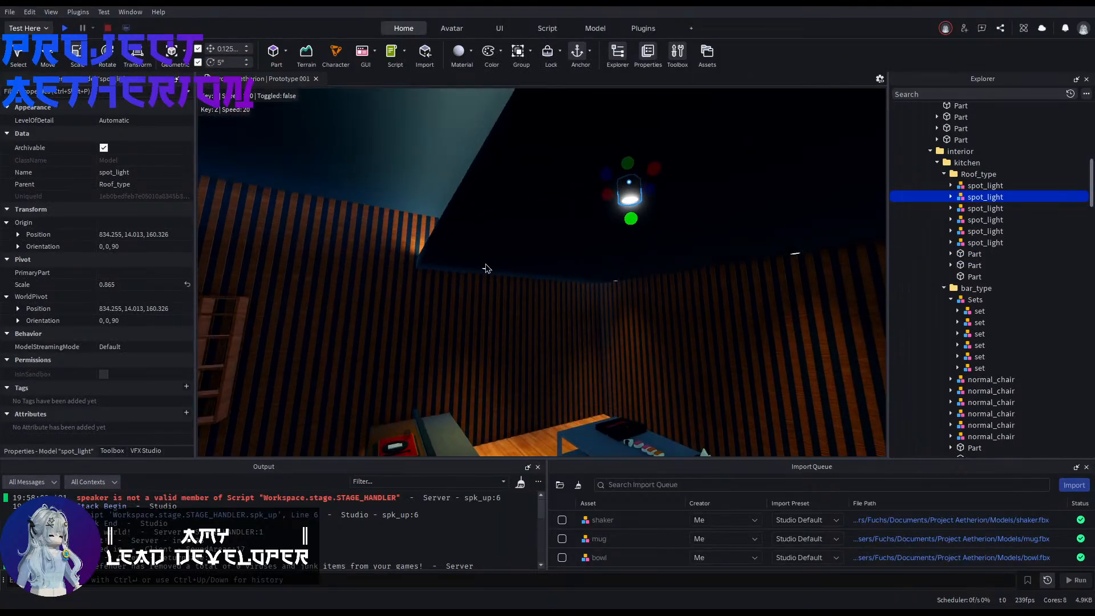
key(ctrl+d)
drag(576, 165, 477, 152)
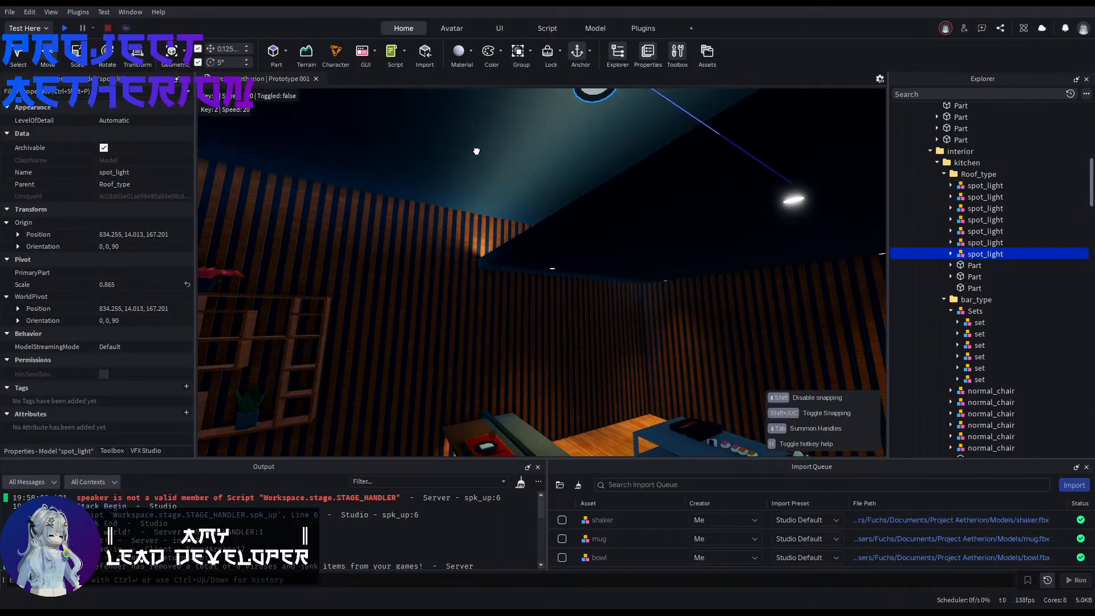
right_drag(477, 152, 473, 228)
scroll(536, 282, up, 6)
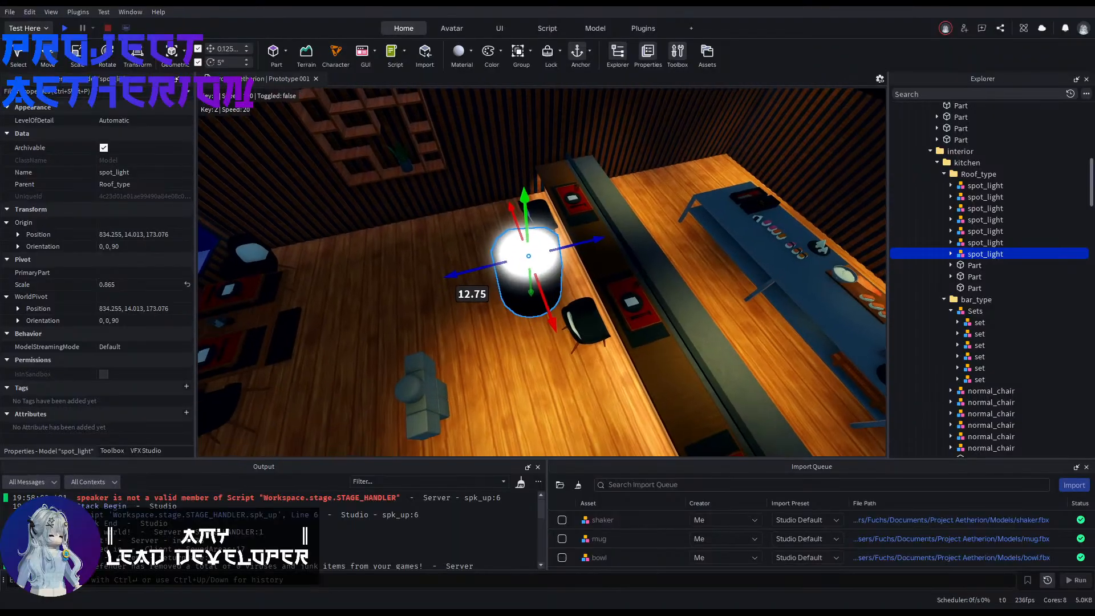
Step: Examine the copied spotlight's black housing and the light part inside it from several sides
right_drag(578, 284, 594, 305)
key(s)
key(w)
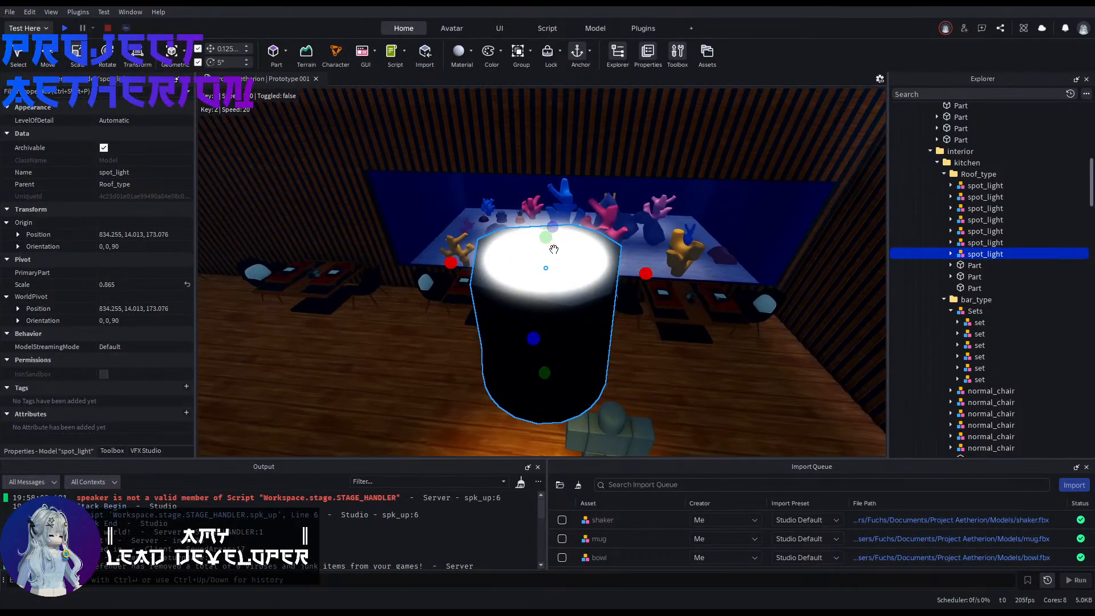
drag(545, 236, 542, 267)
alt+click(513, 257)
key(s)
right_drag(541, 267, 543, 271)
key(w)
alt+click(468, 313)
key(s)
right_drag(476, 301, 477, 340)
key(e)
key(q)
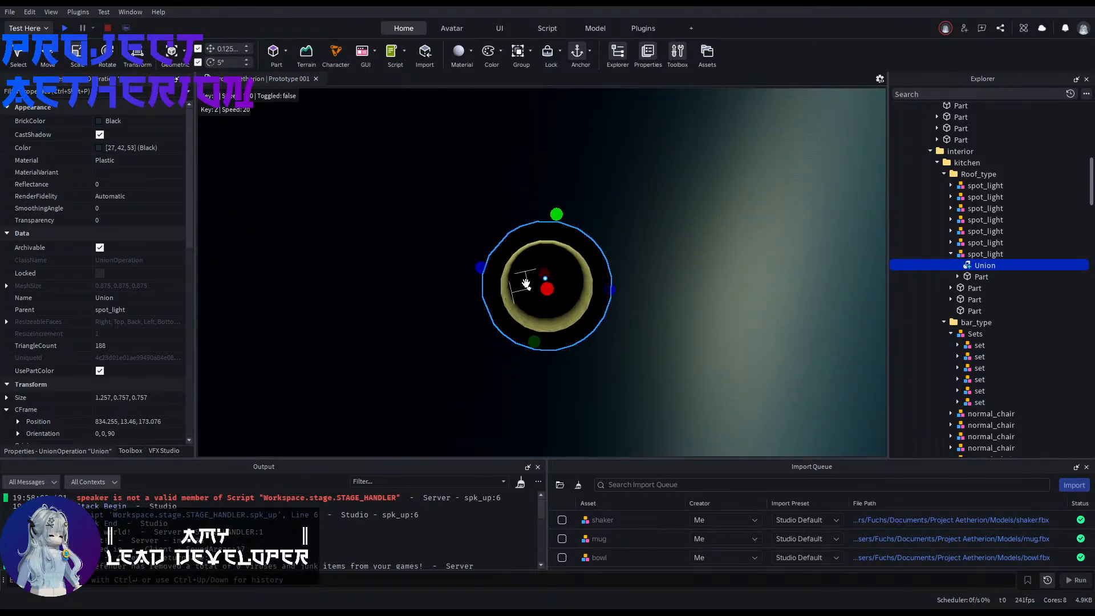
Step: Lower the neon part inside the copied spotlight by 0.125 studs and then by another 0.25 studs
click(968, 279)
mouse_move(572, 294)
right_down()
mouse_move(574, 305)
mouse_move(567, 294)
right_up()
key(s)
key(ctrl+2)
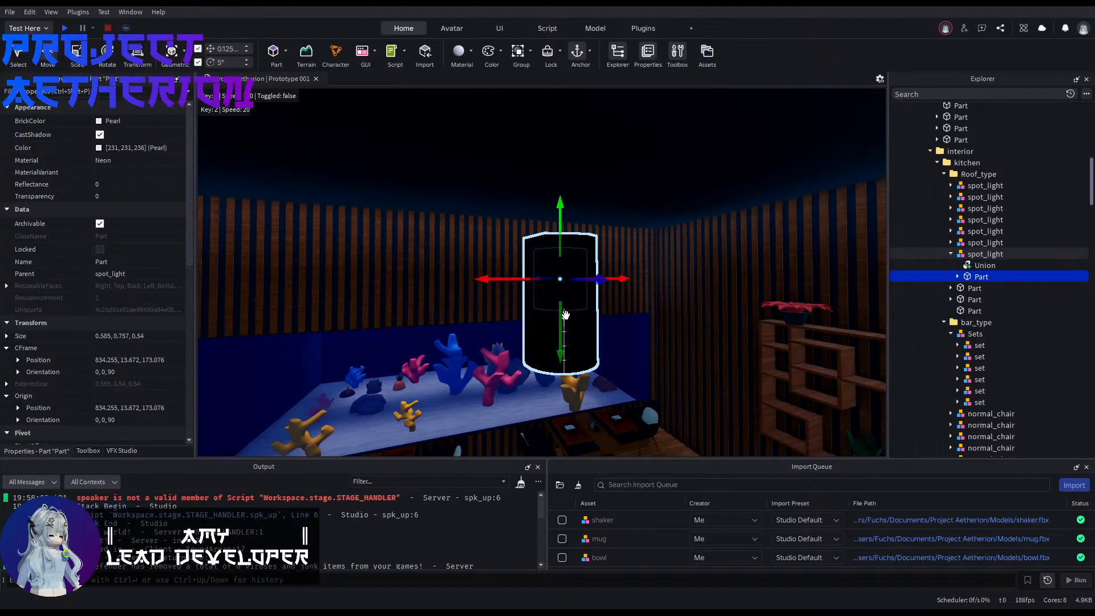
drag(565, 315, 562, 336)
key(q)
right_drag(562, 340, 546, 313)
key(w)
key(s)
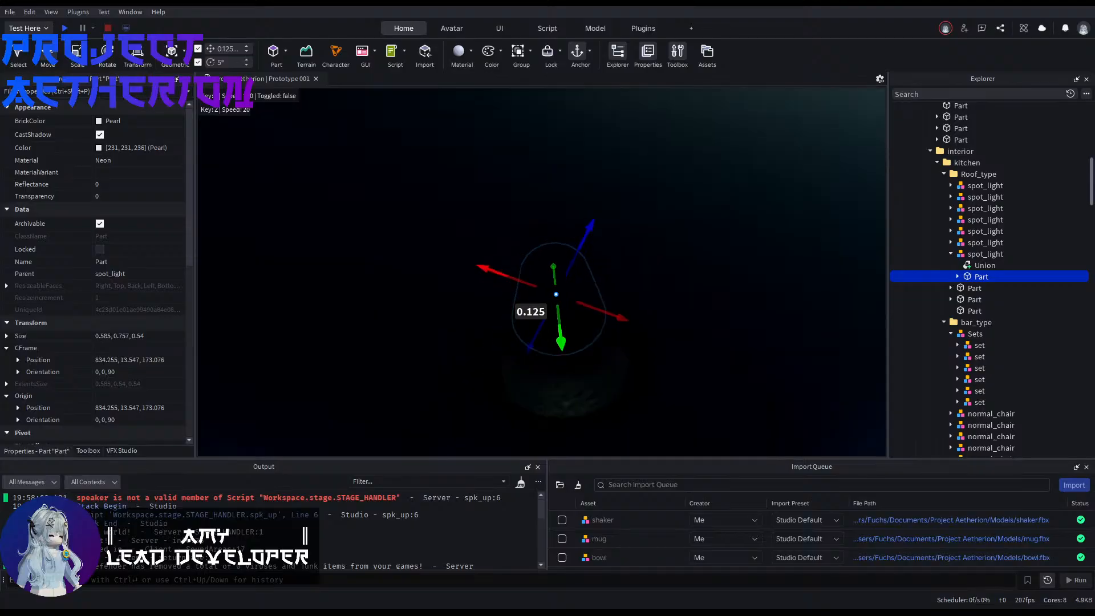
drag(562, 342, 566, 374)
Step: Check how the lowered neon part sits within the spotlight housing from below, the side and above
key(s)
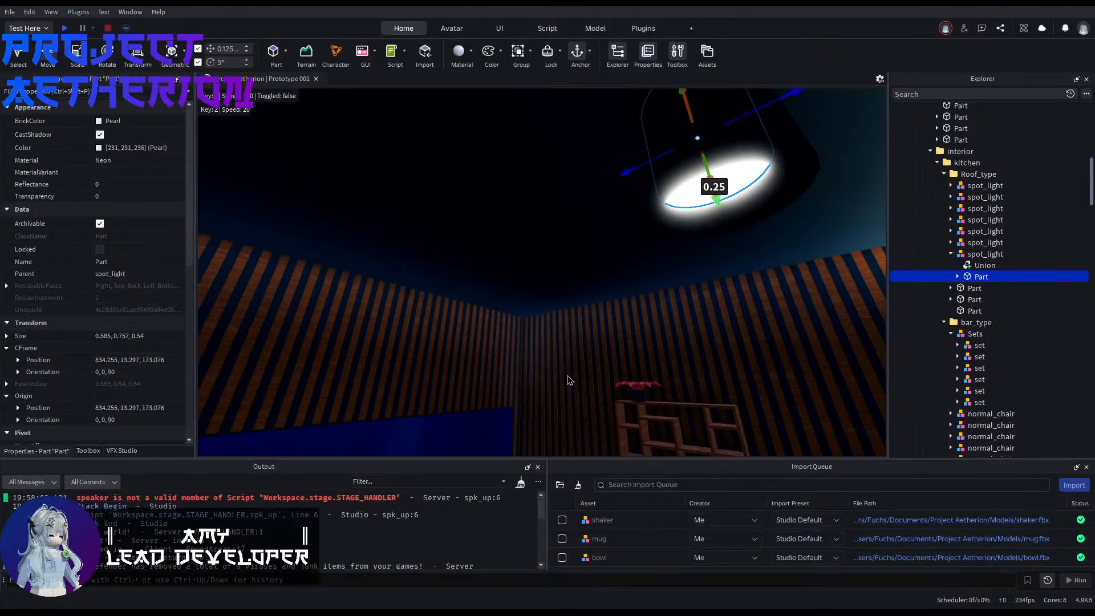
key(e)
right_drag(567, 376, 569, 381)
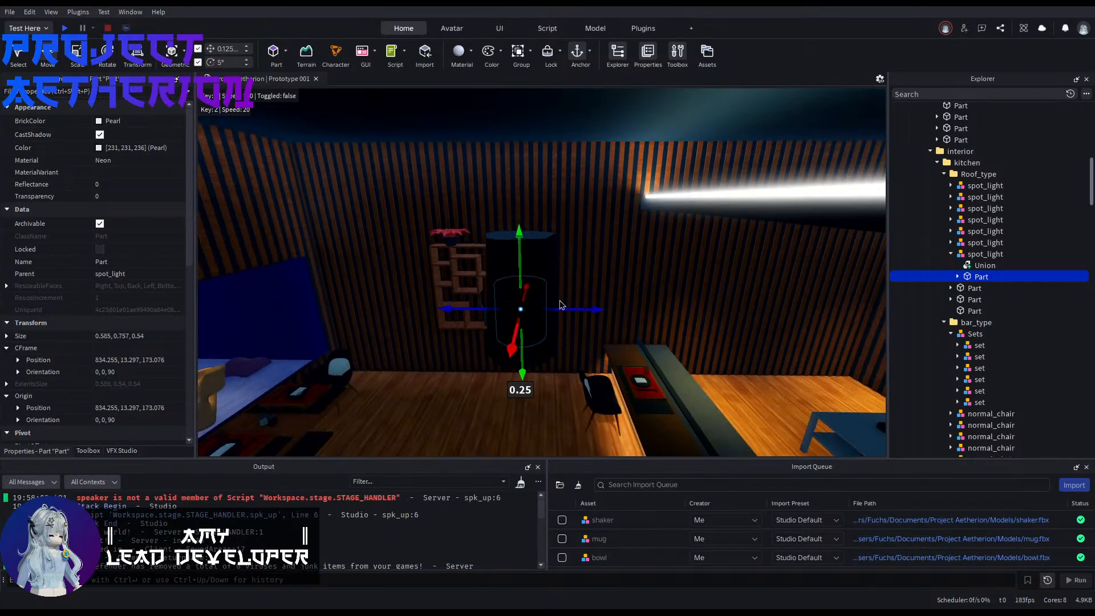
key(e)
right_drag(562, 306, 571, 294)
key(w)
key(a)
key(e)
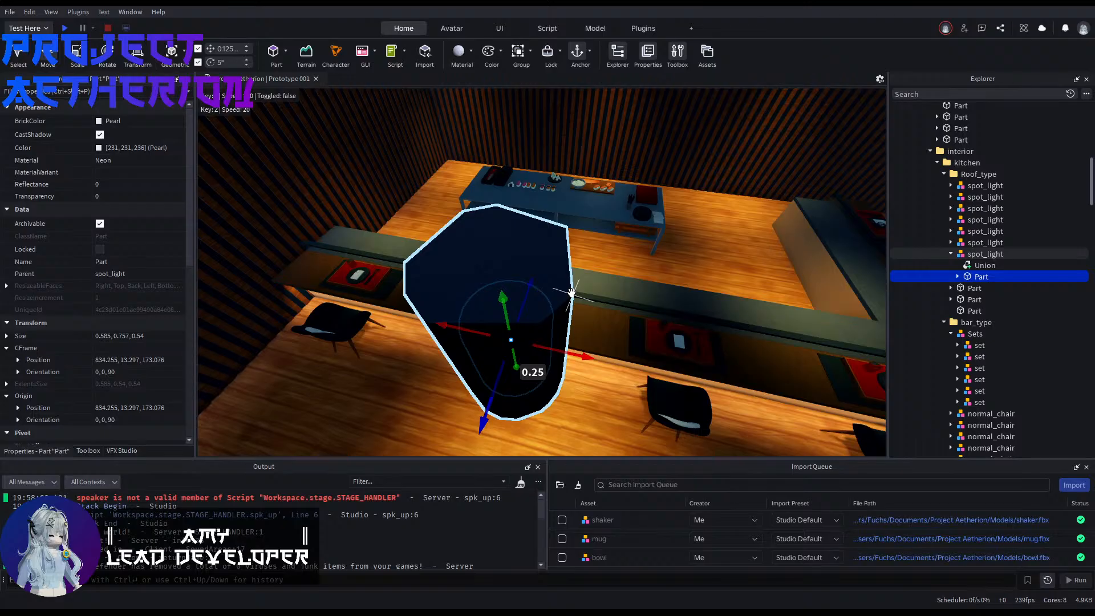
Step: Set the copied spotlight's origin X position to 823.75, matching the tabletop part beside the aquarium corner
click(544, 308)
key(w)
right_drag(543, 302, 499, 337)
click(520, 318)
key(f)
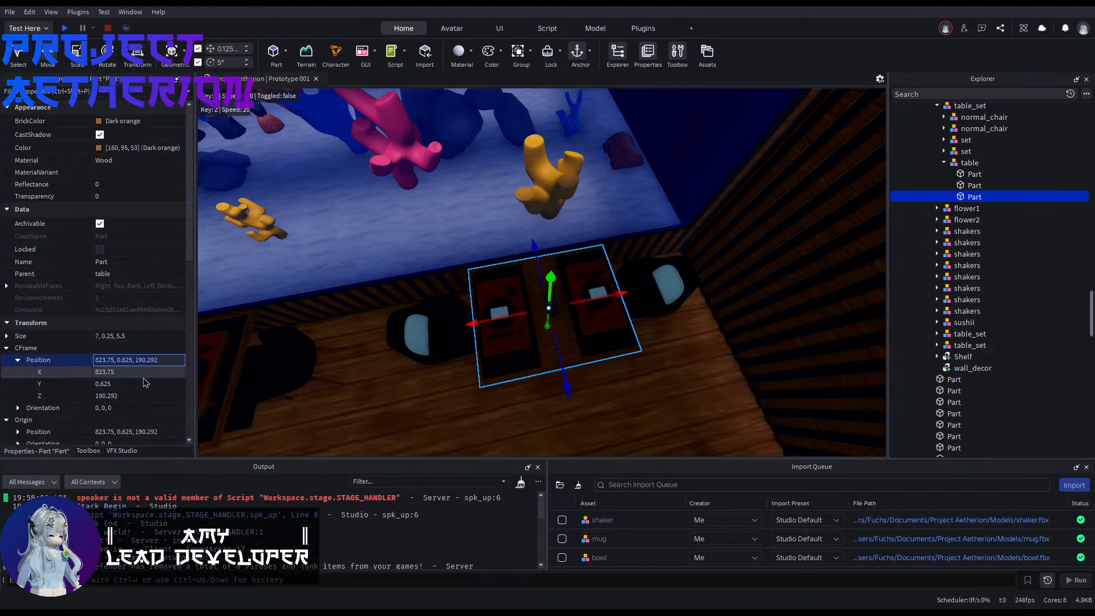
right_drag(493, 347, 485, 328)
key(s)
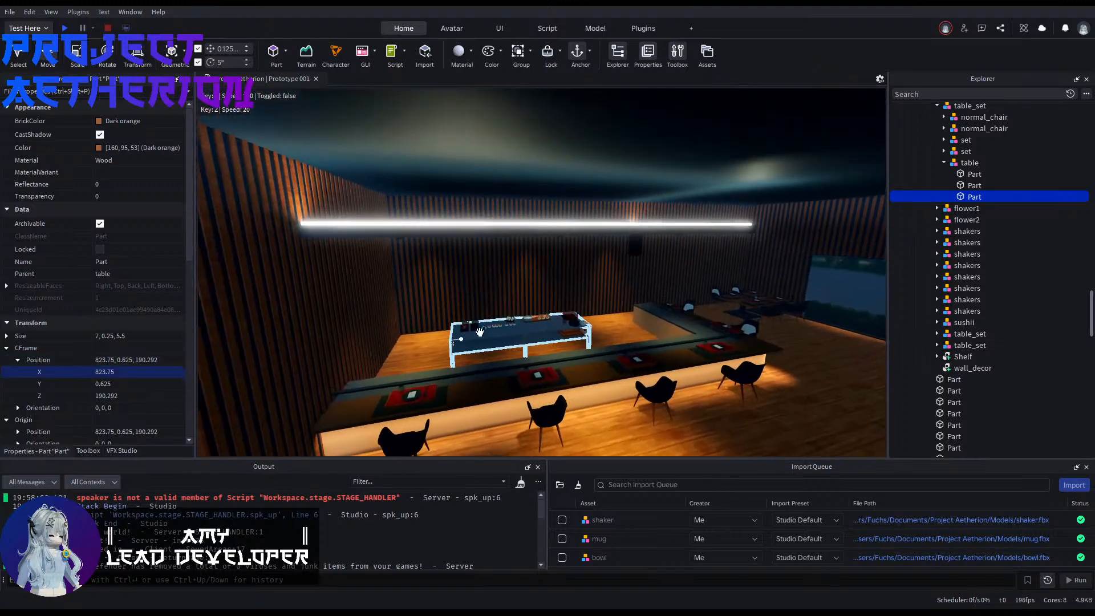
click(635, 246)
click(18, 234)
click(156, 247)
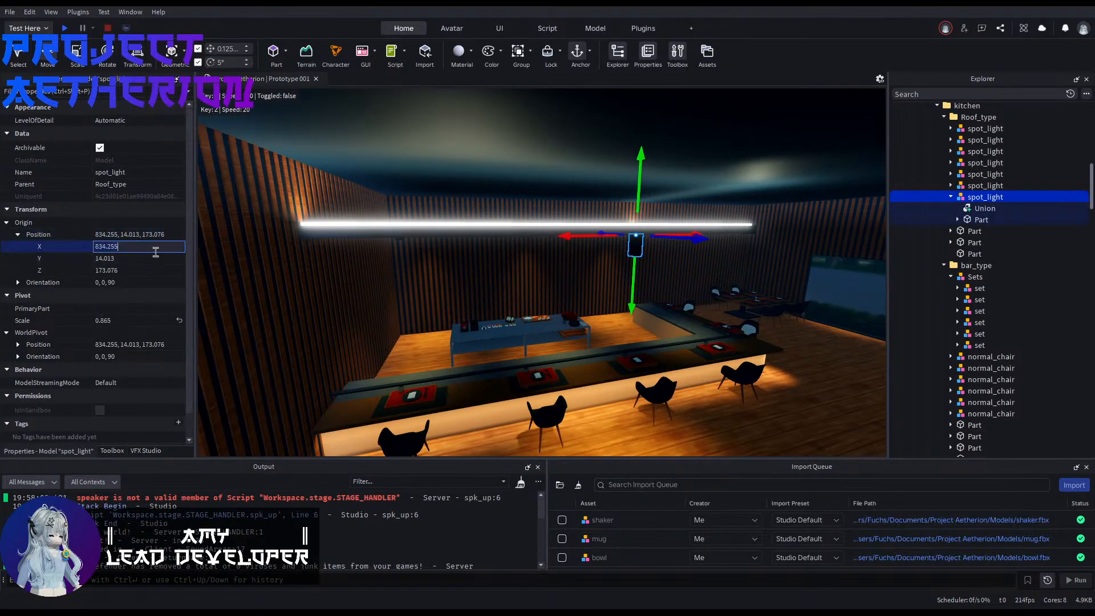
key(Return)
Step: Set the copied spotlight's origin Z position to 190.292, matching the same aquarium-side tabletop part
right_drag(596, 317, 597, 316)
key(s)
key(w)
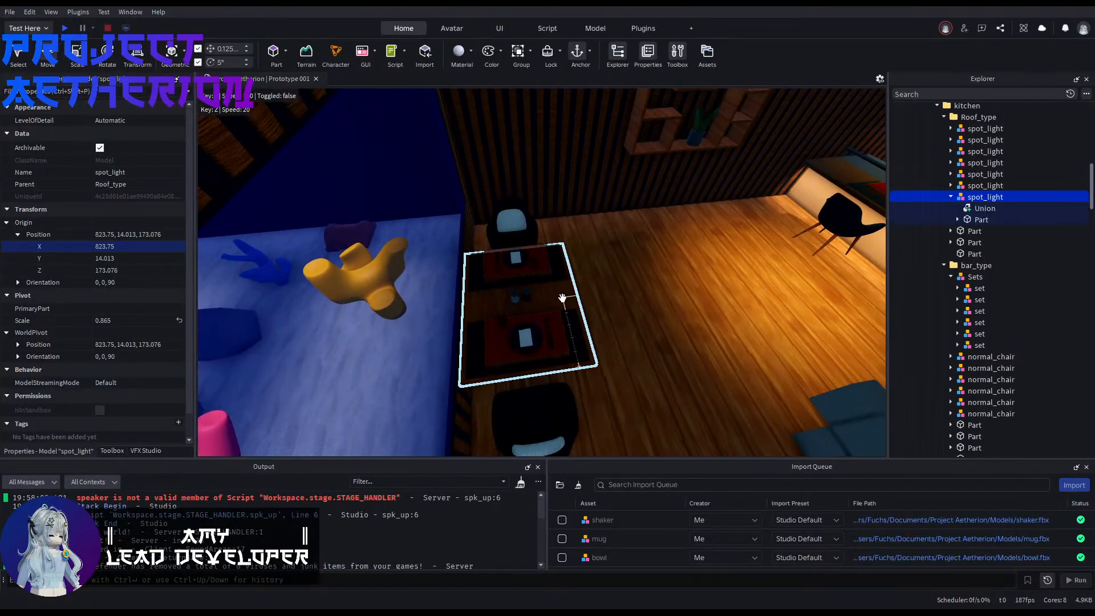
alt+click(562, 298)
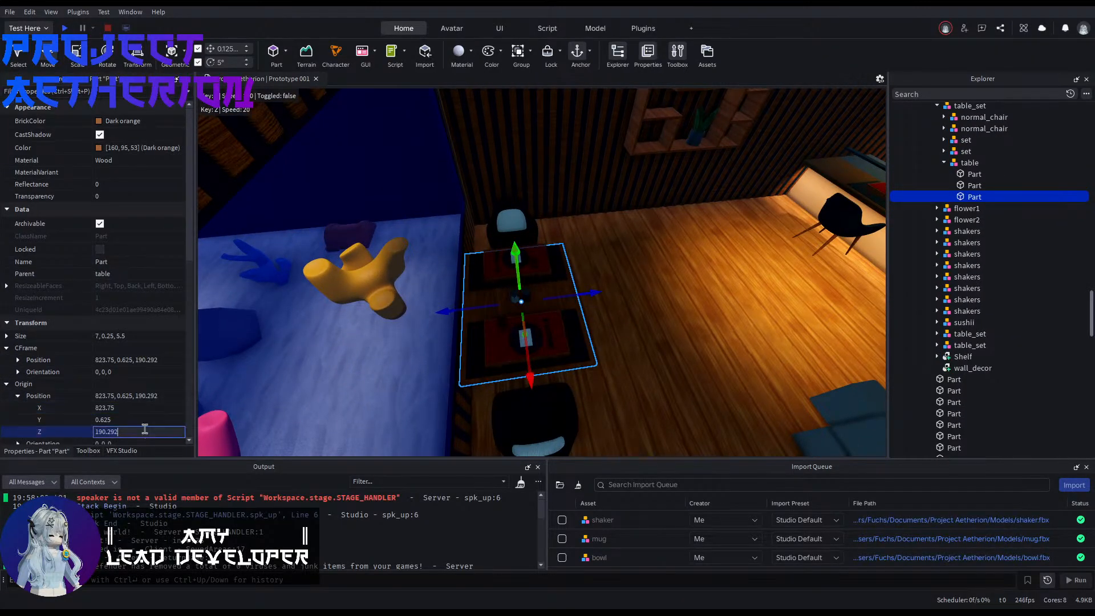
right_drag(678, 216, 680, 216)
click(811, 142)
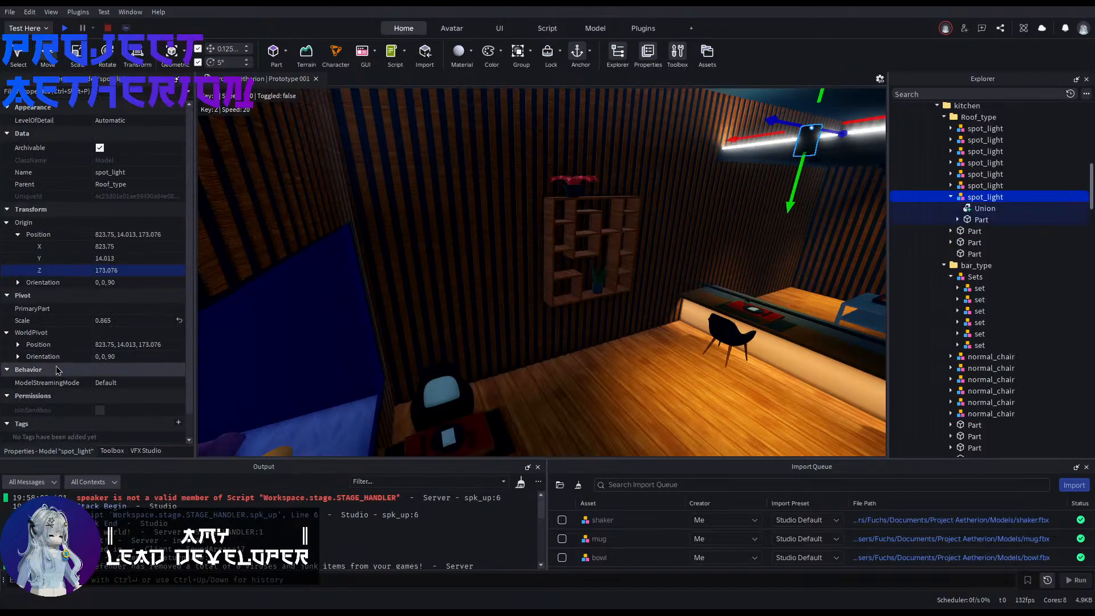
Step: Duplicate the neon part inside the aquarium-corner spotlight and delete the object nested inside the copy
key(w)
right_drag(318, 309, 318, 309)
key(w)
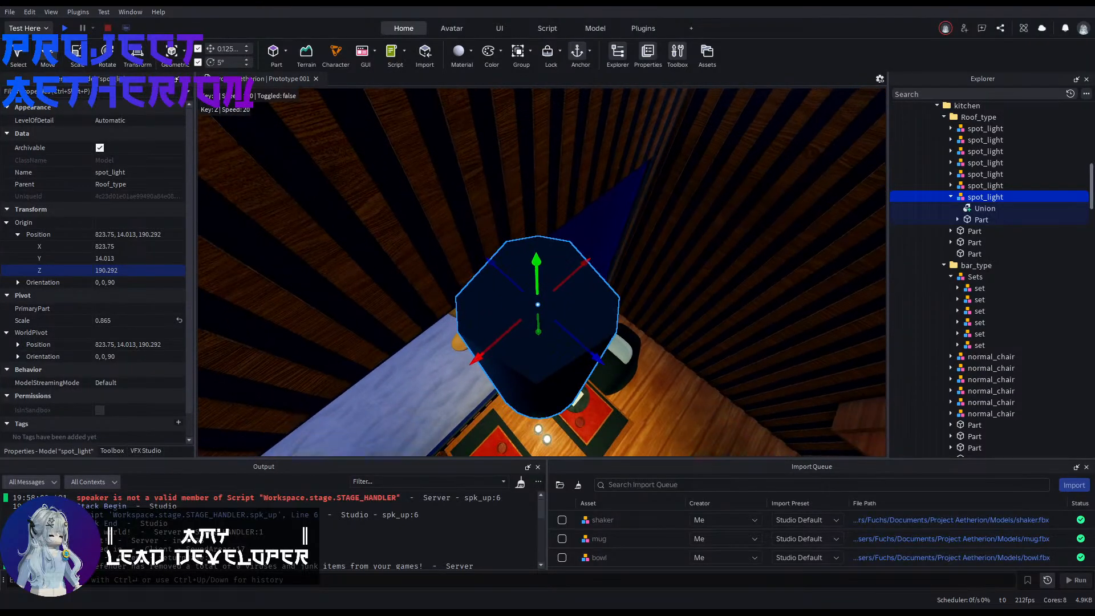
click(980, 219)
right_drag(652, 280, 653, 280)
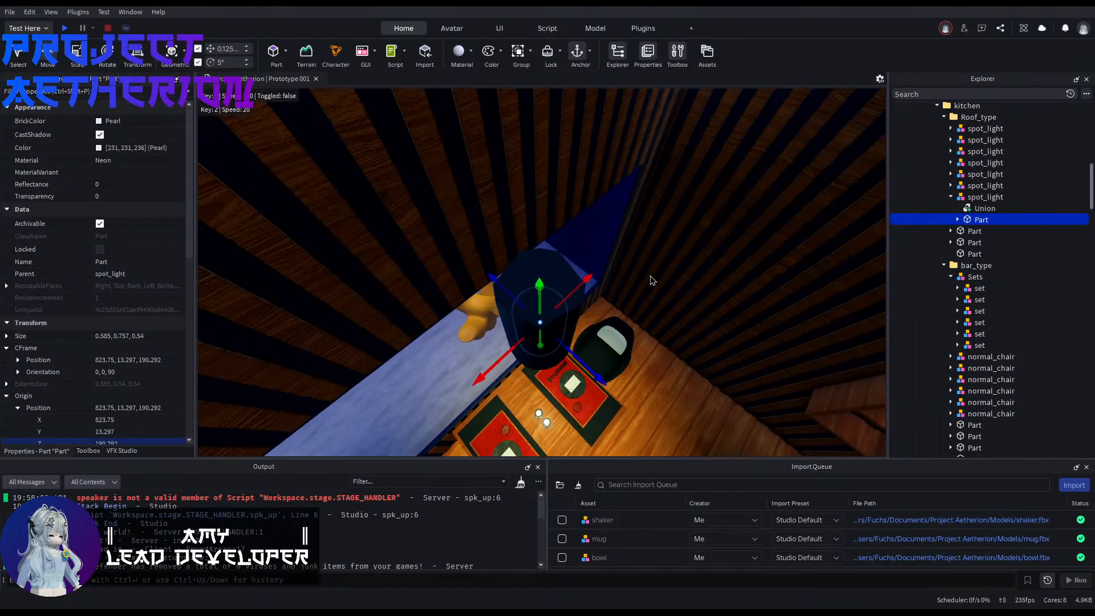
key(ctrl+d)
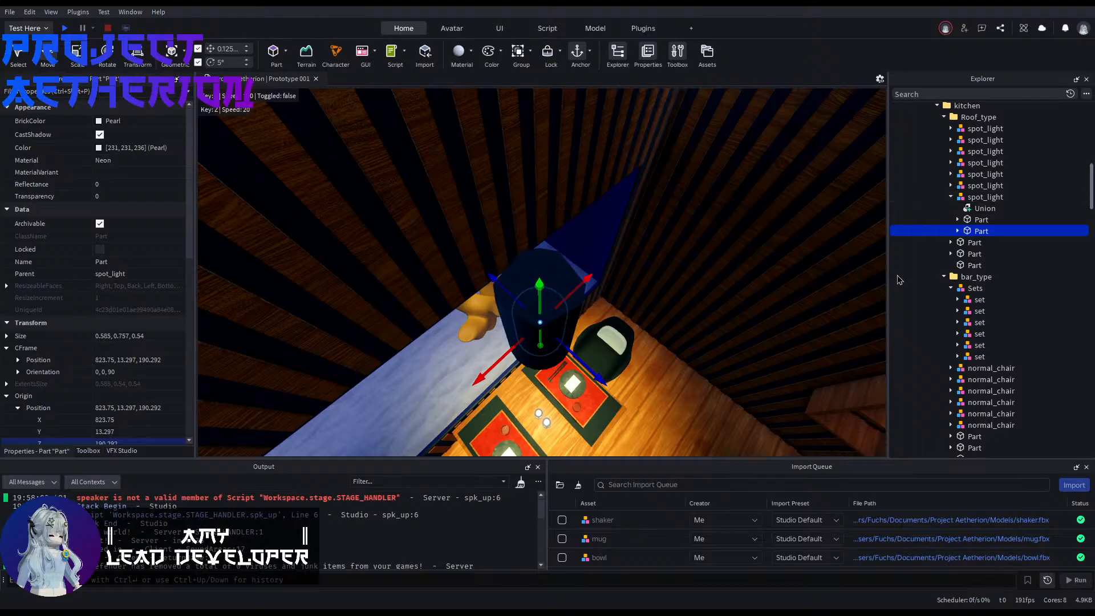
click(958, 231)
click(973, 243)
key(Delete)
click(973, 232)
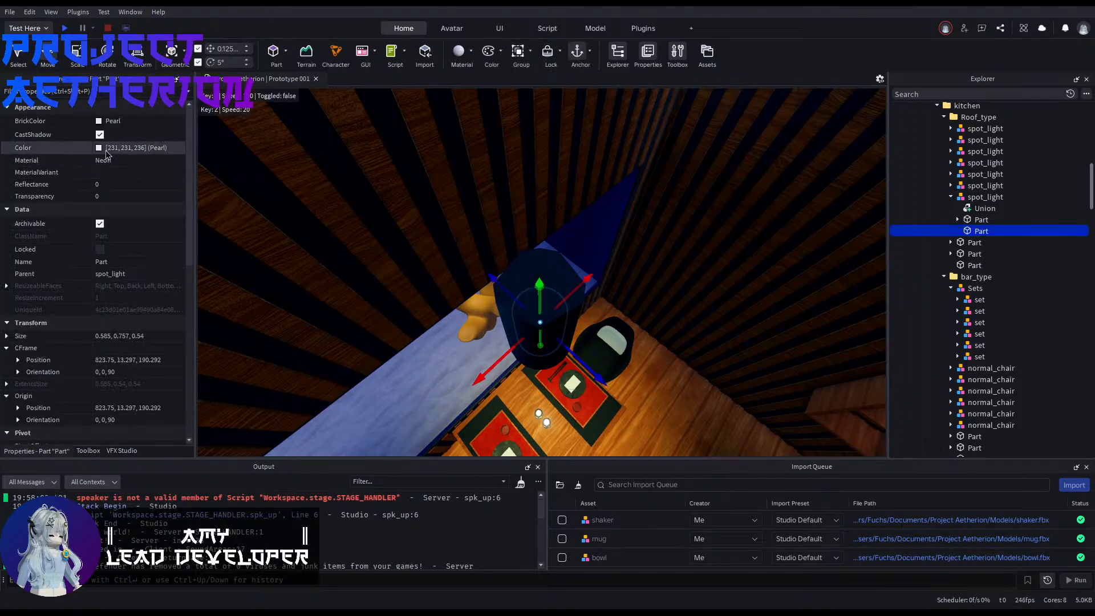
Step: Give the copied part SmoothPlastic material and Black BrickColor, and raise it about 1 stud to the top of the housing
click(135, 224)
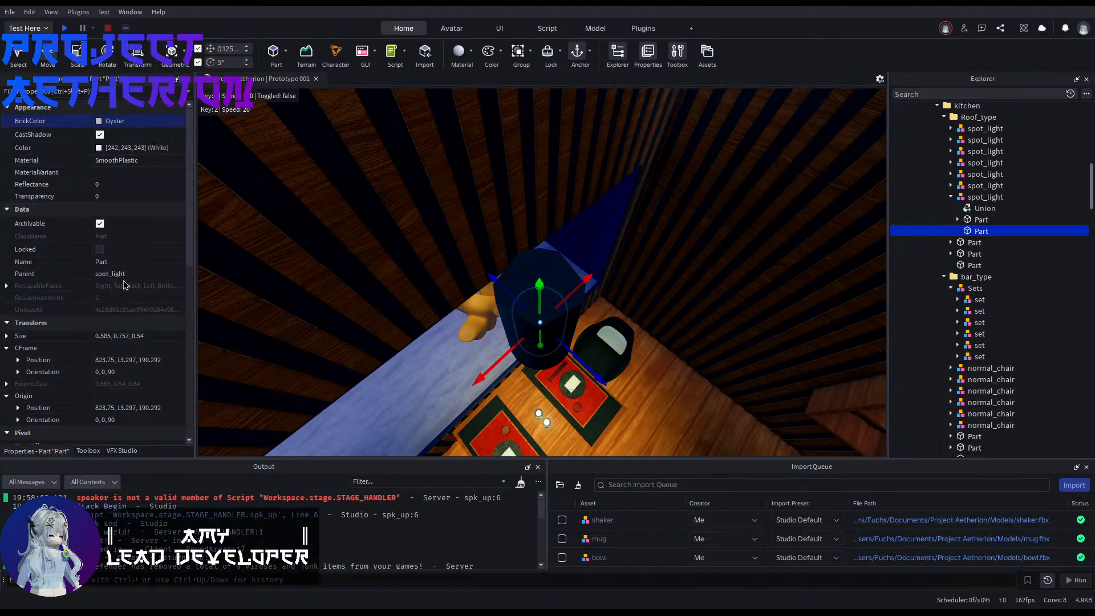
drag(539, 285, 540, 276)
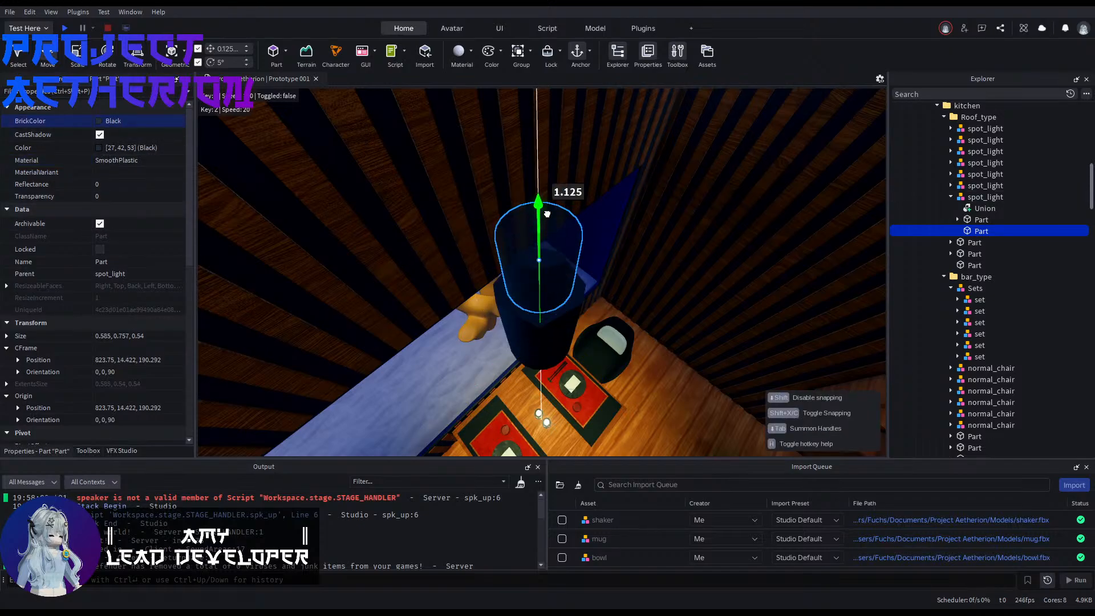
Step: Narrow the black part to 0.257 by 0.04 studs and stretch it upward into a 4.835-stud hanging rod
key(ctrl+3)
drag(475, 317, 508, 305)
drag(590, 305, 556, 283)
right_drag(570, 292, 666, 340)
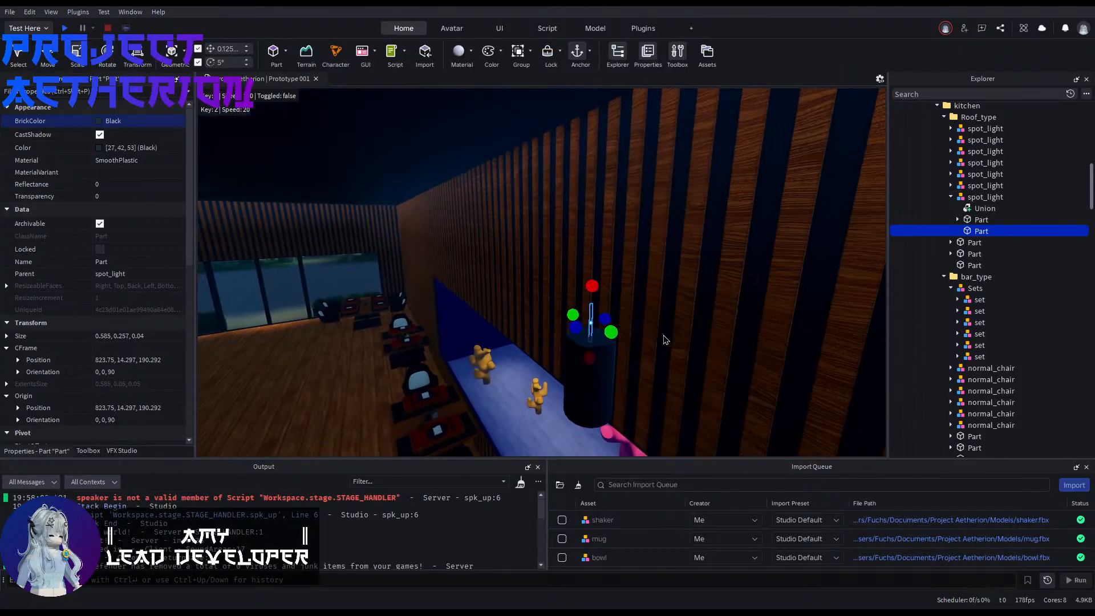
drag(592, 285, 613, 135)
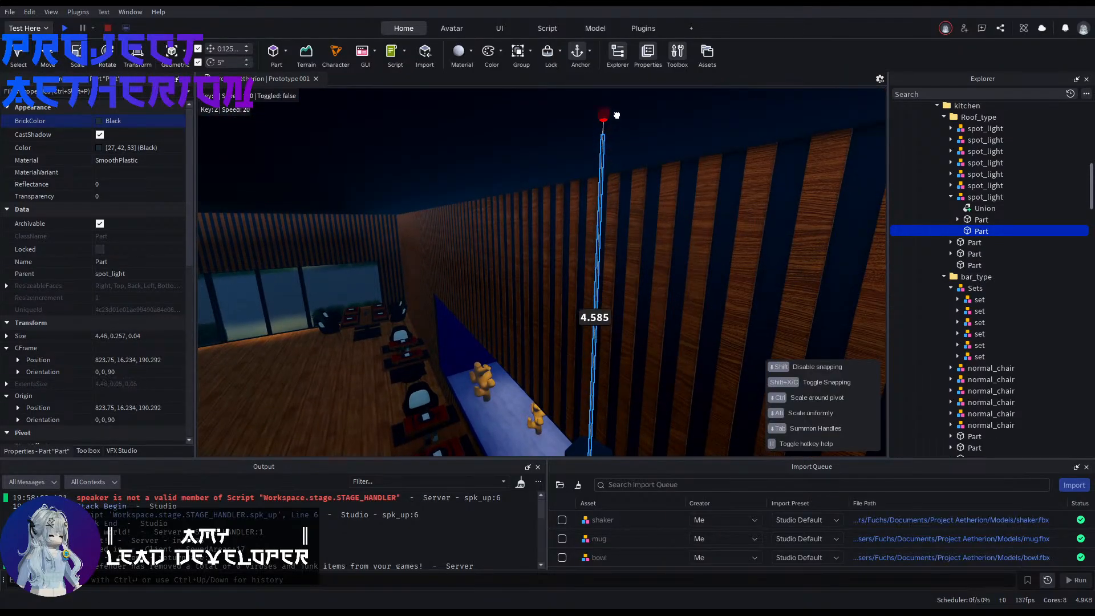
drag(619, 96, 619, 96)
right_drag(599, 204, 599, 210)
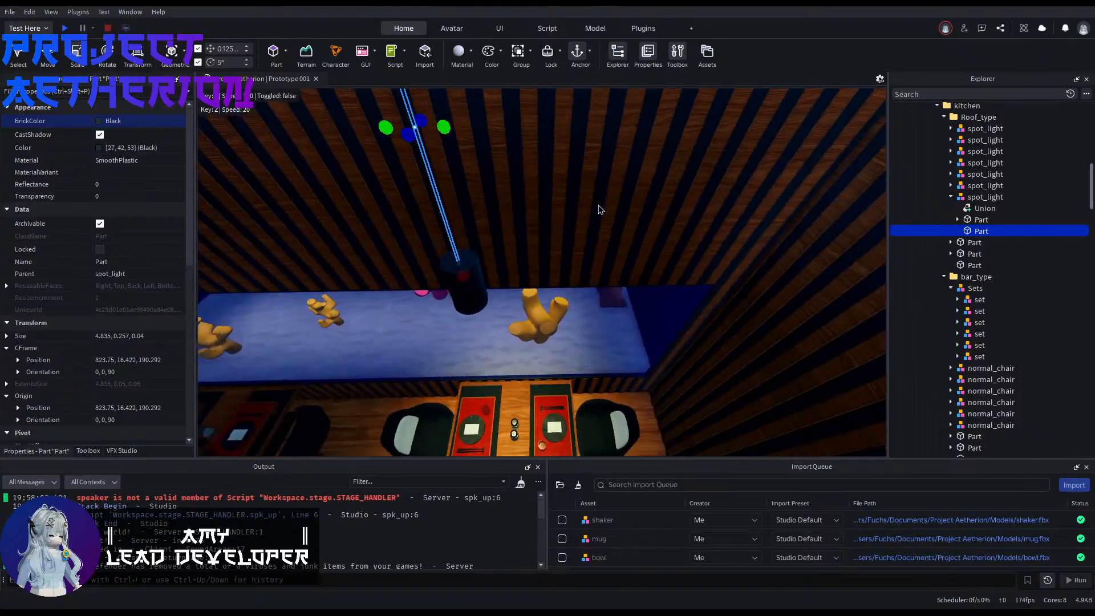
Step: Adjust the hanging rod's thickness above the spotlight housing, setting its size to 4.835, 0.07, 0.29
scroll(599, 210, down, 4)
scroll(491, 353, up, 4)
click(427, 384)
right_drag(426, 383, 422, 315)
click(536, 256)
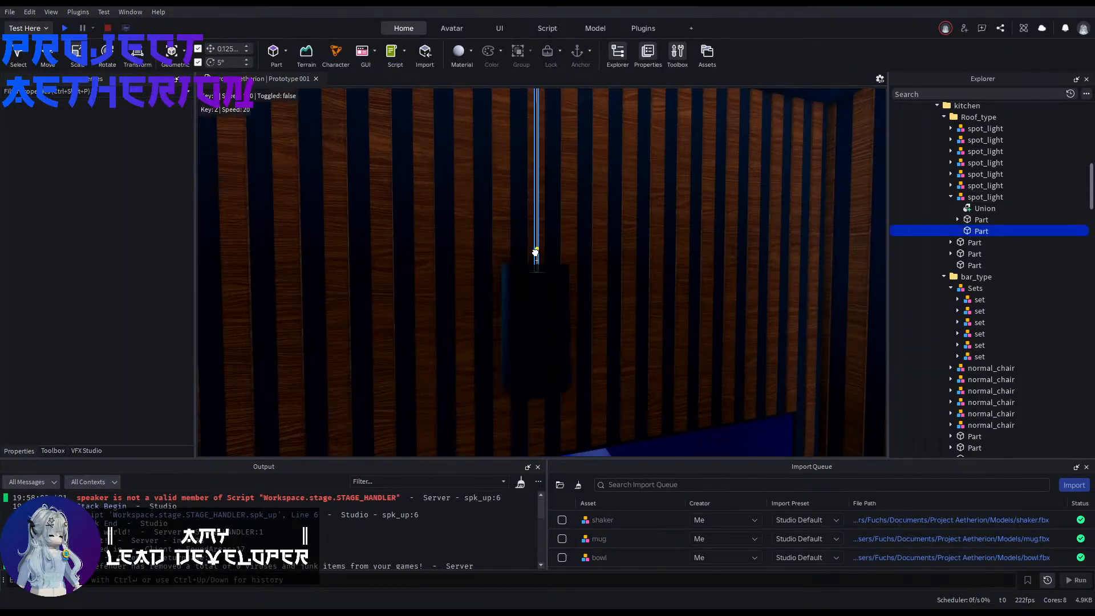
right_drag(536, 257, 536, 211)
right_drag(546, 321, 530, 297)
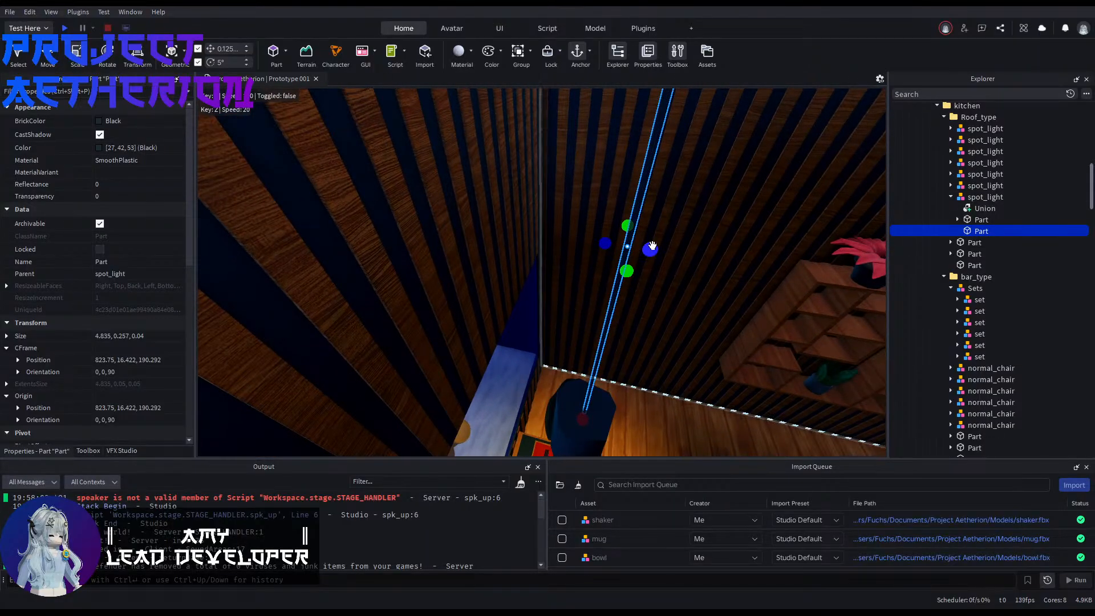
drag(651, 246, 663, 216)
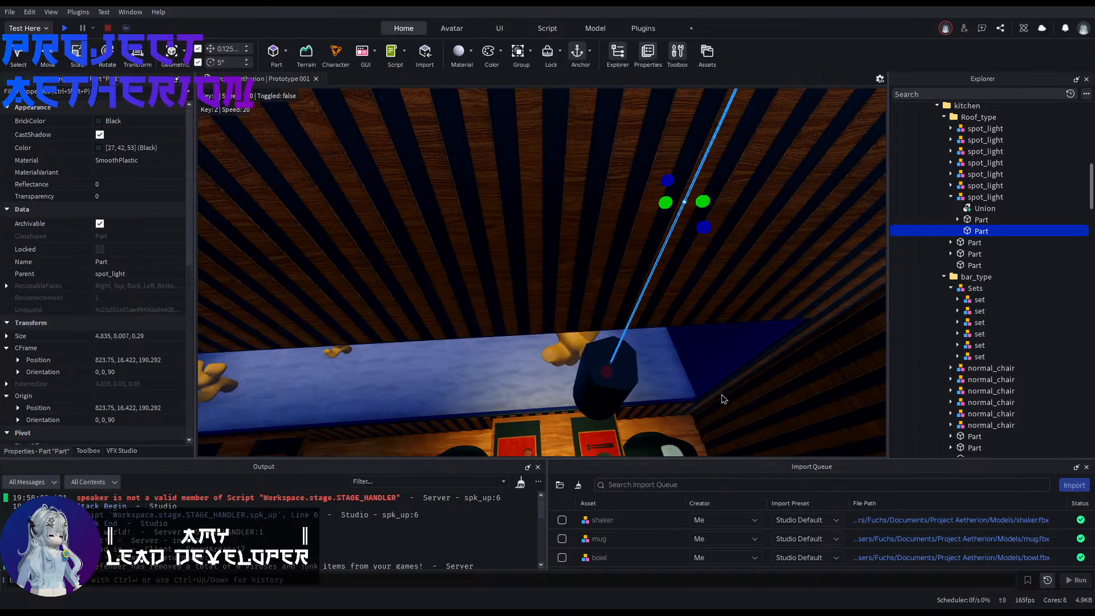
right_drag(724, 399, 610, 393)
click(673, 416)
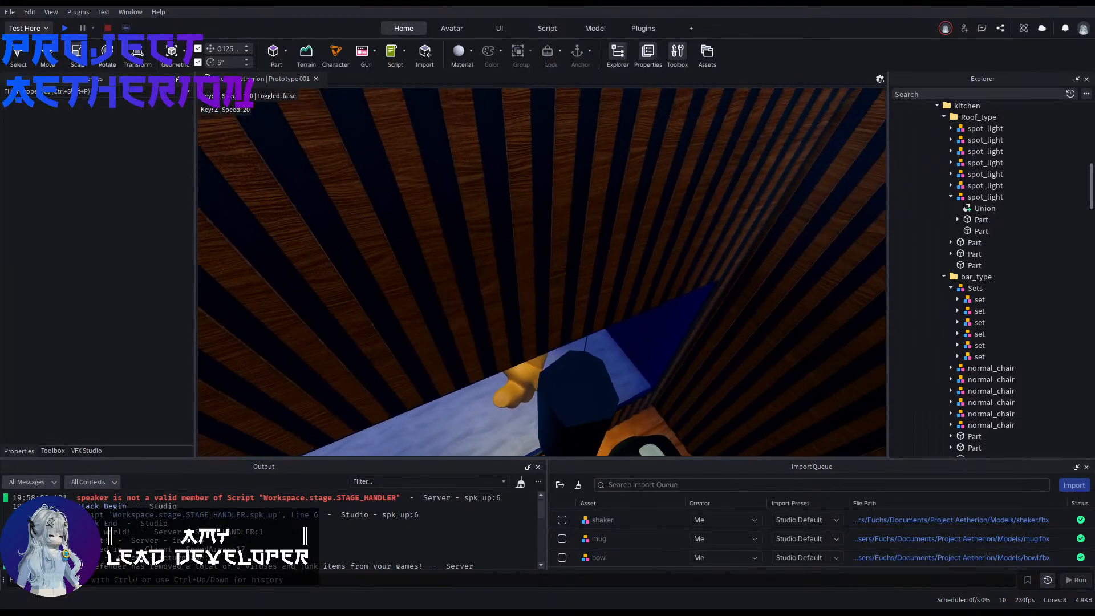
click(563, 390)
click(975, 231)
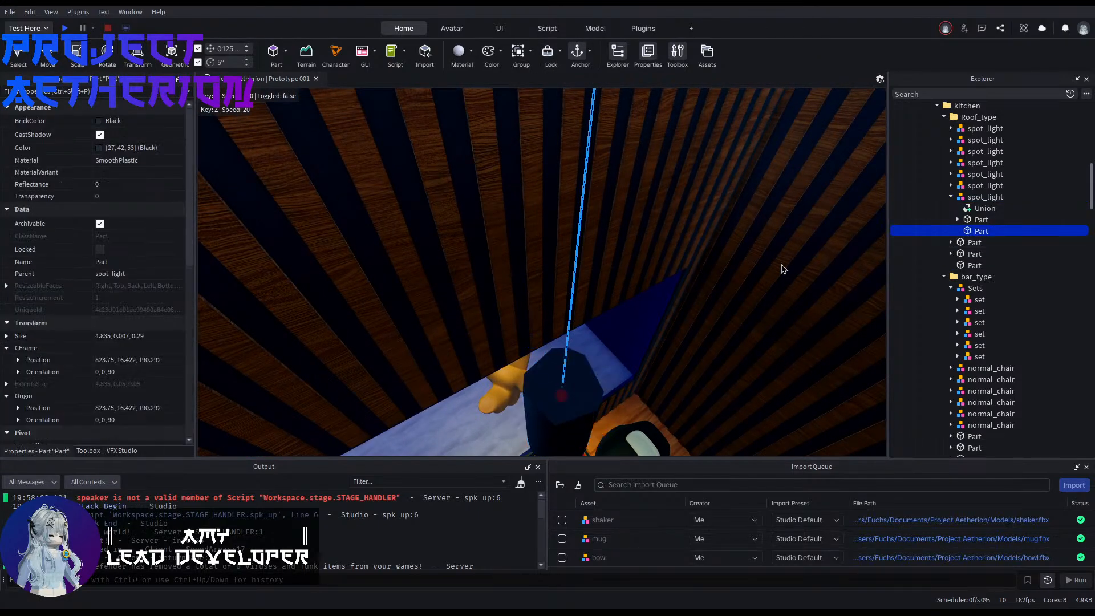
mouse_move(782, 269)
right_down()
mouse_move(781, 288)
mouse_move(765, 273)
right_up()
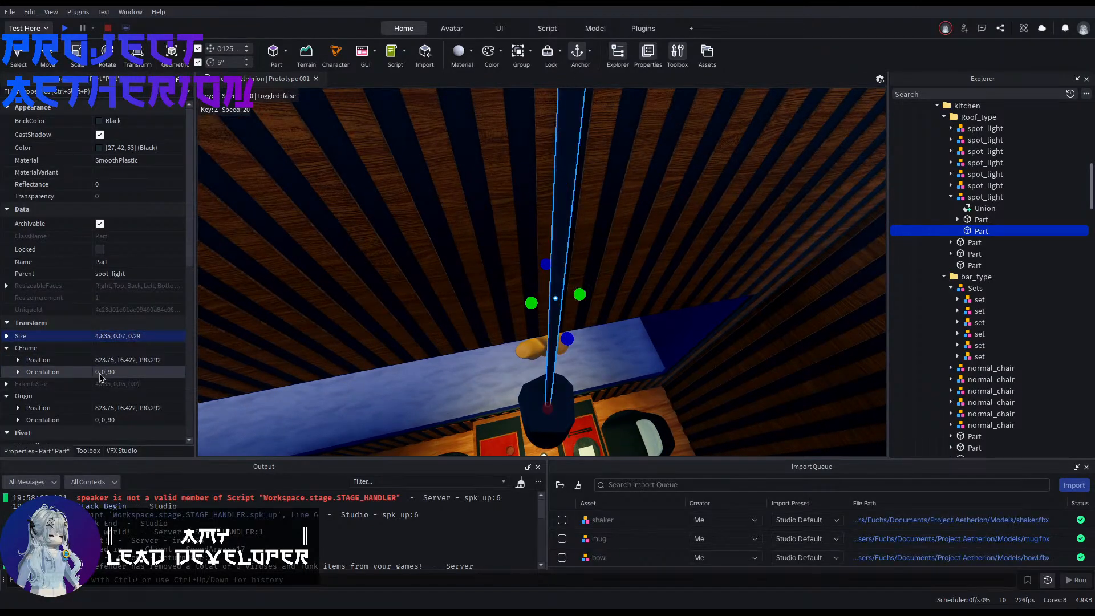
Step: Copy the finished hanging spotlight and set one instance's origin X position to 840.75, matching the neighbouring aquarium-side tabletop
right_drag(388, 412, 530, 310)
click(399, 406)
click(519, 270)
click(529, 292)
click(517, 319)
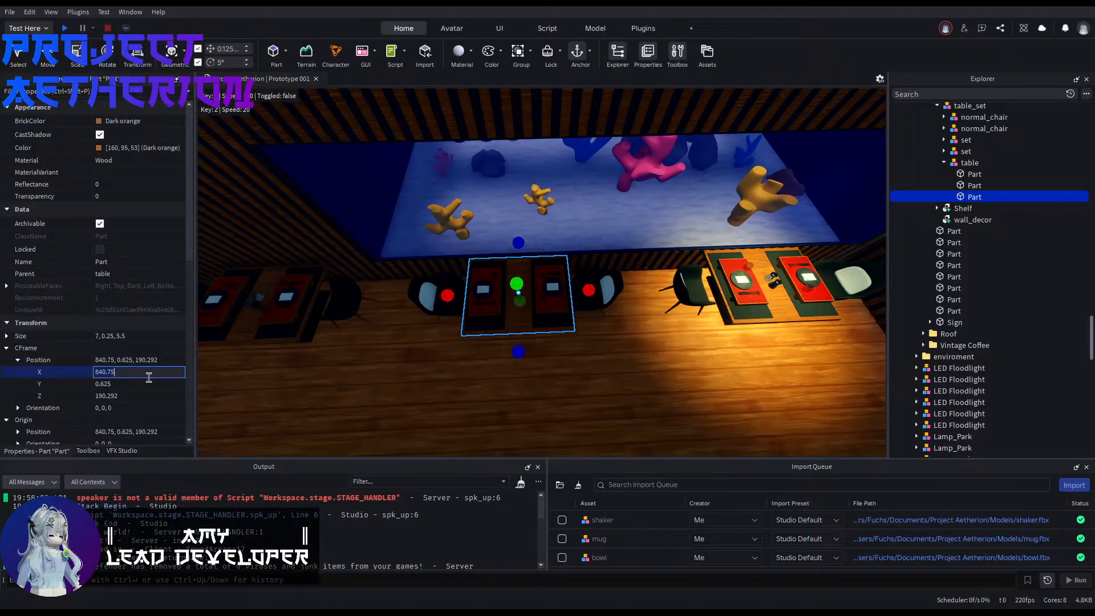
right_drag(661, 319, 673, 284)
click(701, 261)
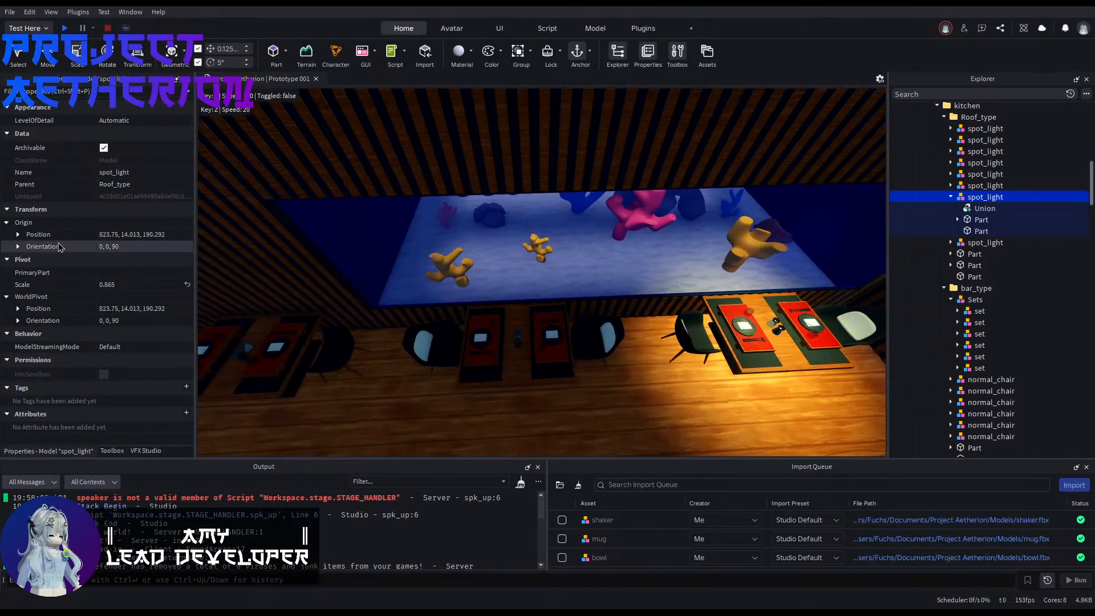
click(18, 235)
click(165, 247)
key(Return)
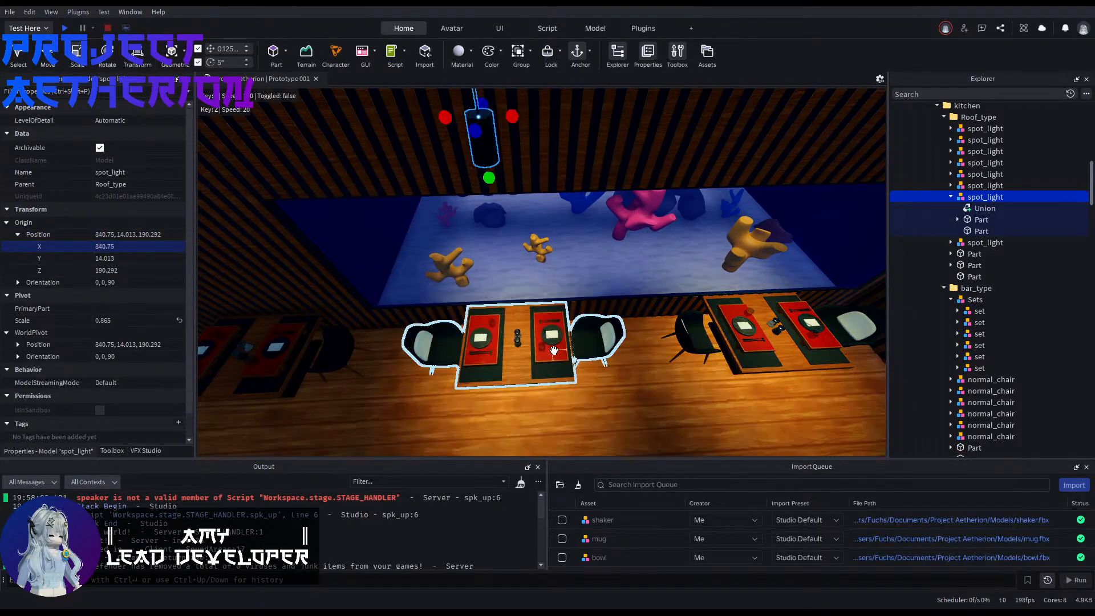
Step: Duplicate the hanging spotlight and shift the copy along the wall to X 857.75, above the next single table
right_drag(570, 356, 552, 362)
key(a)
key(ctrl+d)
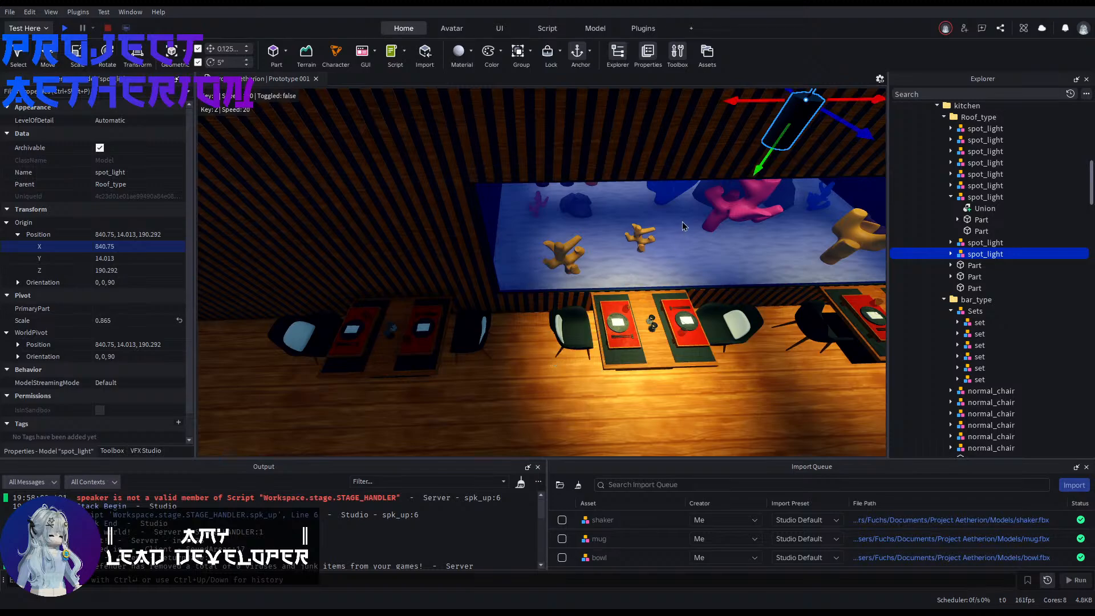
right_drag(683, 226, 703, 168)
drag(703, 174, 549, 217)
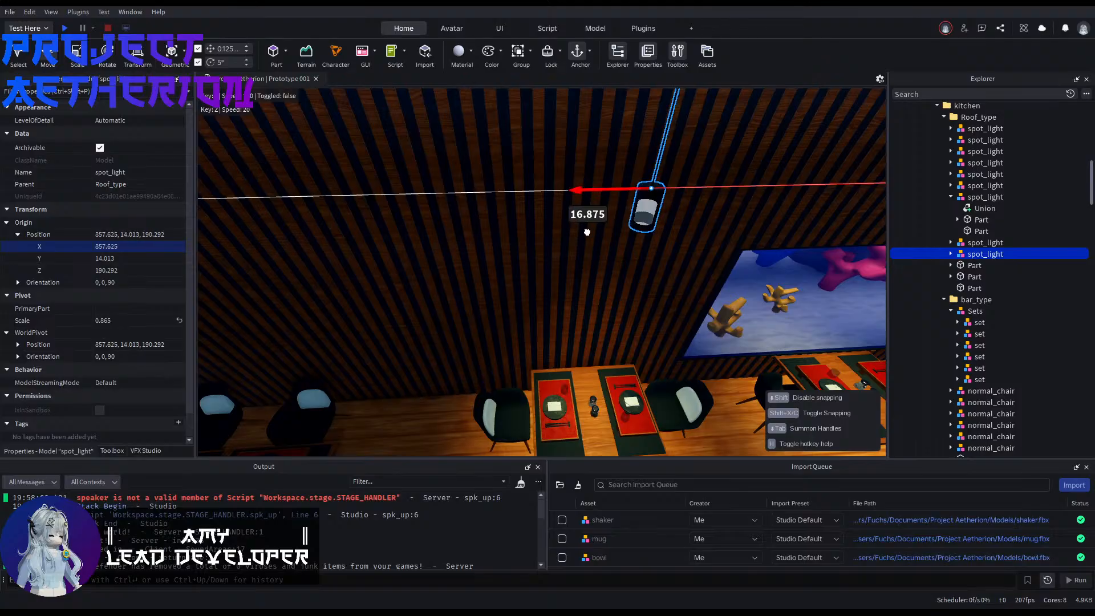
key(d)
right_drag(584, 232, 562, 297)
key(a)
Step: Duplicate the last hanging spotlight along the wall and set the copy's origin X position to 877.25, matching the corner double tabletop
alt+click(543, 270)
key(a)
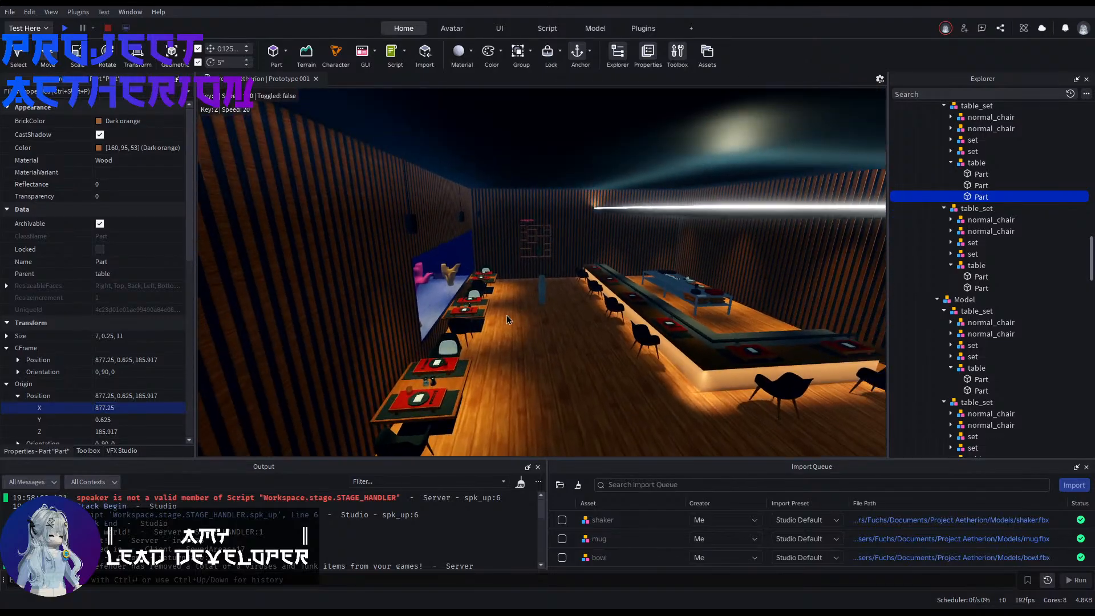
click(408, 217)
right_drag(408, 217, 399, 227)
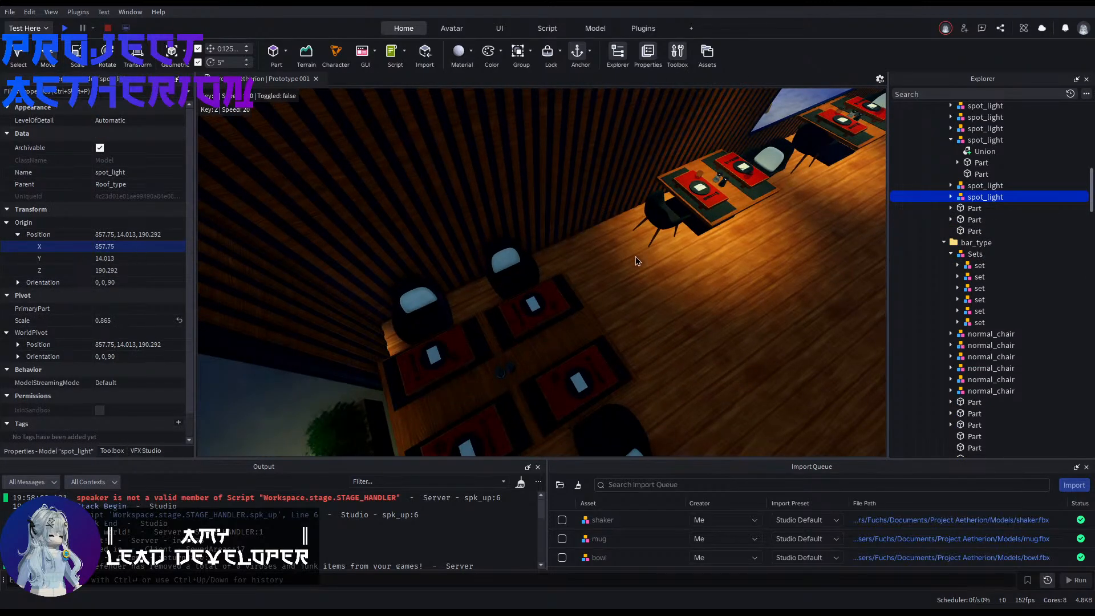
right_drag(635, 257, 640, 255)
drag(640, 155, 455, 232)
key(ctrl+z)
key(ctrl+d)
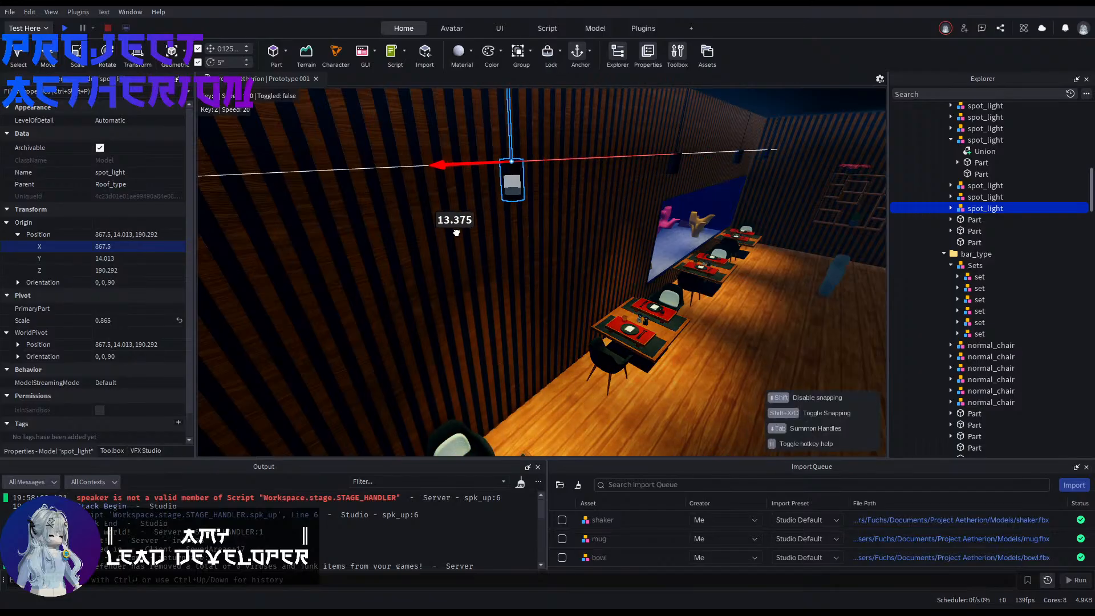
right_drag(454, 234, 420, 277)
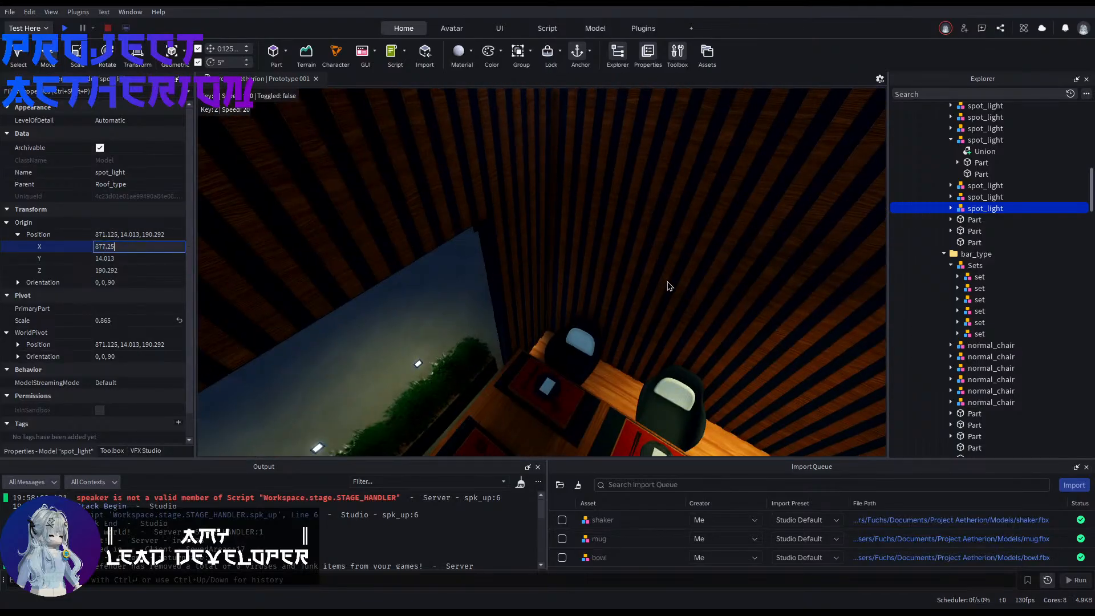
right_drag(670, 286, 668, 289)
Step: Set the corner spotlight's origin Z position to 185.917, matching the double tabletop below it
alt+click(533, 339)
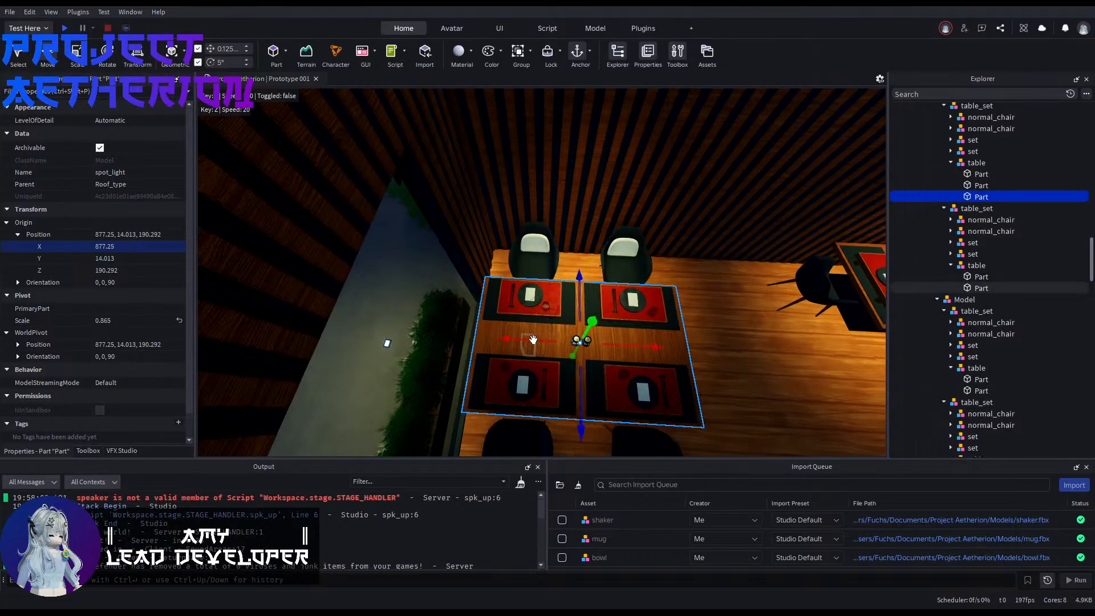
scroll(123, 429, down, 2)
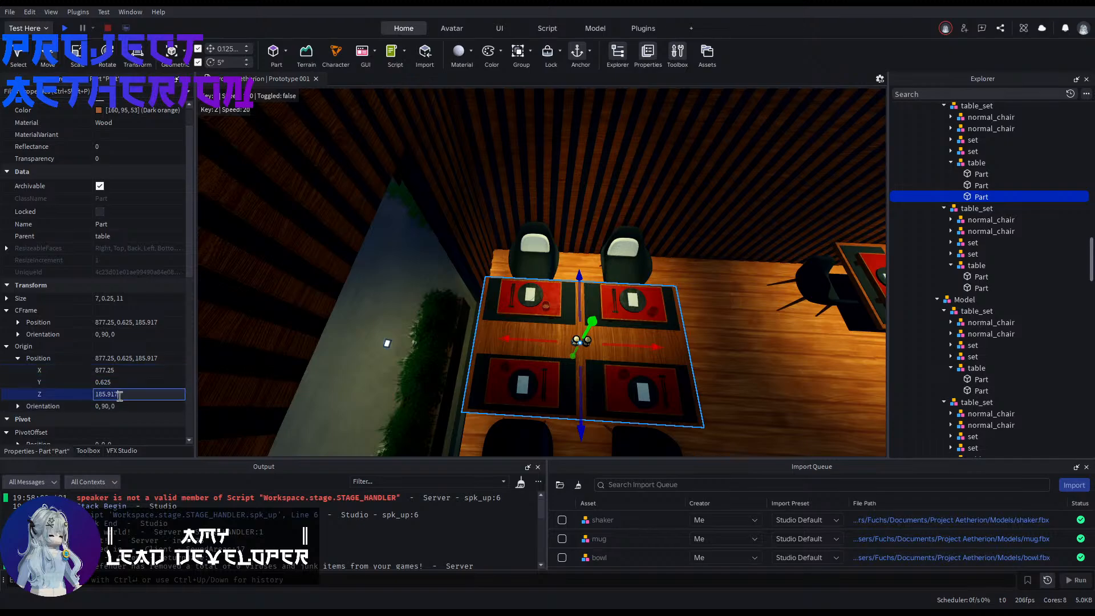
right_drag(498, 336, 483, 342)
click(673, 225)
key(Return)
Step: Duplicate the corner spotlight and set the copy's origin Z position to 150.542, matching the double table in the opposite corner
click(482, 339)
click(348, 357)
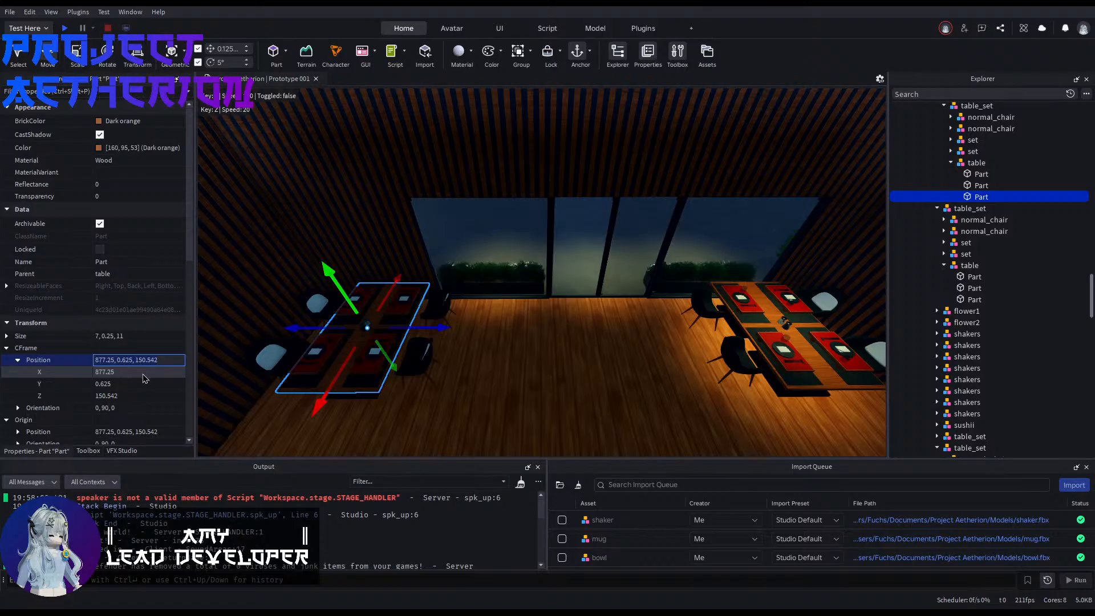
right_drag(717, 264, 718, 263)
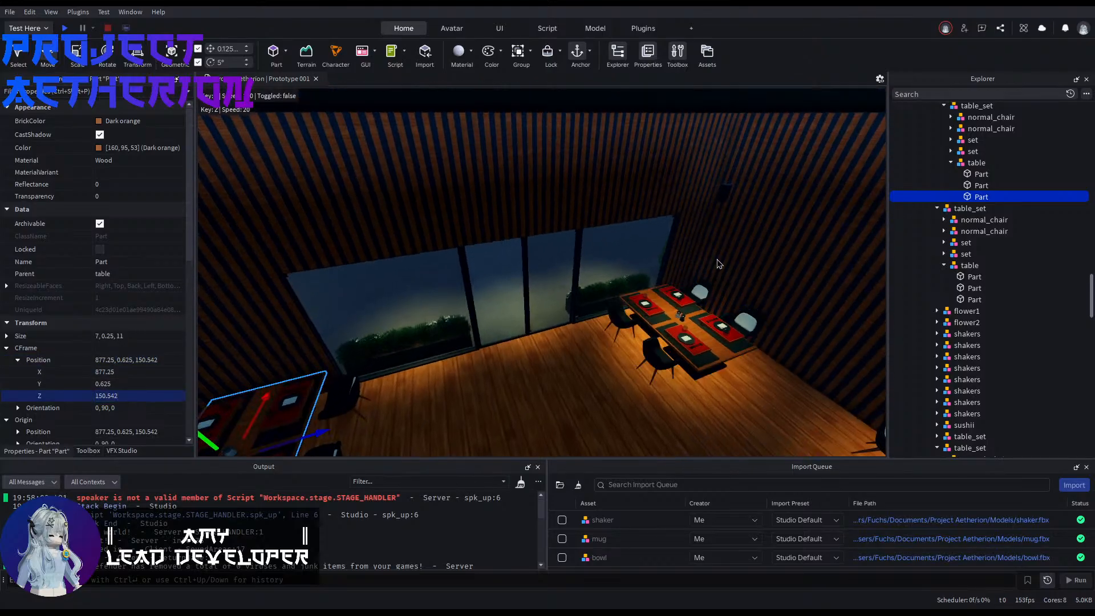
click(721, 194)
right_drag(582, 280, 582, 280)
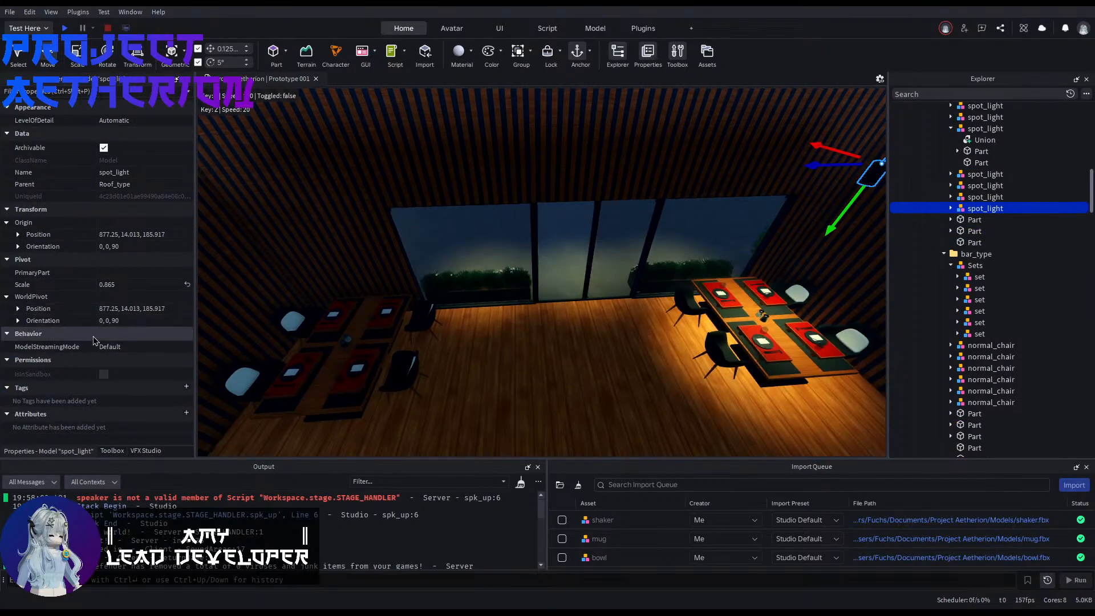
click(18, 234)
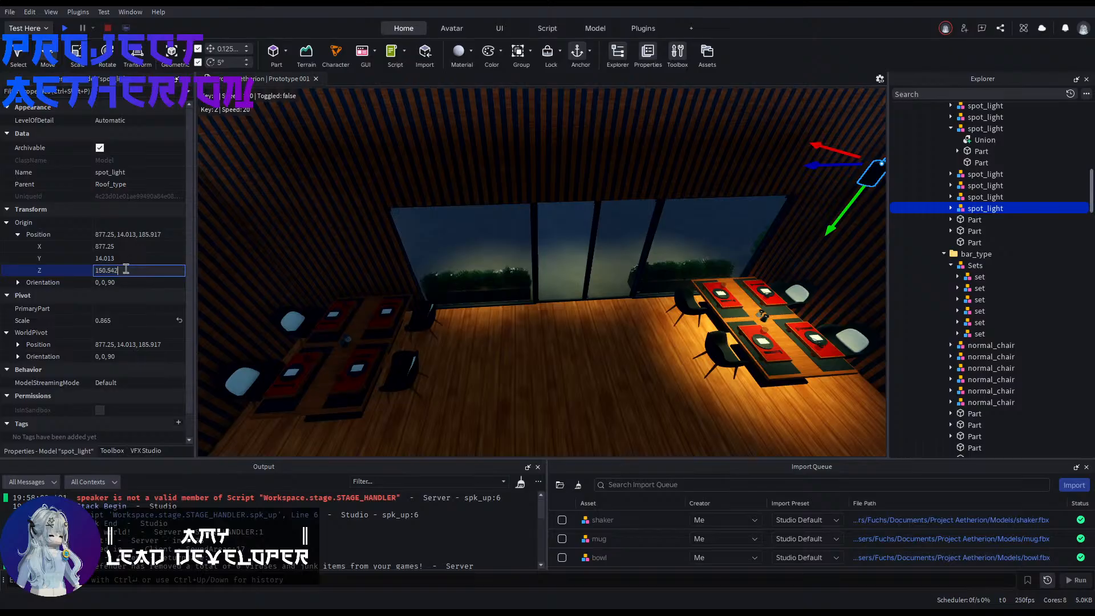
click(581, 365)
Step: Duplicate the three spotlights above the single aquarium-side tables and move the copies about 12.5 studs toward the bar
key(s)
right_drag(580, 365, 577, 339)
key(w)
click(591, 329)
click(577, 340)
right_drag(472, 278, 457, 267)
key(w)
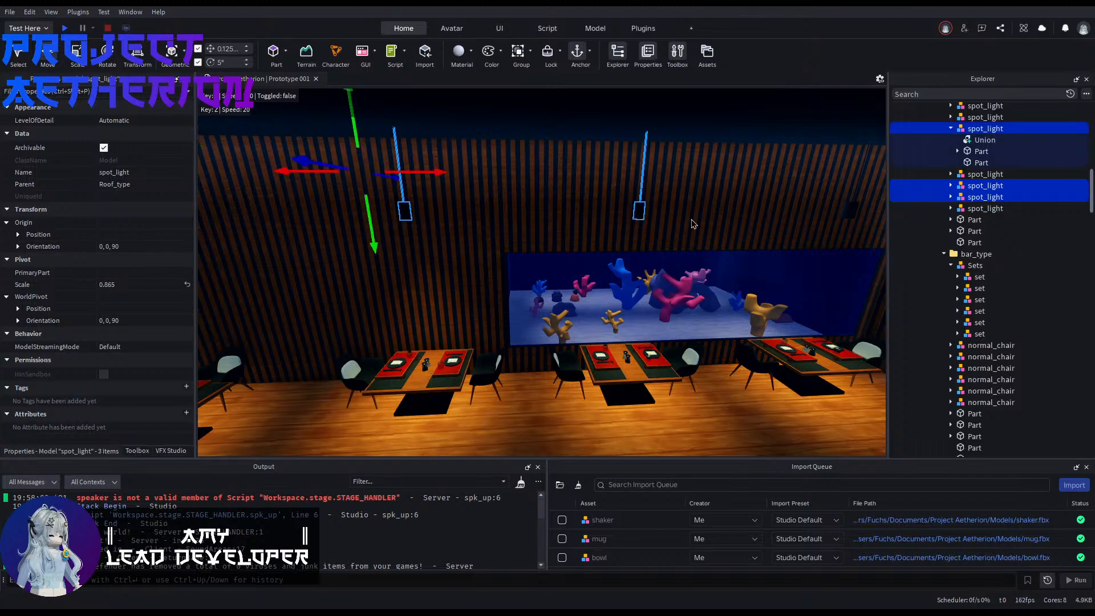
key(s)
right_drag(839, 236, 836, 236)
key(d)
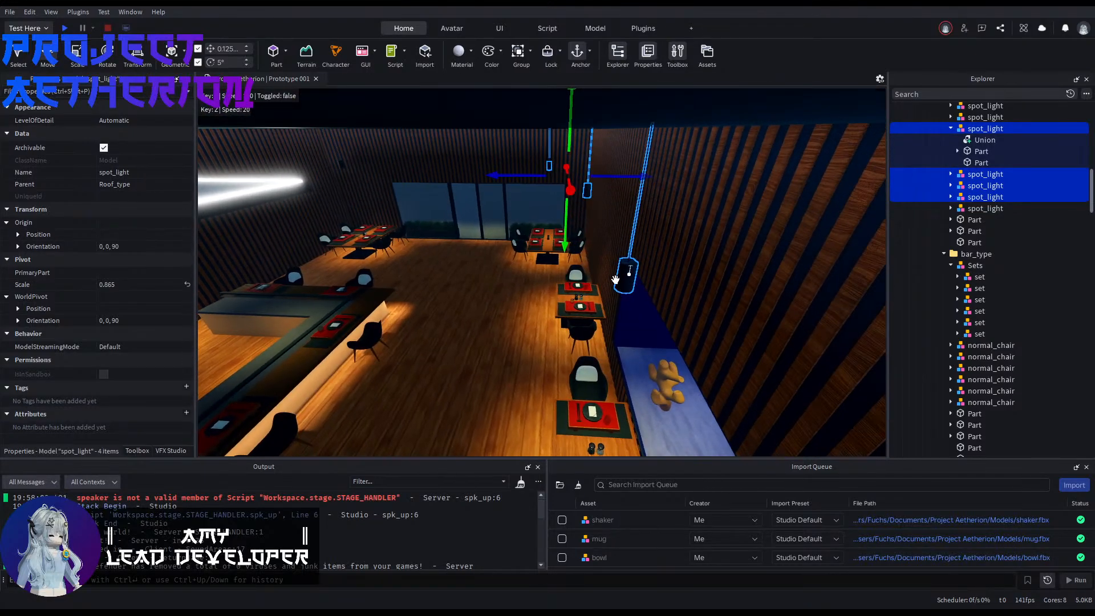
click(587, 251)
click(586, 195)
key(w)
right_drag(583, 221, 604, 235)
key(d)
key(s)
key(w)
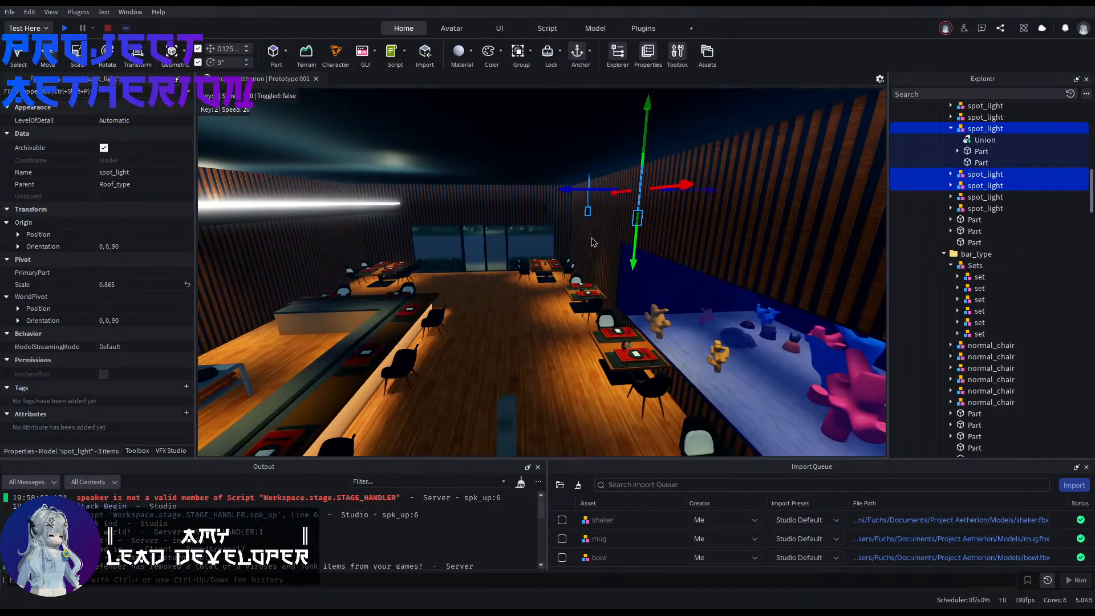
key(ctrl+d)
drag(577, 191, 448, 212)
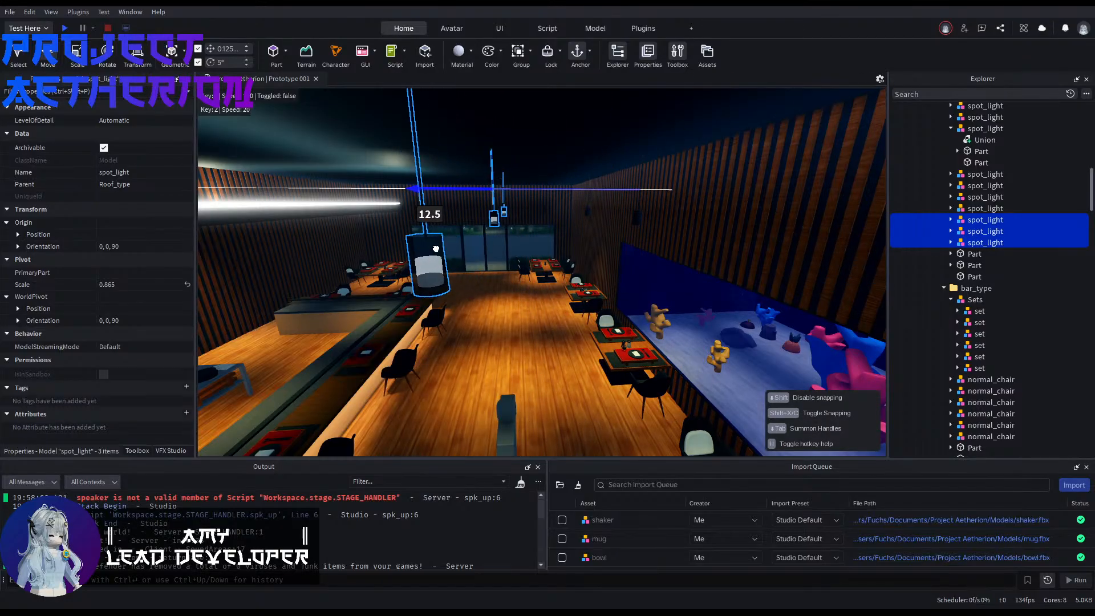
Step: Inspect the placement of the hanging spotlights around the restaurant from several viewpoints
key(a)
right_drag(491, 323, 510, 330)
click(510, 330)
key(w)
key(w)
mouse_move(577, 347)
right_down()
mouse_move(604, 358)
mouse_move(557, 341)
mouse_move(541, 361)
mouse_move(578, 342)
right_up()
scroll(577, 347, up, 5)
scroll(604, 358, down, 5)
key(w)
key(d)
key(s)
key(s)
key(s)
key(s)
key(w)
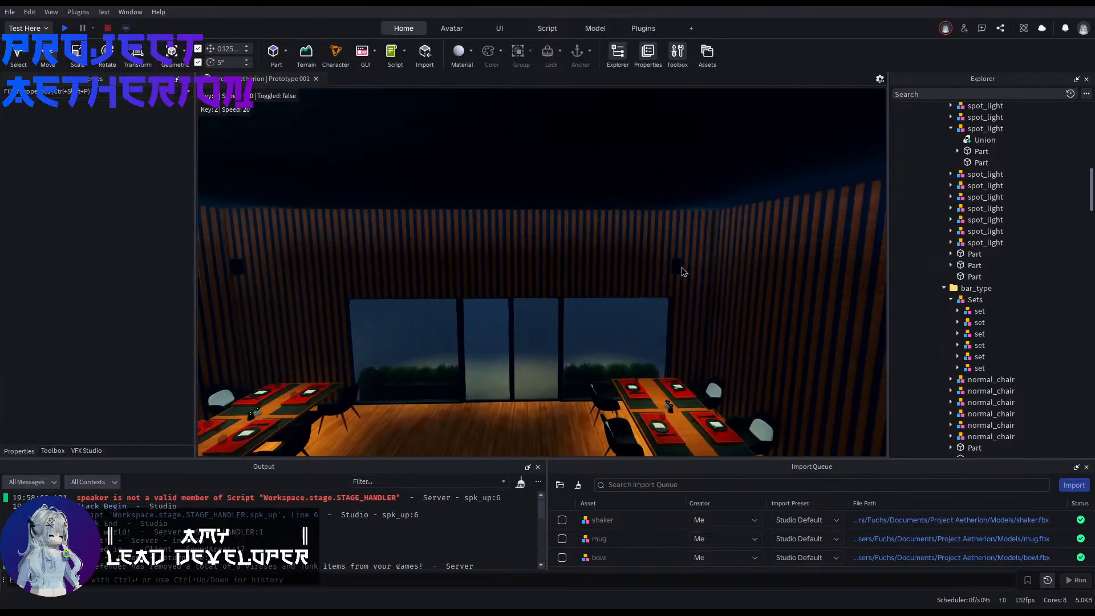
Step: Duplicate the corner spotlight above the double table and move the copy about 17 studs, midway toward the opposite corner spotlight
click(682, 269)
right_drag(682, 269, 682, 270)
right_drag(566, 354, 572, 360)
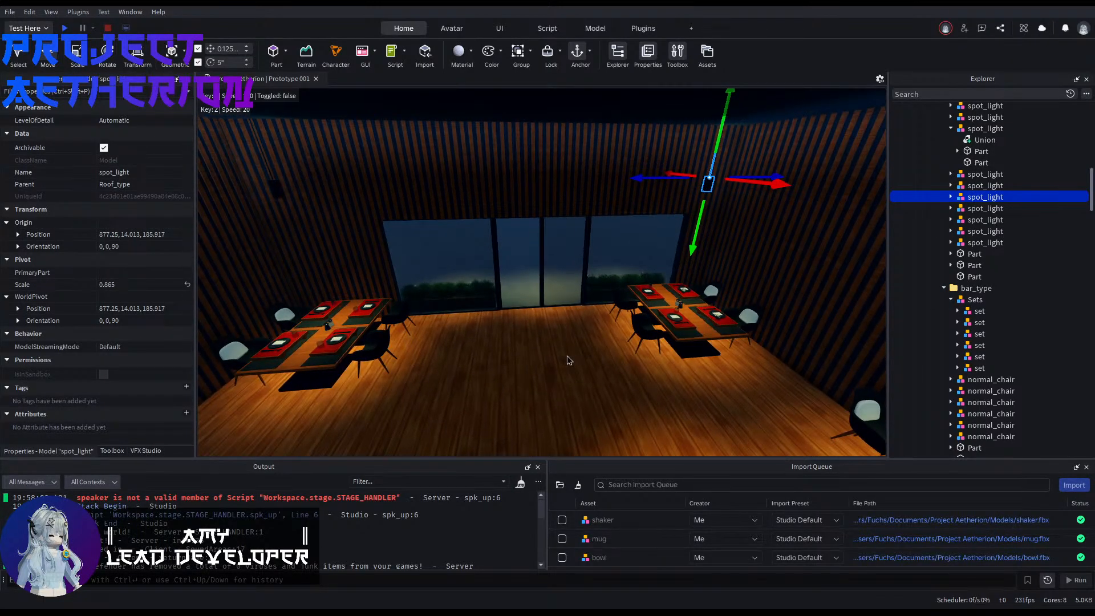
key(ctrl+d)
drag(623, 197, 452, 201)
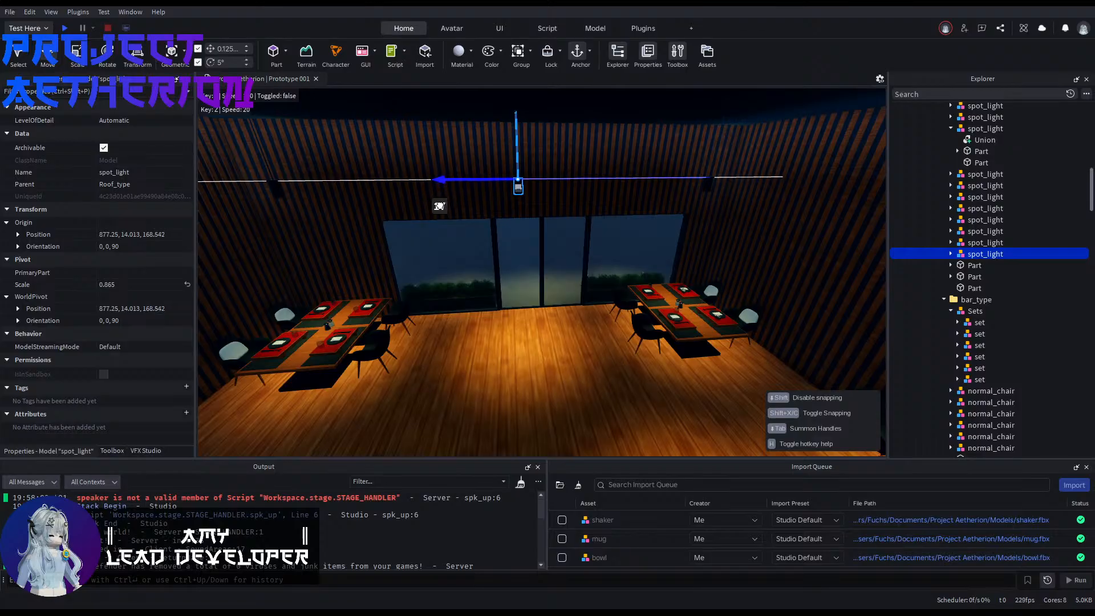
drag(442, 233, 443, 233)
click(501, 357)
key(w)
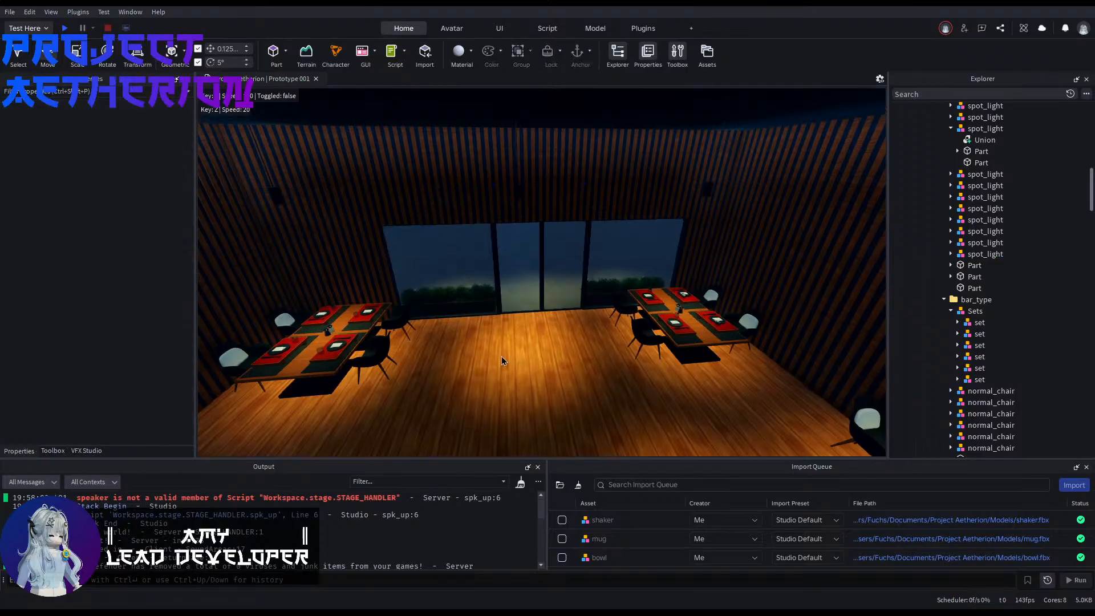
right_drag(501, 357, 501, 357)
Step: Try to duplicate the middle spotlight by the entrance and shift the copy farther into the room, then undo it
click(546, 209)
right_drag(545, 208, 545, 209)
key(ctrl+d)
drag(495, 255, 493, 308)
key(ctrl+z)
right_drag(612, 414, 612, 414)
click(612, 417)
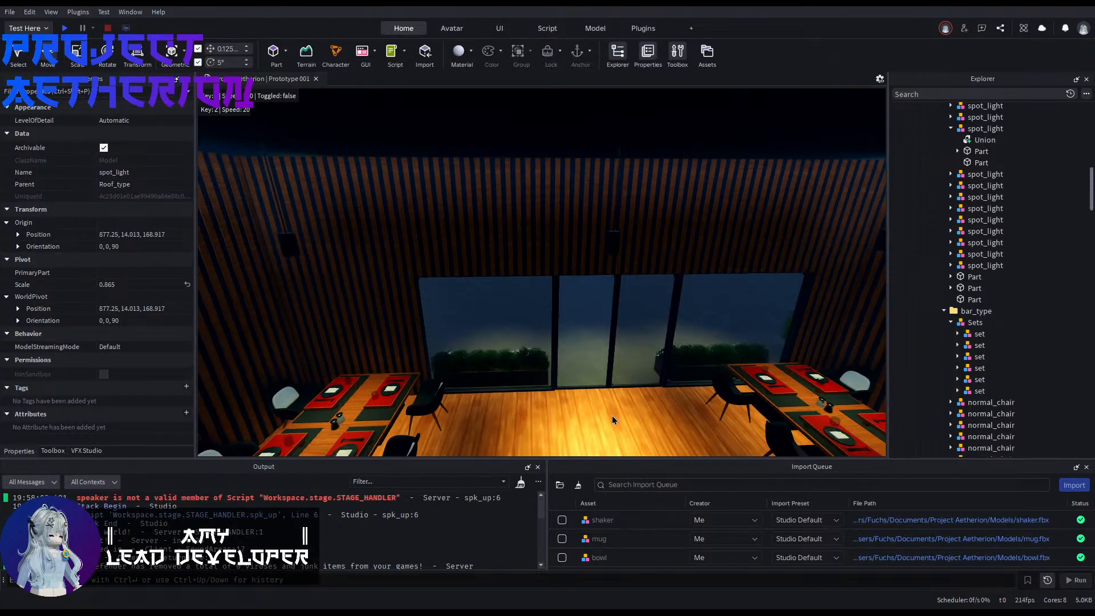
key(ctrl+z)
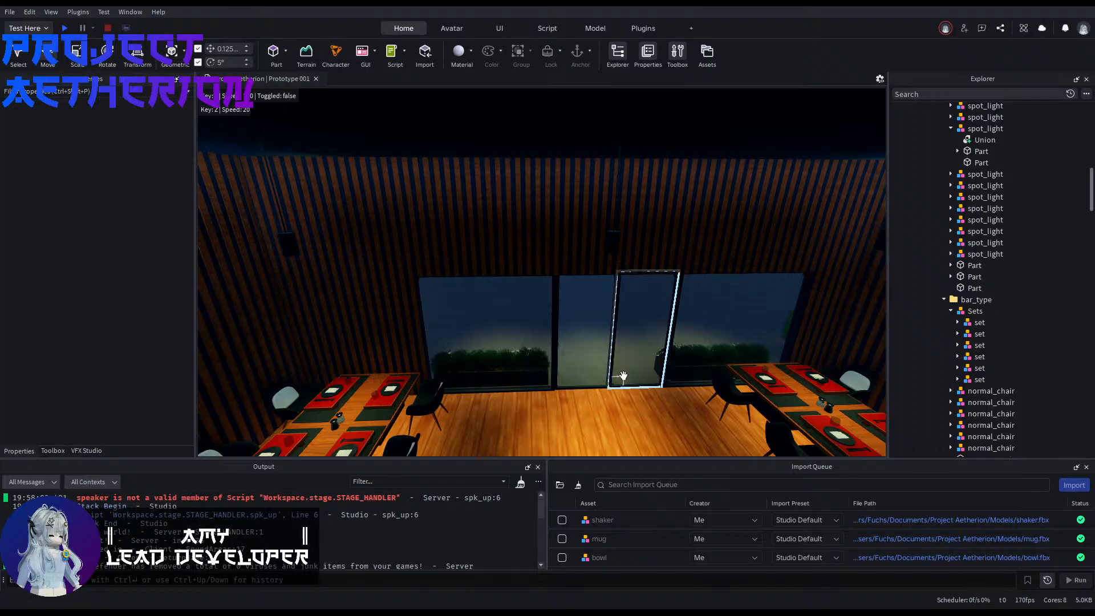
Step: Examine the restaurant's spotlights, bar seating and aquarium-side tables from several viewpoints
right_drag(621, 377, 621, 376)
key(s)
key(s)
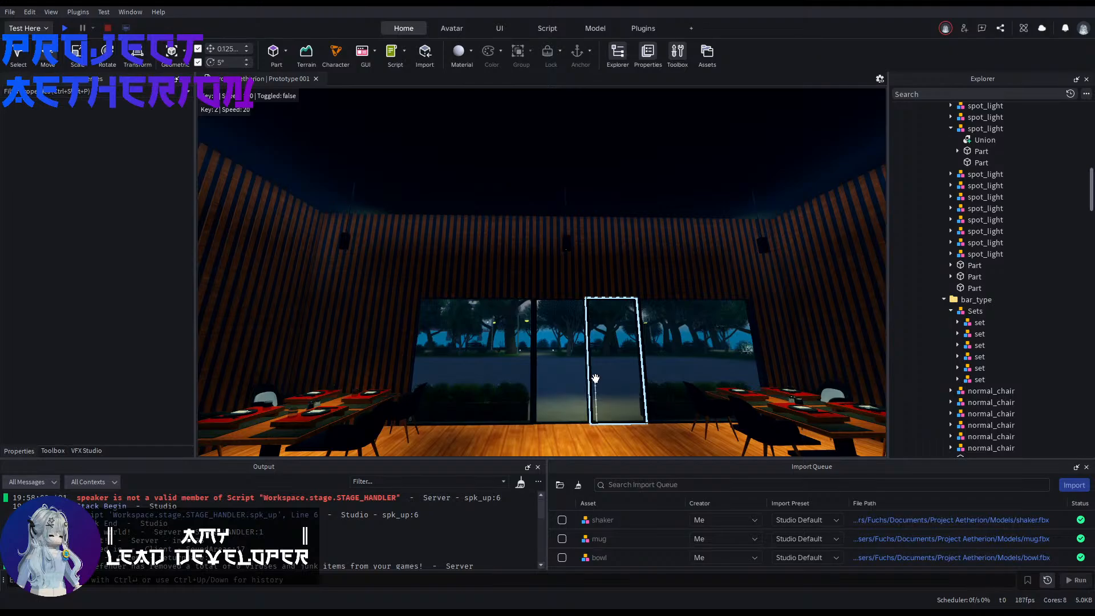
key(s)
mouse_move(596, 378)
right_down()
mouse_move(592, 409)
mouse_move(559, 377)
mouse_move(594, 371)
right_up()
key(s)
key(w)
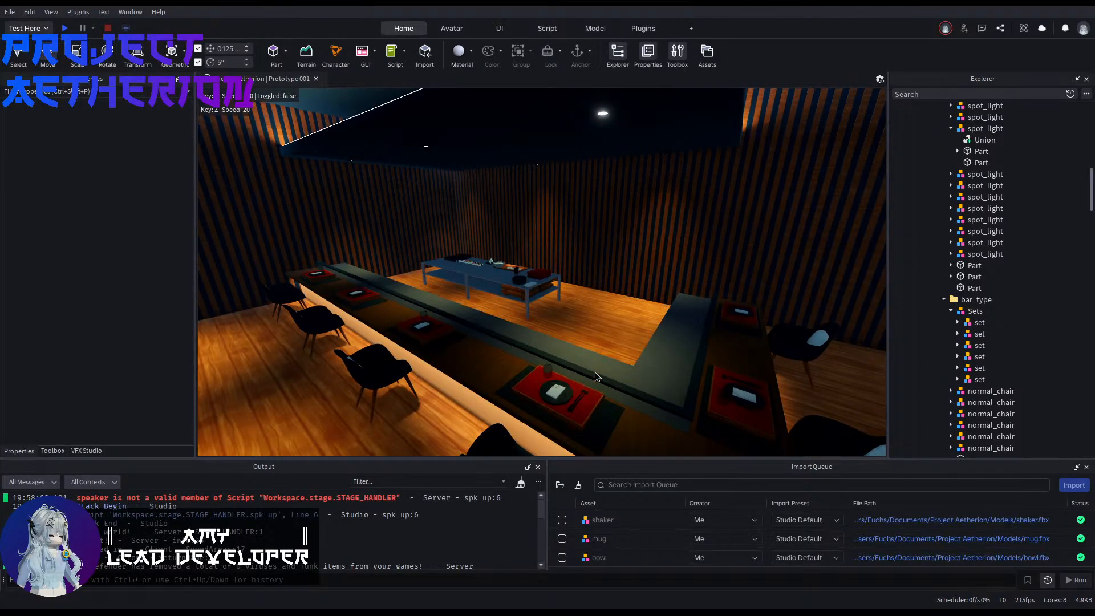
key(s)
right_drag(591, 361, 591, 361)
key(w)
key(w)
right_drag(582, 318, 583, 317)
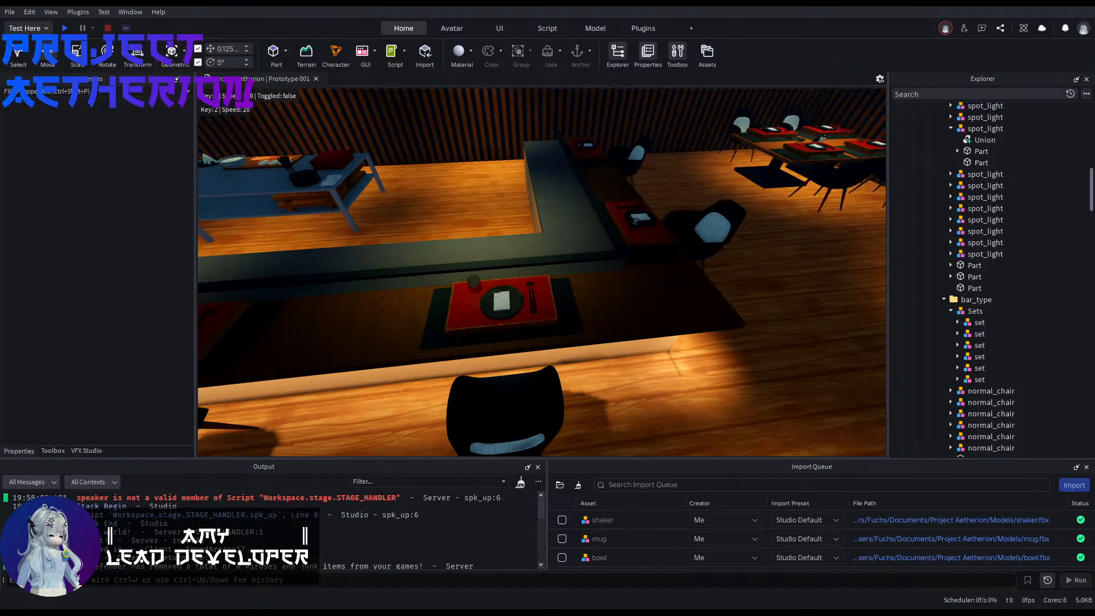
key(s)
right_drag(688, 412, 688, 412)
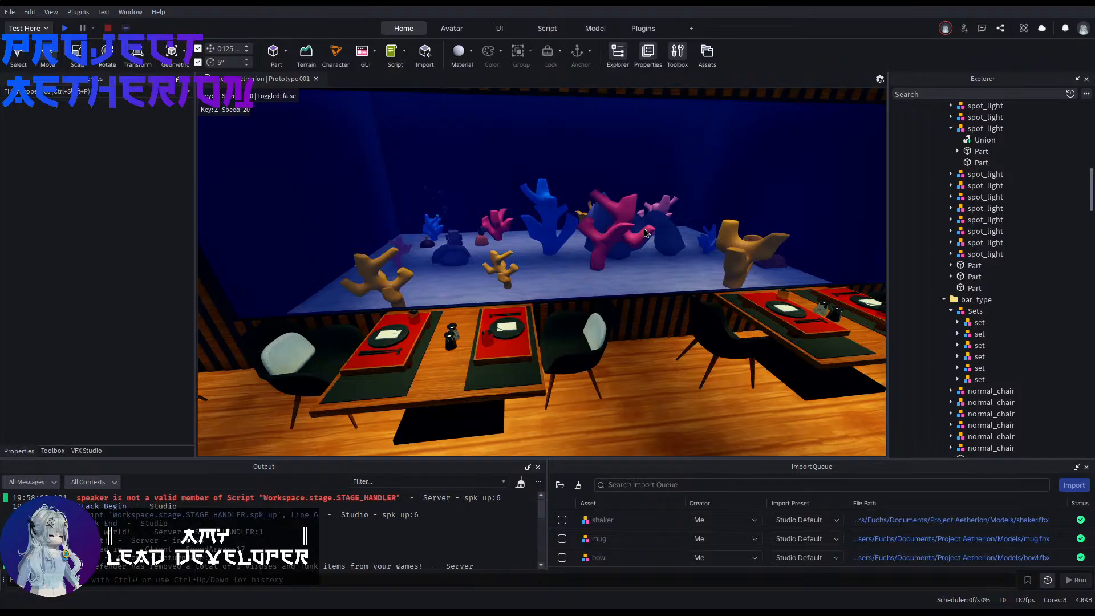
Step: Rename both double-table models in the interior folder as 4seater
click(733, 361)
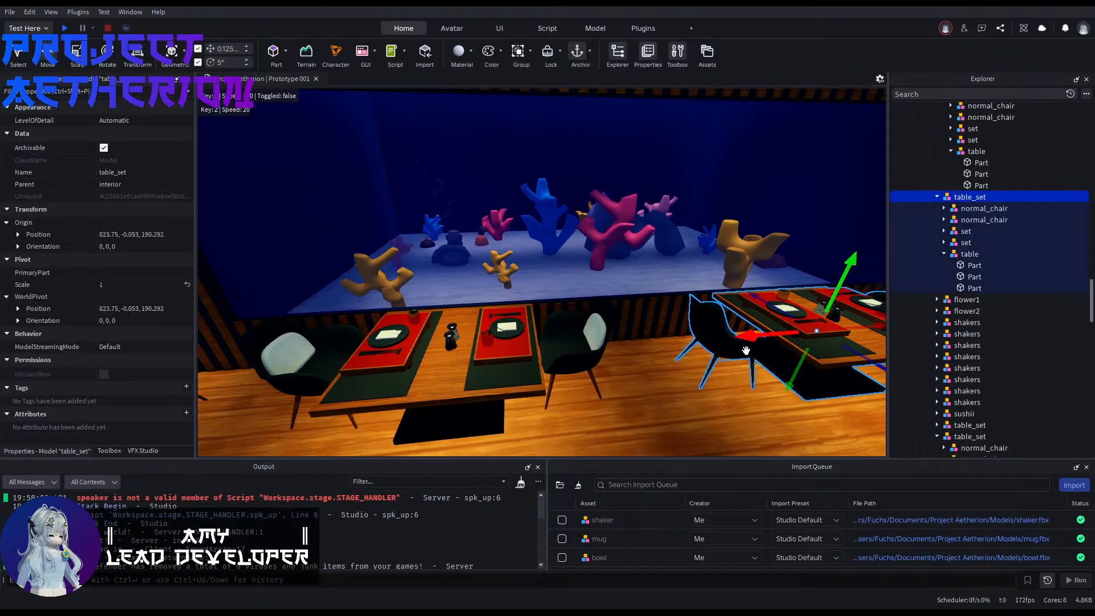
scroll(973, 186, up, 20)
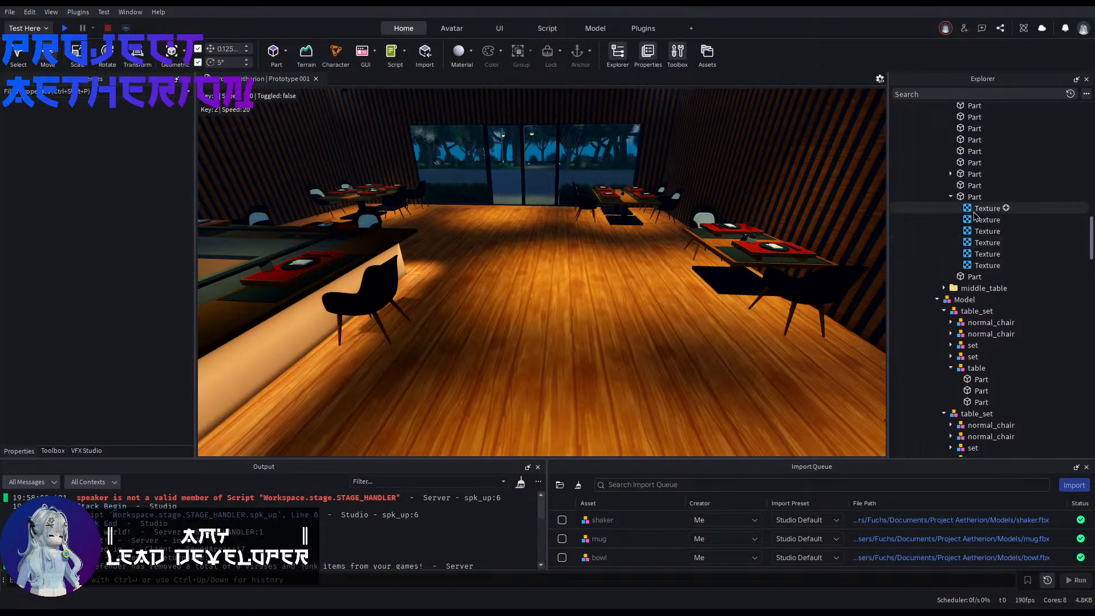
scroll(949, 319, down, 5)
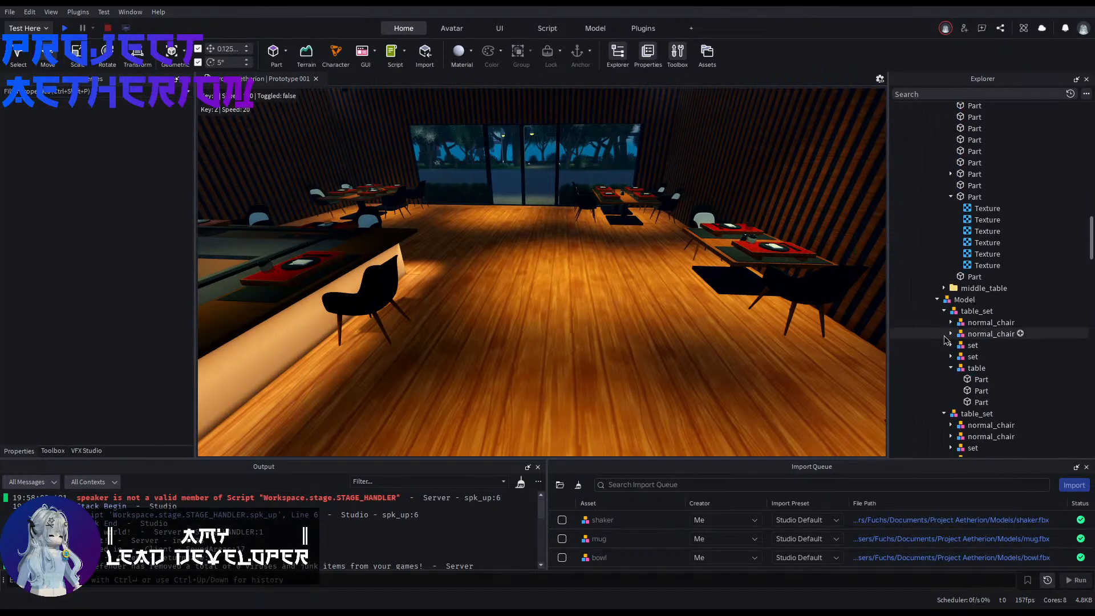
click(936, 300)
scroll(937, 319, up, 2)
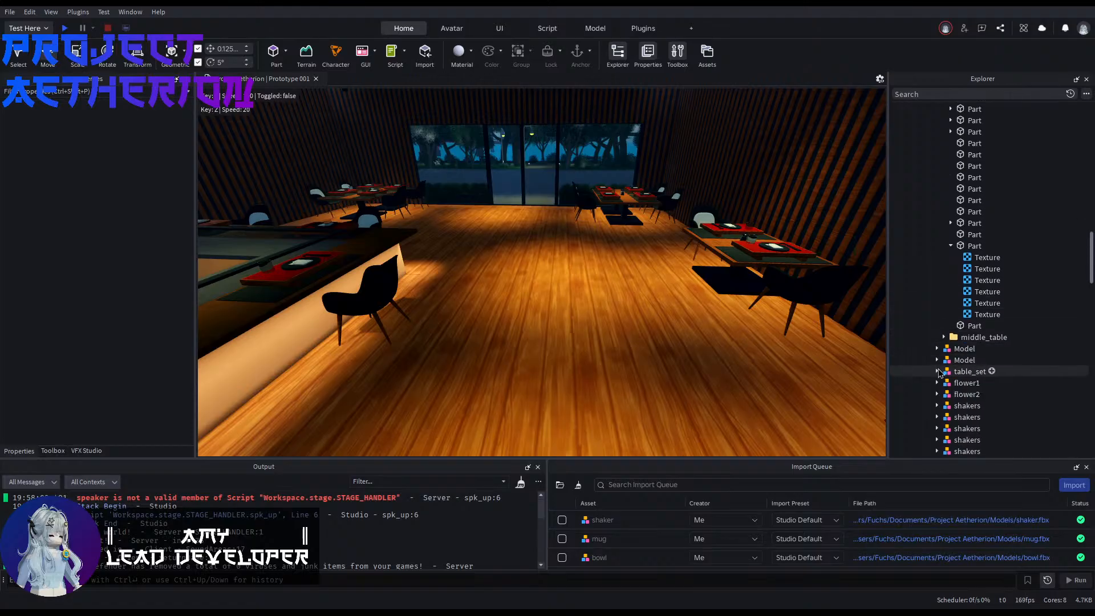
click(957, 349)
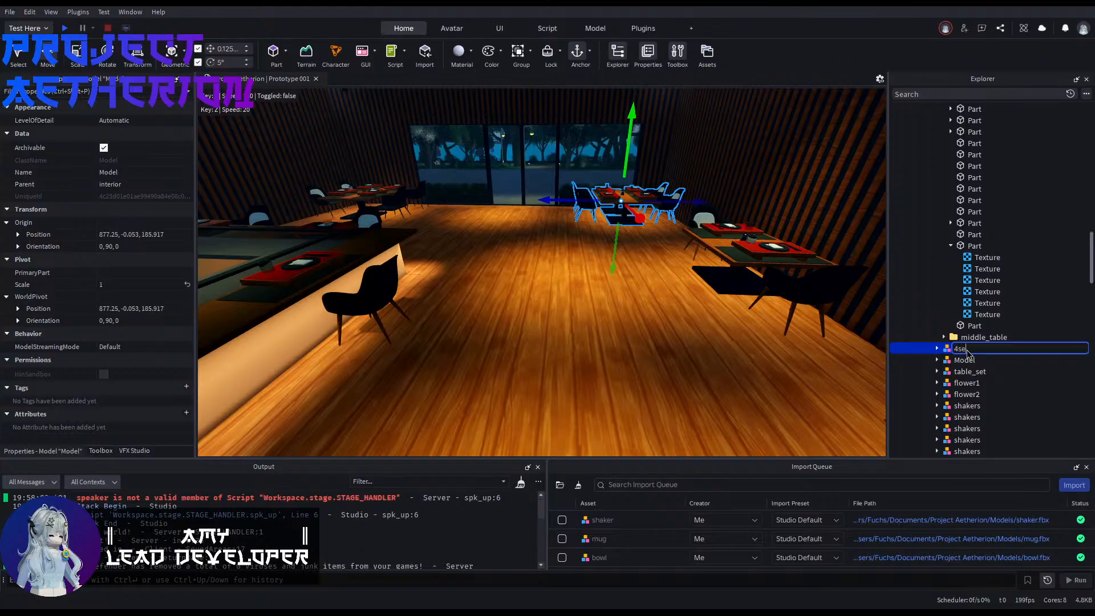
key(Down)
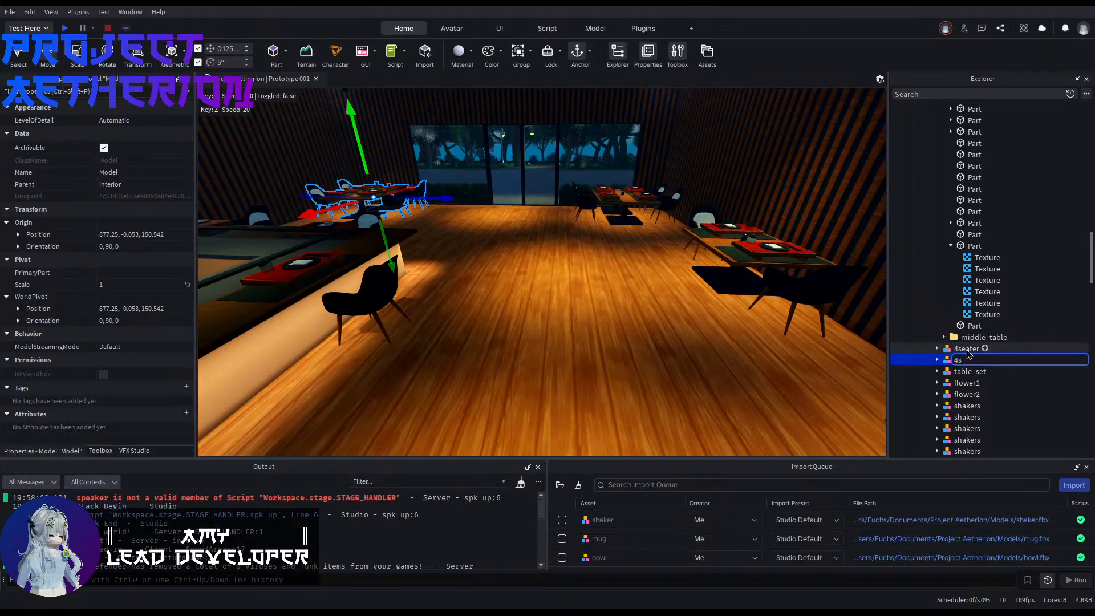
click(719, 363)
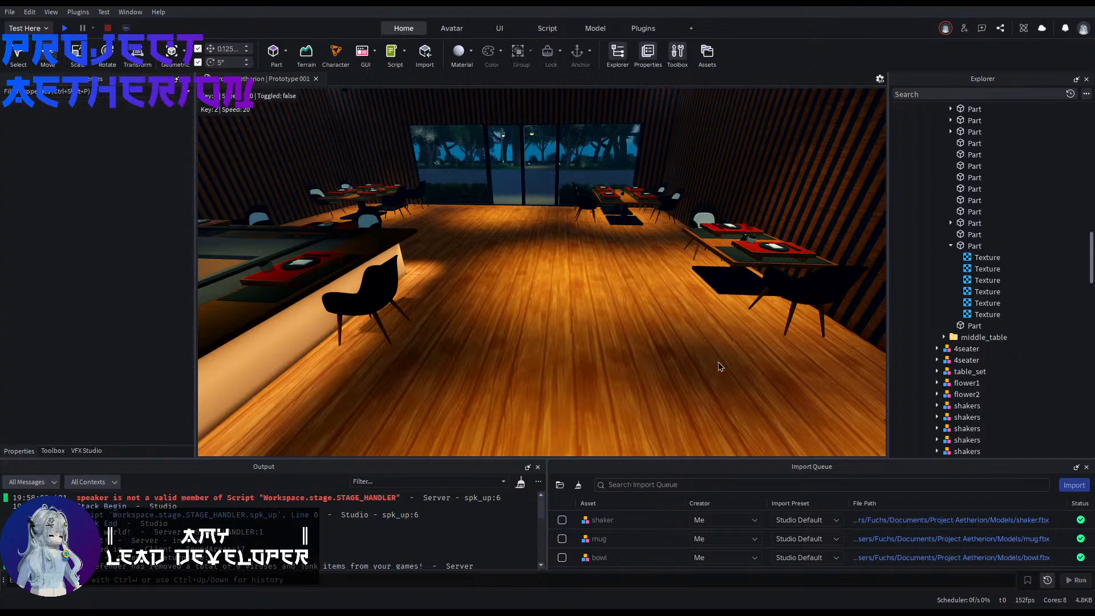
Step: Collapse the Roof_type, interior, exterior and Restaurant folders in the object hierarchy
scroll(981, 387, down, 5)
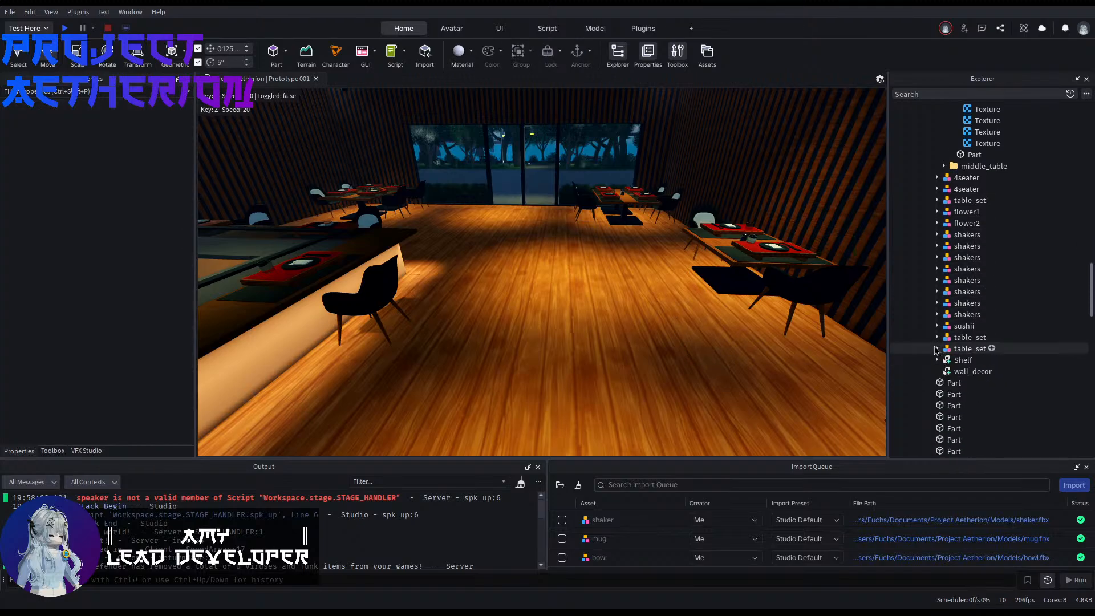
scroll(961, 371, down, 4)
scroll(952, 363, up, 20)
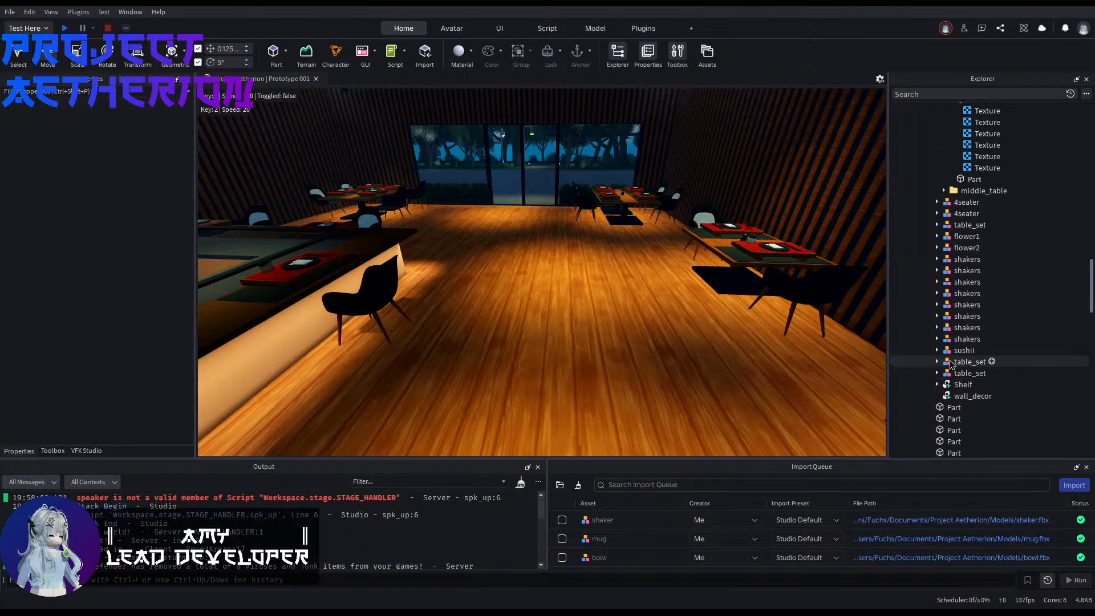
scroll(944, 343, up, 4)
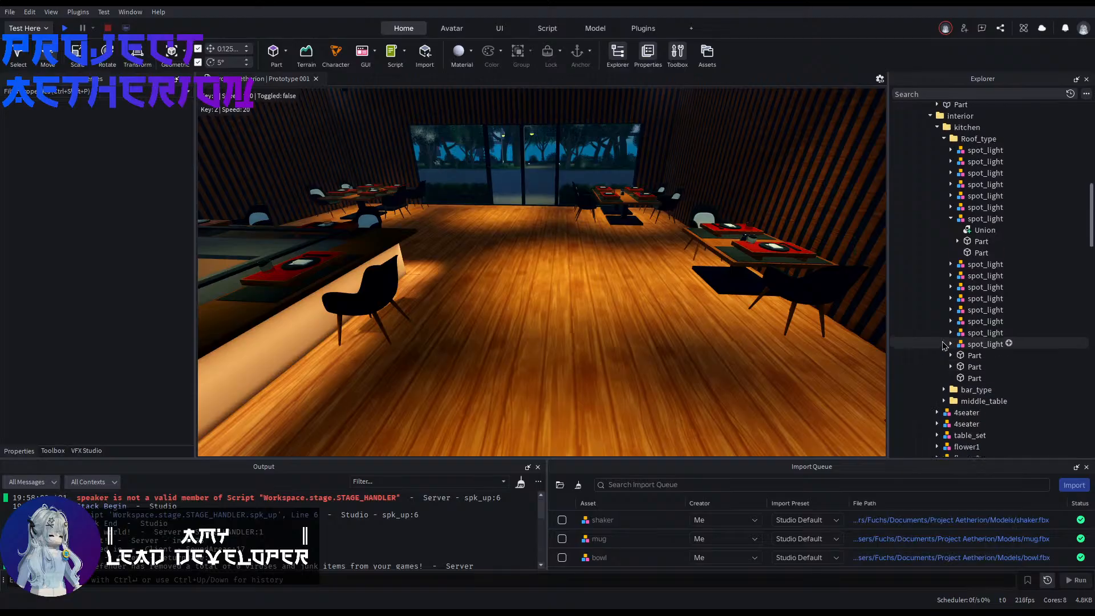
click(945, 236)
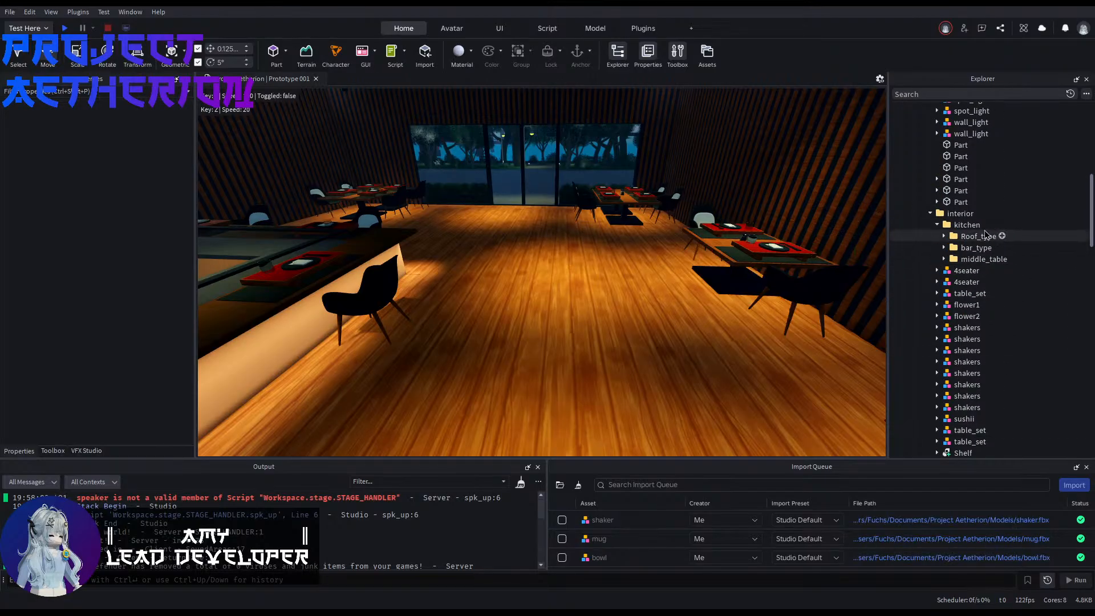
click(930, 214)
scroll(939, 257, up, 4)
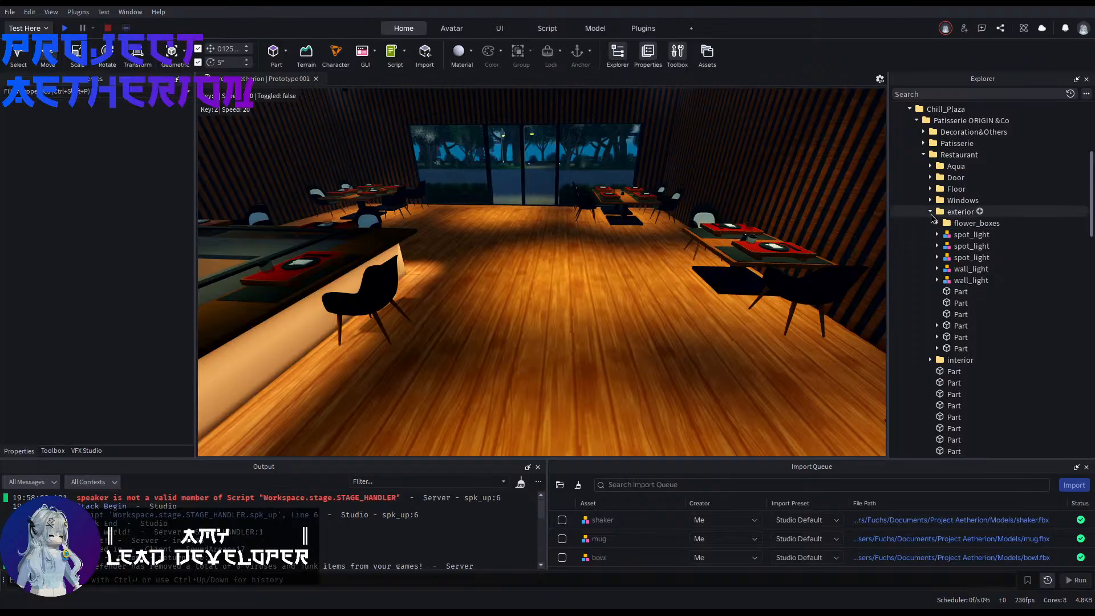
click(930, 212)
click(923, 155)
Step: Collapse the SoundRegions folder and move the main_Street model from the workspace into the Main_Street folder
right_drag(615, 329, 604, 320)
key(w)
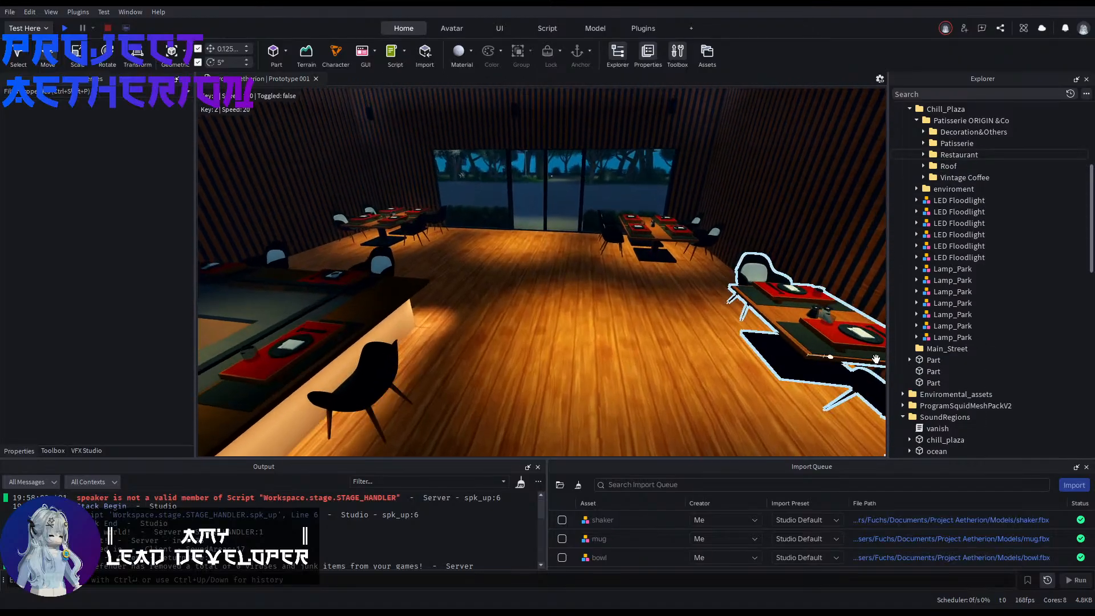
key(f)
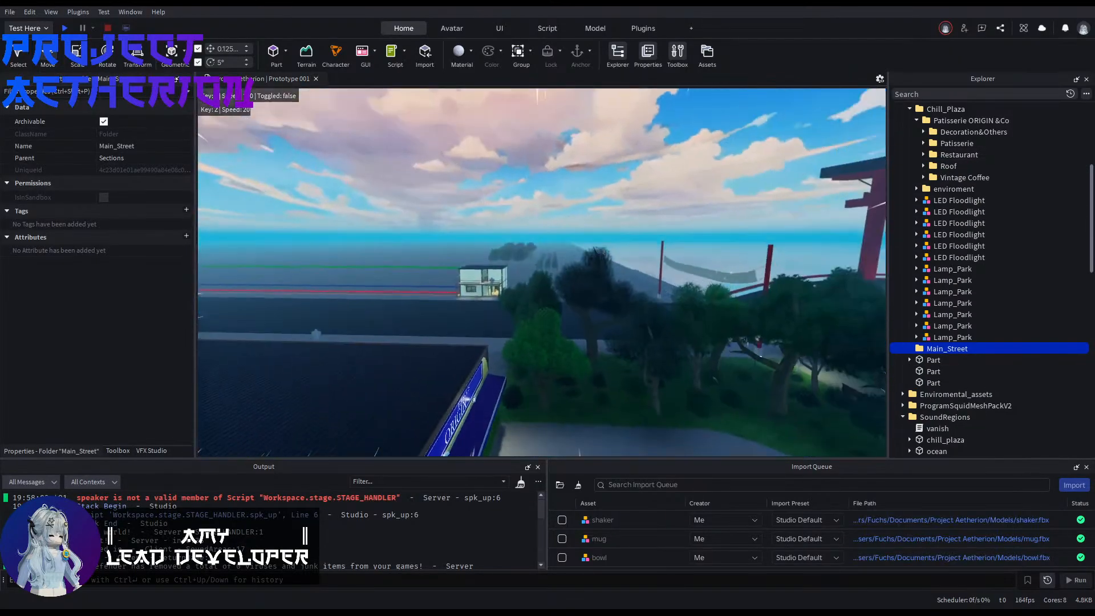
key(w)
right_drag(745, 341, 894, 358)
scroll(957, 348, down, 5)
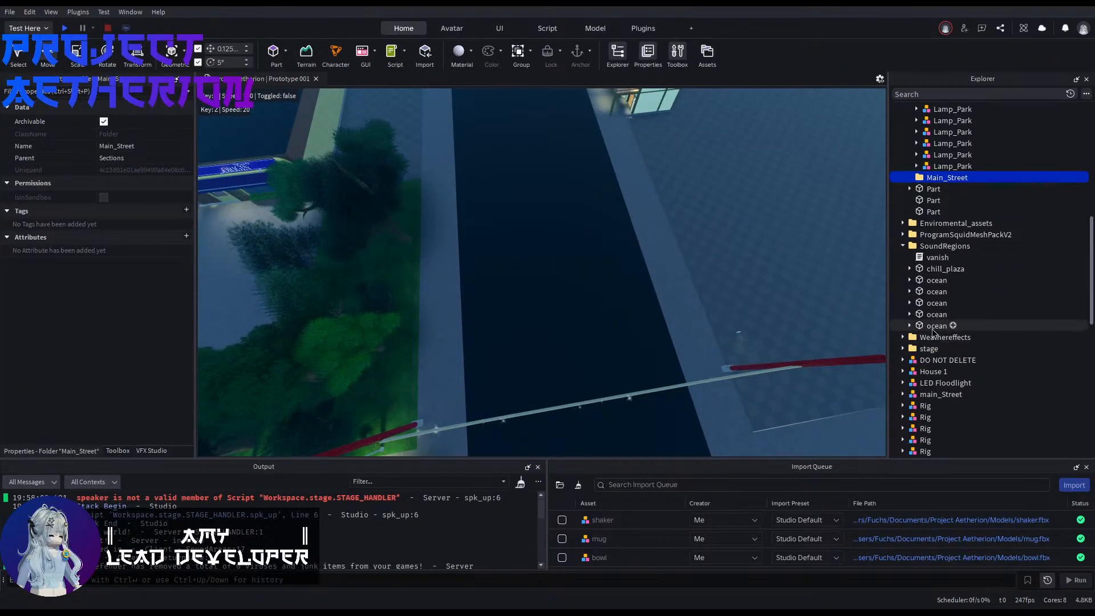
click(904, 246)
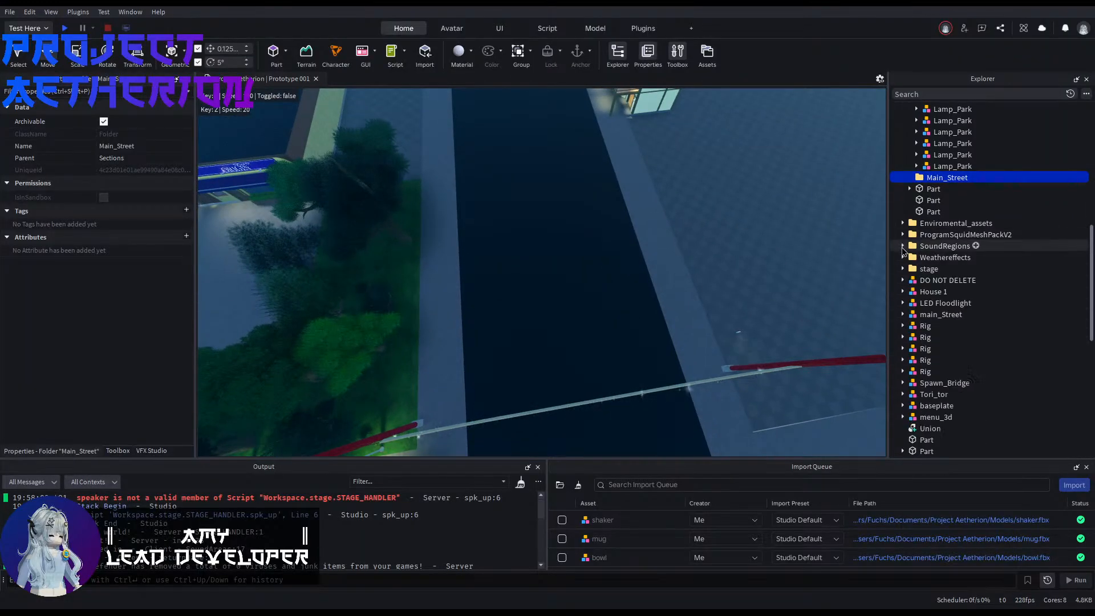
click(923, 314)
drag(939, 191, 945, 179)
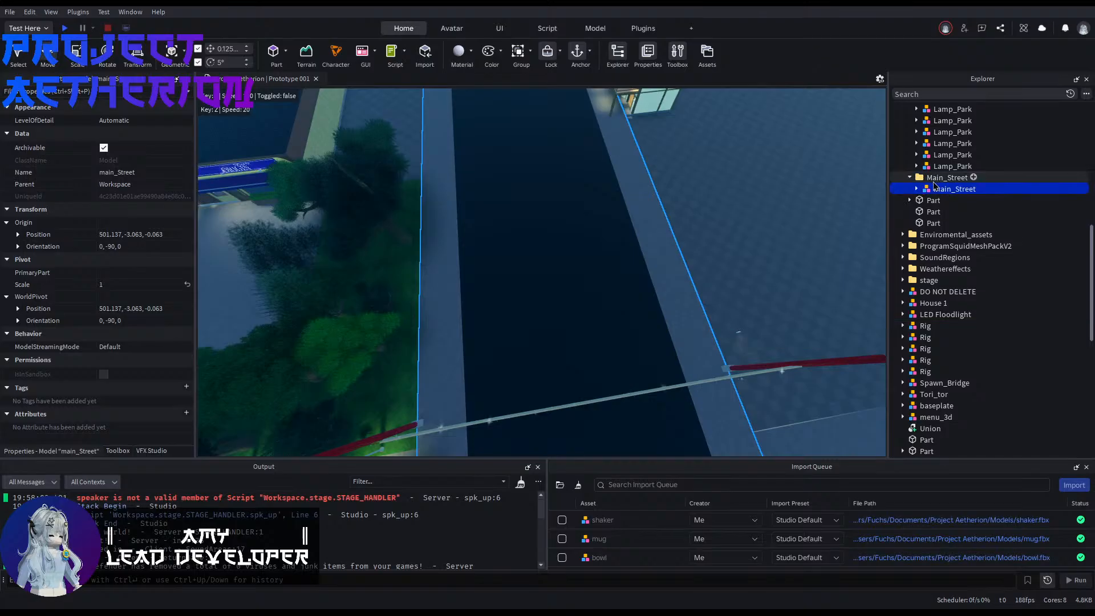
click(736, 262)
Step: Examine the street, the remaining hierarchy entries and the end of the bridge's red railing
right_drag(736, 262, 642, 203)
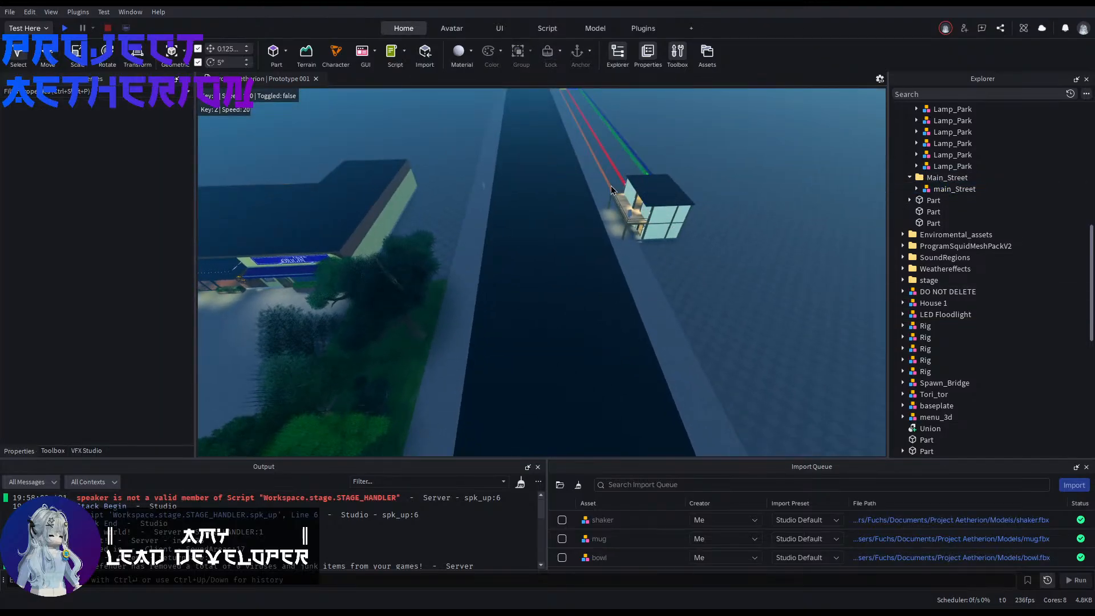
scroll(939, 371, down, 4)
scroll(940, 376, down, 4)
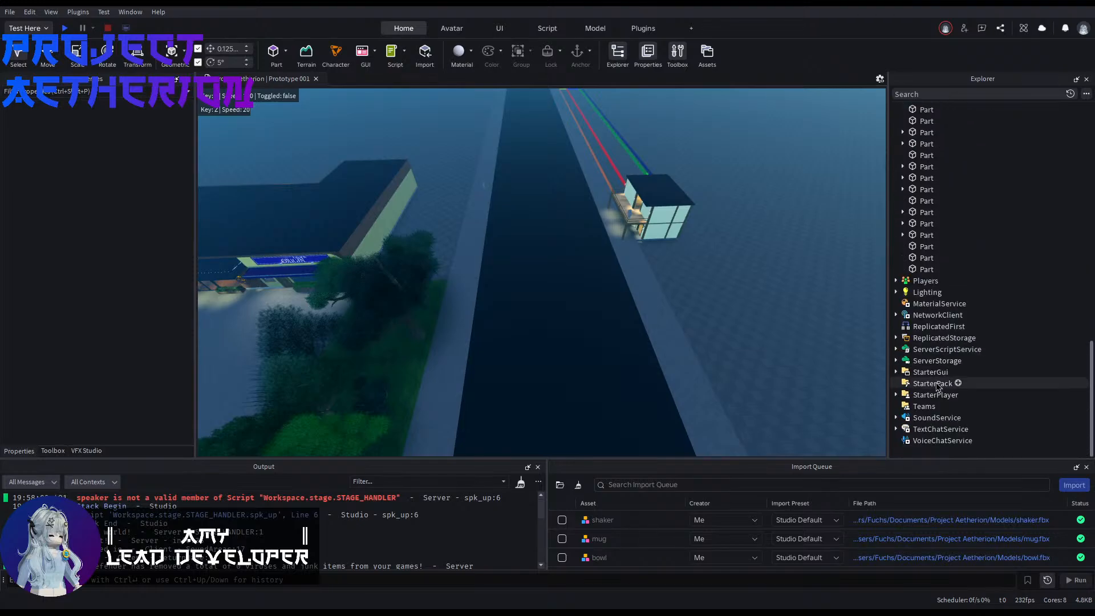
right_drag(711, 365, 854, 342)
key(w)
key(w)
key(s)
right_drag(714, 342, 559, 265)
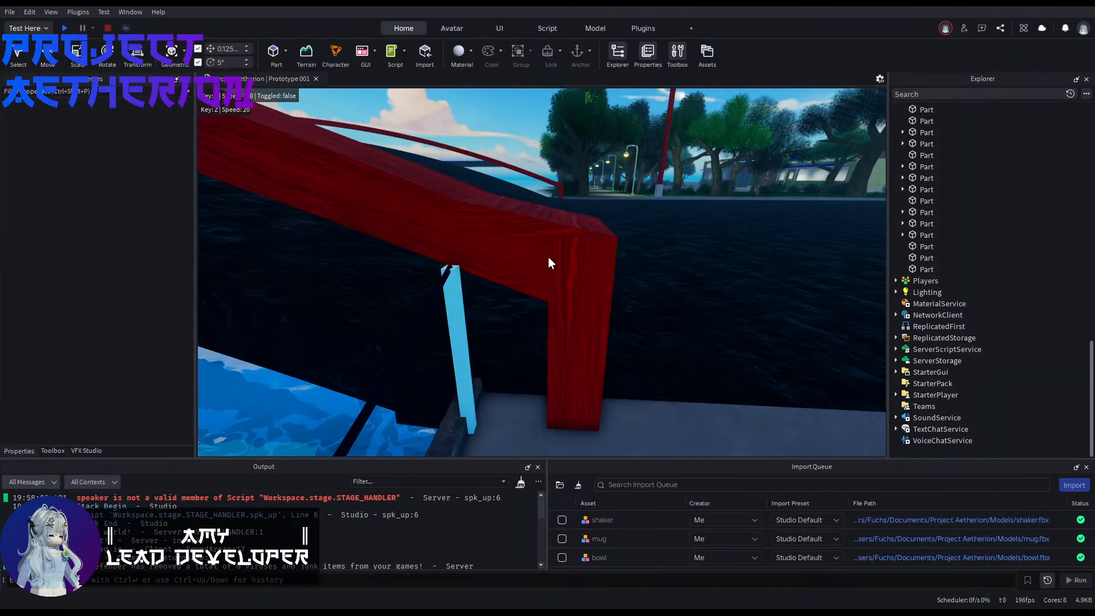
scroll(941, 286, up, 9)
right_drag(741, 285, 704, 306)
Step: Expand the Spawn_Bridge model and examine its Latern_Bridge, Light_Parts, Marker and unnamed models
click(941, 279)
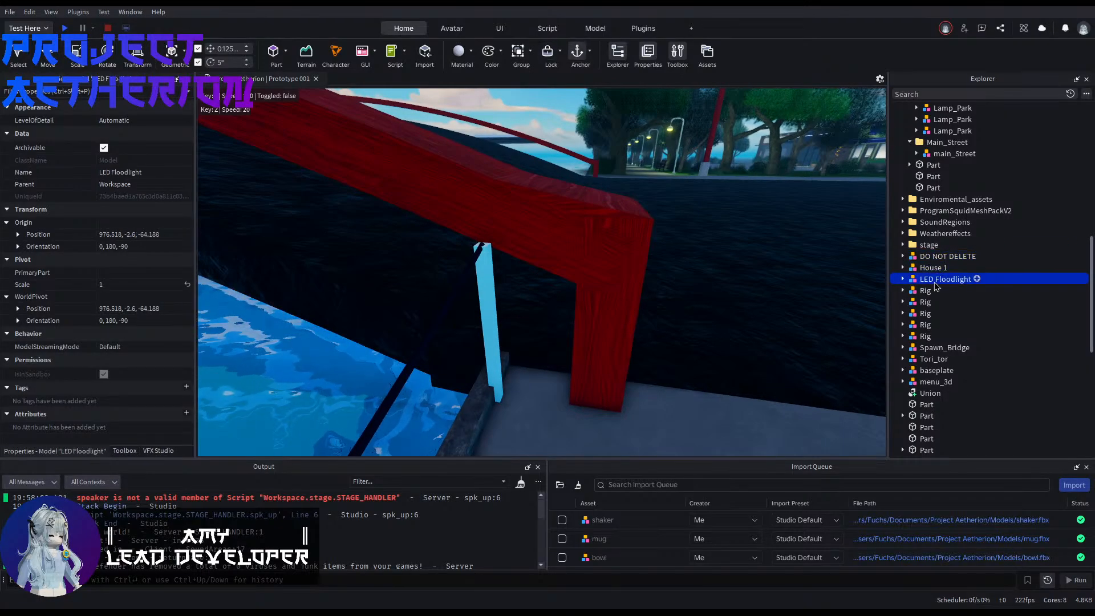
click(944, 347)
click(903, 347)
click(951, 370)
scroll(938, 360, down, 3)
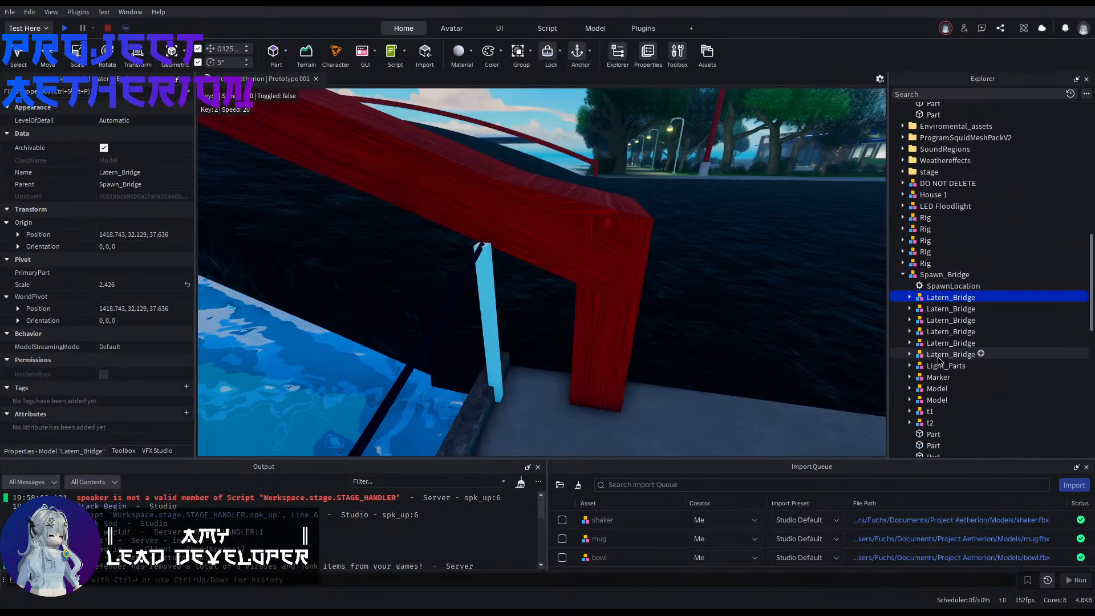
click(937, 367)
click(929, 393)
click(932, 376)
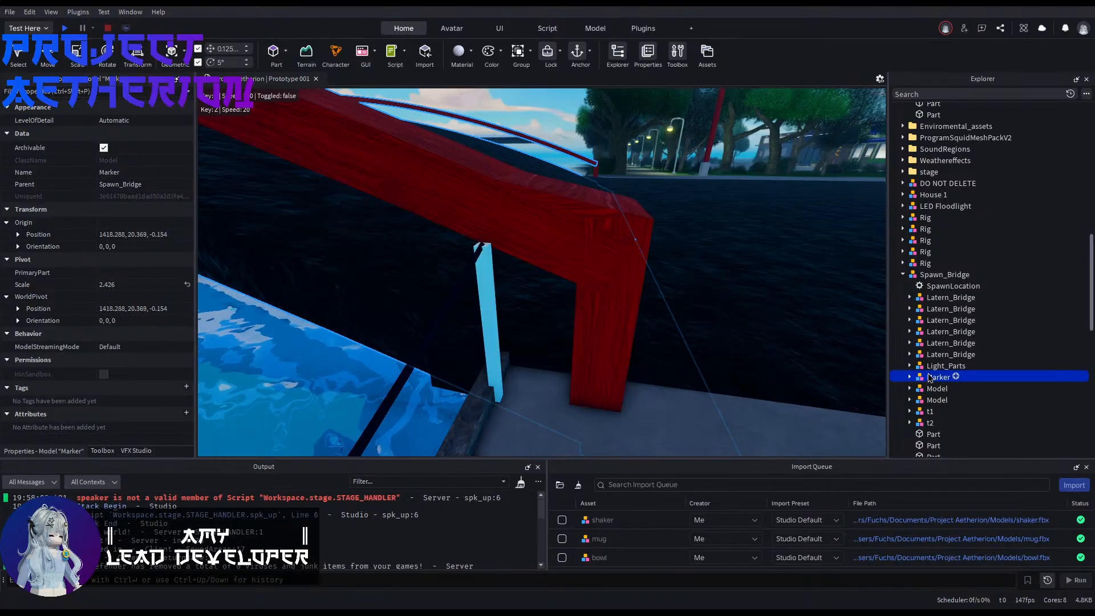
click(934, 362)
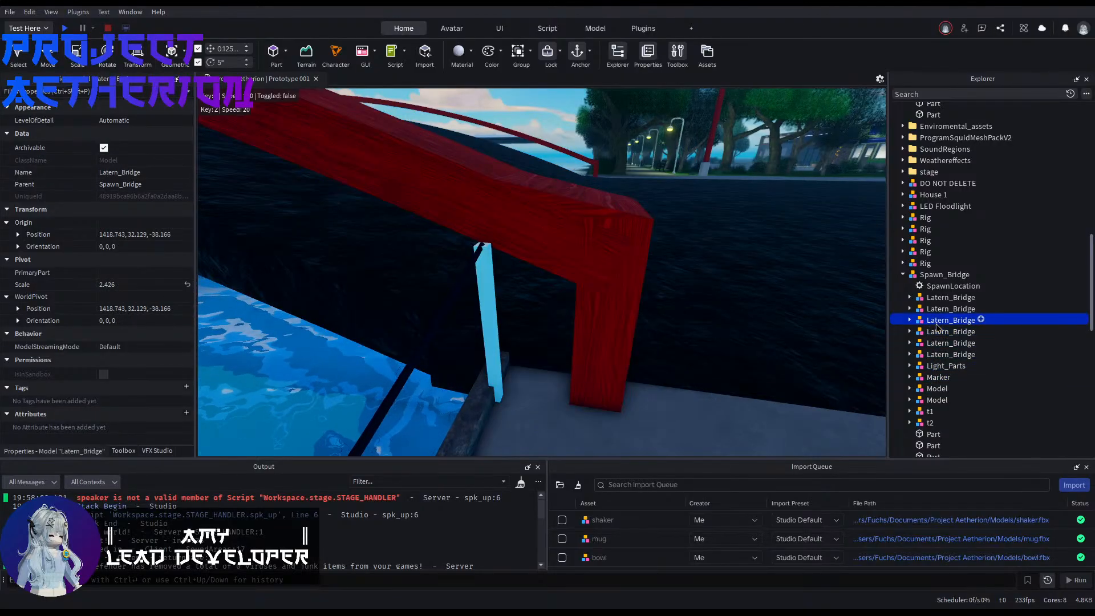
Step: Examine Spawn_Bridge's loose parts and its t1, t2, Model and Marker models to identify the pieces forming the red railing's end
scroll(933, 303, down, 3)
click(930, 349)
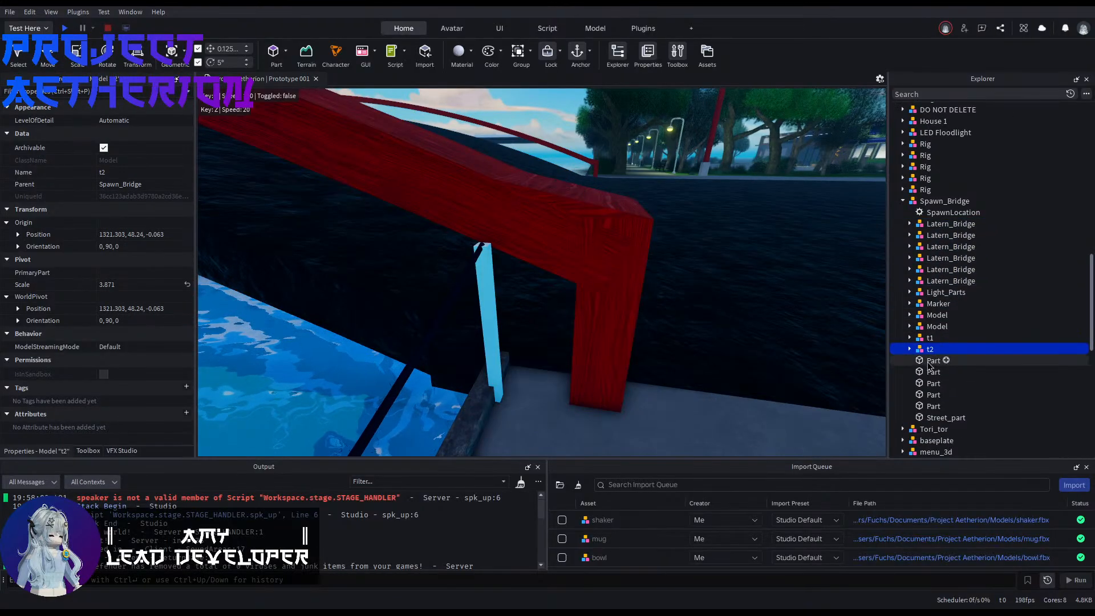
click(931, 372)
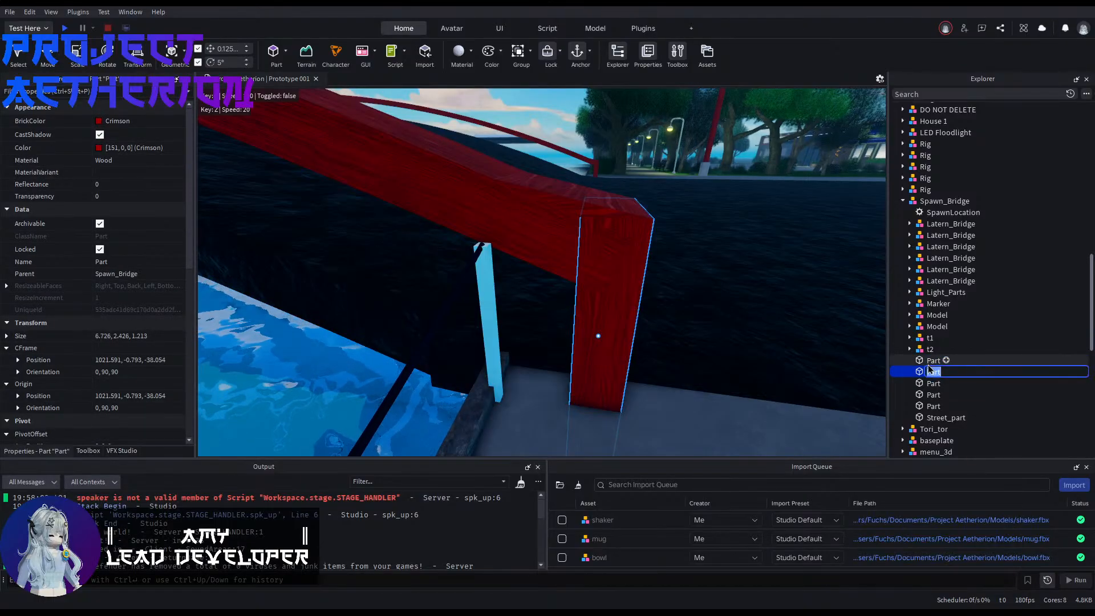
click(933, 405)
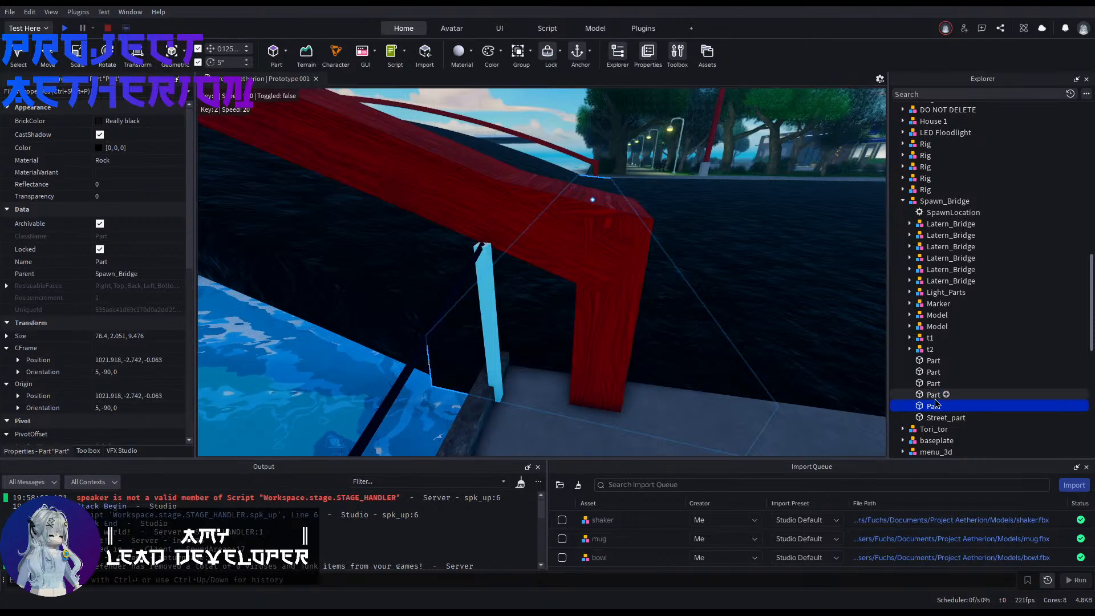
click(933, 395)
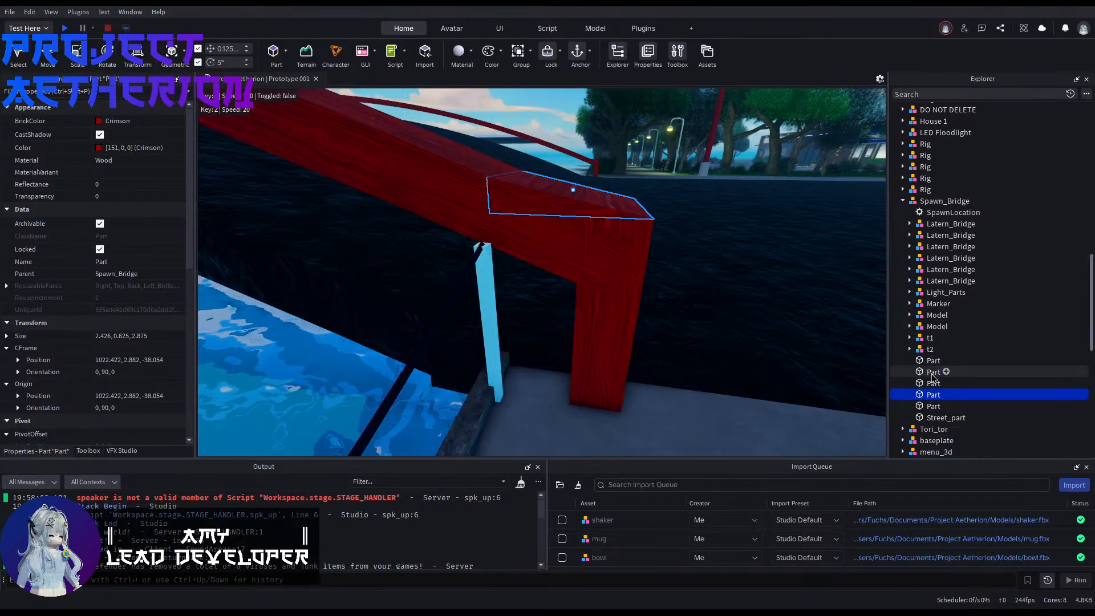
right_drag(615, 345, 546, 317)
key(w)
key(s)
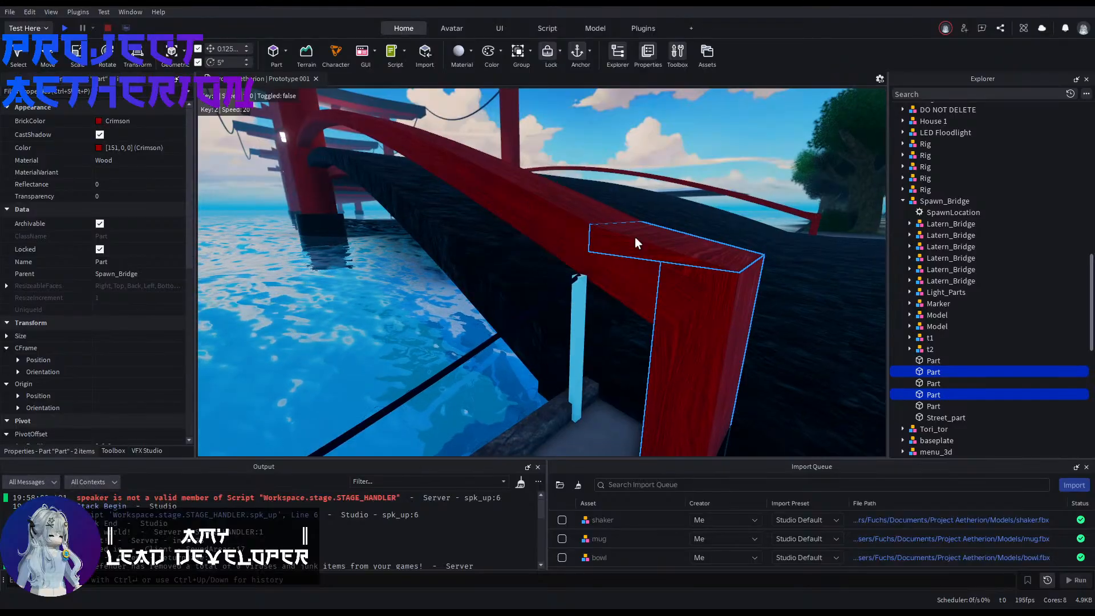
click(929, 349)
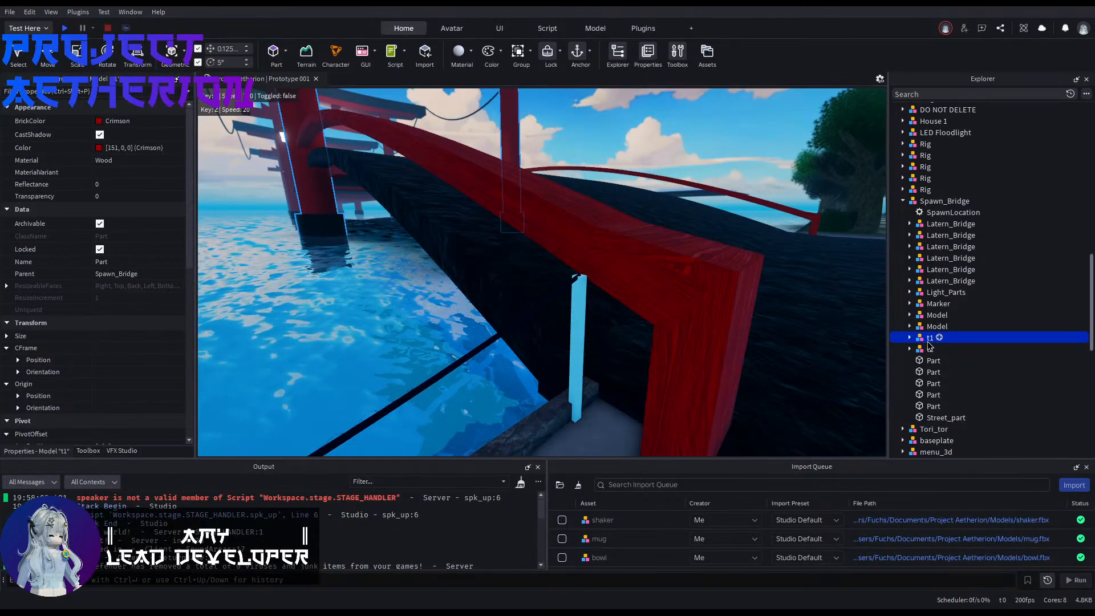
click(935, 326)
click(935, 315)
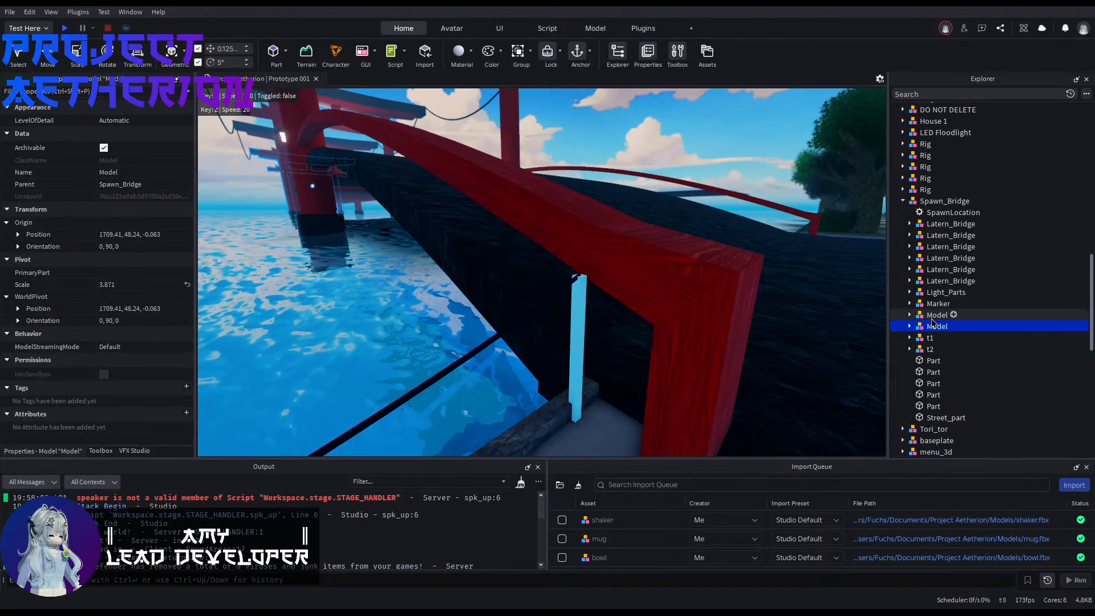
click(938, 303)
key(f)
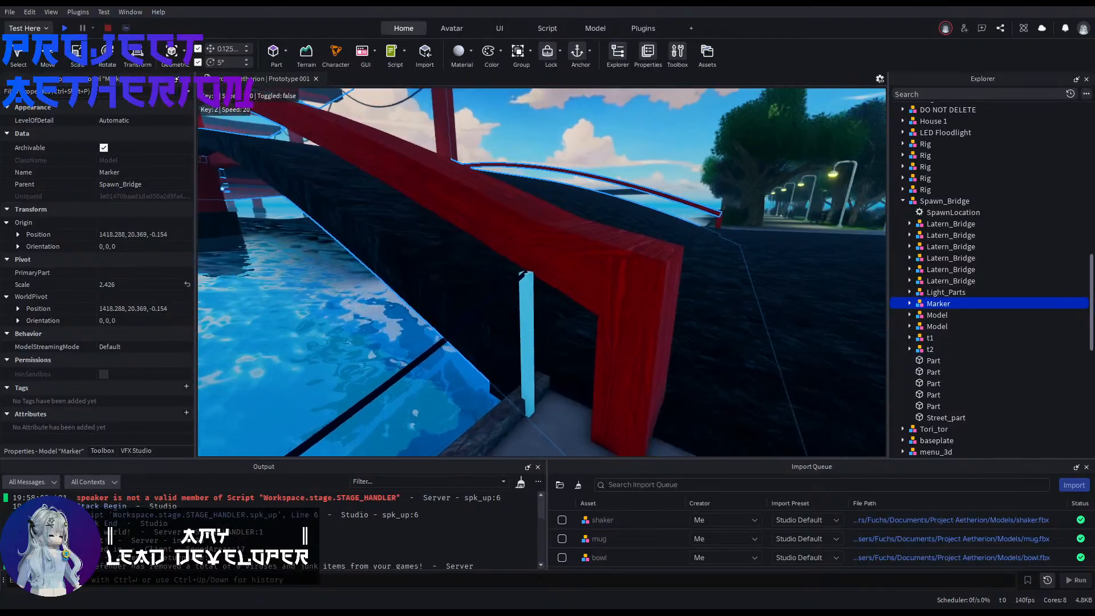
Step: Expand the Marker model and examine which bridge and railing pieces its unions and parts form
click(909, 304)
click(929, 316)
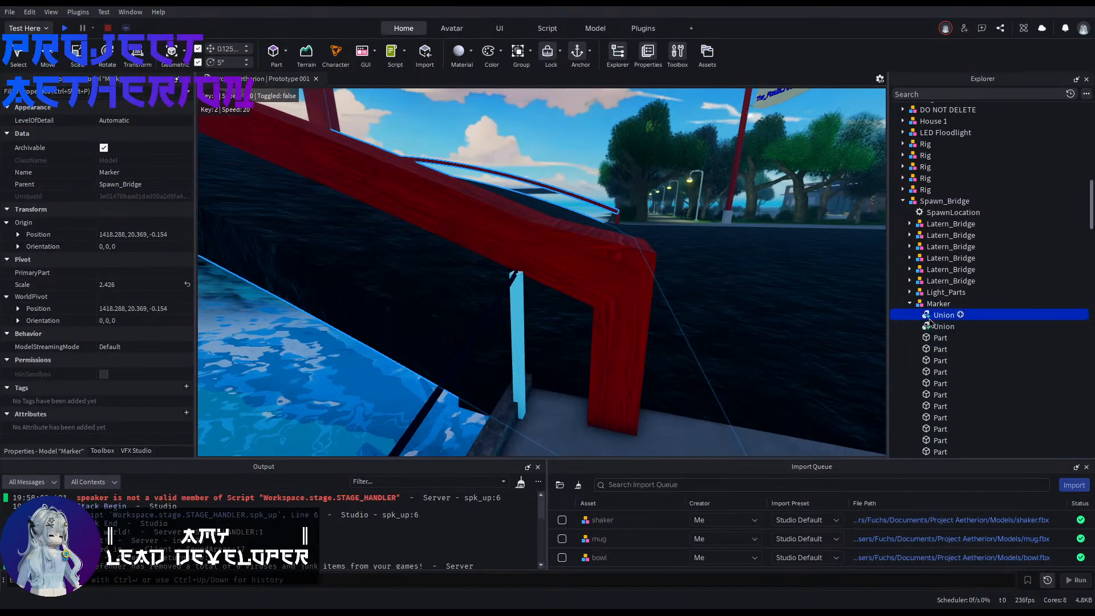
scroll(941, 342, down, 17)
scroll(940, 373, down, 6)
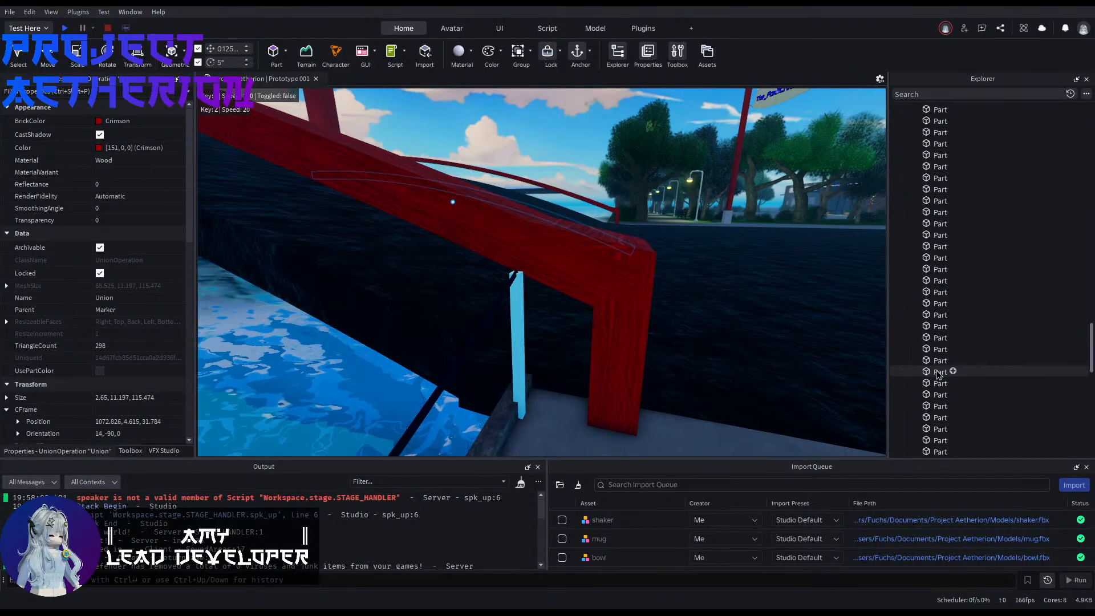
scroll(929, 379, down, 4)
shift+click(941, 204)
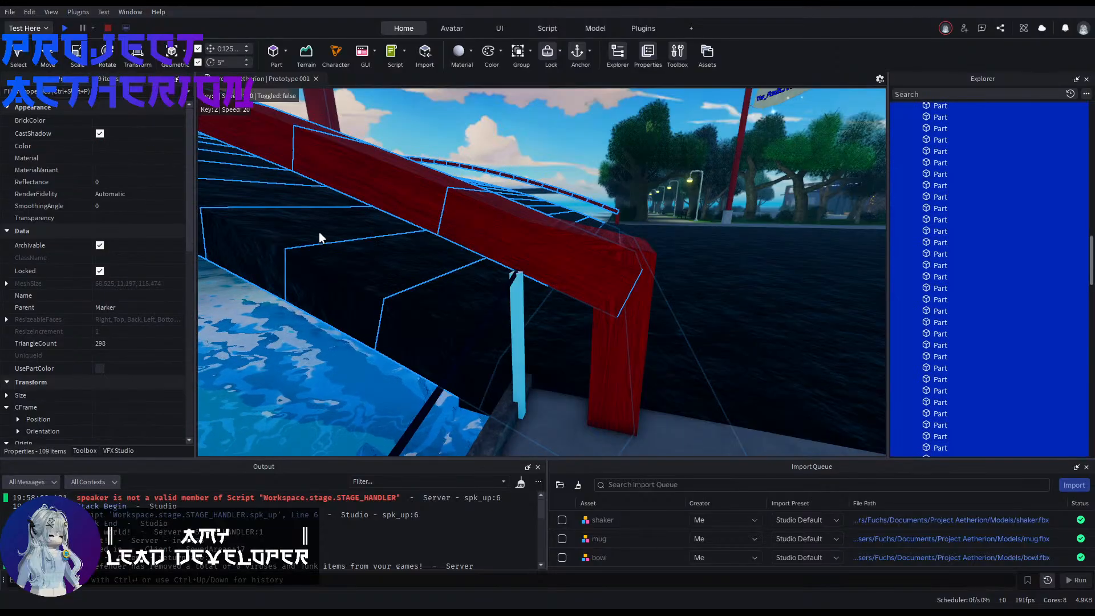
right_drag(319, 231, 324, 242)
right_drag(530, 280, 711, 365)
key(s)
click(679, 327)
scroll(901, 281, up, 3)
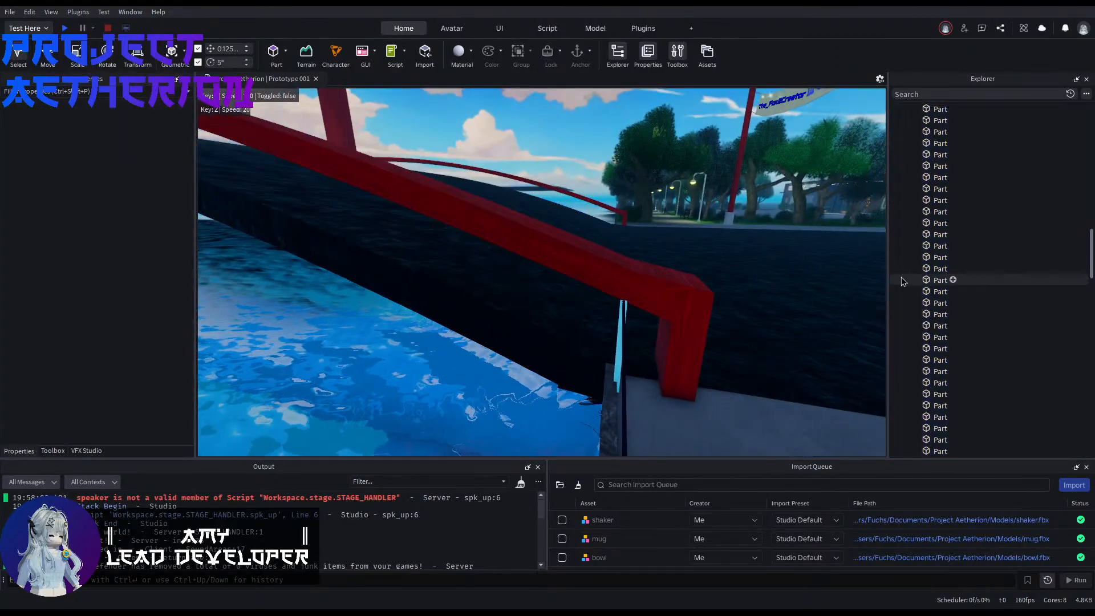
scroll(901, 281, up, 4)
click(944, 352)
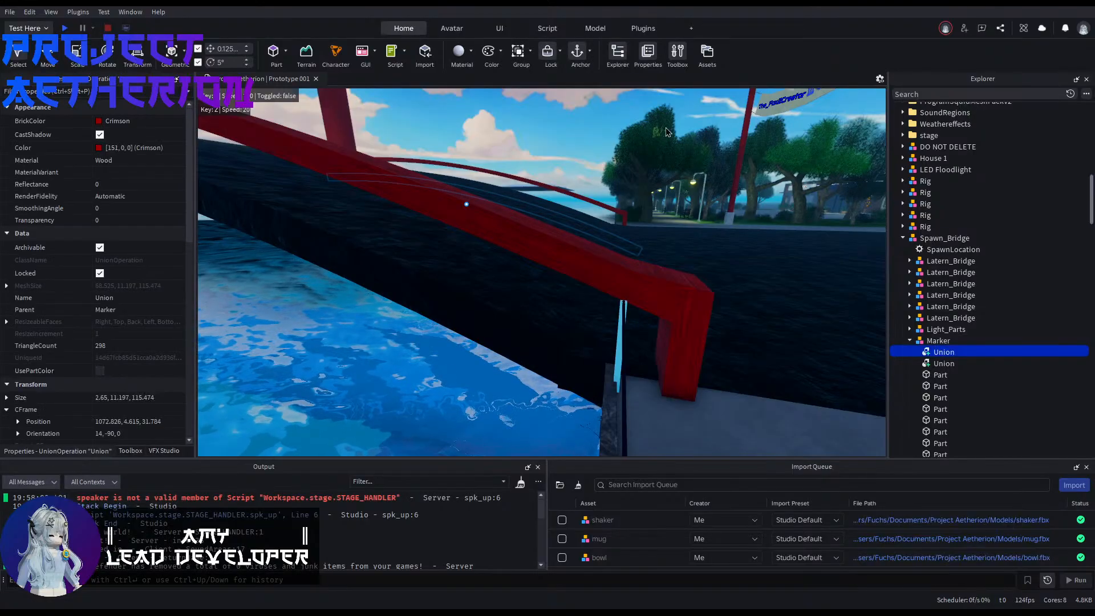
click(586, 239)
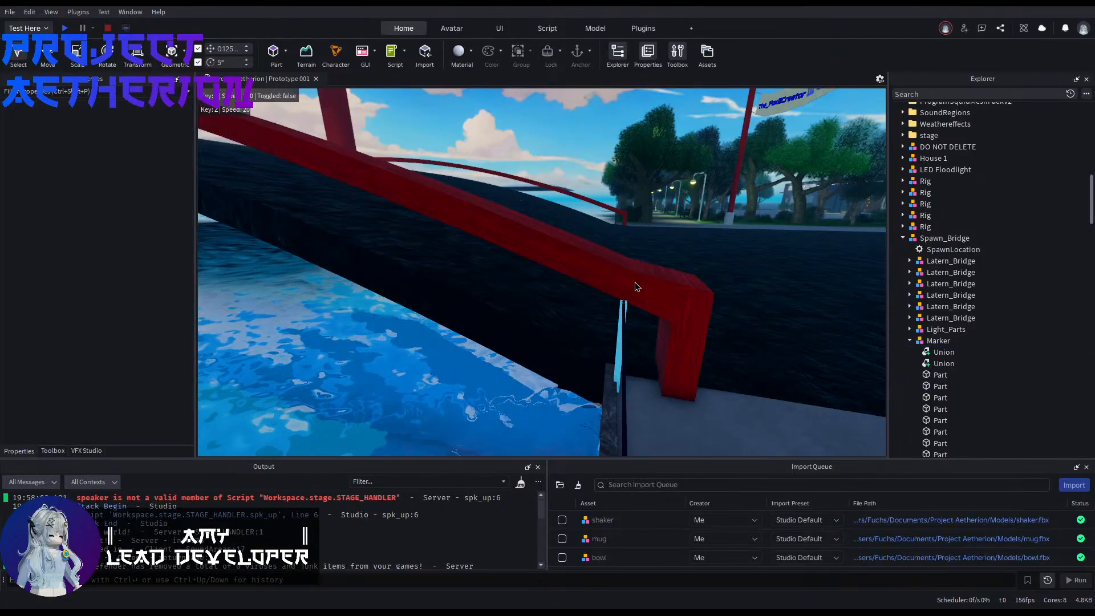
right_drag(624, 286, 561, 301)
key(d)
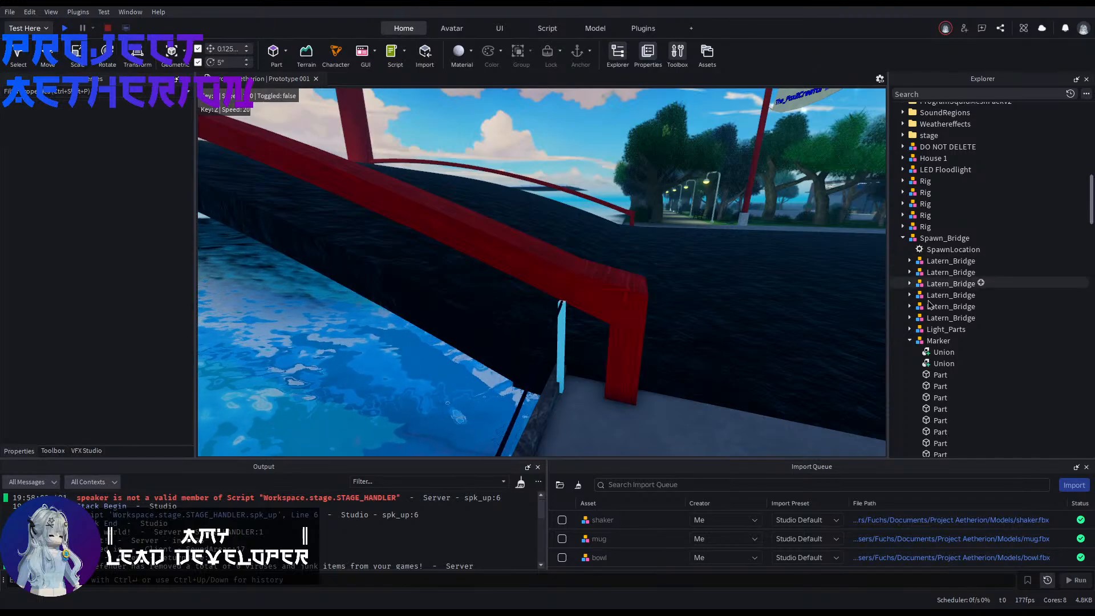
Step: Unlock all the unions and parts inside the Marker model
click(933, 352)
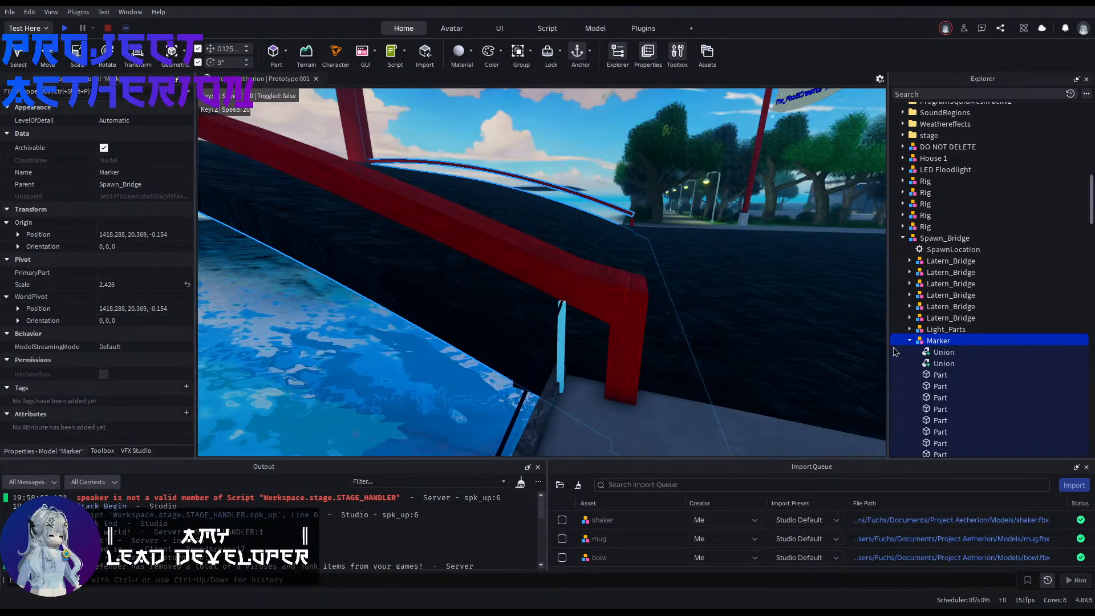
scroll(929, 365, down, 15)
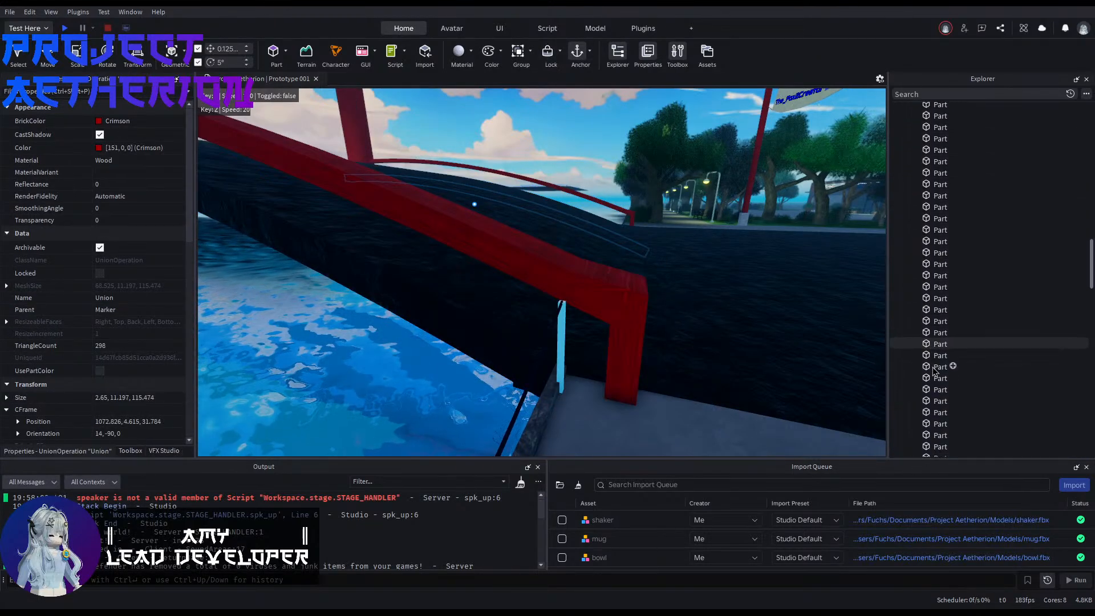
scroll(936, 383, down, 10)
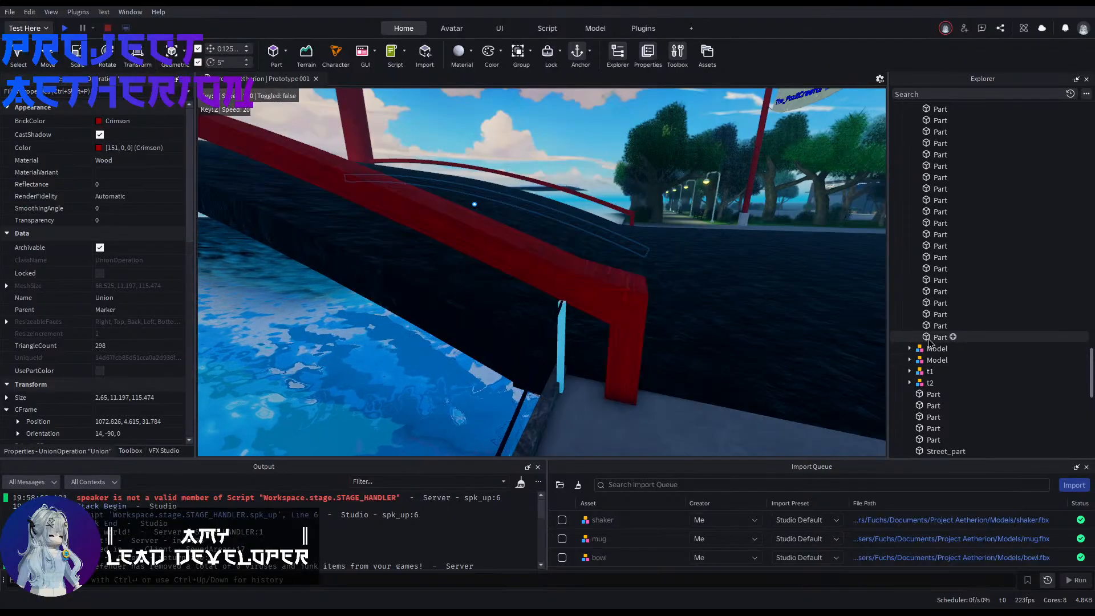
shift+click(935, 338)
click(99, 271)
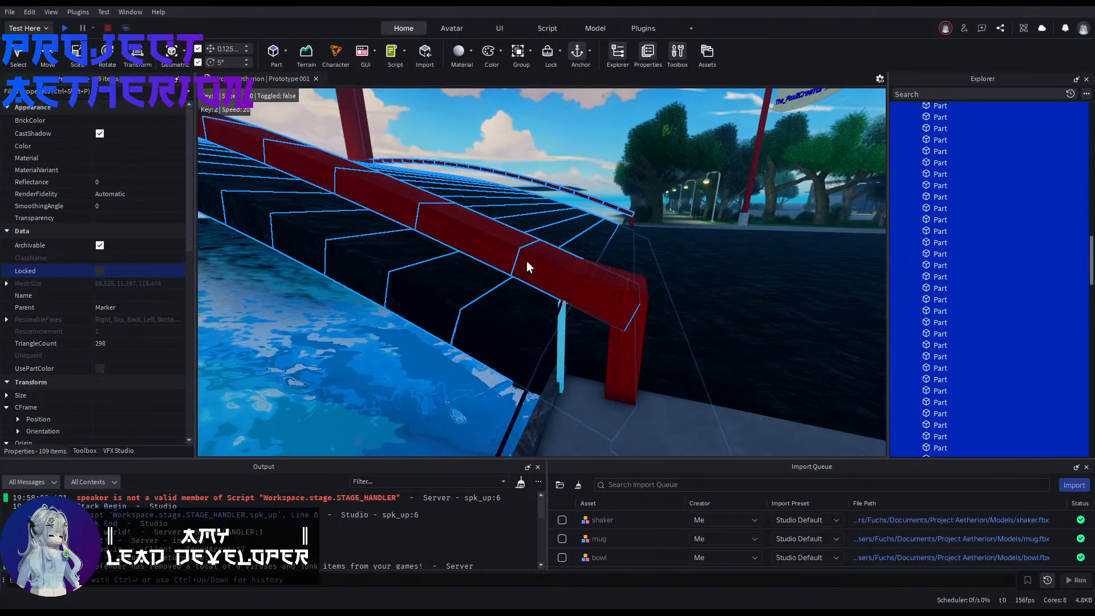
click(333, 421)
Step: Union the last sloped railing part with the end post and cap parts on one side of the bridge
scroll(547, 257, up, 3)
click(547, 260)
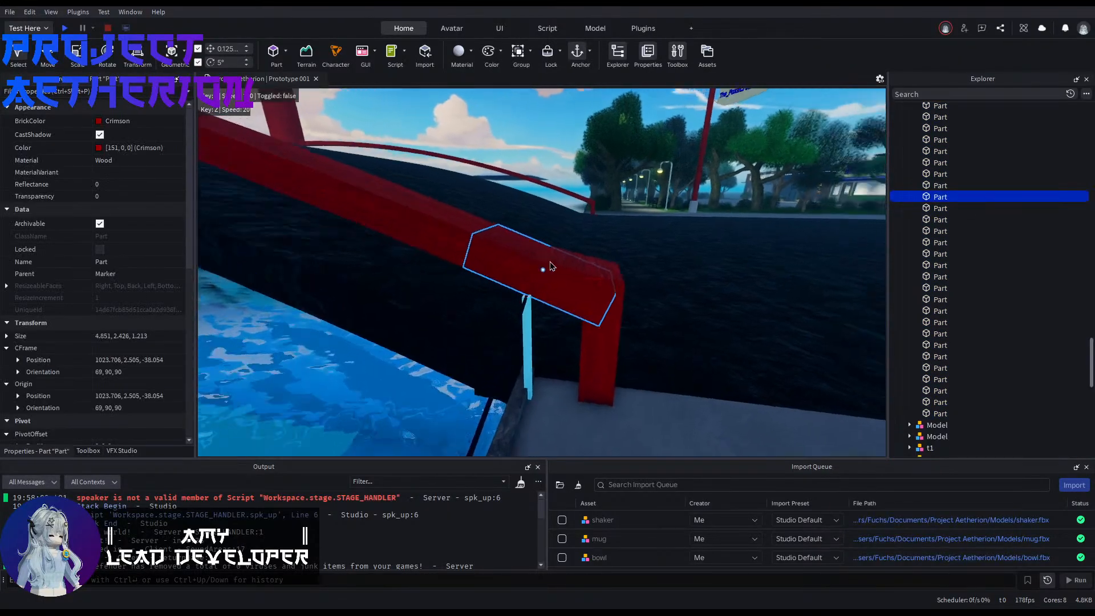
scroll(549, 264, up, 5)
right_drag(549, 263, 589, 271)
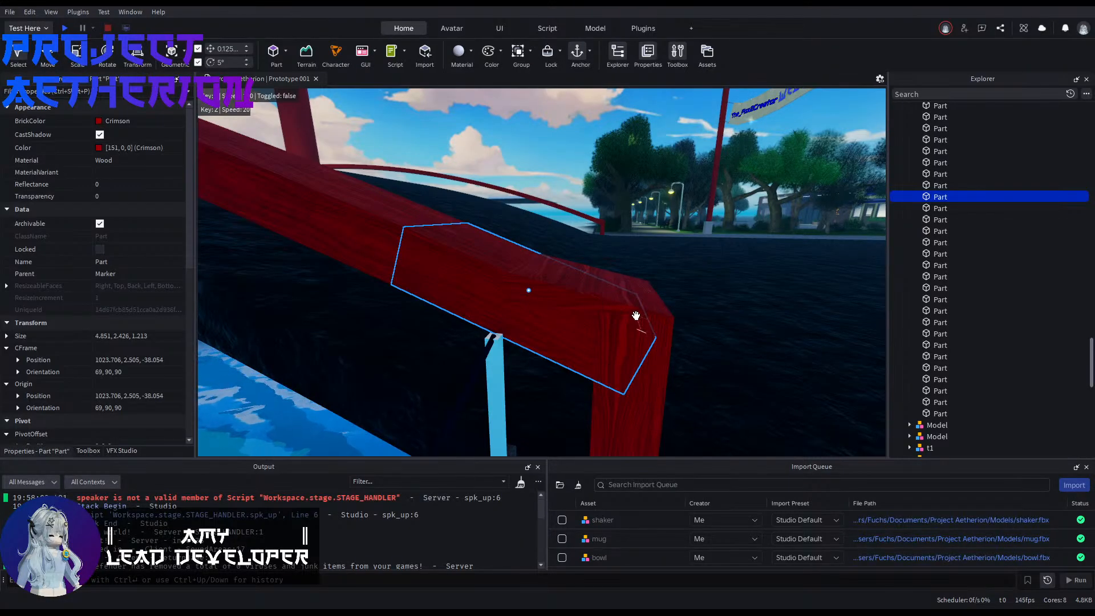
scroll(632, 385, up, 2)
right_drag(638, 359, 604, 342)
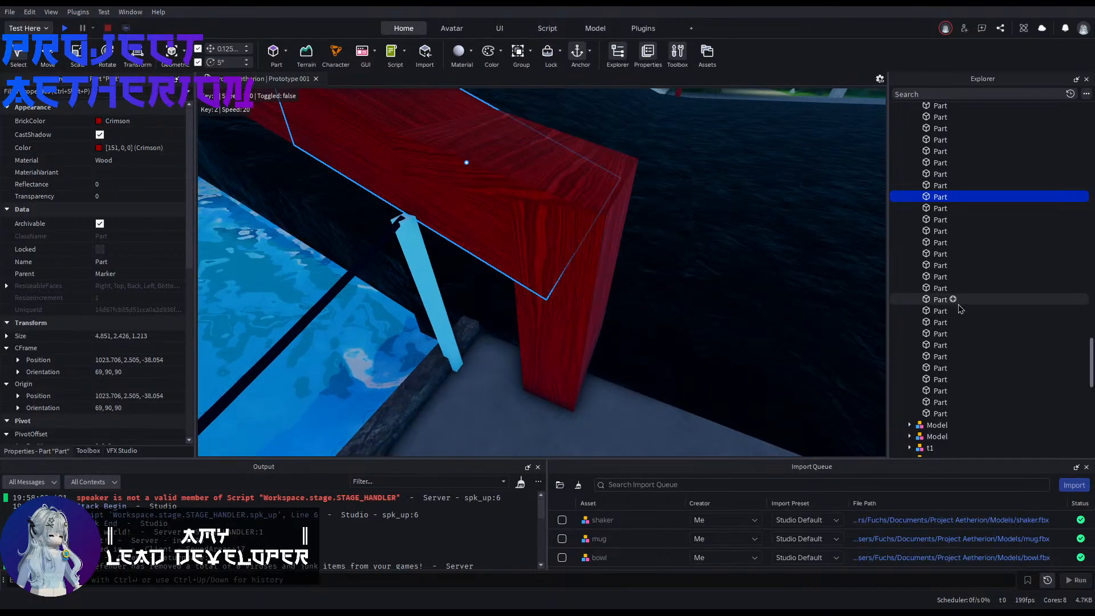
scroll(935, 317, down, 6)
scroll(921, 320, up, 3)
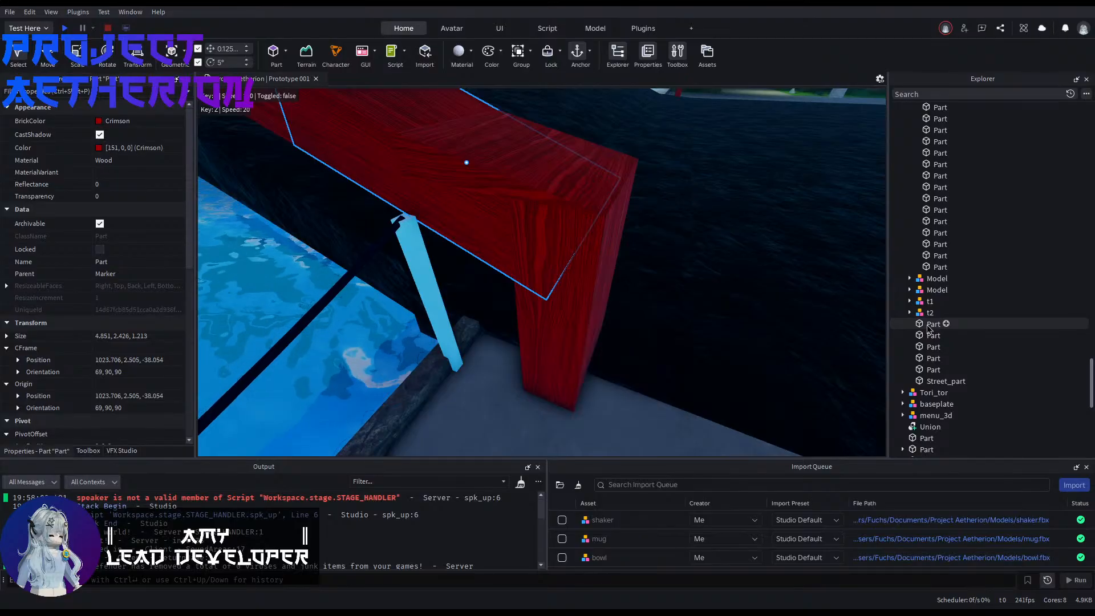
click(926, 336)
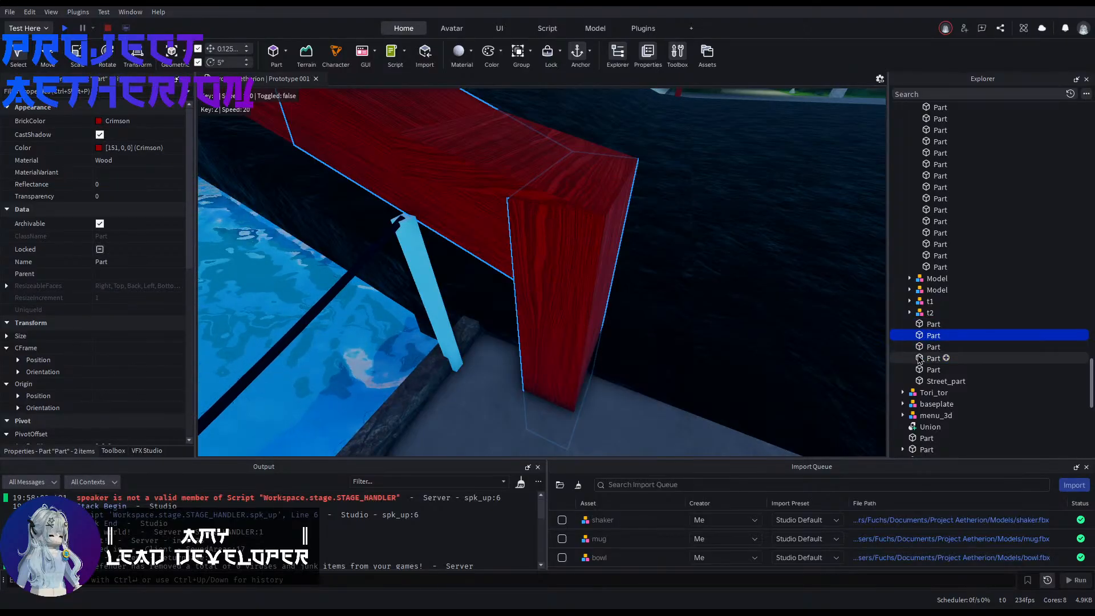
ctrl+click(917, 373)
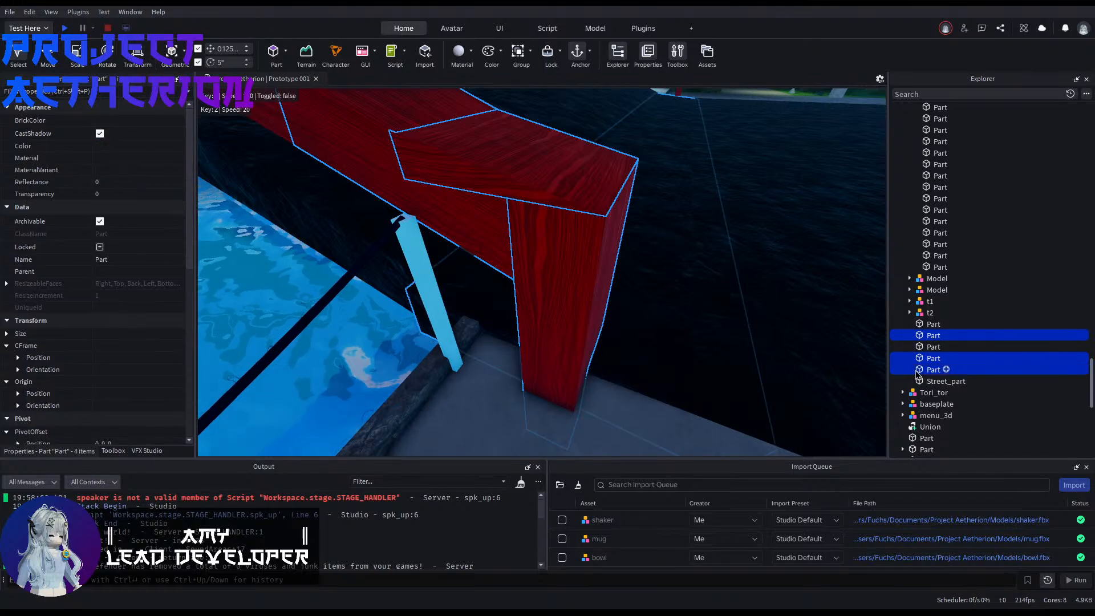
ctrl+click(917, 372)
right_drag(725, 329, 724, 329)
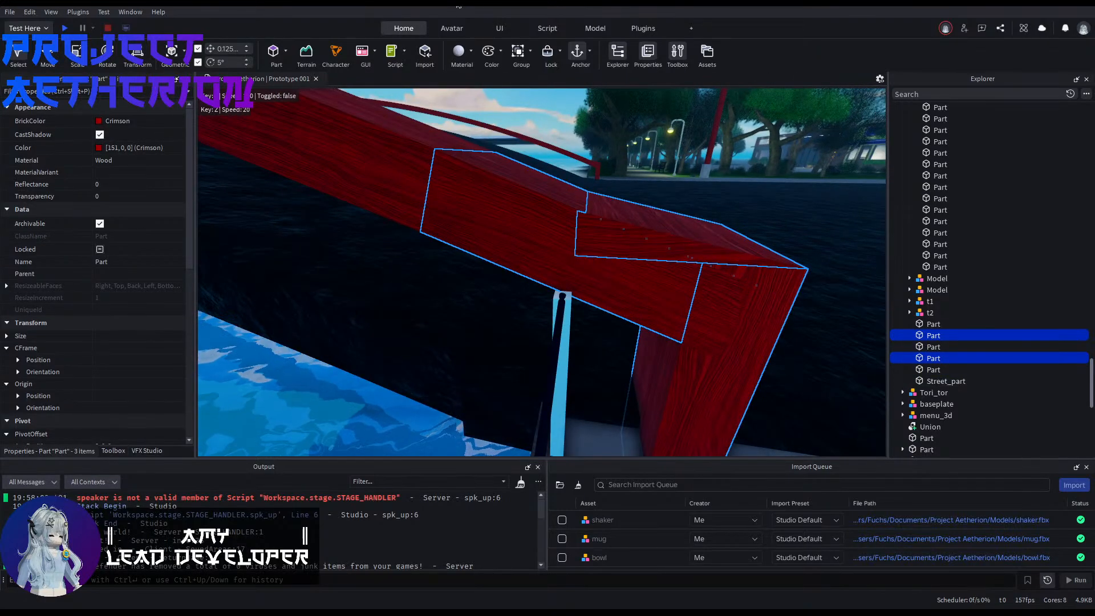
click(600, 36)
click(706, 56)
right_drag(733, 405, 733, 406)
click(734, 405)
Step: Union the sloped railing part, end post and cap on the opposite side of the same bridge end
right_drag(549, 305, 576, 309)
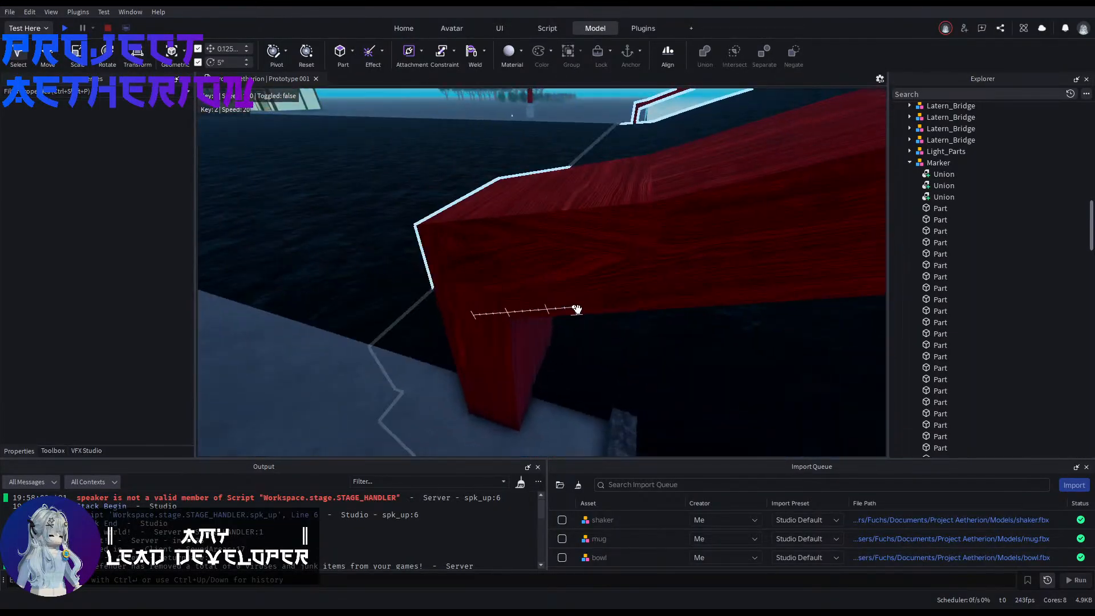
click(536, 279)
click(632, 223)
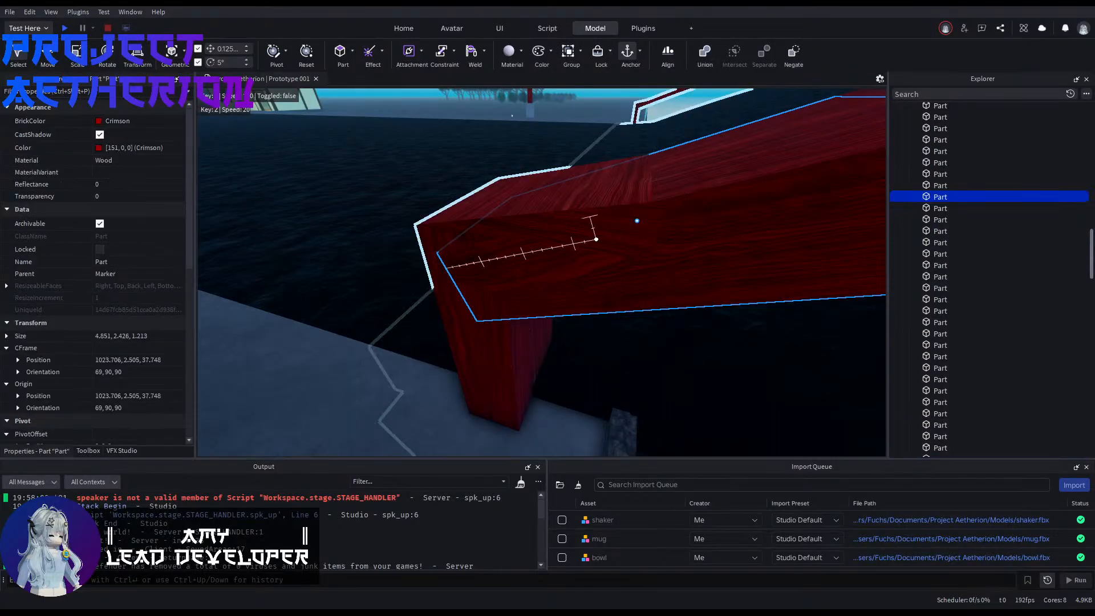
scroll(979, 333, down, 15)
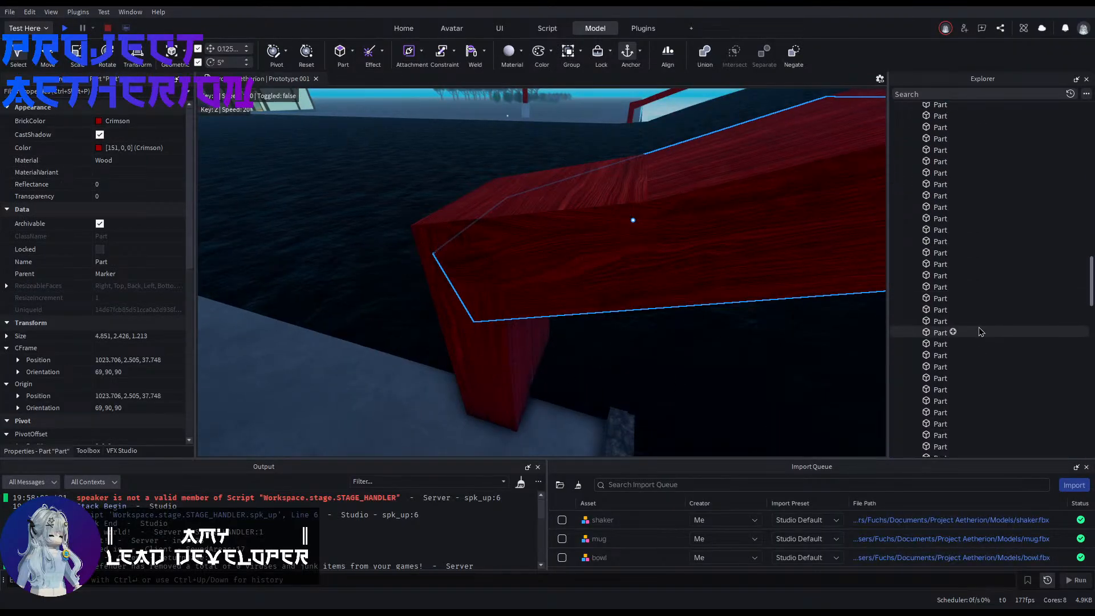
scroll(979, 332, down, 5)
ctrl+click(921, 282)
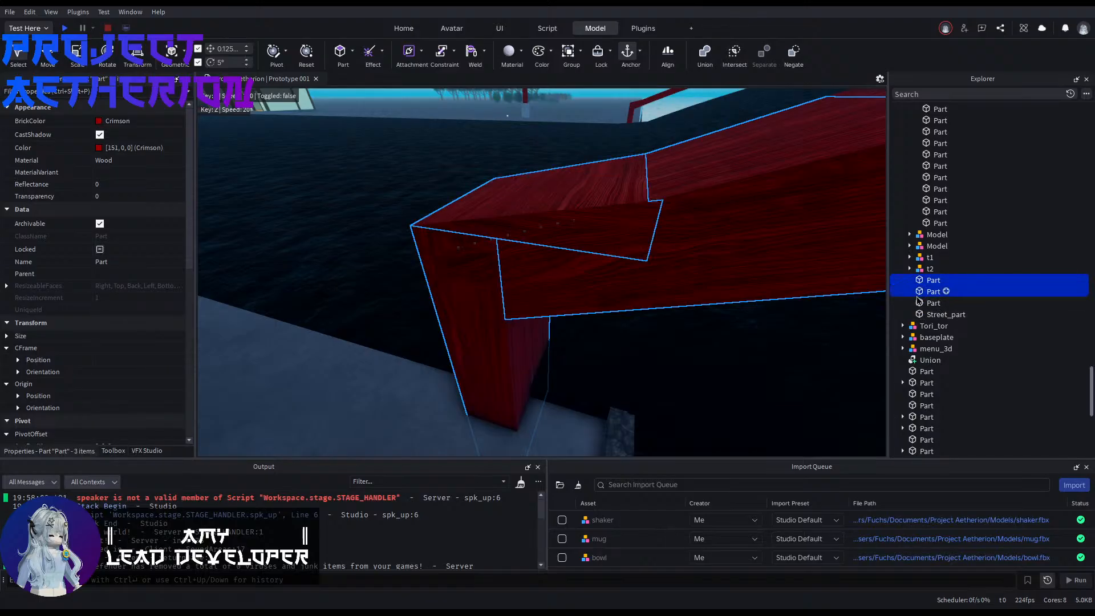
click(702, 51)
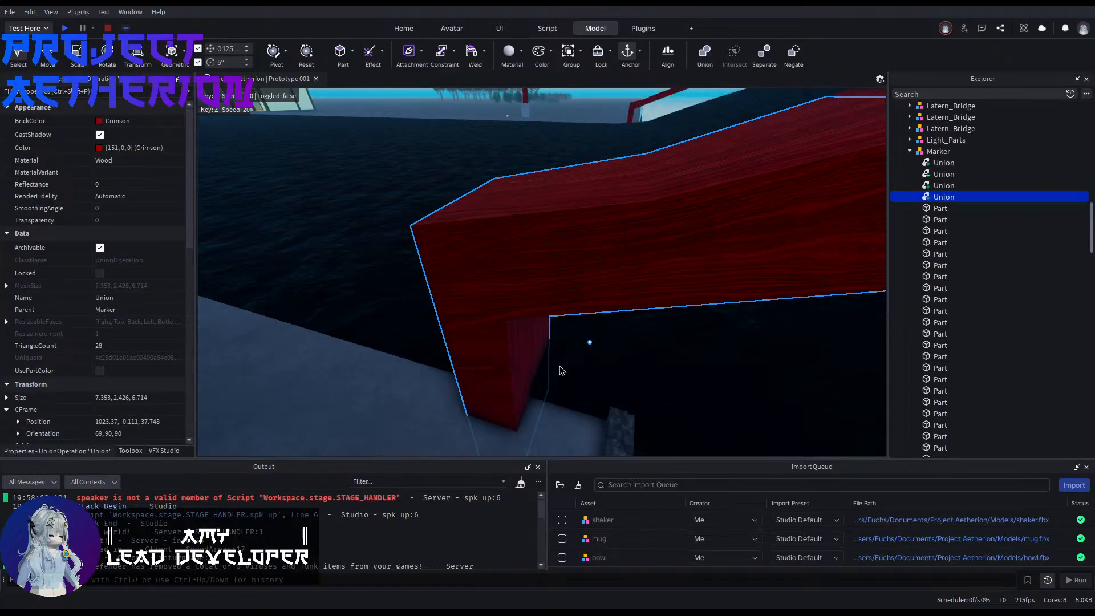
Step: Select the whole Spawn_Bridge model, collapse its hierarchy and lock its parts
right_drag(562, 370, 548, 388)
click(288, 359)
right_drag(288, 359, 274, 353)
click(738, 233)
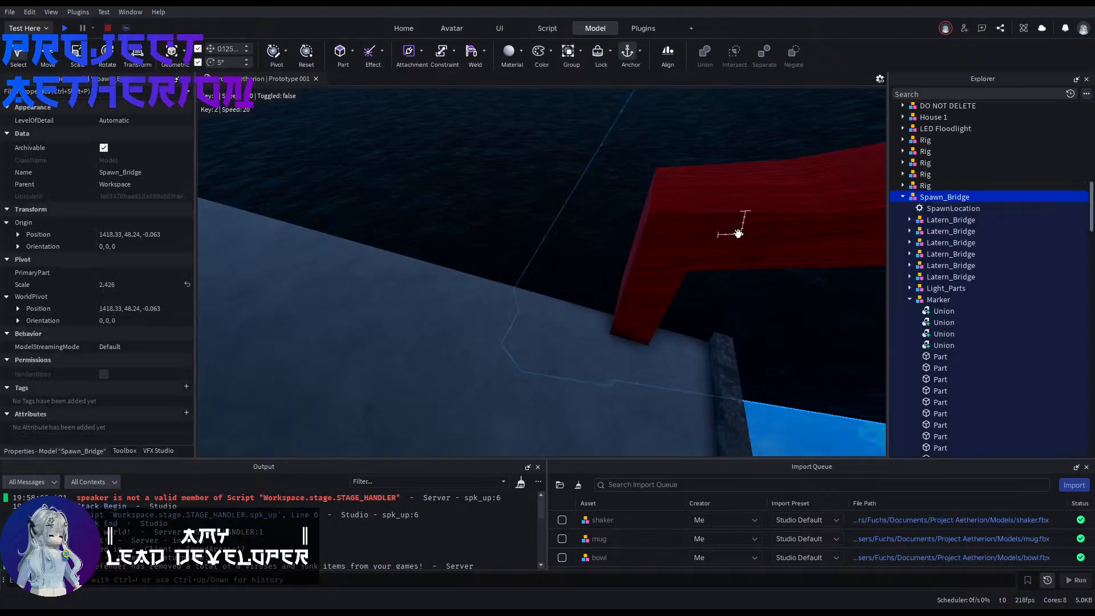
click(903, 197)
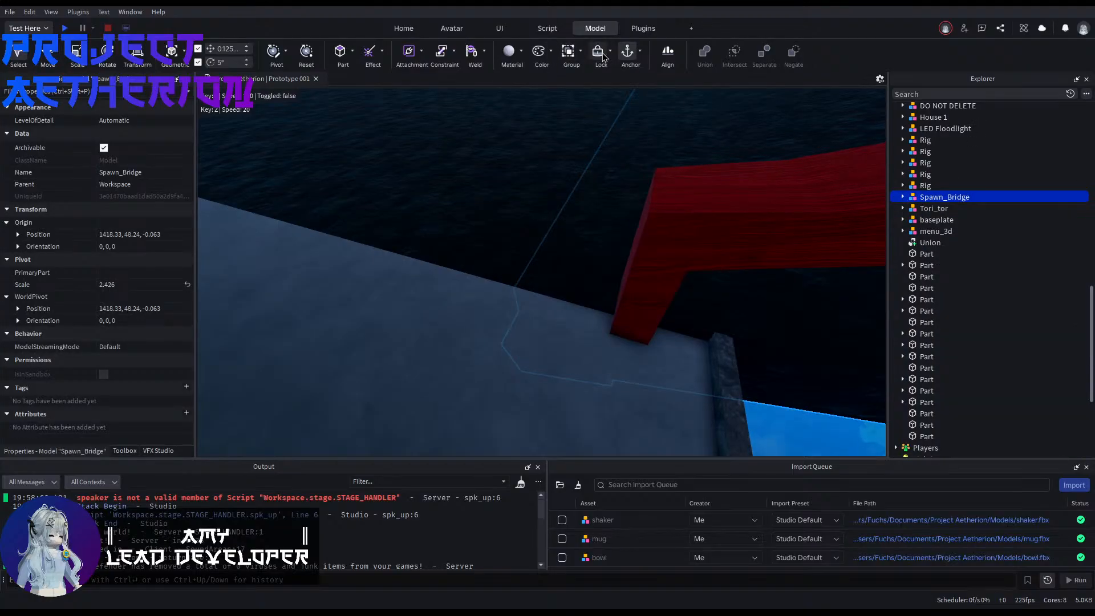
click(418, 396)
Step: Look over the bridge from its deck and locate the loose Union and the menu_3d model in the world
right_drag(532, 271, 362, 173)
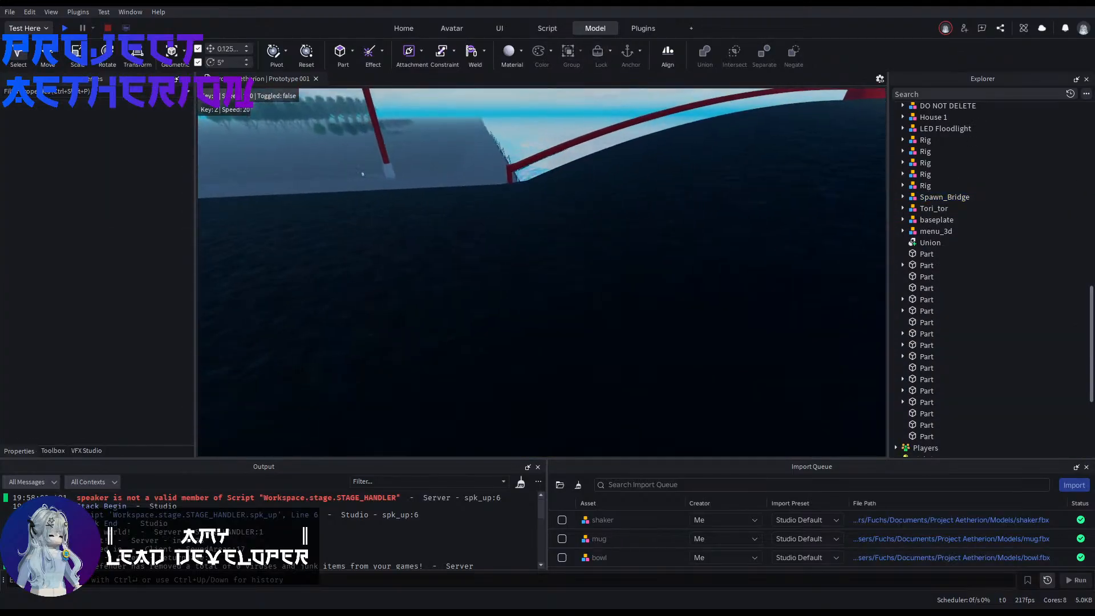
right_drag(561, 306, 578, 310)
key(e)
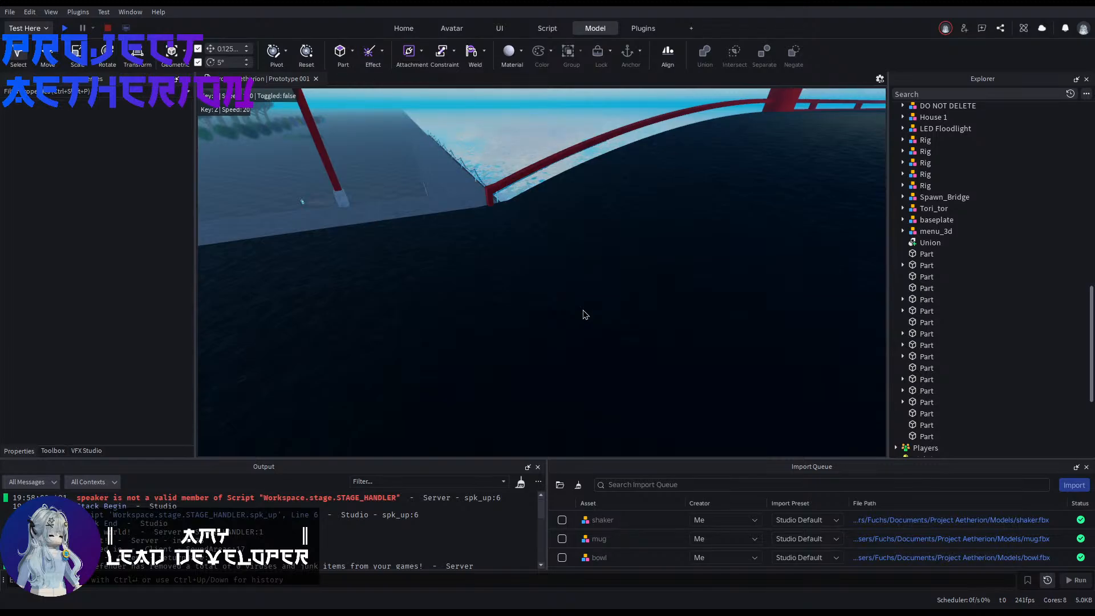
right_drag(589, 260, 710, 234)
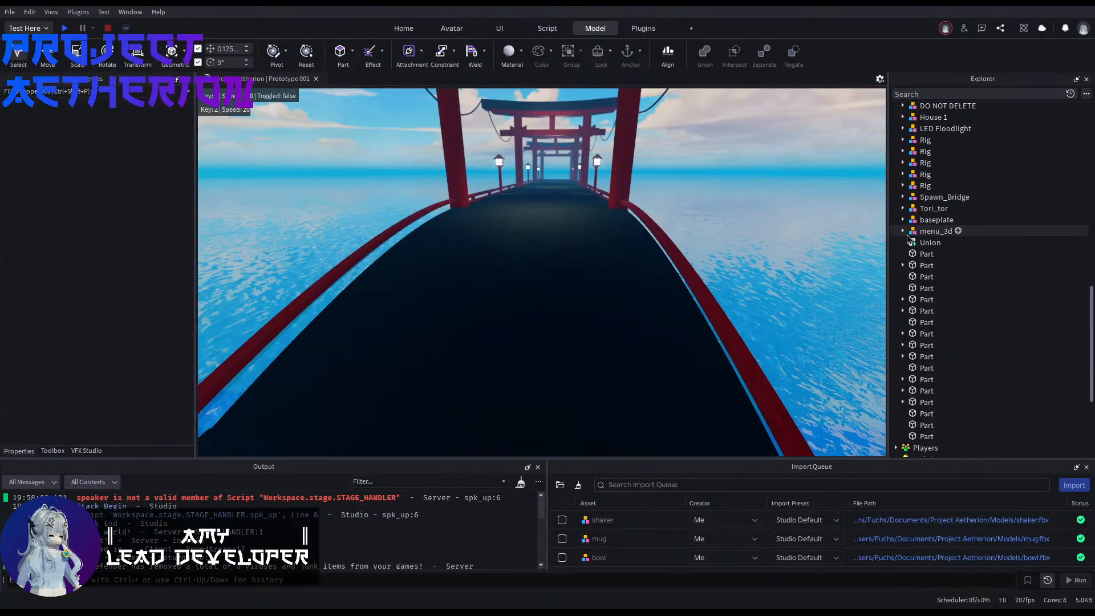
click(687, 269)
key(f)
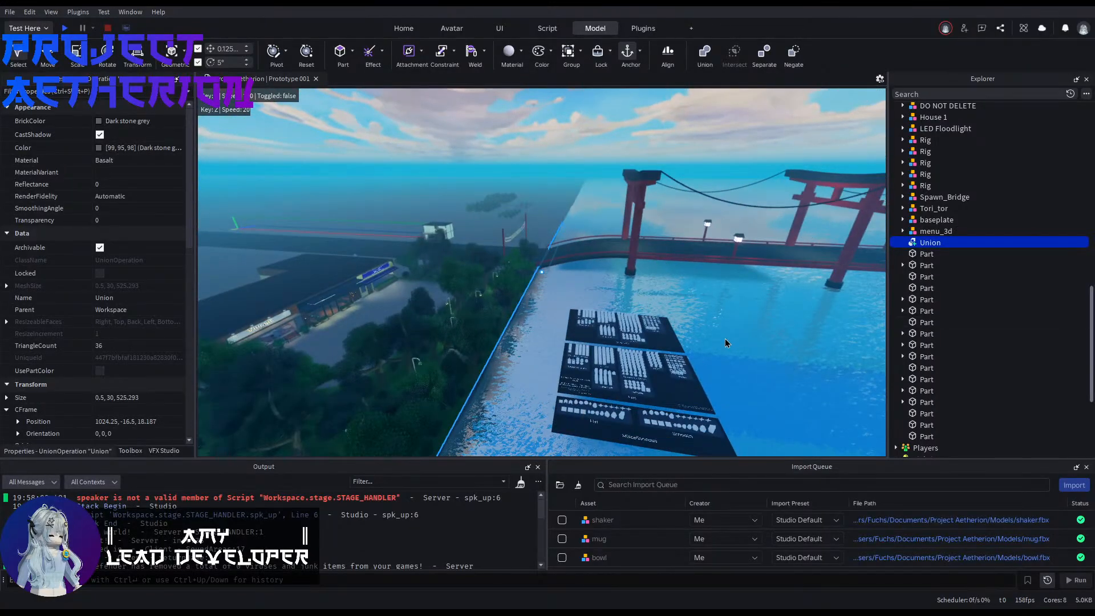
click(935, 231)
key(f)
Step: Survey the torii gates, the welcome banner and the street with its adjoining buildings from the bridge onward
key(s)
right_drag(542, 272, 448, 213)
key(w)
key(w)
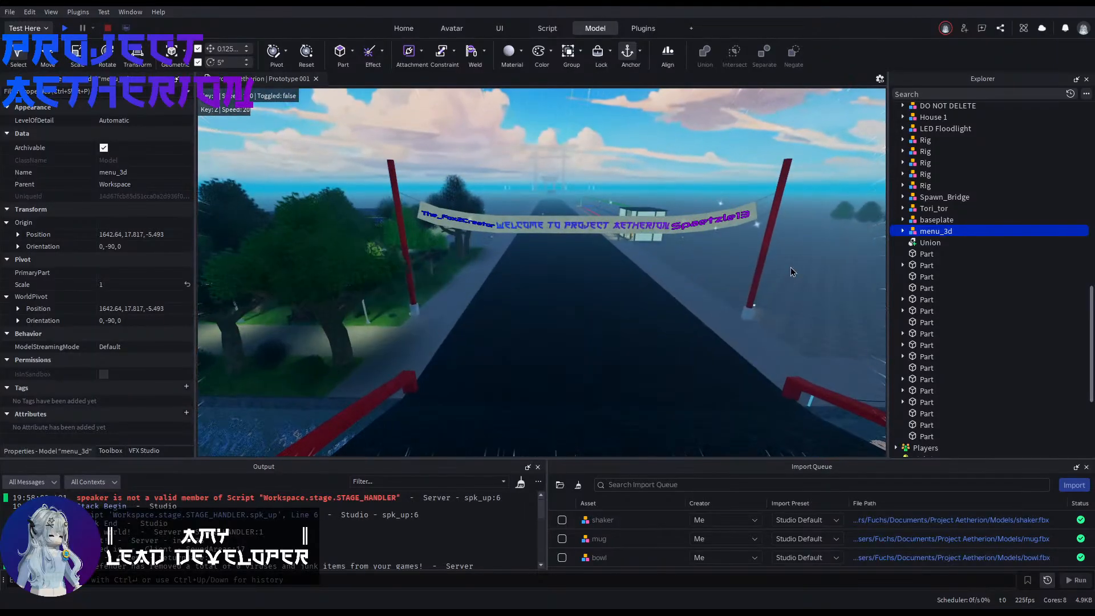
right_drag(791, 268, 795, 257)
click(798, 270)
key(w)
key(w)
key(e)
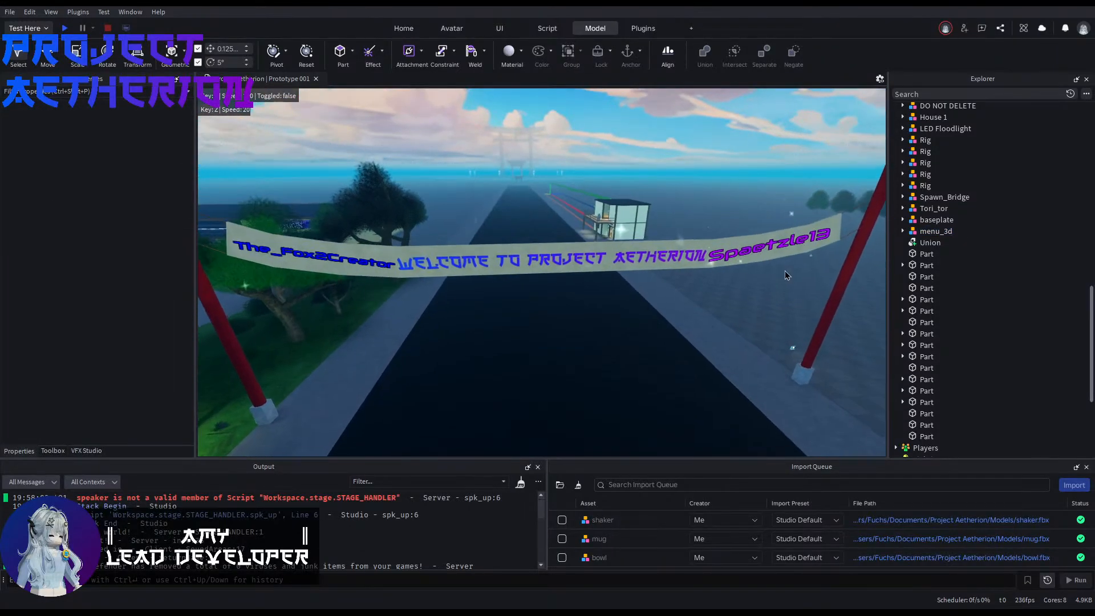
key(w)
key(e)
key(w)
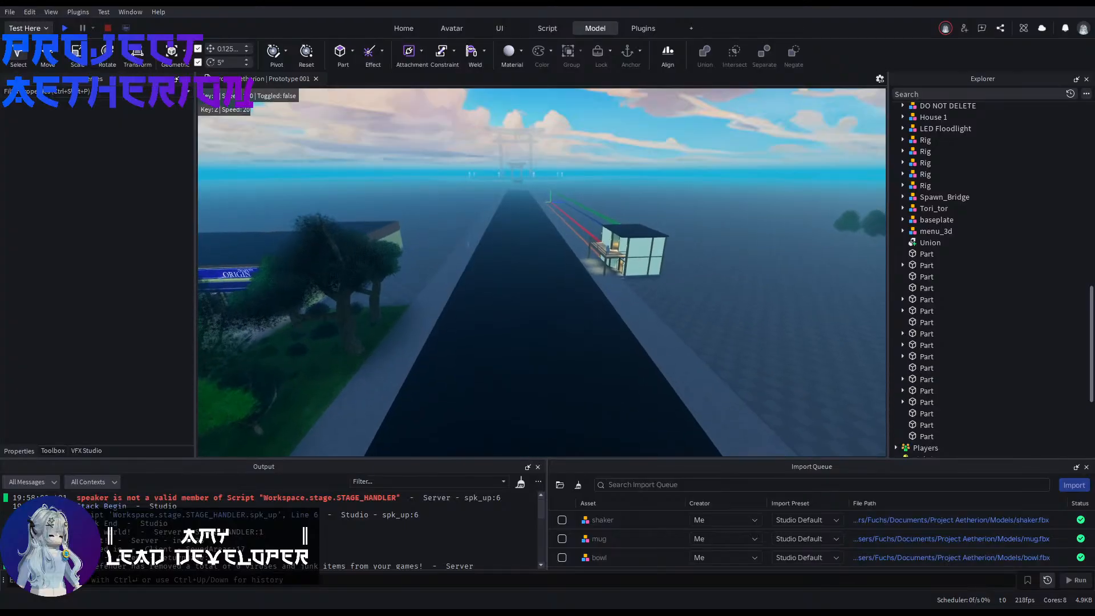
key(w)
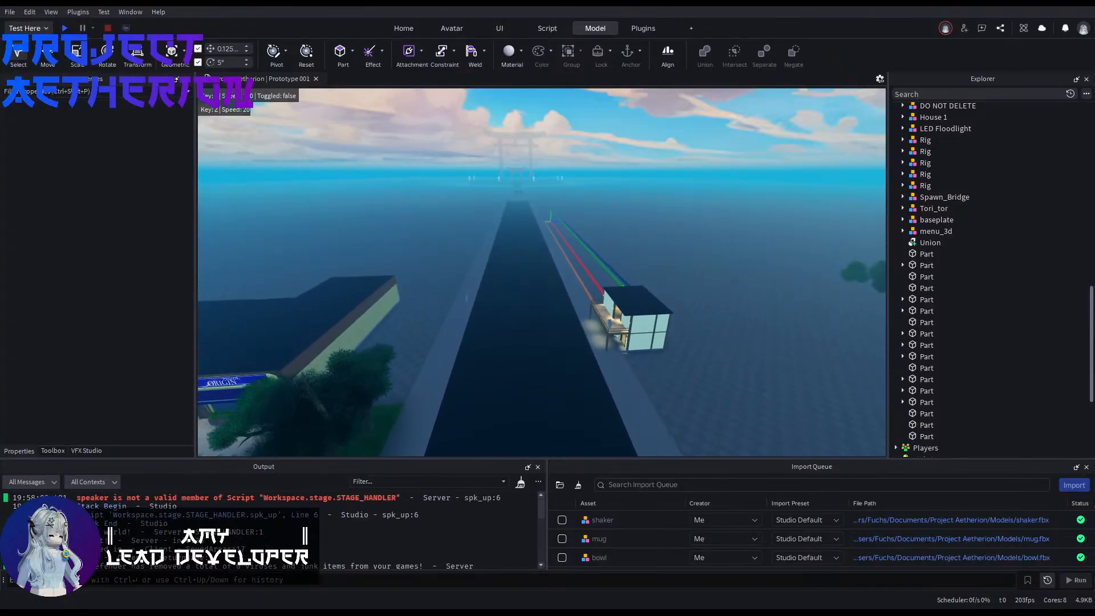
Step: Open the spk_up script from its speaker error and examine the speaker, Model and PrimaryPart references on line 6
click(346, 498)
click(546, 274)
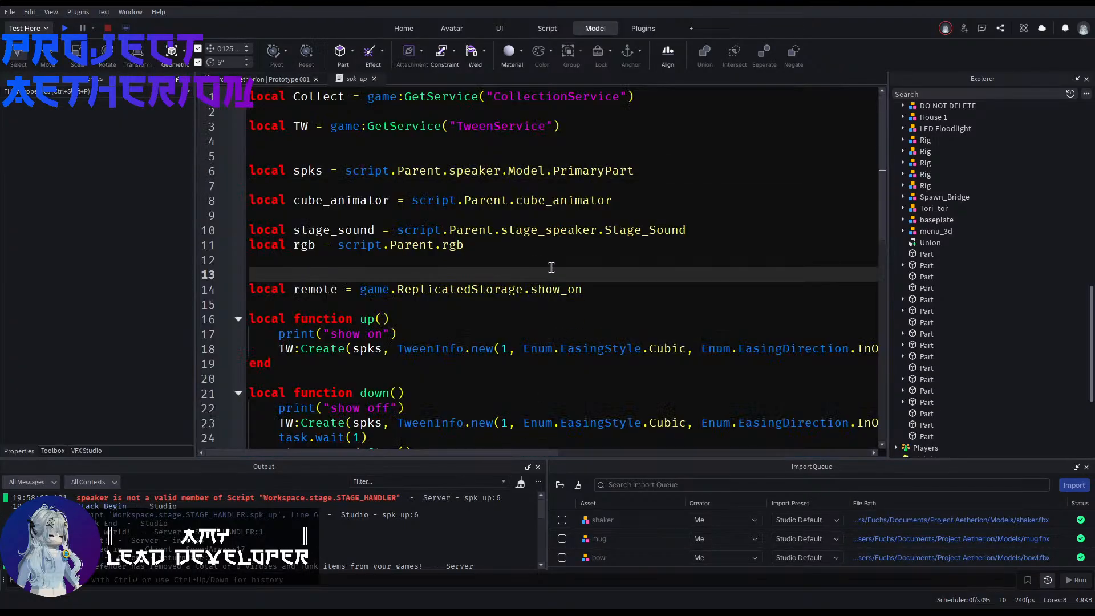
double_click(466, 171)
double_click(526, 171)
double_click(573, 171)
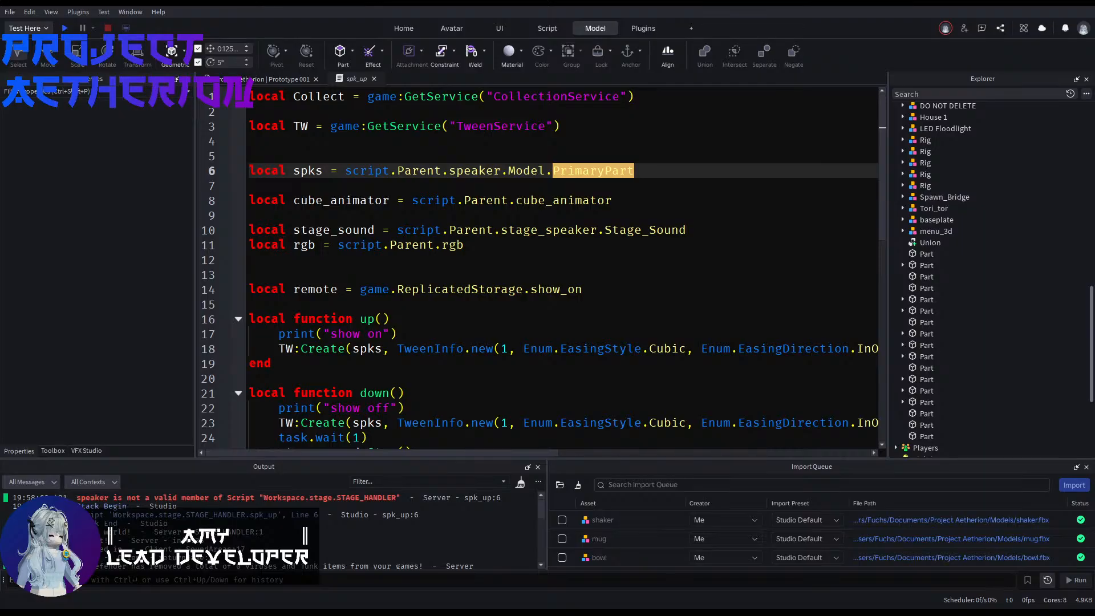
Step: Collapse the Banner and Sections folders in Workspace and expand the stage folder and its STAGE_HANDLER script
click(560, 274)
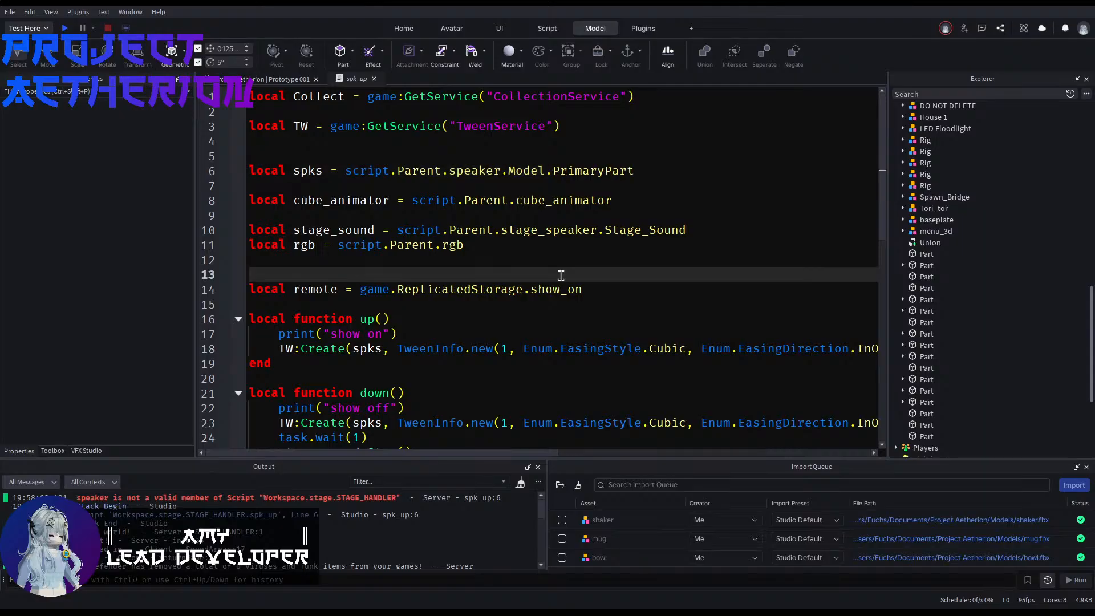
drag(103, 500, 400, 499)
click(401, 500)
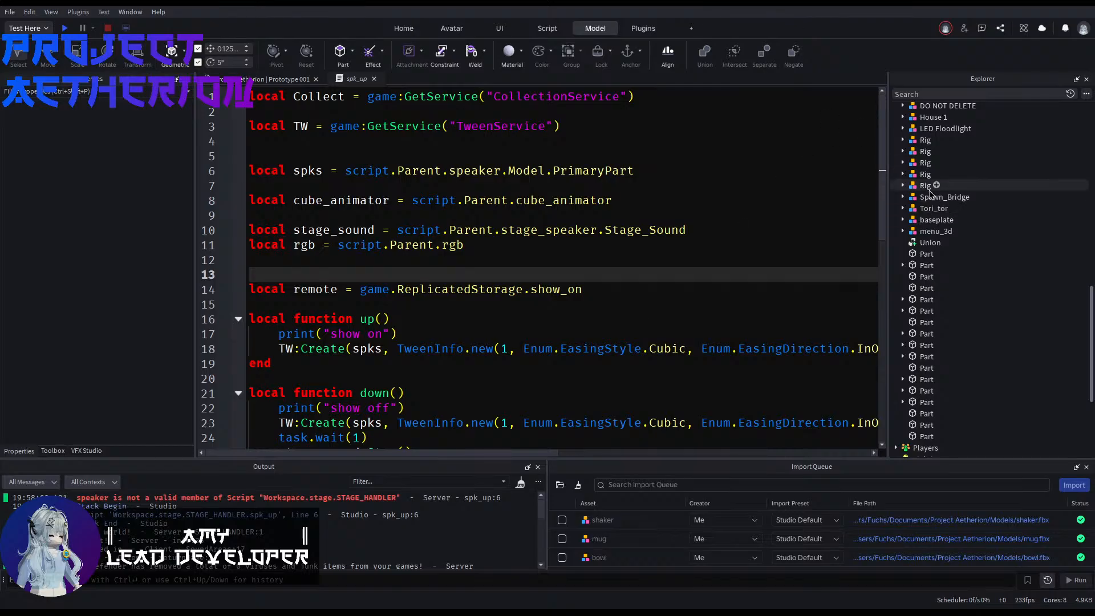
scroll(940, 189, up, 10)
scroll(923, 195, up, 2)
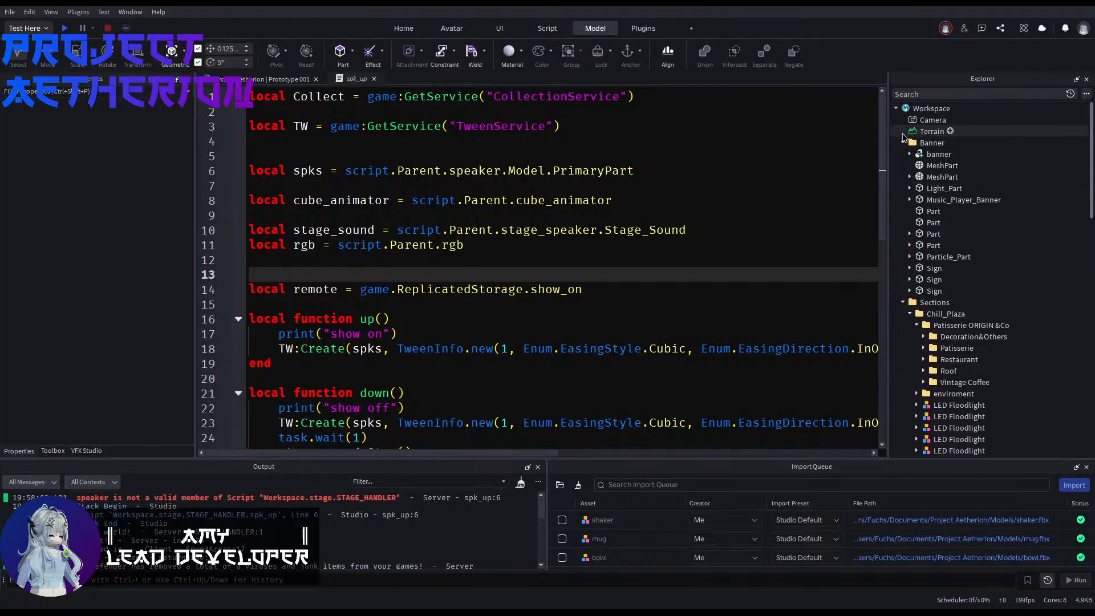
click(902, 144)
click(902, 154)
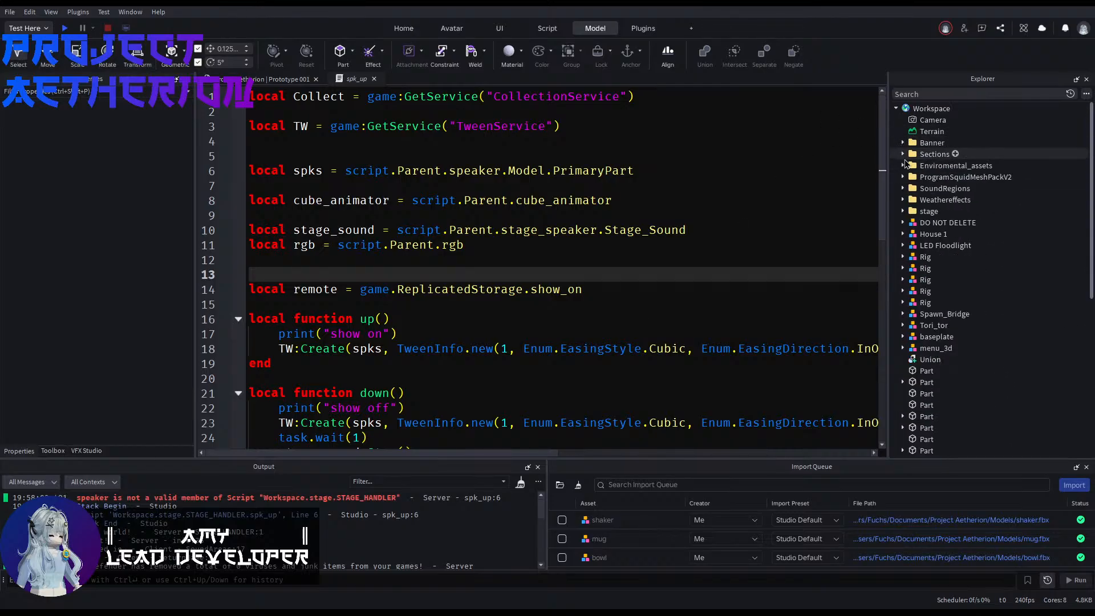
click(902, 212)
click(952, 245)
click(909, 246)
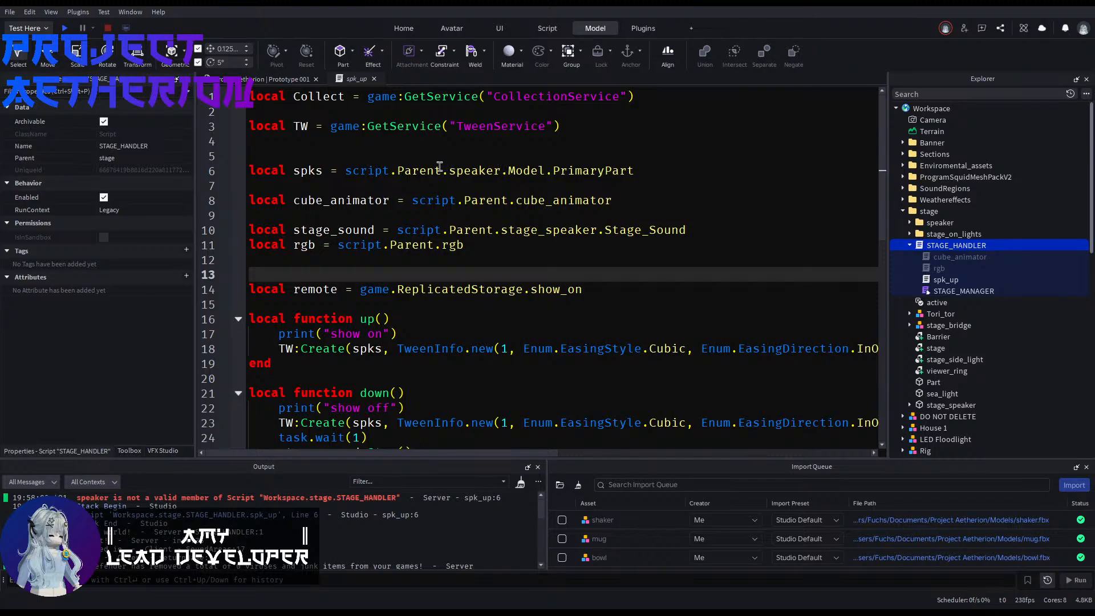
Step: Compare the spks path on line 6 of spk_up with the stage hierarchy, expanding the speaker folder and inspecting its Model
click(368, 169)
click(410, 172)
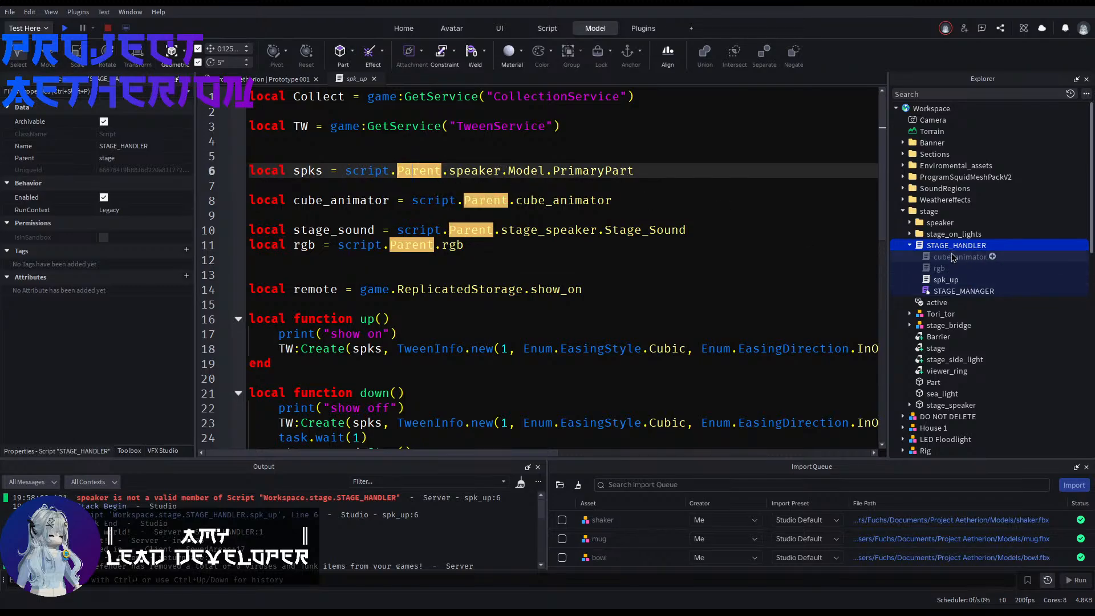
click(480, 171)
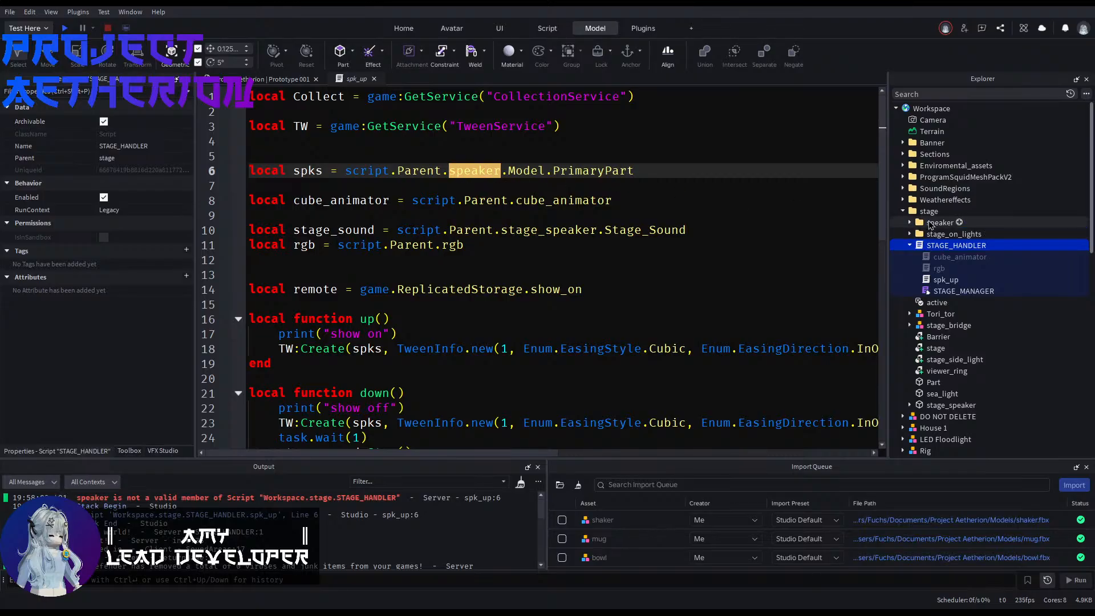
click(909, 223)
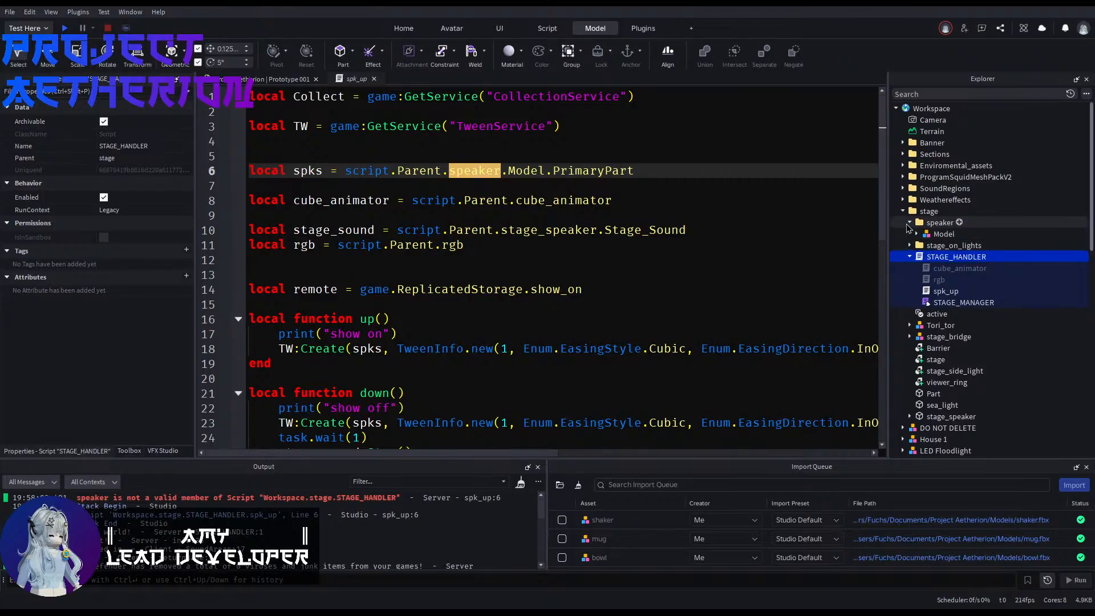
click(942, 235)
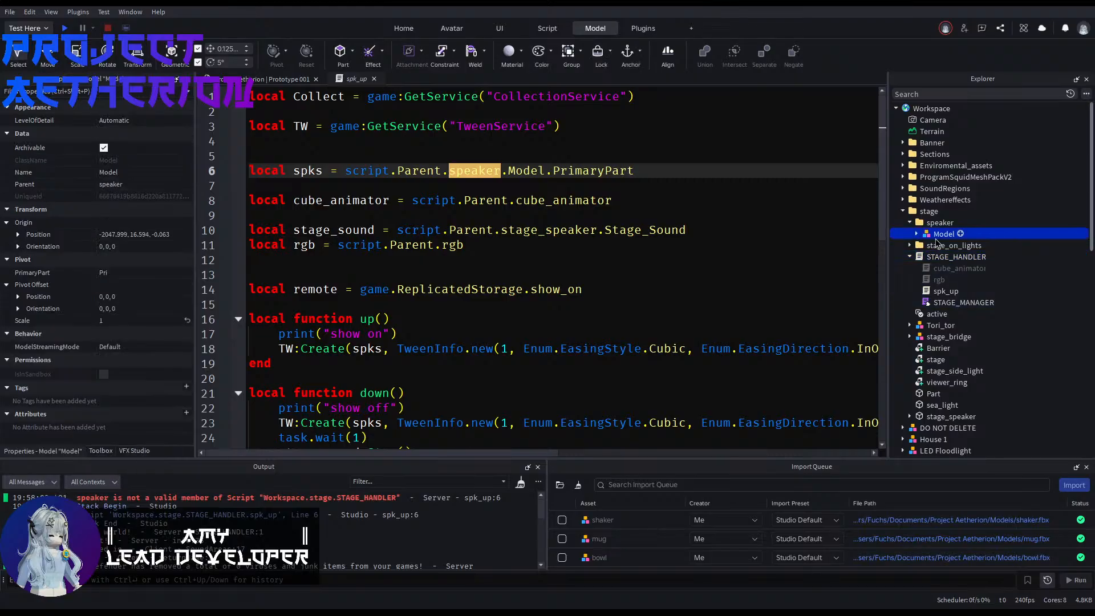
click(916, 234)
click(917, 234)
click(500, 172)
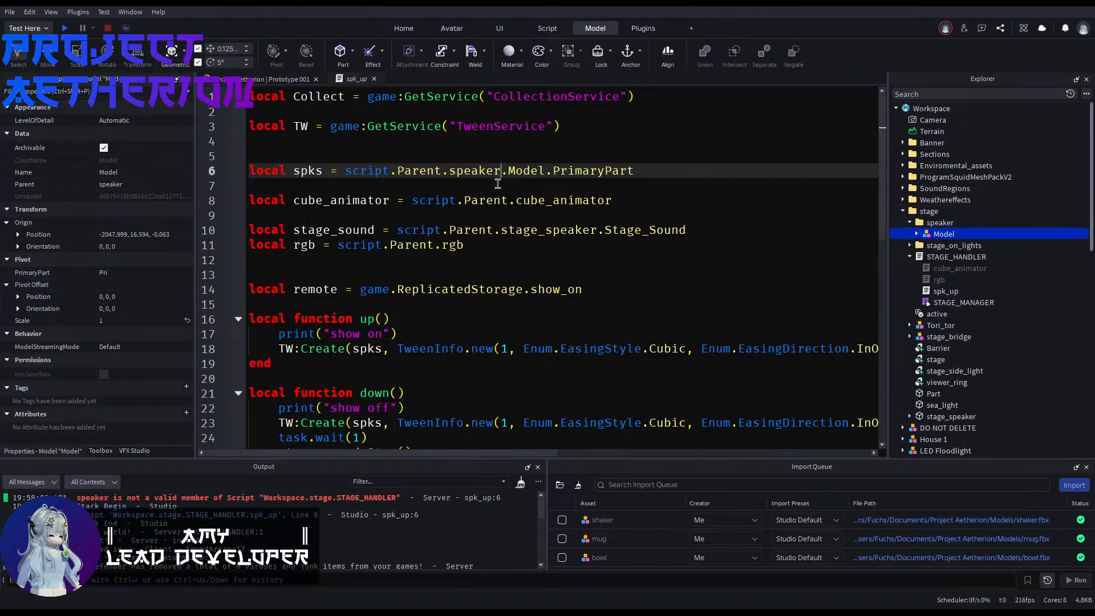
Step: Insert a second .Parent before speaker on line 6 so spks points to script.Parent.Parent.speaker.Model.PrimaryPart
click(440, 171)
text(.Pa)
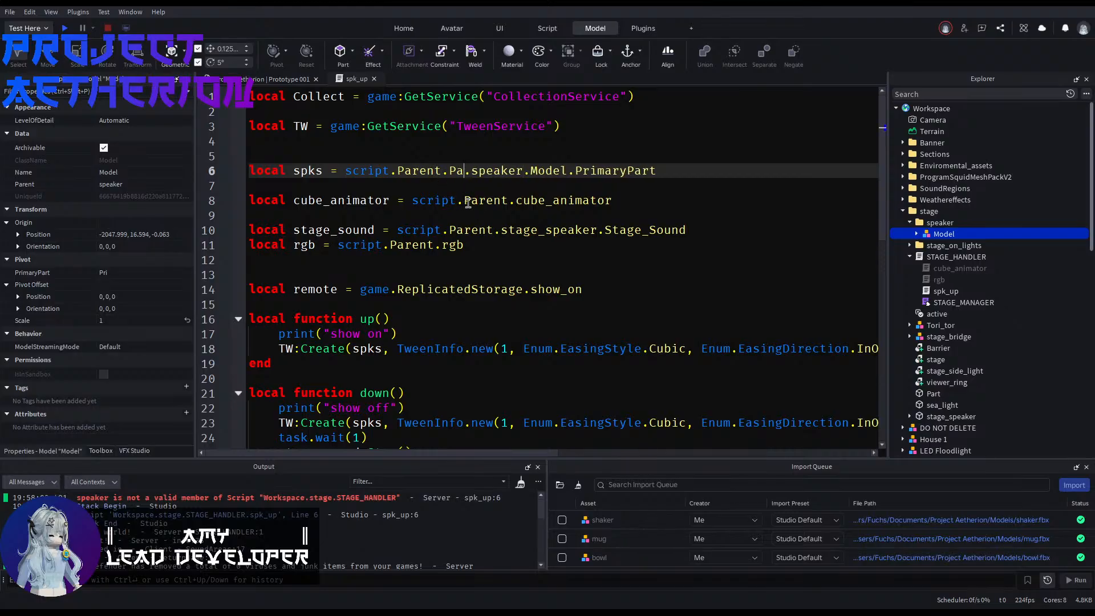
text(rent)
click(487, 186)
click(488, 219)
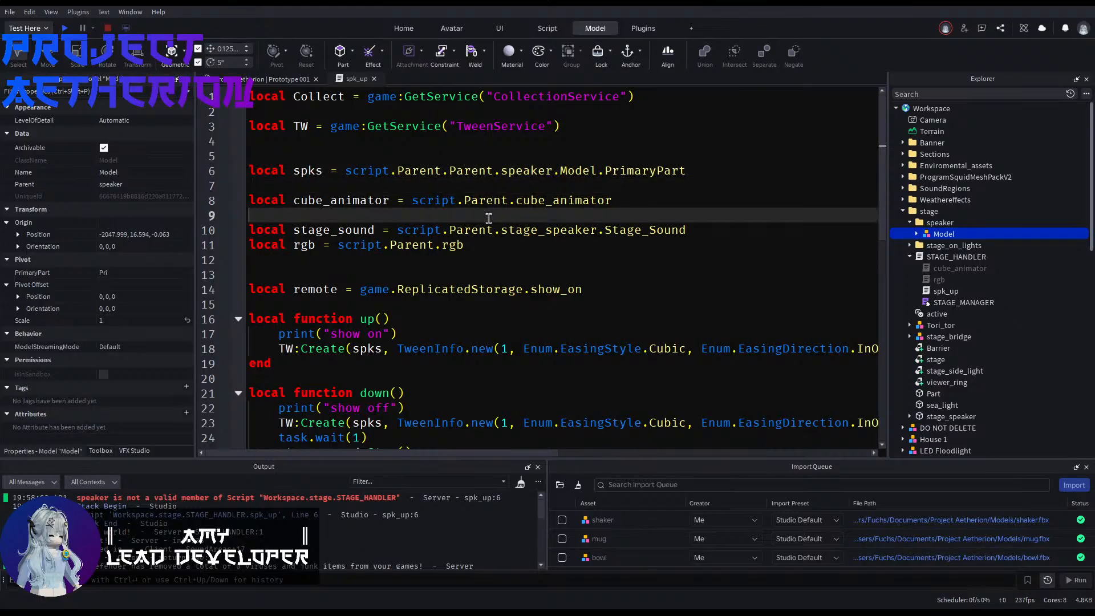
Step: Review the up, down and OnServerInvoke functions in spk_up, and open the STAGE_HANDLER and STAGE_MANAGER scripts
scroll(488, 218, down, 1)
click(476, 227)
click(466, 254)
scroll(465, 263, down, 4)
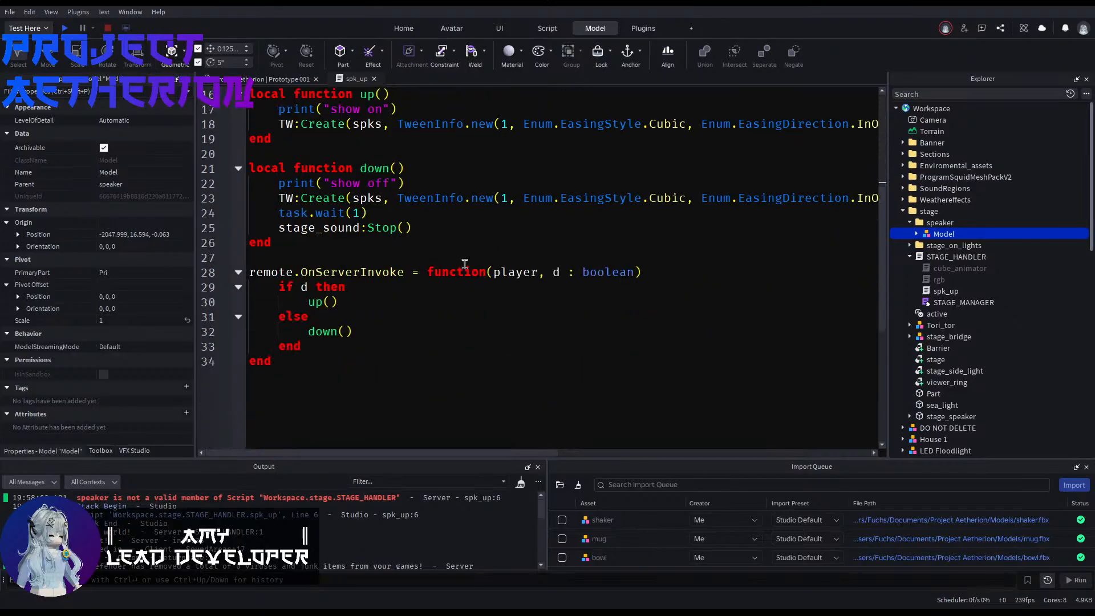
double_click(929, 259)
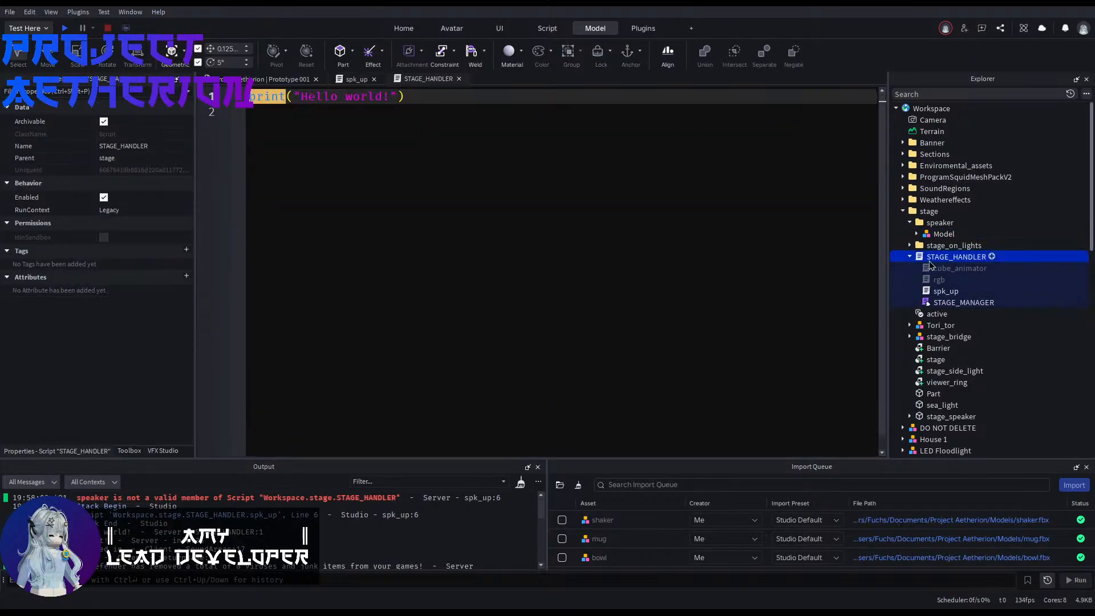
click(295, 80)
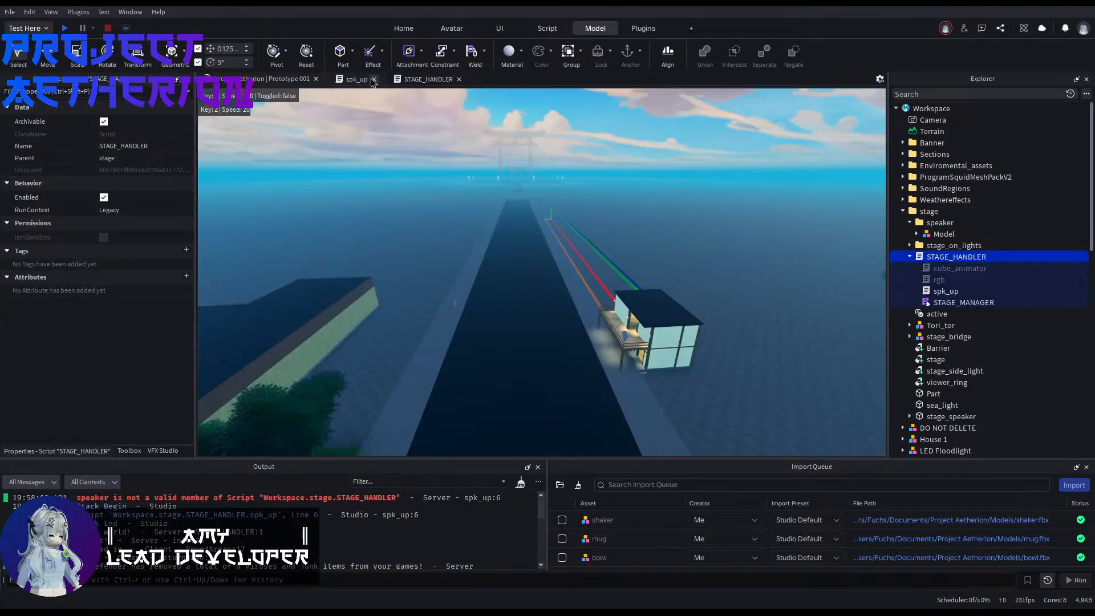
double_click(964, 302)
double_click(945, 290)
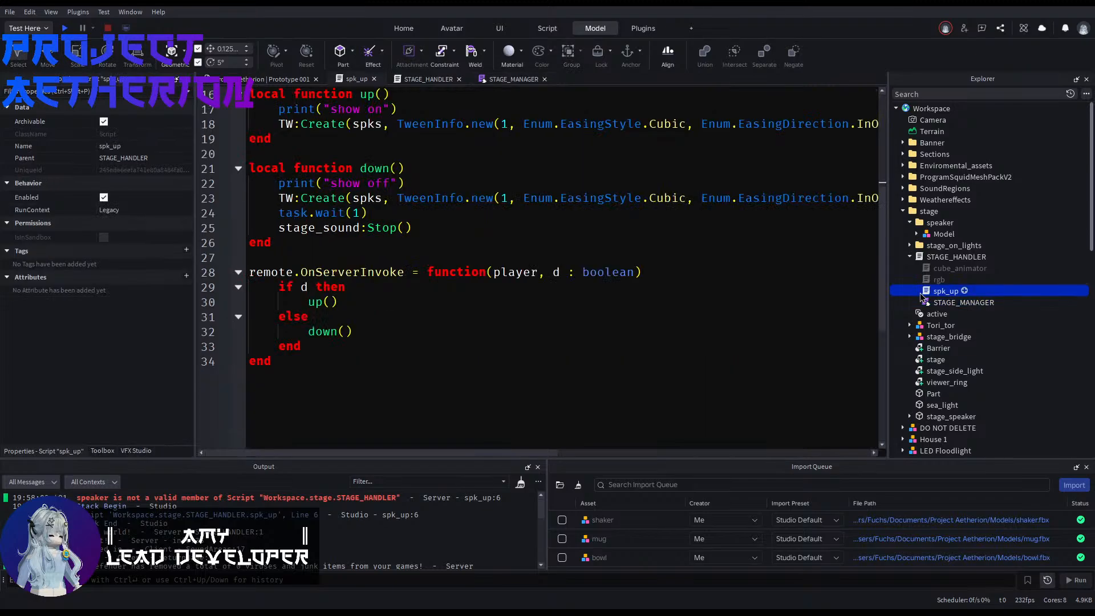
Step: Recheck the two Parent references and speaker on line 6 against spk_up's place in the stage hierarchy
scroll(638, 227, up, 5)
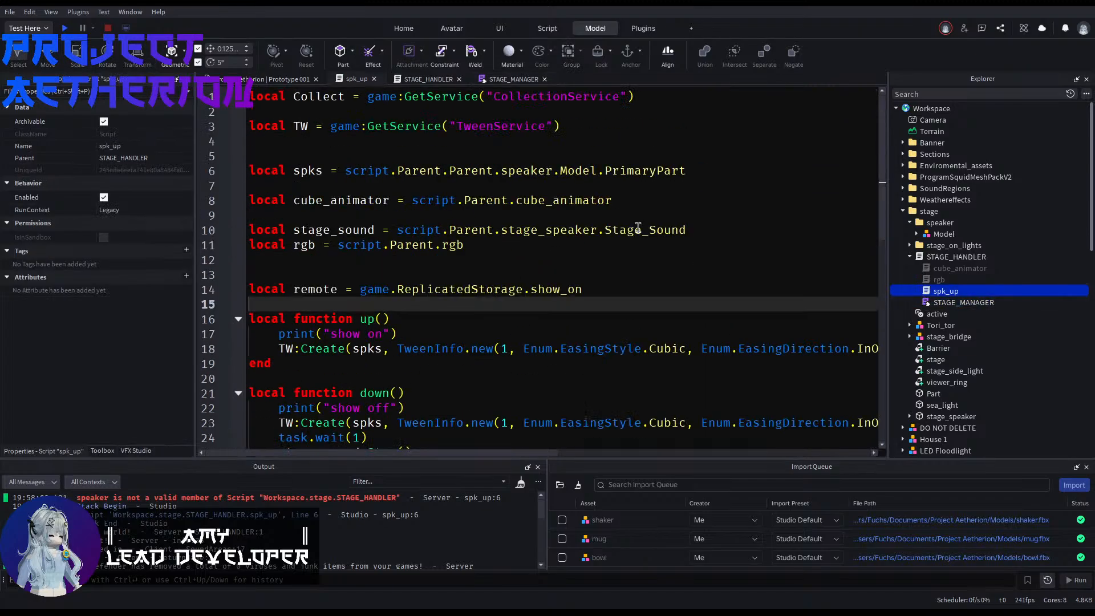
click(501, 166)
double_click(501, 167)
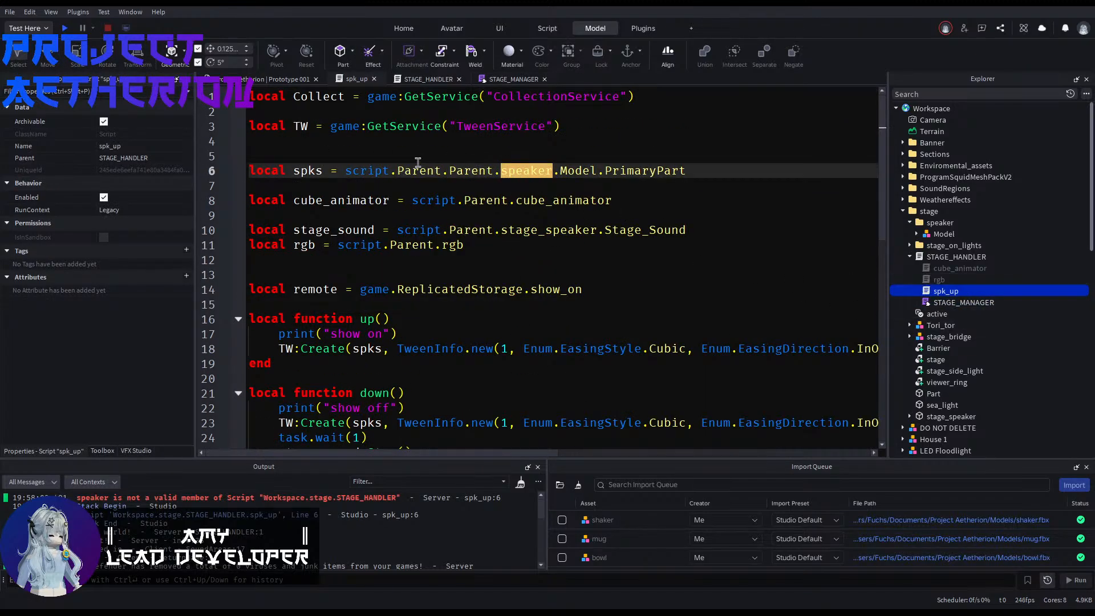
double_click(469, 171)
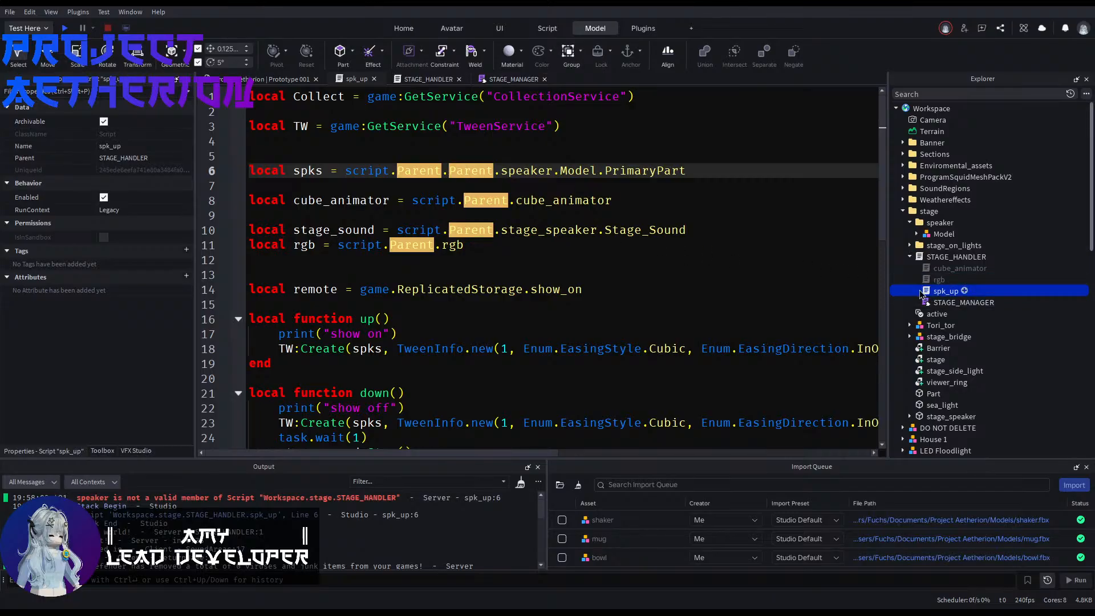
click(483, 183)
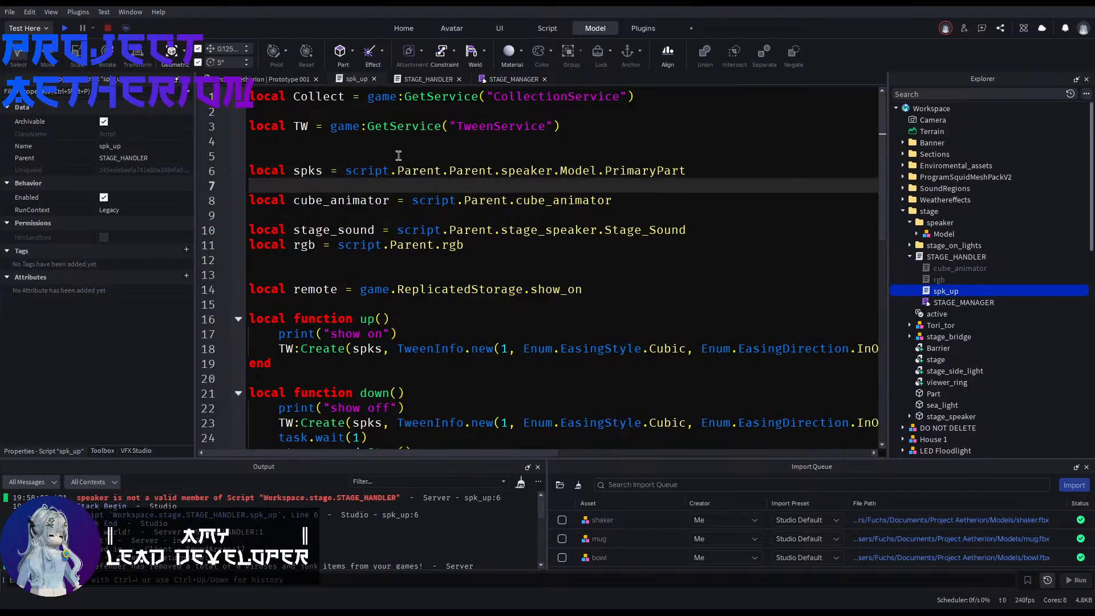
Step: Fly the viewport camera over to the stage area and start a Test Here playtest from that spot
click(226, 83)
click(404, 235)
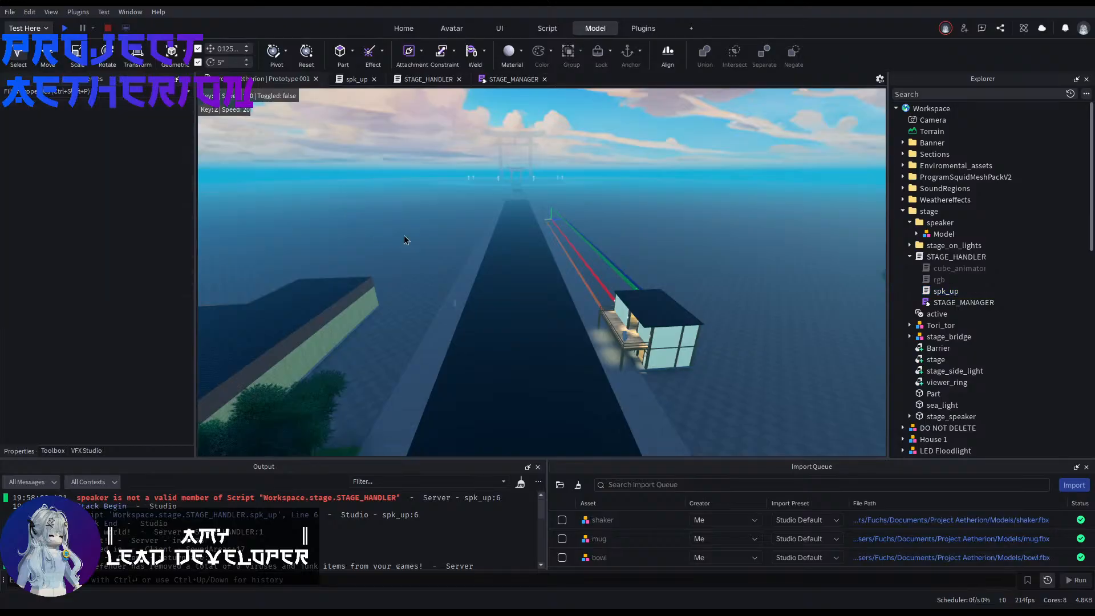
key(w)
mouse_move(403, 235)
right_down()
mouse_move(404, 171)
mouse_move(410, 274)
mouse_move(412, 219)
right_up()
key(e)
key(w)
key(x)
key(x)
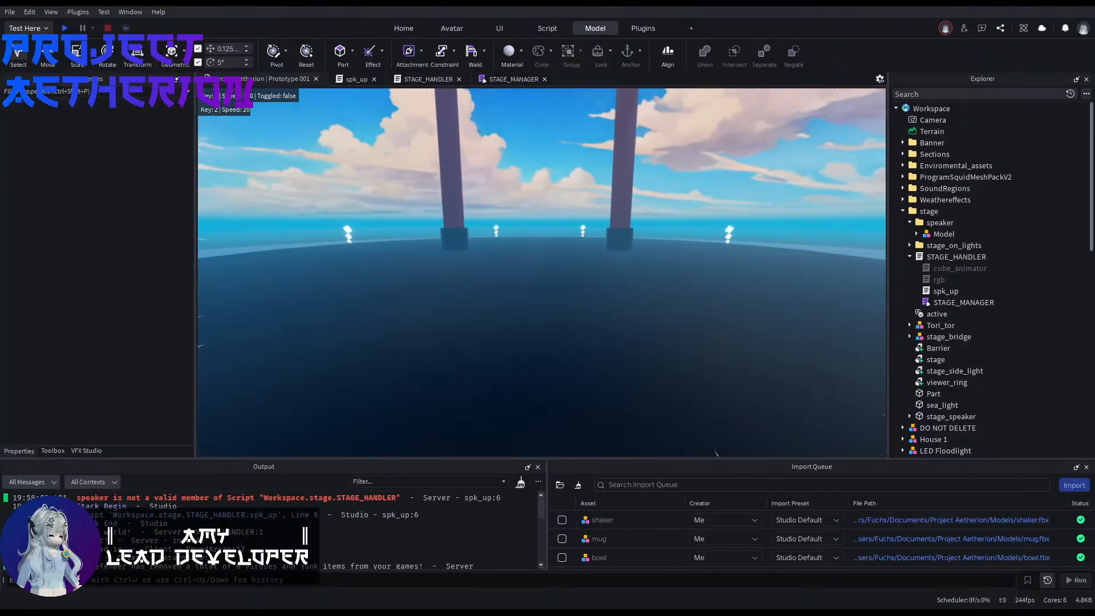
right_drag(412, 219, 448, 271)
click(64, 28)
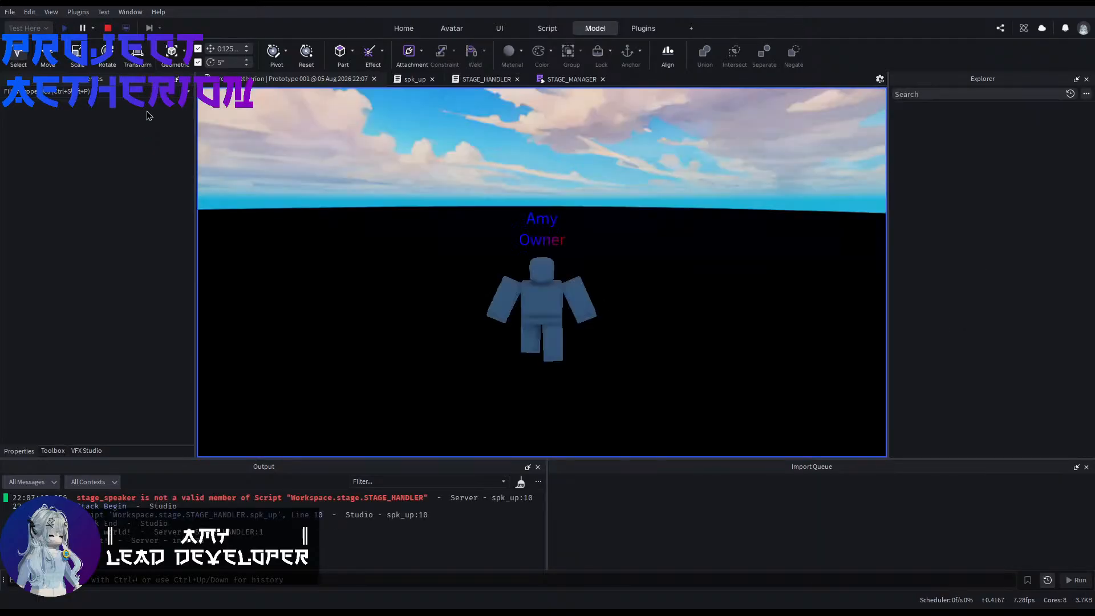
right_drag(508, 250, 515, 251)
scroll(515, 252, down, 5)
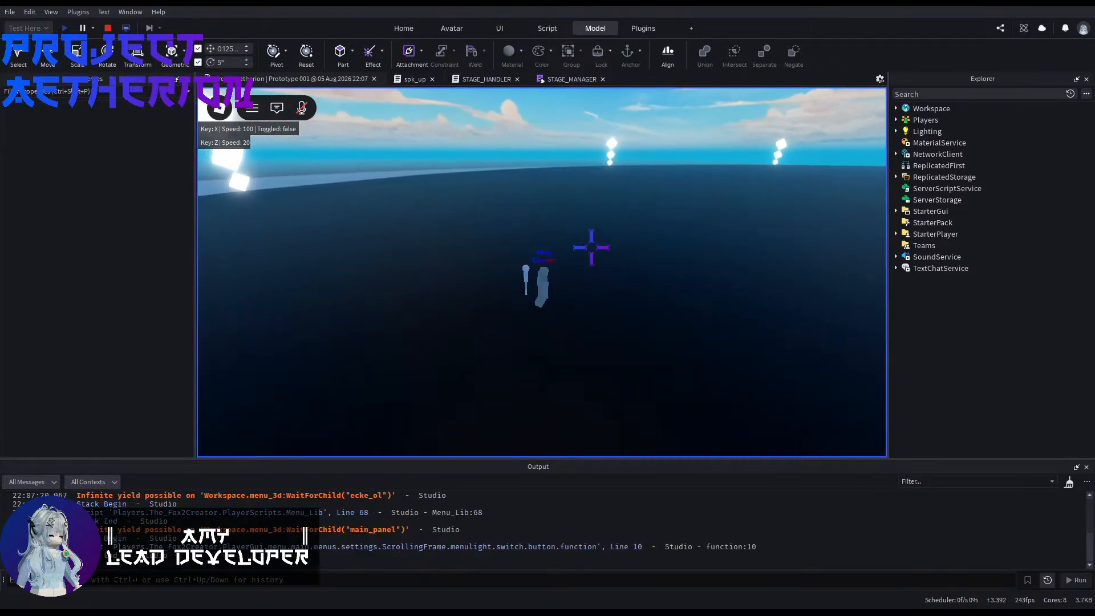
Step: Enable the Tester ScreenGui inside the running player's PlayerGui
click(896, 120)
click(902, 131)
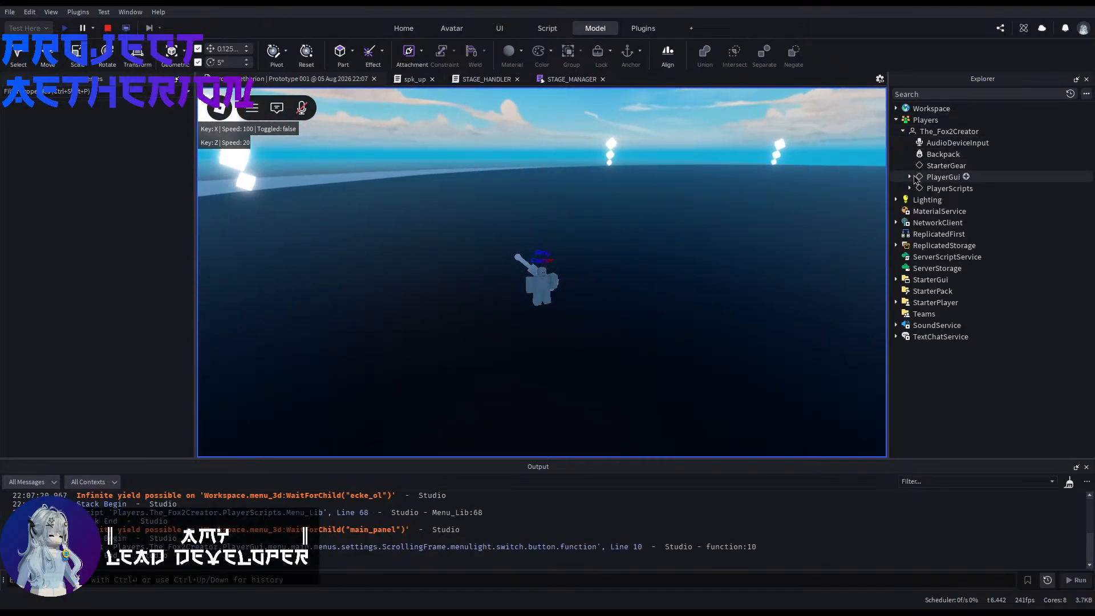
click(910, 177)
click(944, 222)
click(104, 247)
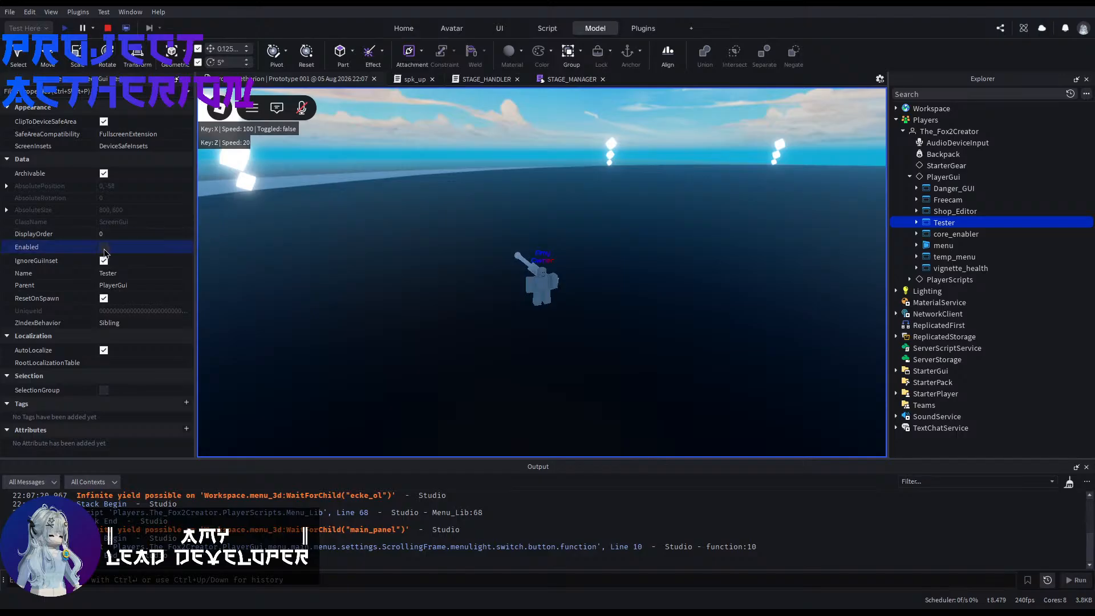
click(103, 247)
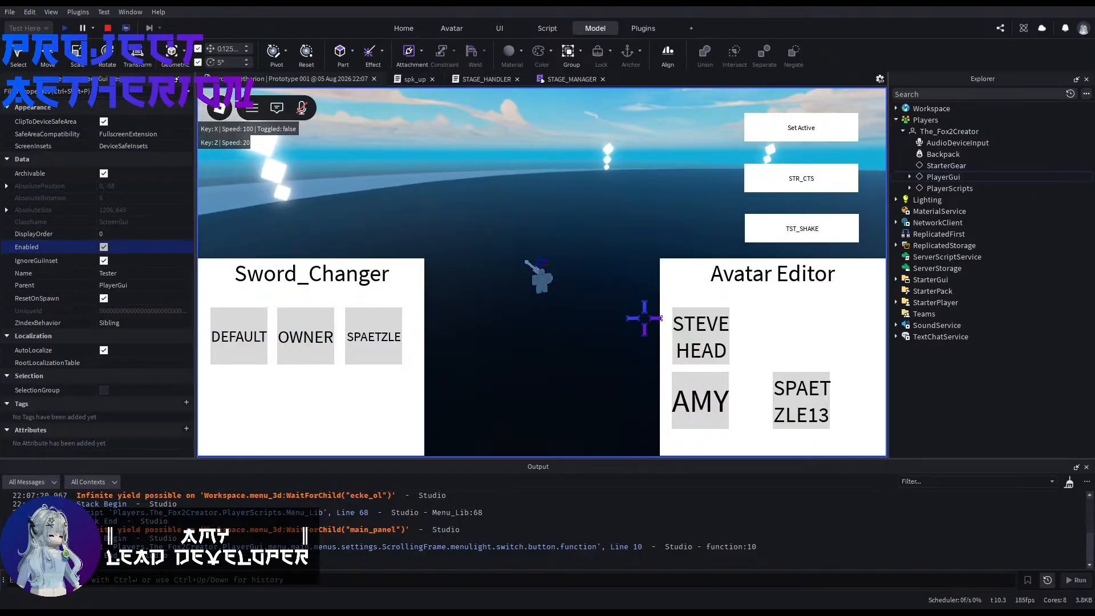
Step: Turn the playtest character and camera toward the large gate pillars at the stage
right_drag(653, 163, 559, 194)
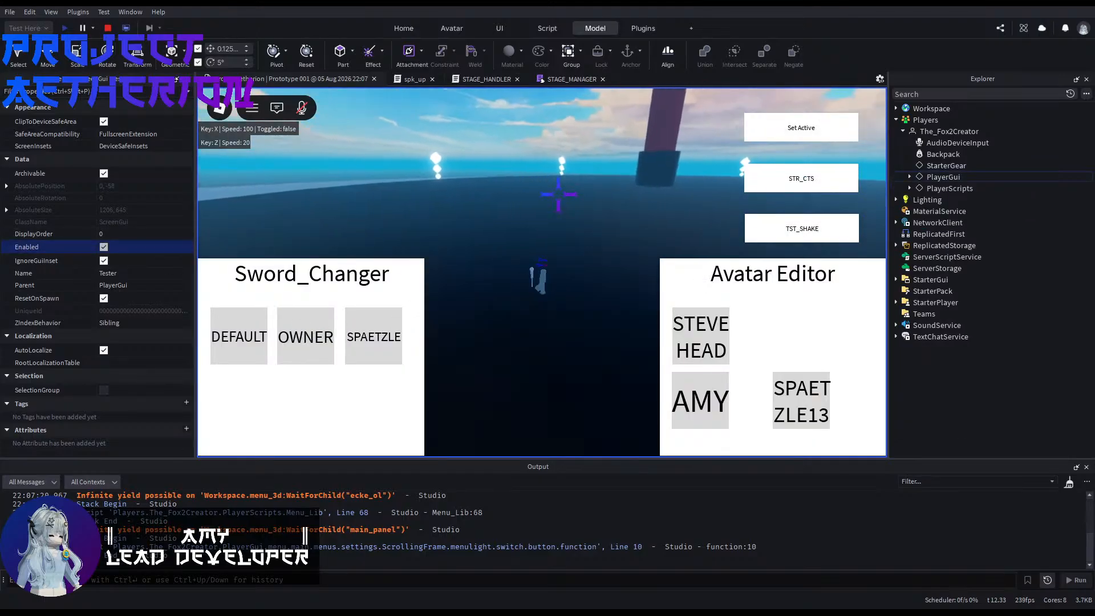
right_drag(514, 289, 589, 290)
right_drag(538, 188, 538, 188)
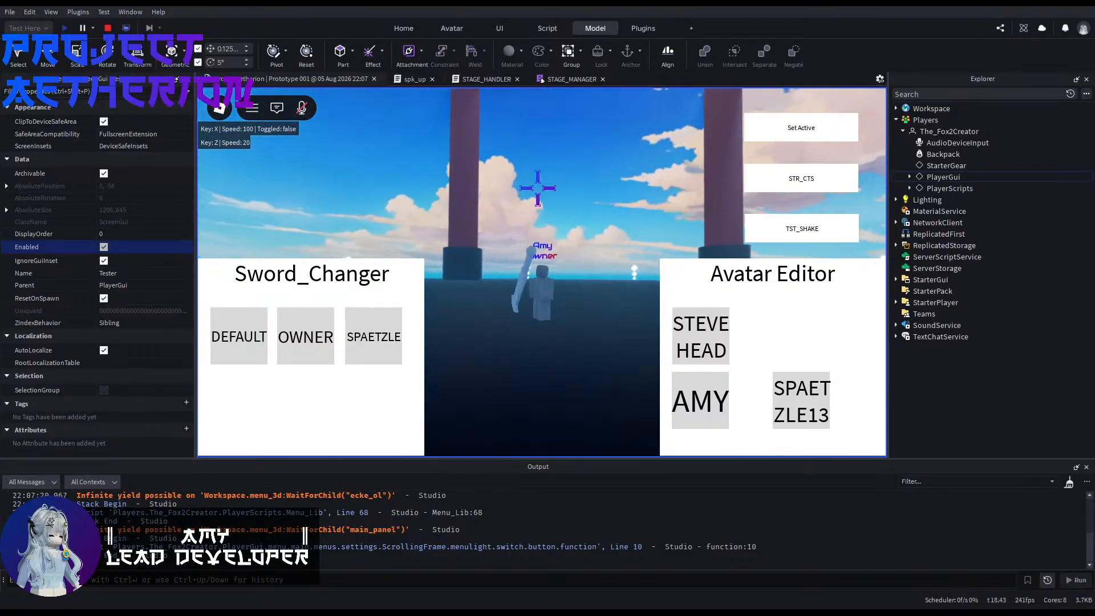
Step: Examine how the show_on remote calls up() and down() in spk_up, and check the STAGE_HANDLER script
click(473, 79)
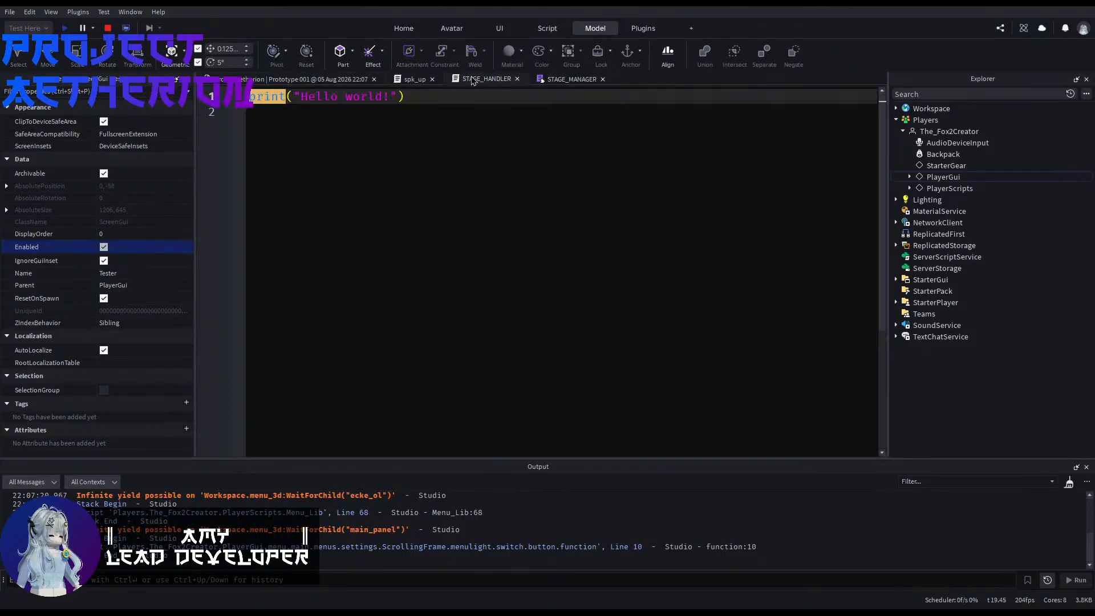
click(414, 83)
scroll(516, 291, down, 3)
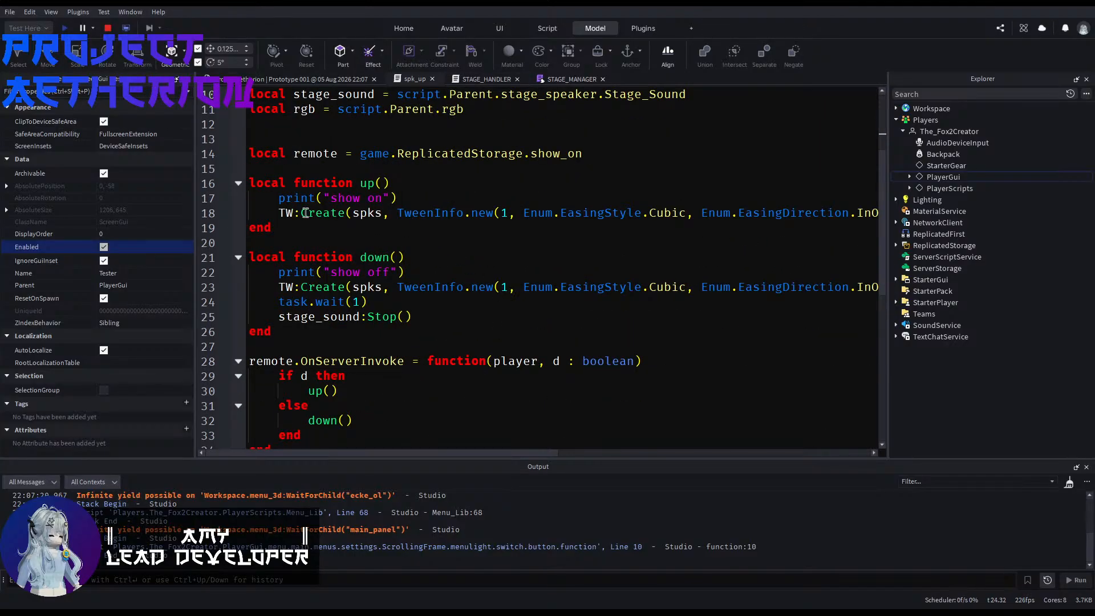
scroll(372, 285, down, 3)
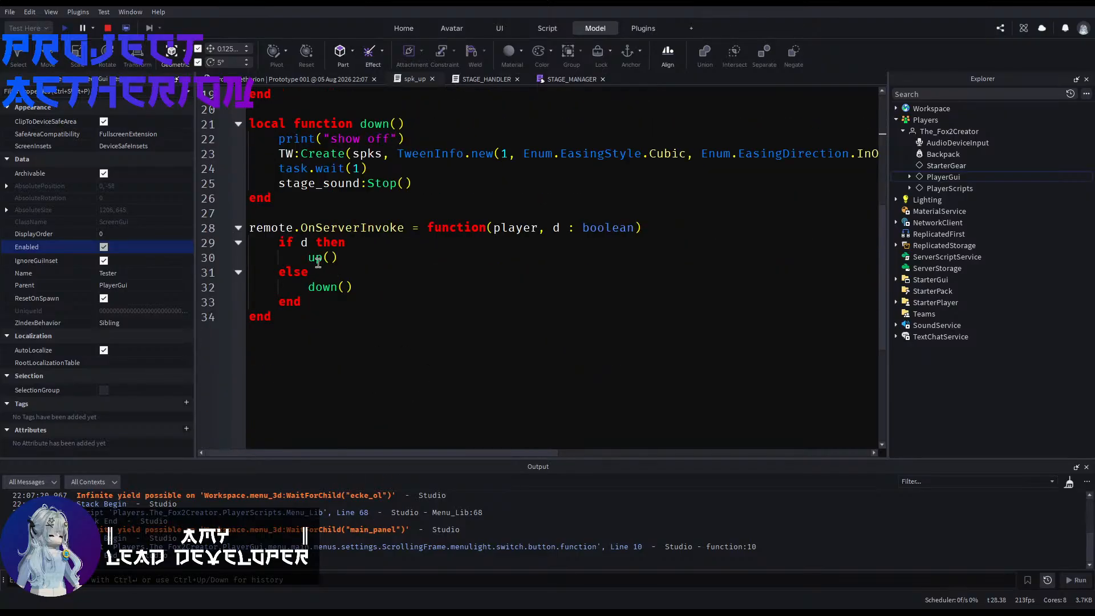
click(558, 229)
click(474, 80)
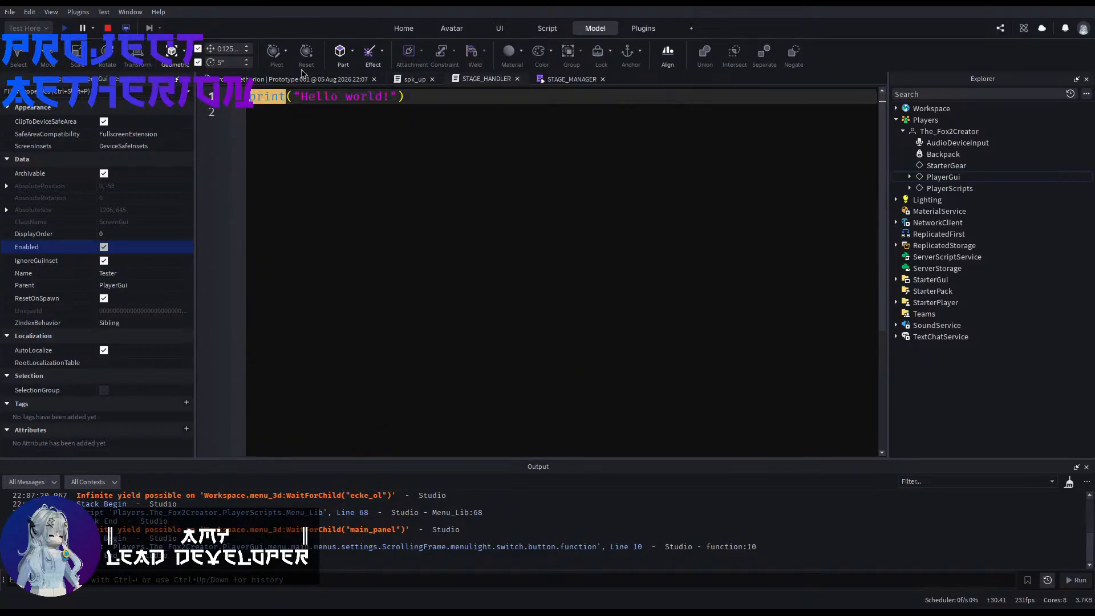
Step: Stop the playtest and expand StarterGui to show the Tester GUI's contents
click(256, 82)
click(103, 33)
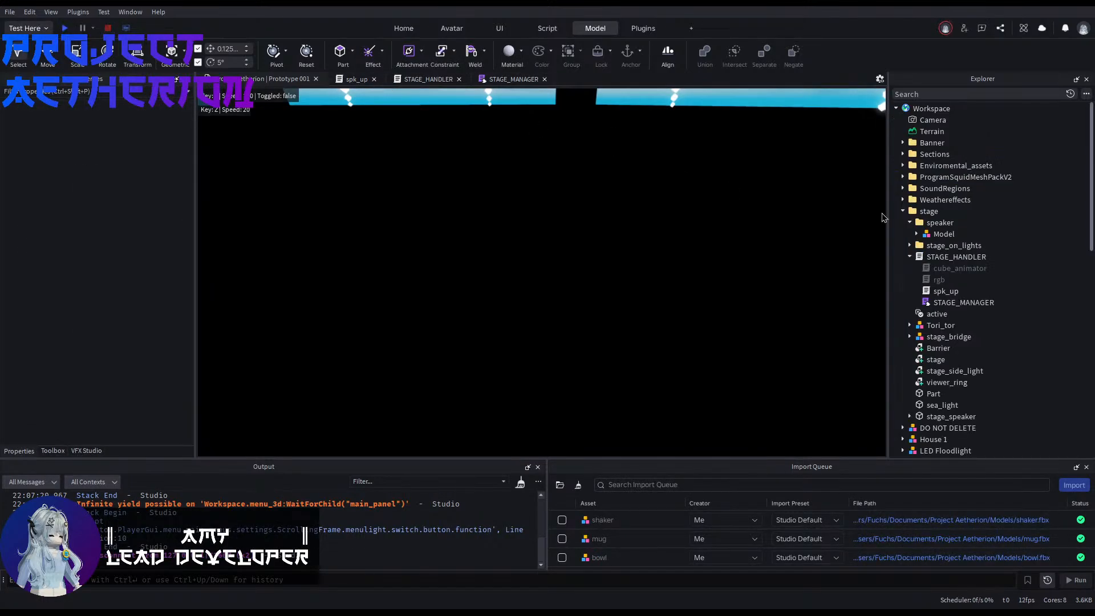
scroll(960, 306, down, 15)
click(895, 372)
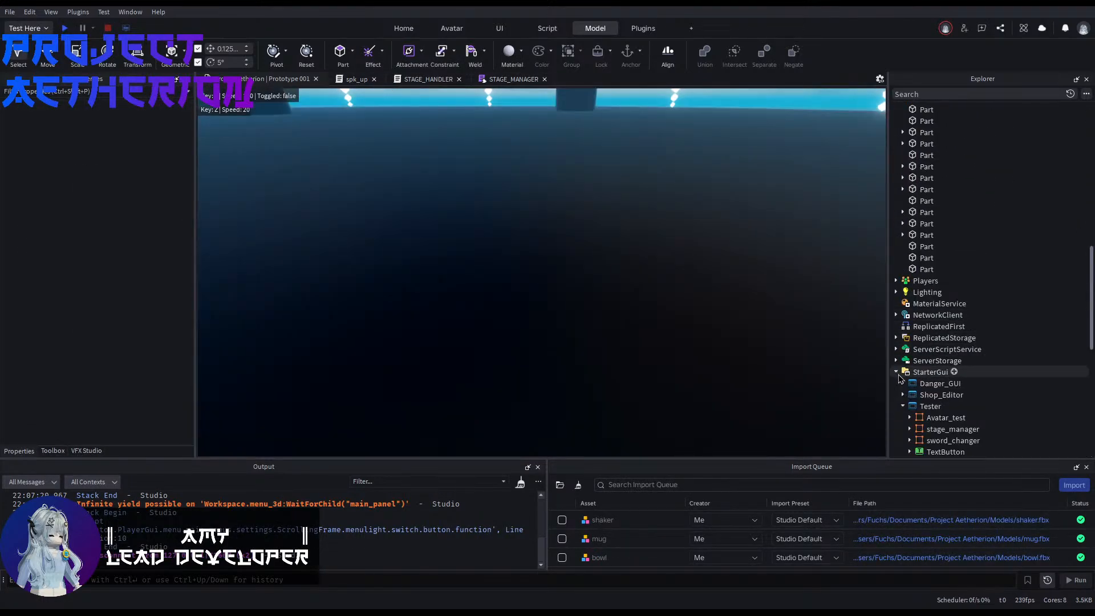
Step: Open the LocalScript inside the Tester GUI's TextButton in StarterGui
scroll(902, 382, down, 3)
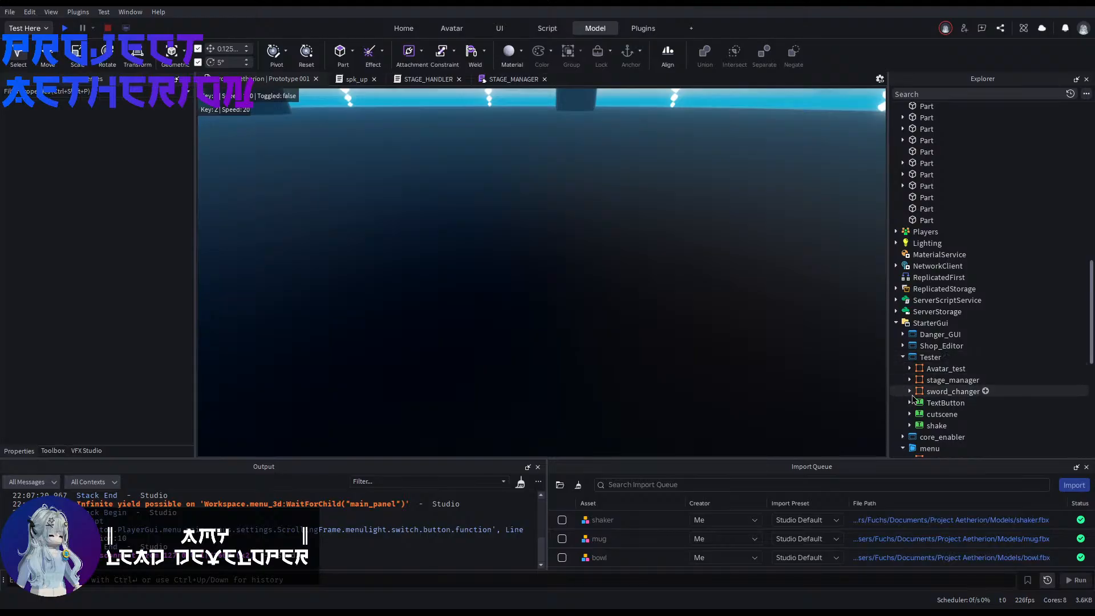
click(910, 402)
double_click(952, 414)
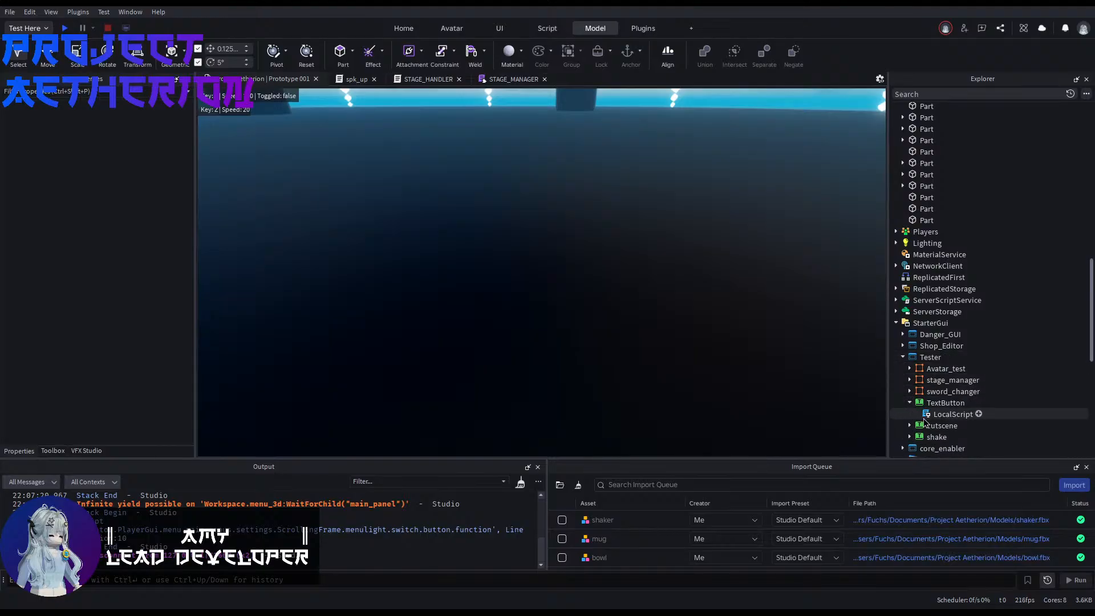
Step: Examine the workspace.stage.active reference and the empty InvokeServer call in the TextButton's LocalScript
click(401, 201)
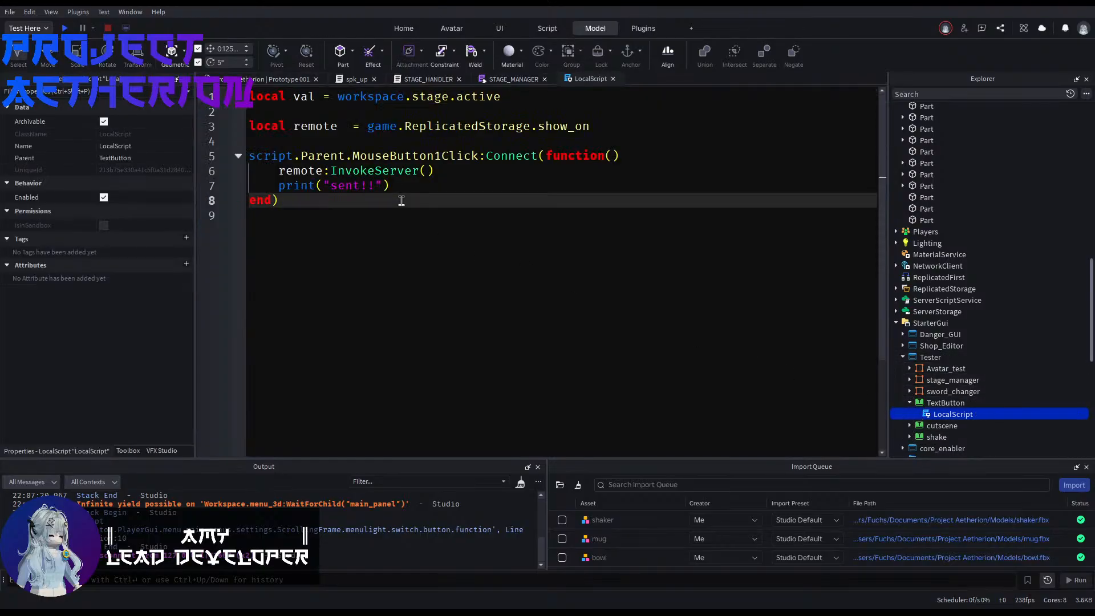
click(425, 169)
click(418, 222)
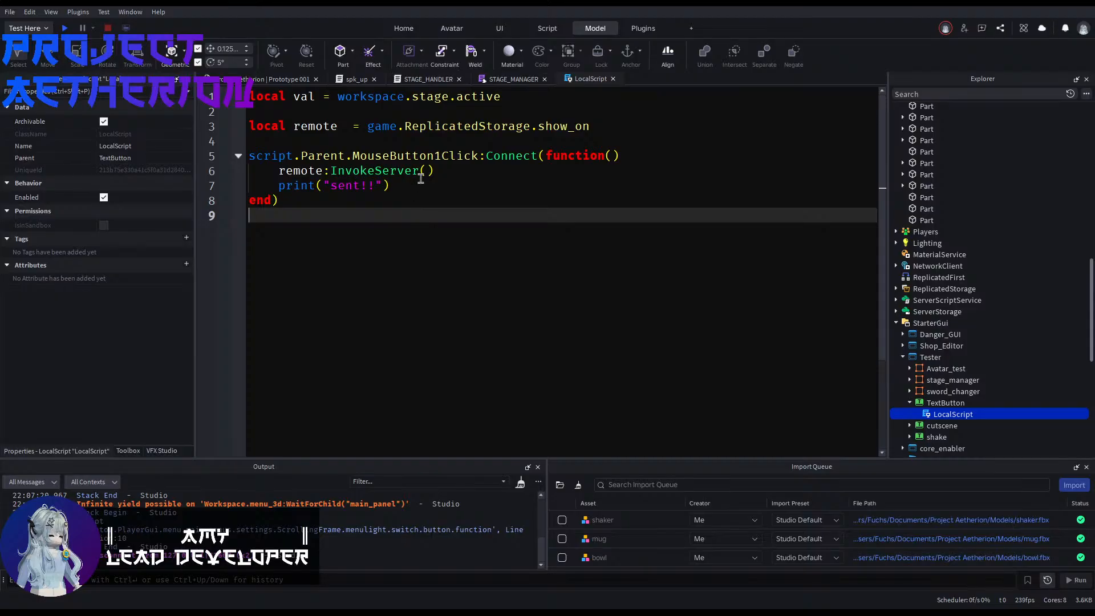
click(425, 171)
drag(368, 103, 386, 103)
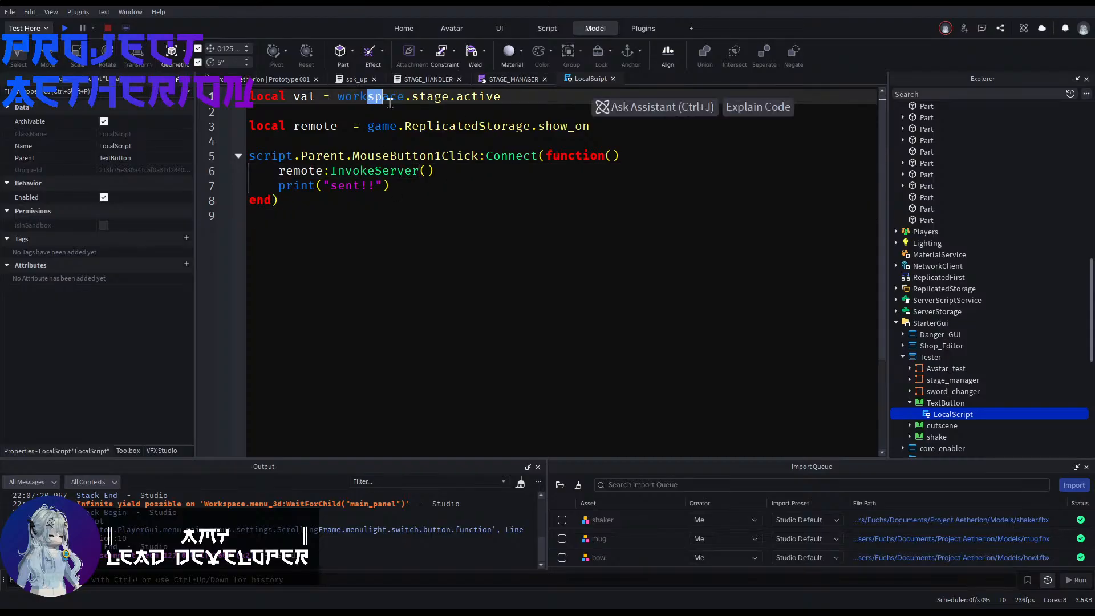
click(430, 100)
click(471, 100)
click(428, 173)
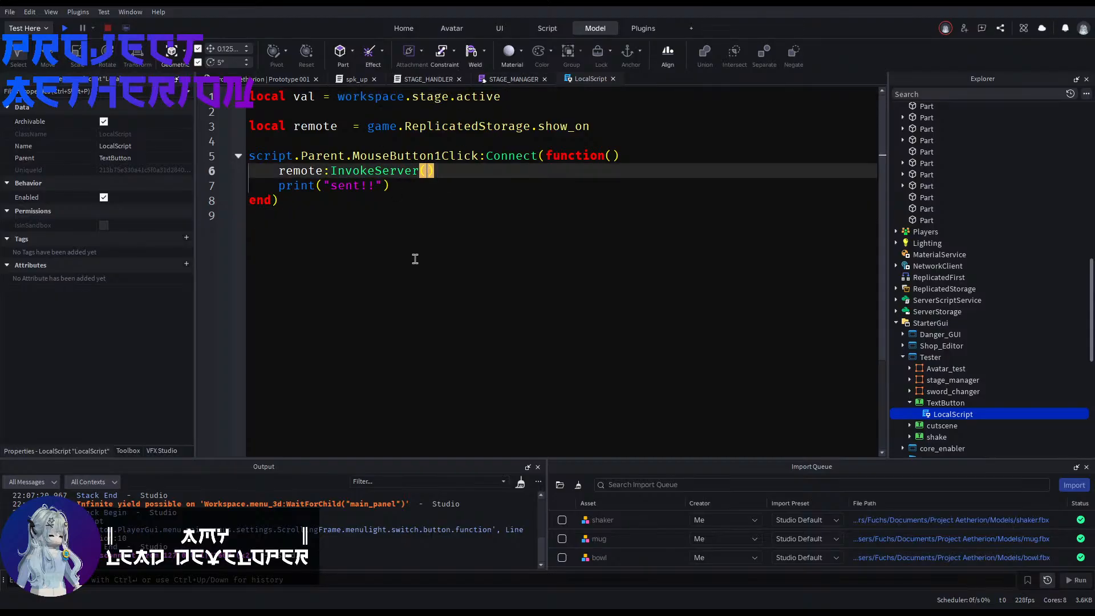
click(407, 222)
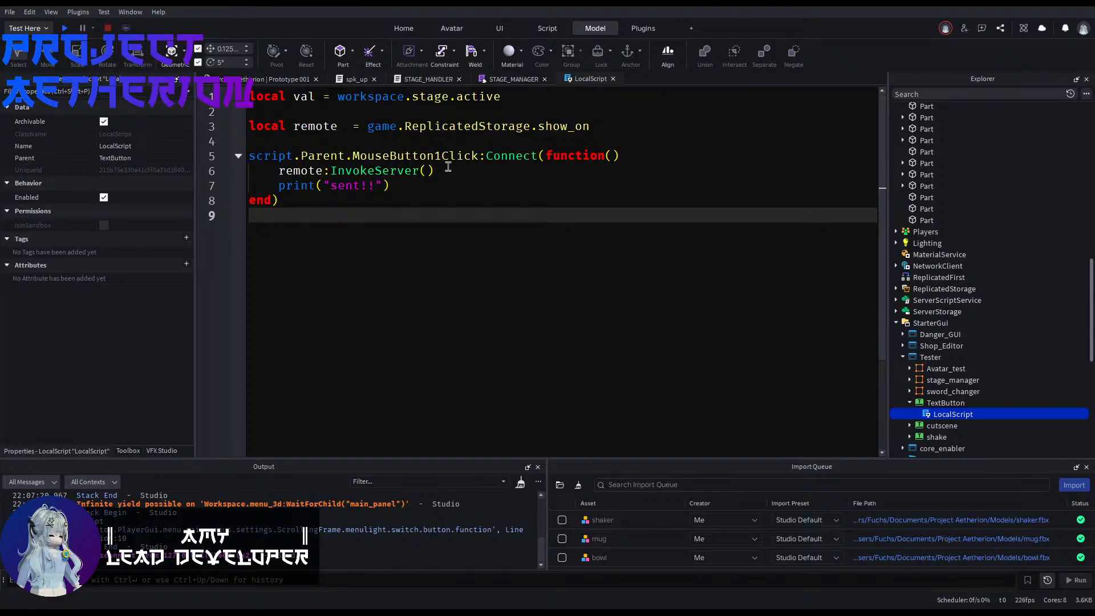
Step: Look through STAGE_MANAGER and check which argument the OnServerInvoke function in spk_up expects
click(497, 81)
click(434, 80)
click(478, 80)
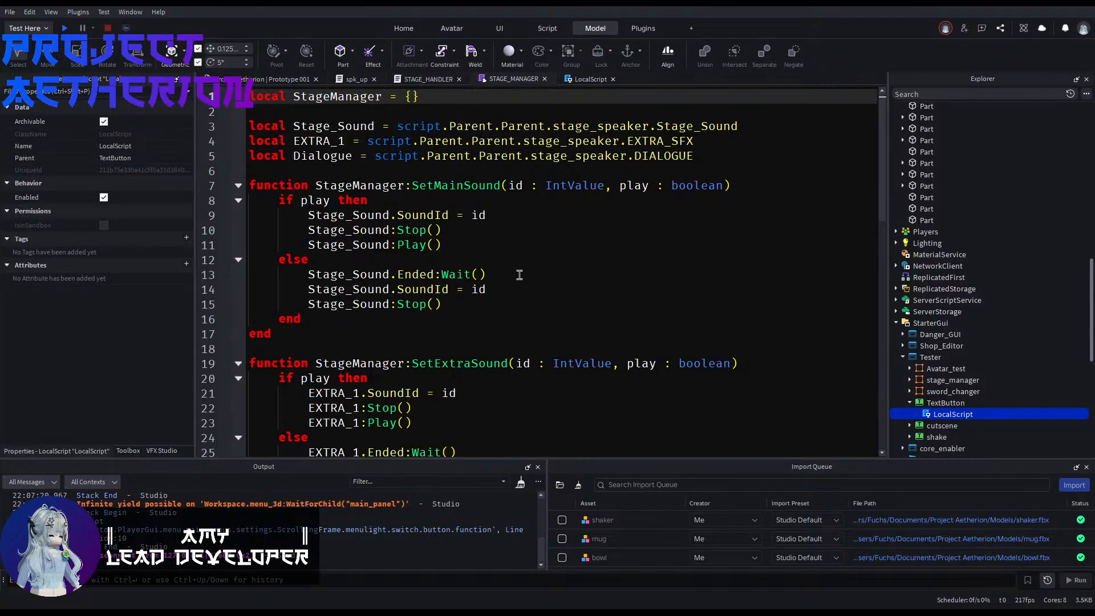
click(350, 80)
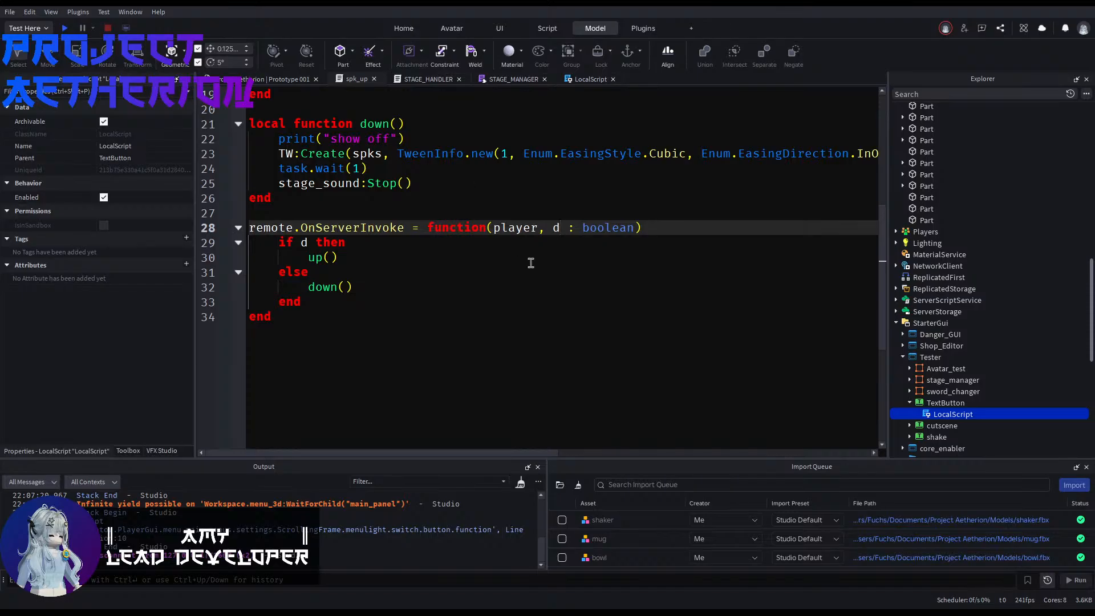
scroll(531, 262, up, 6)
Step: Pass true to the remote:InvokeServer call in the TextButton's LocalScript
click(587, 79)
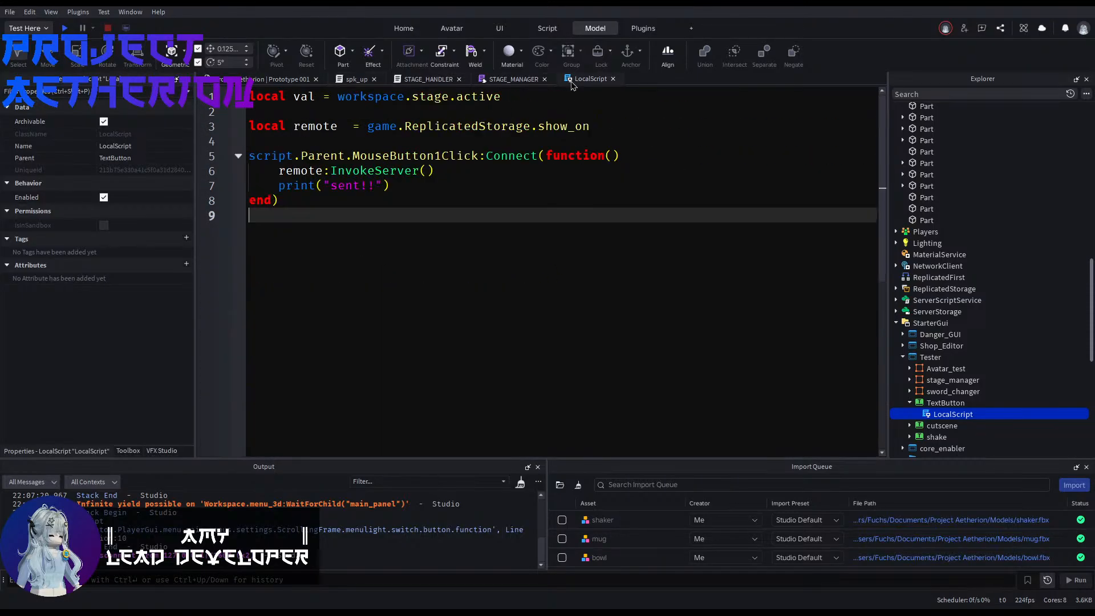
click(429, 171)
text(tr)
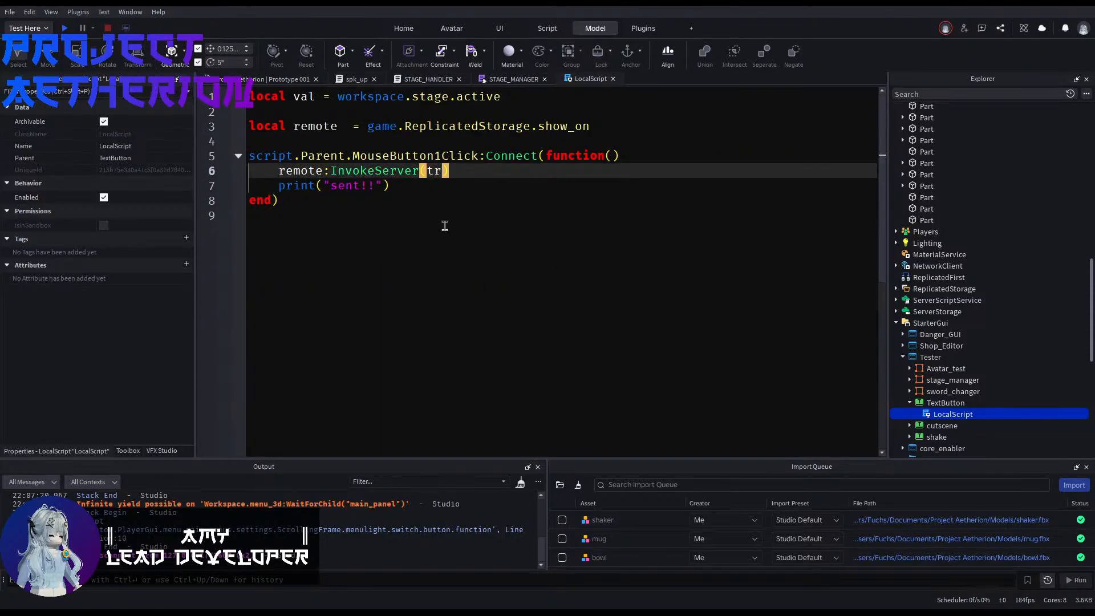
text(ue)
click(423, 212)
Step: Start a playtest from the place view and turn and zoom out the camera around the character
click(218, 76)
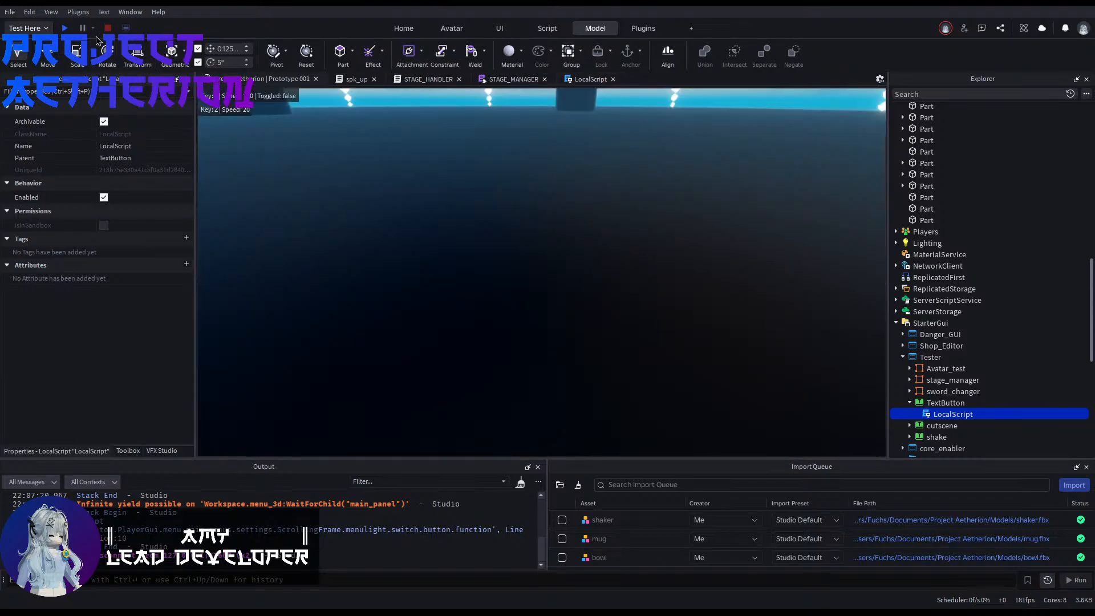
click(65, 28)
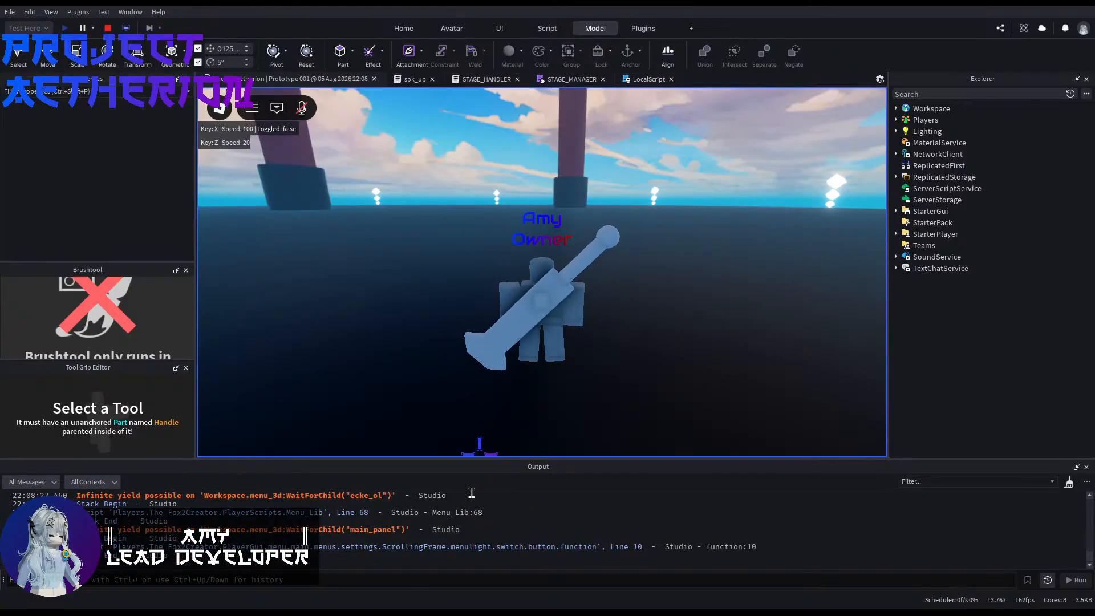
right_drag(531, 318, 532, 318)
scroll(533, 319, down, 3)
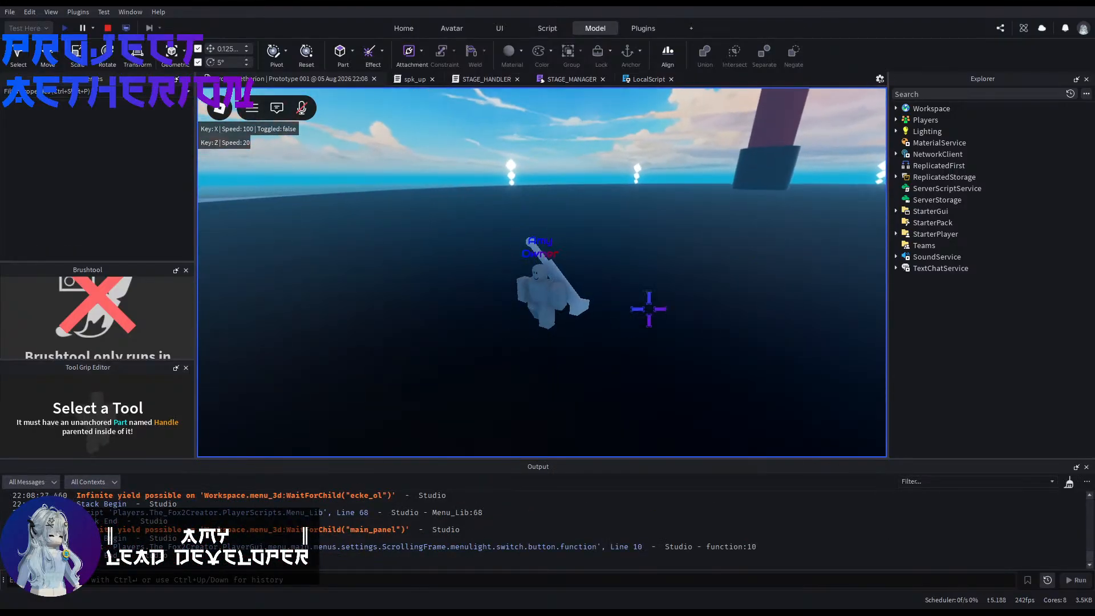
Step: Enable the Tester ScreenGui inside the running player's PlayerGui and close the Brushtool and Tool Grip Editor panels
click(895, 120)
click(903, 131)
click(909, 177)
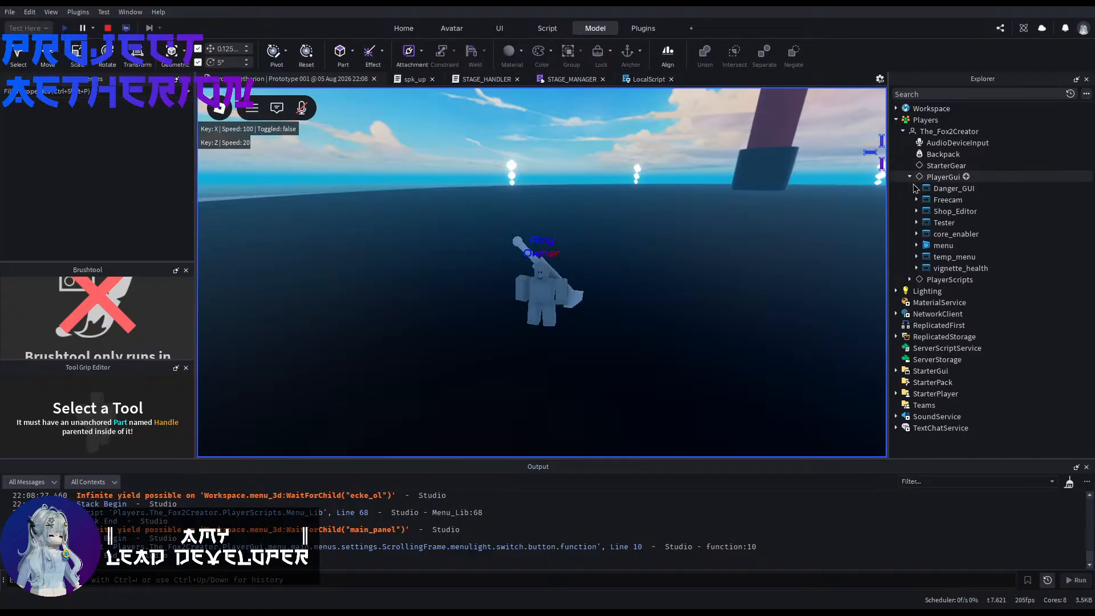
click(919, 224)
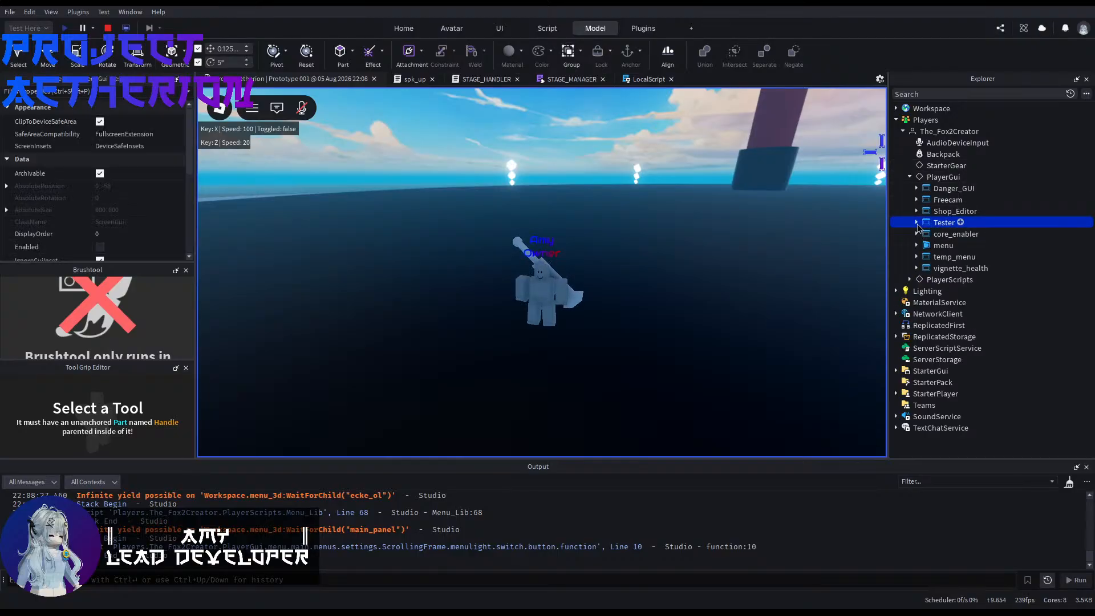
click(100, 246)
click(186, 269)
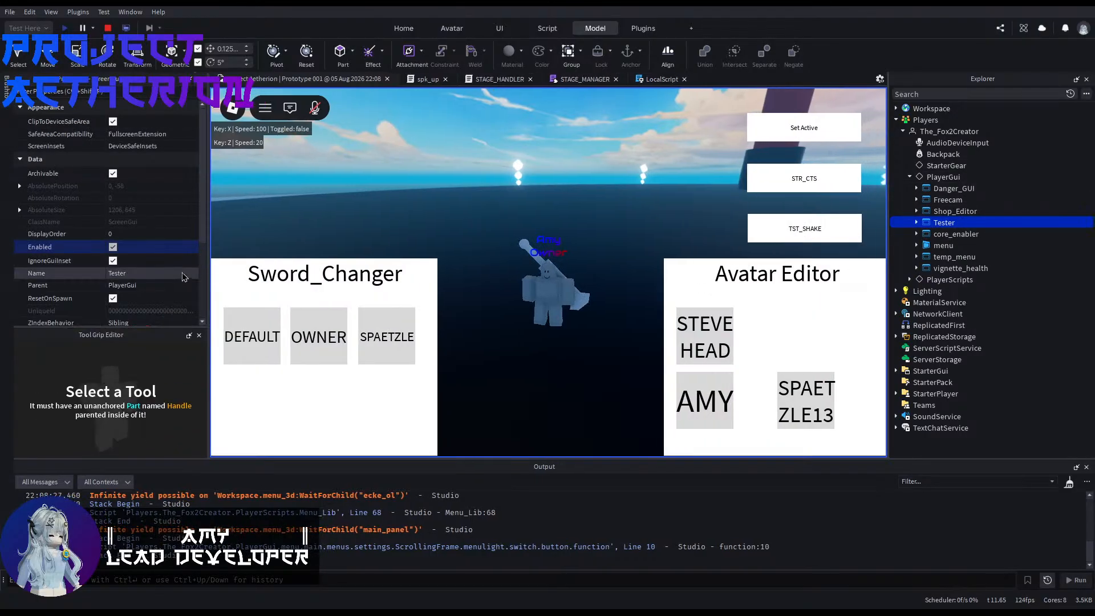
click(199, 335)
Step: Open spk_up from the stage_speaker error in the output and inspect the stage_sound path on line 10
scroll(465, 534, up, 5)
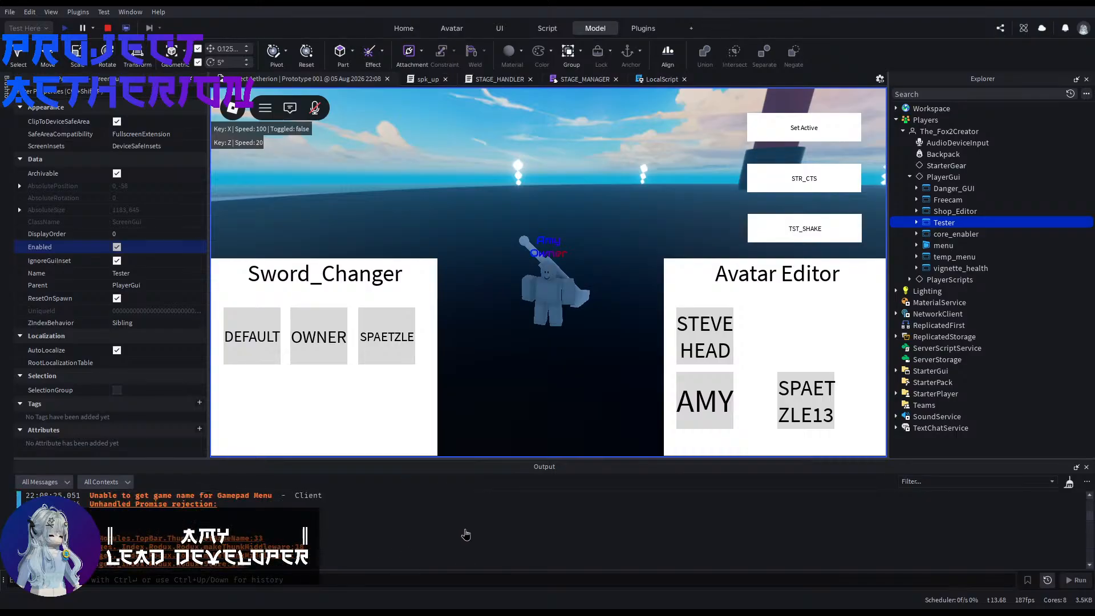
scroll(465, 534, down, 5)
click(432, 494)
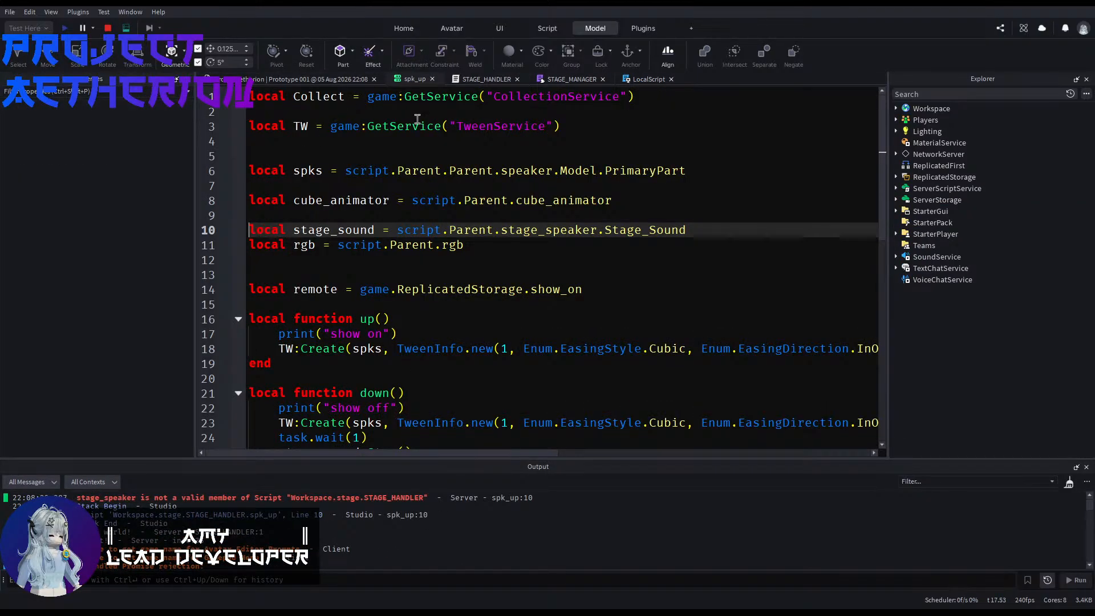
double_click(425, 230)
double_click(458, 228)
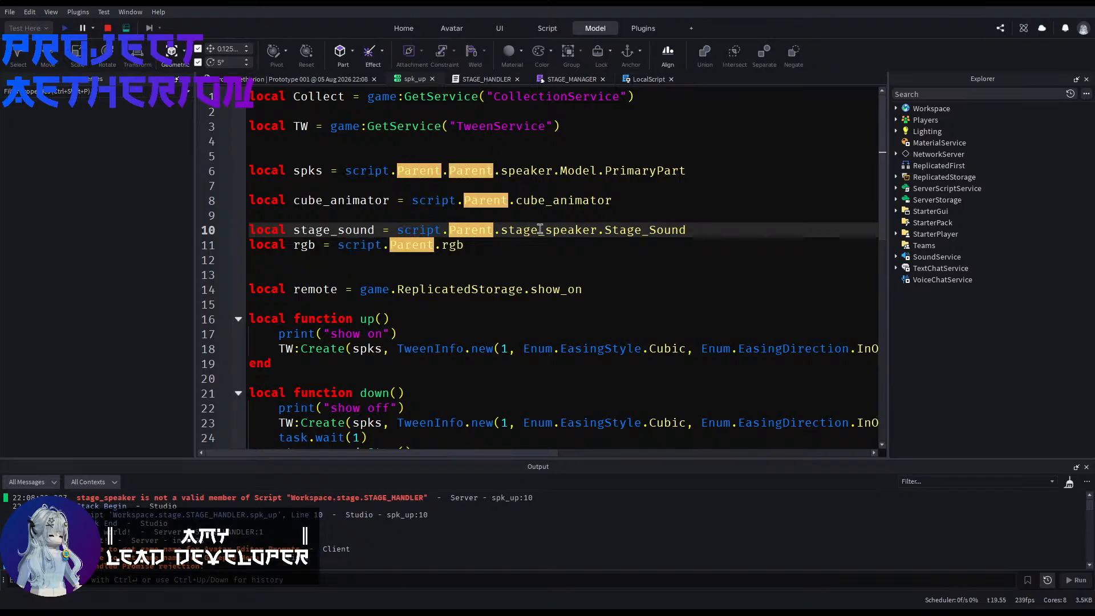
double_click(540, 230)
double_click(660, 230)
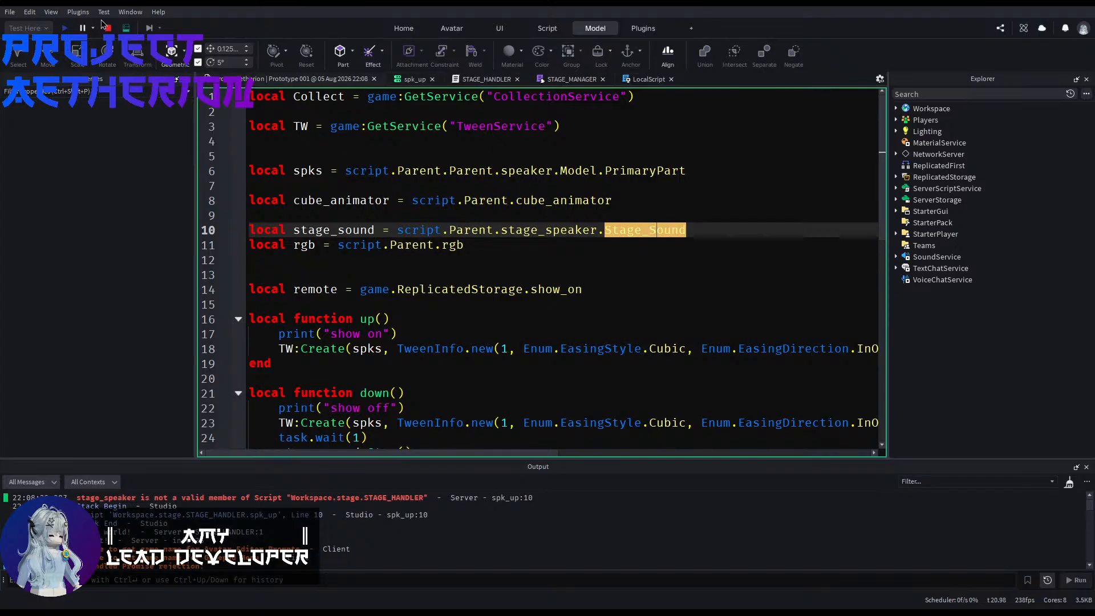
Step: Stop the playtest and change the stage_sound path in spk_up to script.Parent.Parent.stage_speaker.Stage_Sound
click(106, 29)
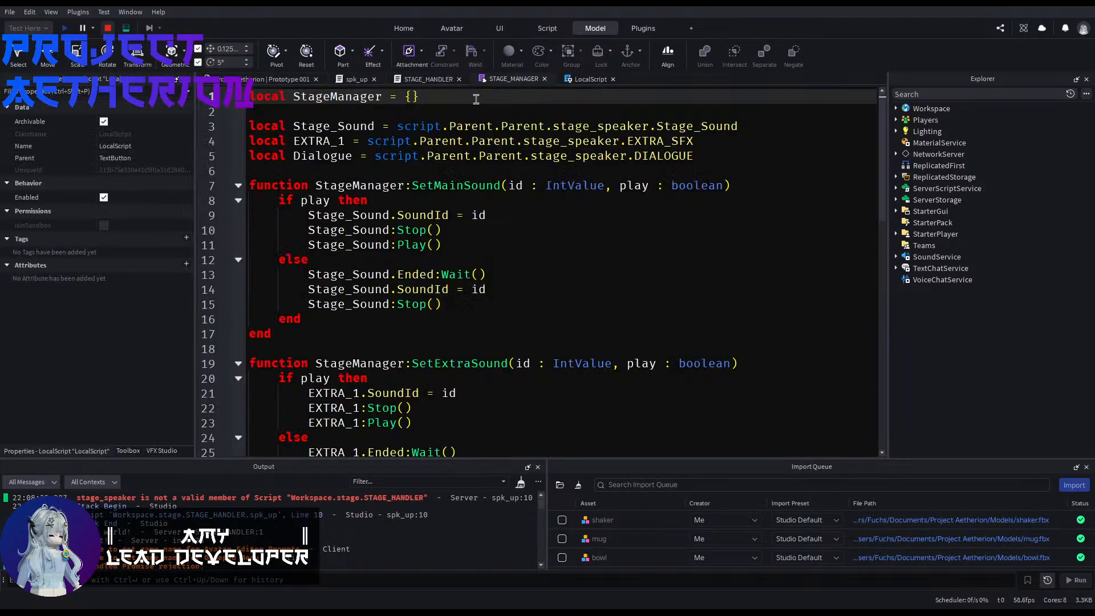
click(564, 81)
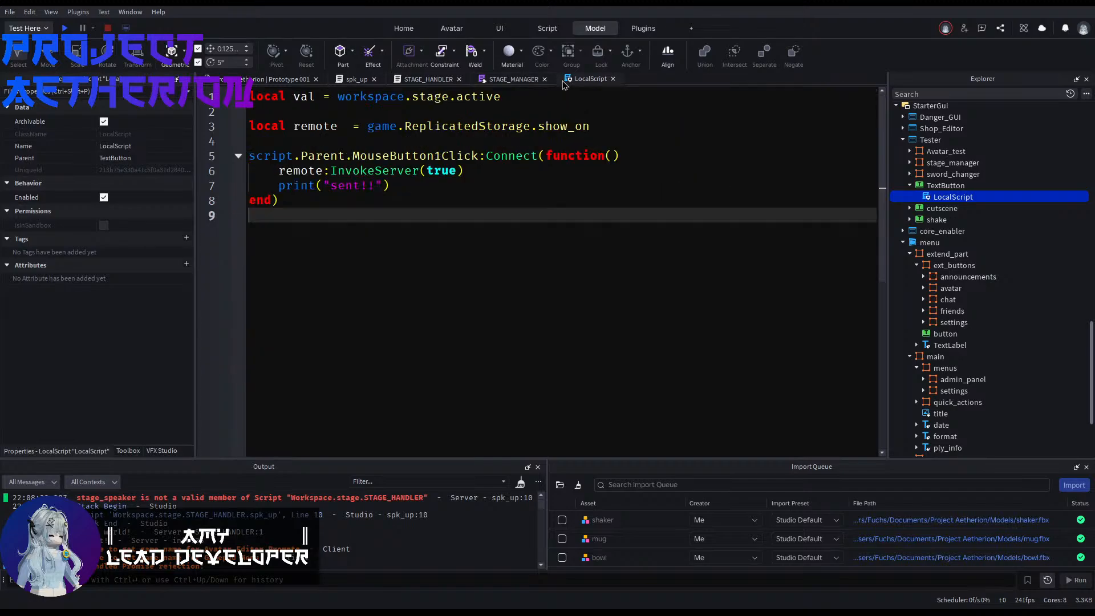
click(364, 84)
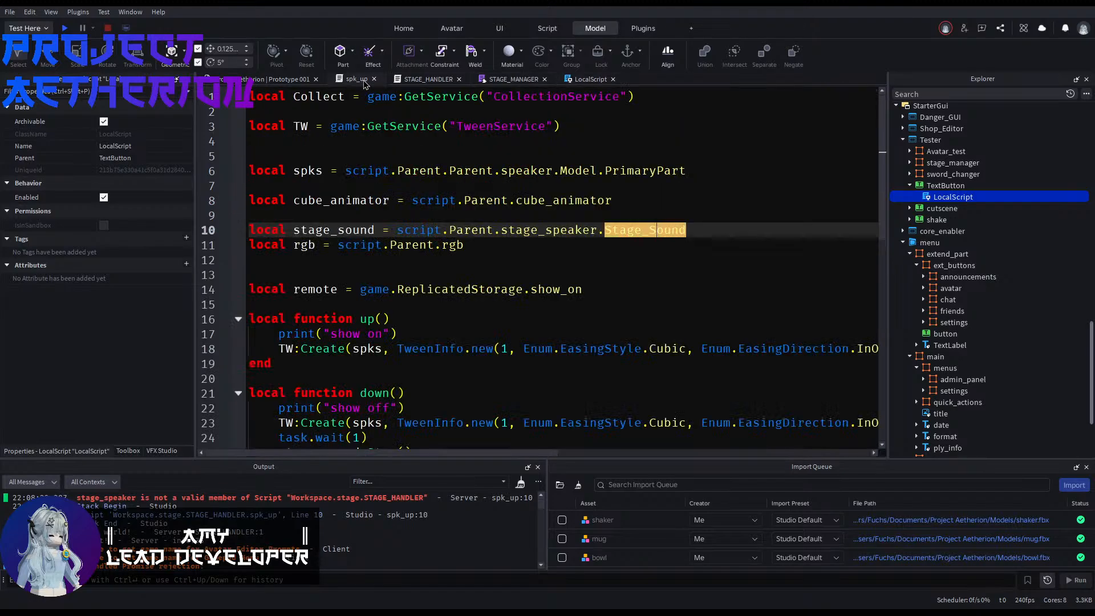
click(492, 230)
text(.Parent.)
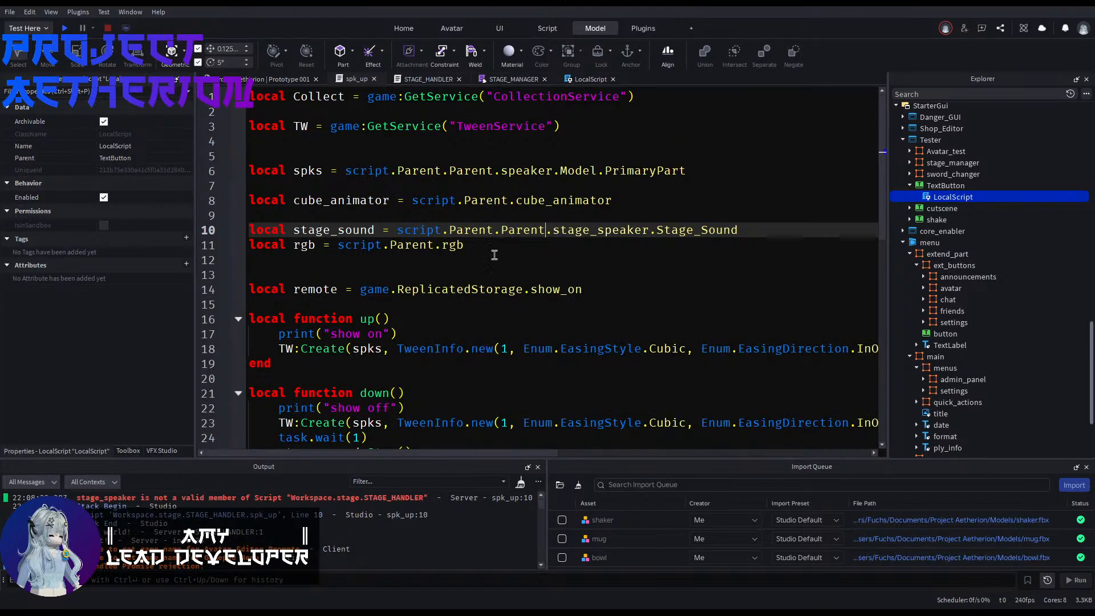
click(488, 256)
Step: Start a new playtest with the corrected script and enable the Tester ScreenGui in the player's PlayerGui
click(62, 28)
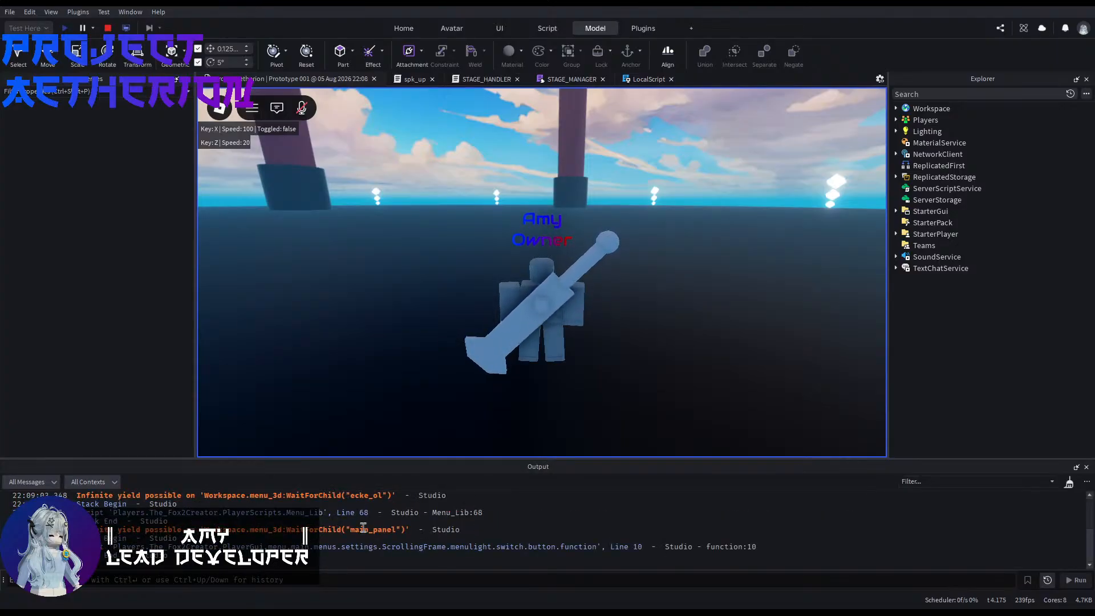
right_drag(571, 324, 574, 320)
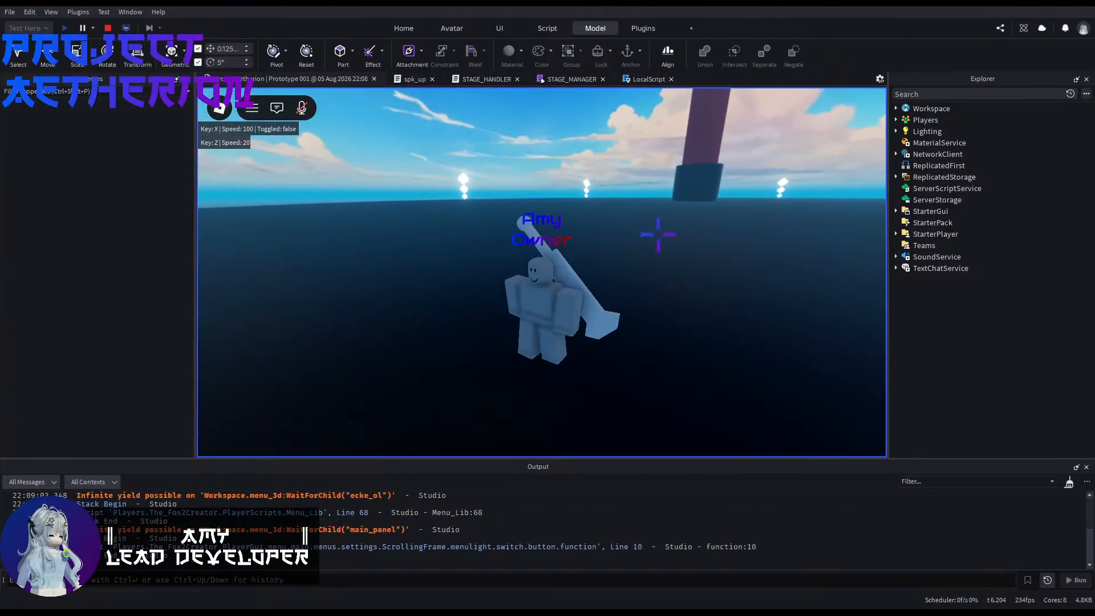
click(403, 28)
click(896, 119)
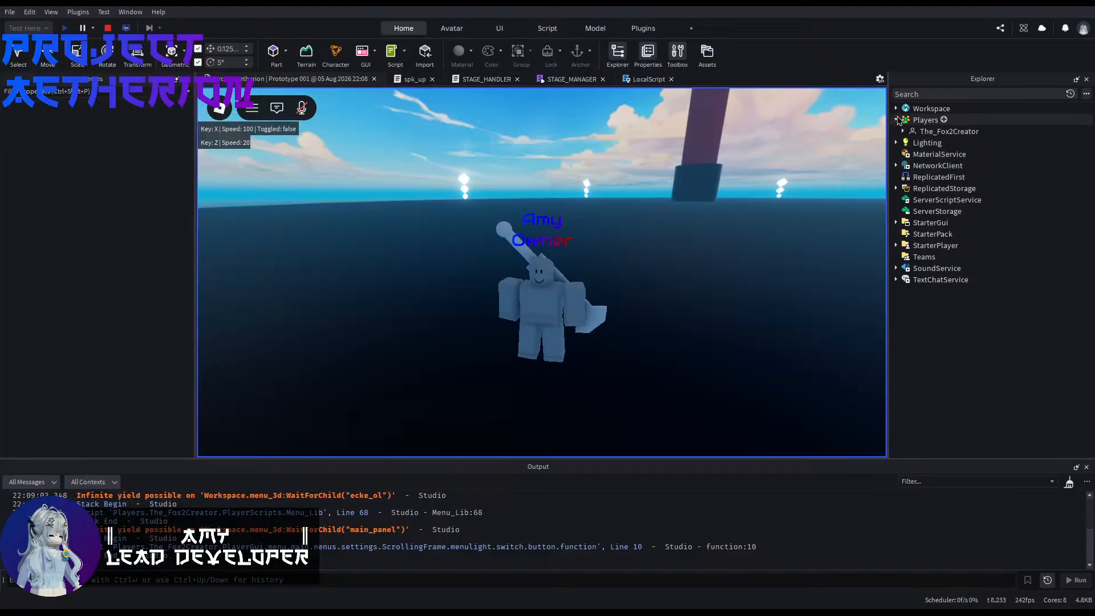
click(903, 131)
click(910, 177)
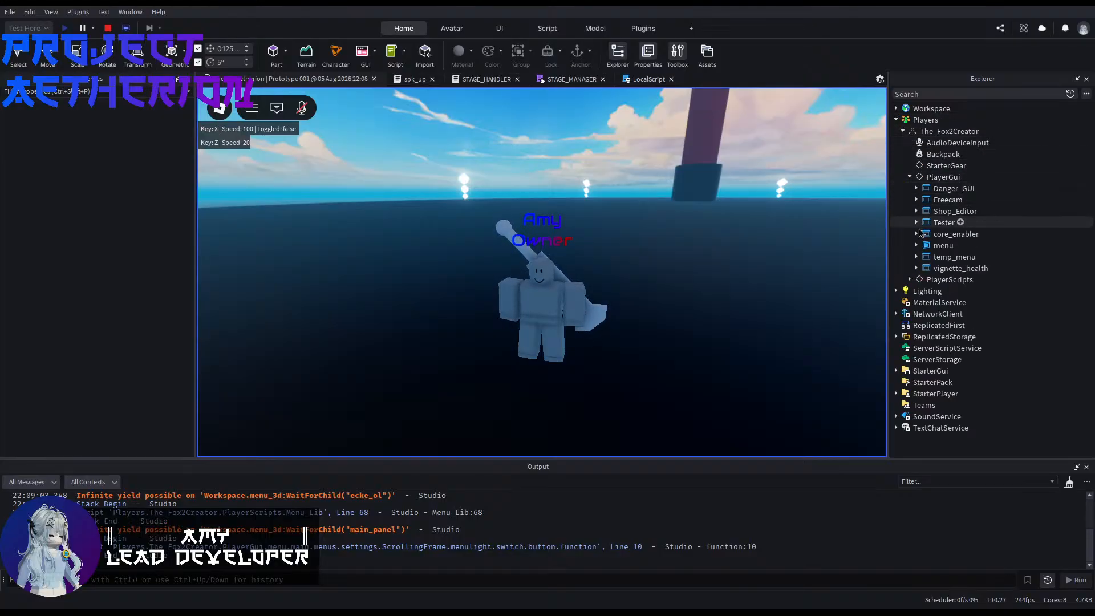
click(103, 247)
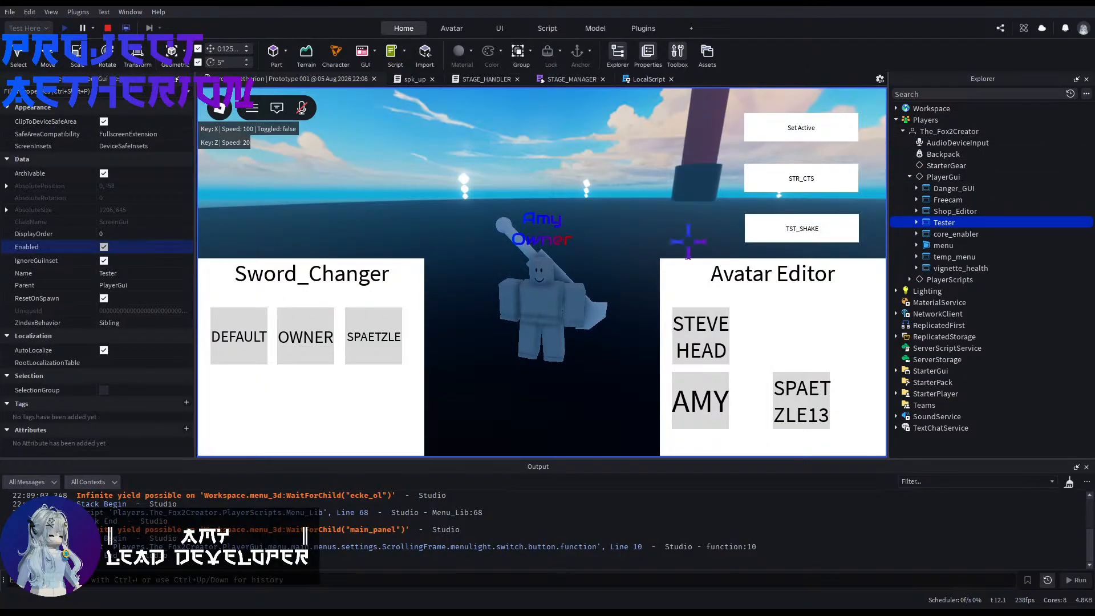
Step: Trigger Set Active in the Tester GUI and disable the Tester ScreenGui to clear the view of the stage
click(779, 139)
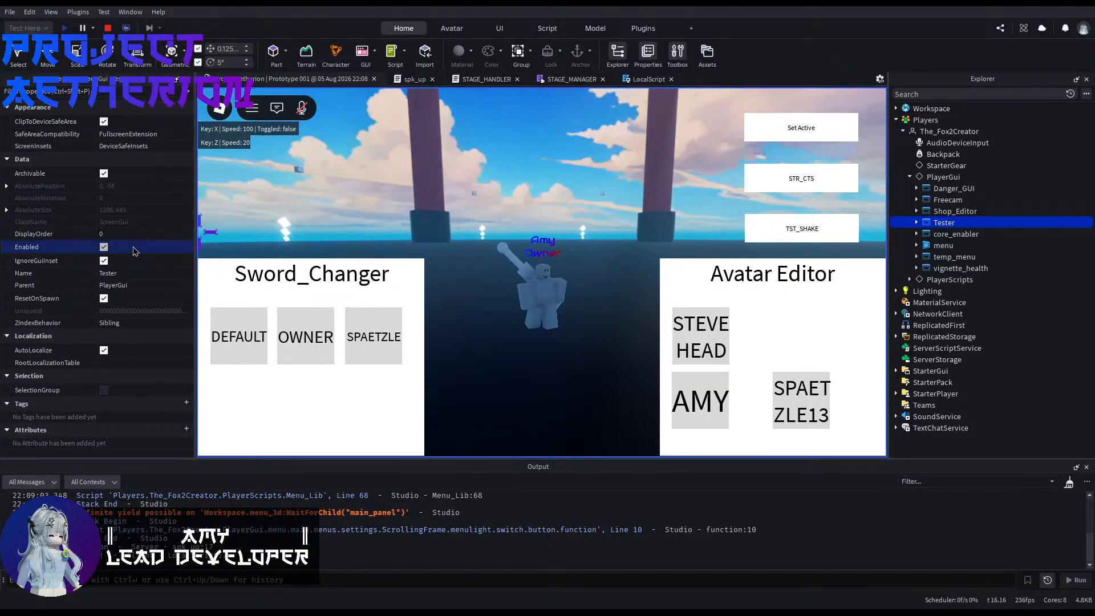
click(103, 247)
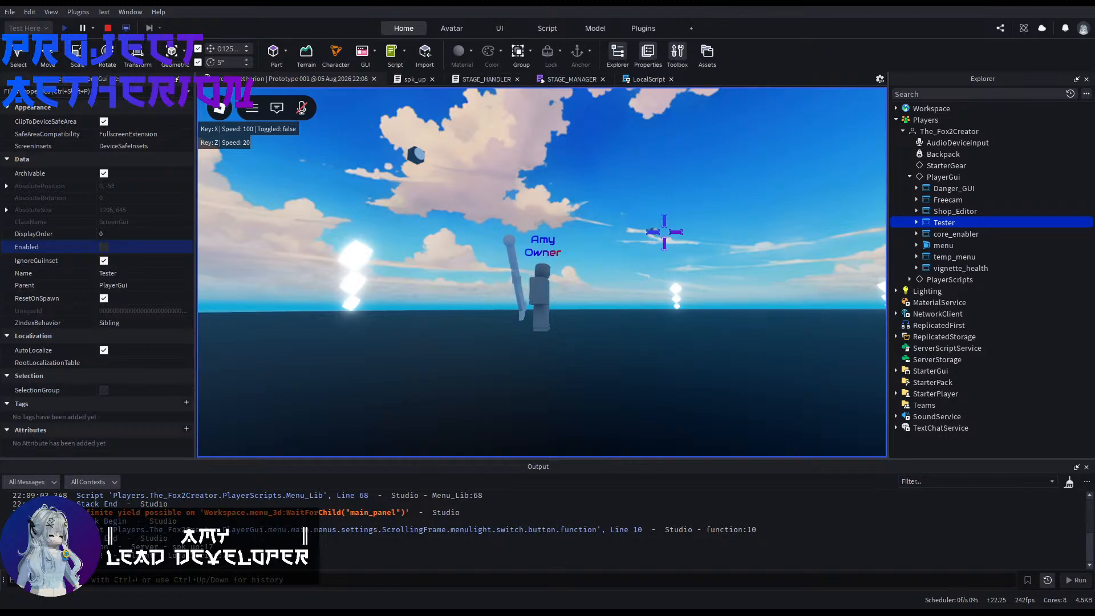
Step: Review the object paths, the up() and down() tweens and the remote handler in spk_up
click(397, 81)
scroll(443, 323, down, 5)
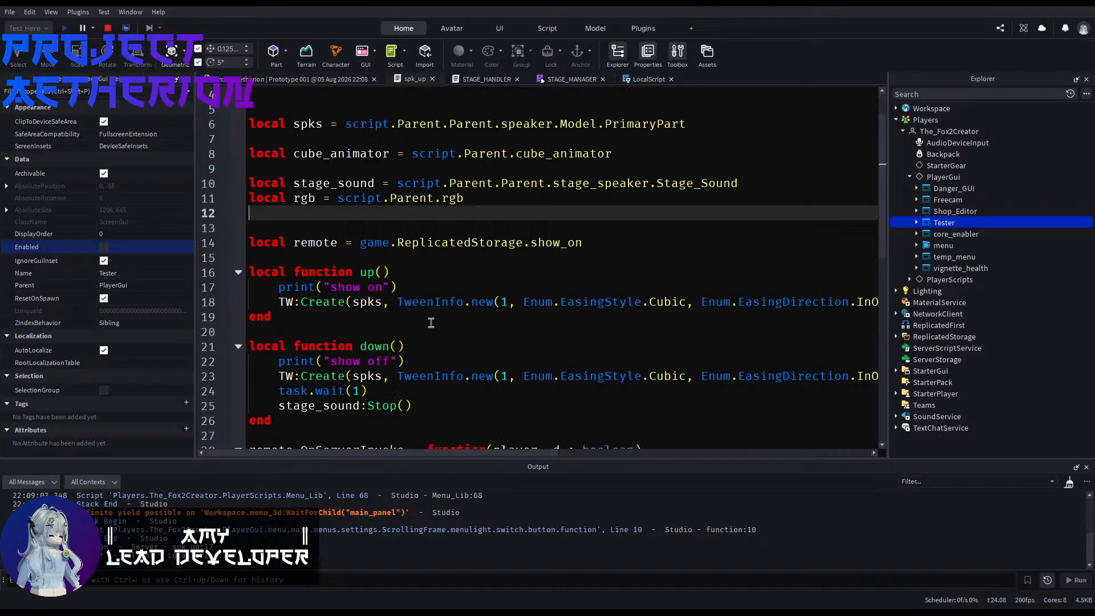
scroll(464, 334, up, 5)
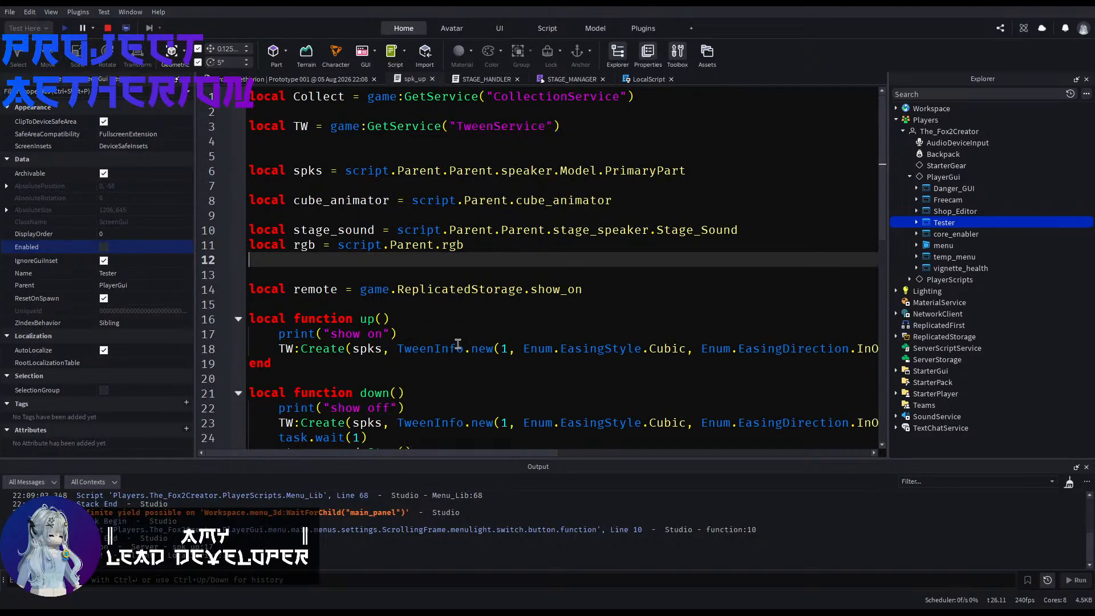
scroll(459, 281, down, 3)
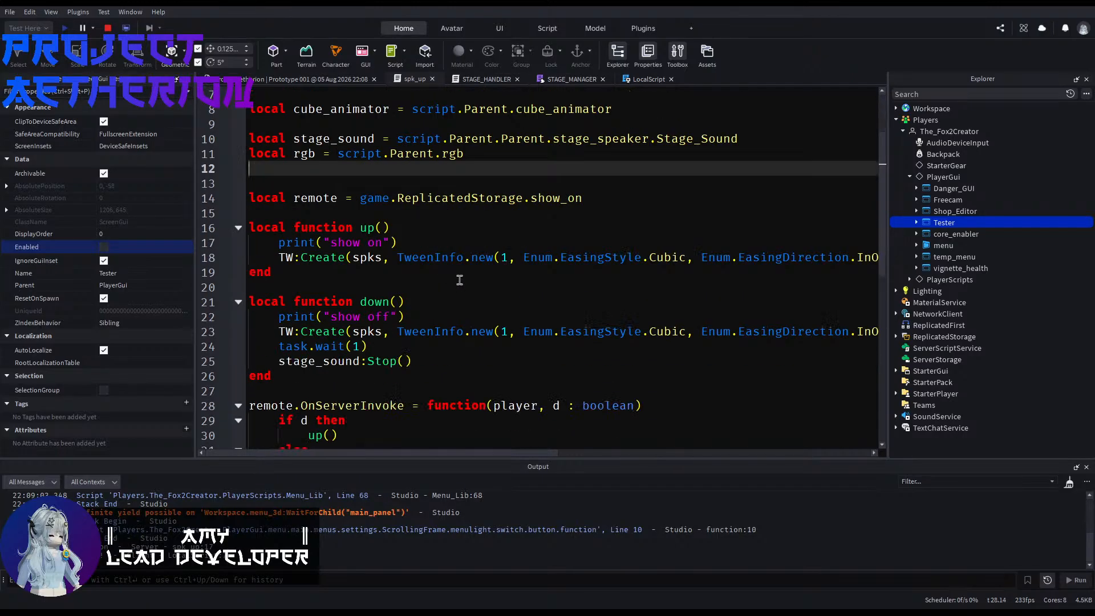
Step: Return to the 3D view, stop the playtest and clear the LocalScript selection
click(254, 82)
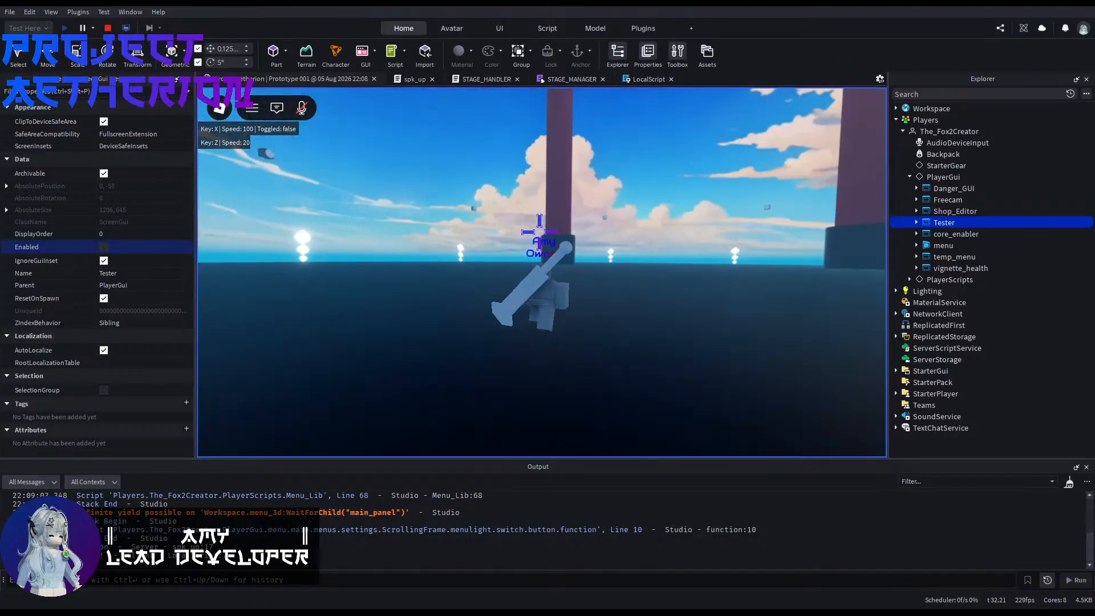
click(107, 28)
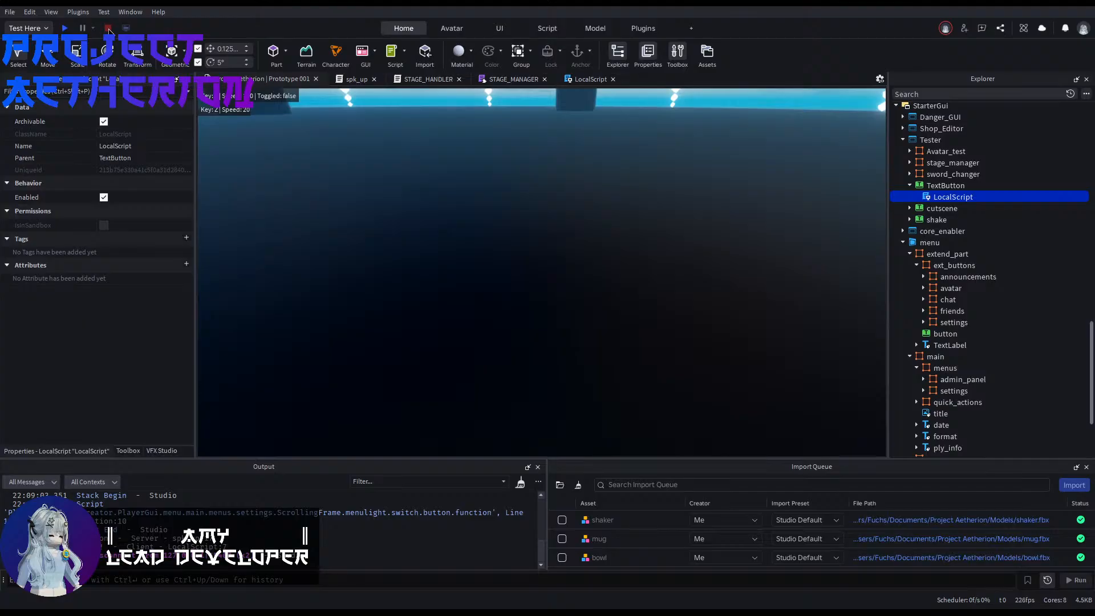
click(349, 198)
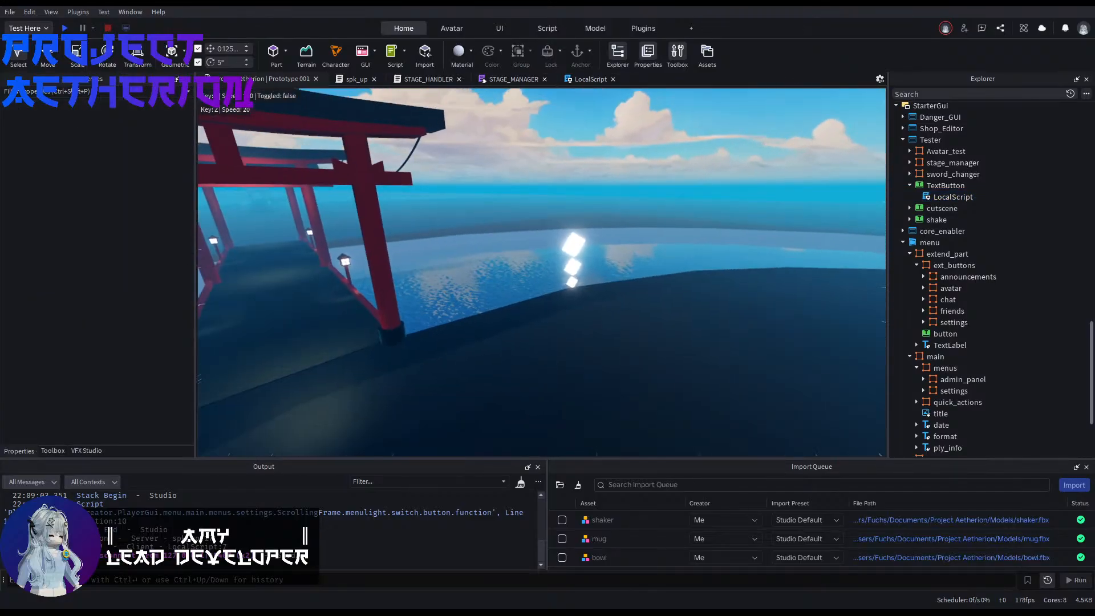
Step: Inspect the stage platform, its surrounding lights and the torii bridge in the edit view
right_drag(580, 189, 627, 190)
key(e)
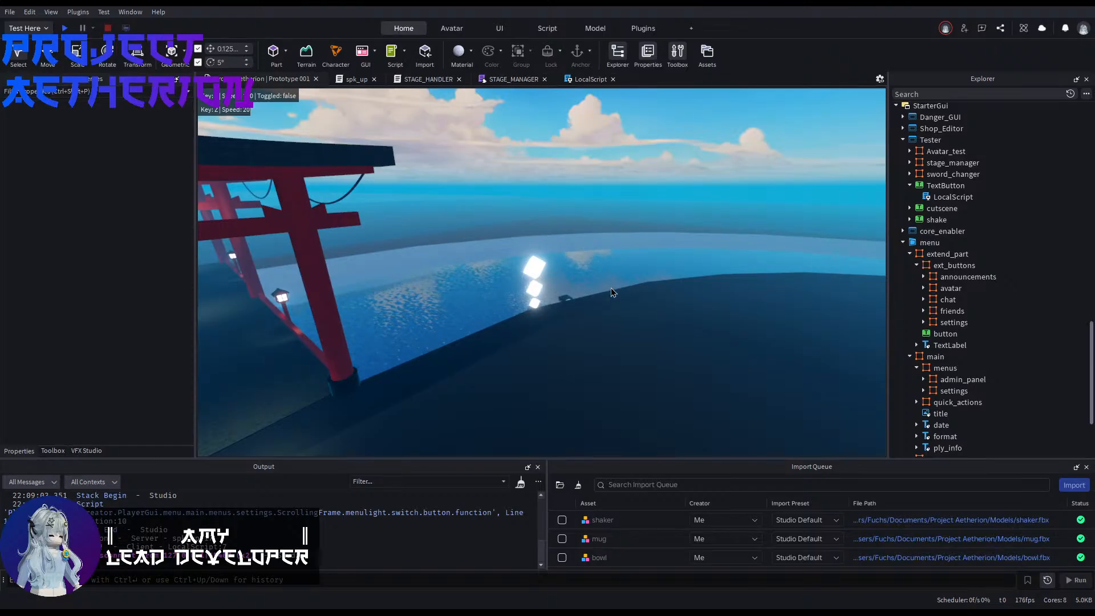
right_drag(611, 288, 732, 297)
key(w)
key(w)
key(w)
key(w)
scroll(960, 340, down, 4)
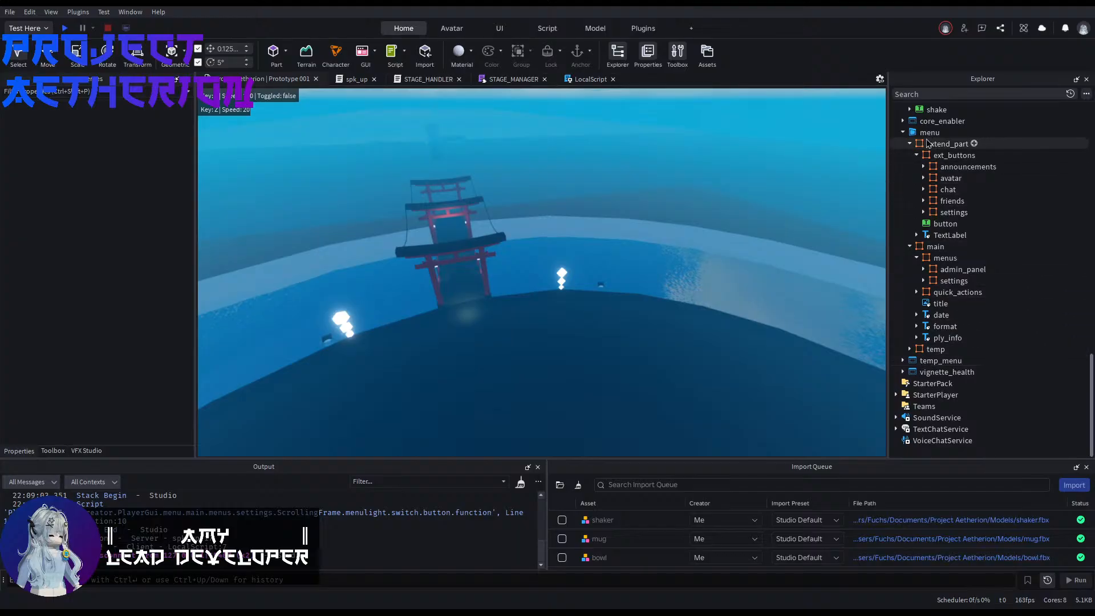
click(928, 133)
click(724, 249)
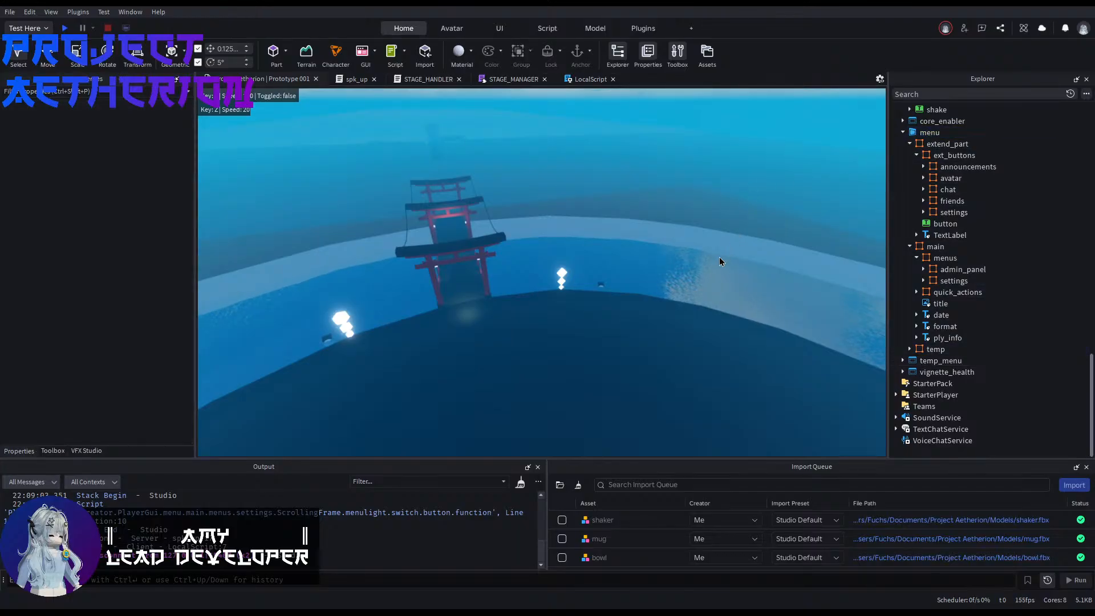
right_drag(720, 257, 656, 267)
key(x)
key(w)
key(w)
key(x)
key(w)
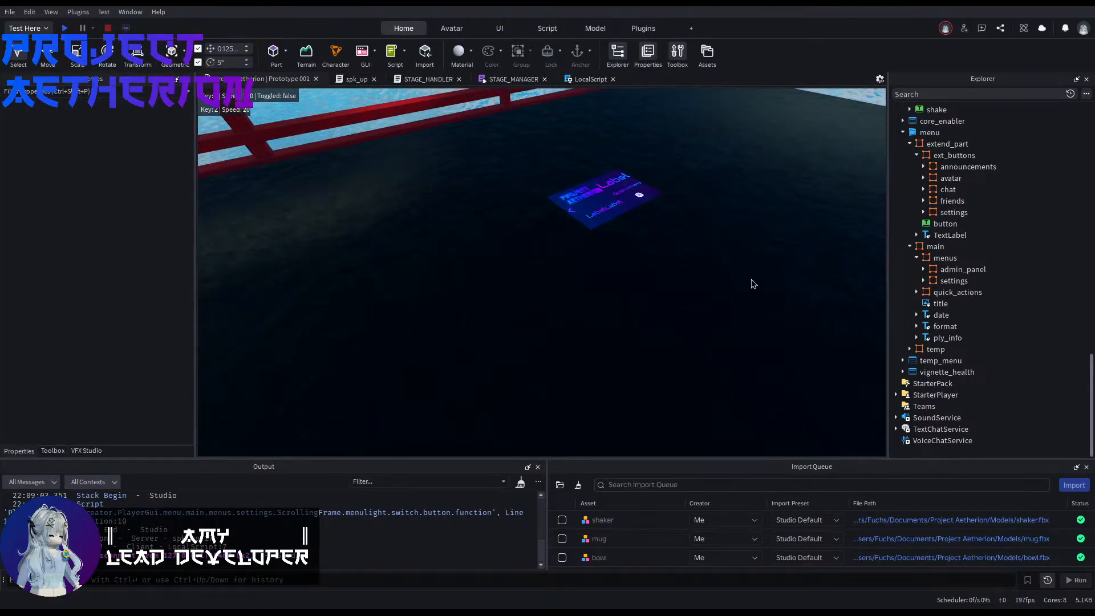
right_drag(719, 282, 631, 242)
key(w)
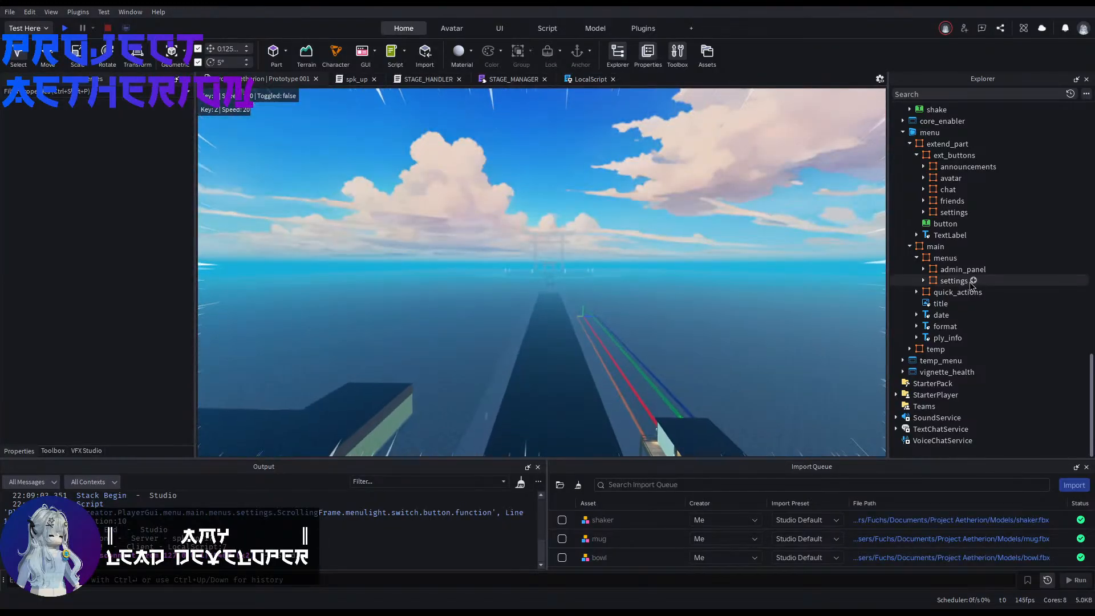
Step: Survey the map along the long road, out to the torii island and back to the lantern-lit bridge
scroll(963, 285, up, 4)
right_drag(769, 273, 769, 278)
key(w)
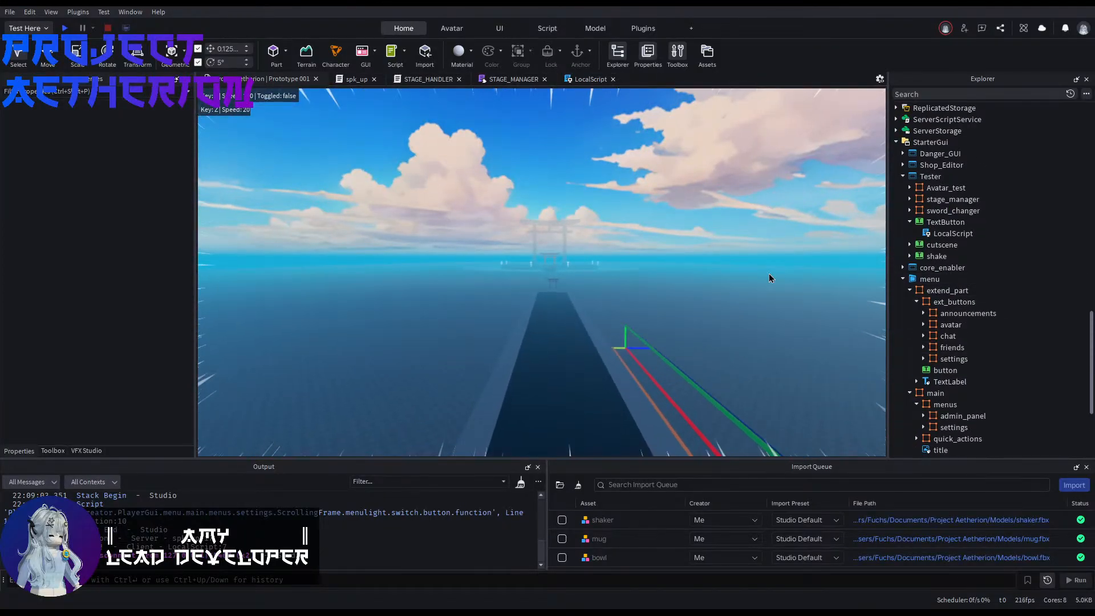
key(w)
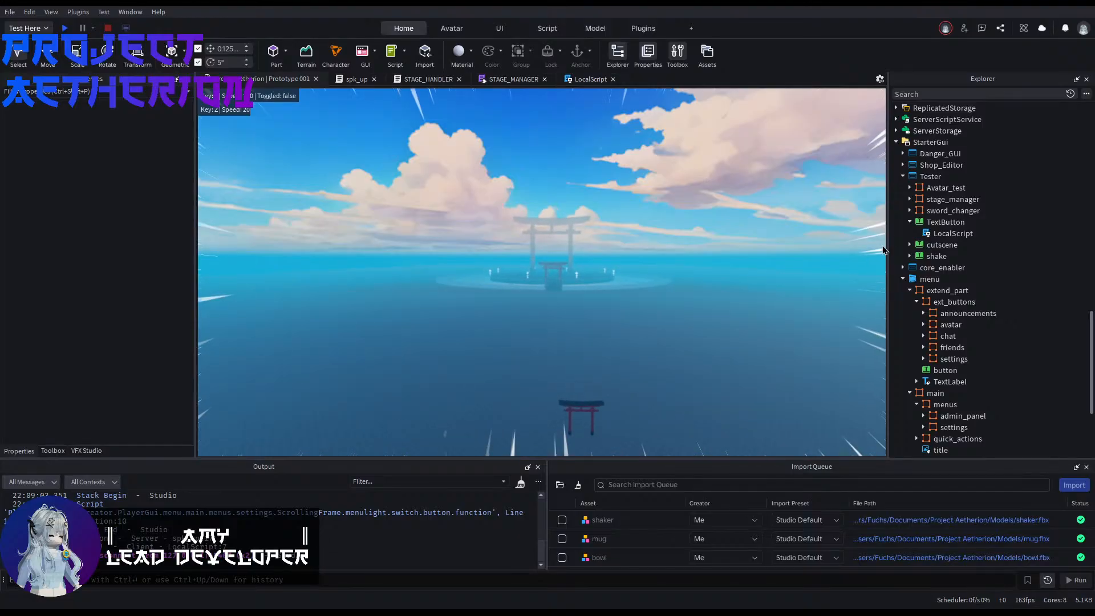
key(w)
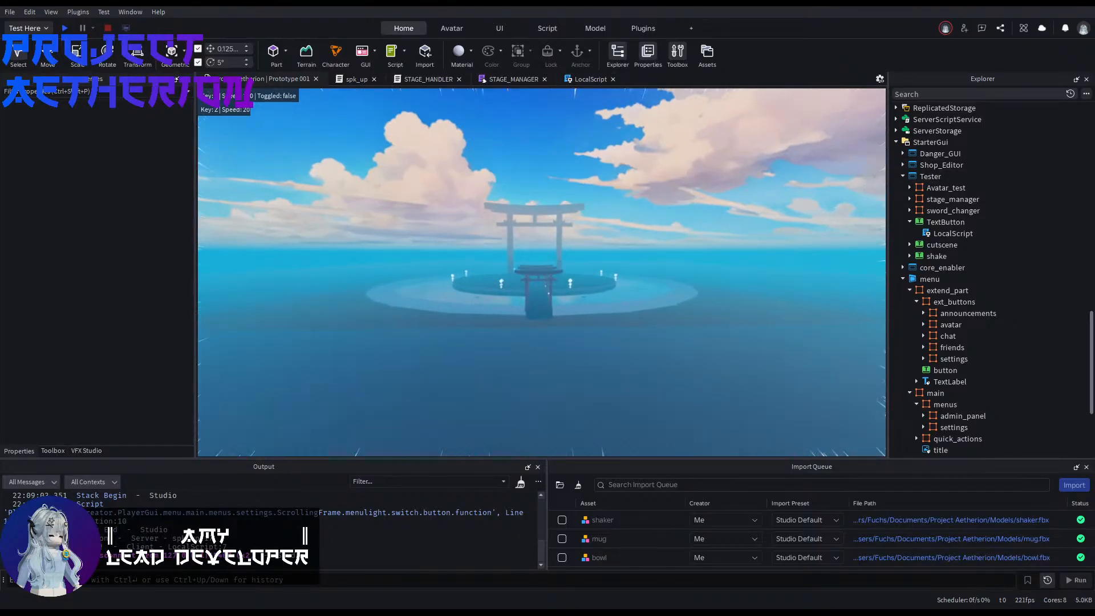
key(w)
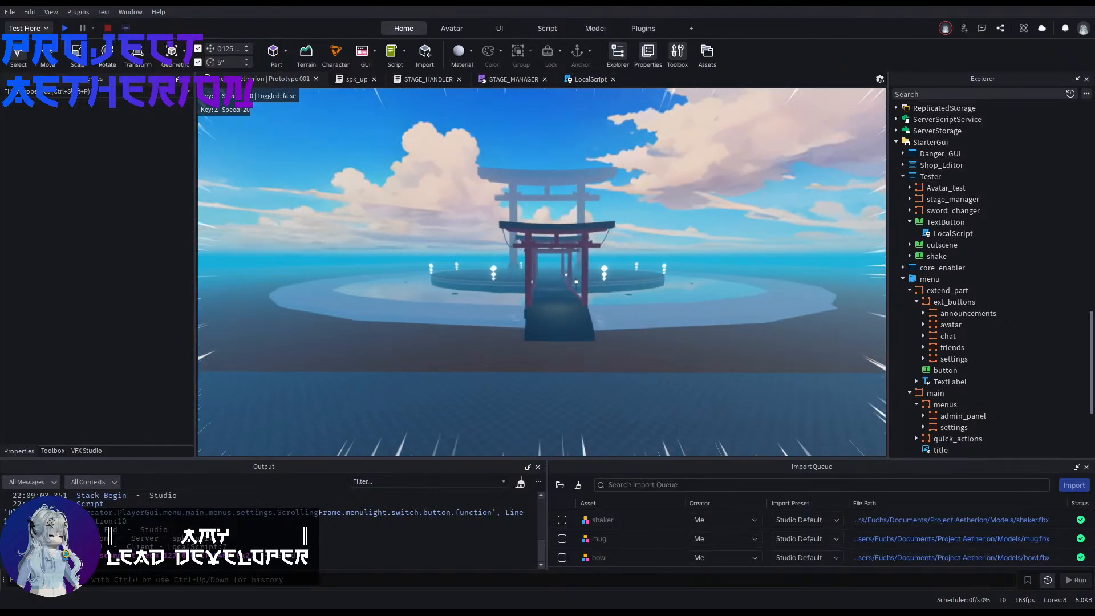
key(w)
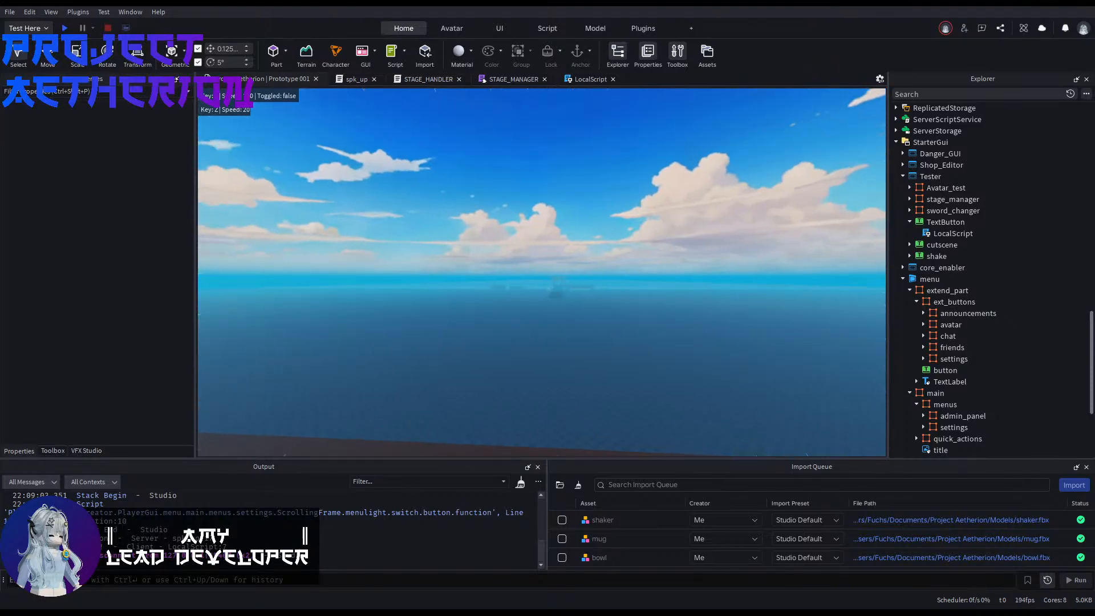
mouse_move(553, 230)
right_down()
mouse_move(569, 252)
mouse_move(569, 228)
right_up()
key(w)
key(w)
key(w)
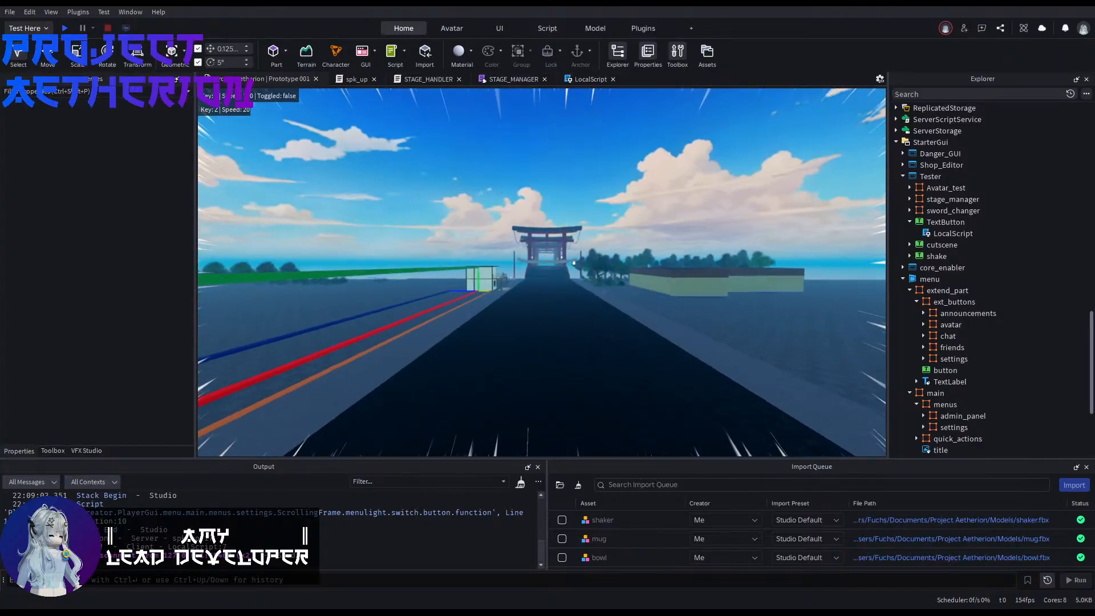
key(w)
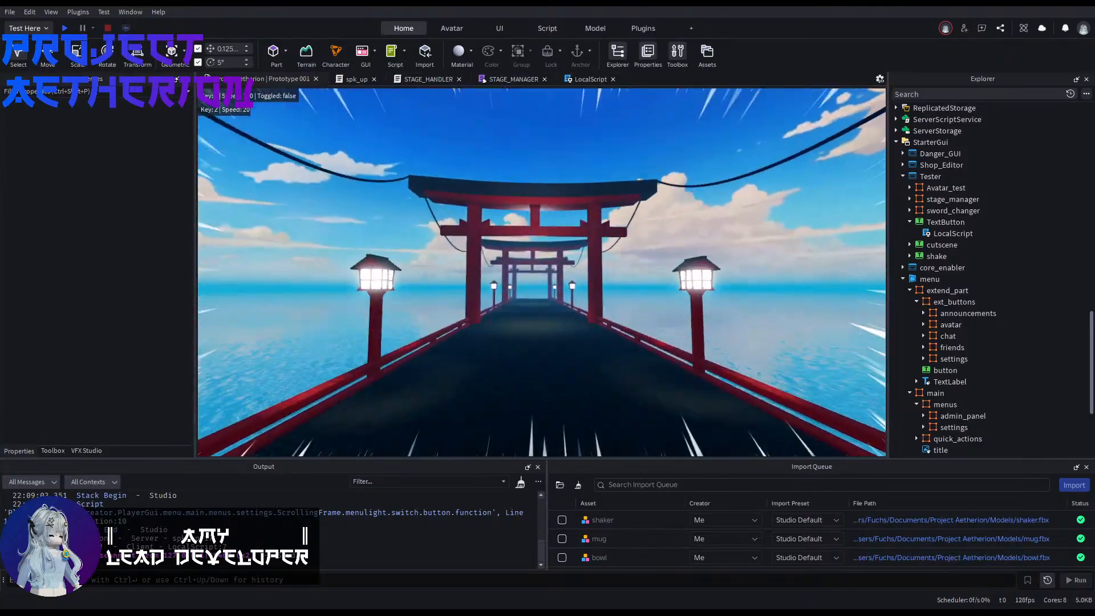
key(w)
right_drag(573, 241, 788, 294)
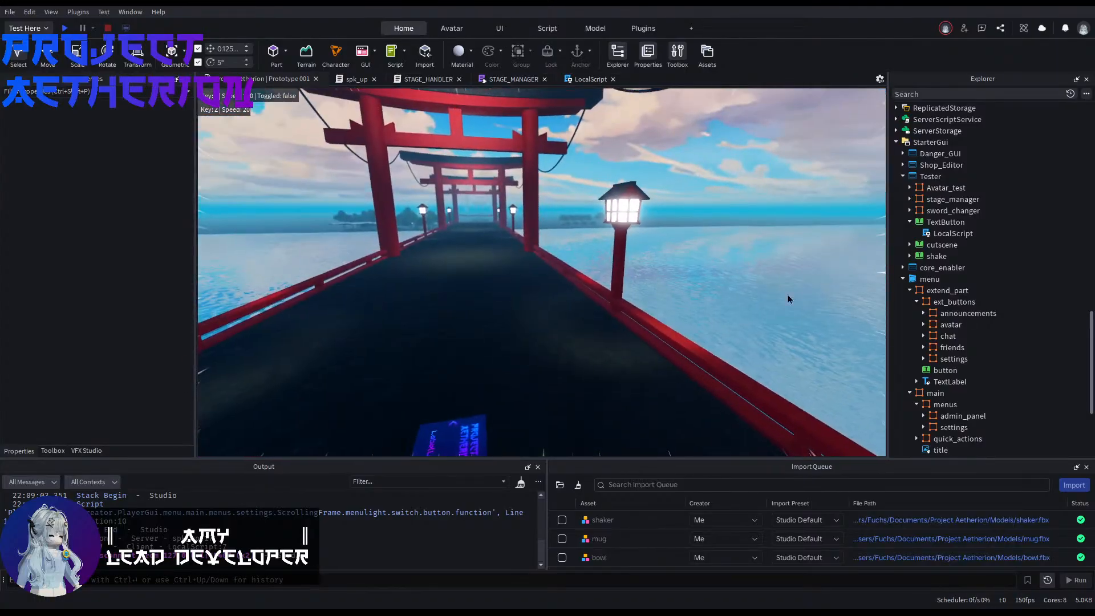
Step: Collapse the Tester, core_enabler and menu branches under StarterGui
scroll(963, 306, down, 5)
scroll(962, 342, up, 5)
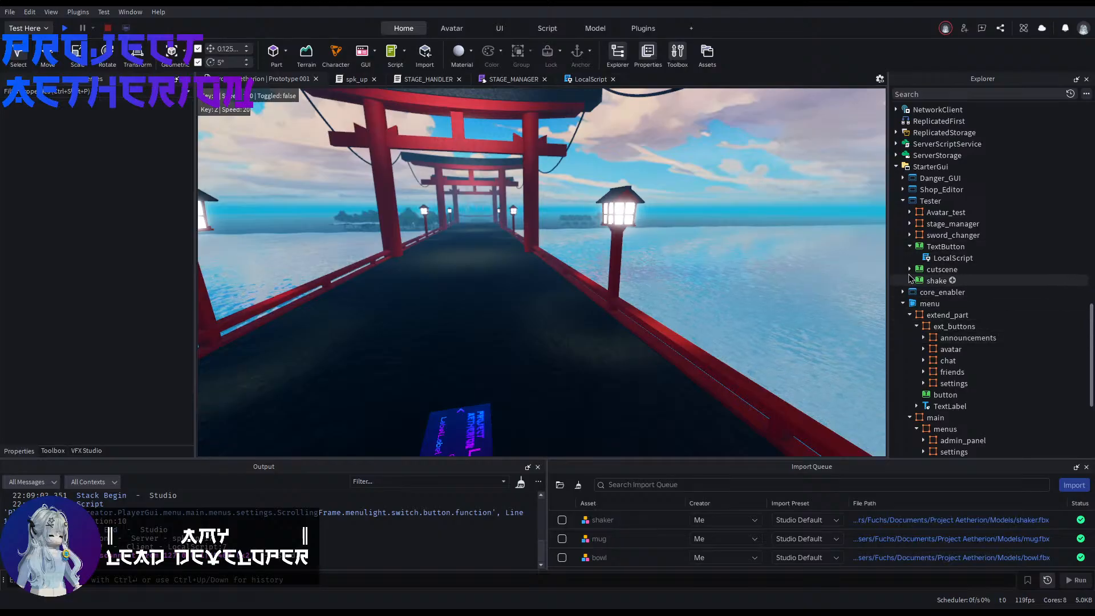
click(903, 201)
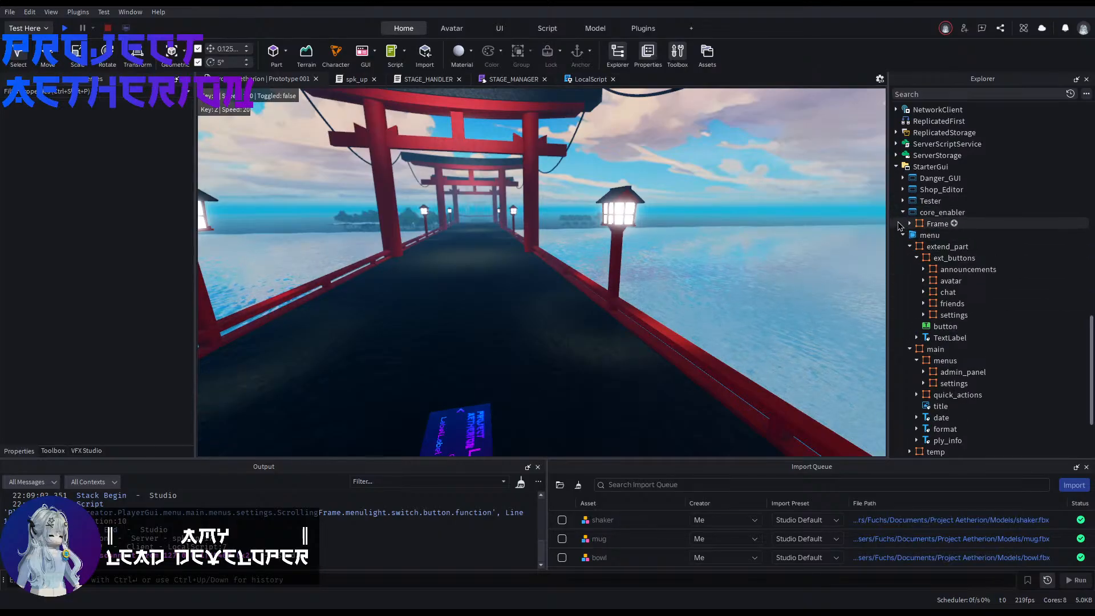
click(903, 222)
scroll(924, 273, up, 4)
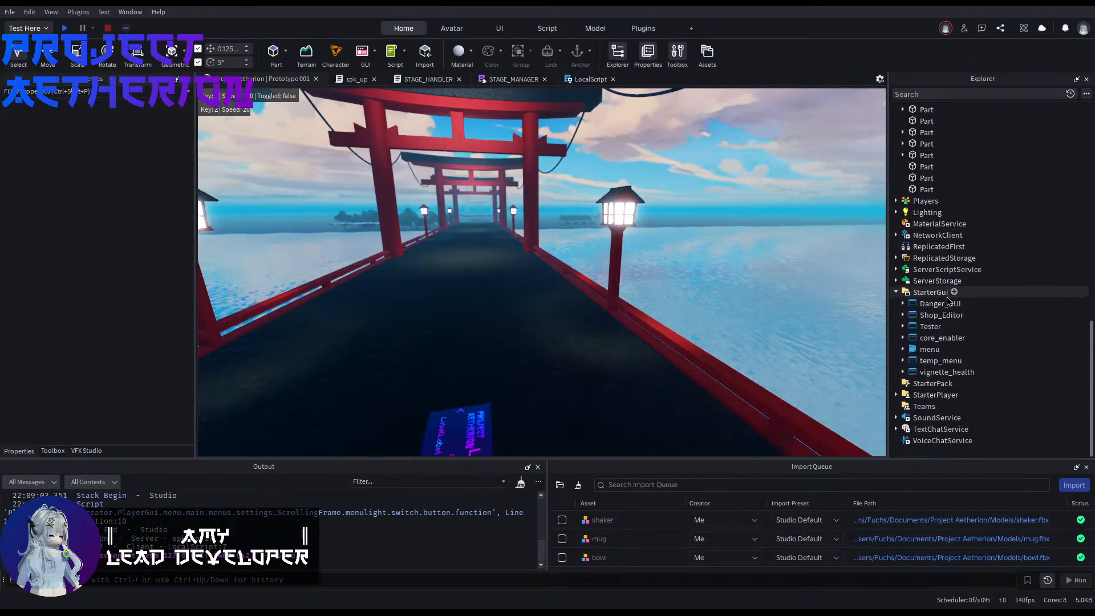
Step: Expand Danger_GUI under StarterGui and enable it to display the warning screen
click(938, 303)
click(903, 303)
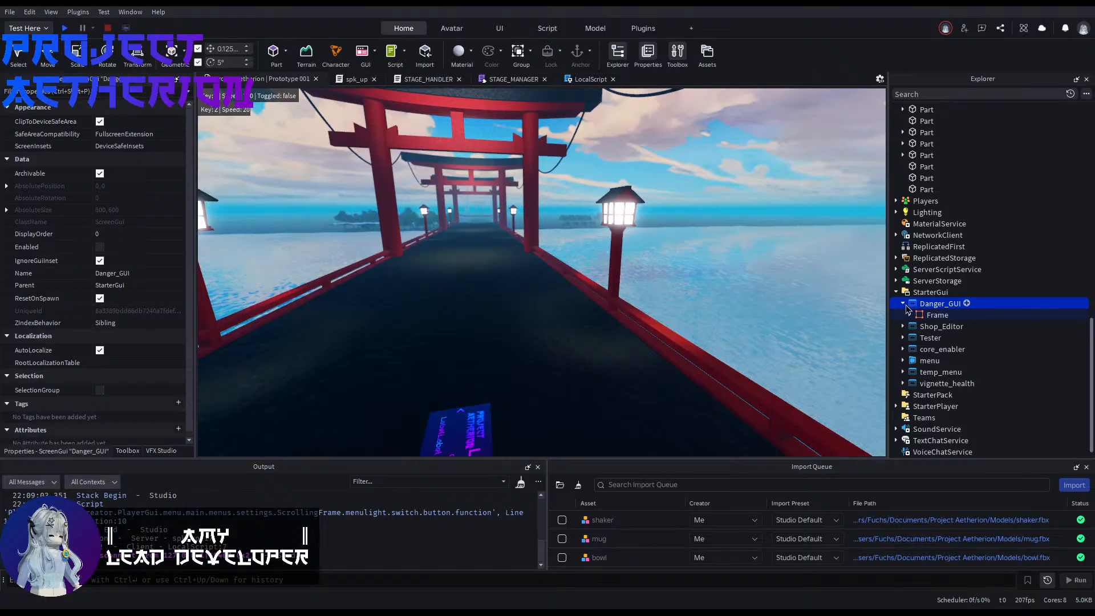
click(100, 247)
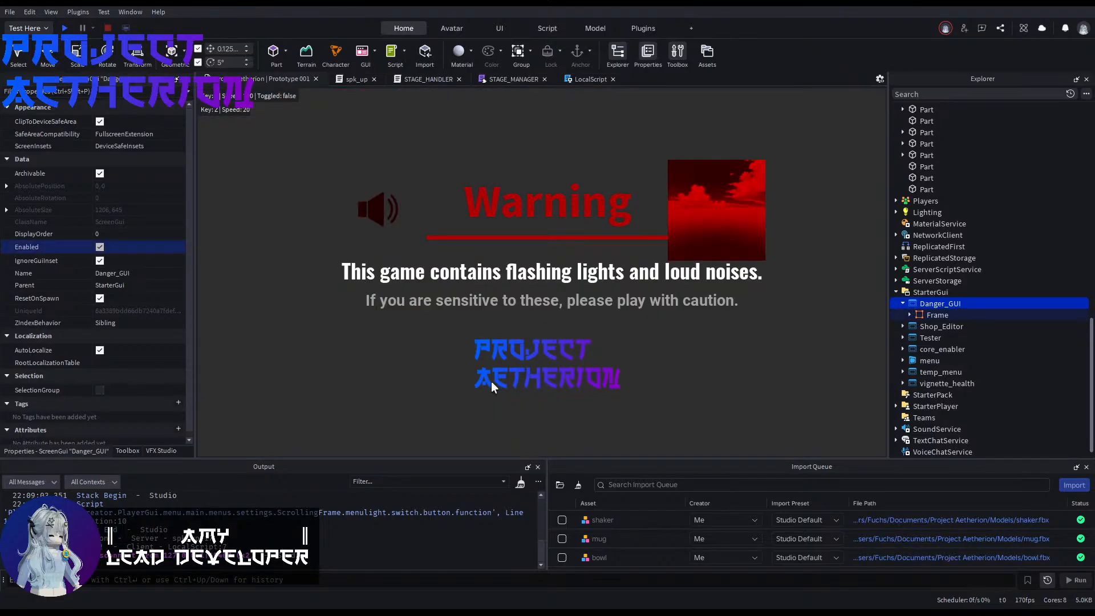
click(910, 315)
click(947, 349)
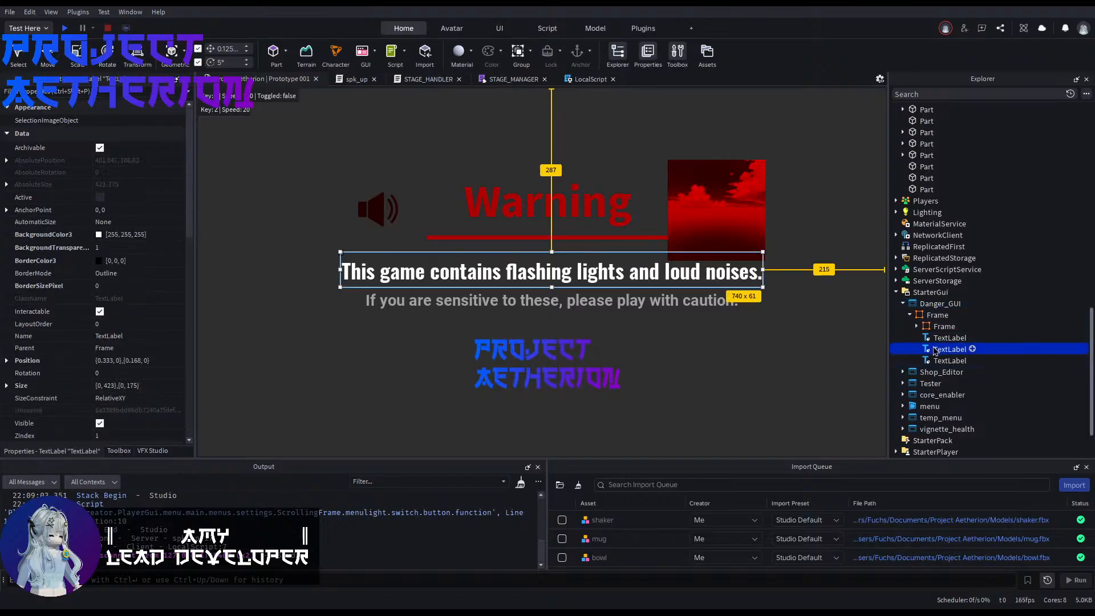
click(934, 359)
double_click(929, 328)
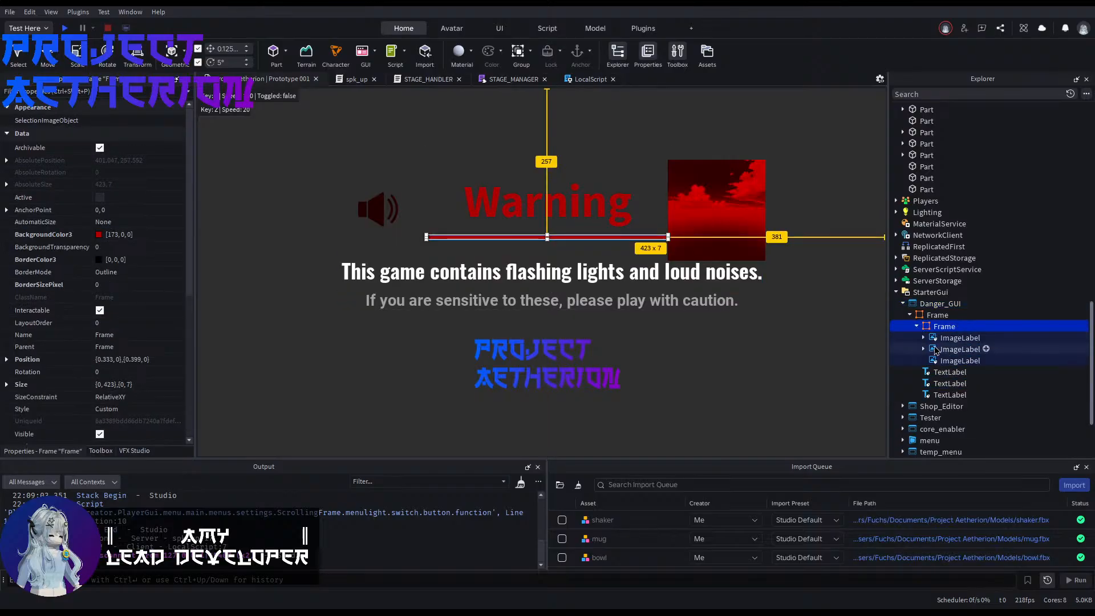
click(958, 338)
double_click(958, 349)
click(942, 361)
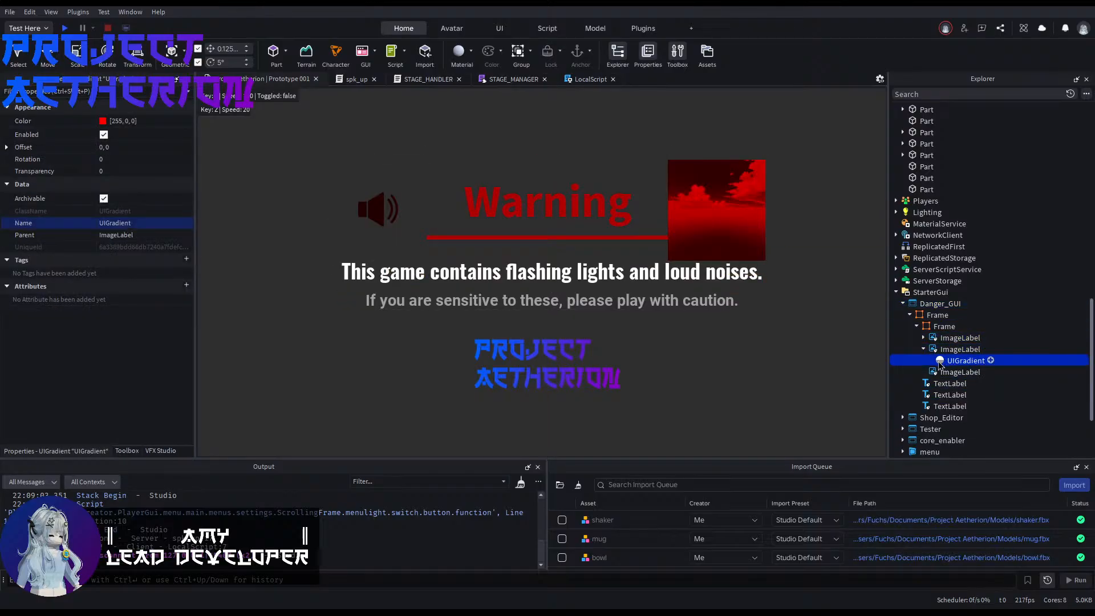
click(960, 372)
click(923, 349)
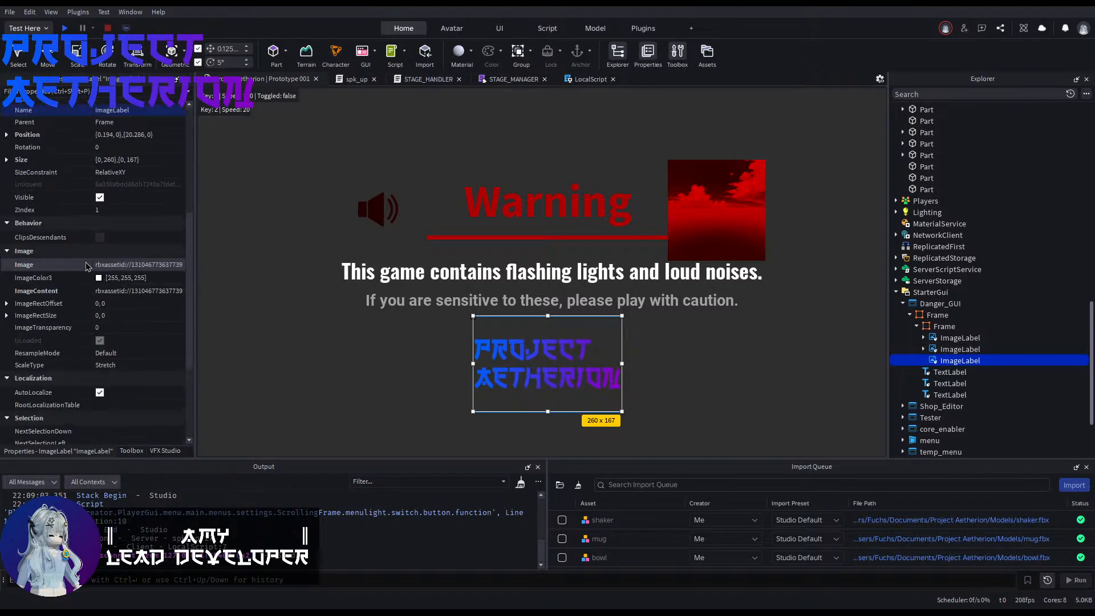
click(110, 267)
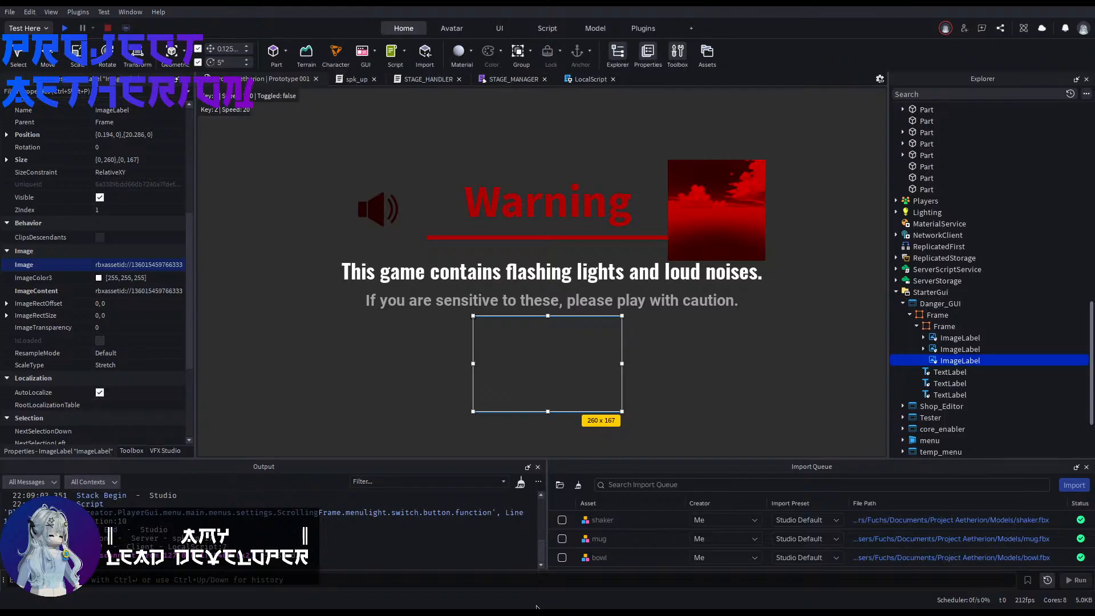
click(318, 335)
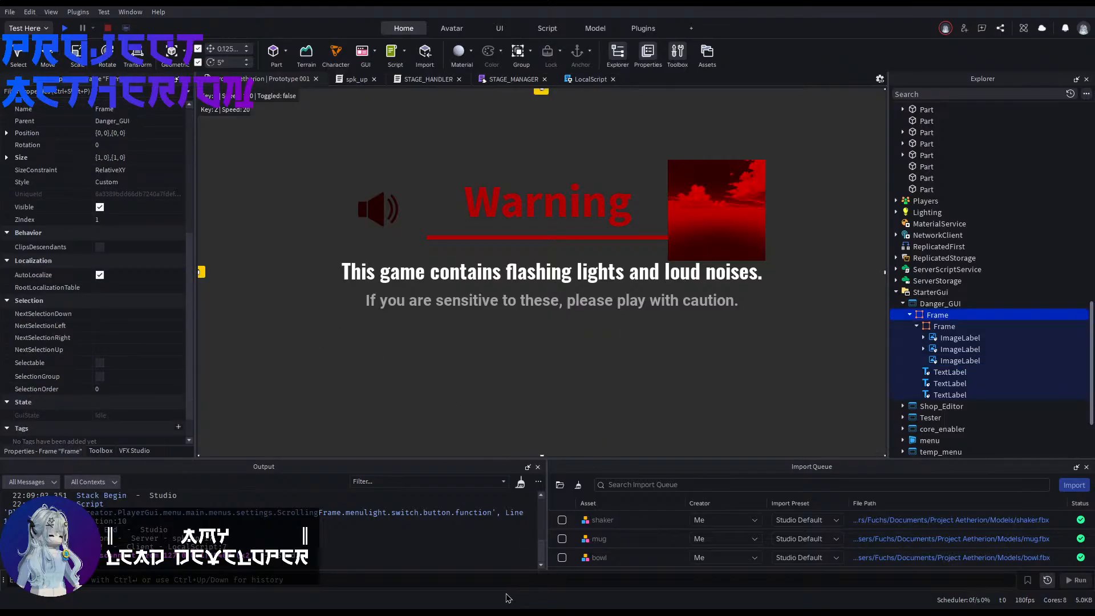